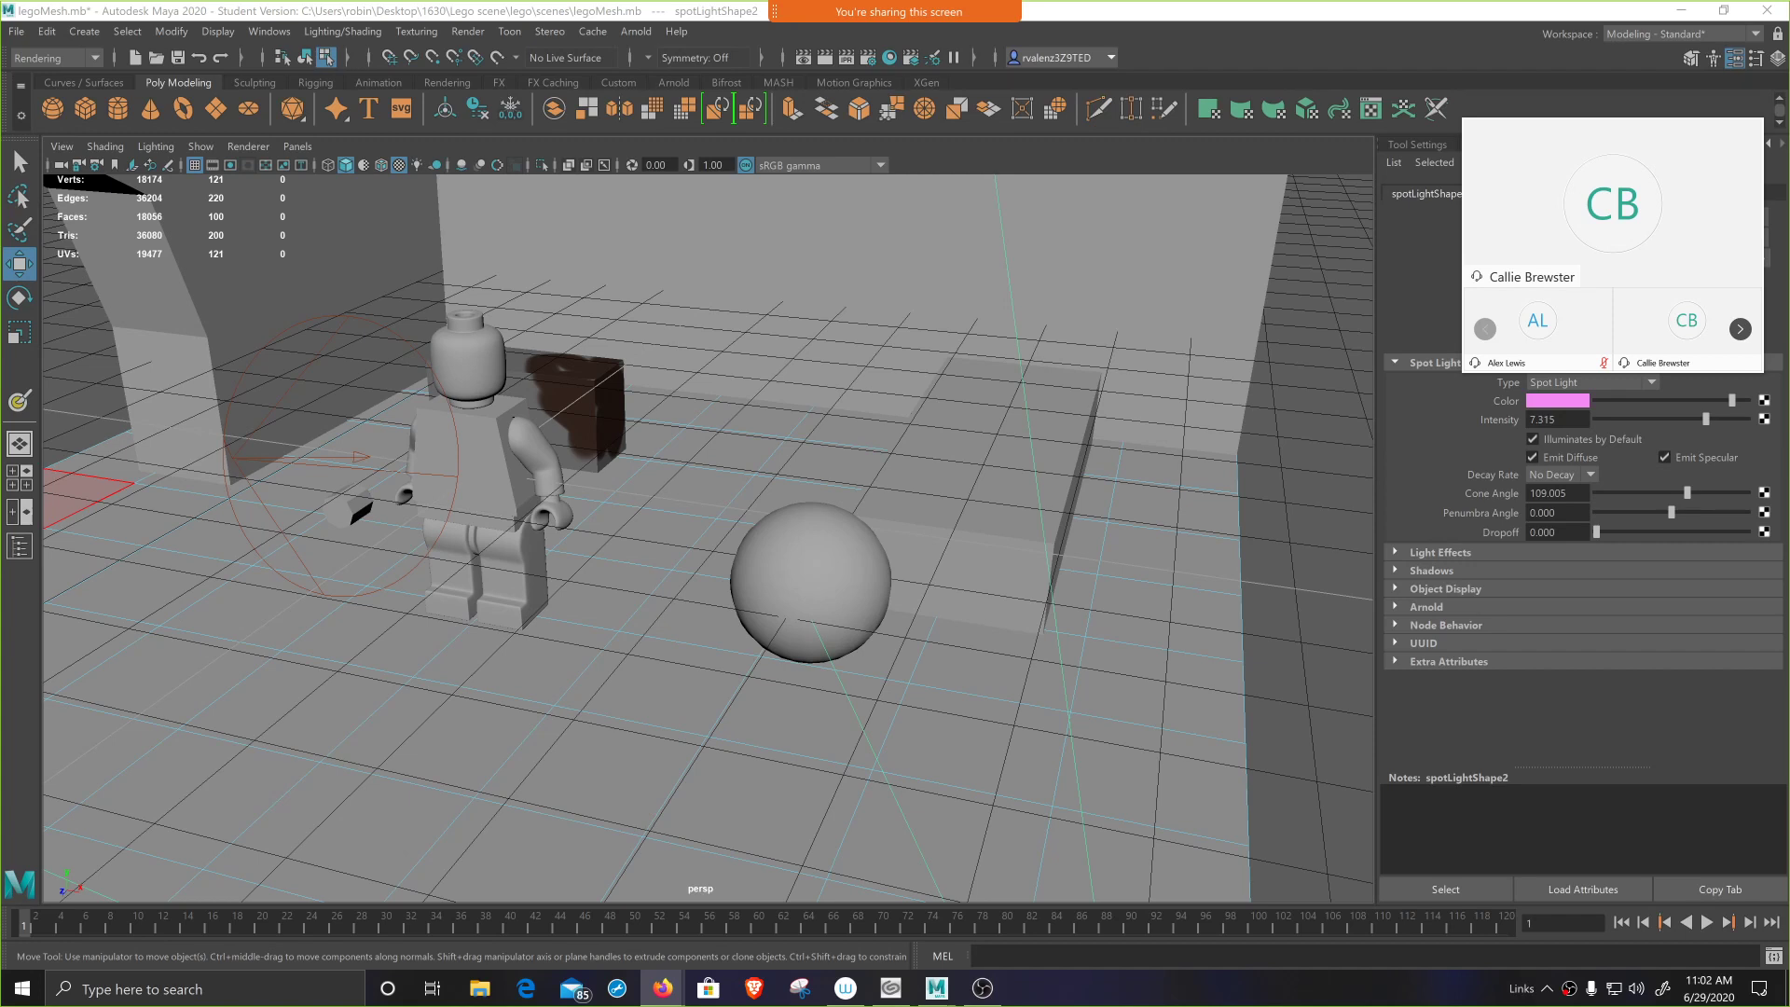
- Review the Lego Minifig assignment due dates in Firefox against the calendar and return to Maya
drag(2, 337, 241, 39)
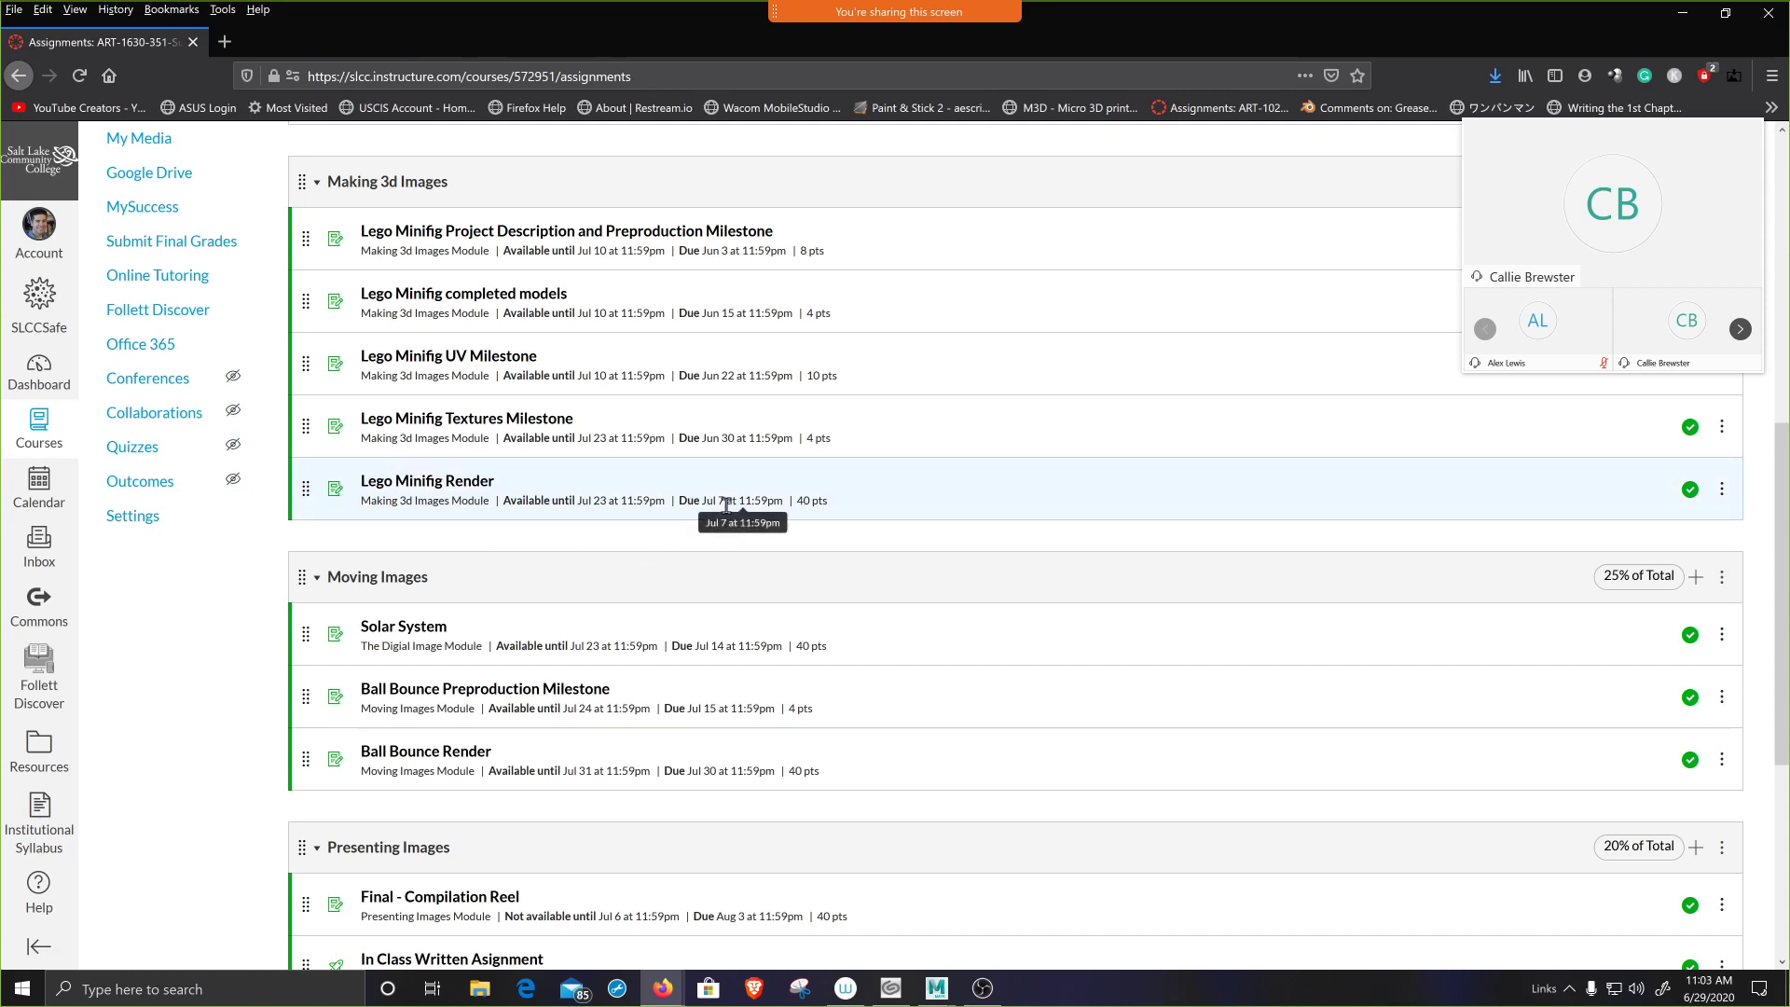
click(1702, 994)
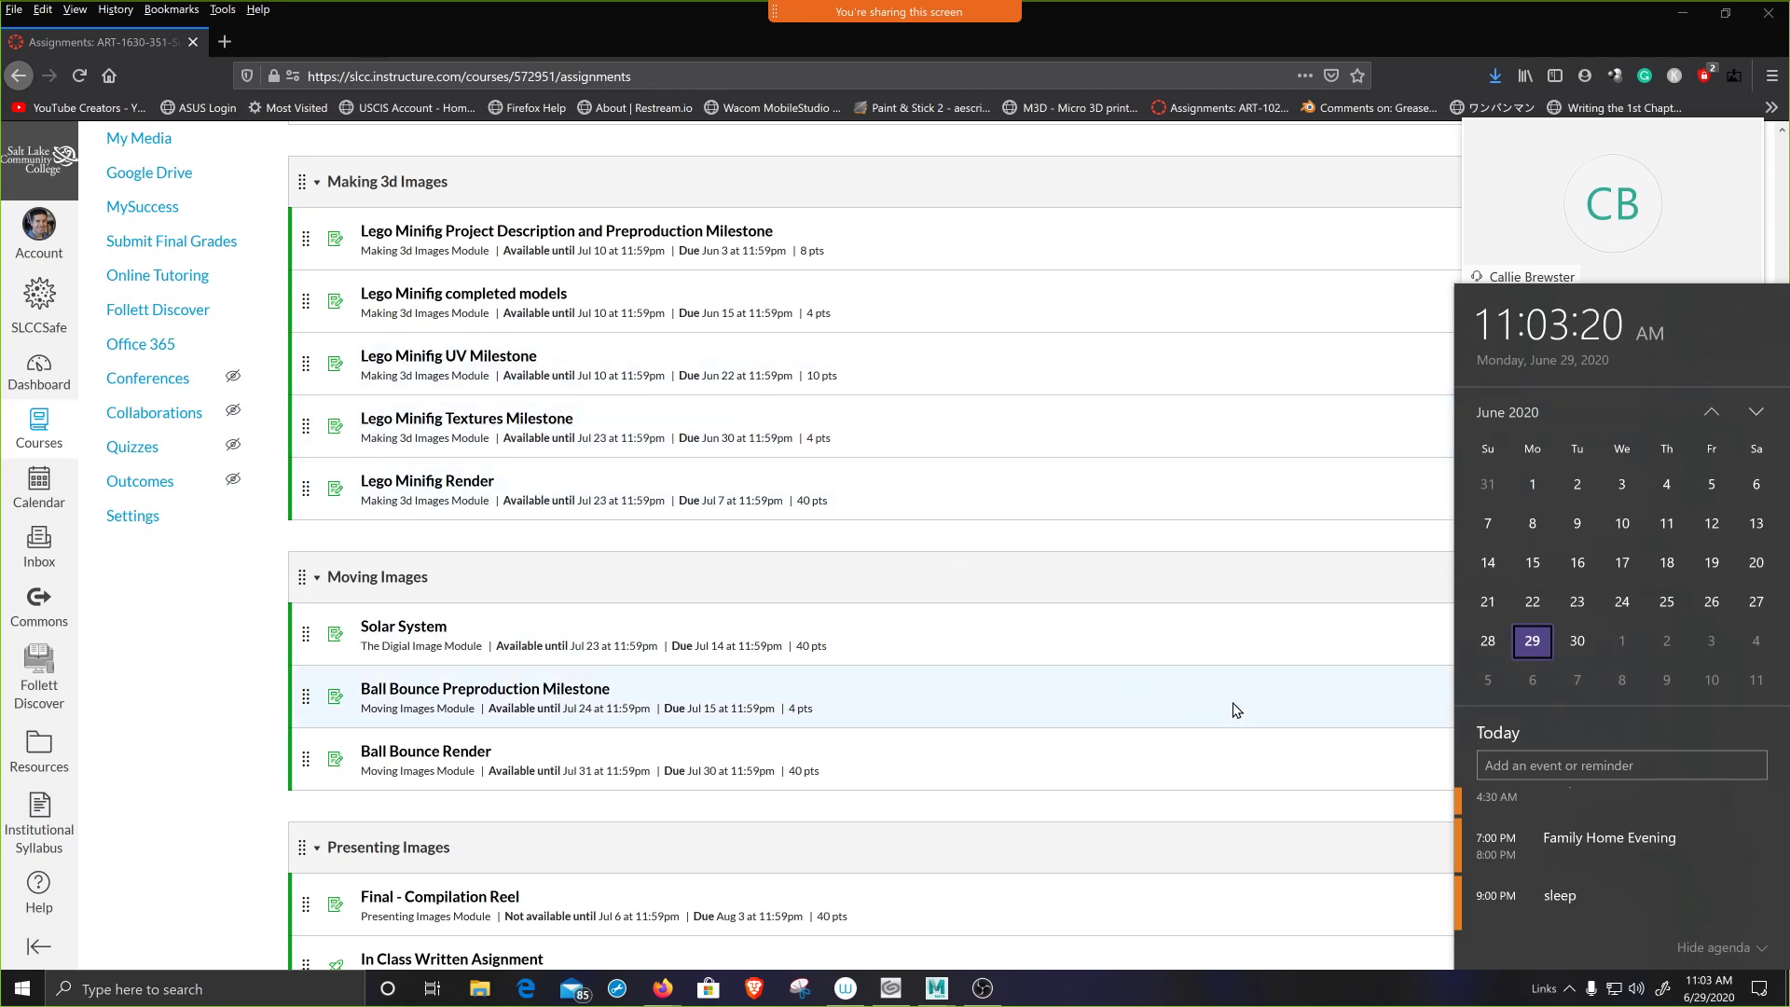
click(1439, 1000)
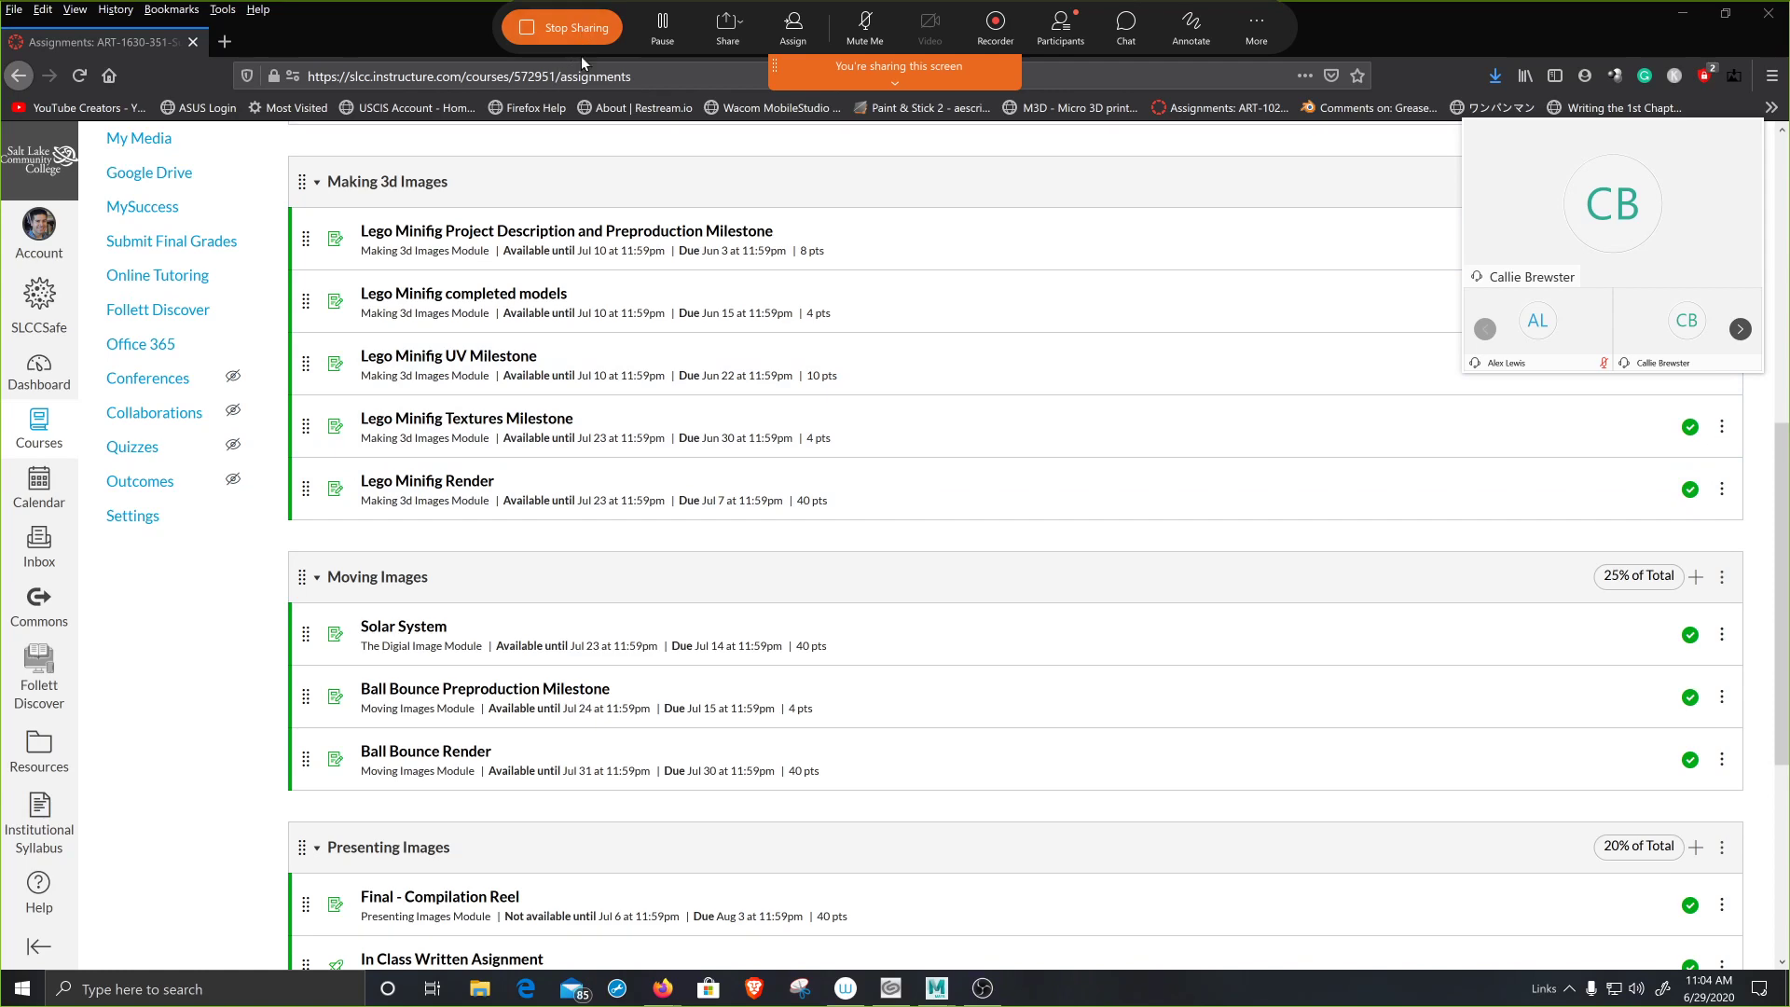
click(1683, 19)
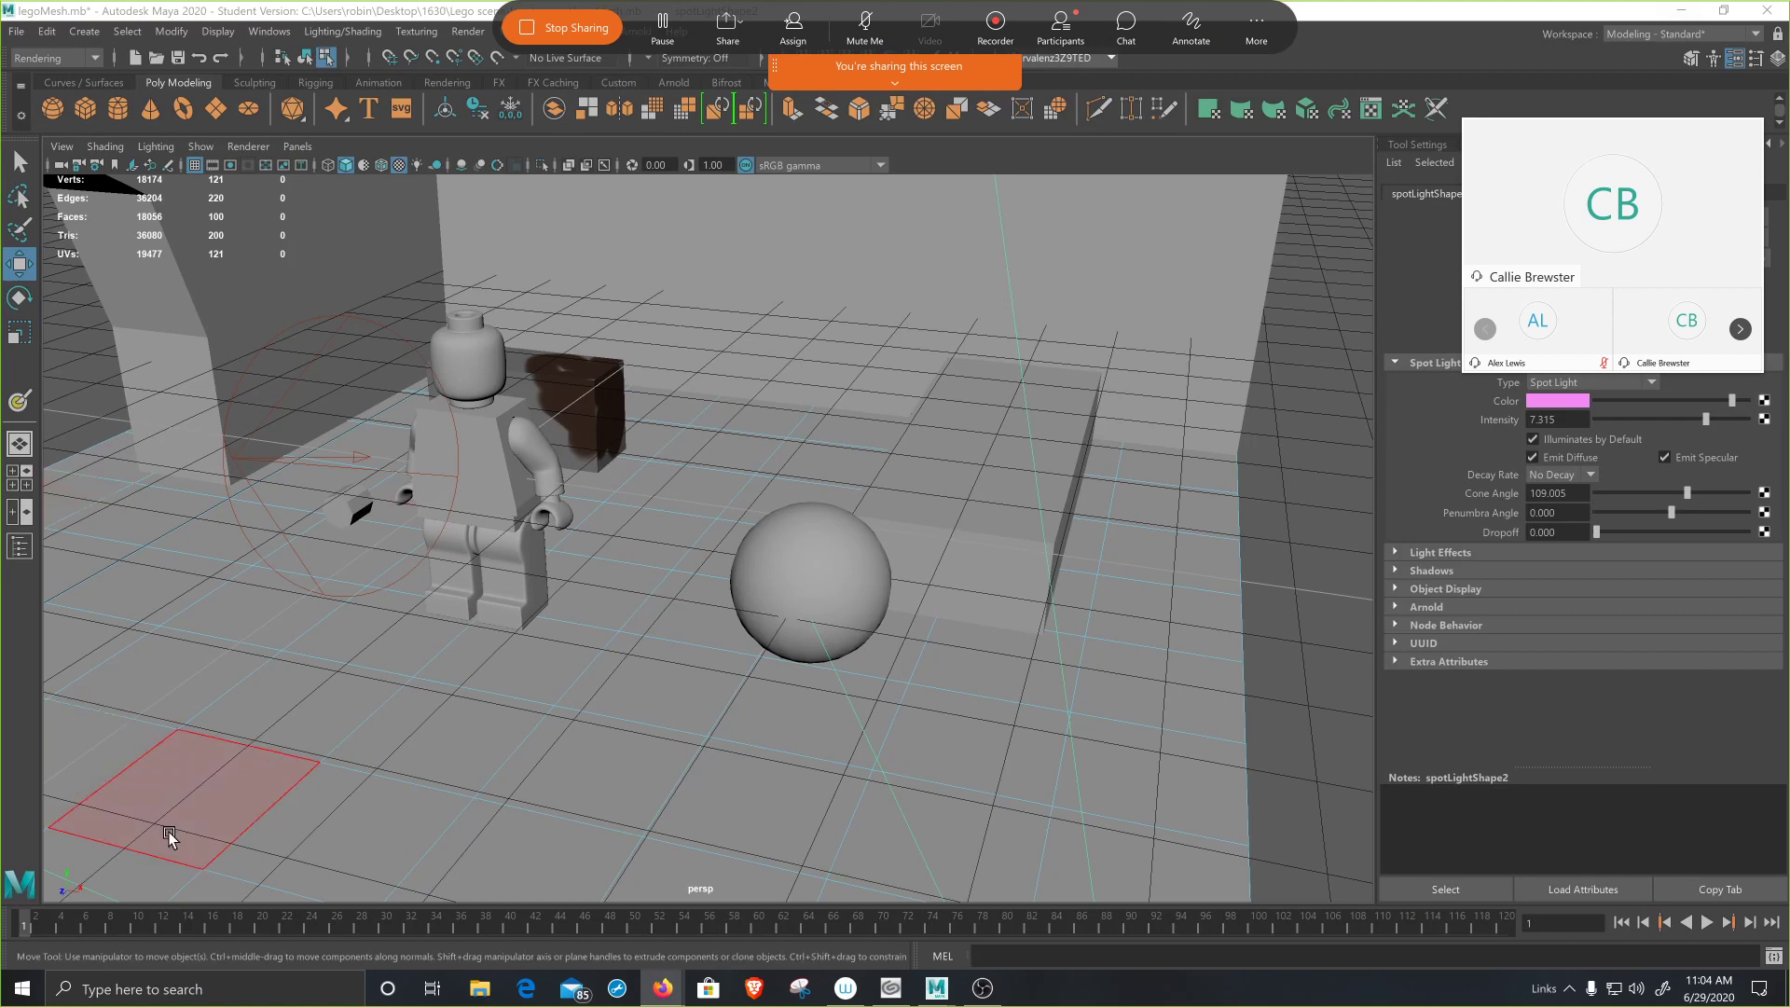
- Select the minifig's torso as a whole object
click(504, 499)
right_click(493, 427)
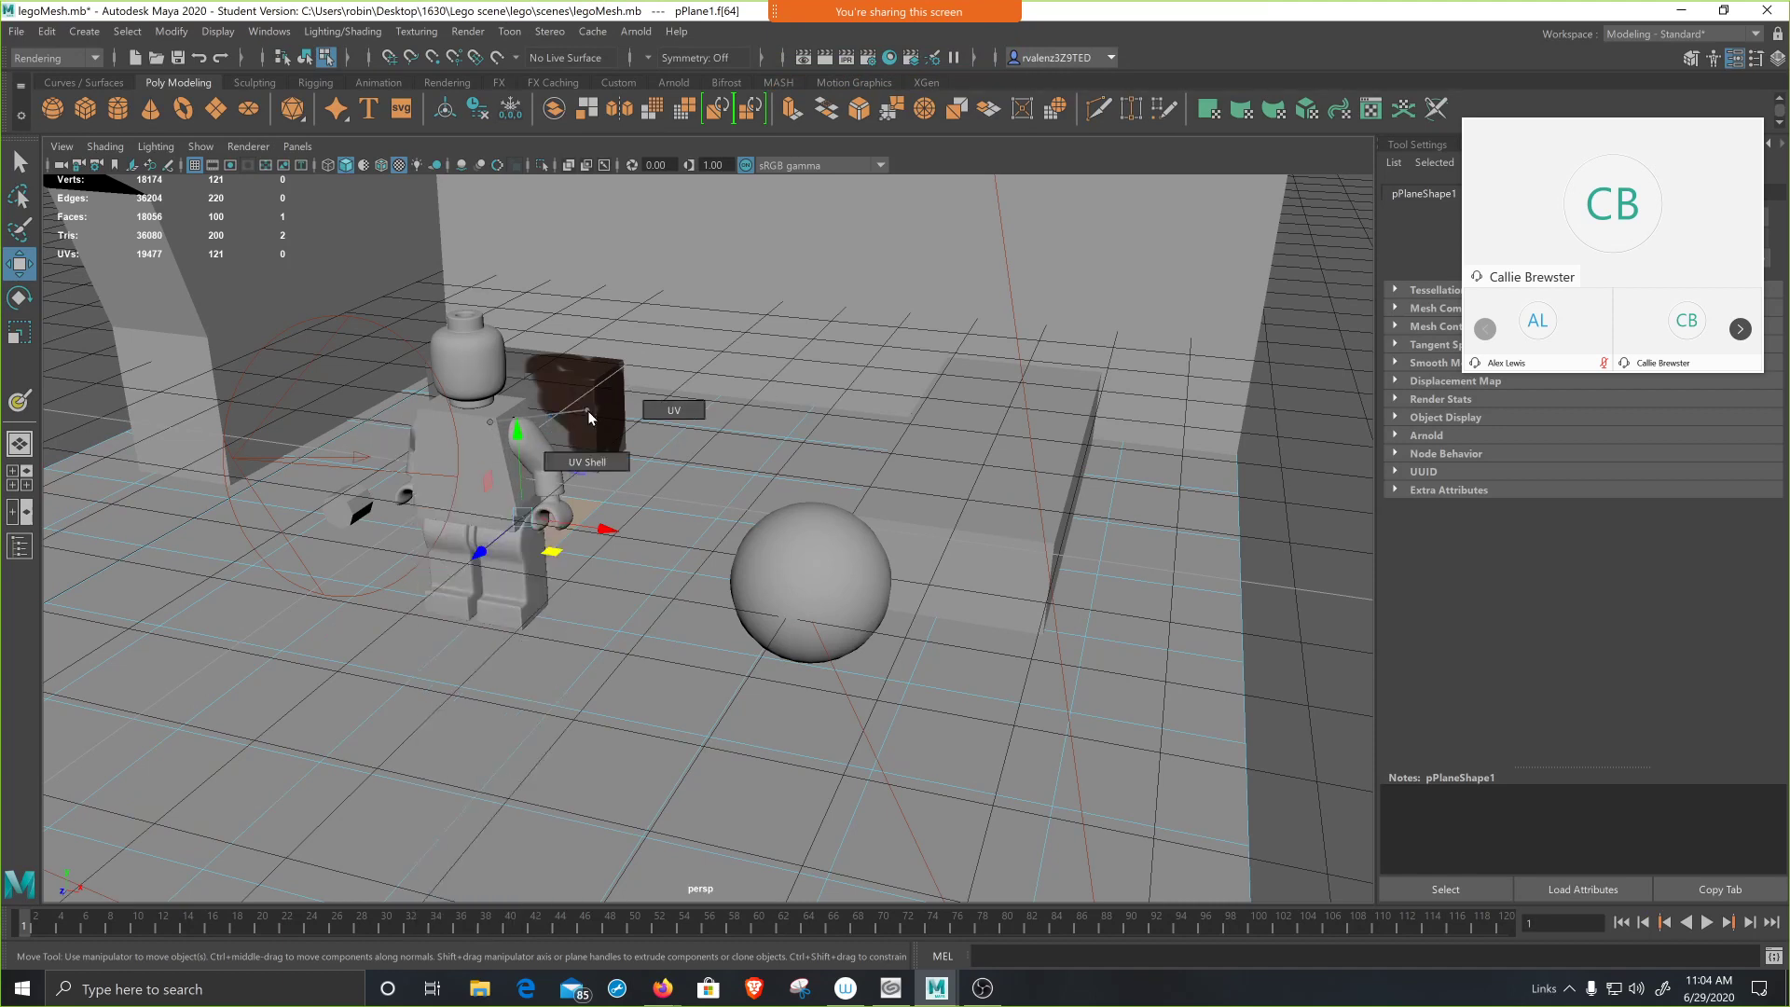
right_click(491, 429)
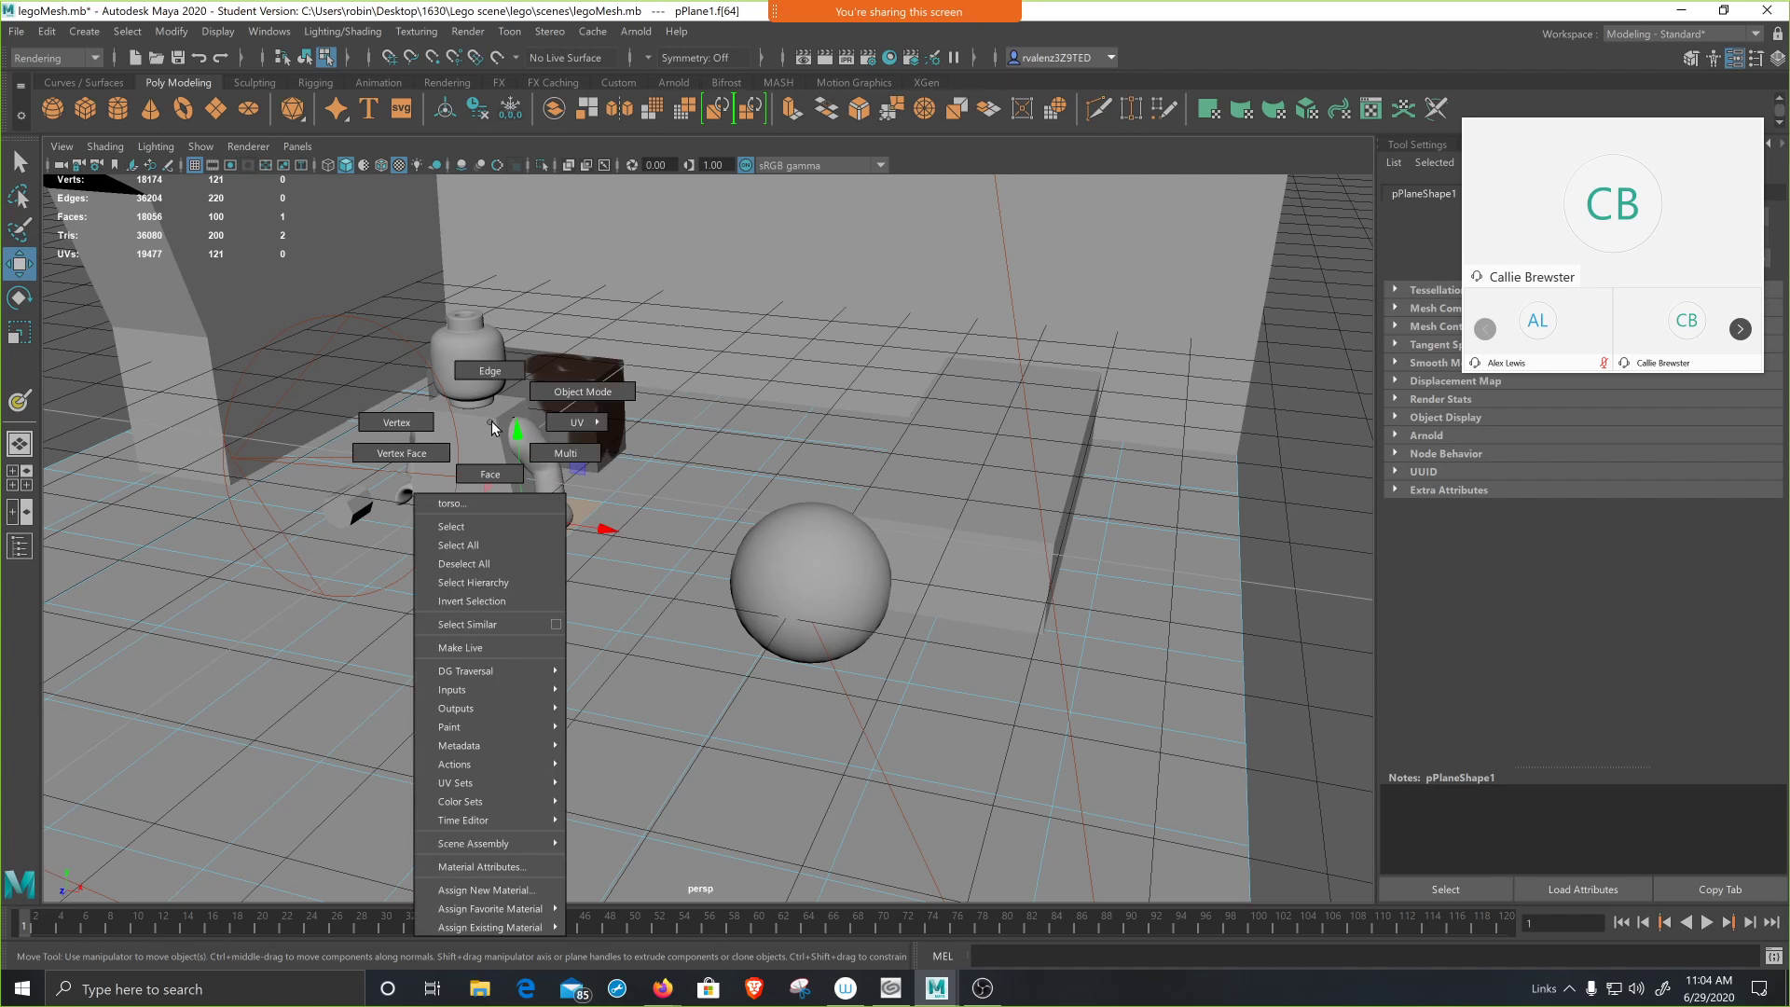
click(504, 424)
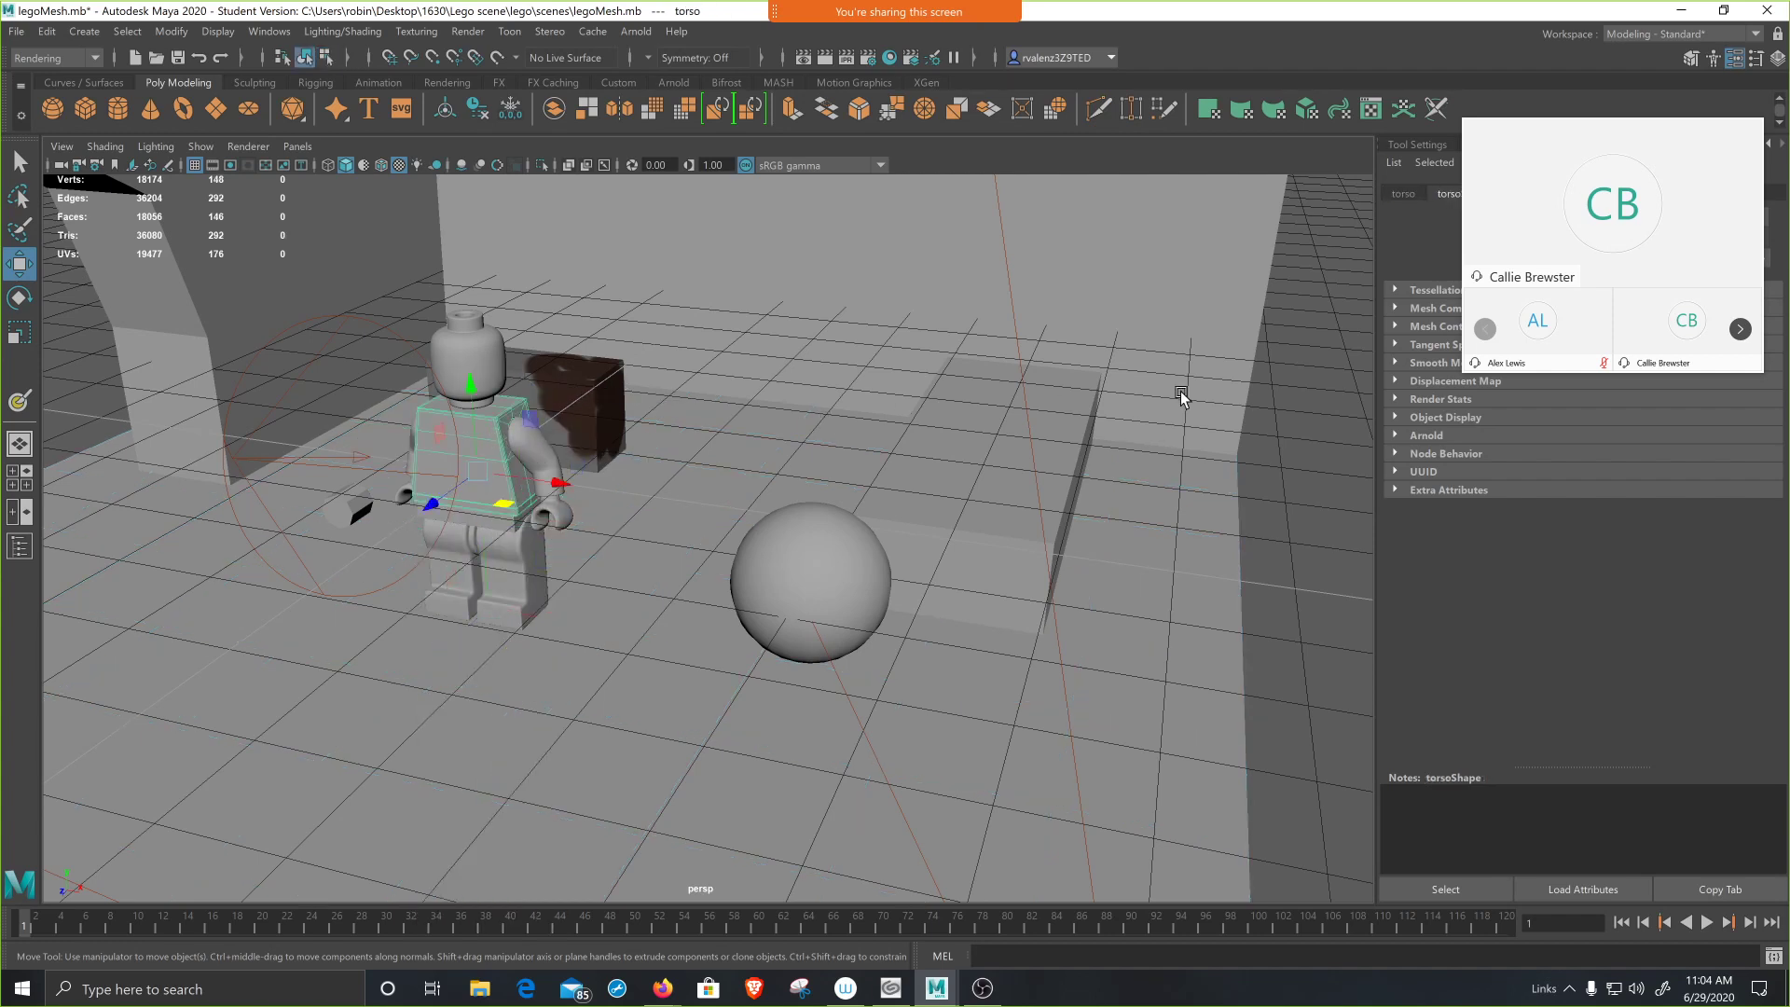
- Switch to the UV Editing workspace and widen the UV Editor, keeping the meeting window clear of the settings
mouse_move(1660, 182)
drag(1668, 140, 1695, 414)
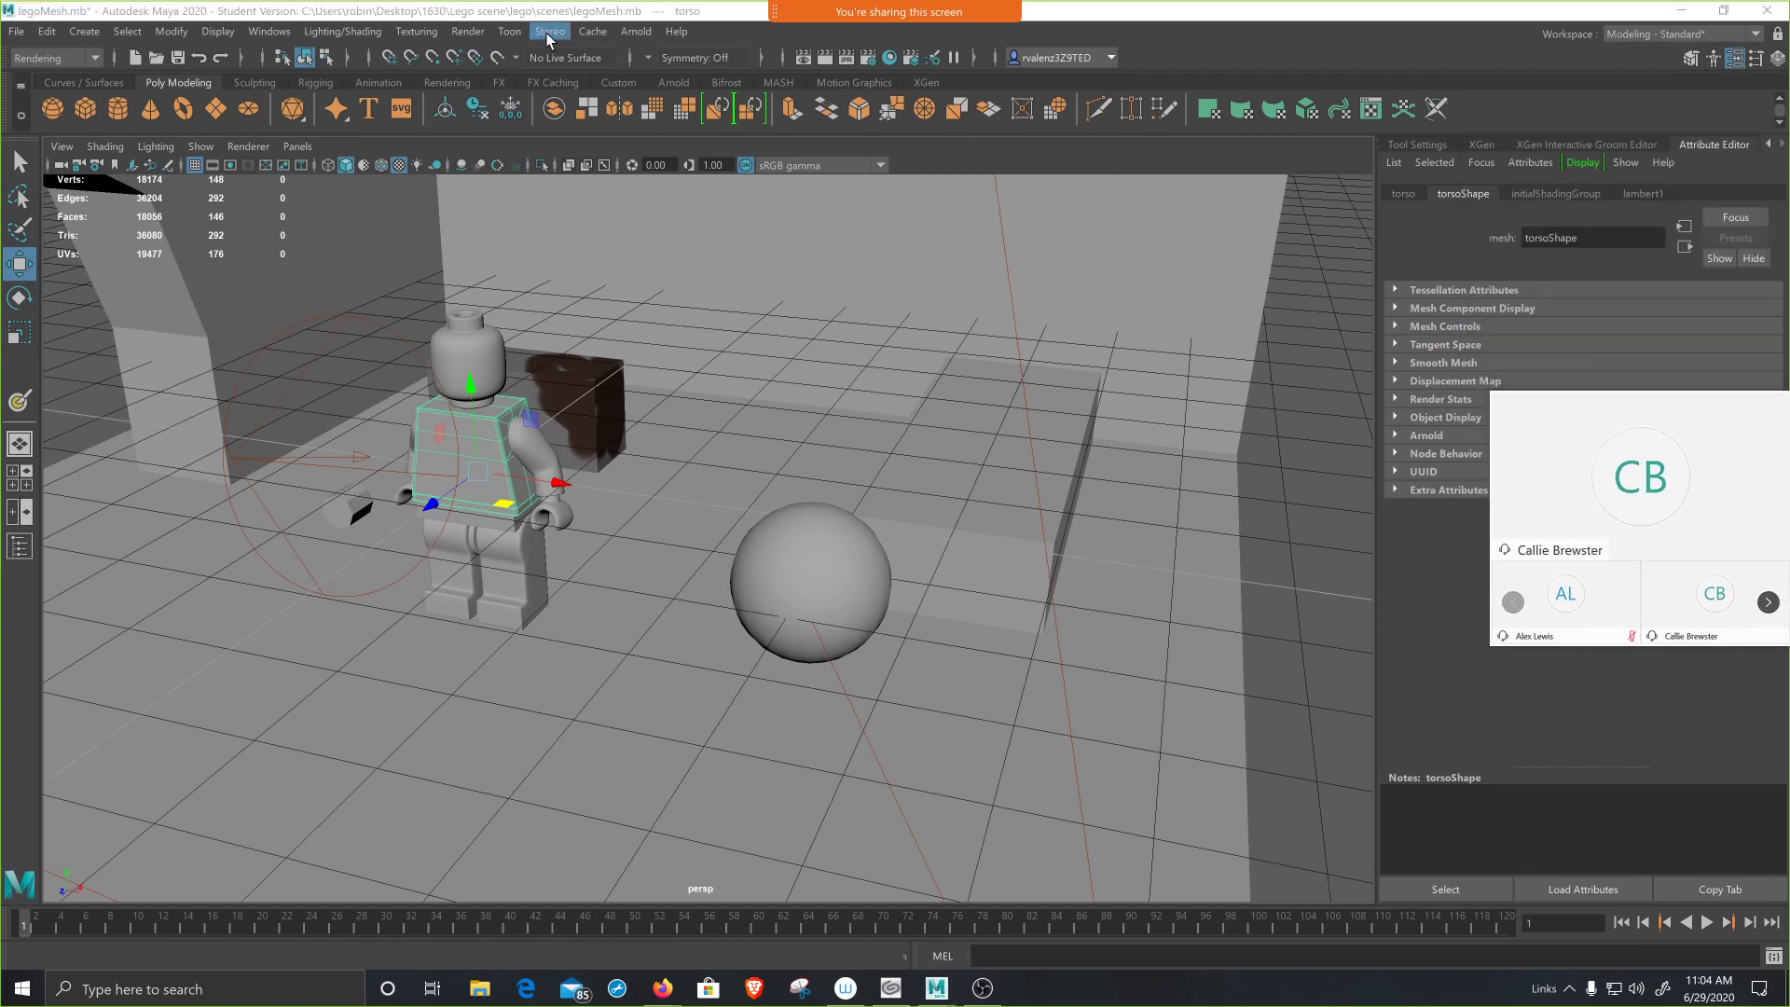
click(1752, 34)
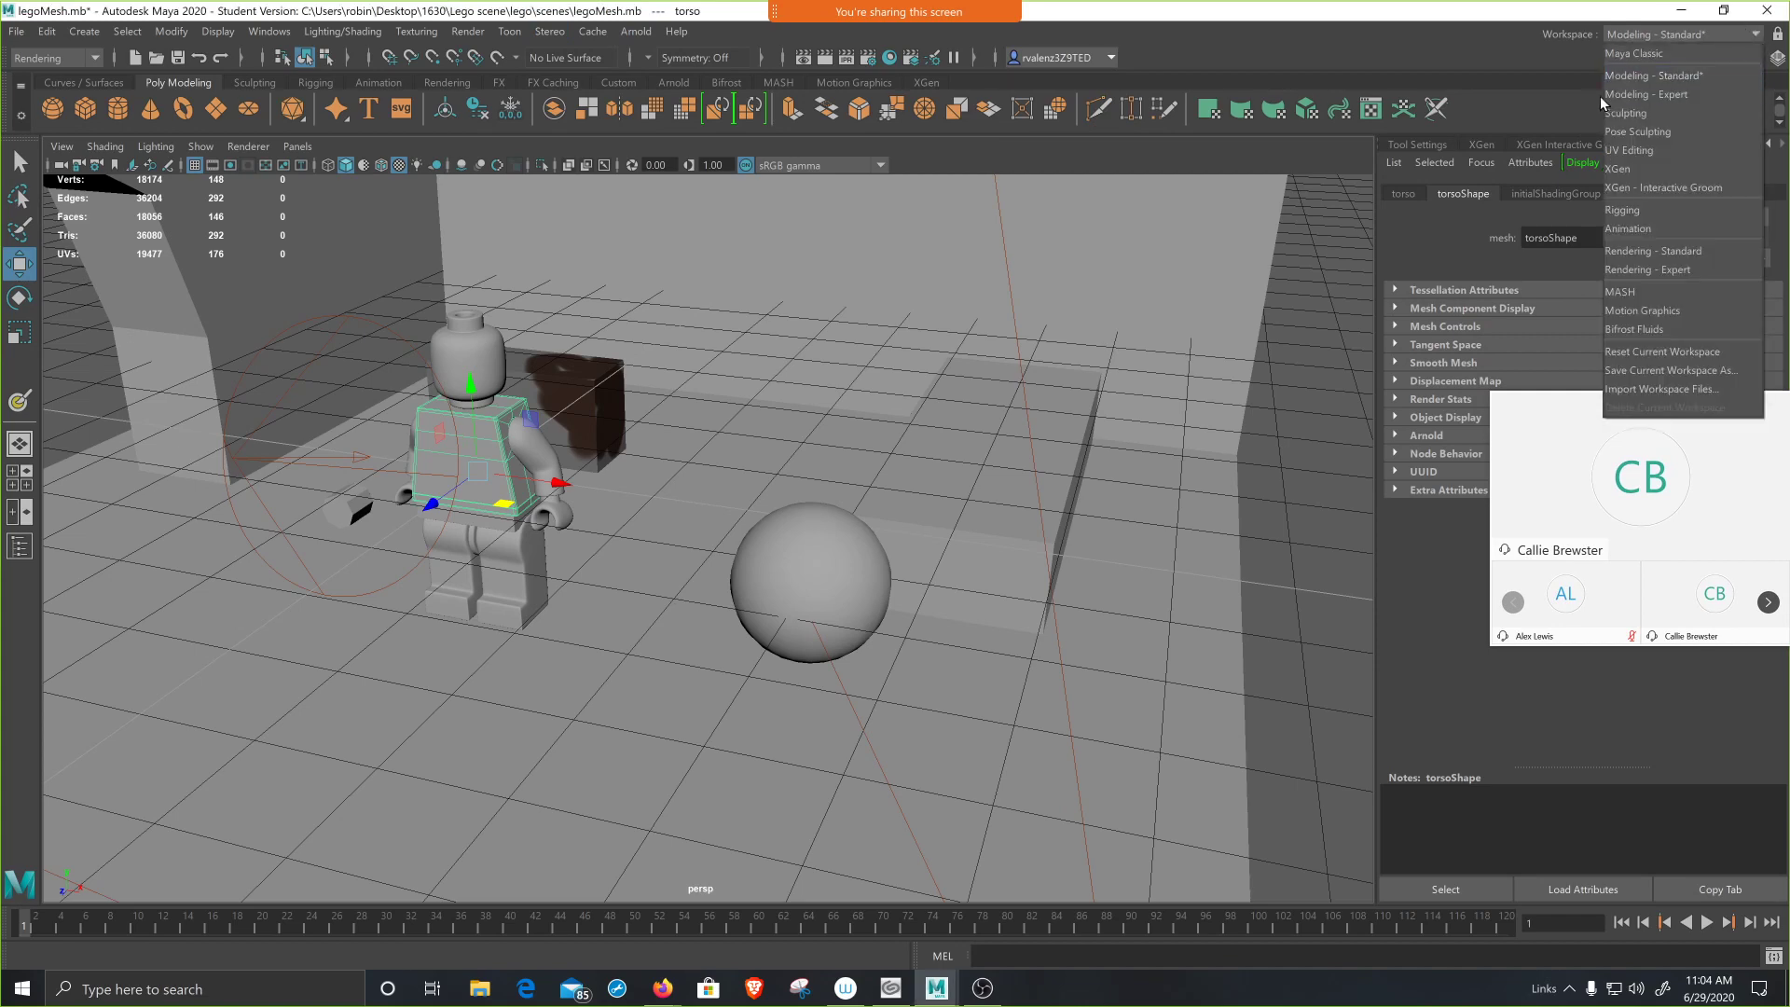
click(1644, 152)
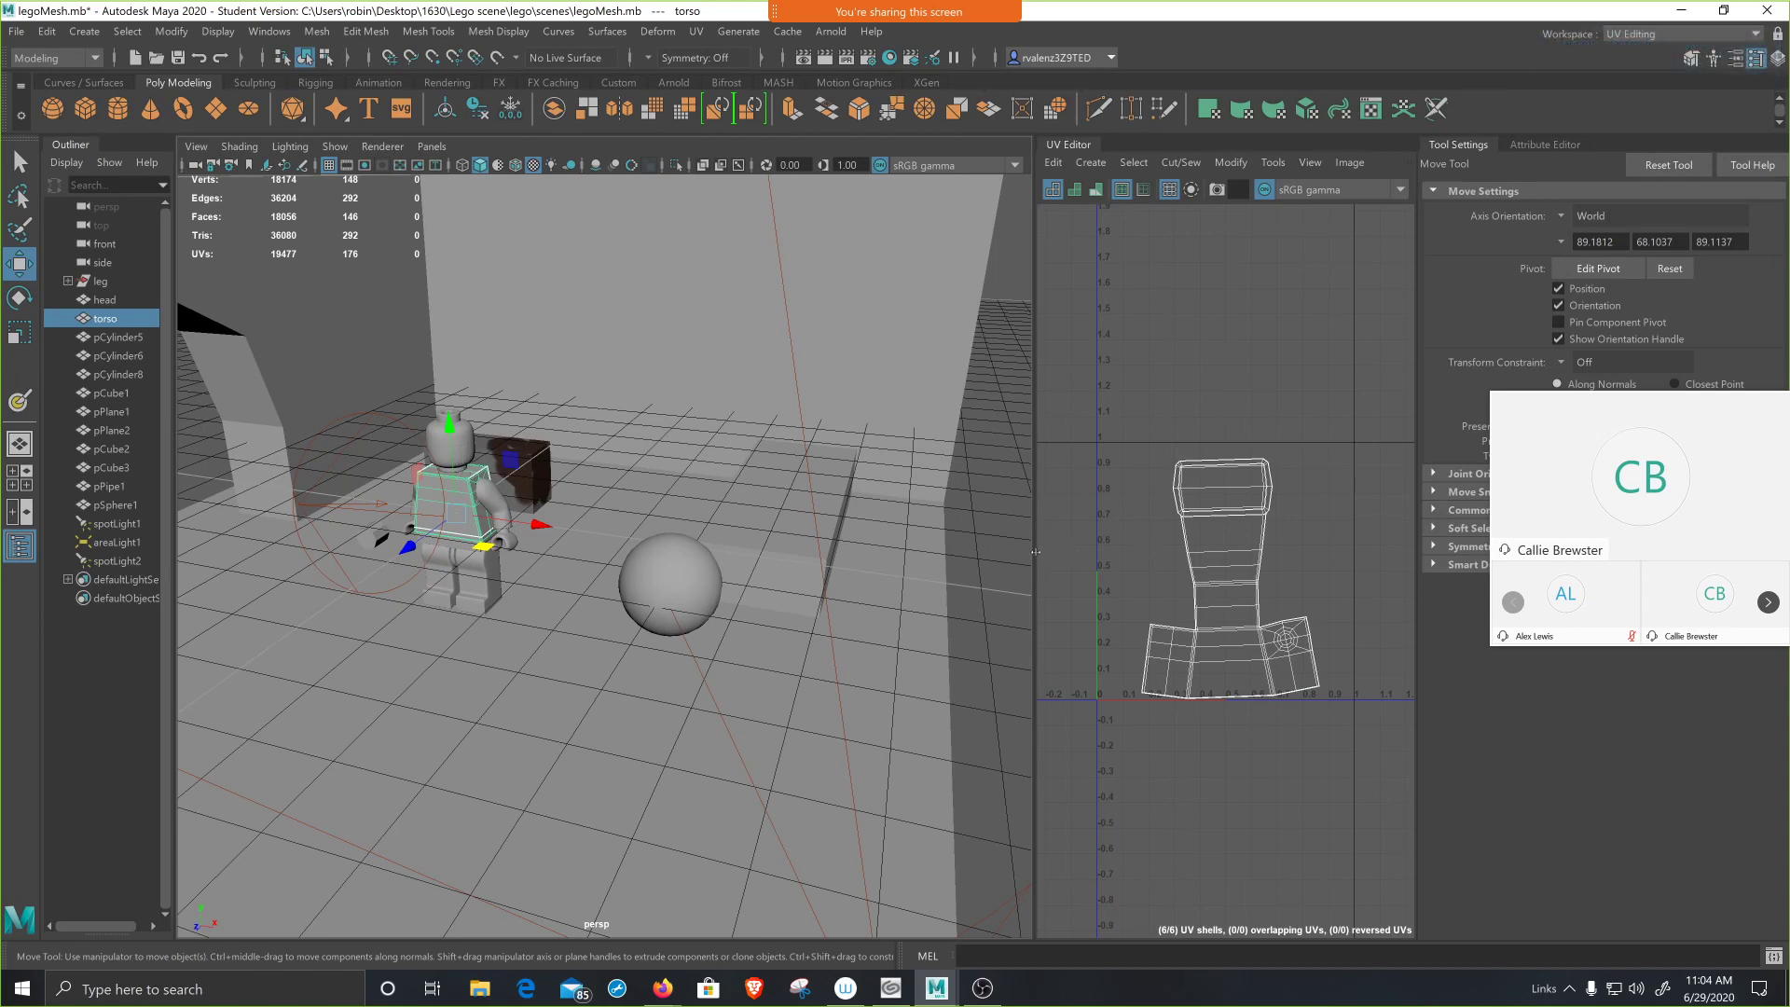
drag(1039, 556, 918, 556)
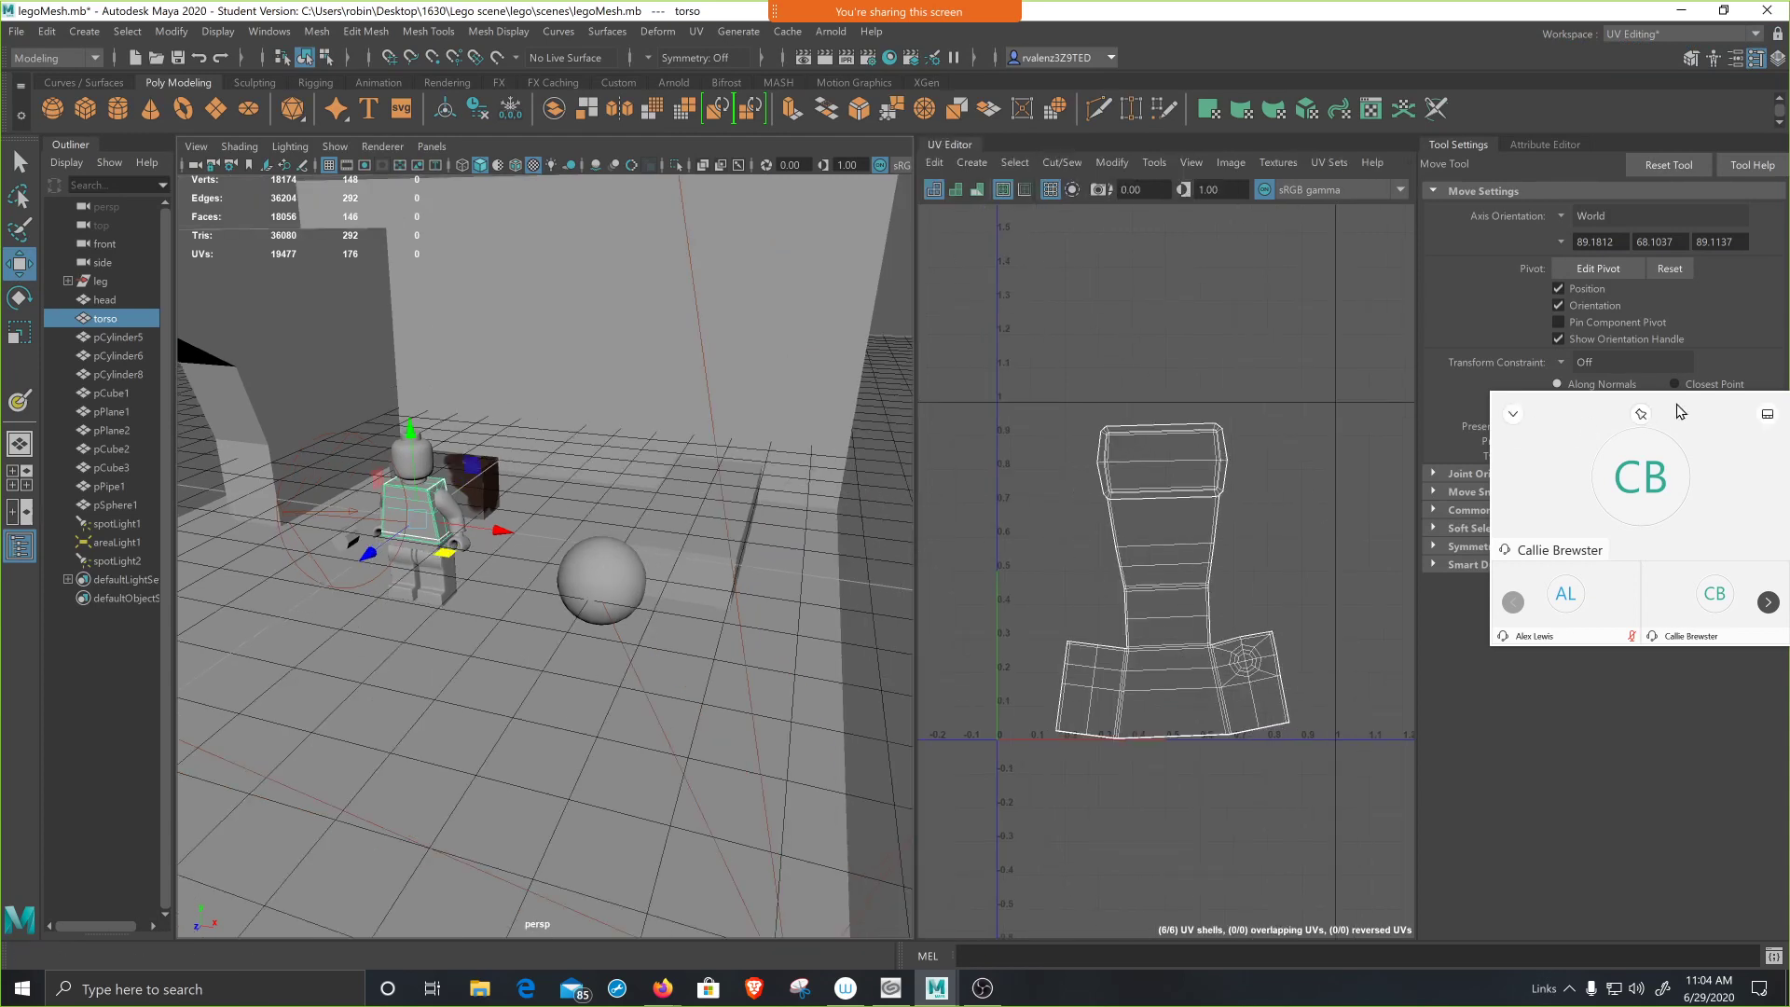
drag(1697, 404, 1686, 632)
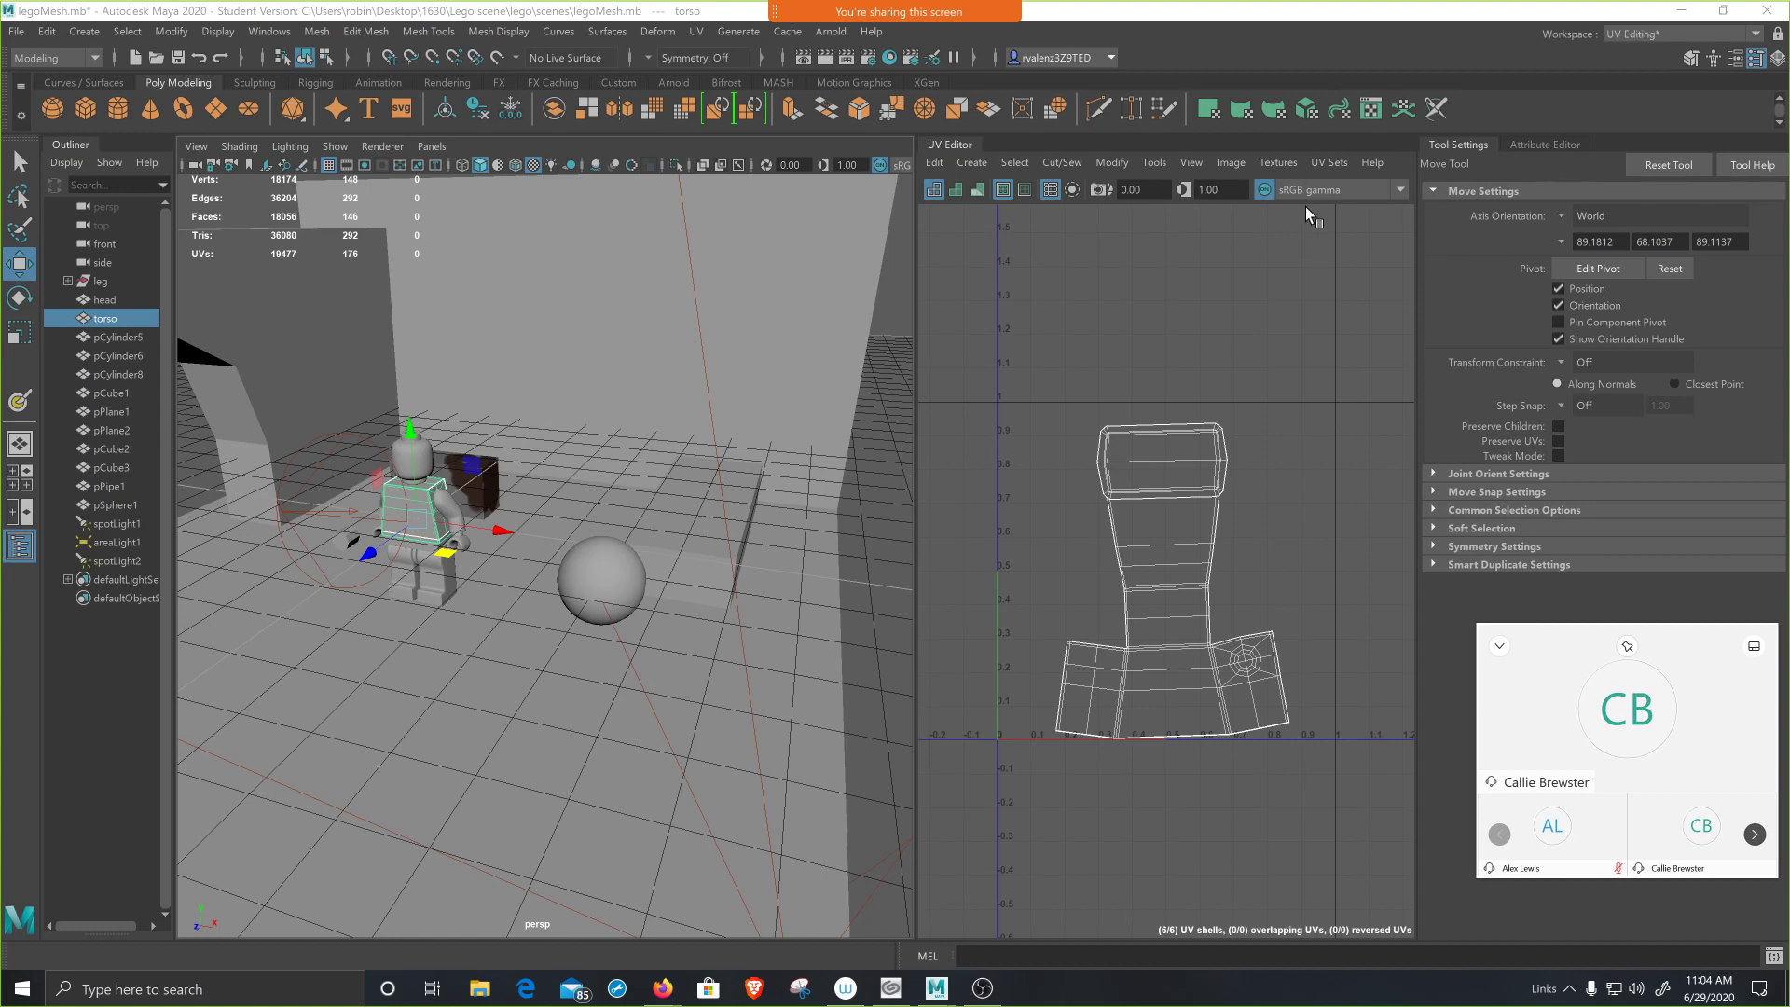
- Detach the UV Editor into a floating window beside the minifig
click(697, 35)
click(725, 66)
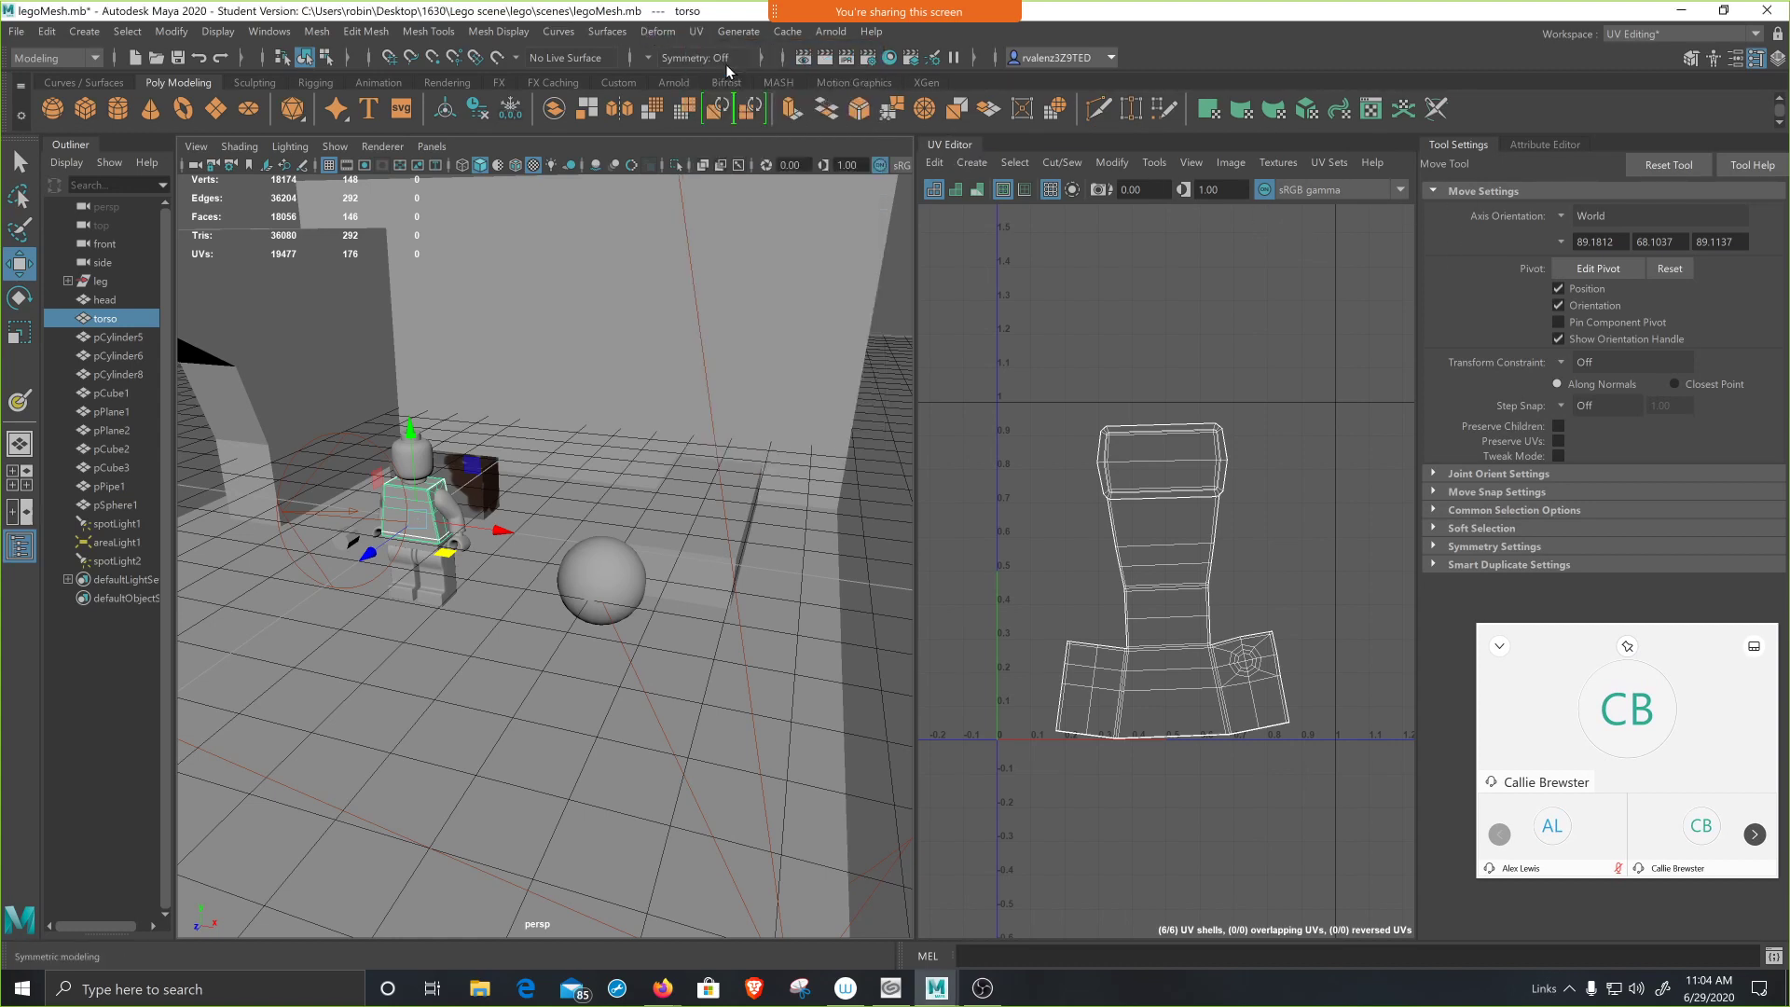
click(951, 149)
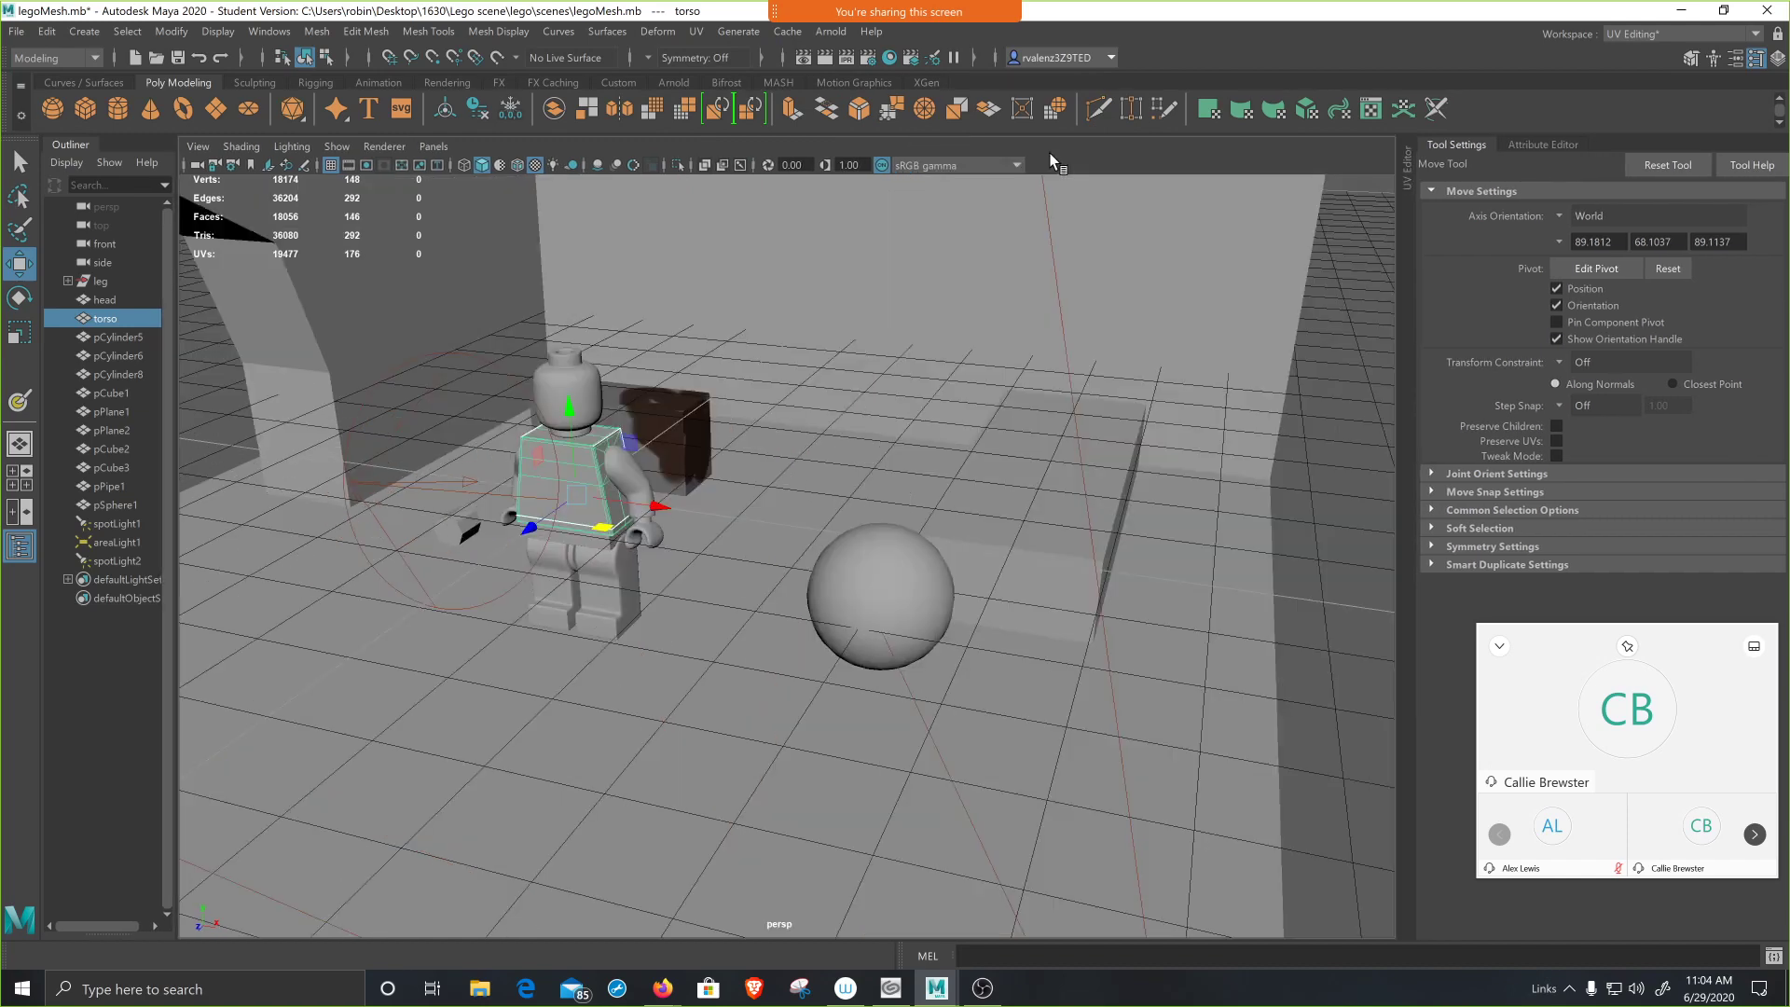
click(1406, 165)
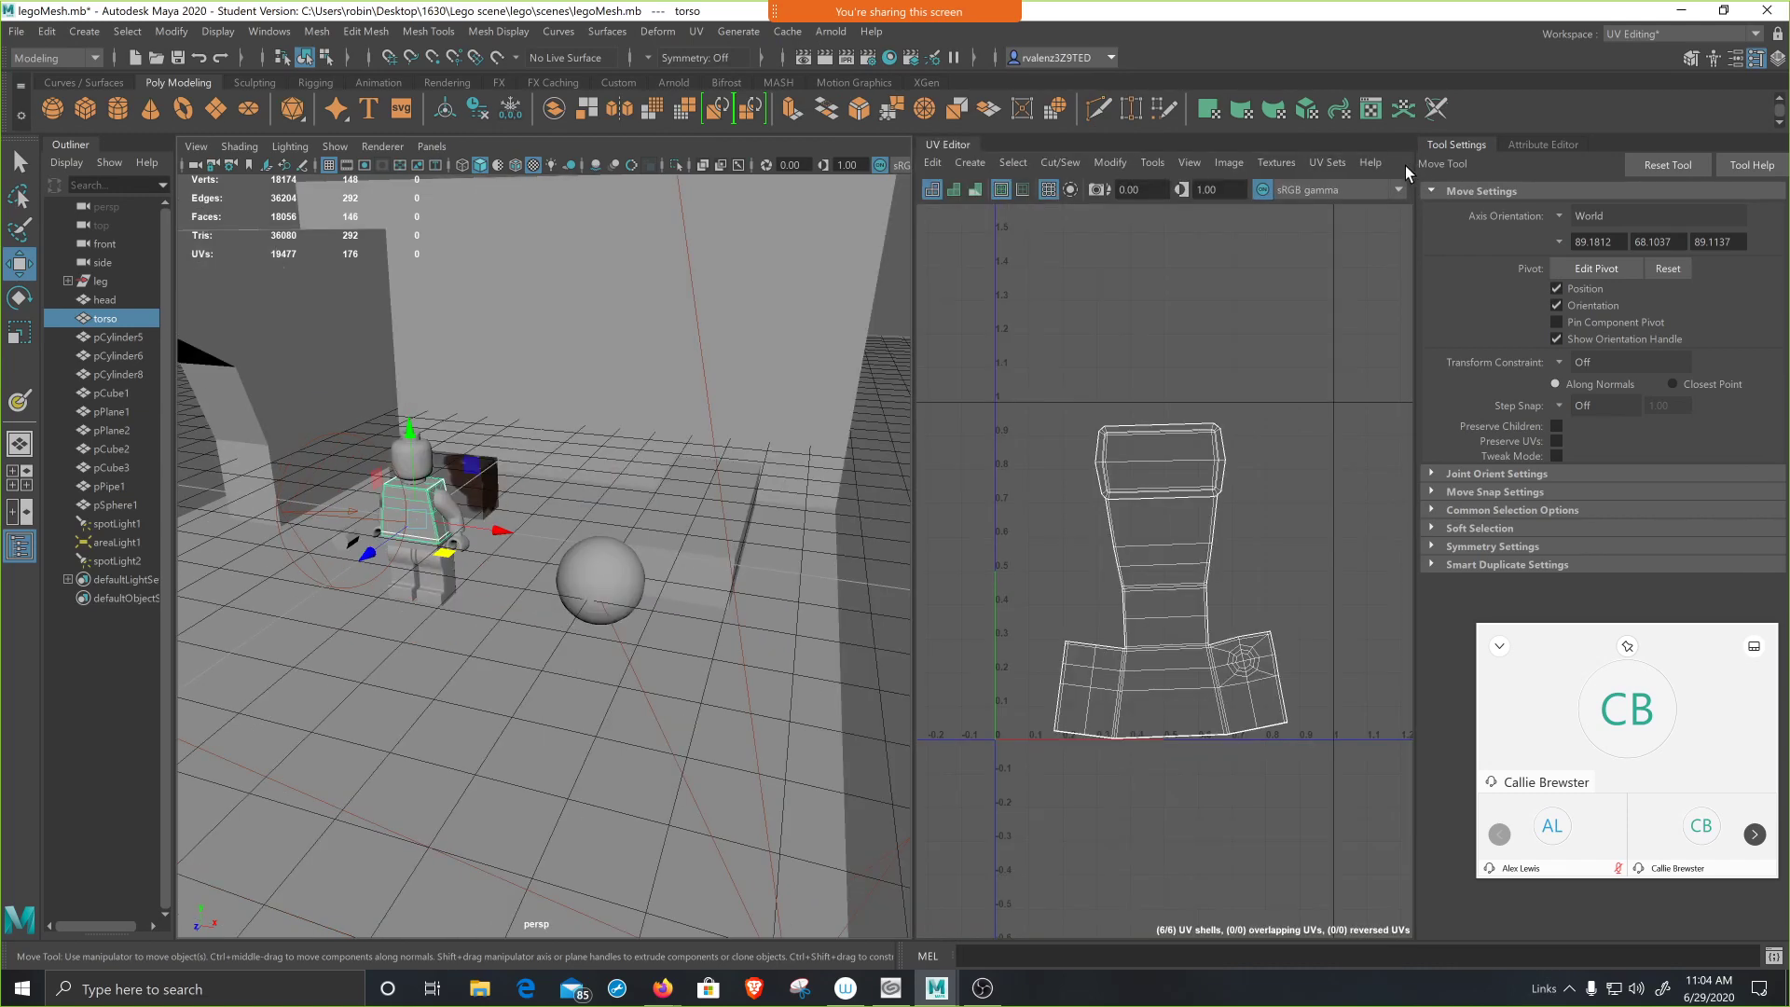
drag(962, 148, 821, 190)
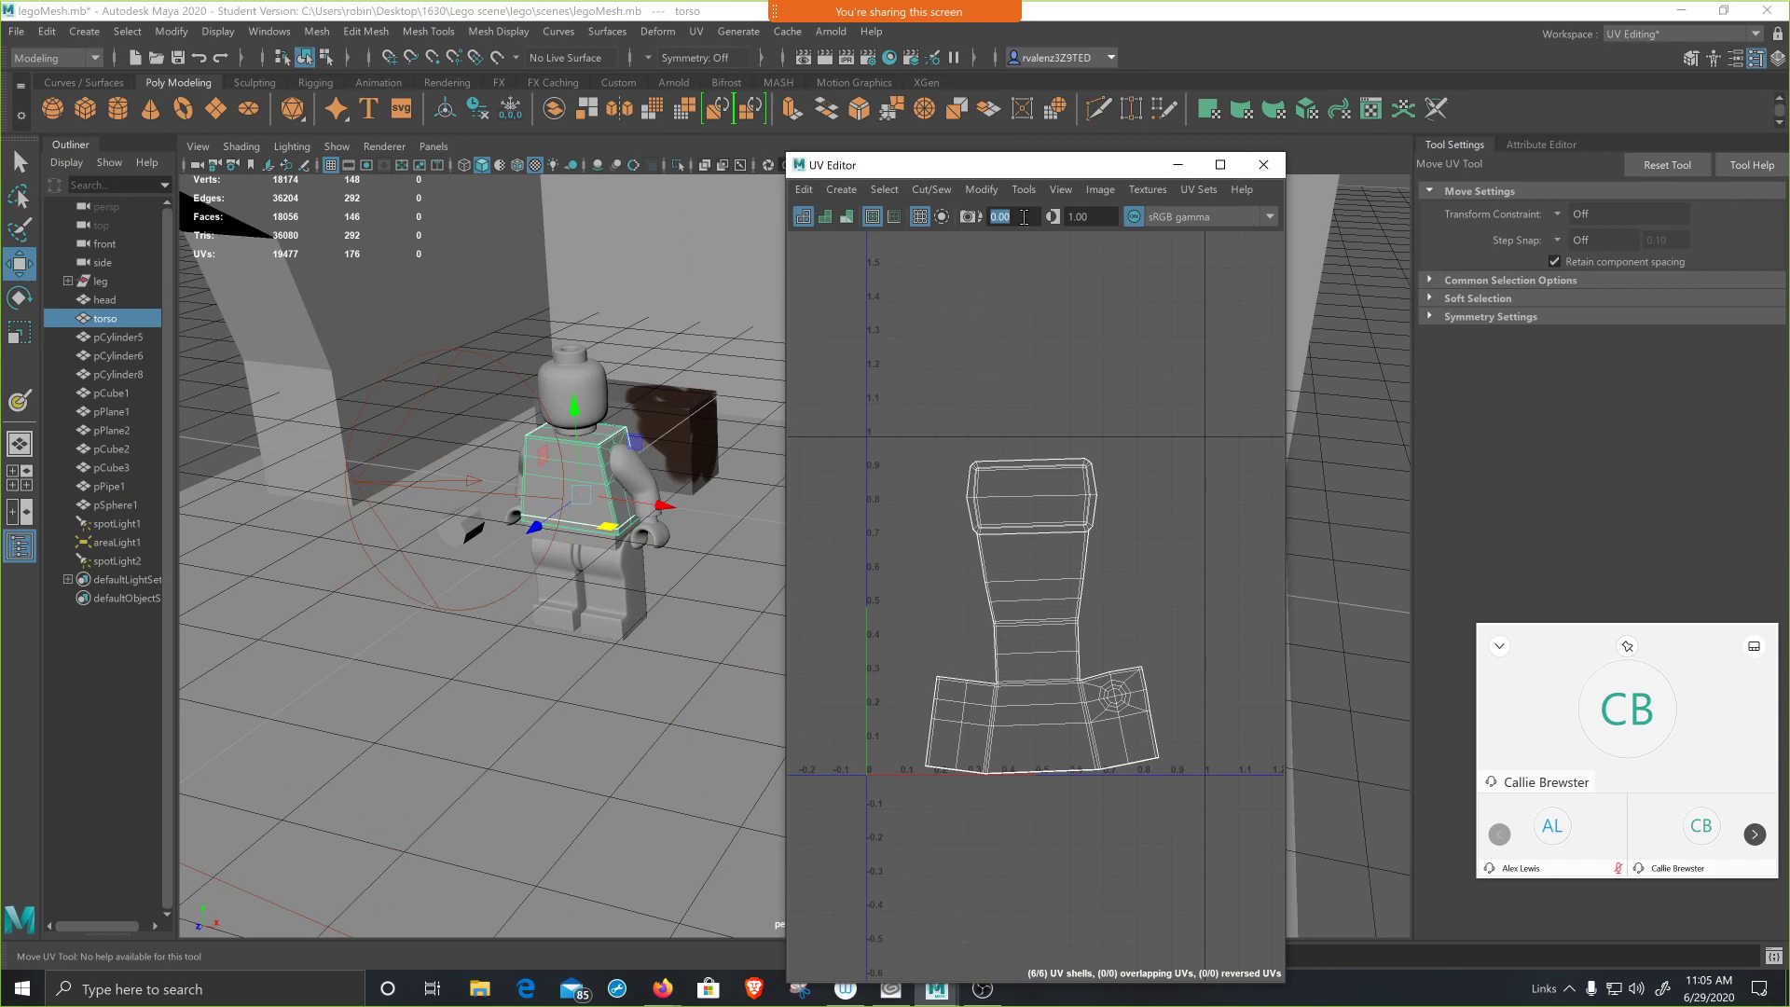
- Unfold the torso's UVs and open the UV Snapshot options with all of its UVs selected
click(973, 191)
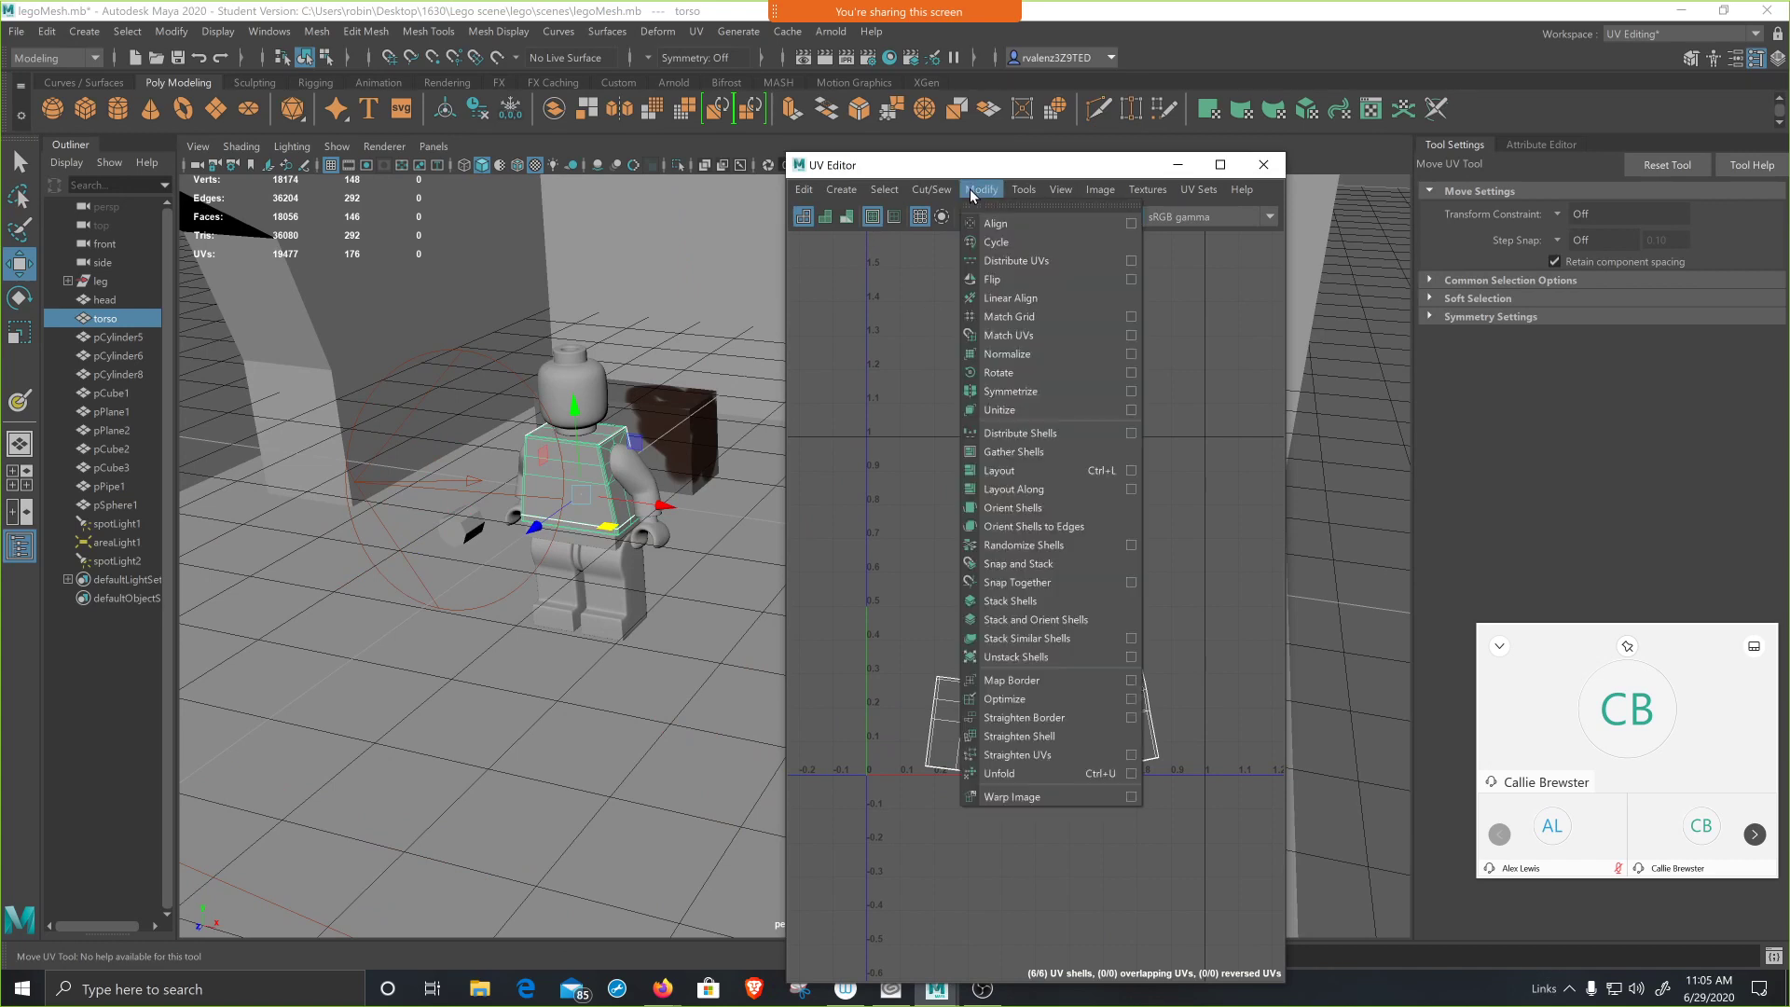
click(1083, 776)
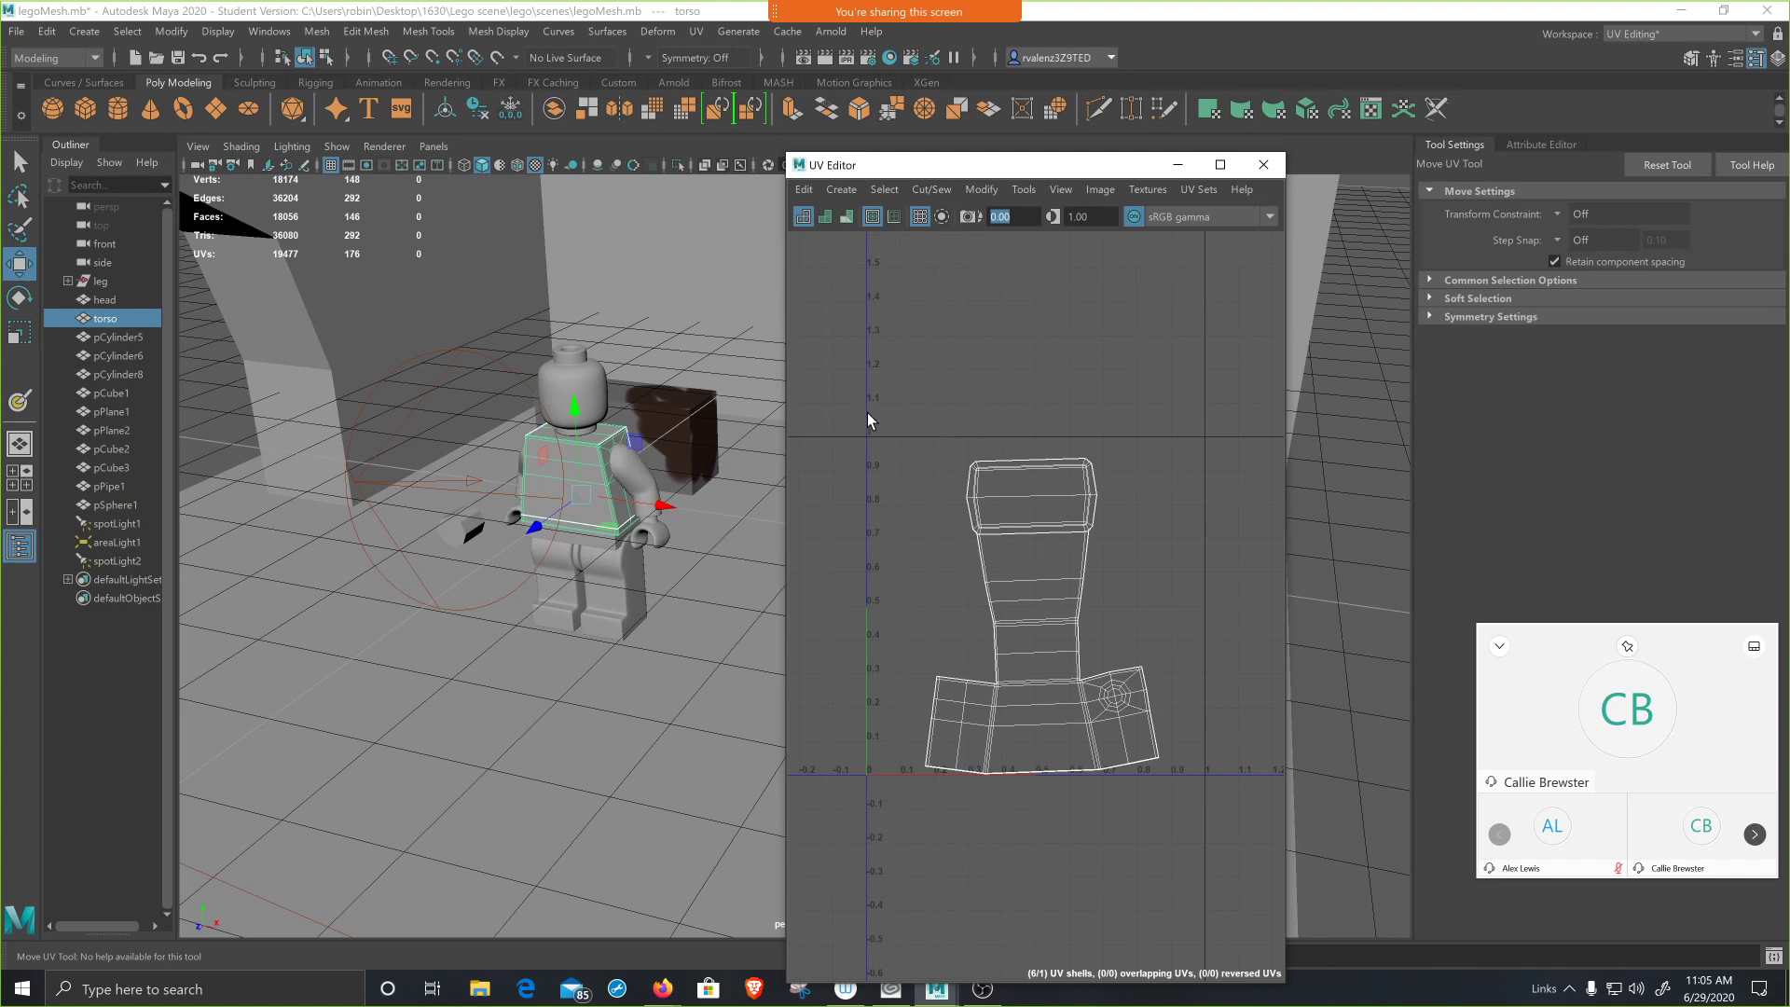
drag(867, 412, 1204, 841)
right_drag(1016, 589, 1063, 589)
drag(830, 416, 1212, 826)
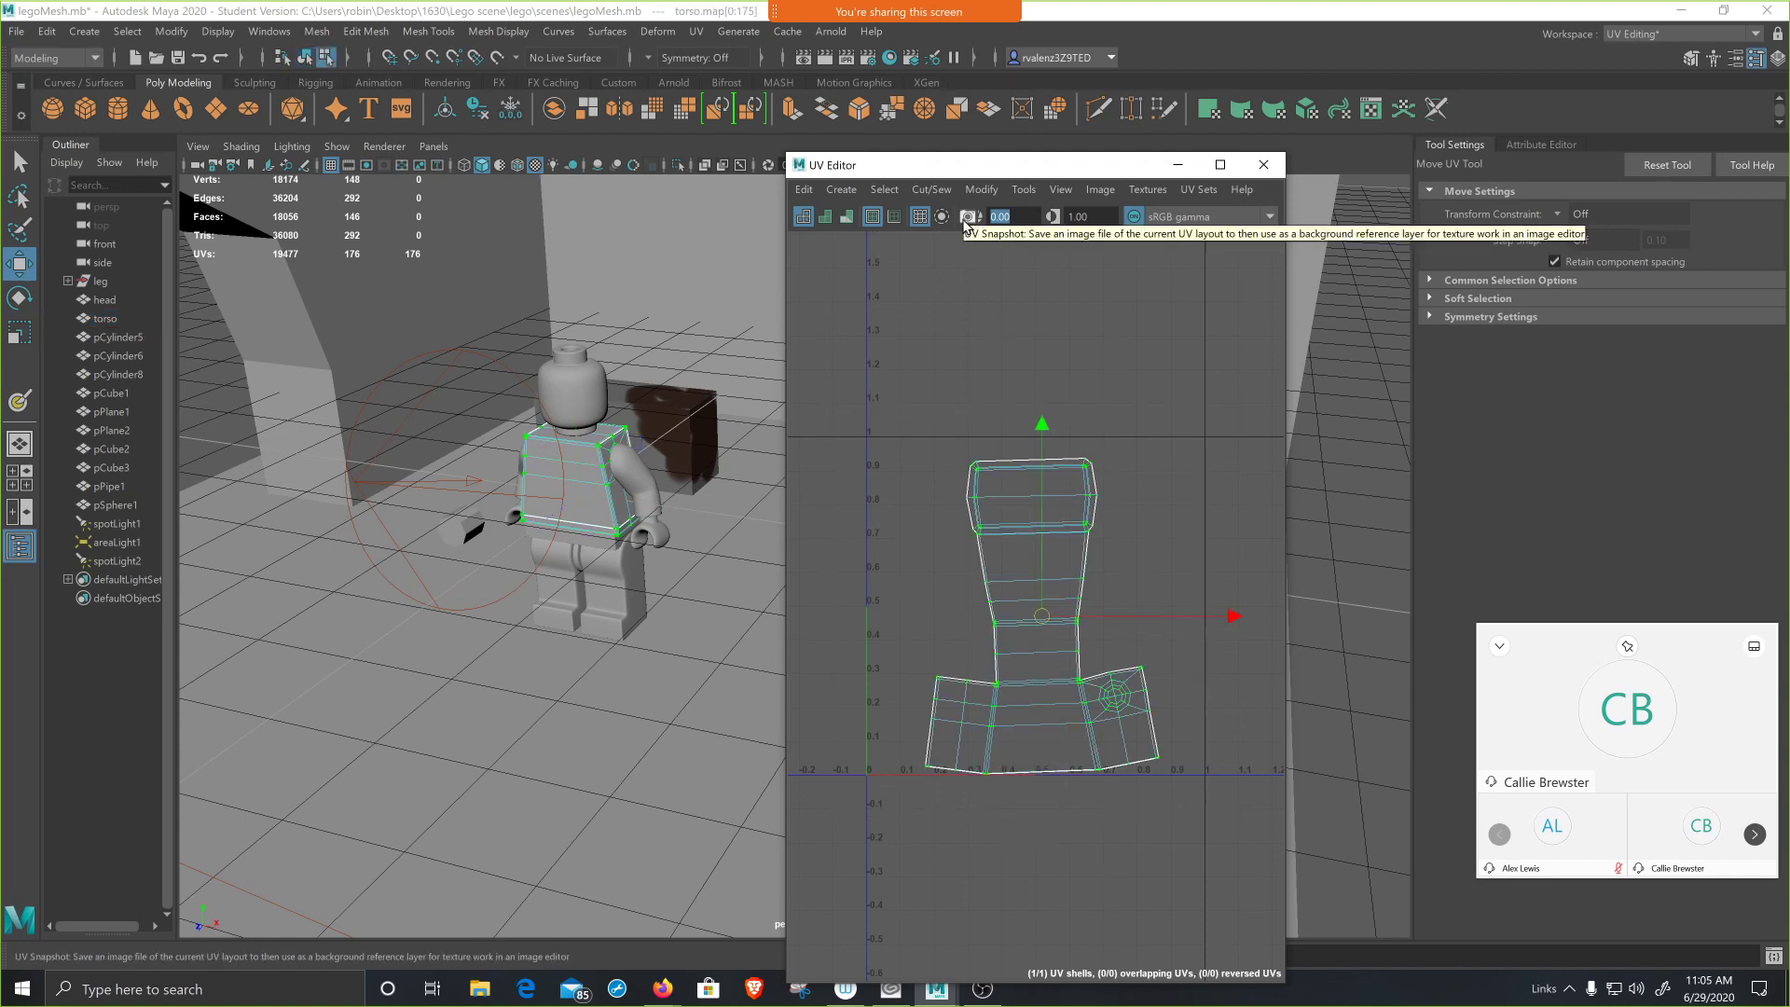
click(968, 217)
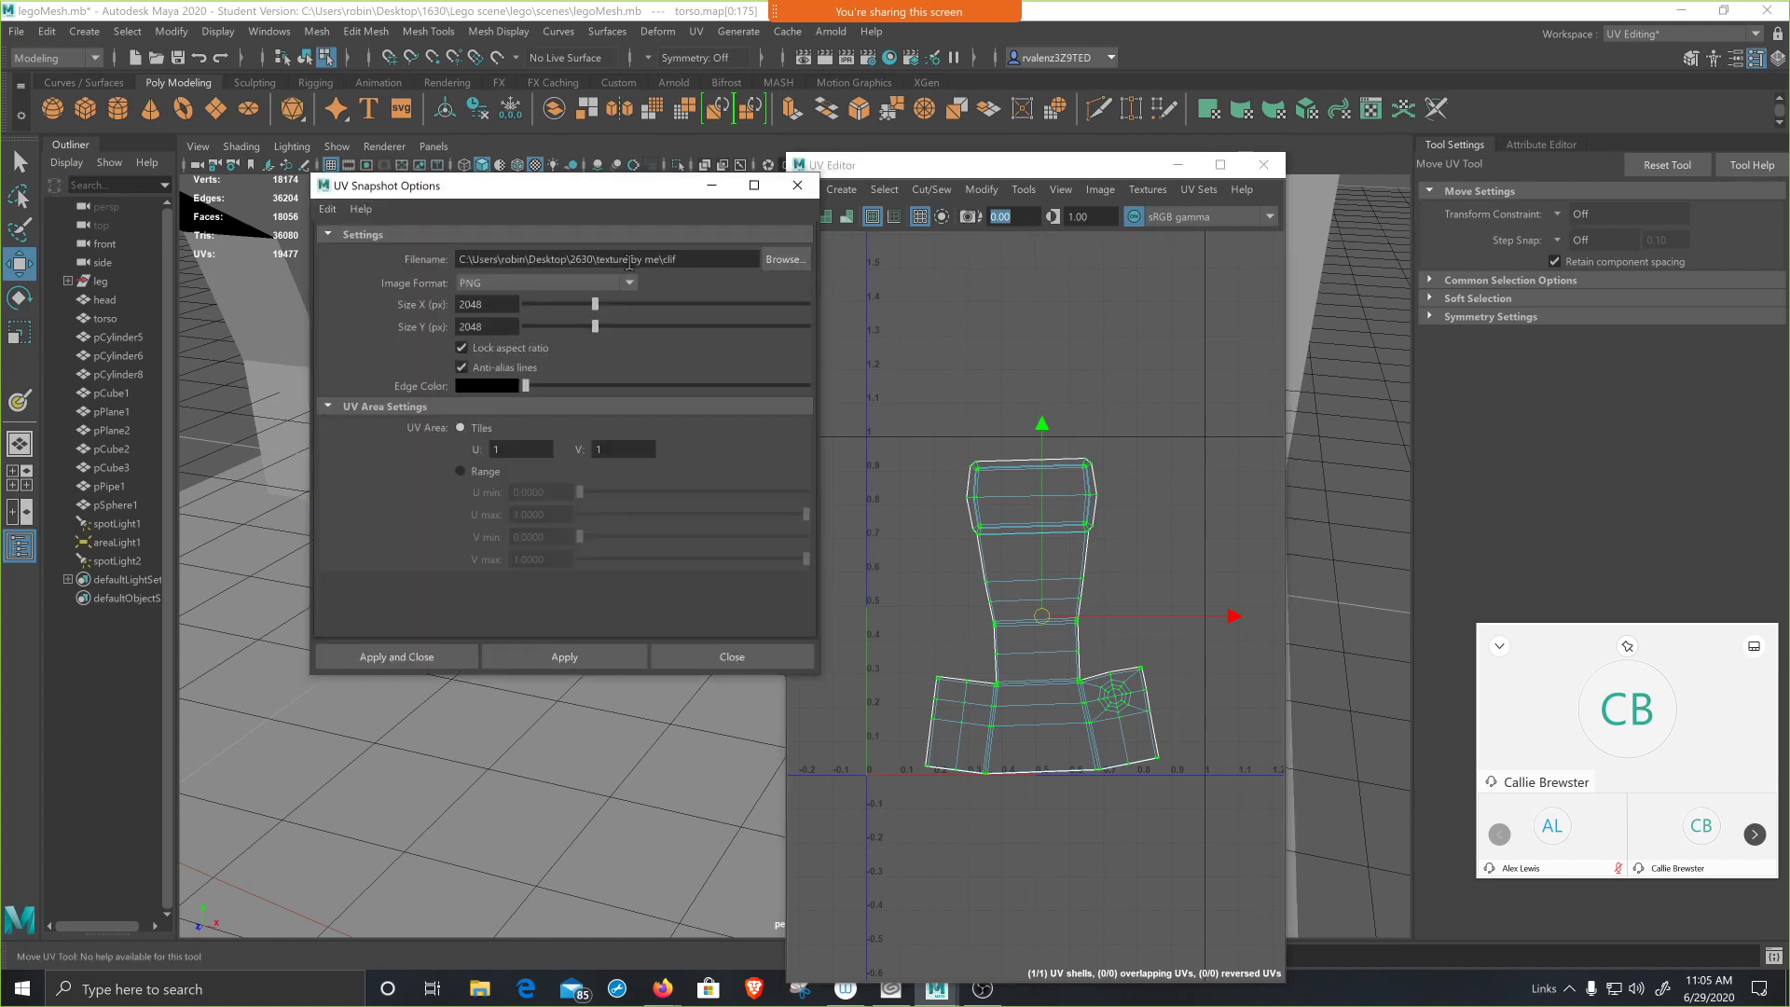
- Set the UV snapshot's file name to shirtandtie in the "texture by me" folder
click(784, 259)
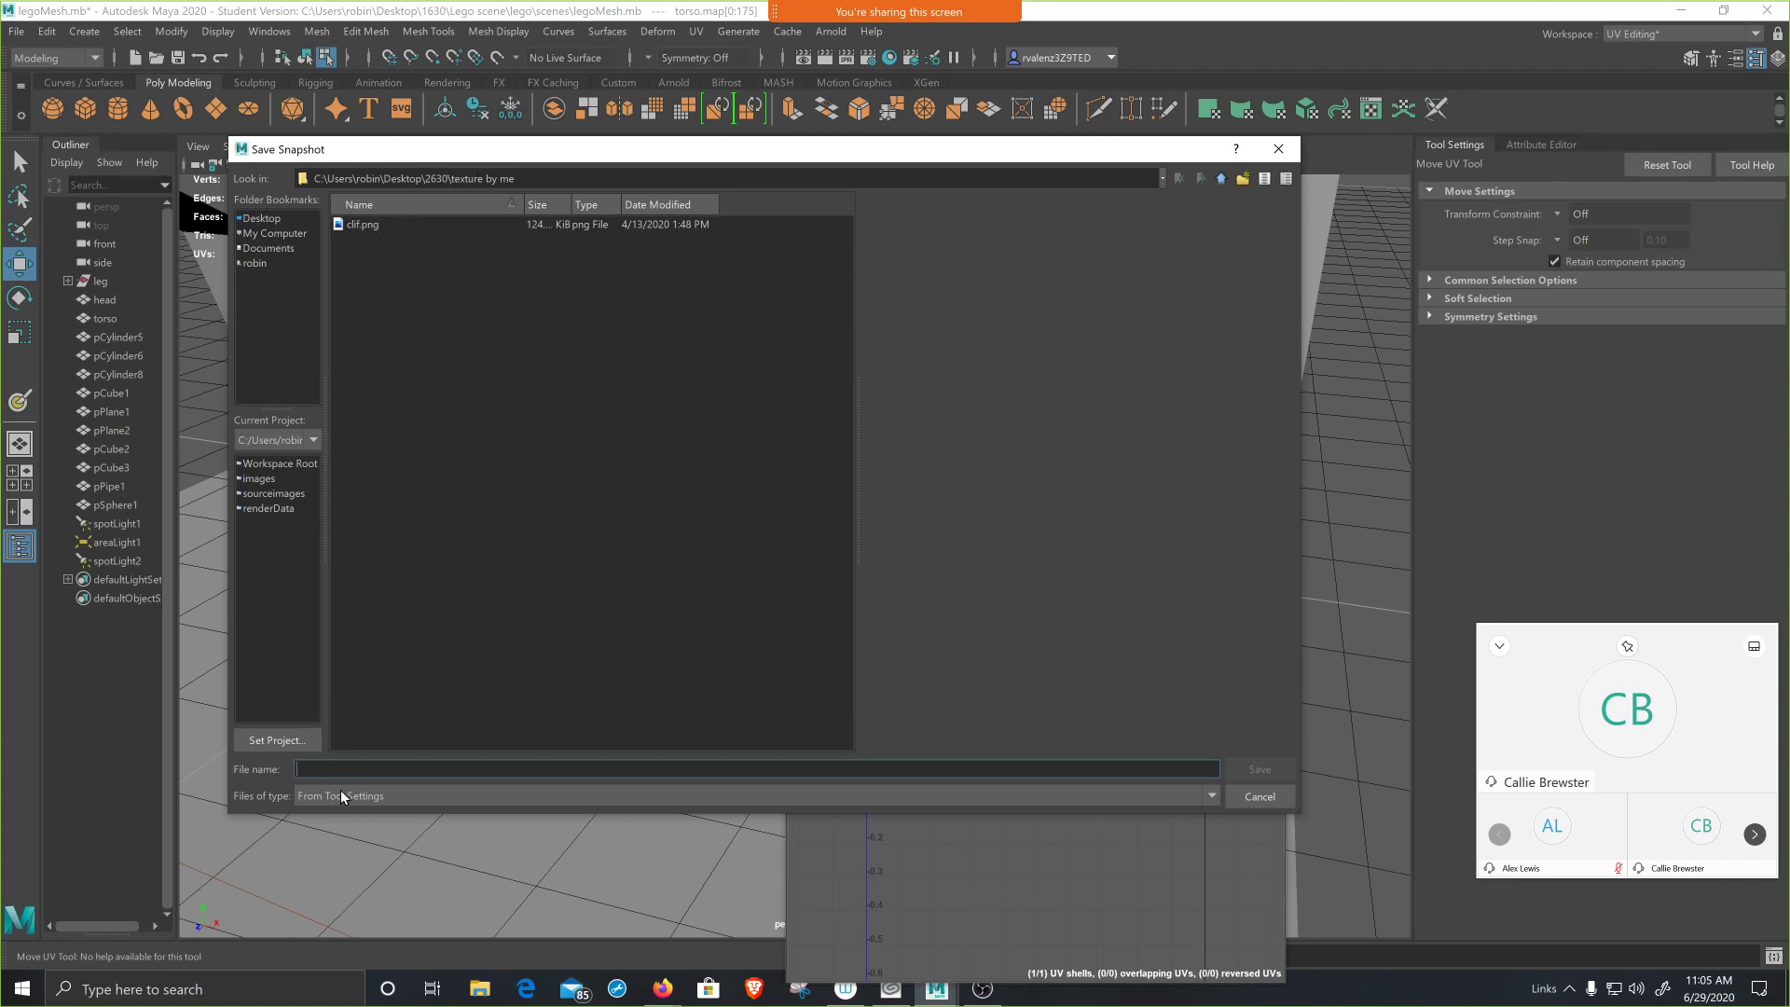
text(shir)
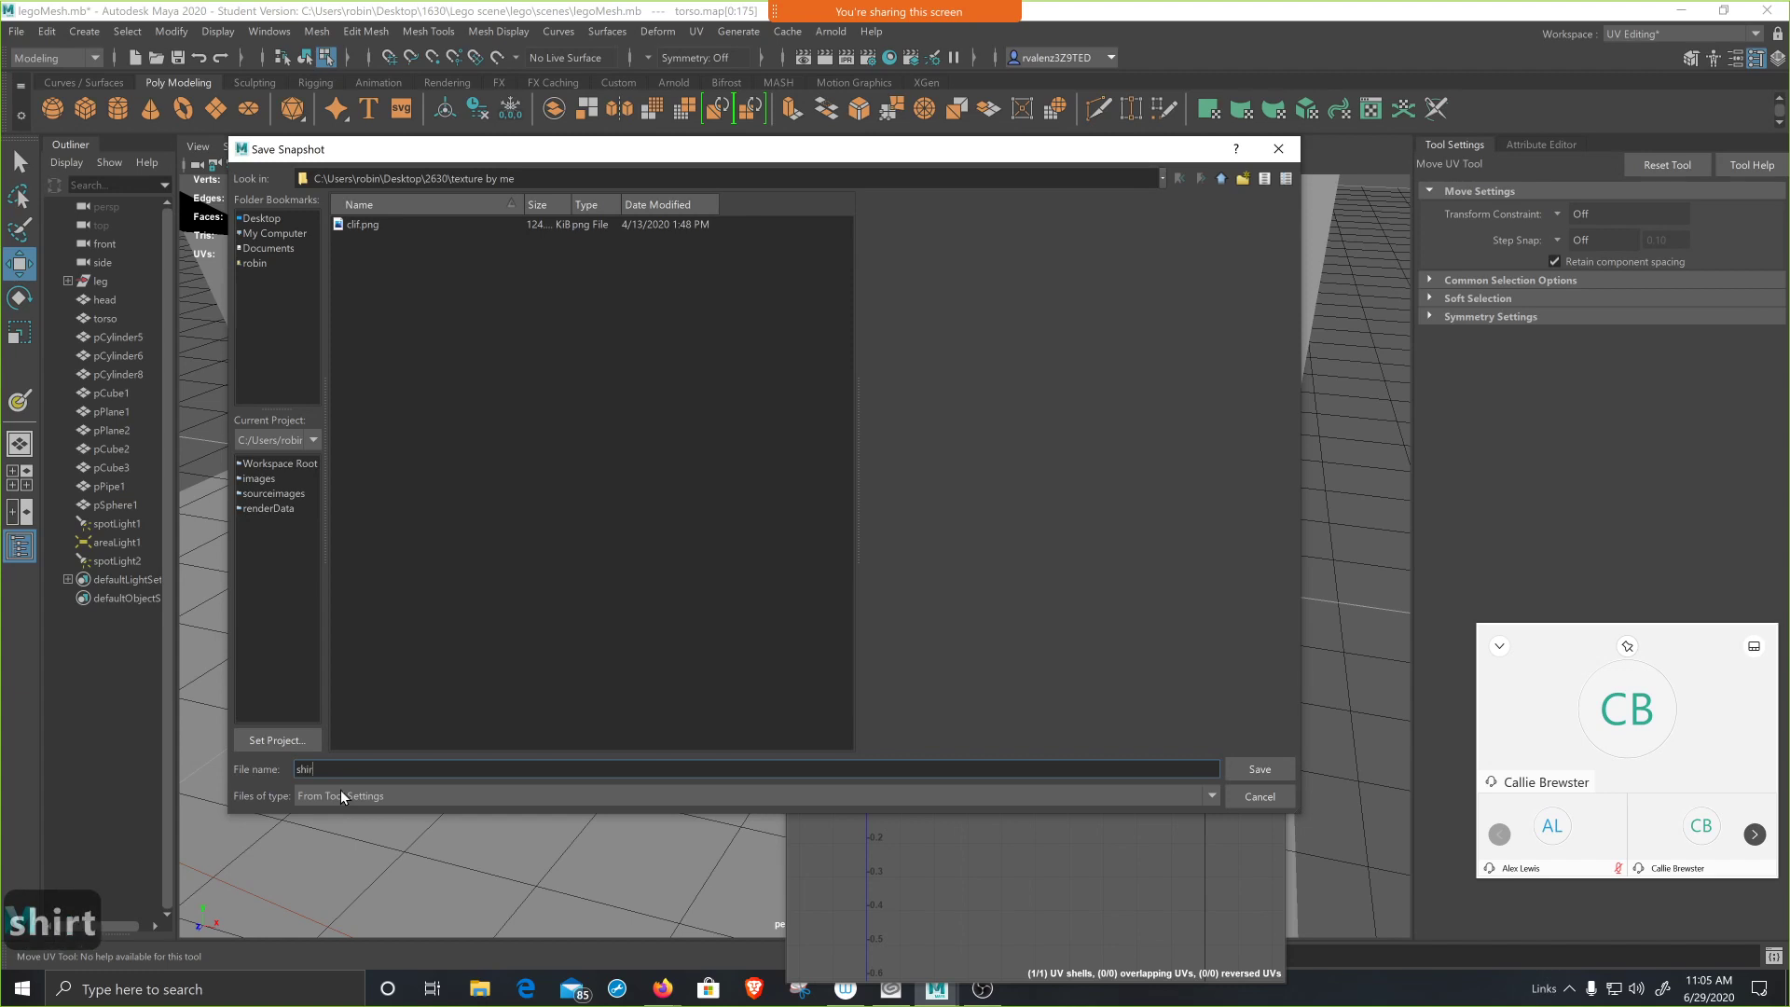
text(tandtie)
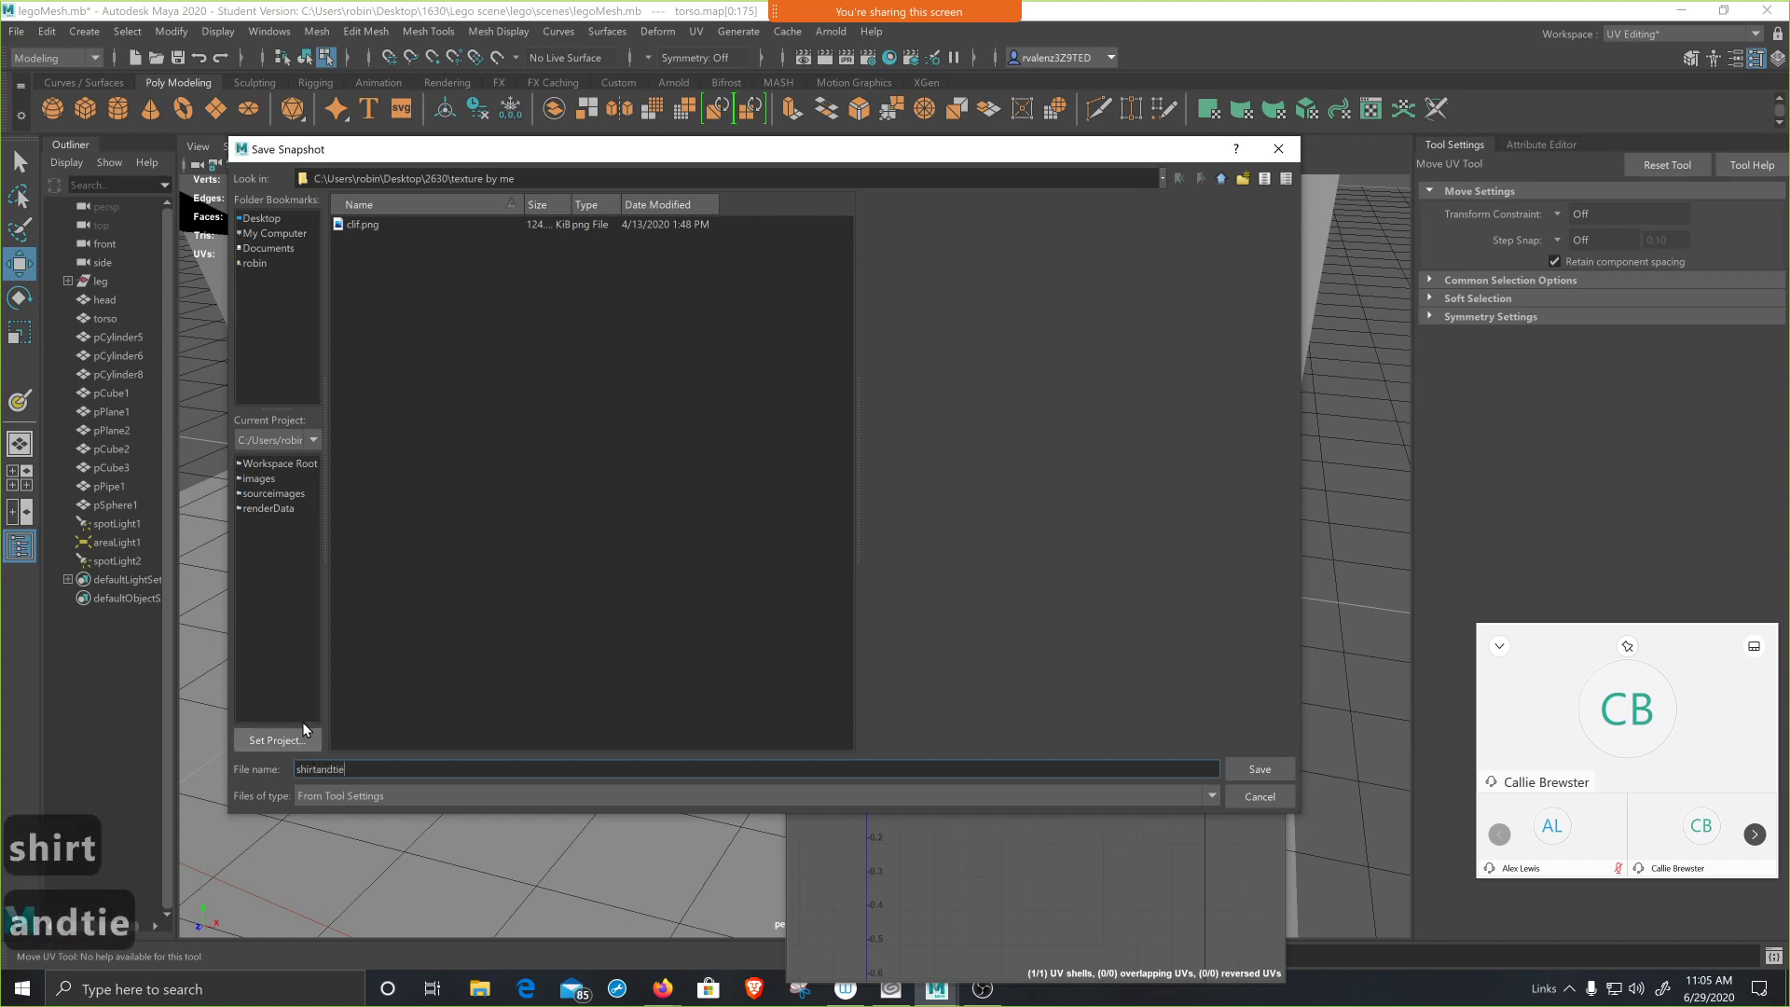
click(1260, 771)
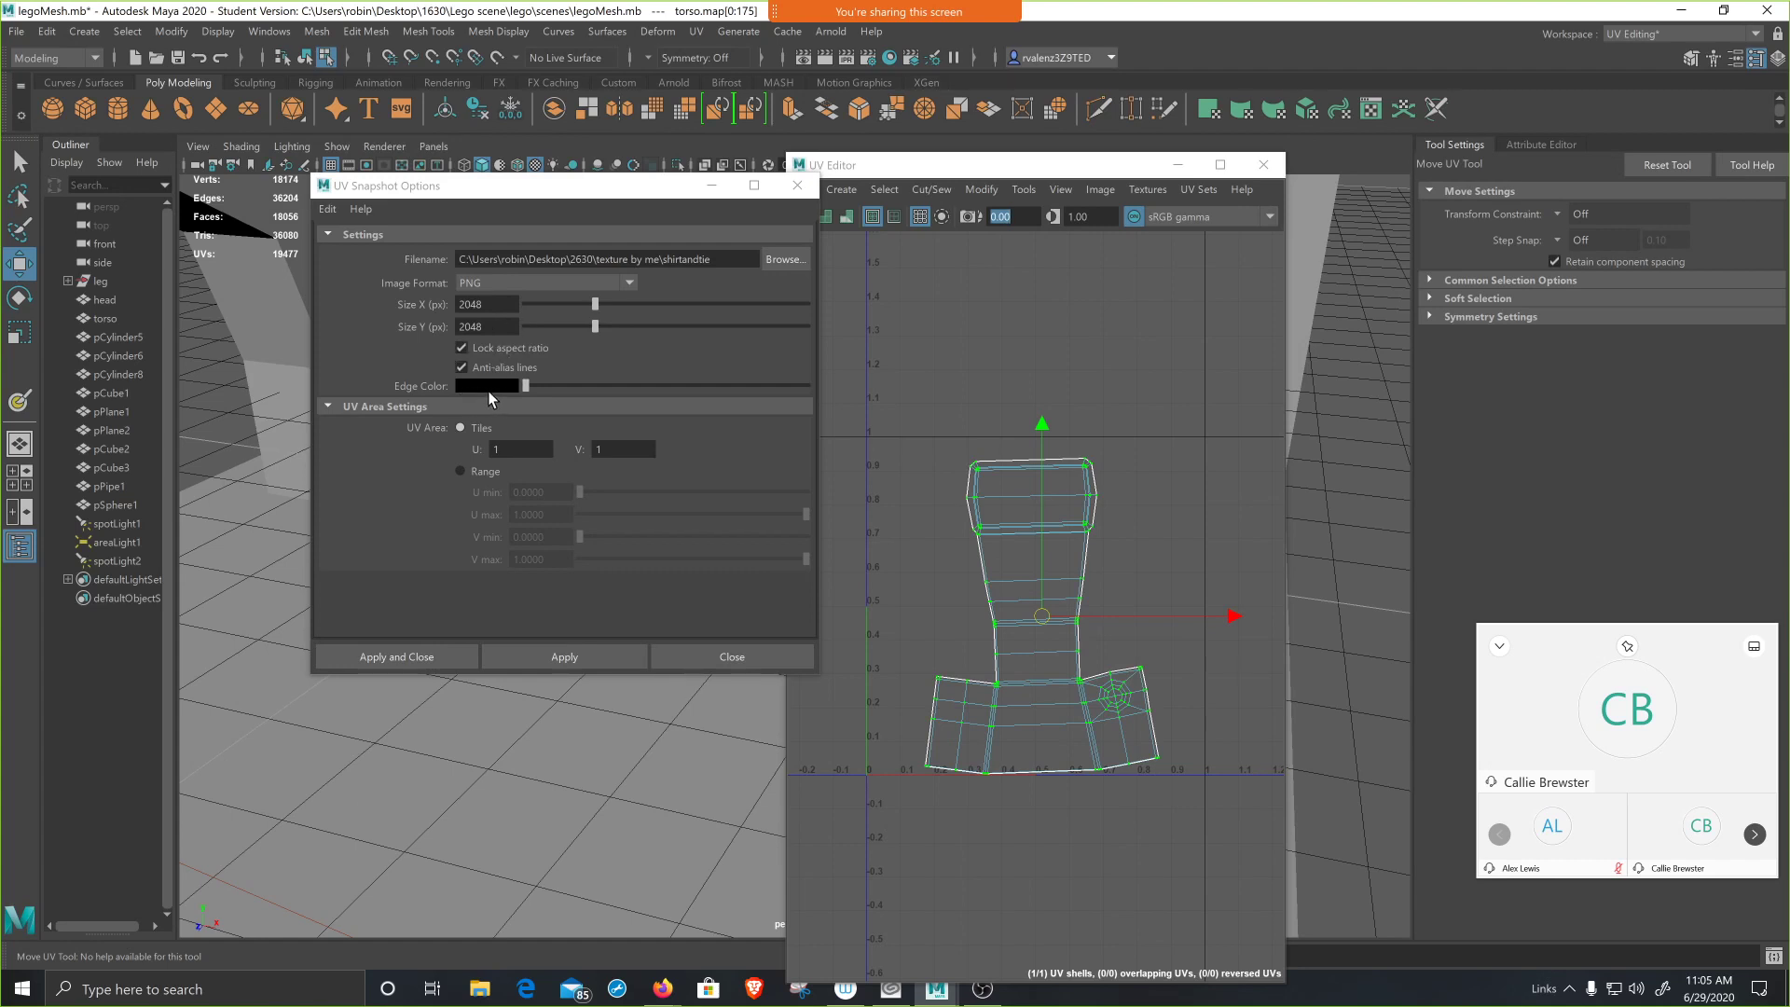
- Set the UV snapshot's edge color to red
drag(525, 387, 668, 386)
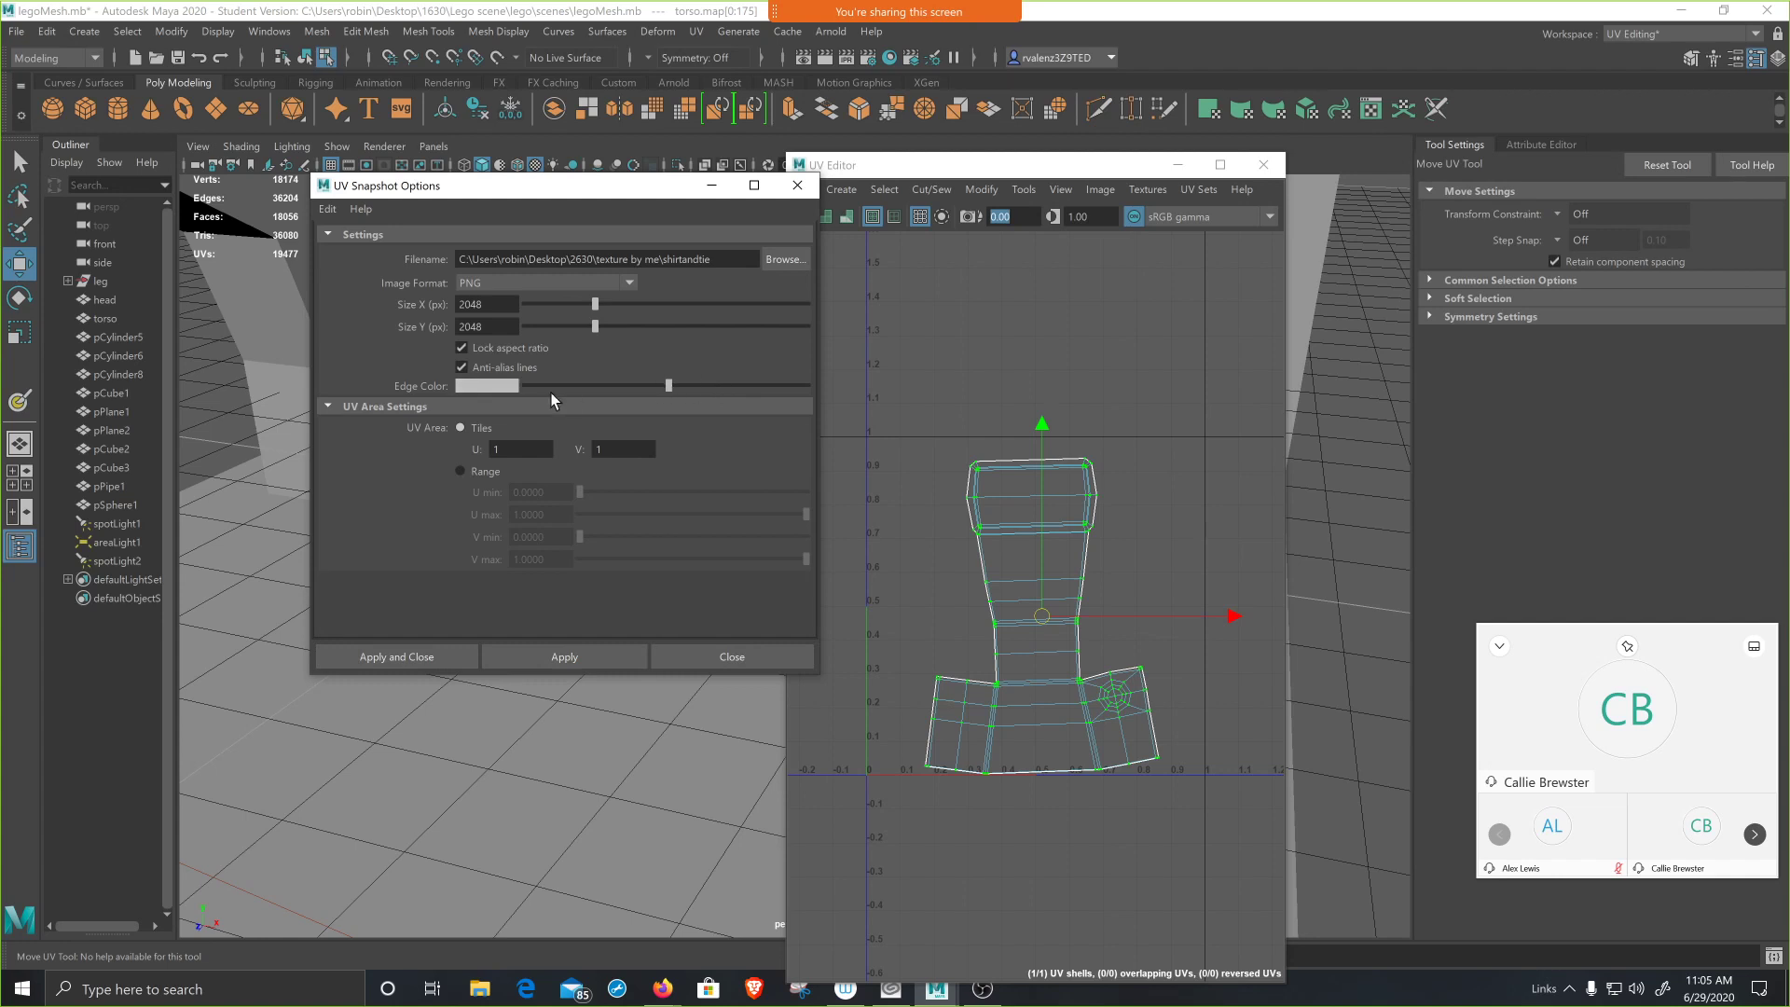
click(487, 386)
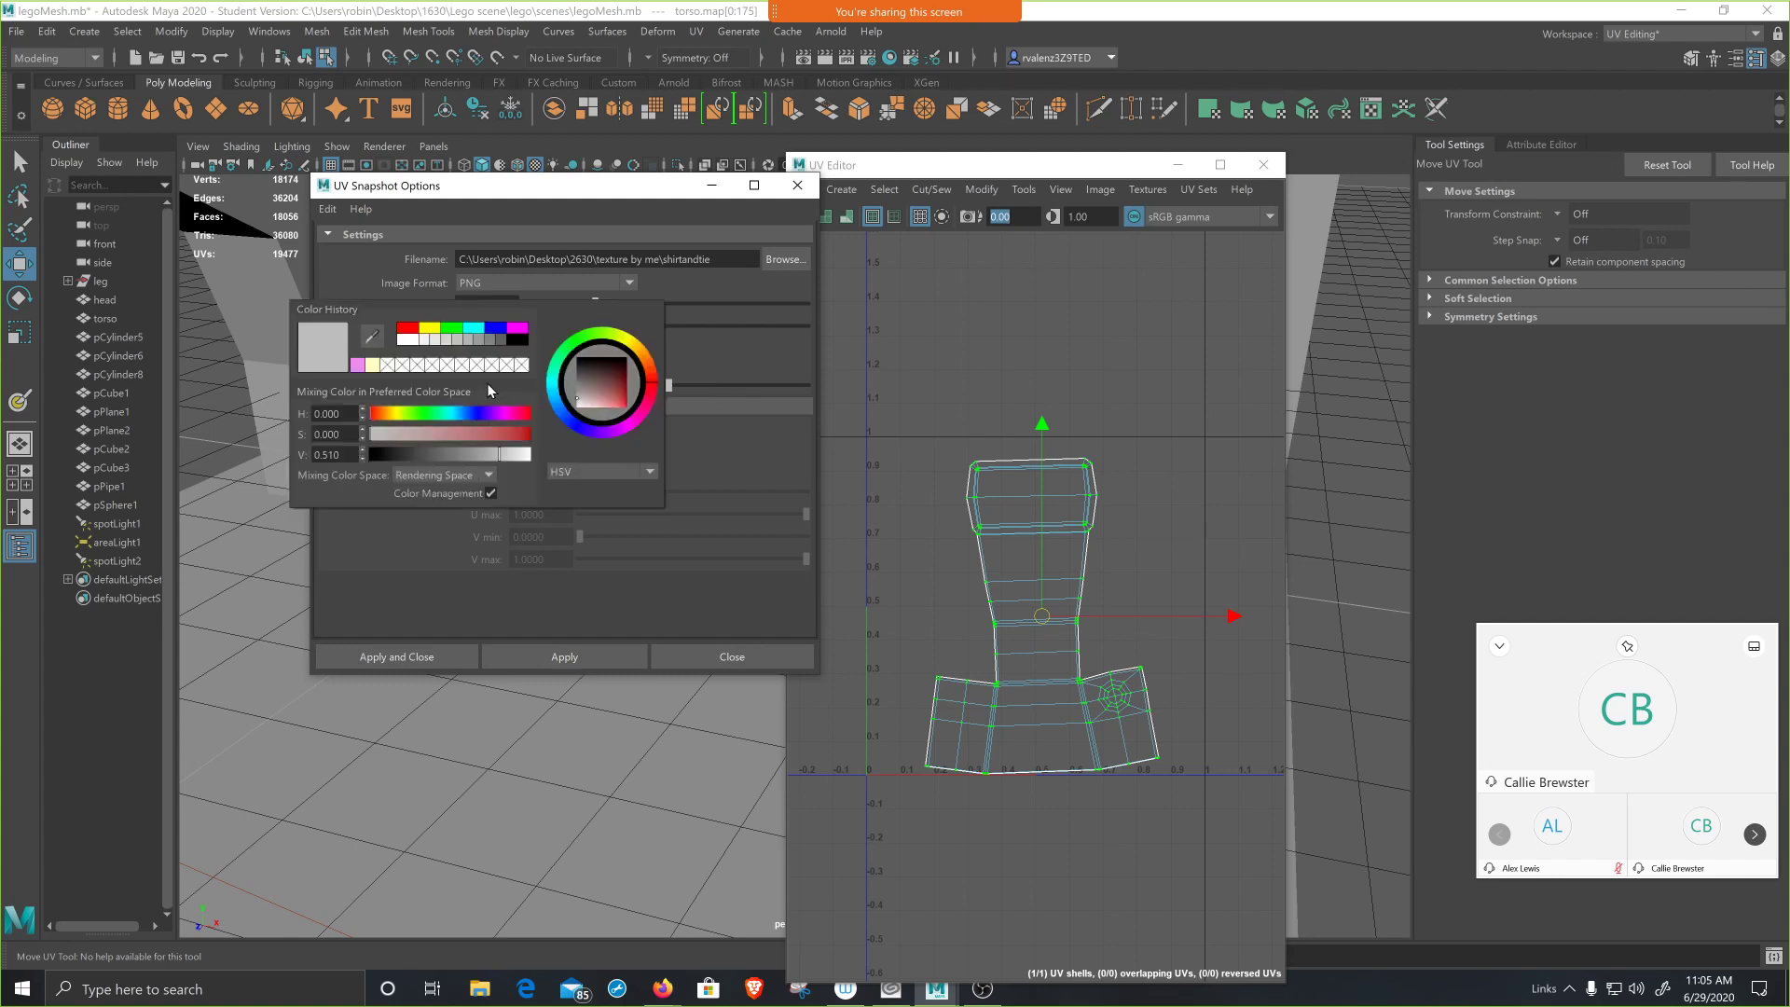
click(512, 330)
click(412, 329)
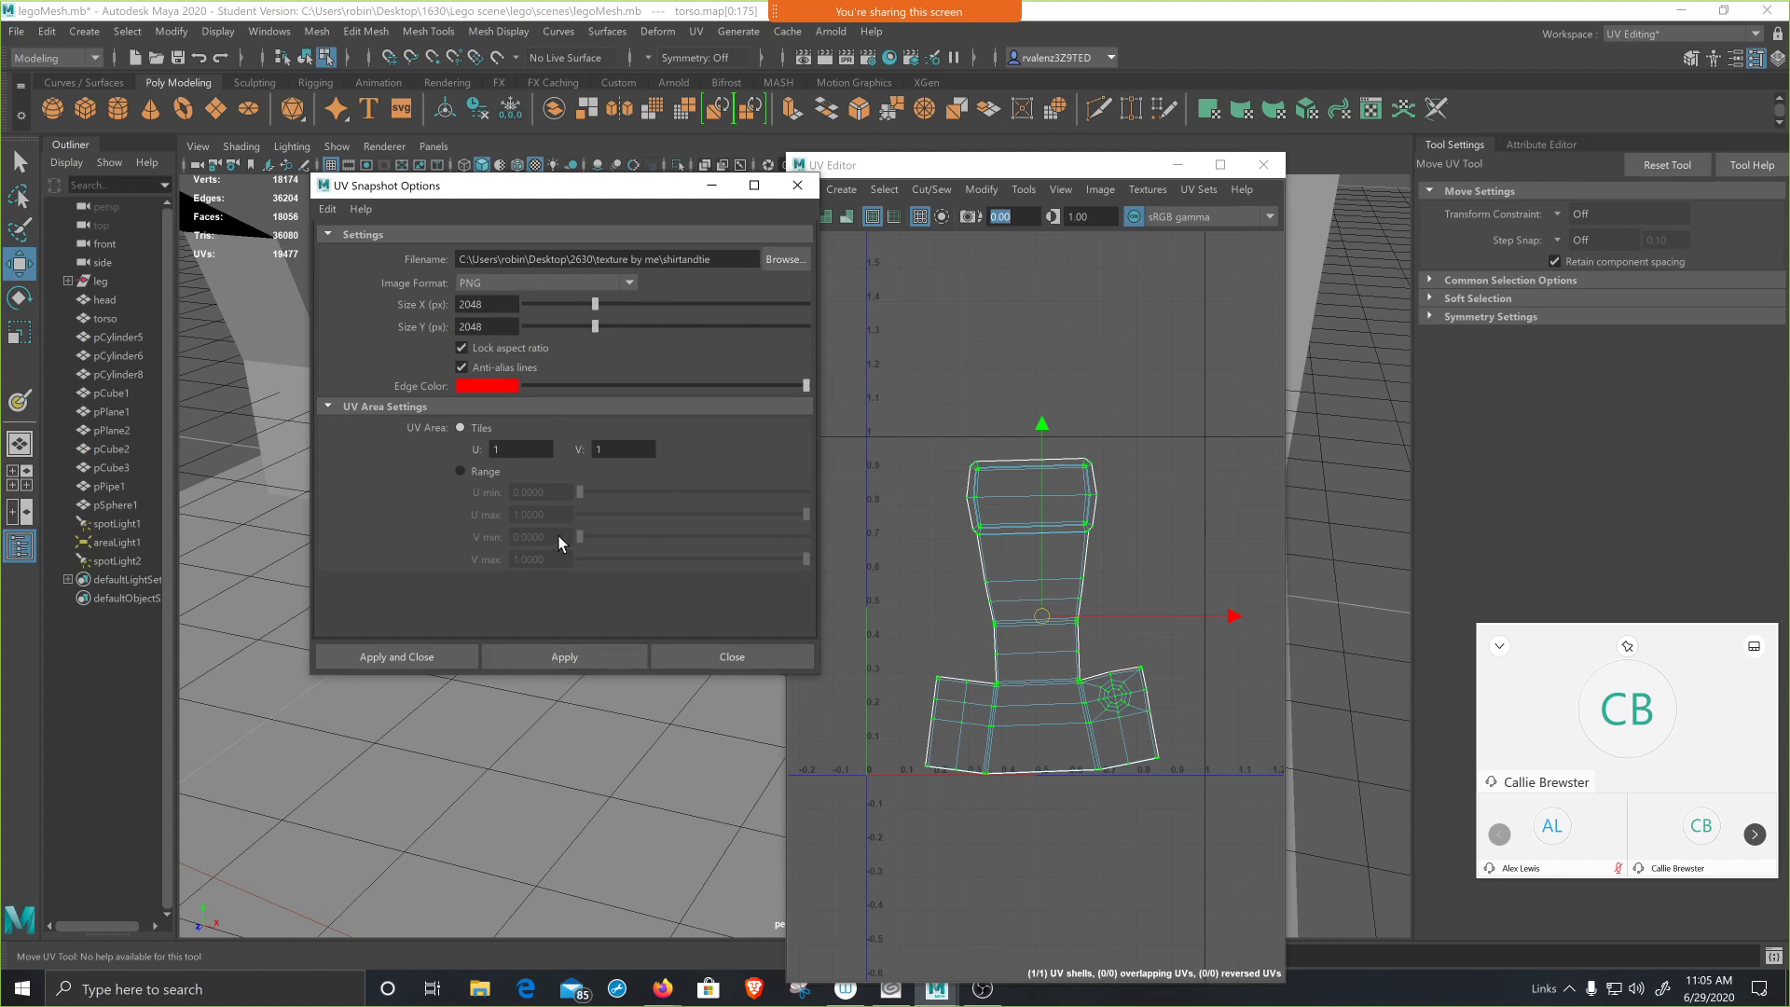
- Name the snapshot file "shirt and tie" in the Desktop\1630 folder and export the torso's UV layout
click(783, 261)
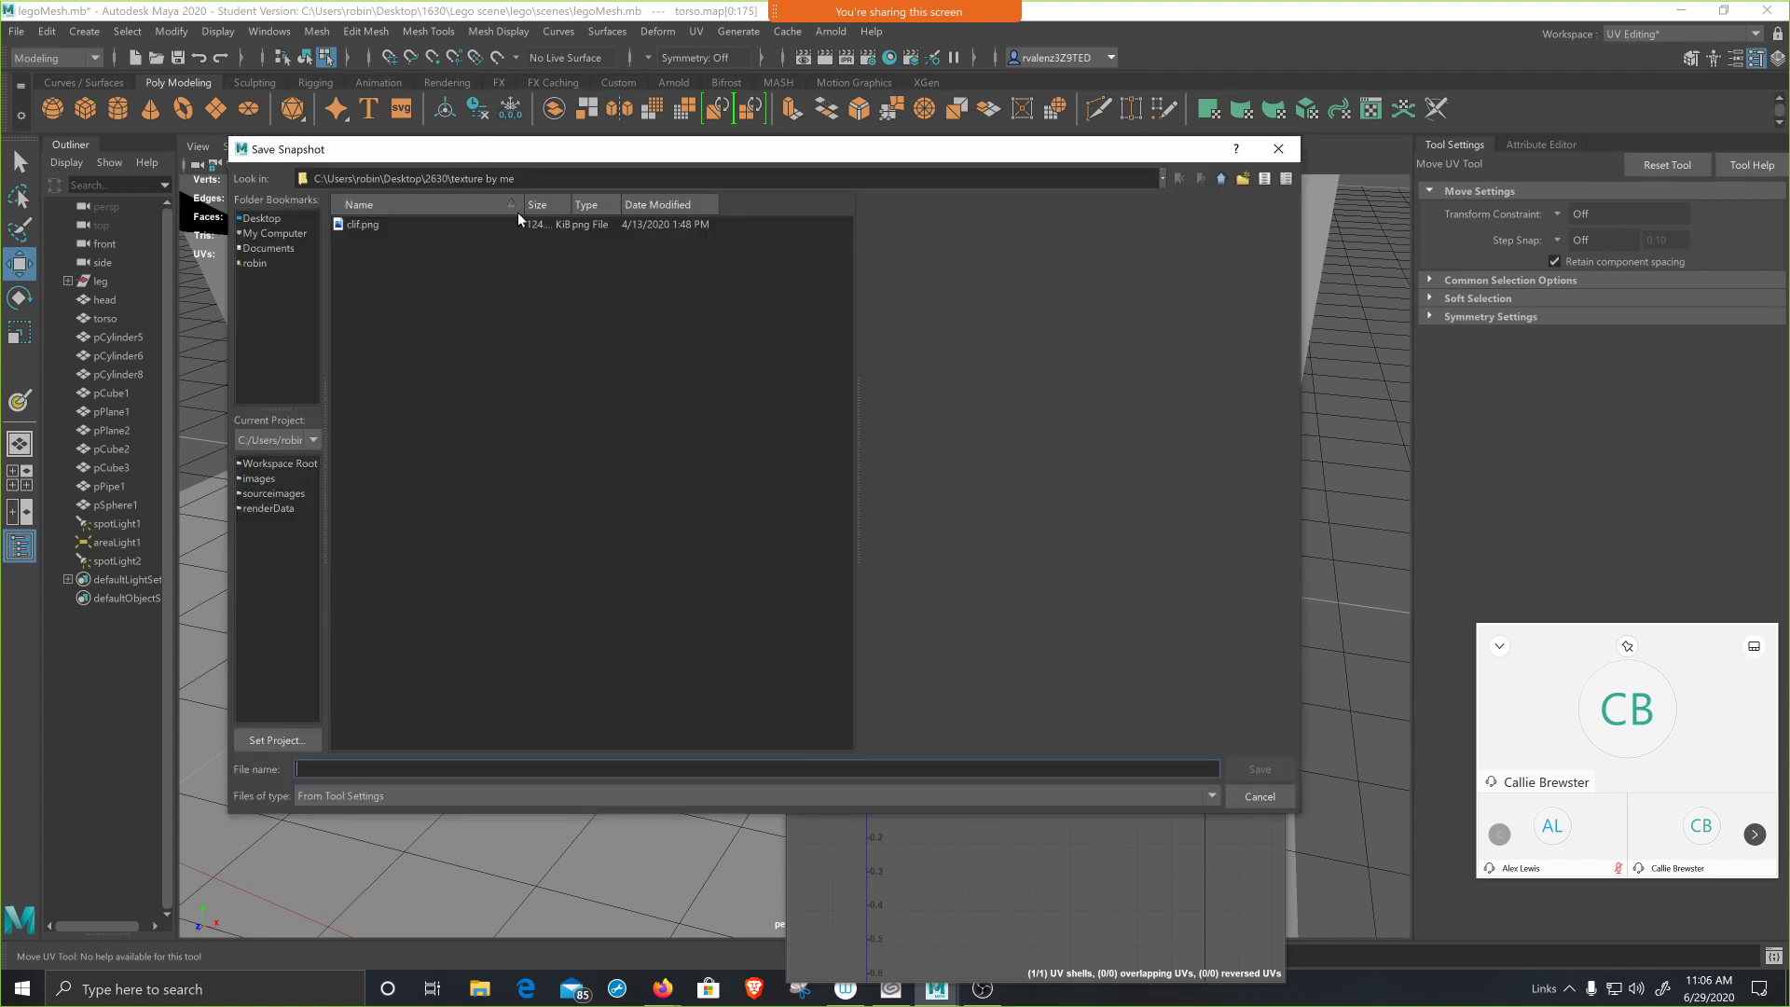
click(1221, 179)
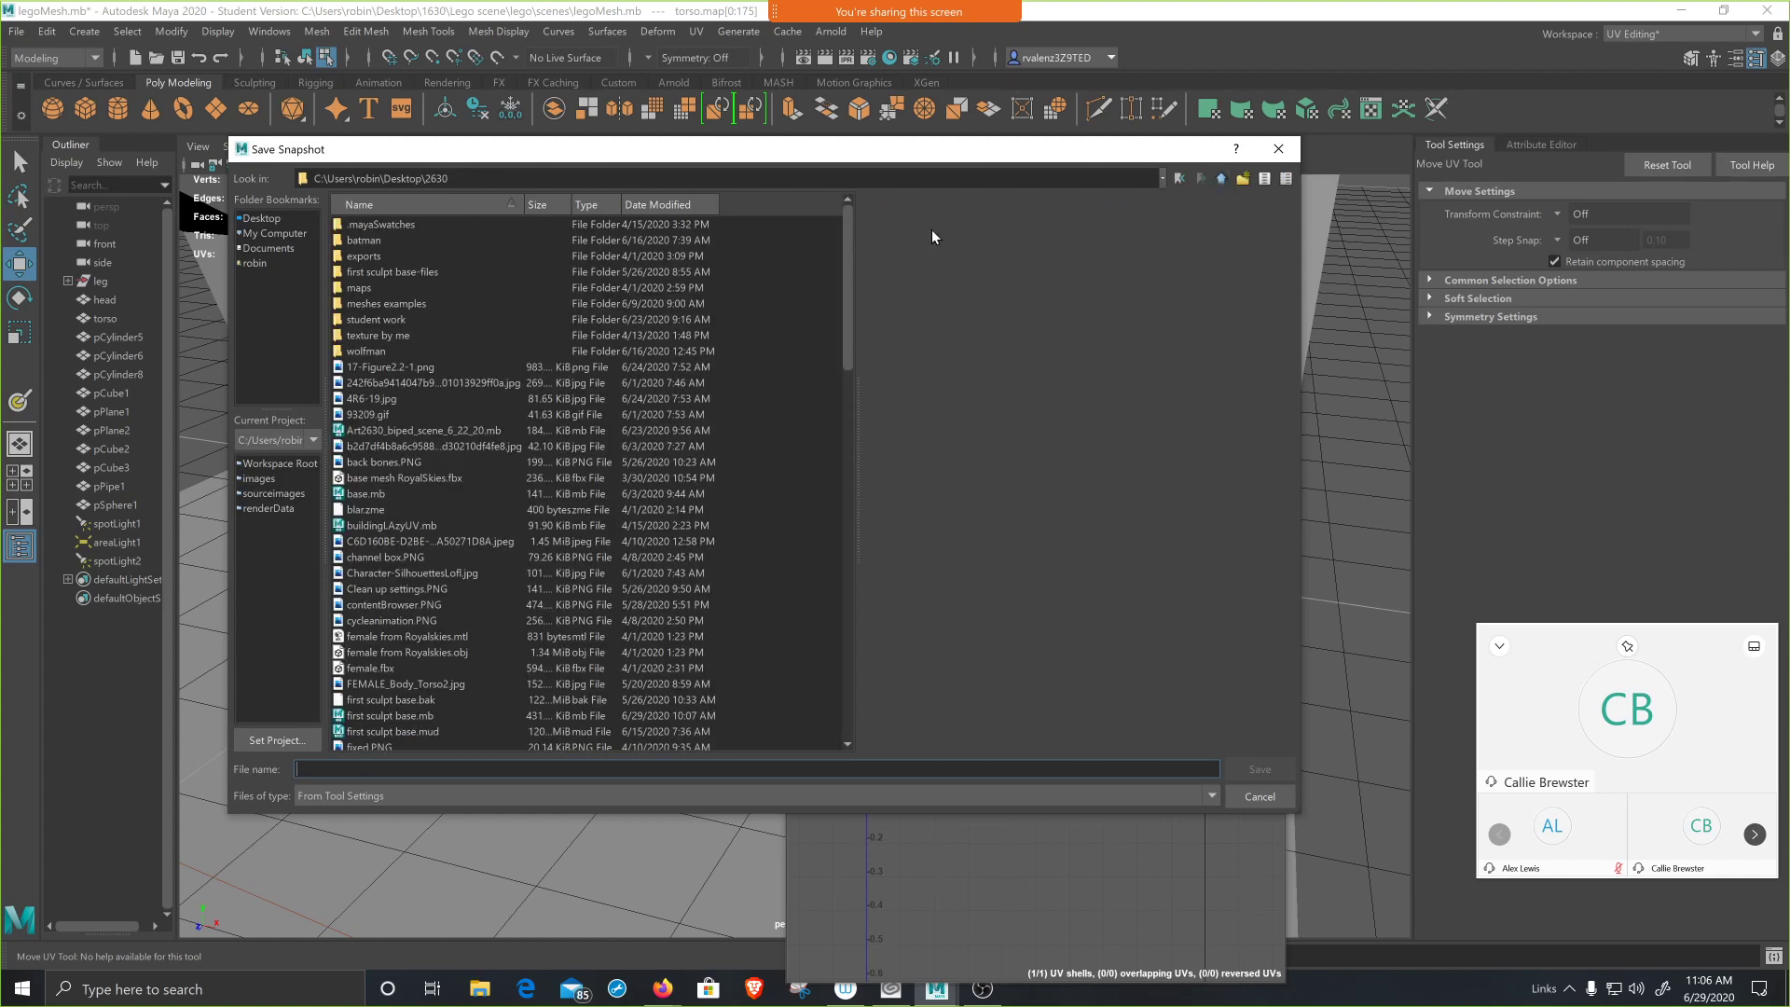
click(1220, 184)
double_click(367, 239)
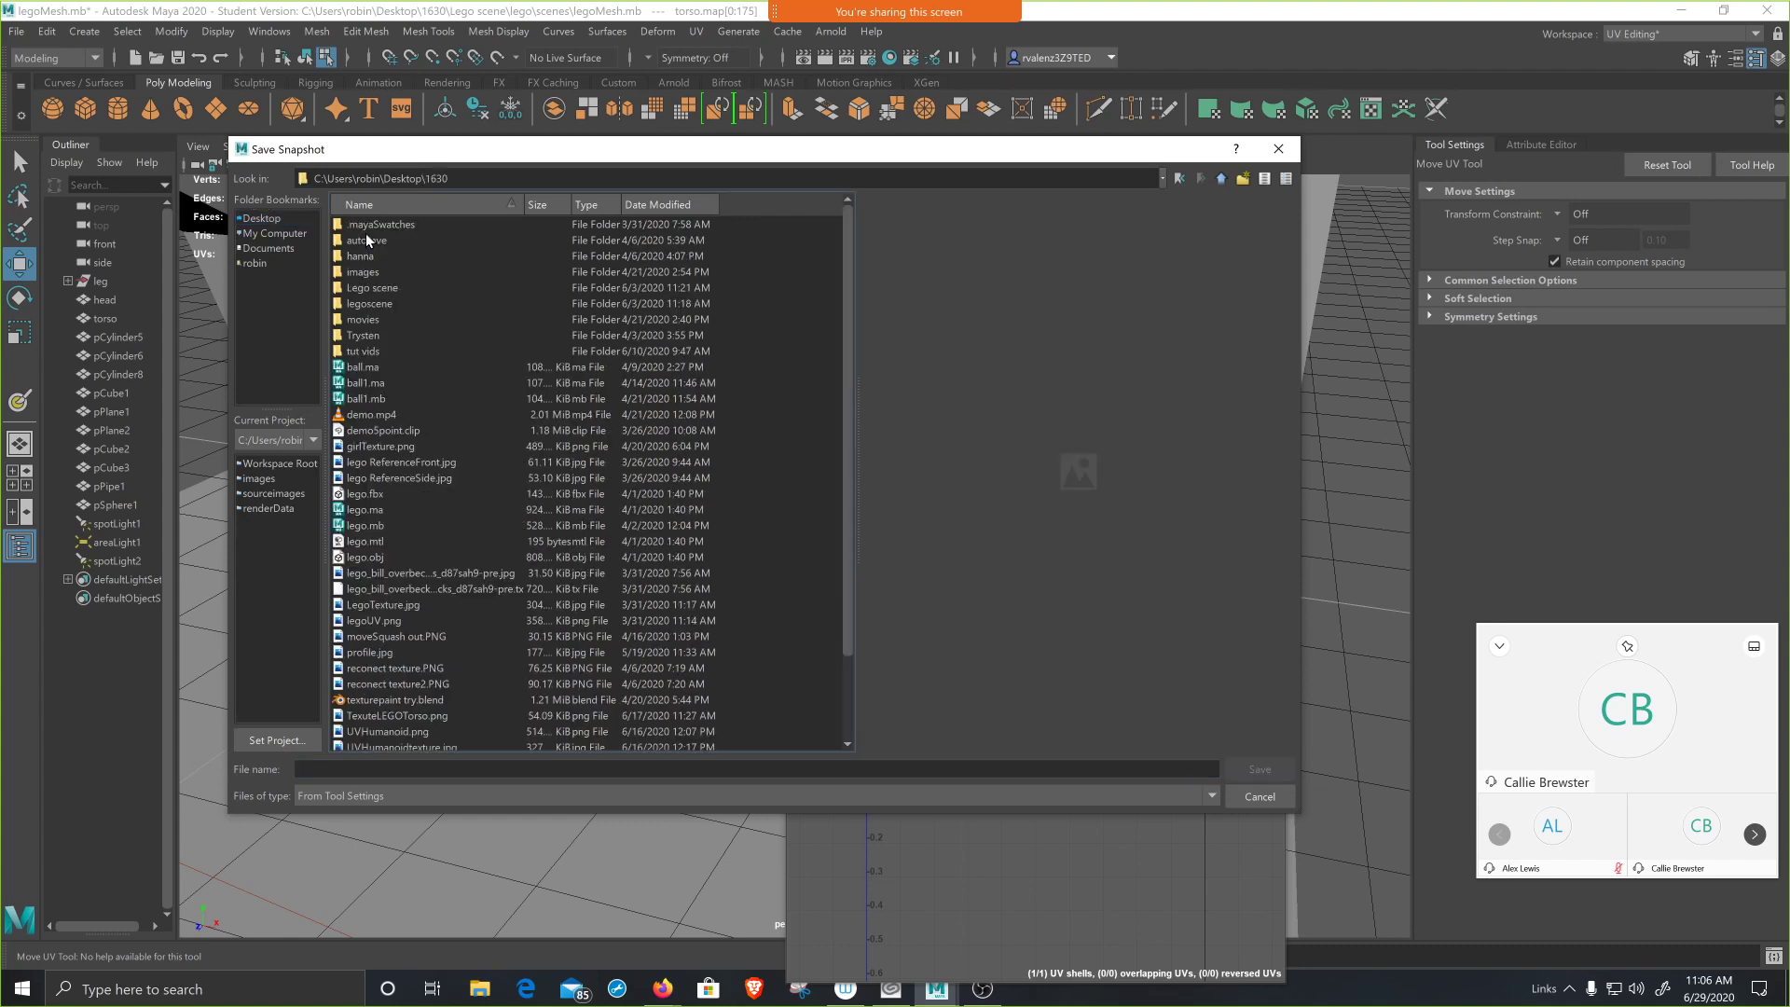
scroll(402, 427, down, 2)
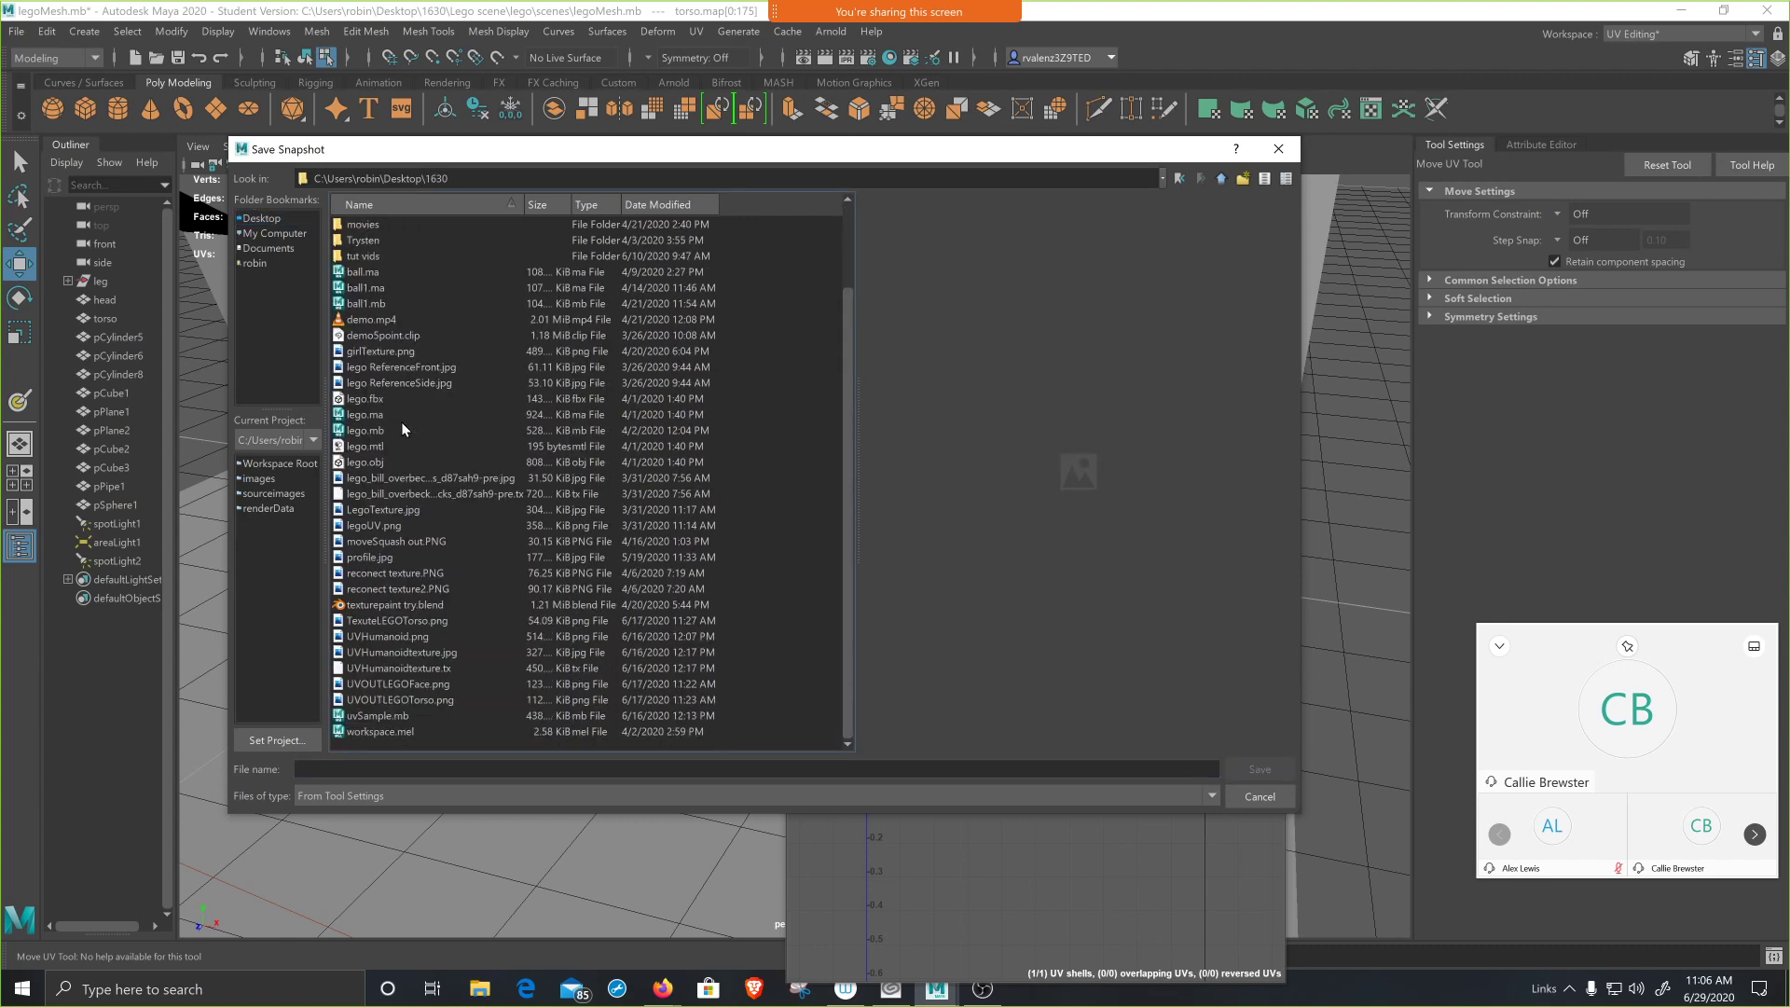
click(355, 762)
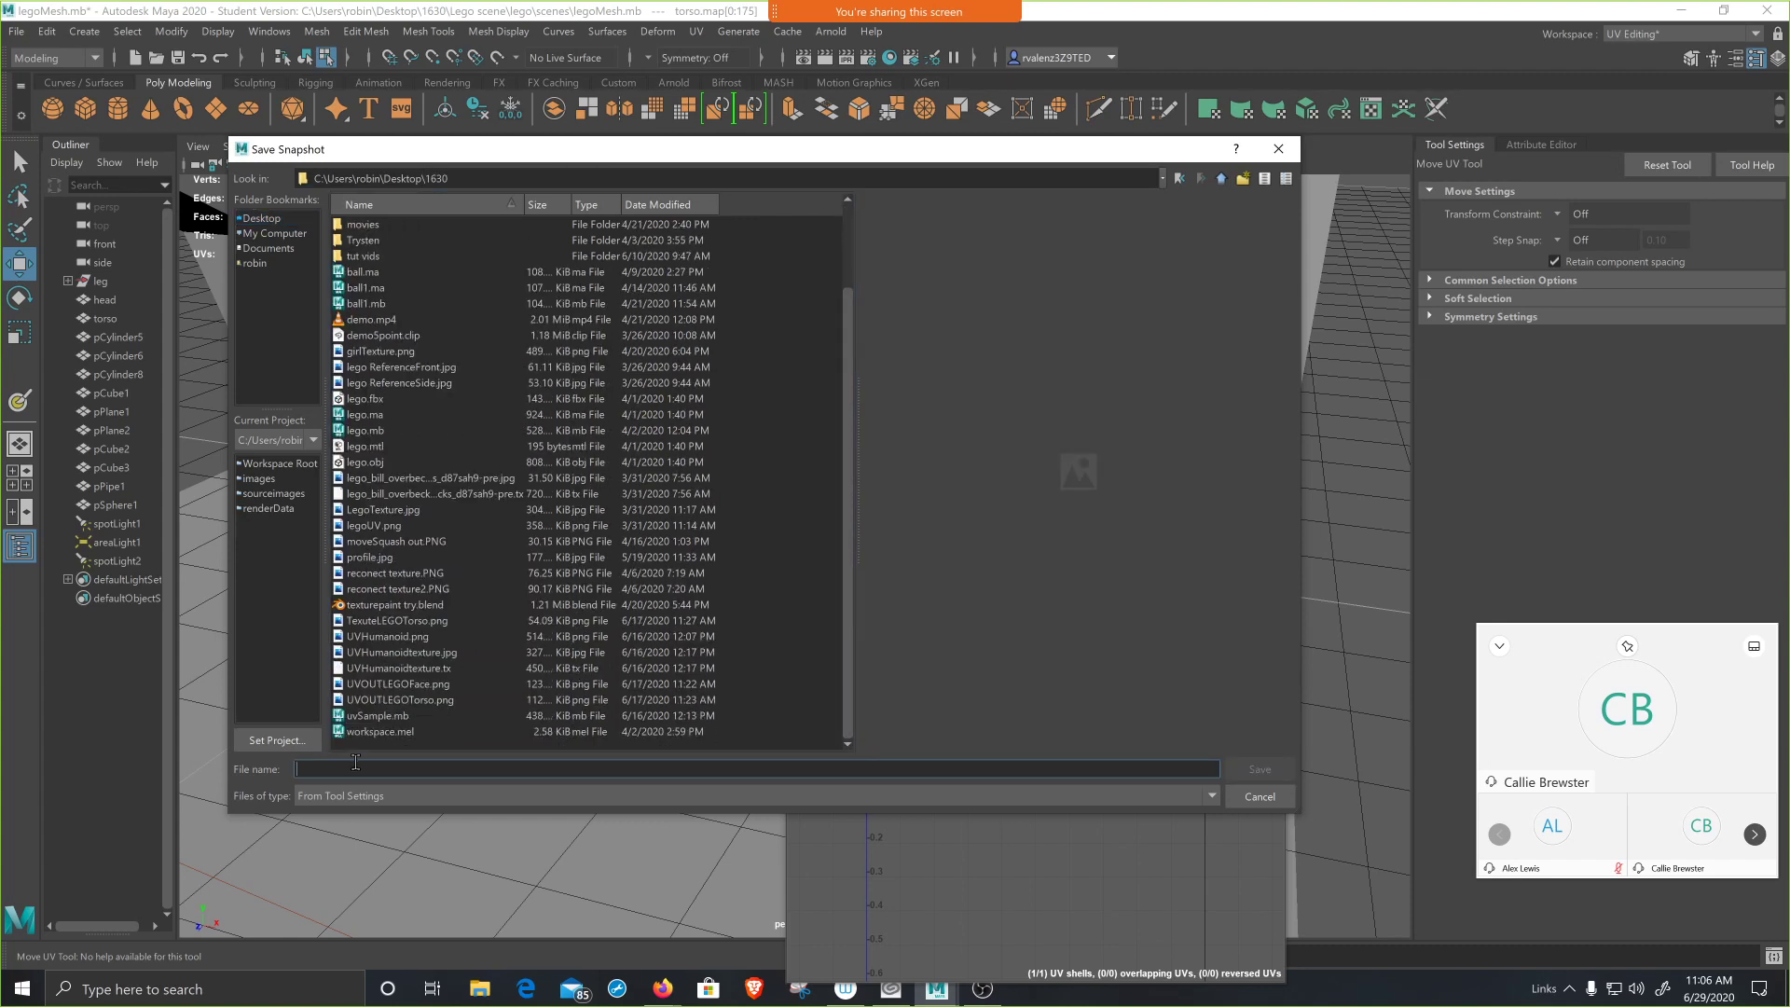
text(shirt)
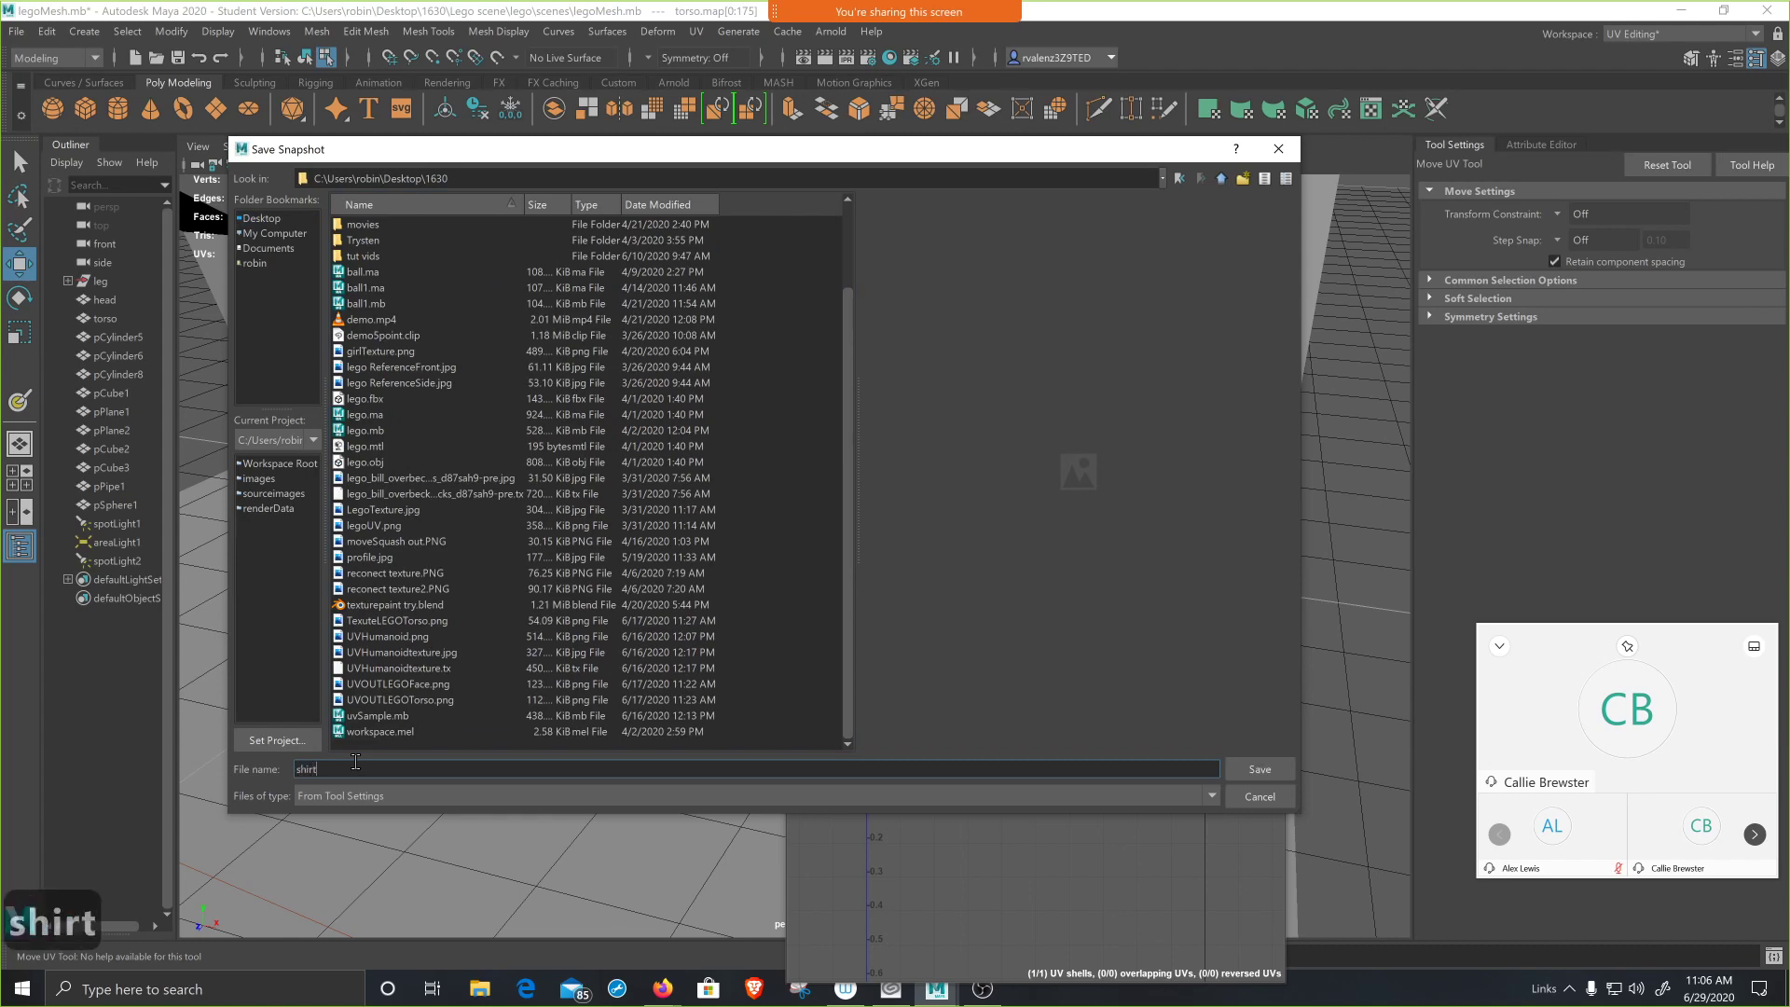
text( and tie)
key(Return)
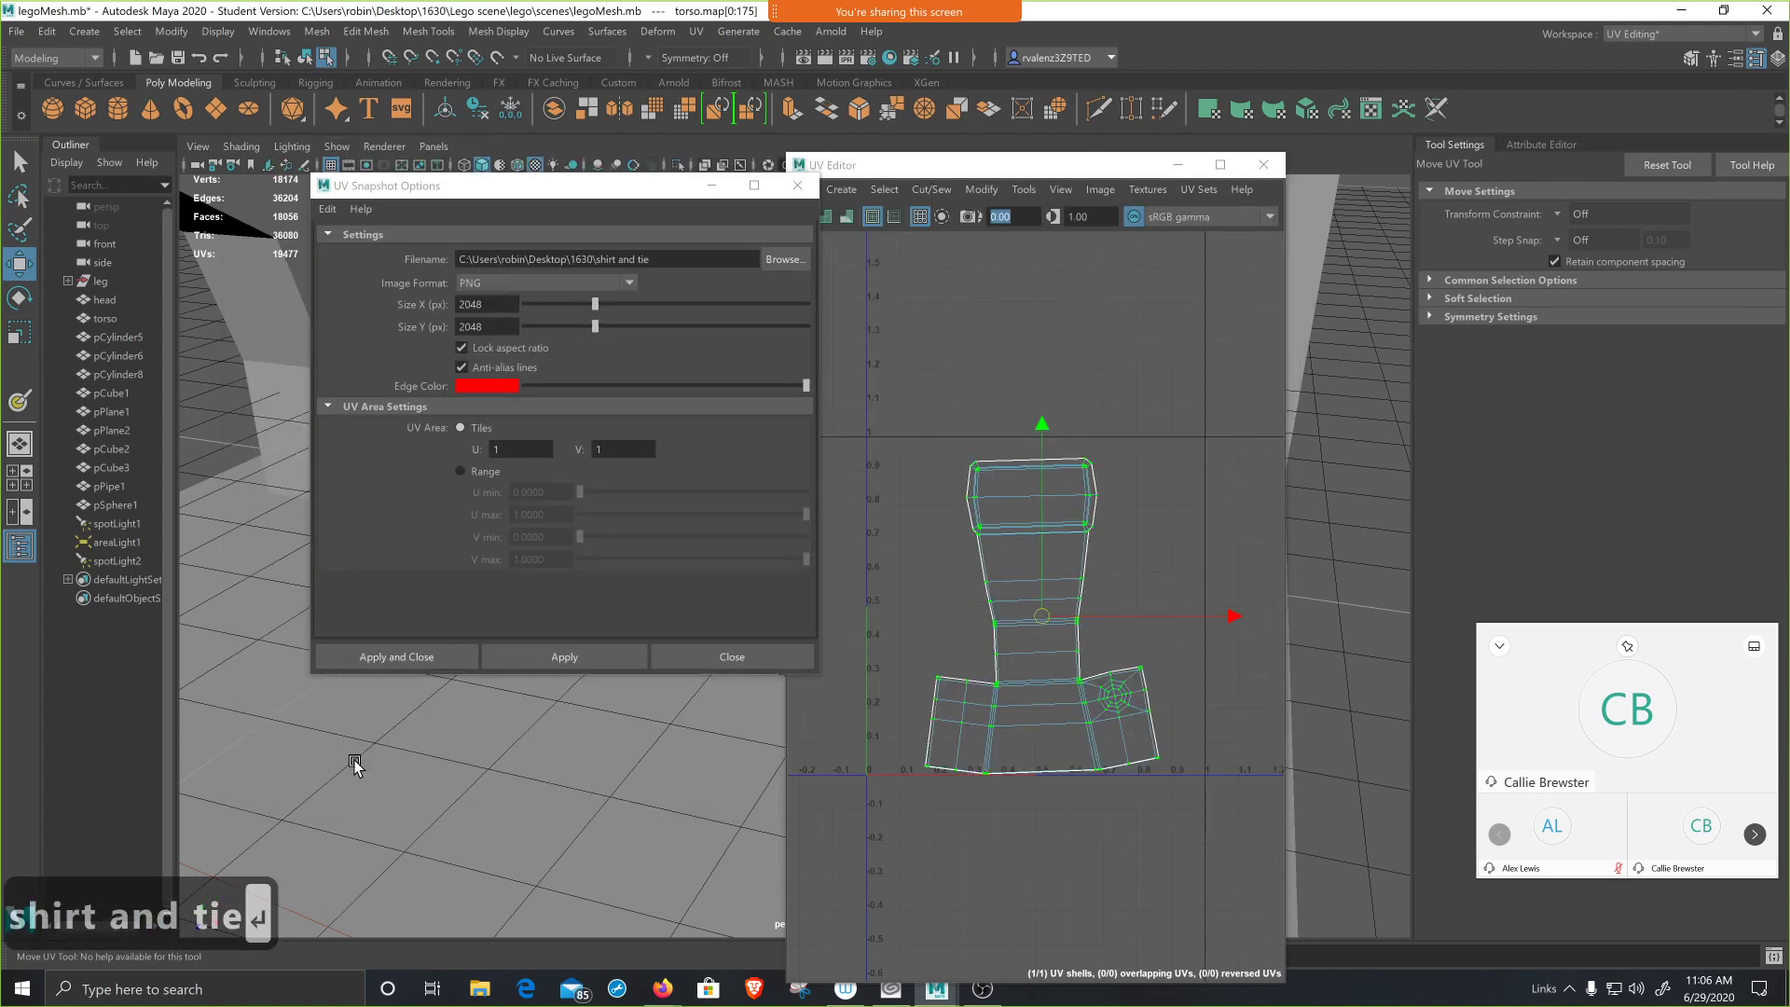
click(428, 658)
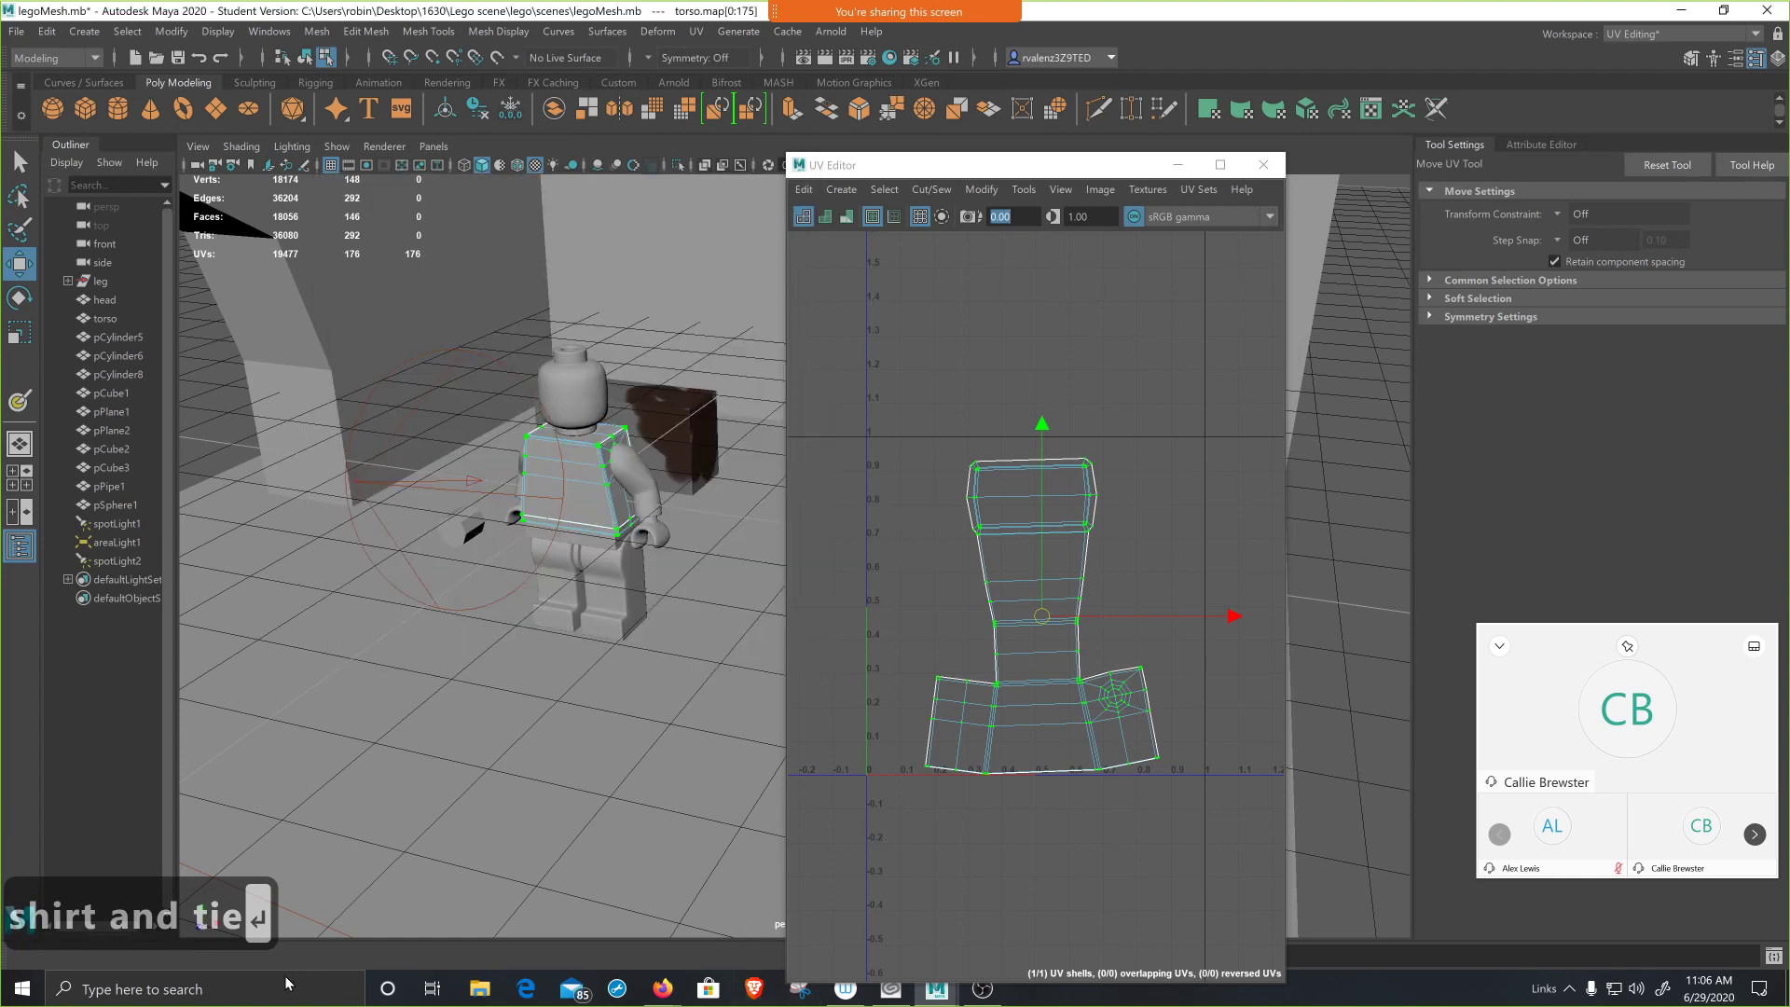
- Launch Adobe Photoshop 2020 and open the "shirt and tie" UV image from the Desktop\1630 folder
click(285, 986)
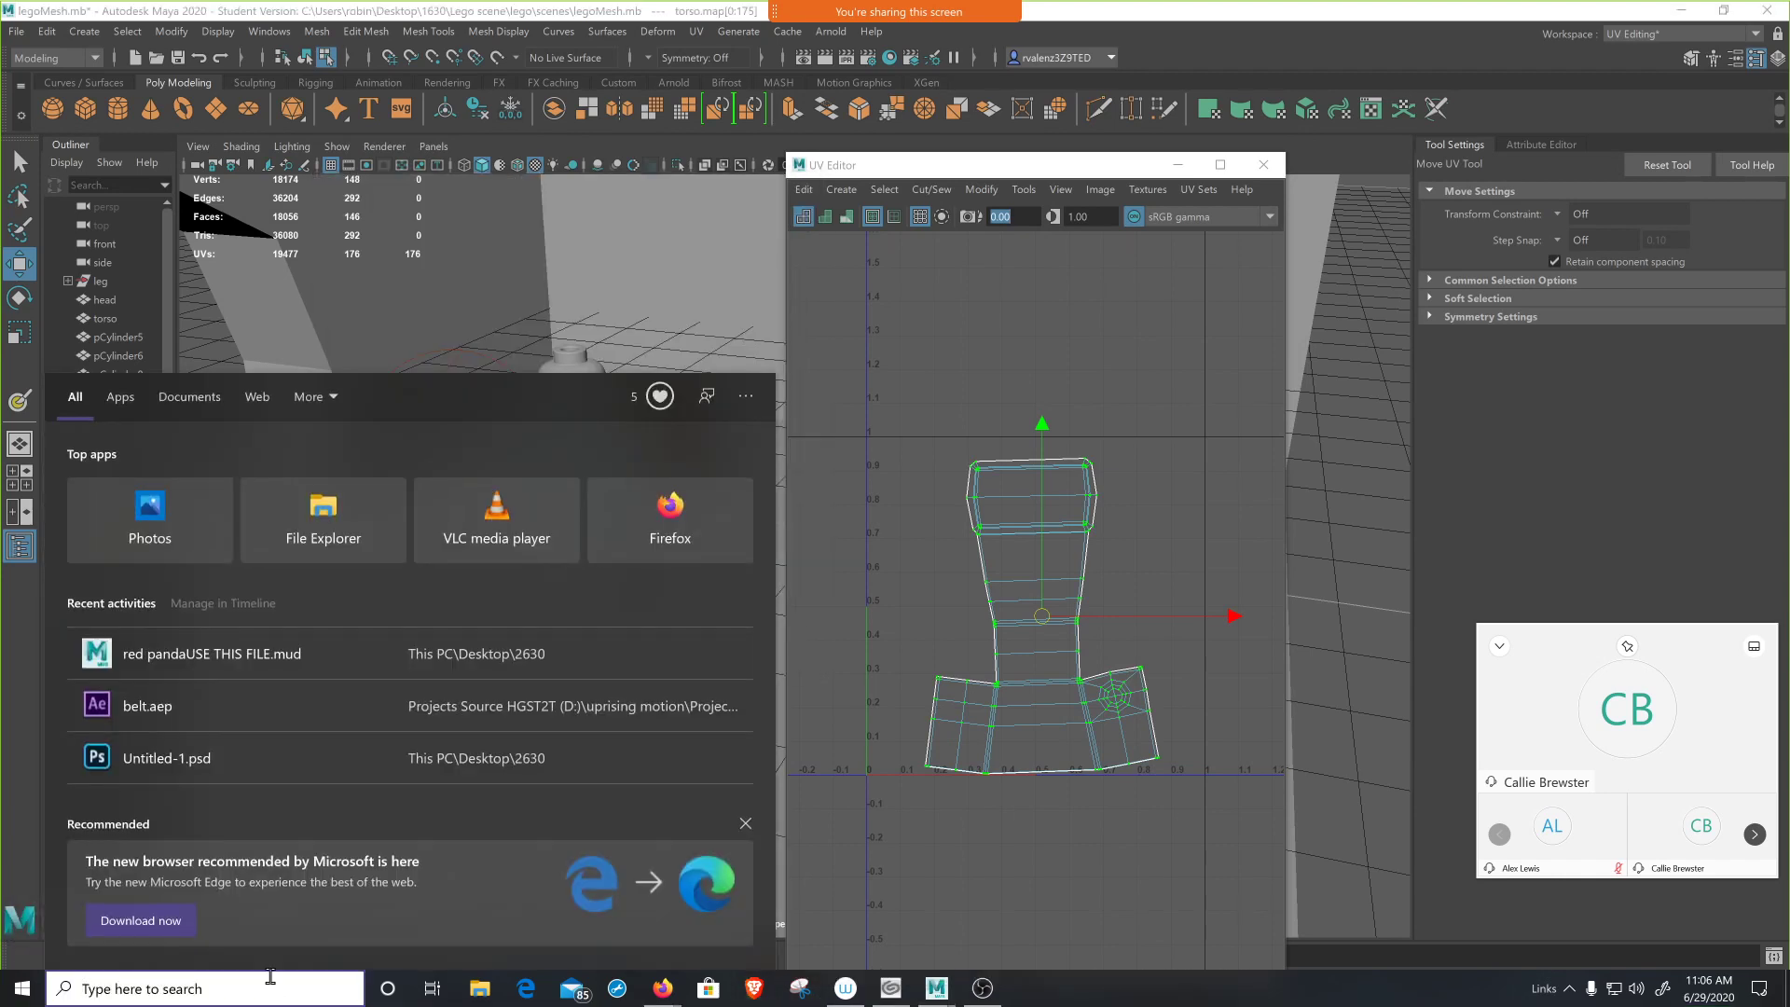
text(pho)
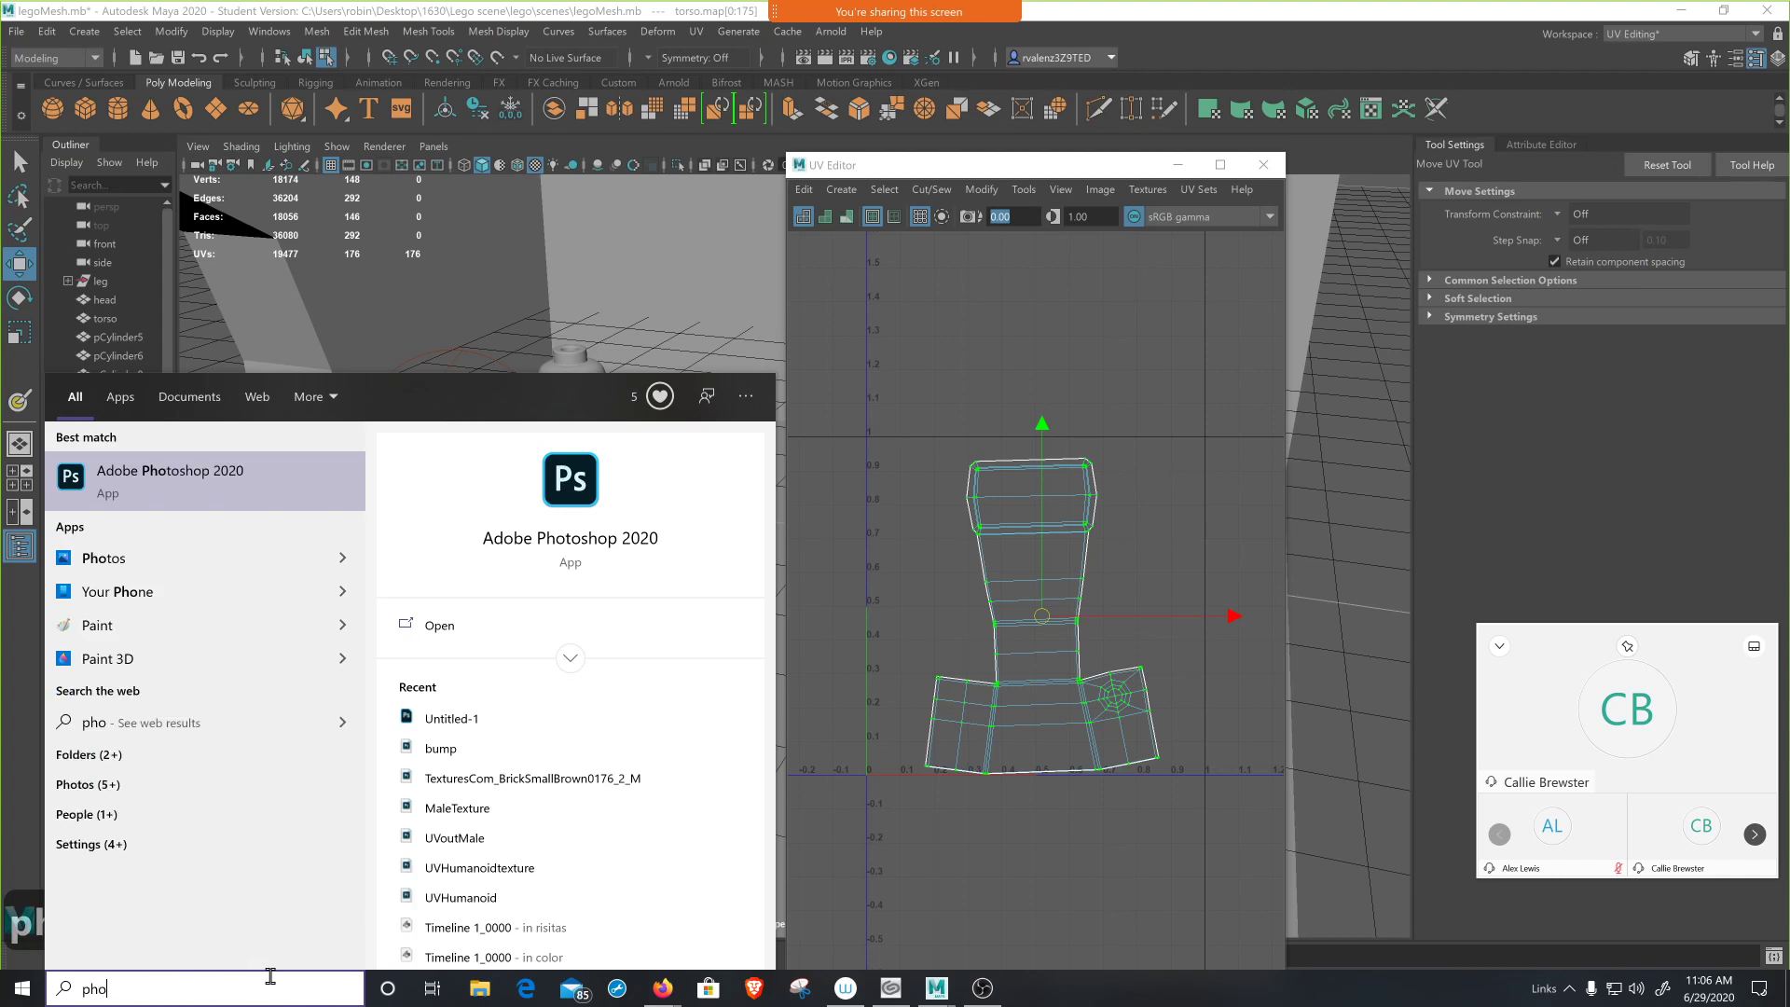
key(Return)
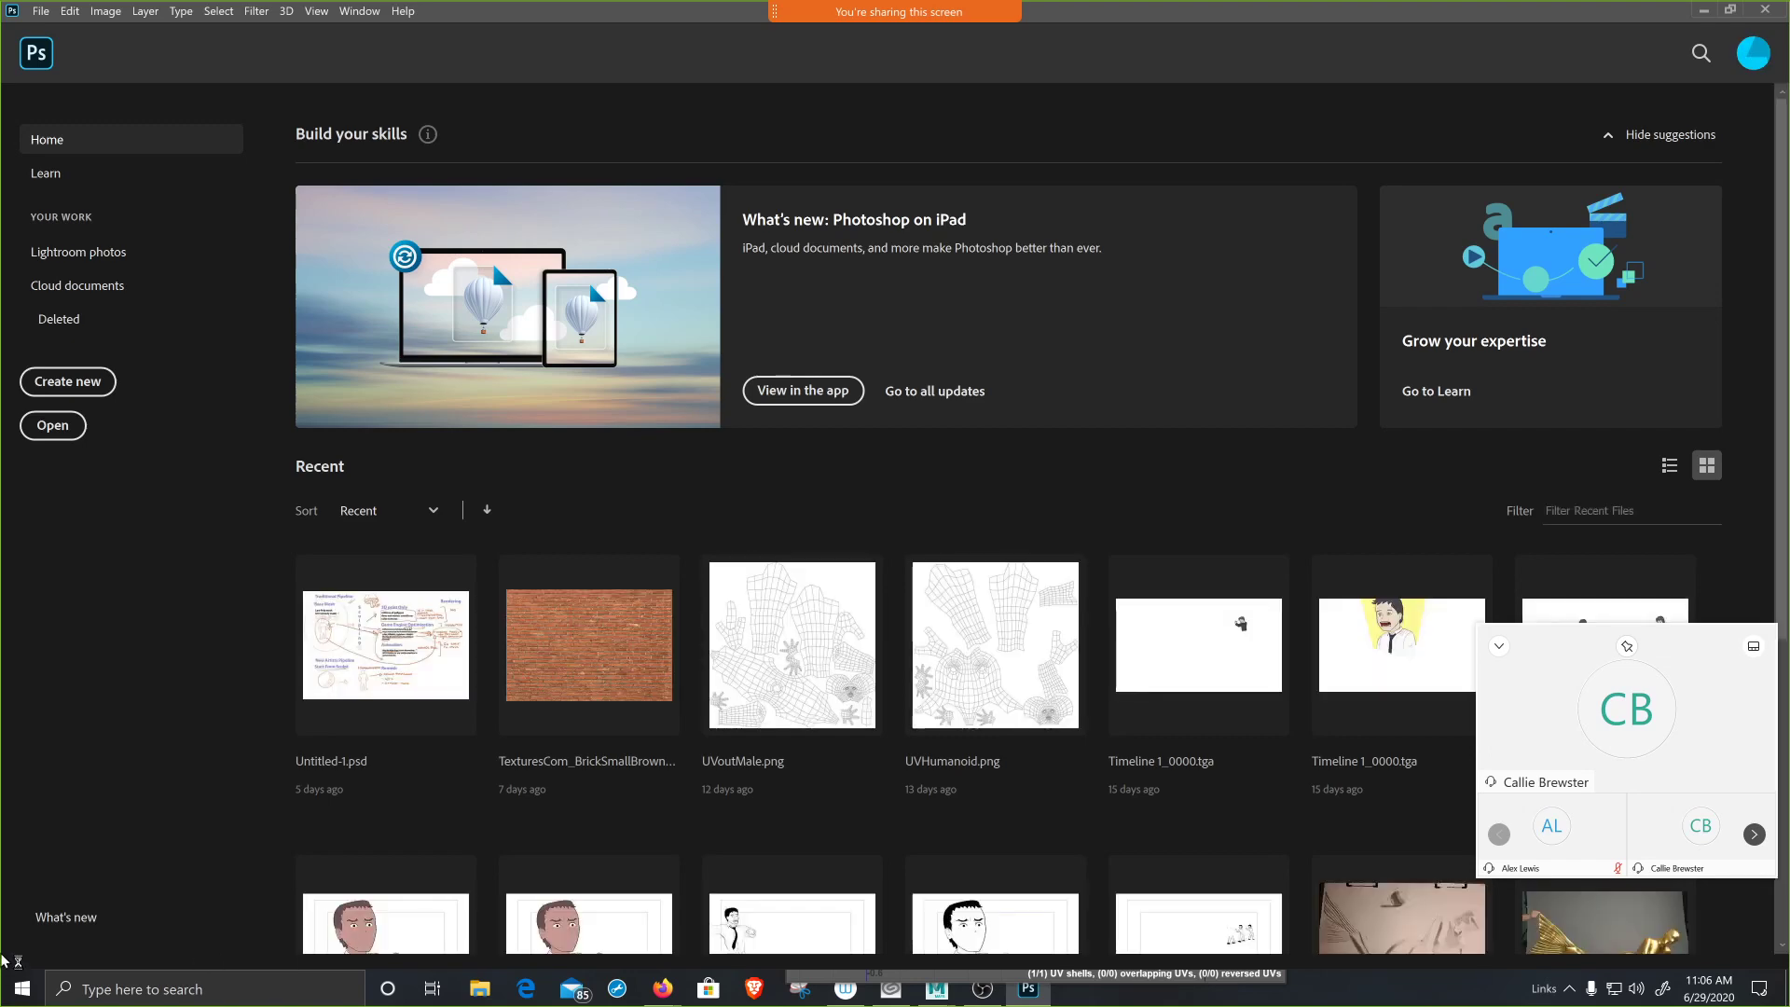
click(53, 426)
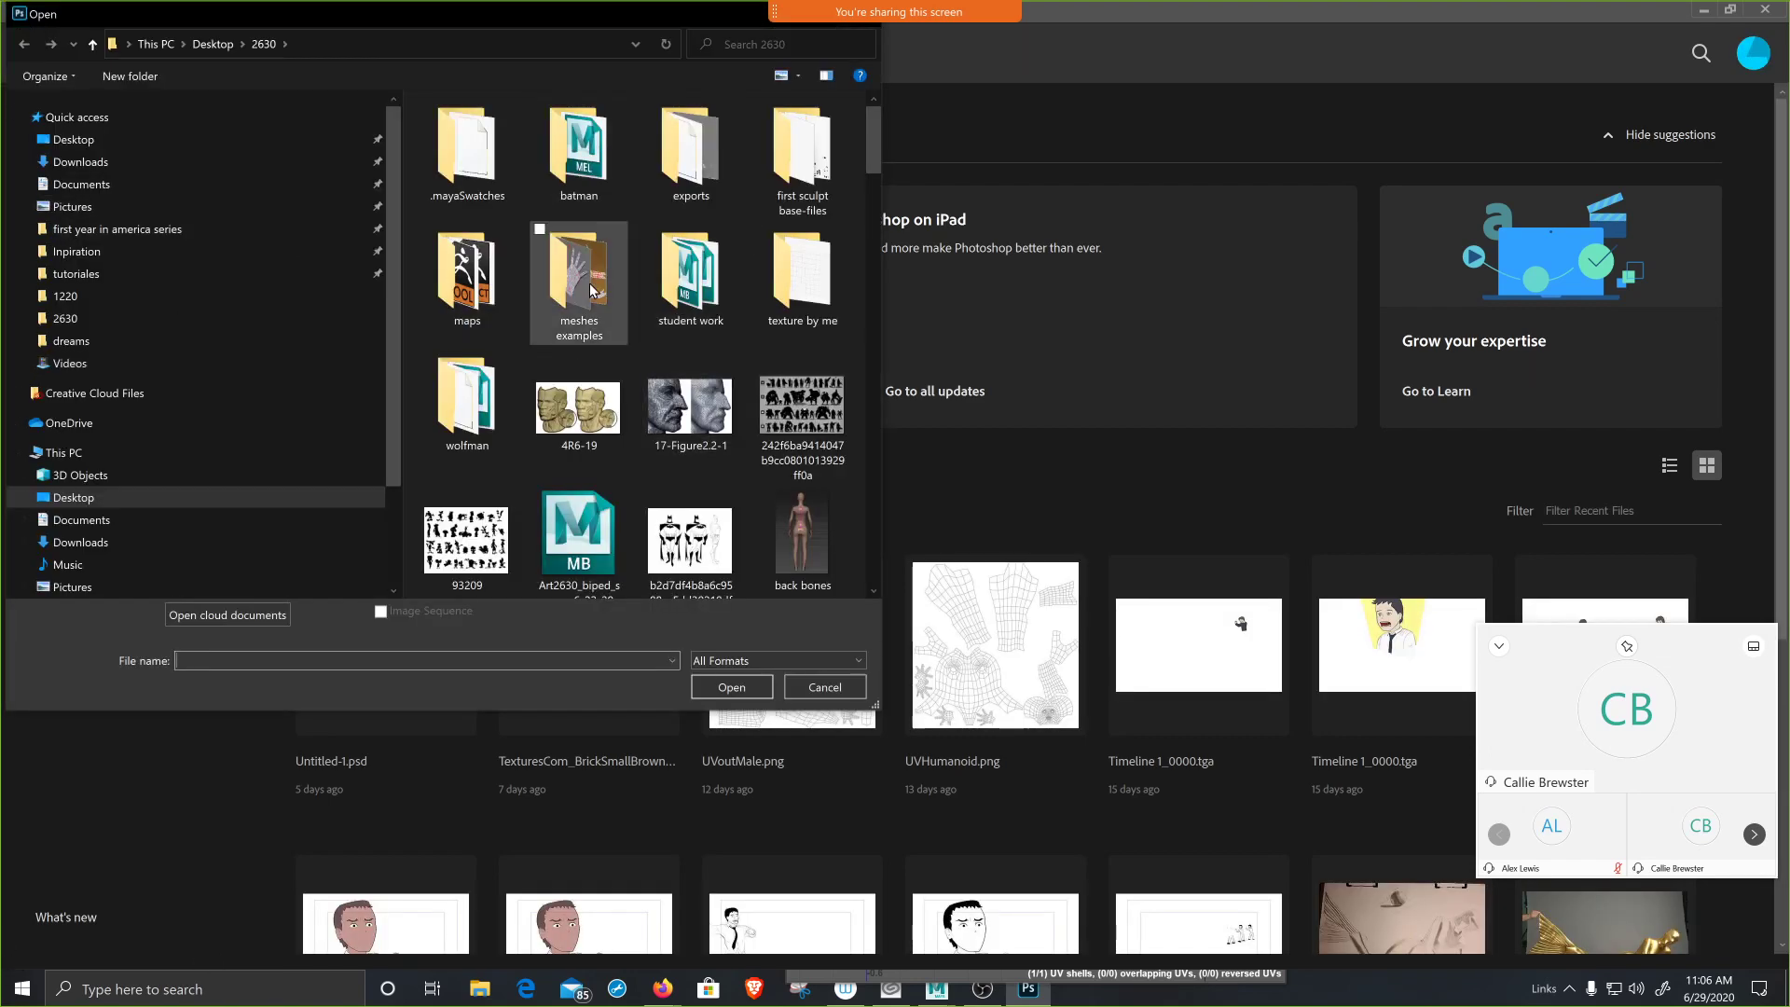
click(231, 52)
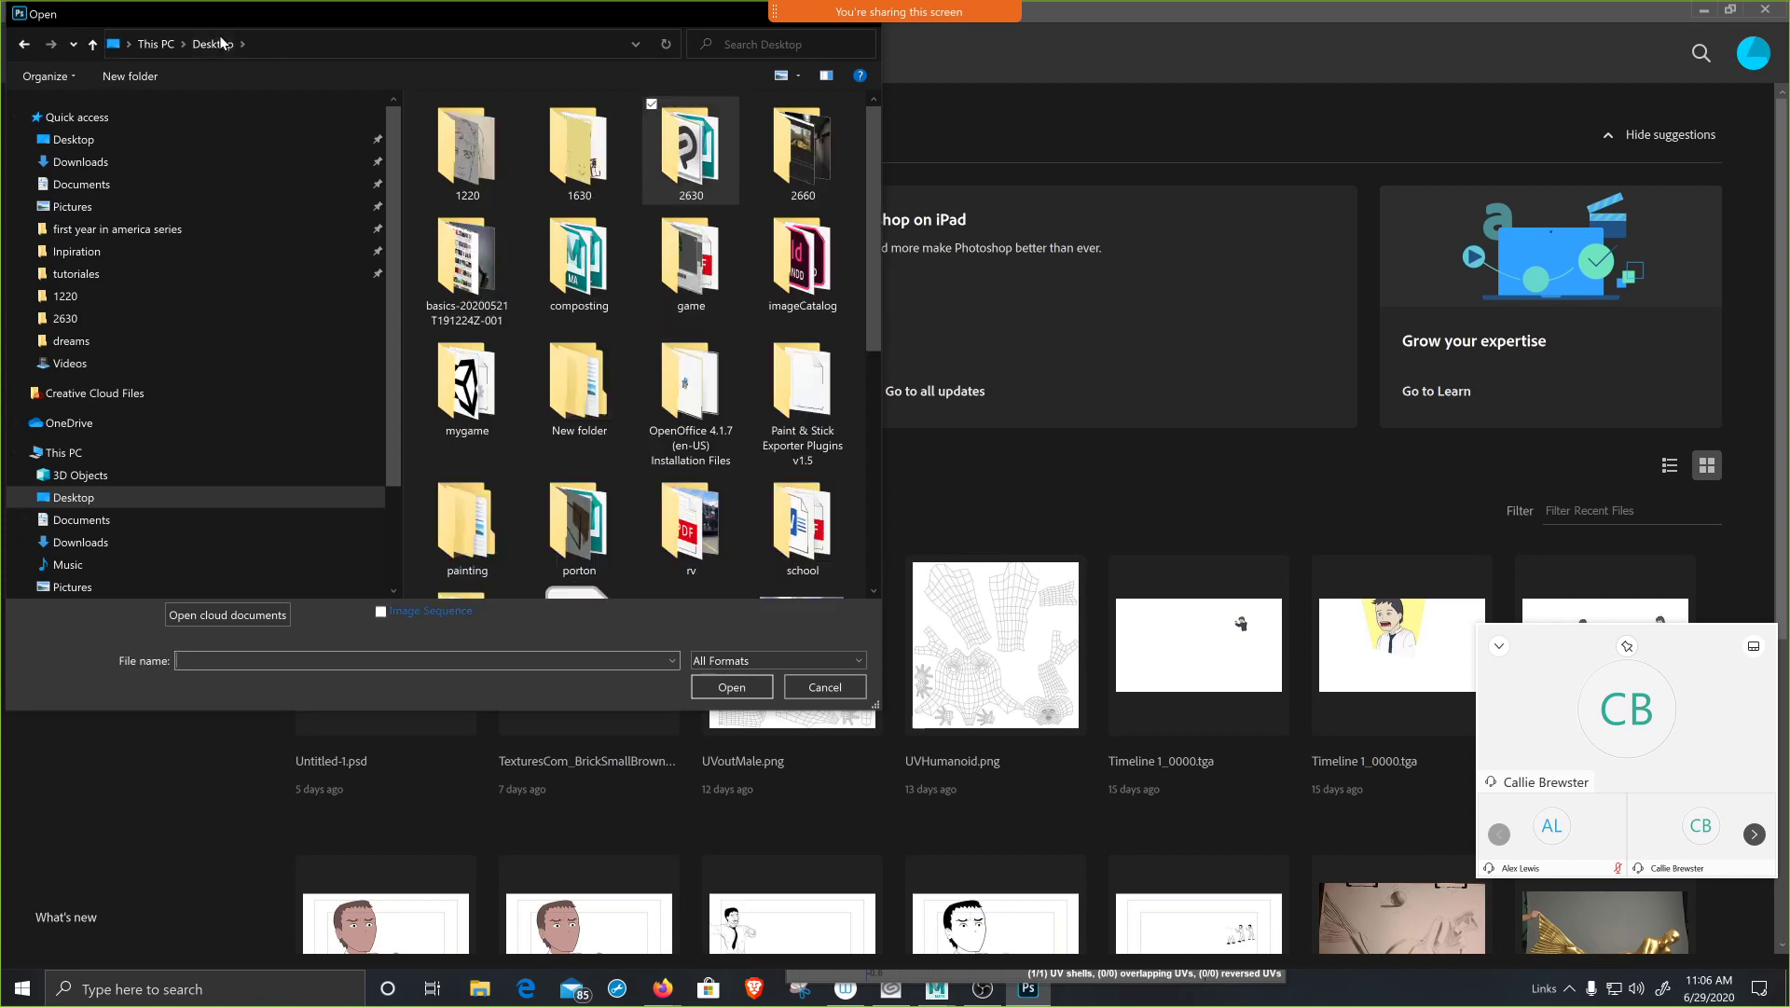
double_click(603, 177)
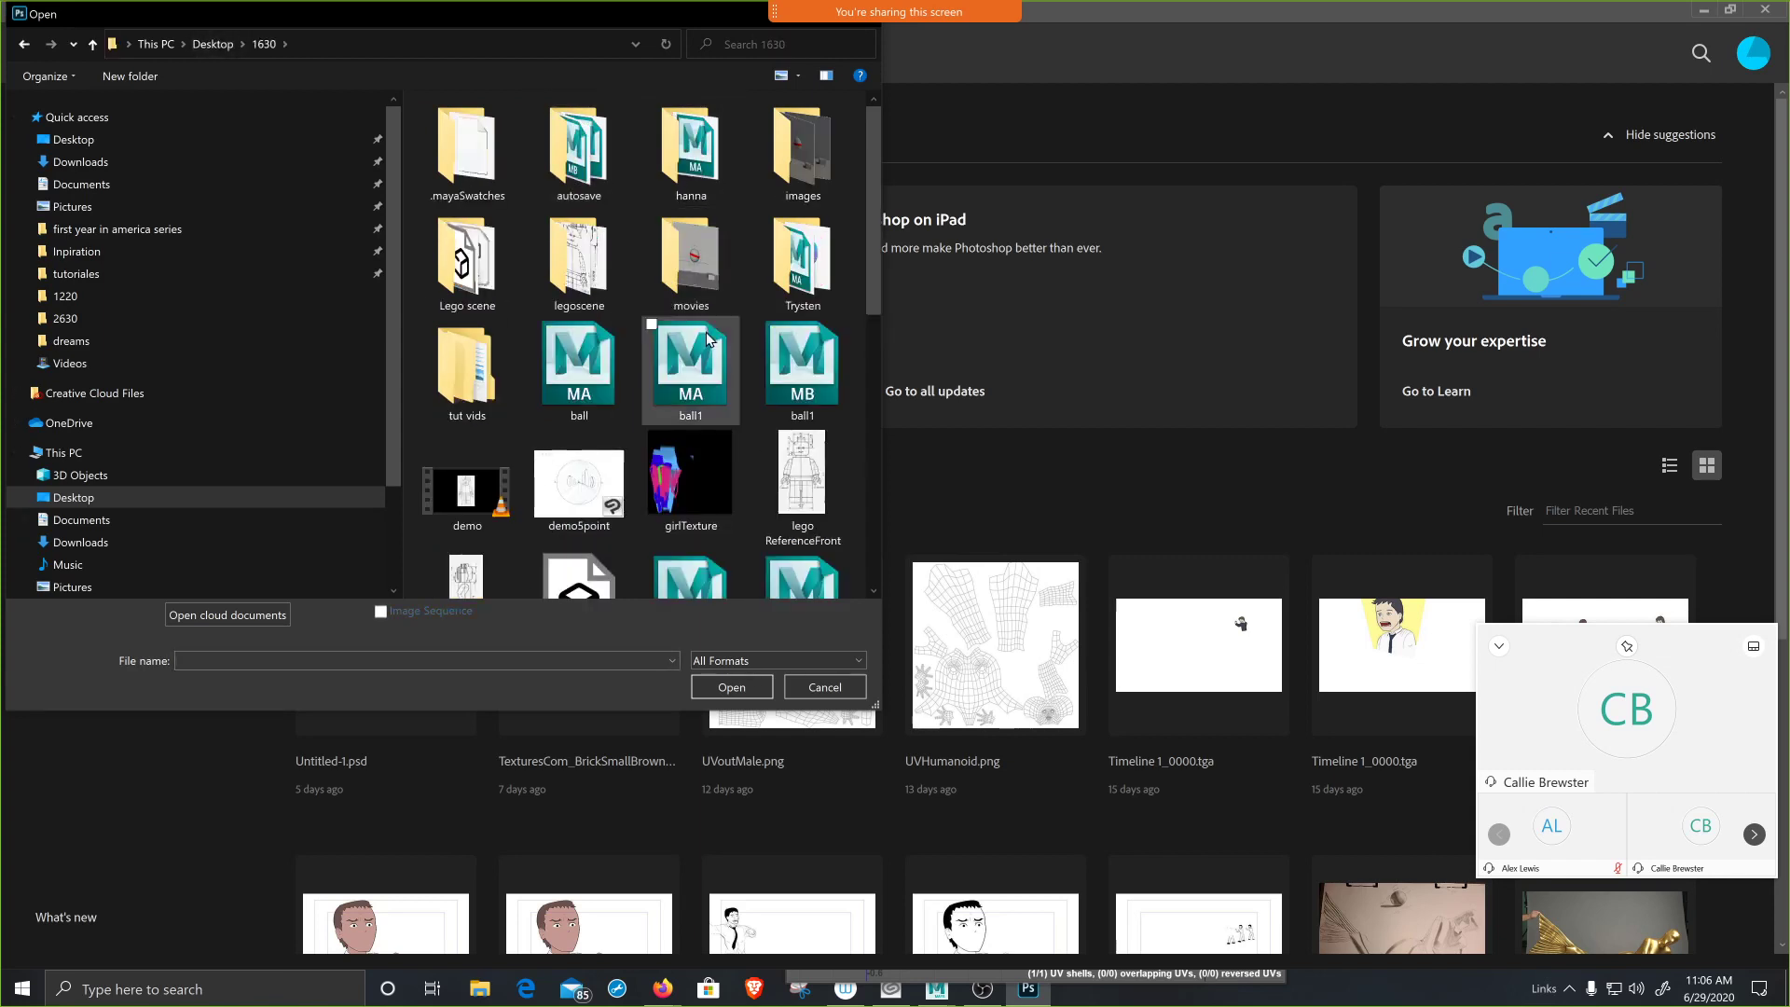
click(733, 471)
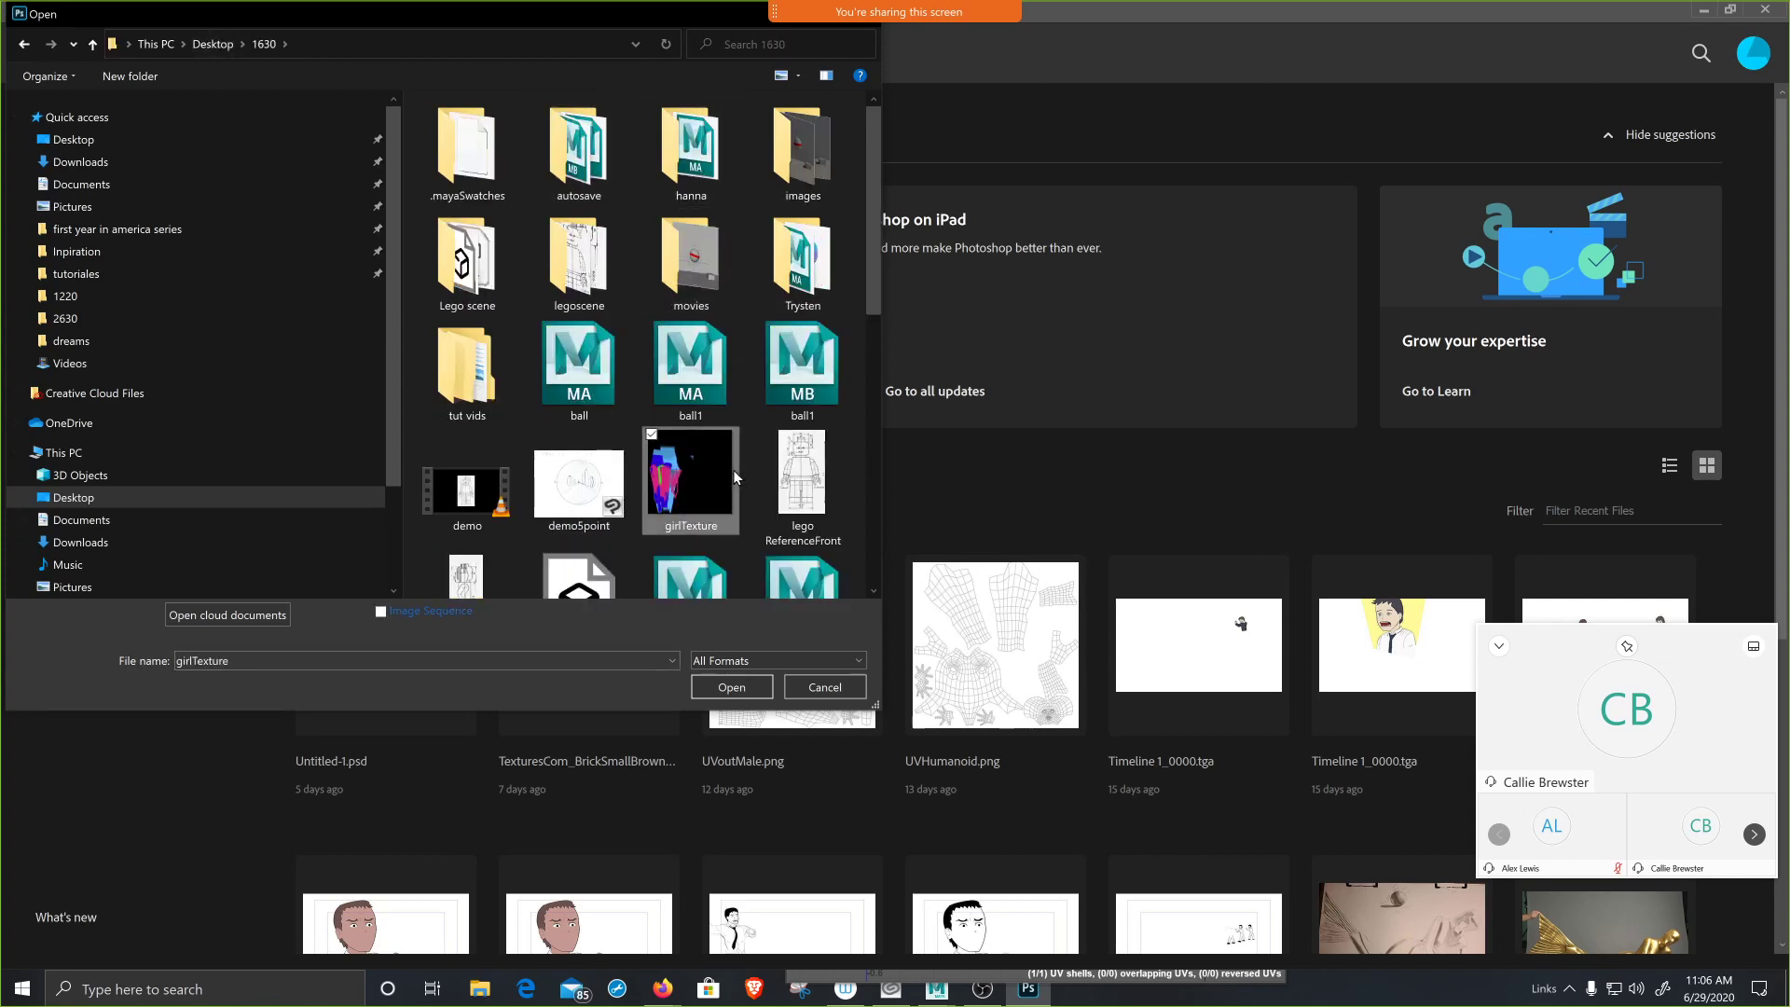
key(s)
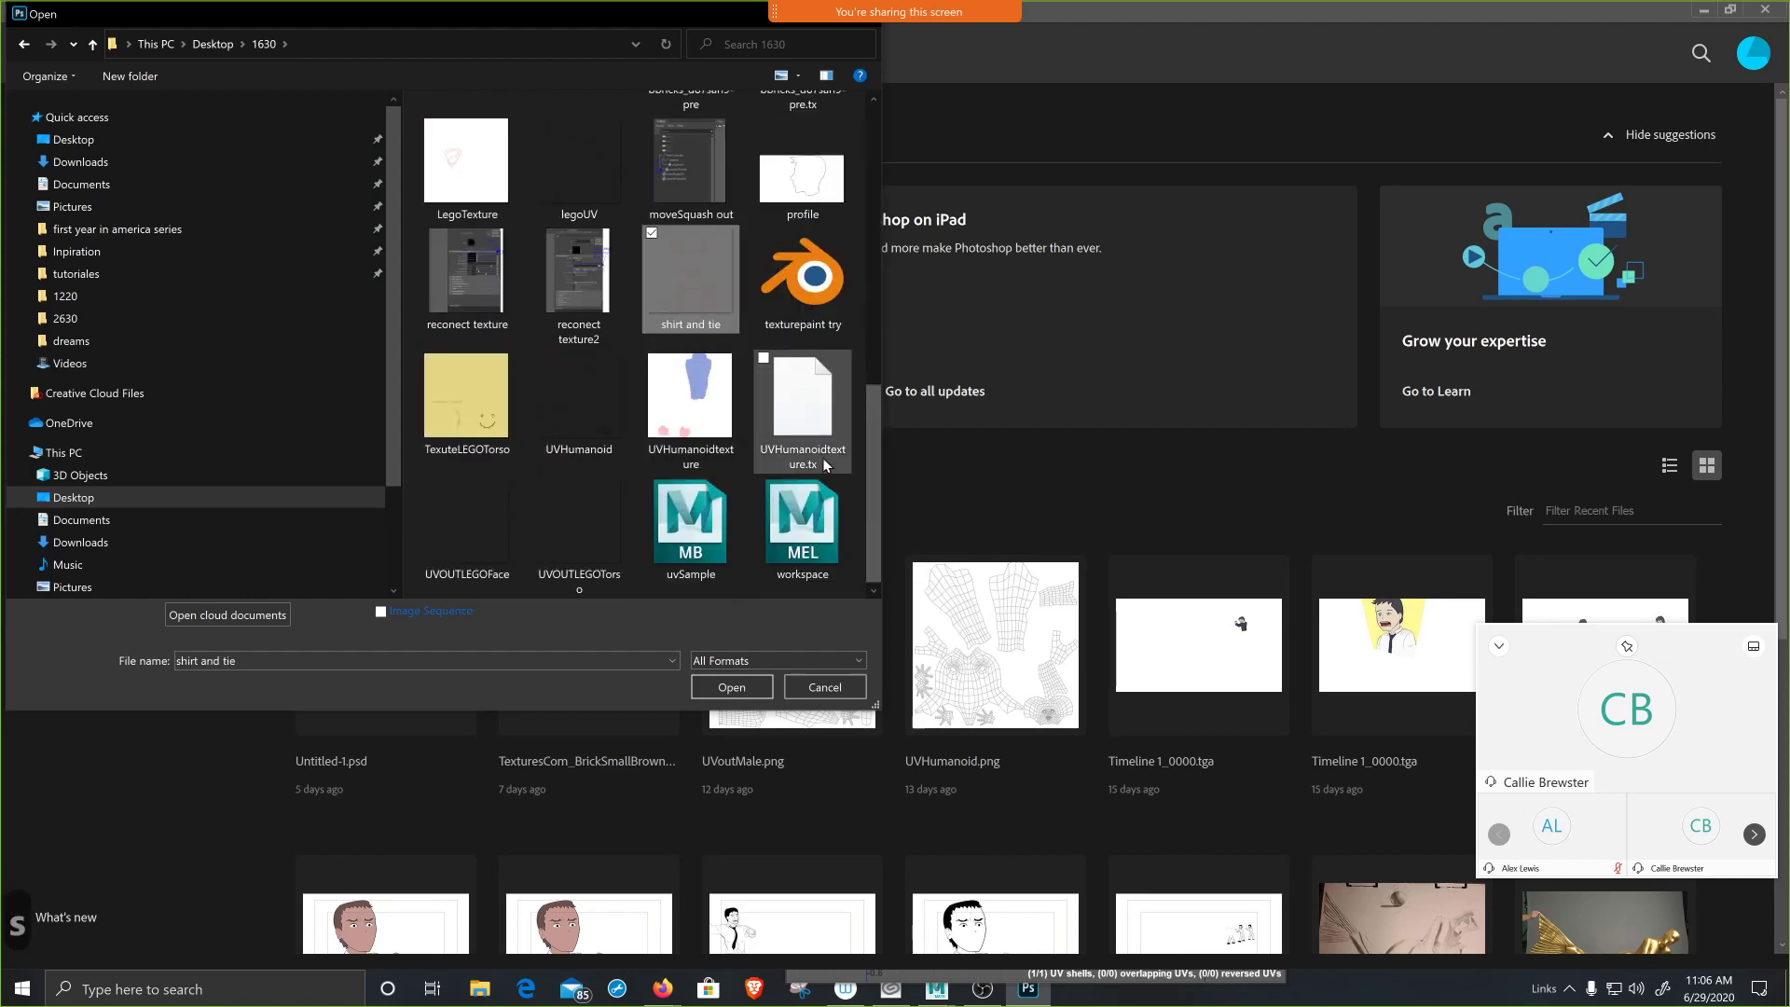
click(738, 692)
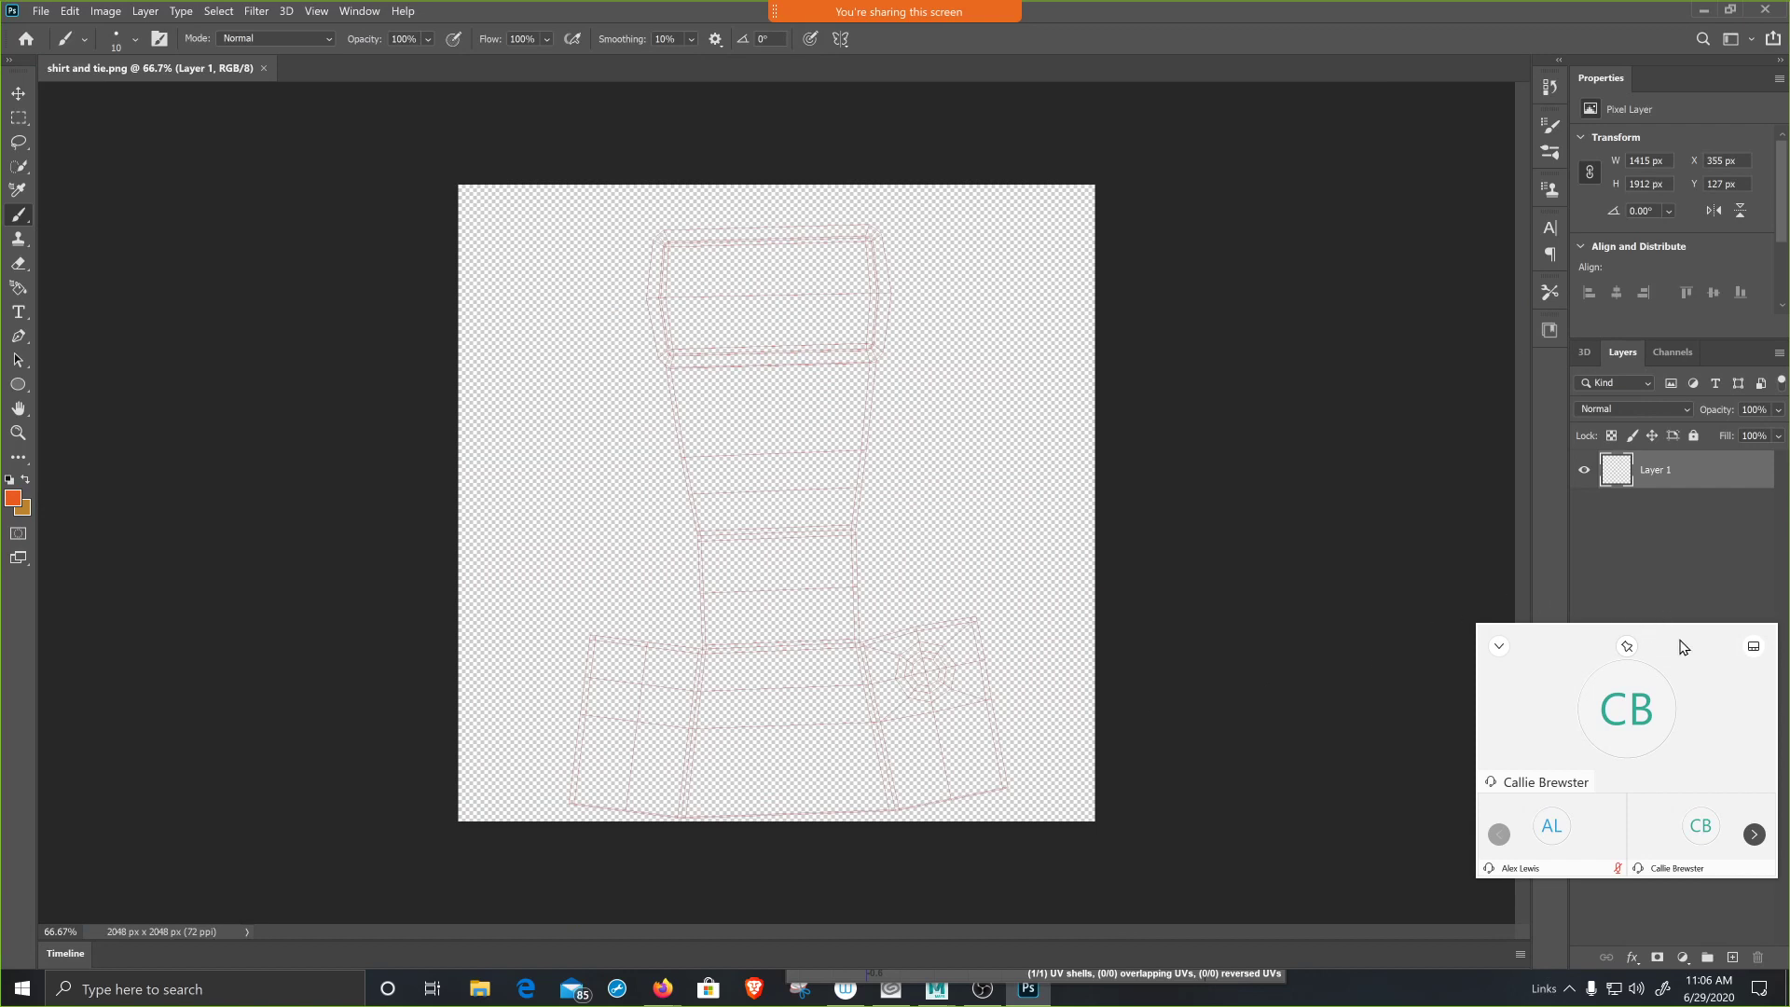
- Add a new layer and place it beneath the UV layout layer
drag(1688, 649, 1351, 687)
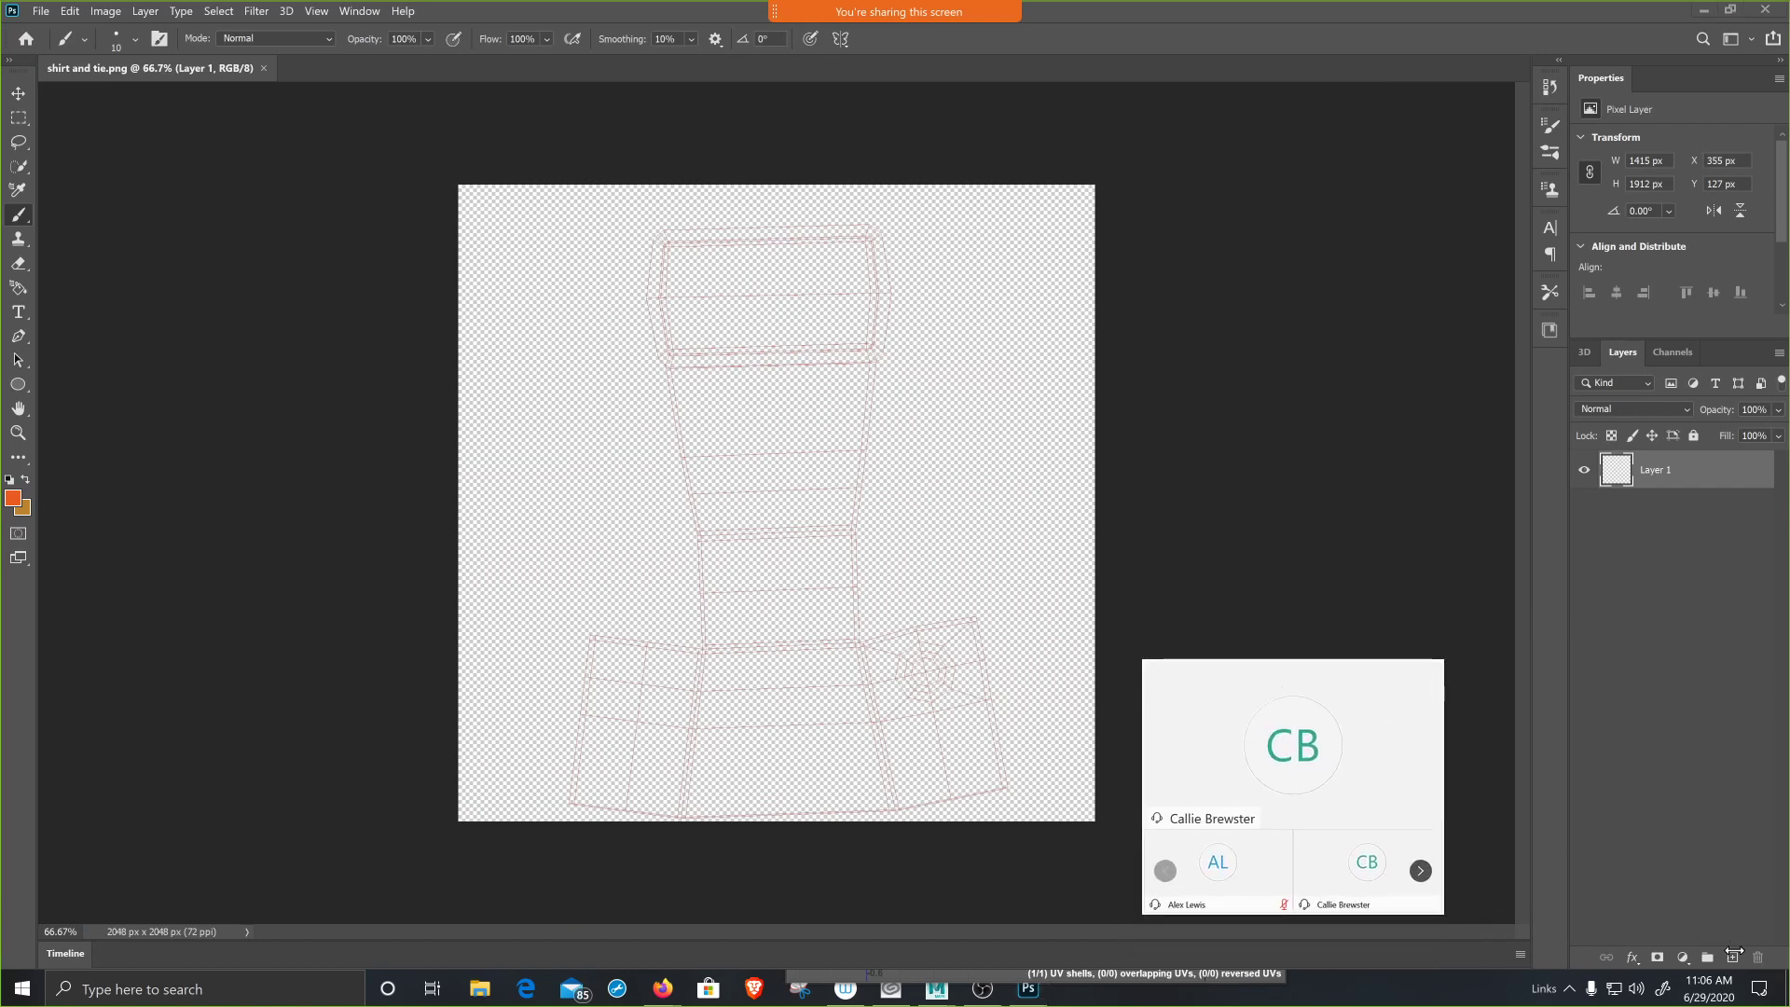
click(1734, 960)
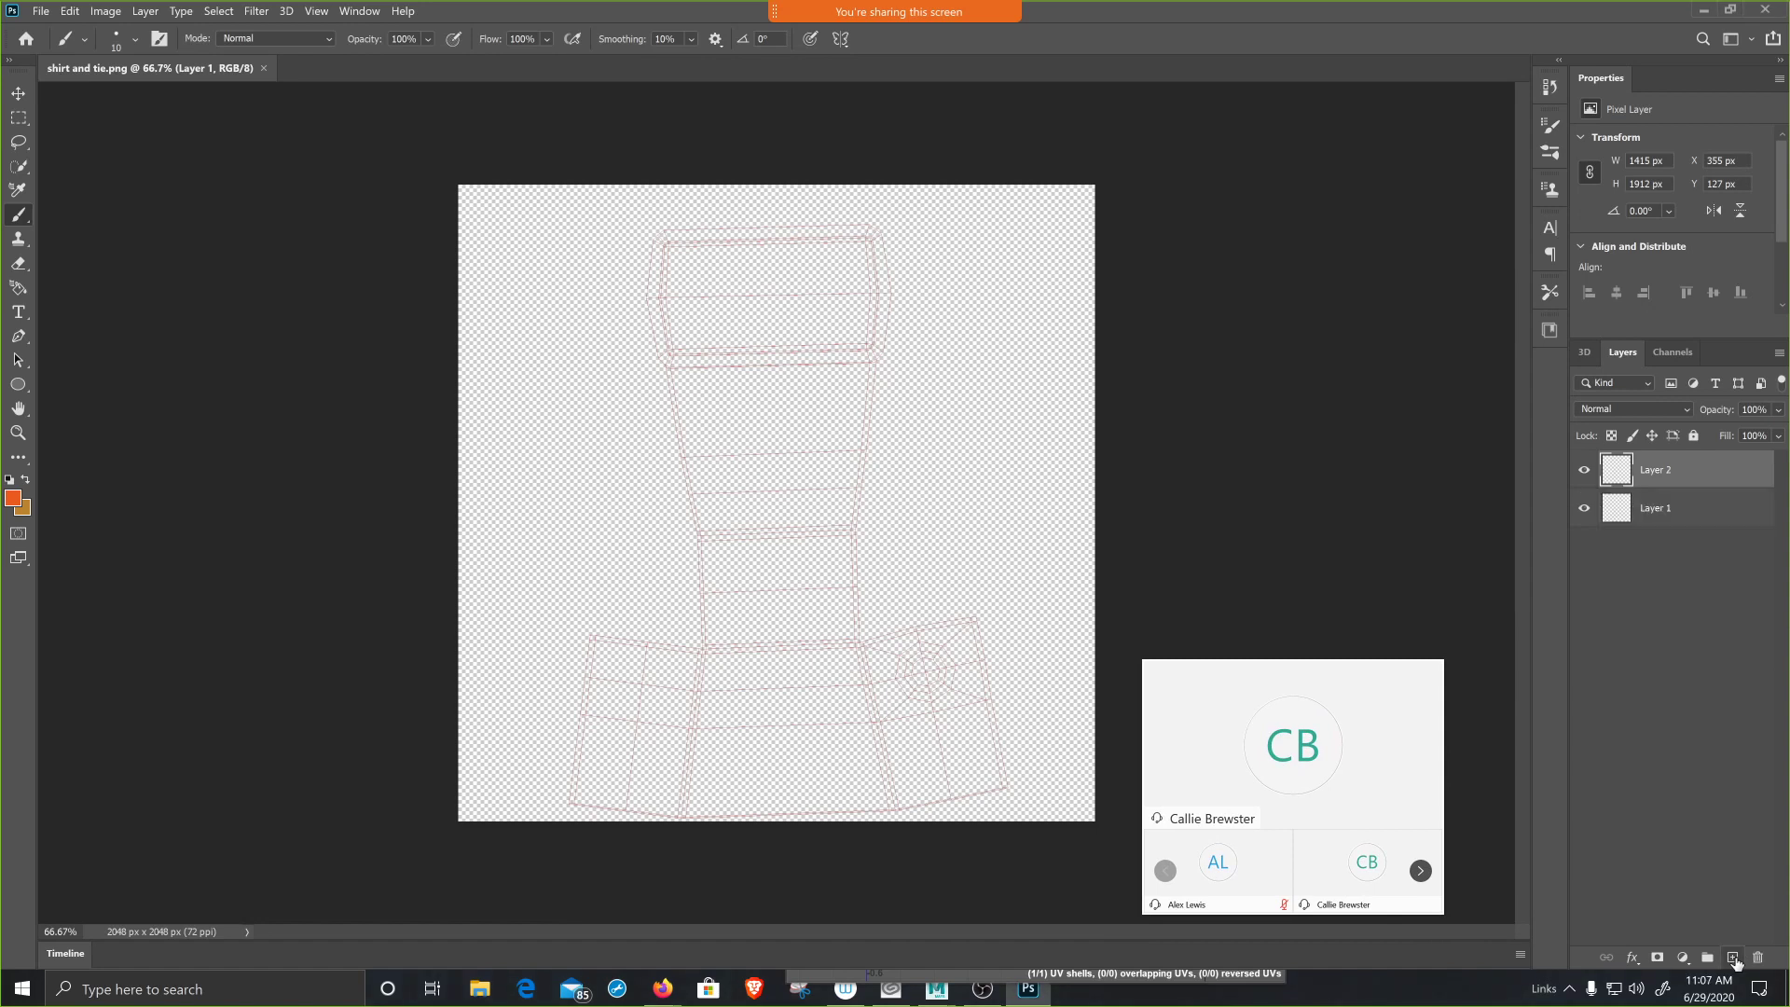
drag(1669, 481, 1664, 538)
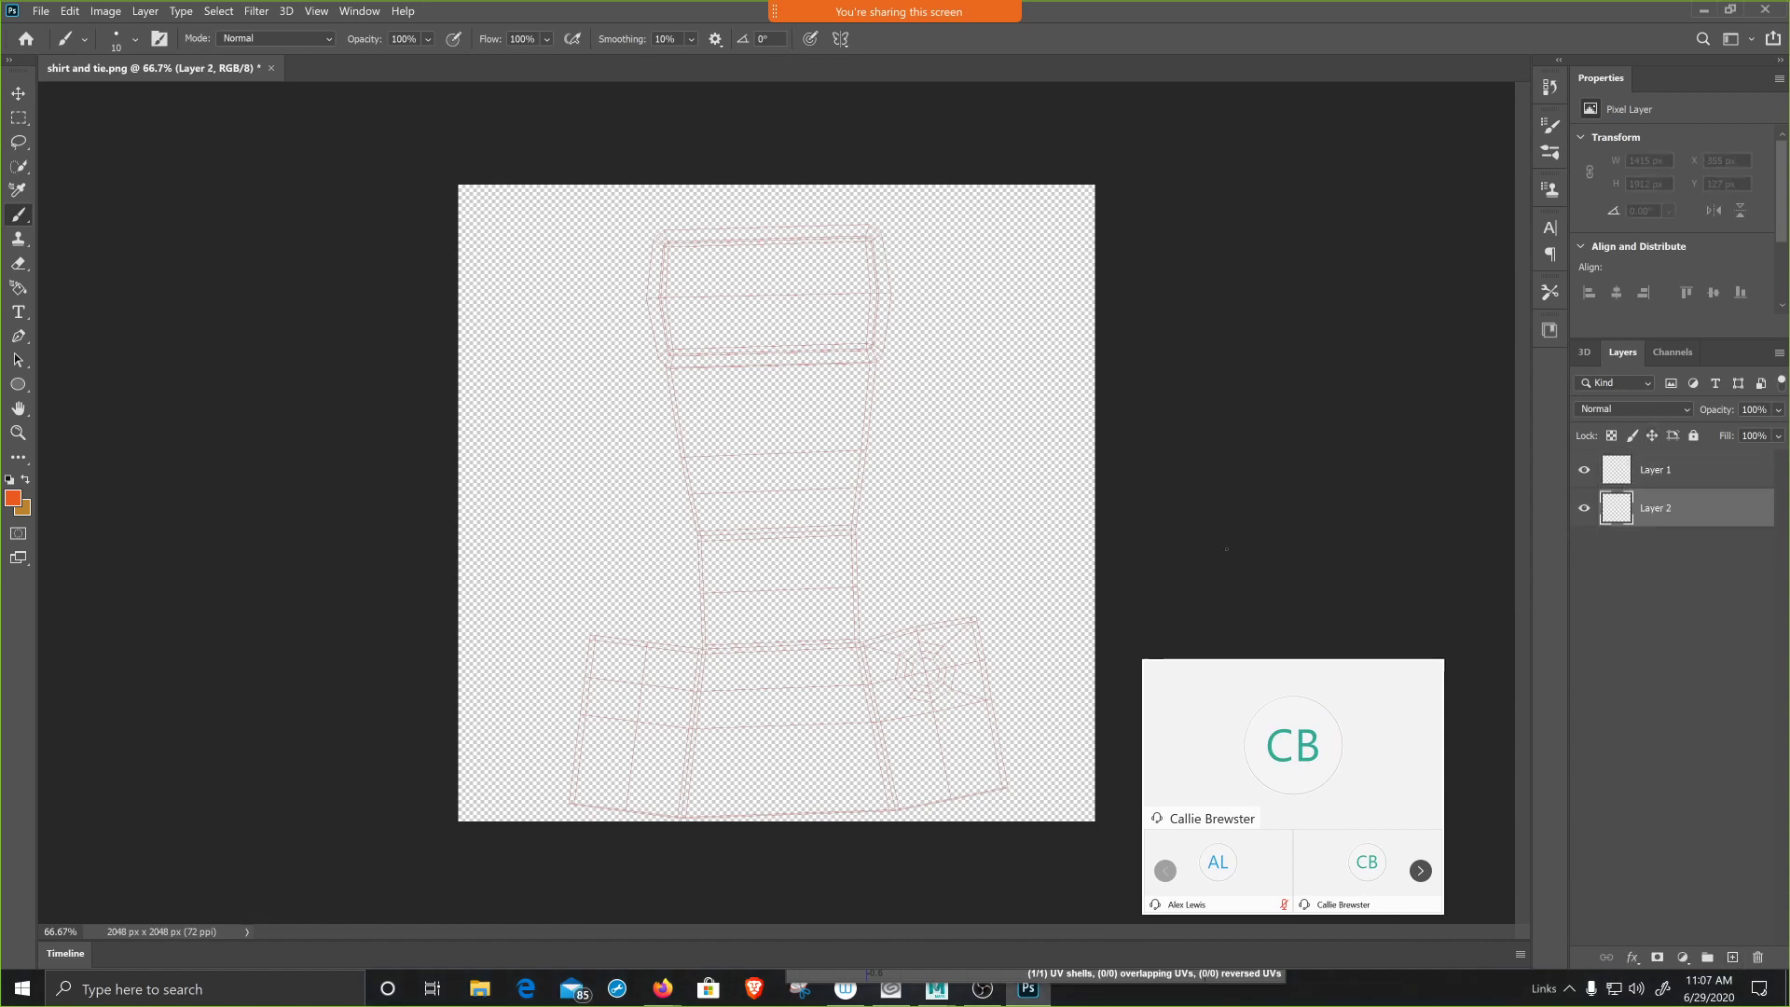
- Fill the new layer beneath the UV layout with white using the Paint Bucket
click(8, 480)
key(g)
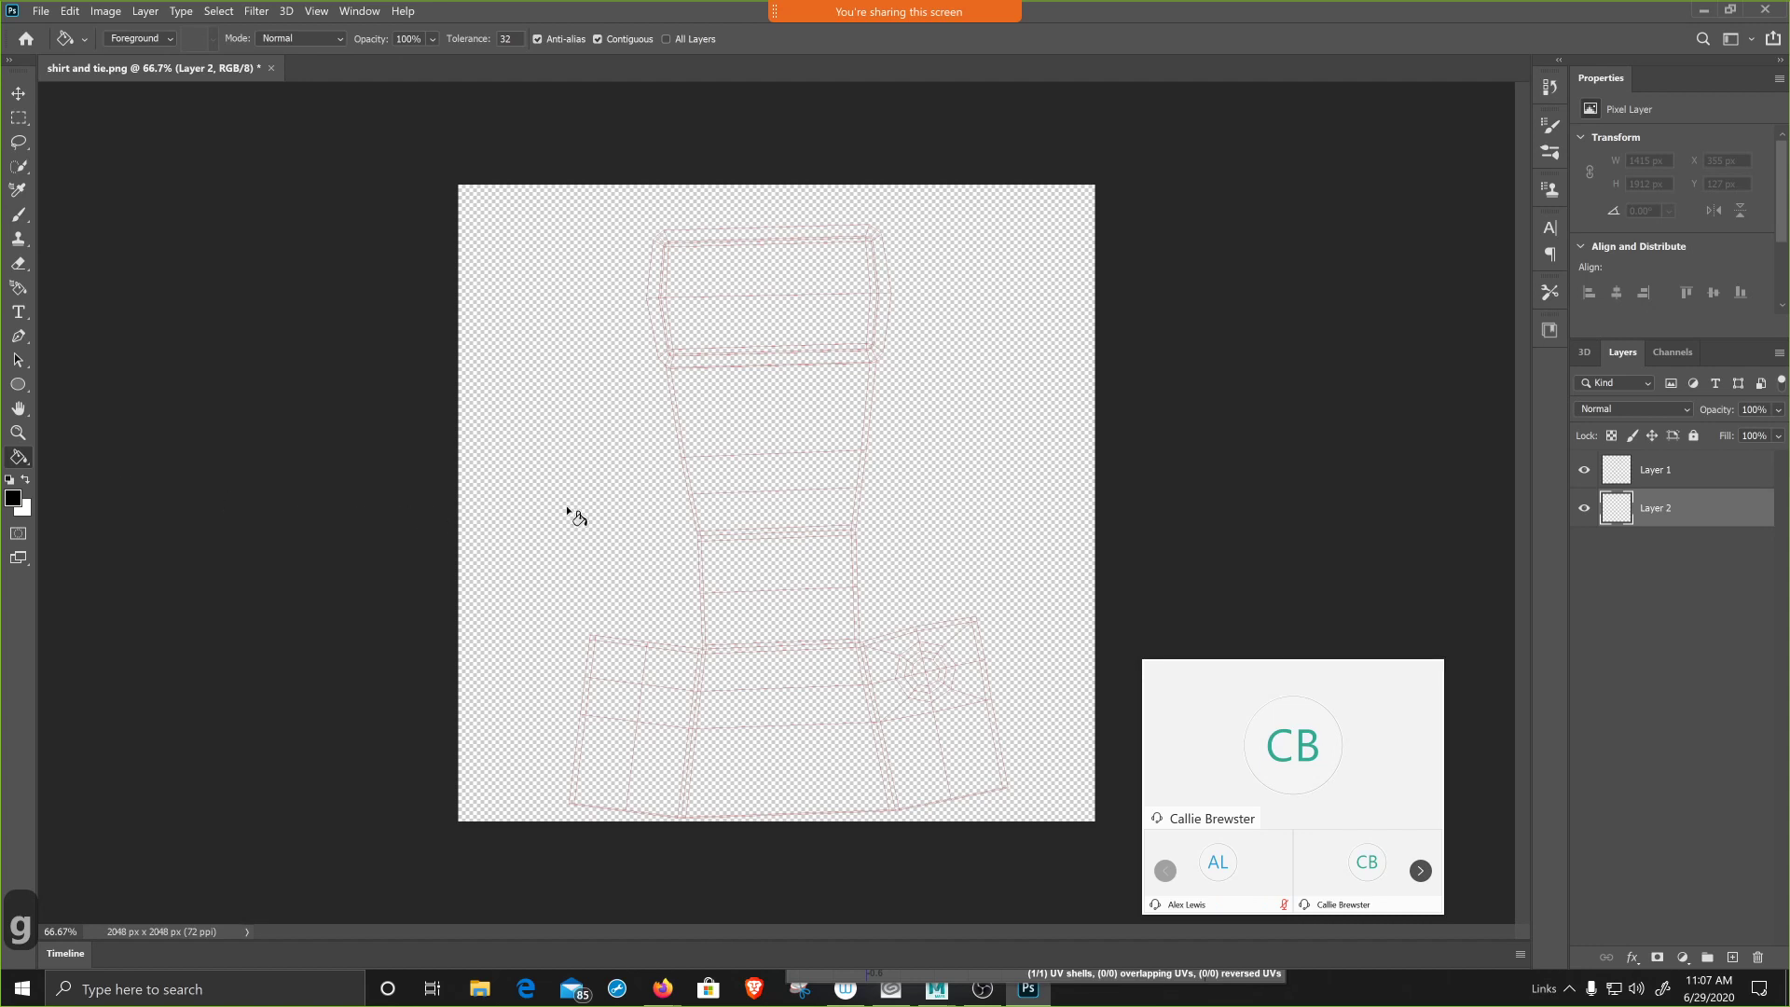
key(x)
click(573, 512)
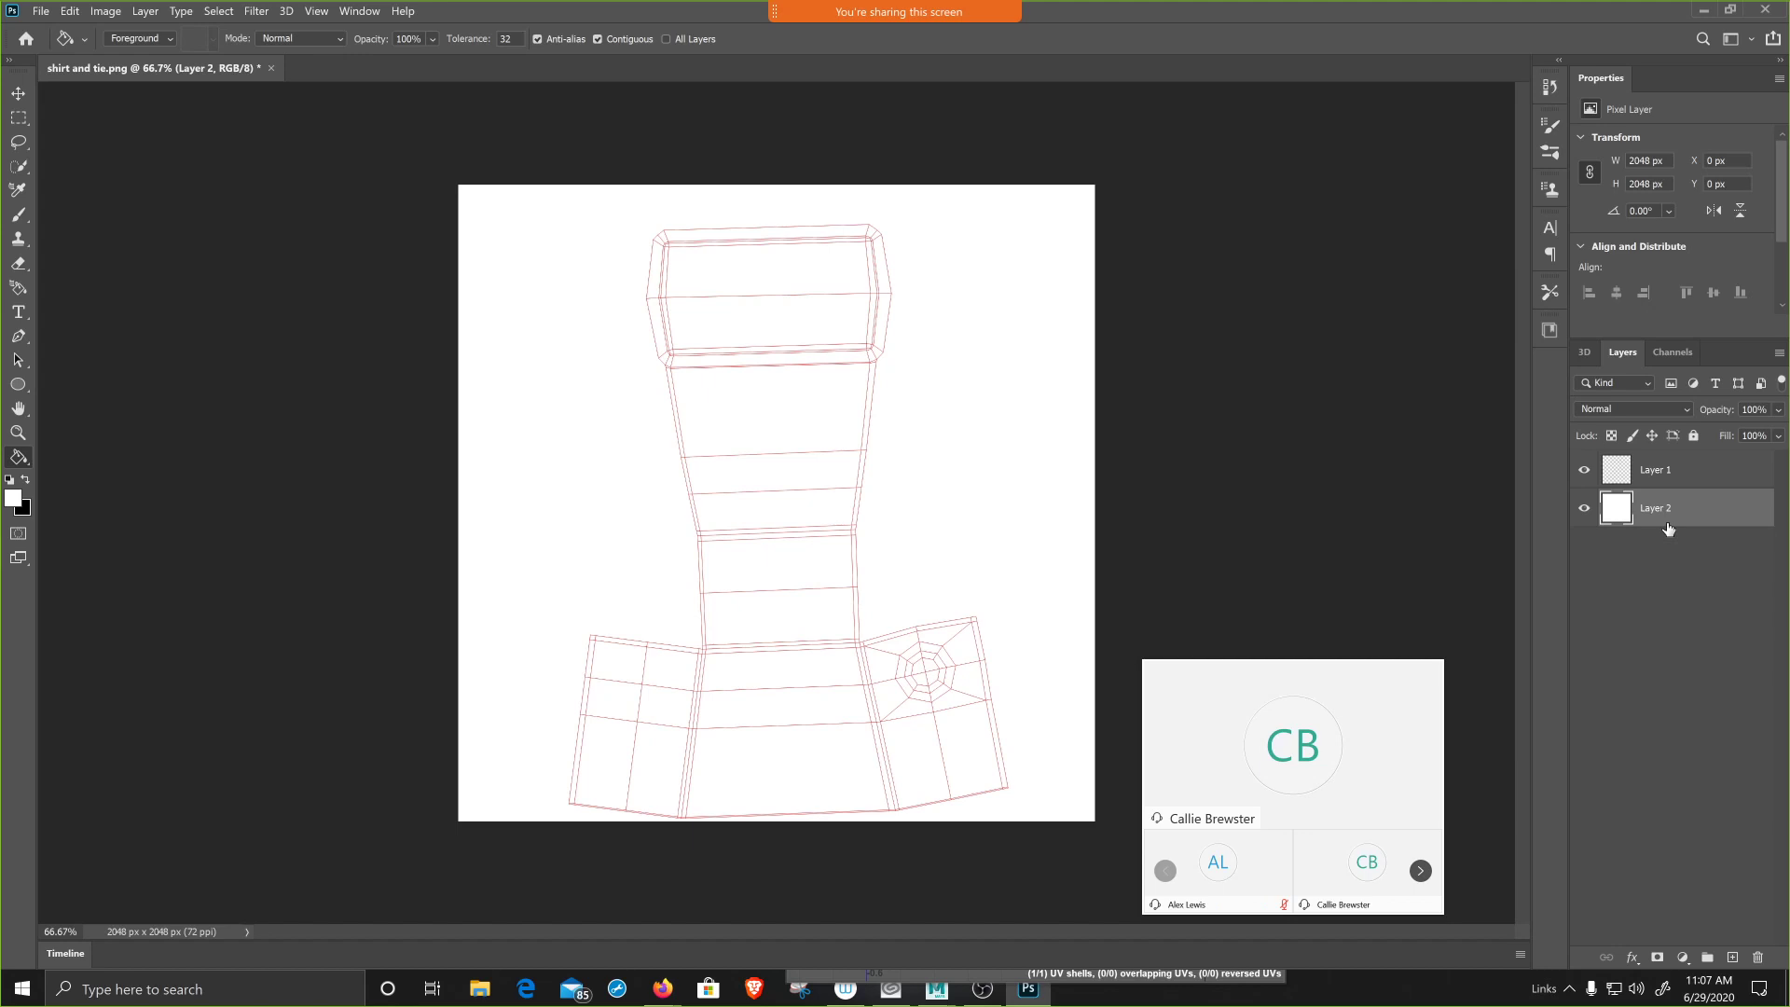
- Paint a red tie with a 45 px brush down the middle of the torso's lower central UV panel on Layer 2
click(14, 499)
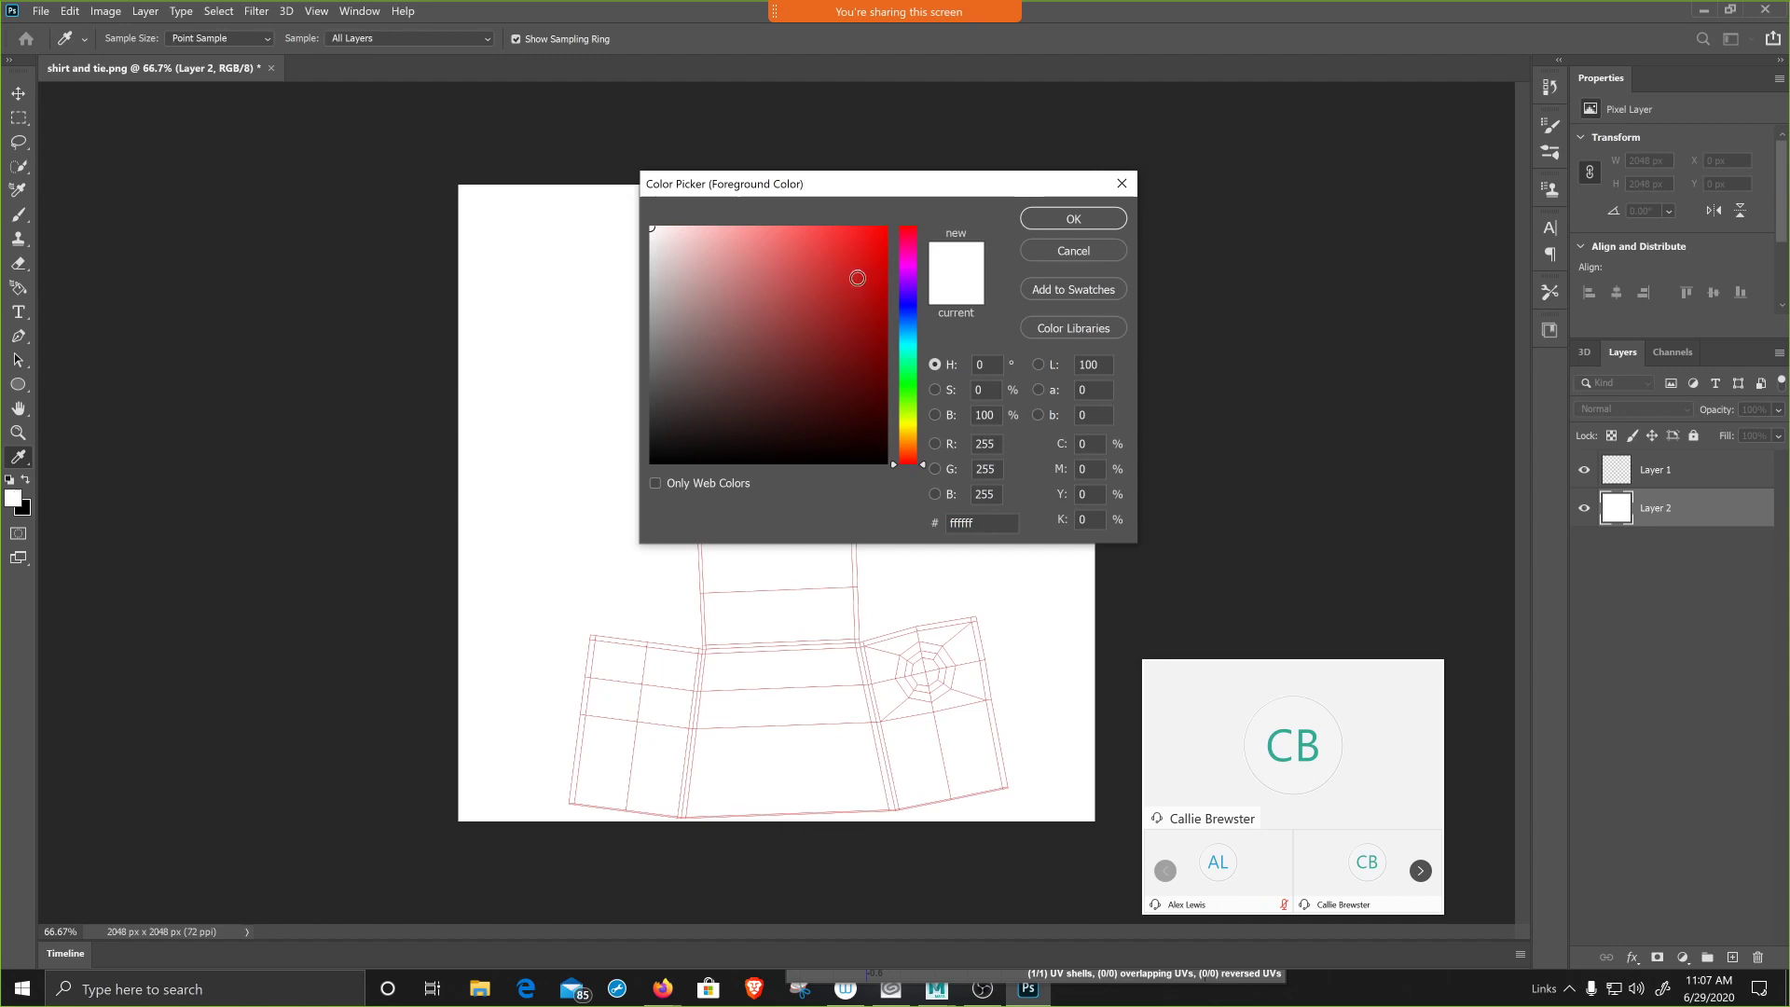
click(841, 241)
click(1074, 219)
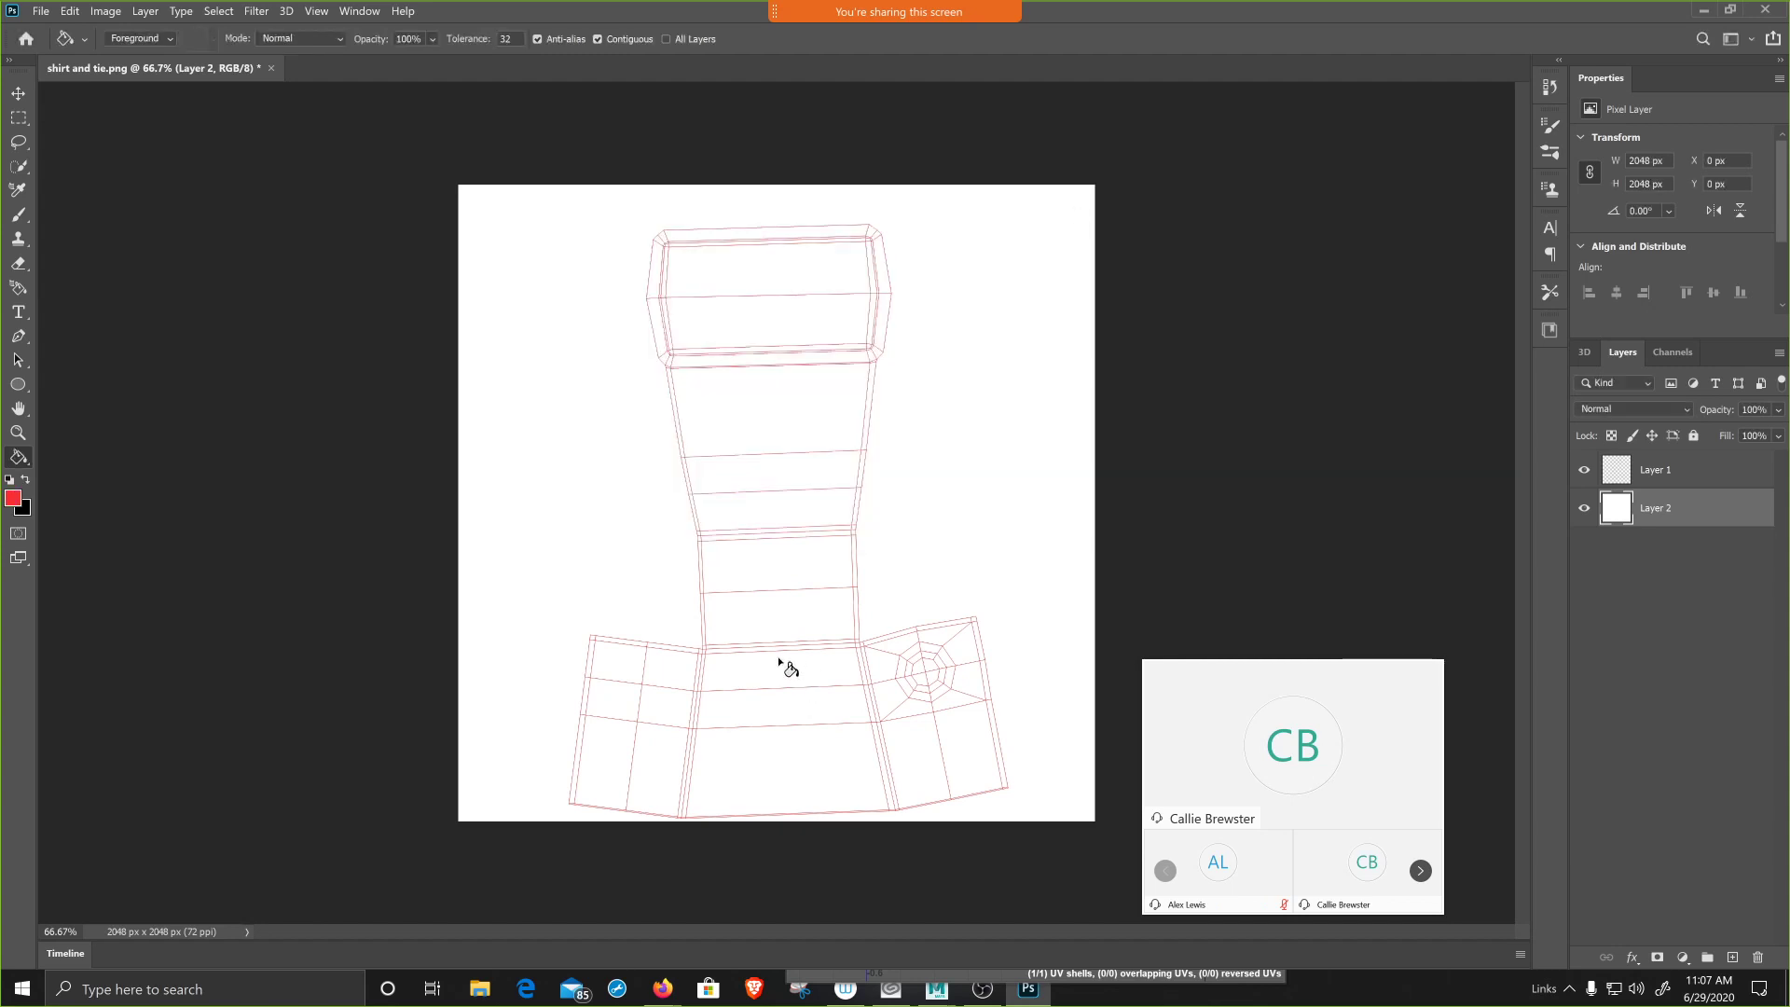
key(b)
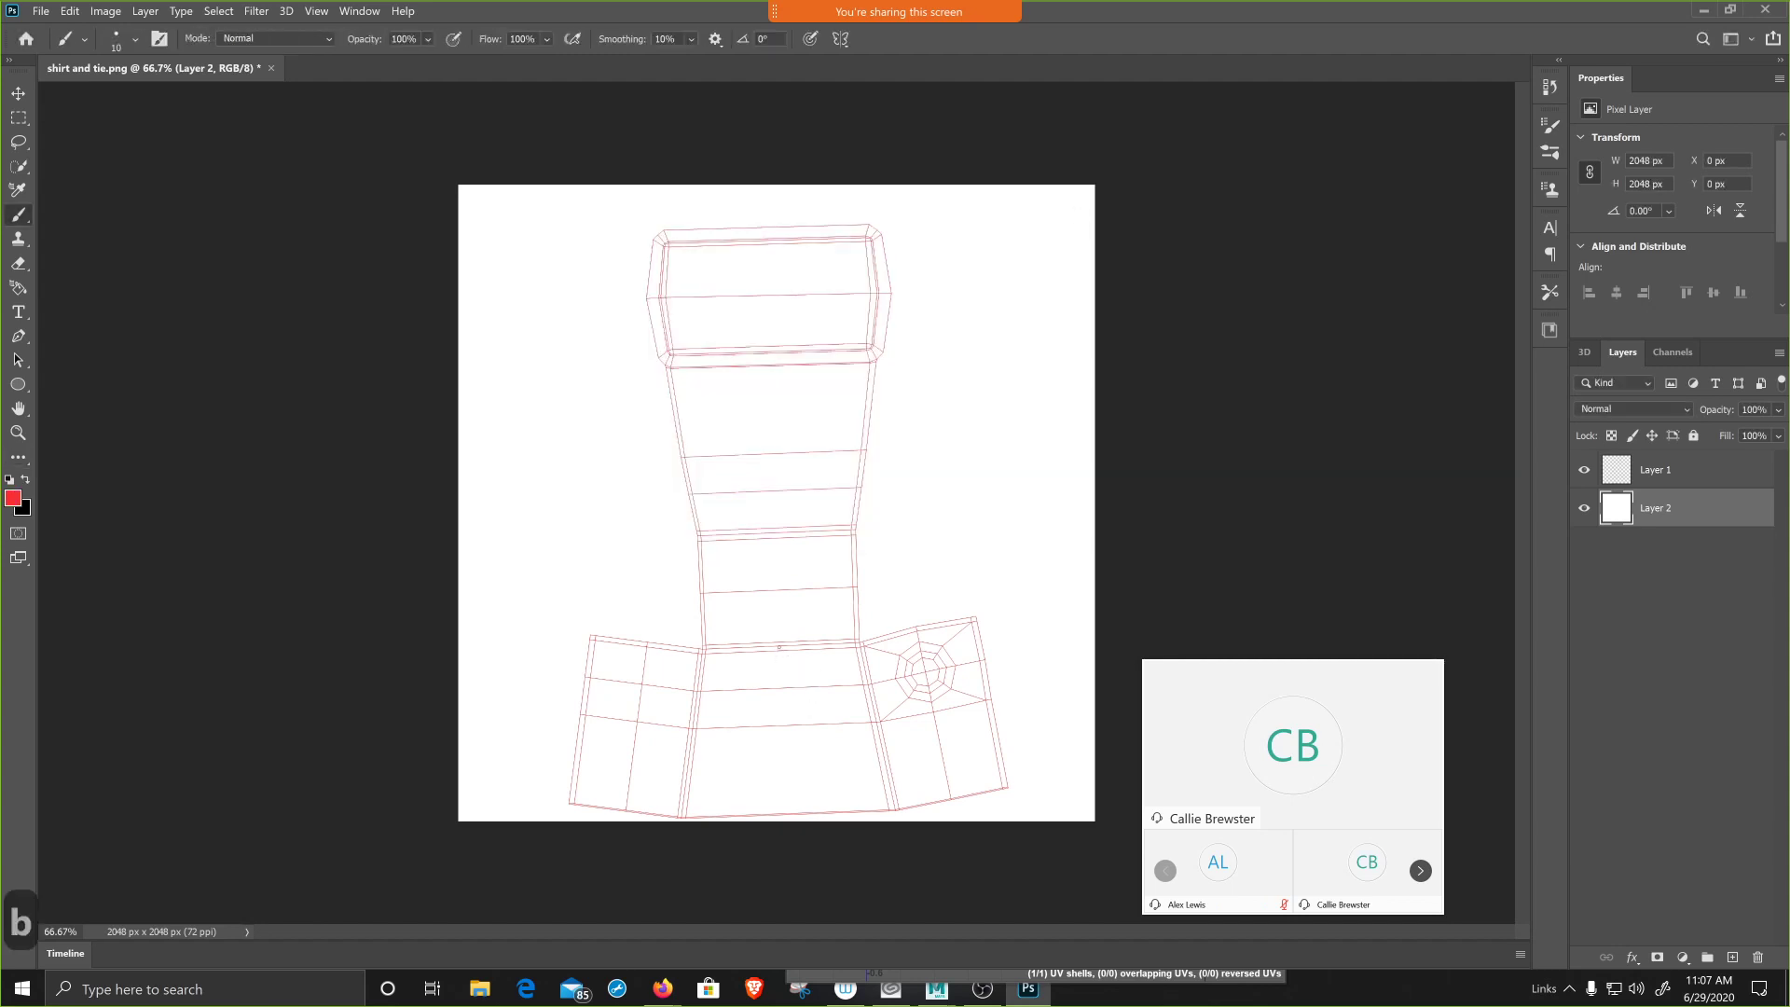
key(bracketright)
key(bracketright)
key(bracketright)
key(bracketright)
key(bracketright)
key(bracketright)
key(bracketright)
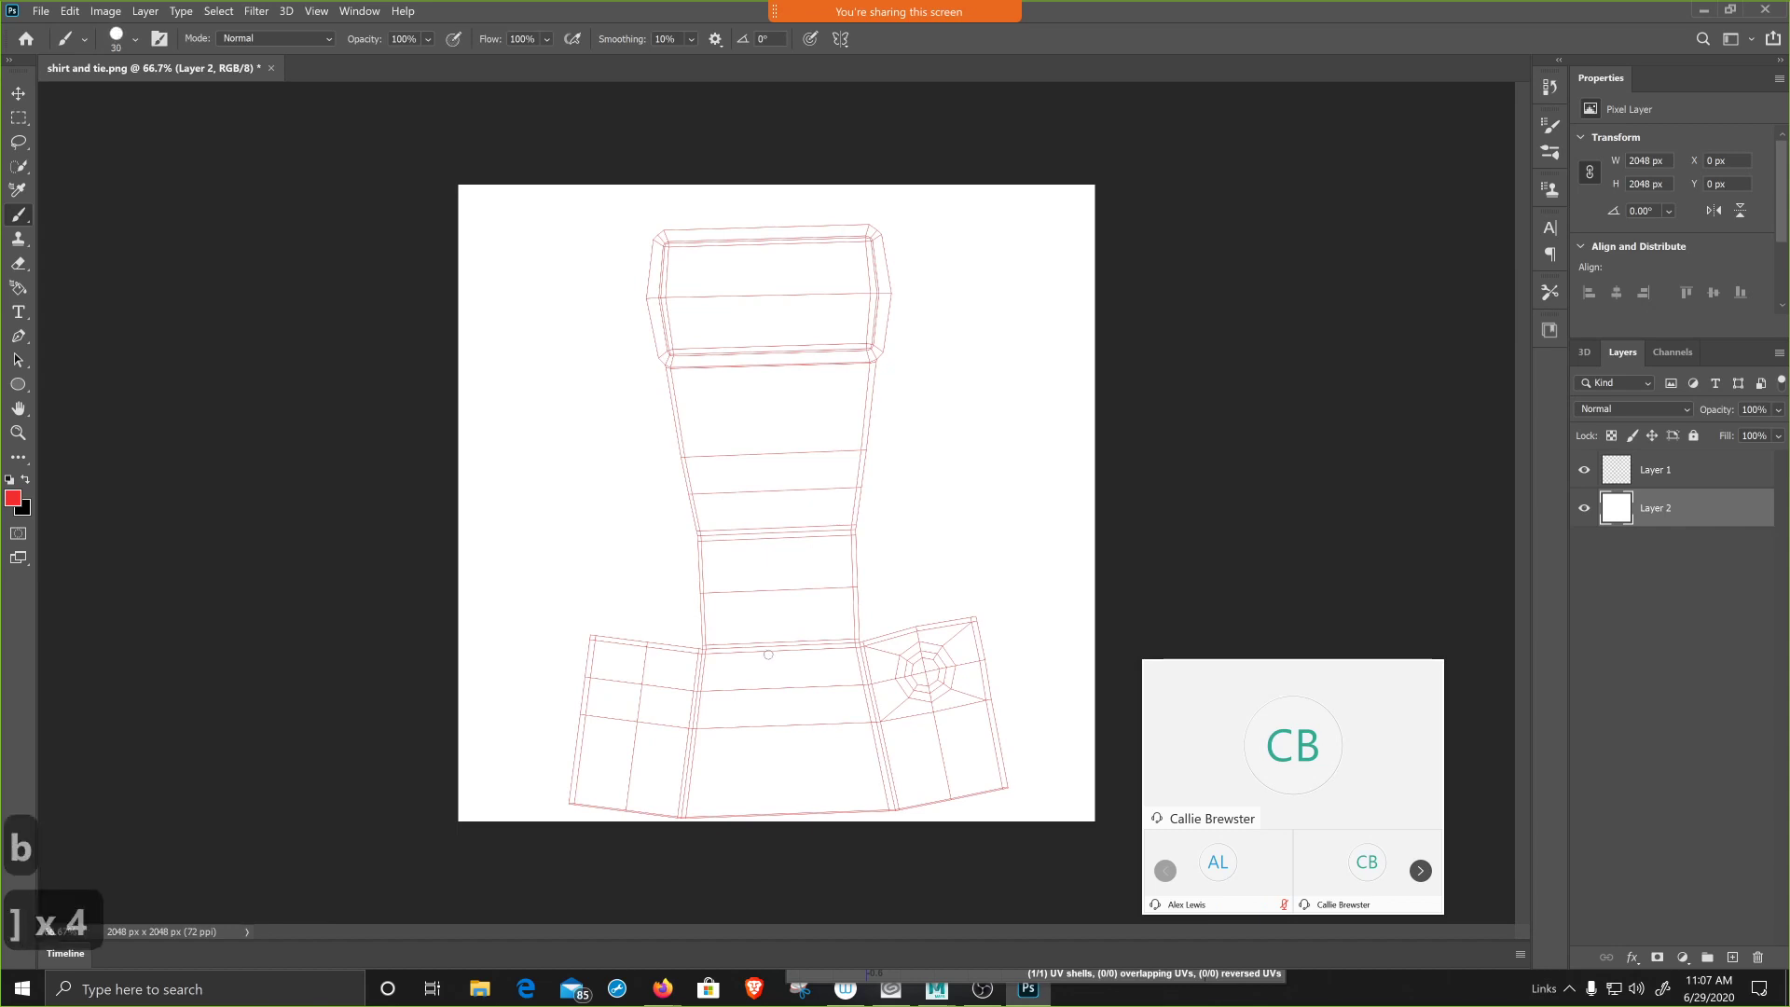
mouse_move(770, 652)
mouse_down()
mouse_move(788, 653)
mouse_move(788, 804)
mouse_move(785, 667)
mouse_move(785, 773)
mouse_move(780, 740)
mouse_up()
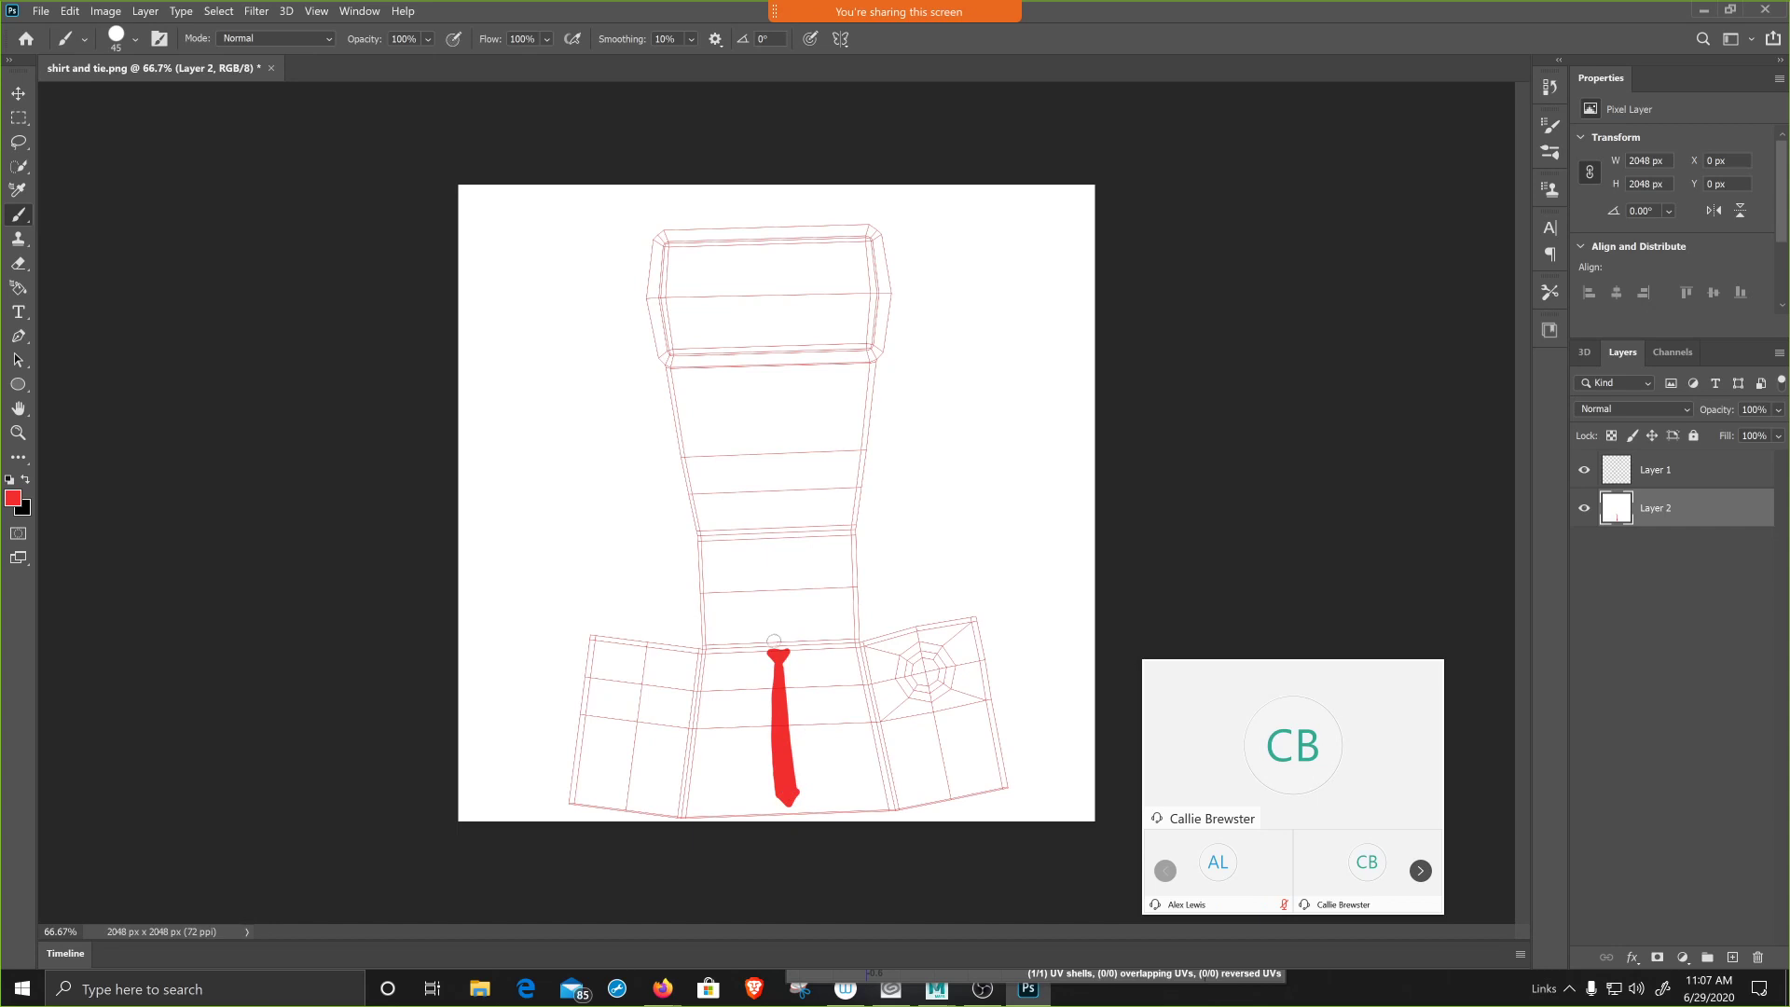
- Draw a black shirt collar on both sides of the tie's knot and a black pocket outline beside the tie
key(d)
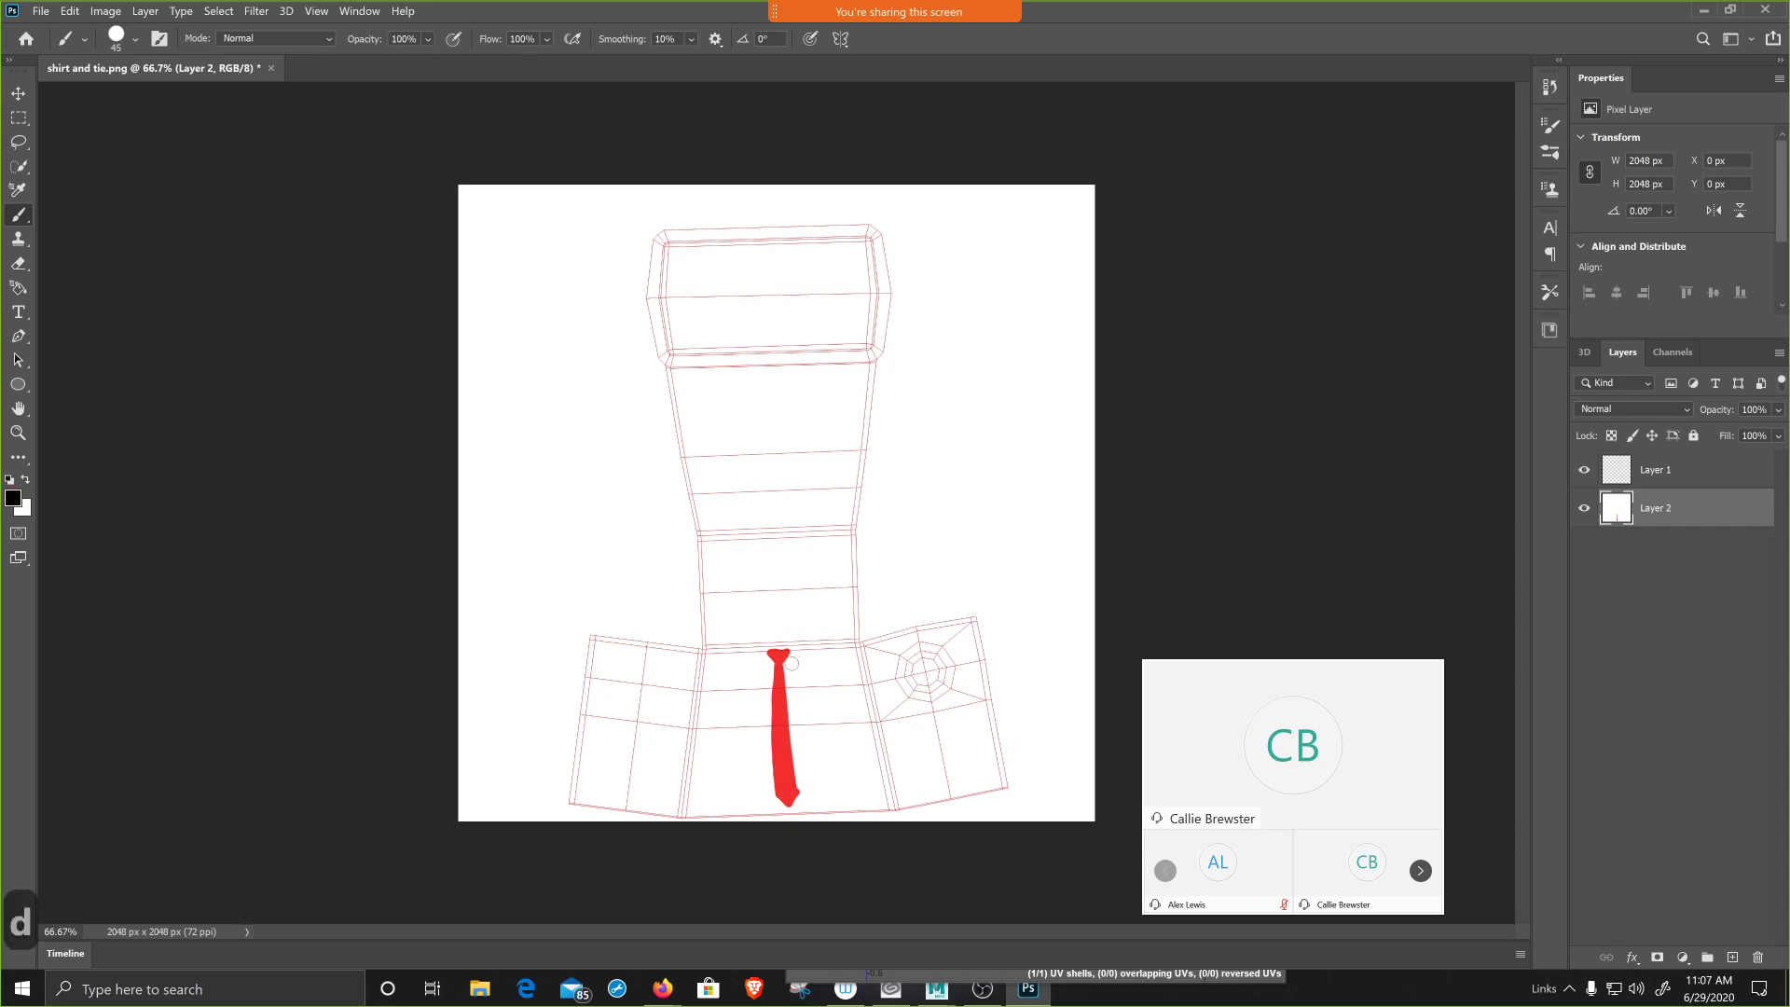
mouse_move(786, 652)
mouse_down()
mouse_move(816, 646)
mouse_move(746, 656)
mouse_up()
mouse_move(815, 705)
mouse_down()
mouse_move(835, 729)
mouse_move(844, 705)
mouse_up()
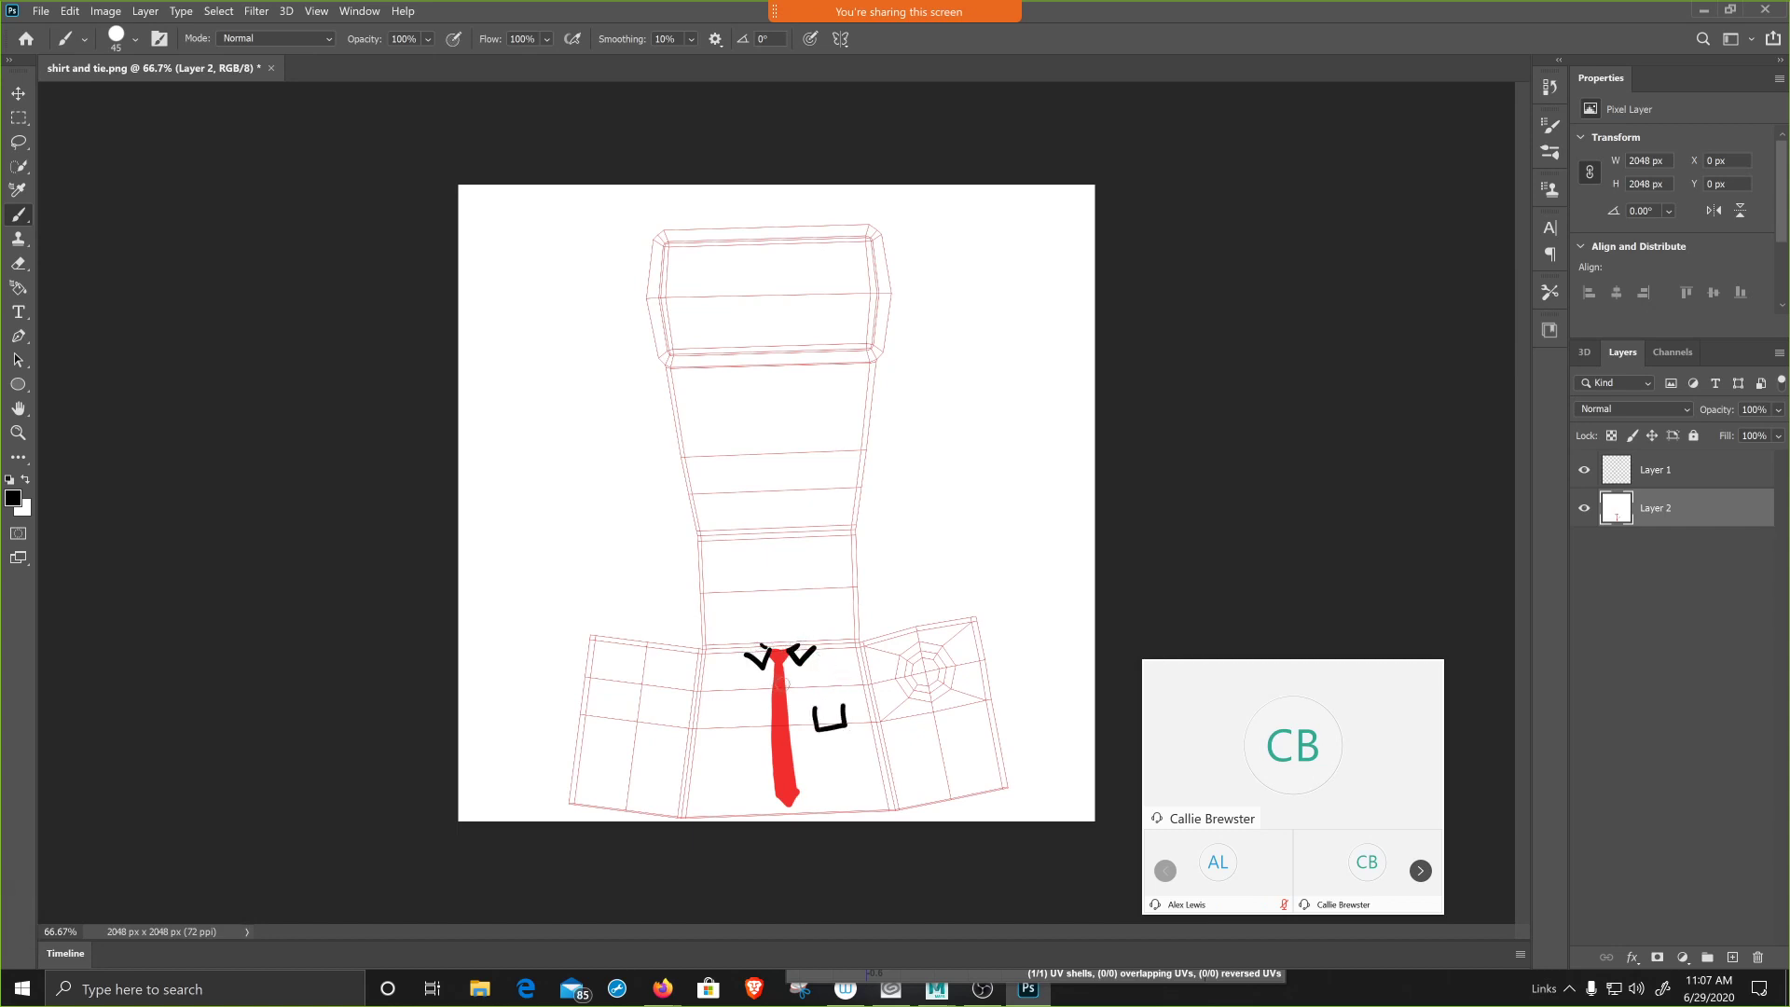
- Paint blue diagonal stripes along the red tie and hide the UV layout layer, Layer 1
click(13, 498)
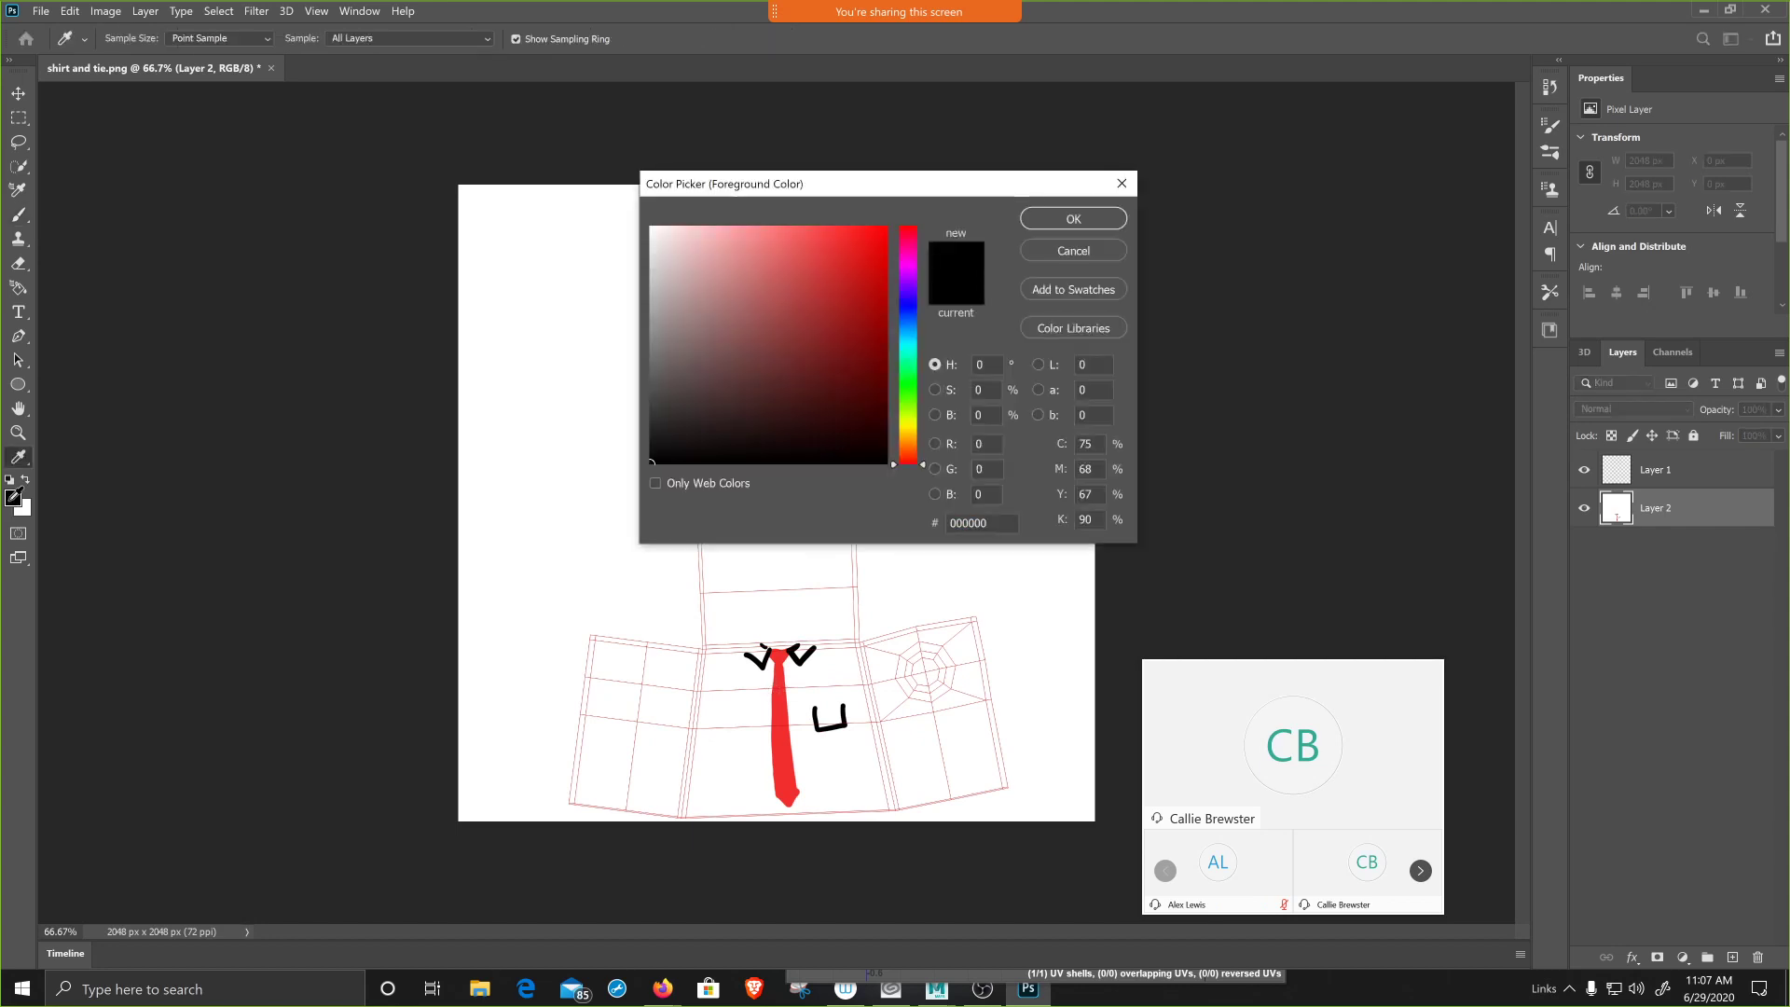
click(797, 321)
click(1073, 218)
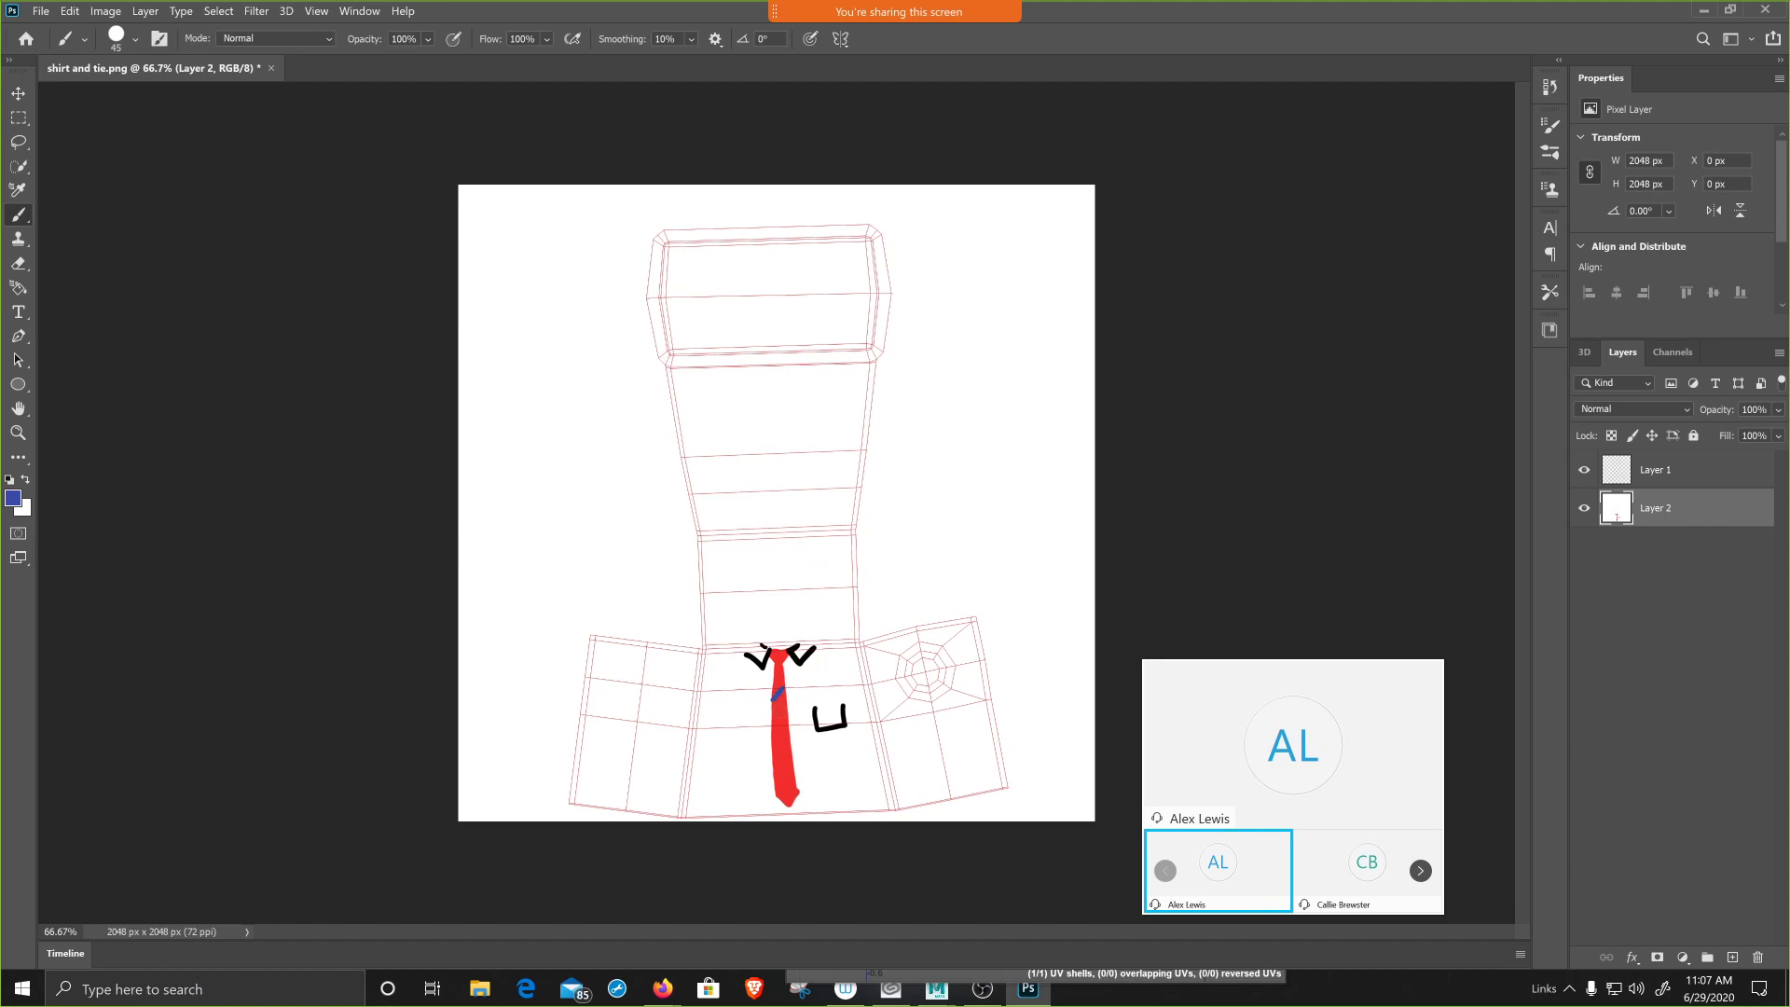
drag(775, 773, 792, 757)
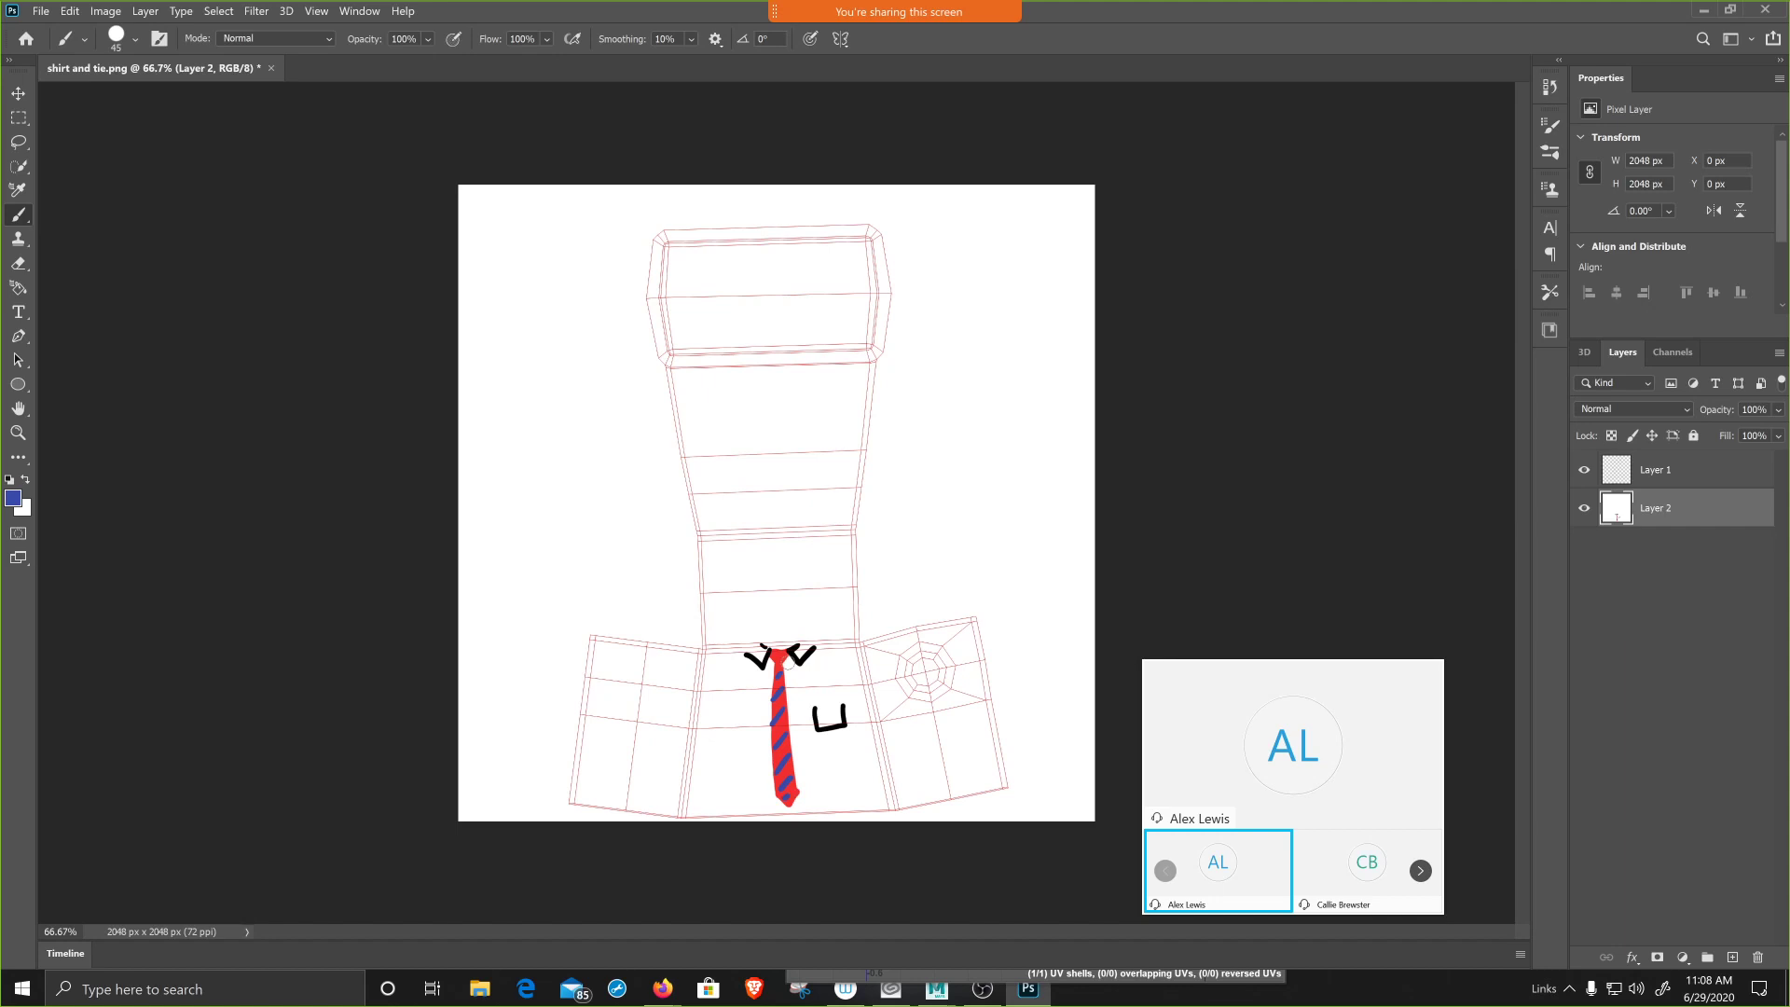
click(1585, 472)
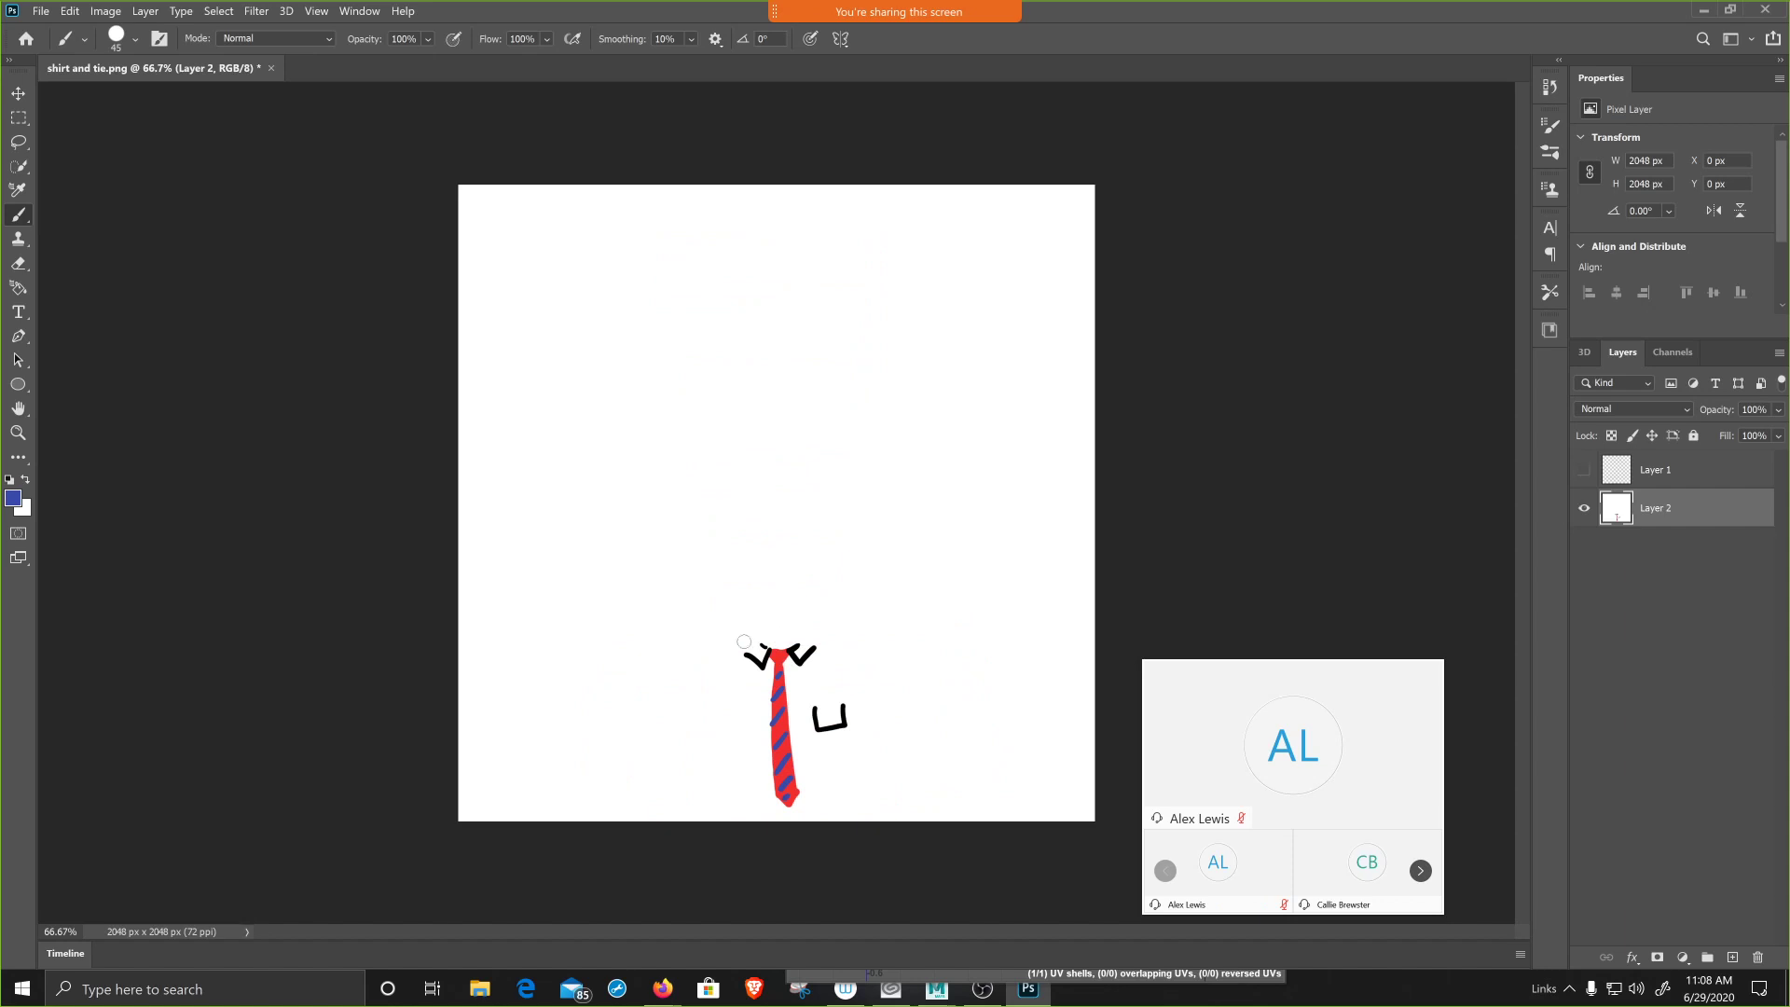
click(40, 11)
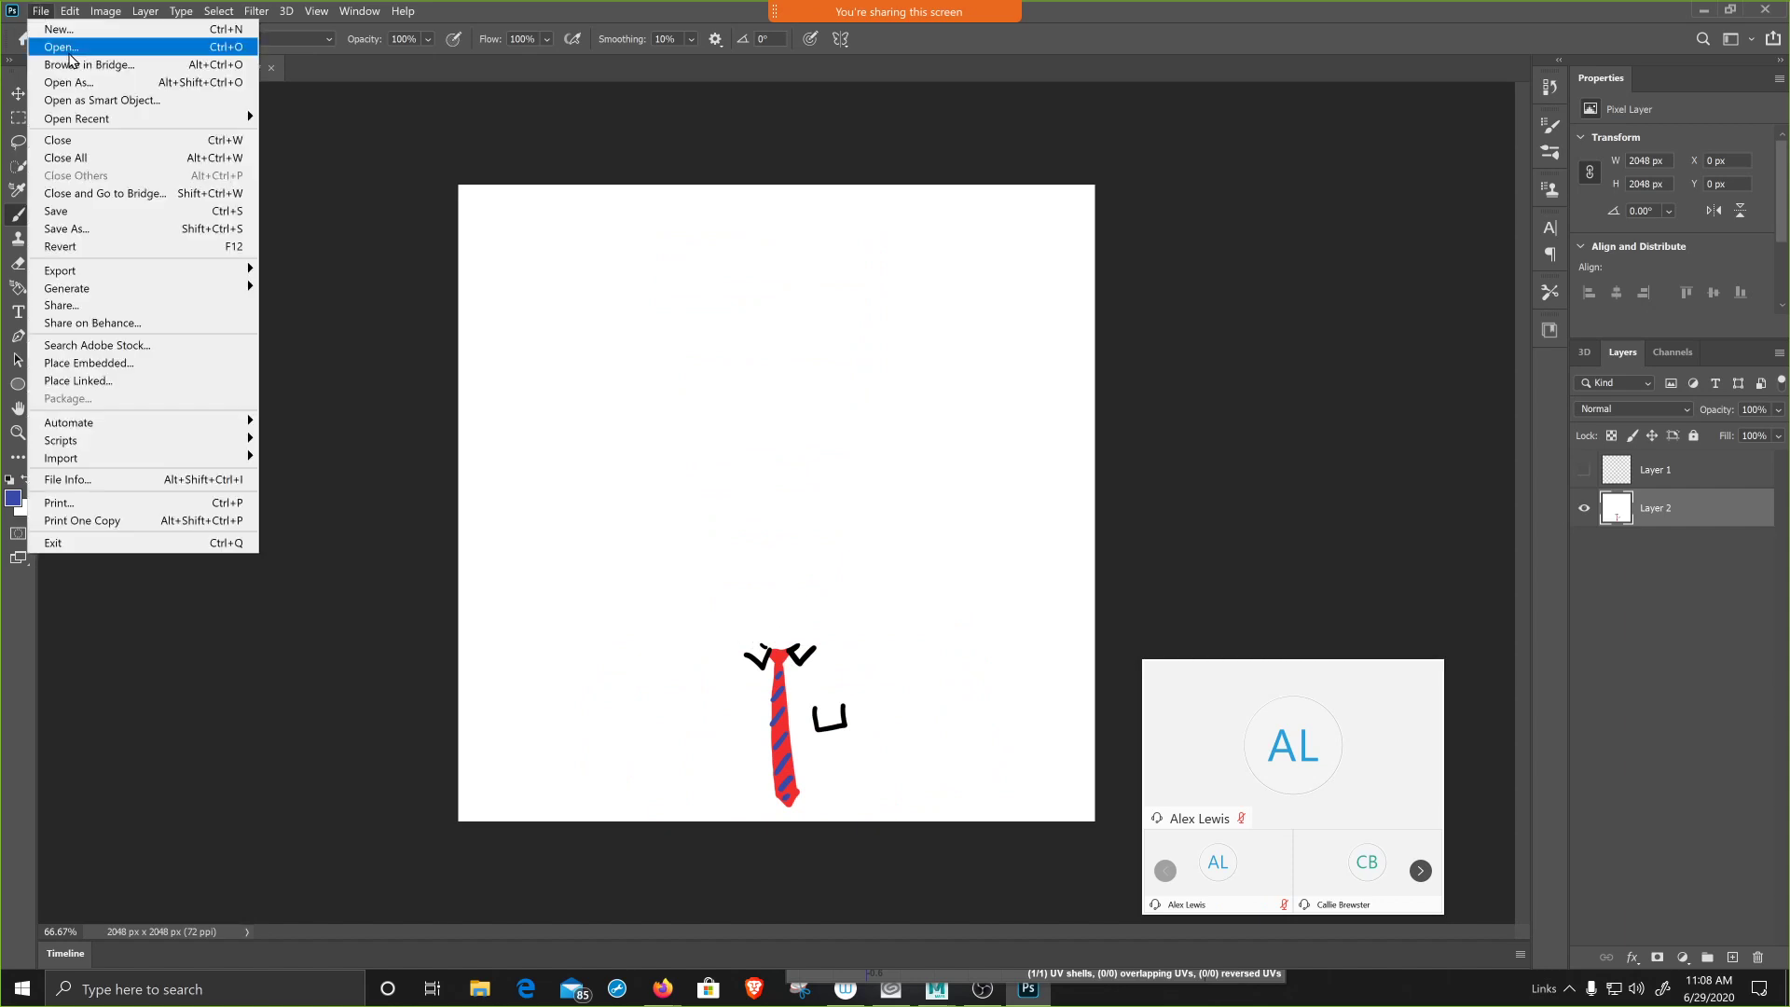
- Switch to Maya and change the torso from UV selection to face selection
click(928, 992)
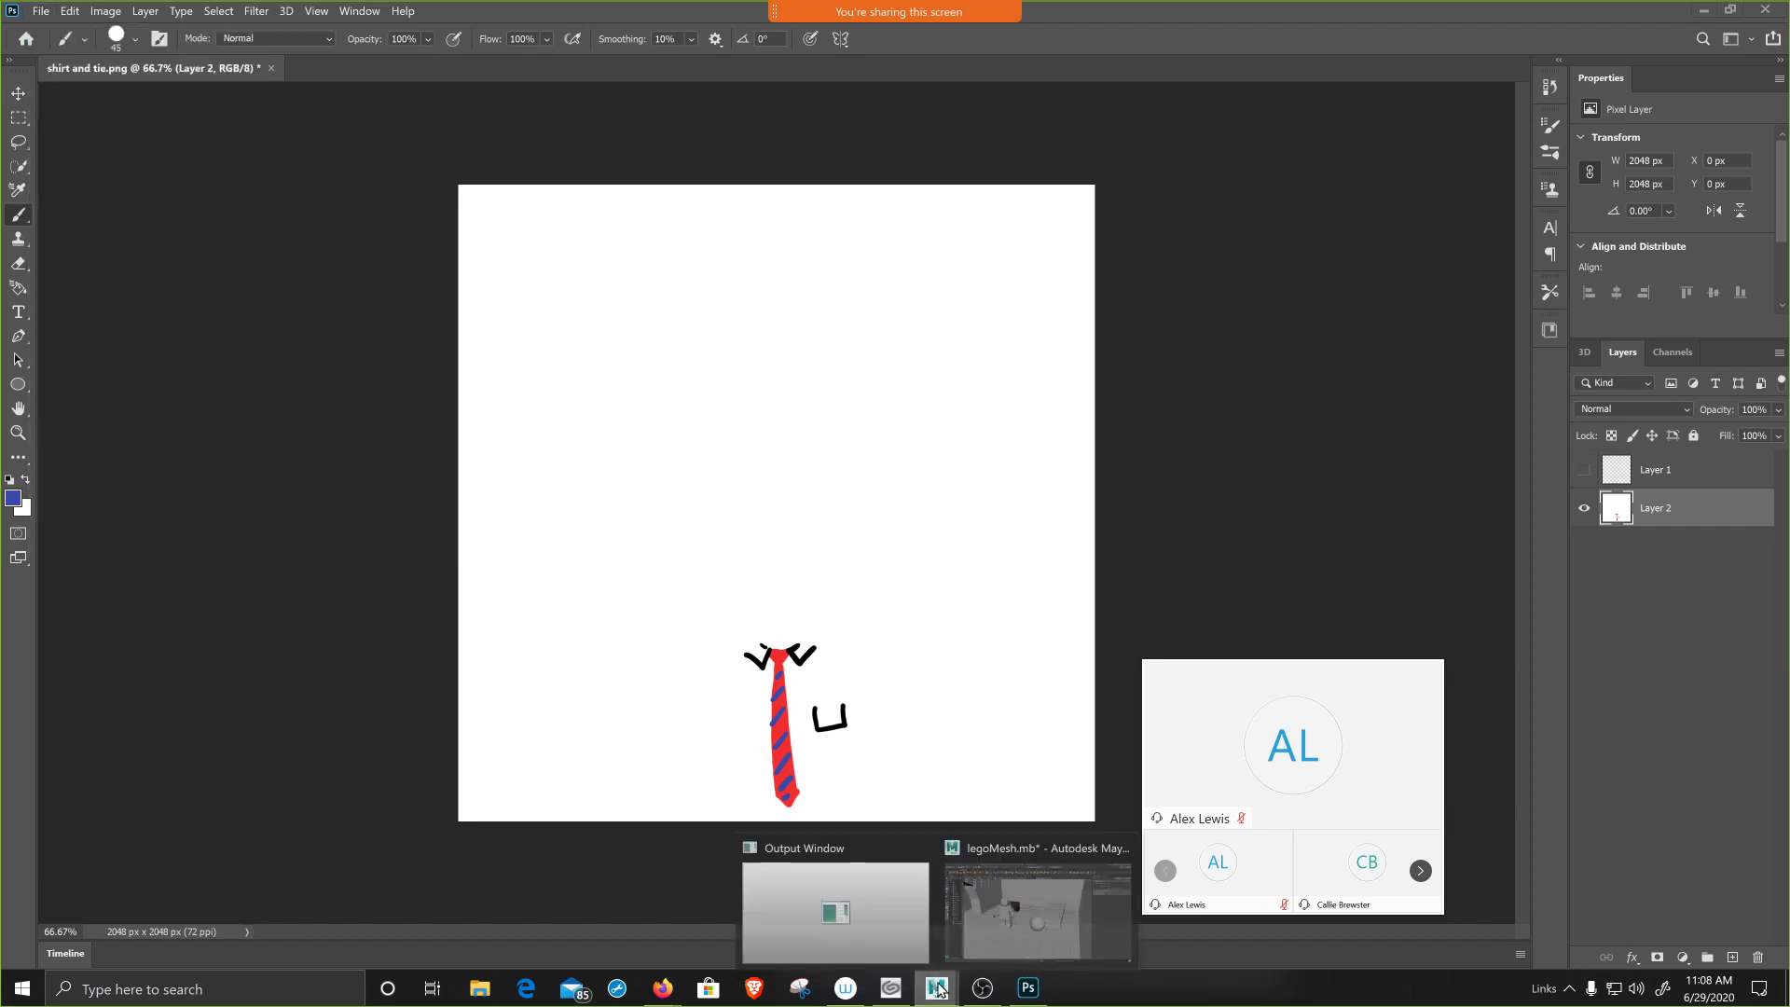
click(990, 926)
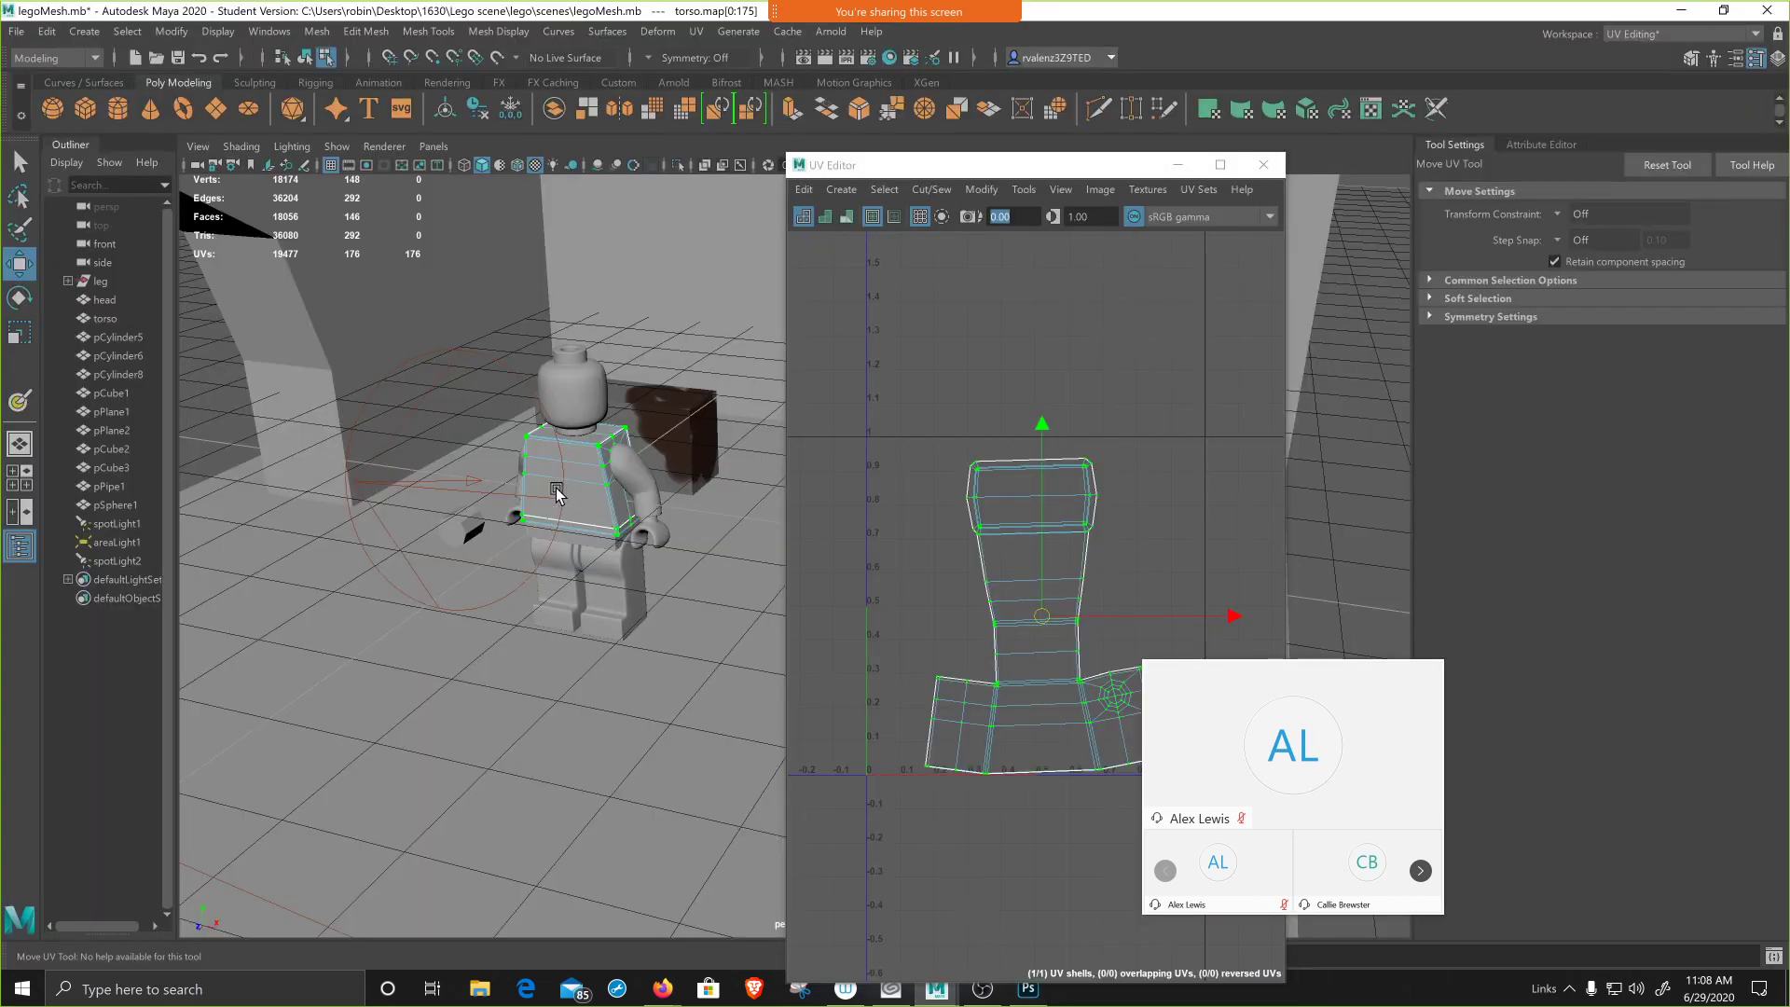
key(q)
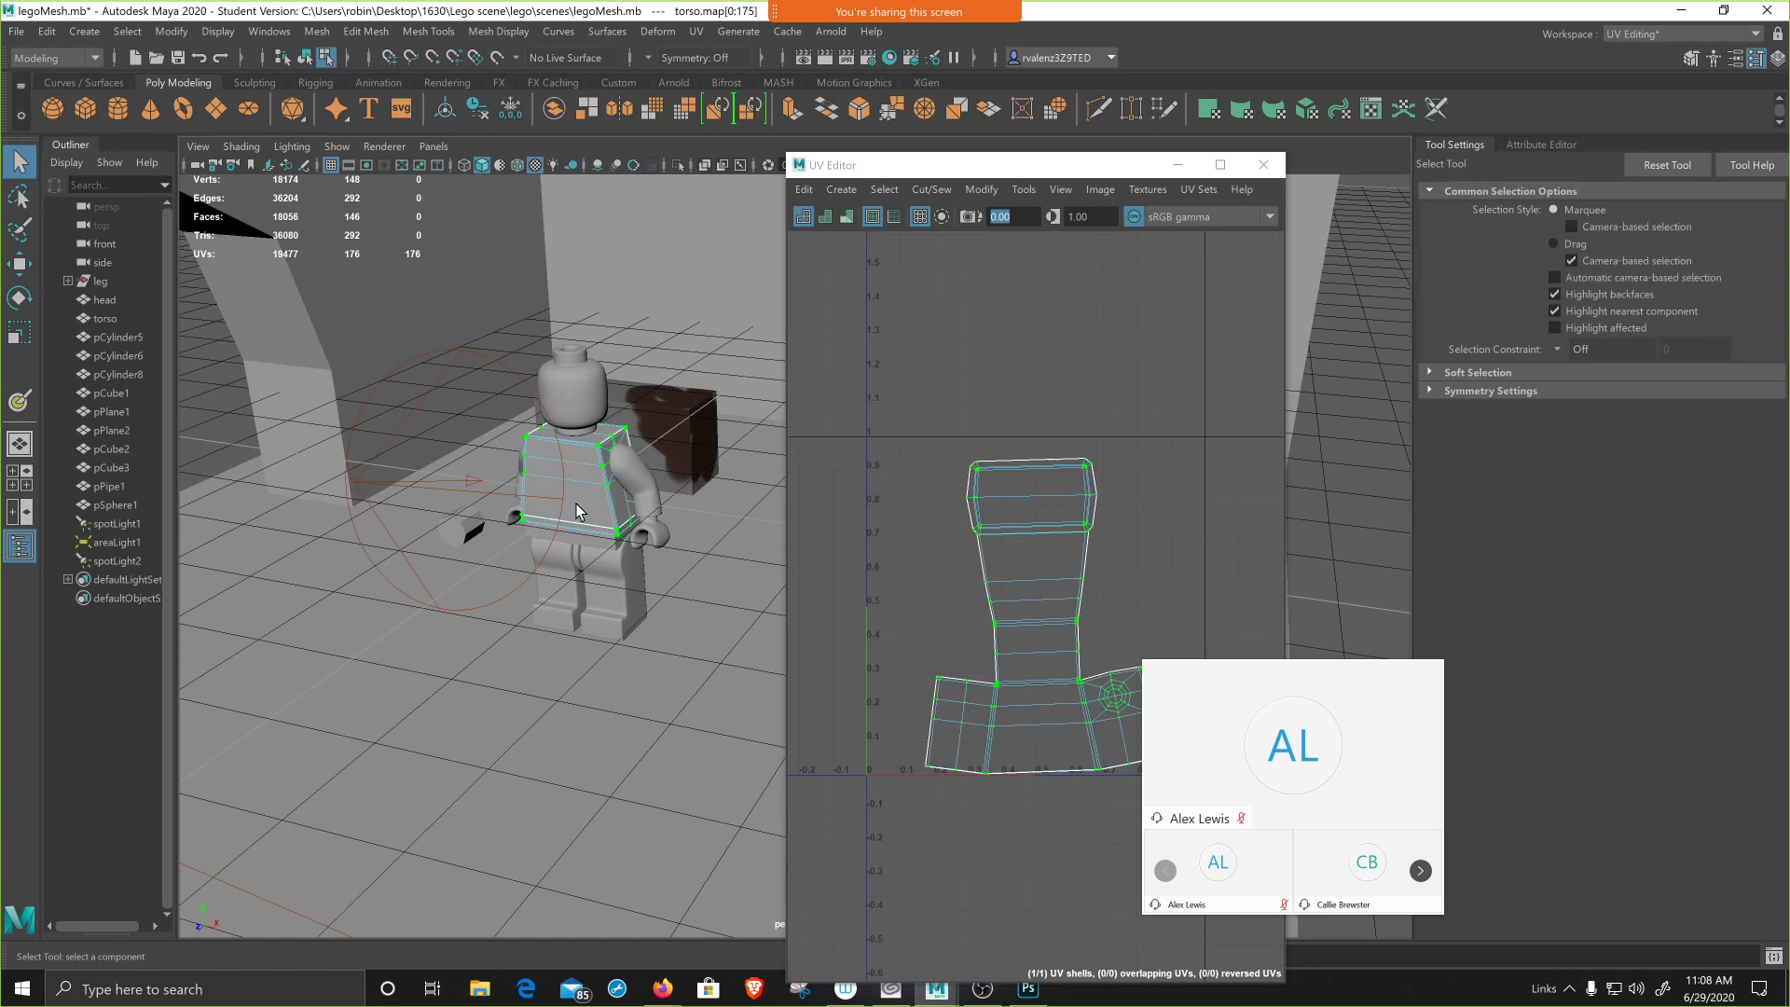
right_drag(576, 504, 578, 550)
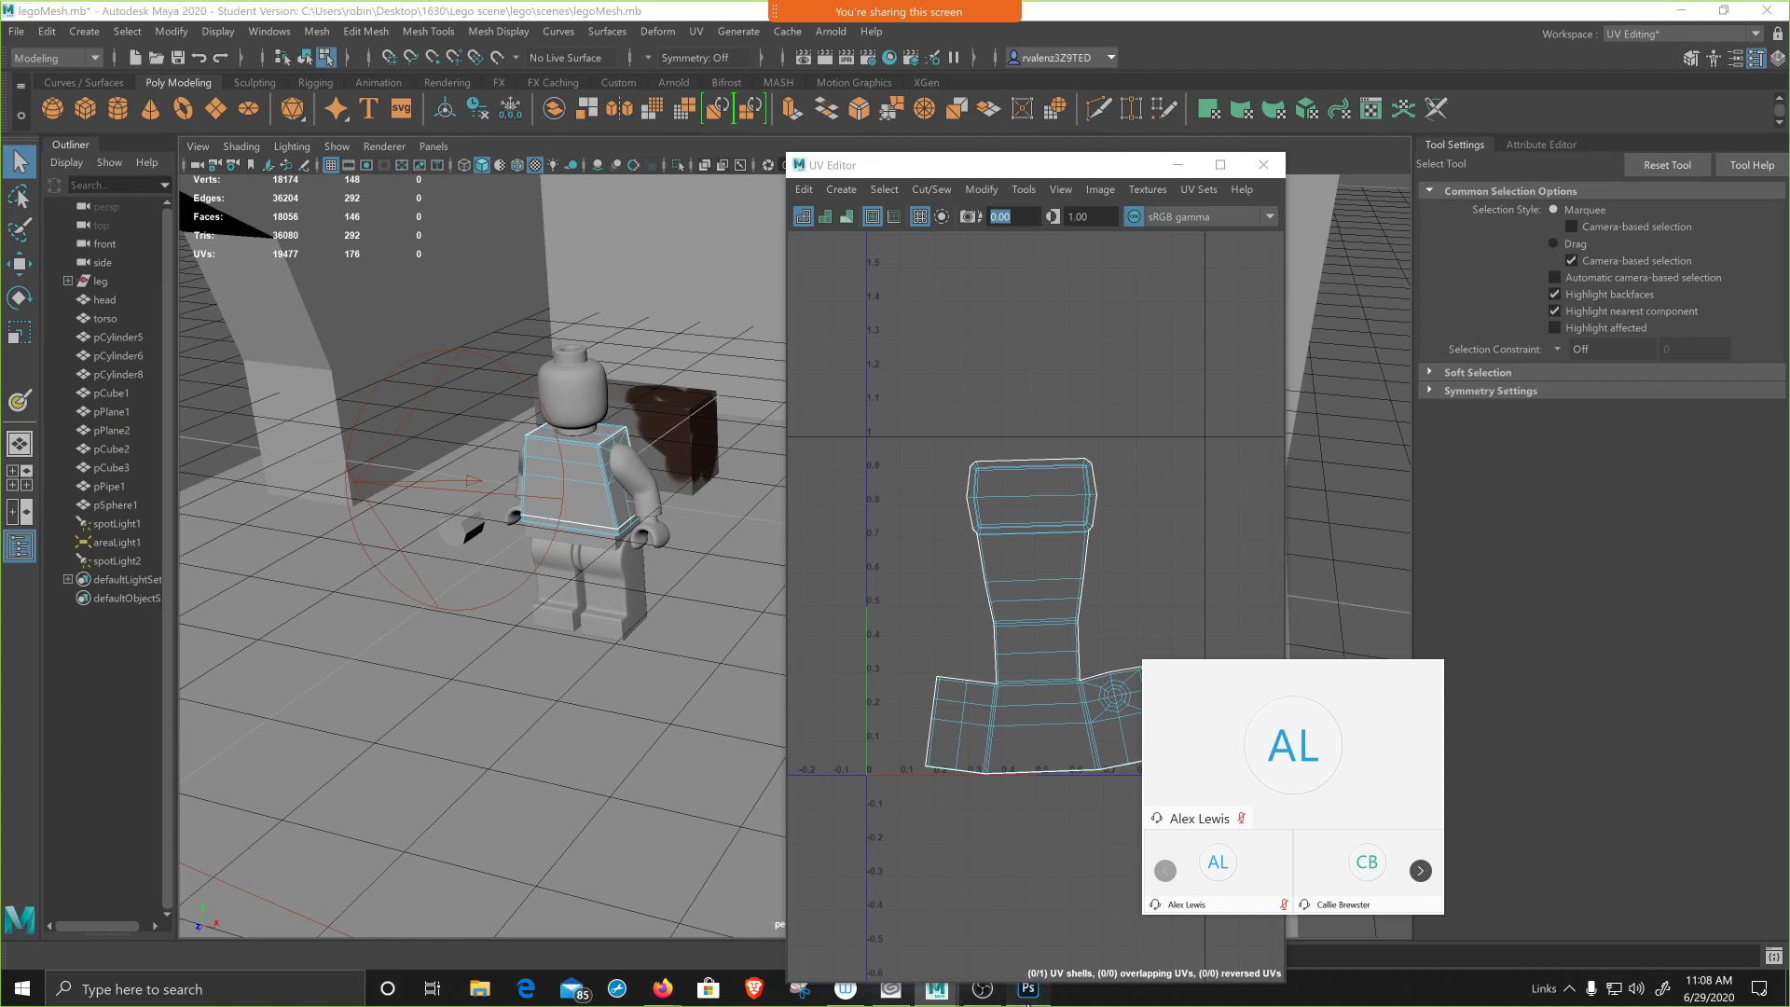
- Switch to Photoshop and save the painted texture as a JPEG named "shirt and tie" in the 1630 folder at Maximum quality 12
click(1028, 989)
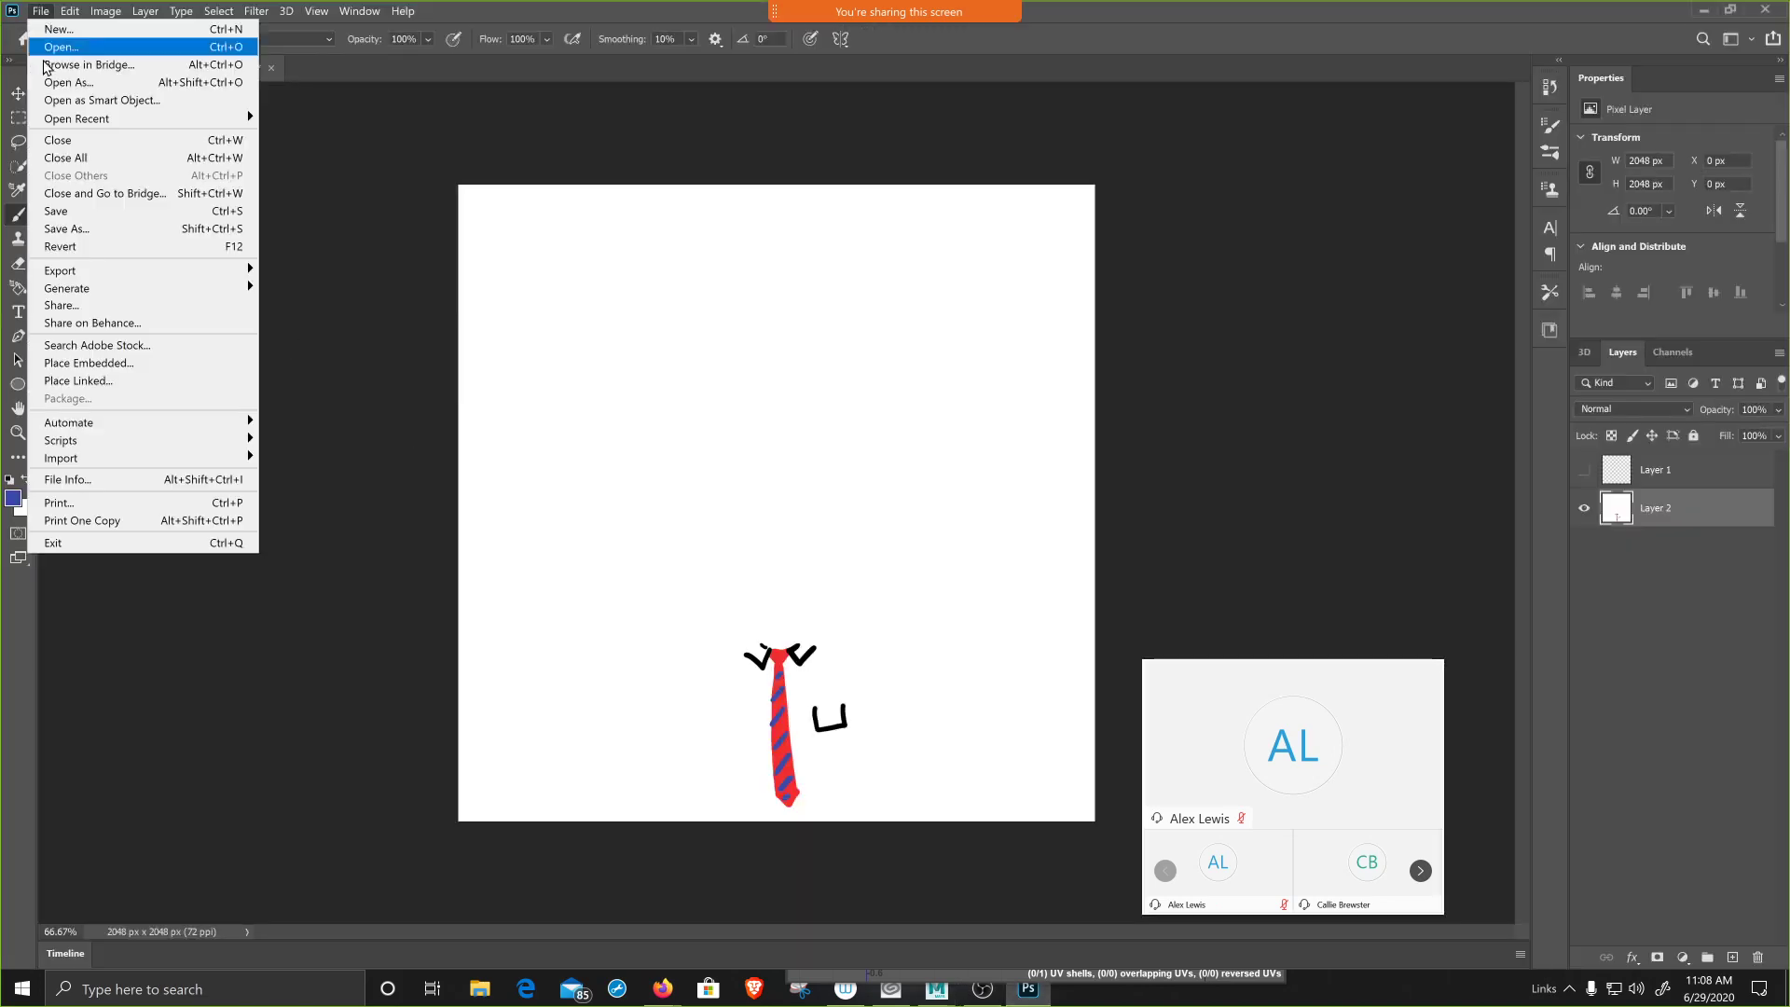
click(41, 11)
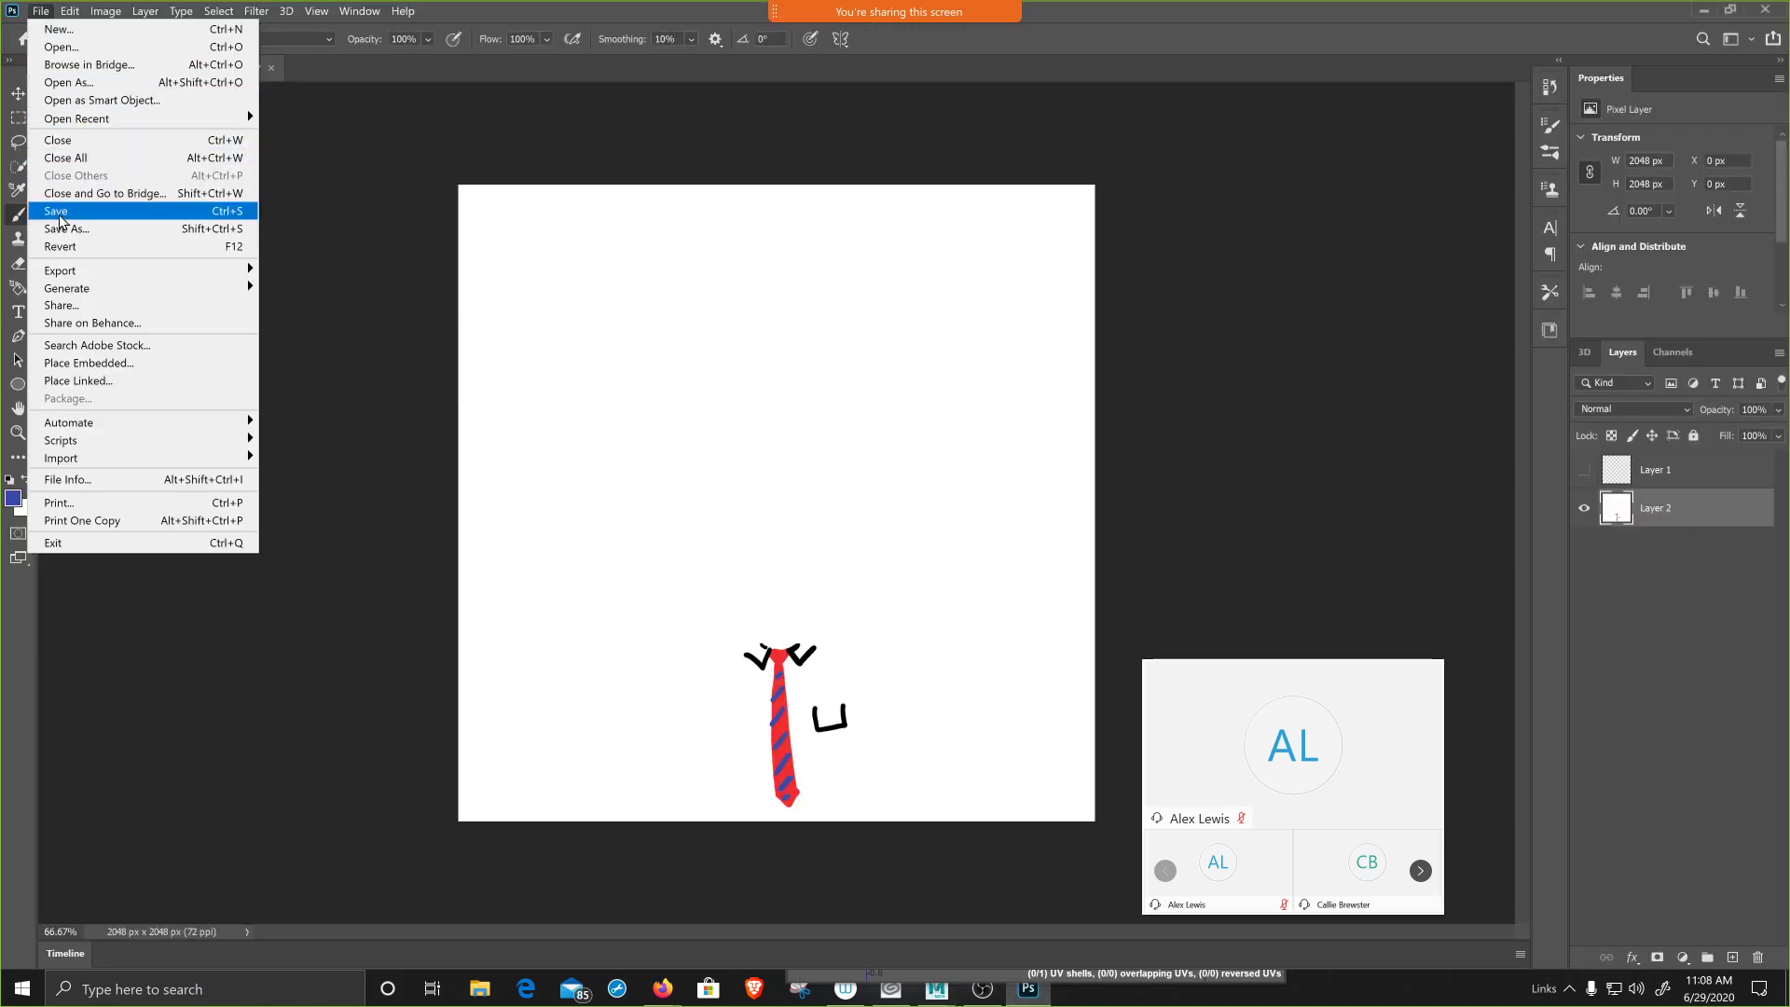
click(58, 213)
click(706, 547)
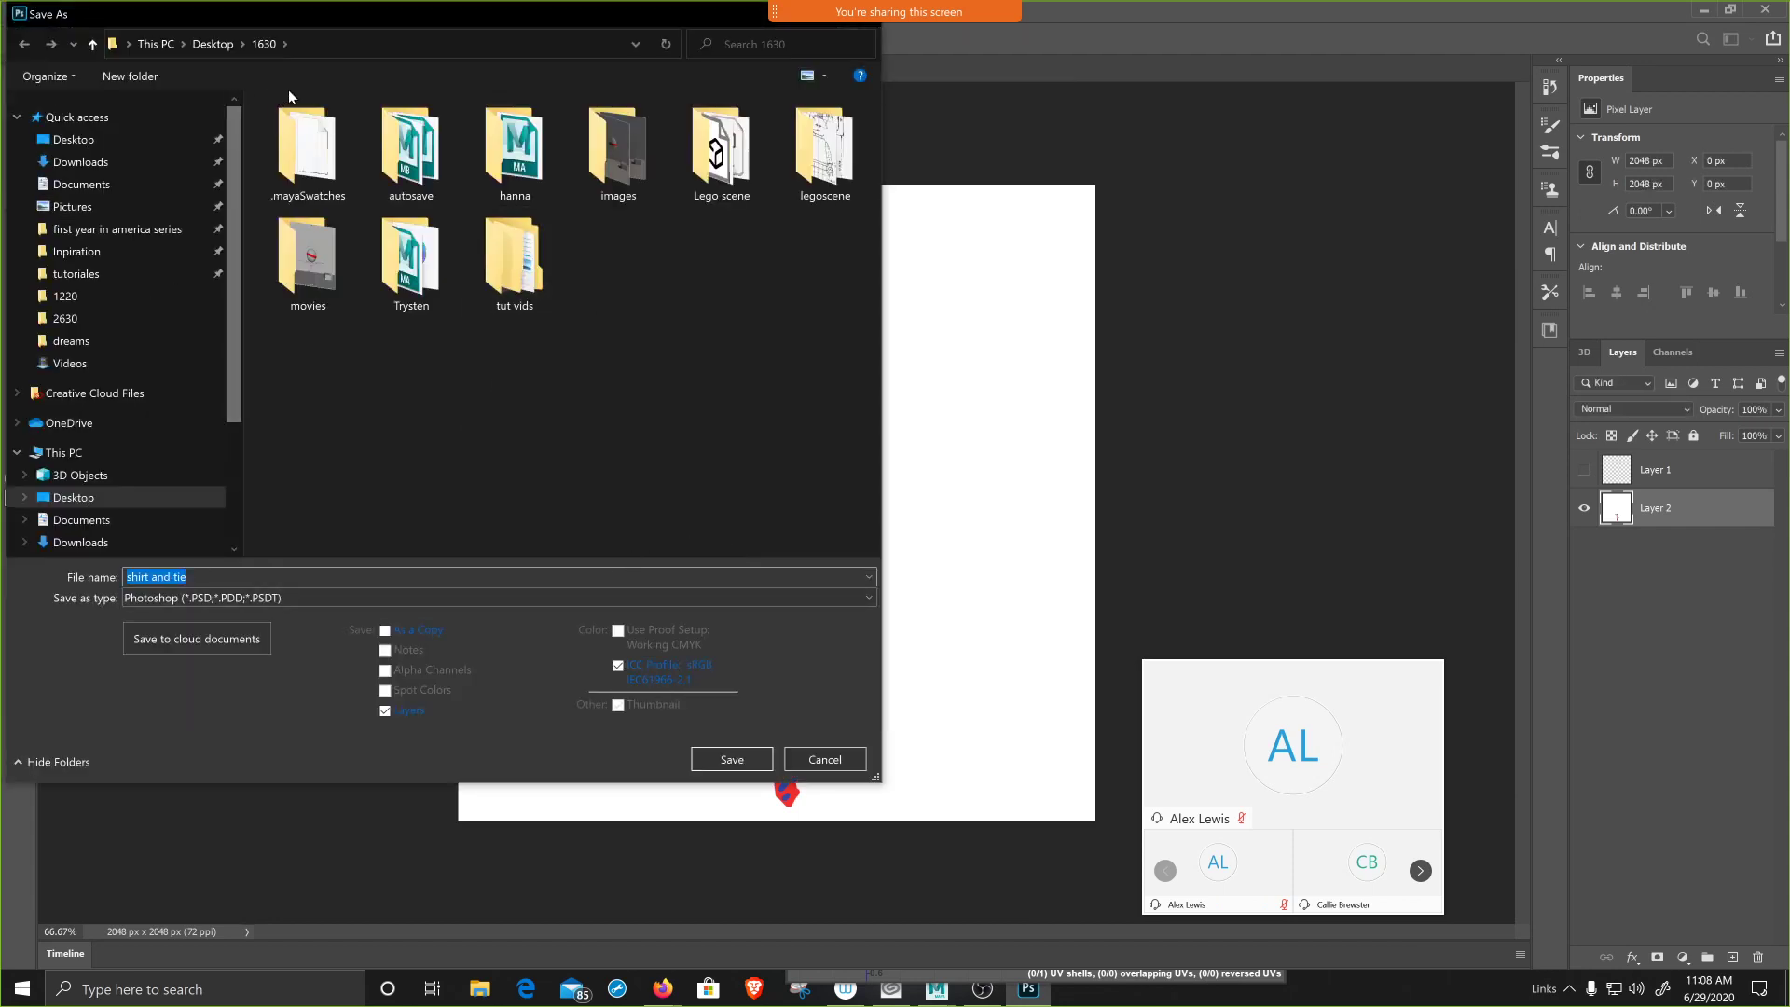
click(246, 602)
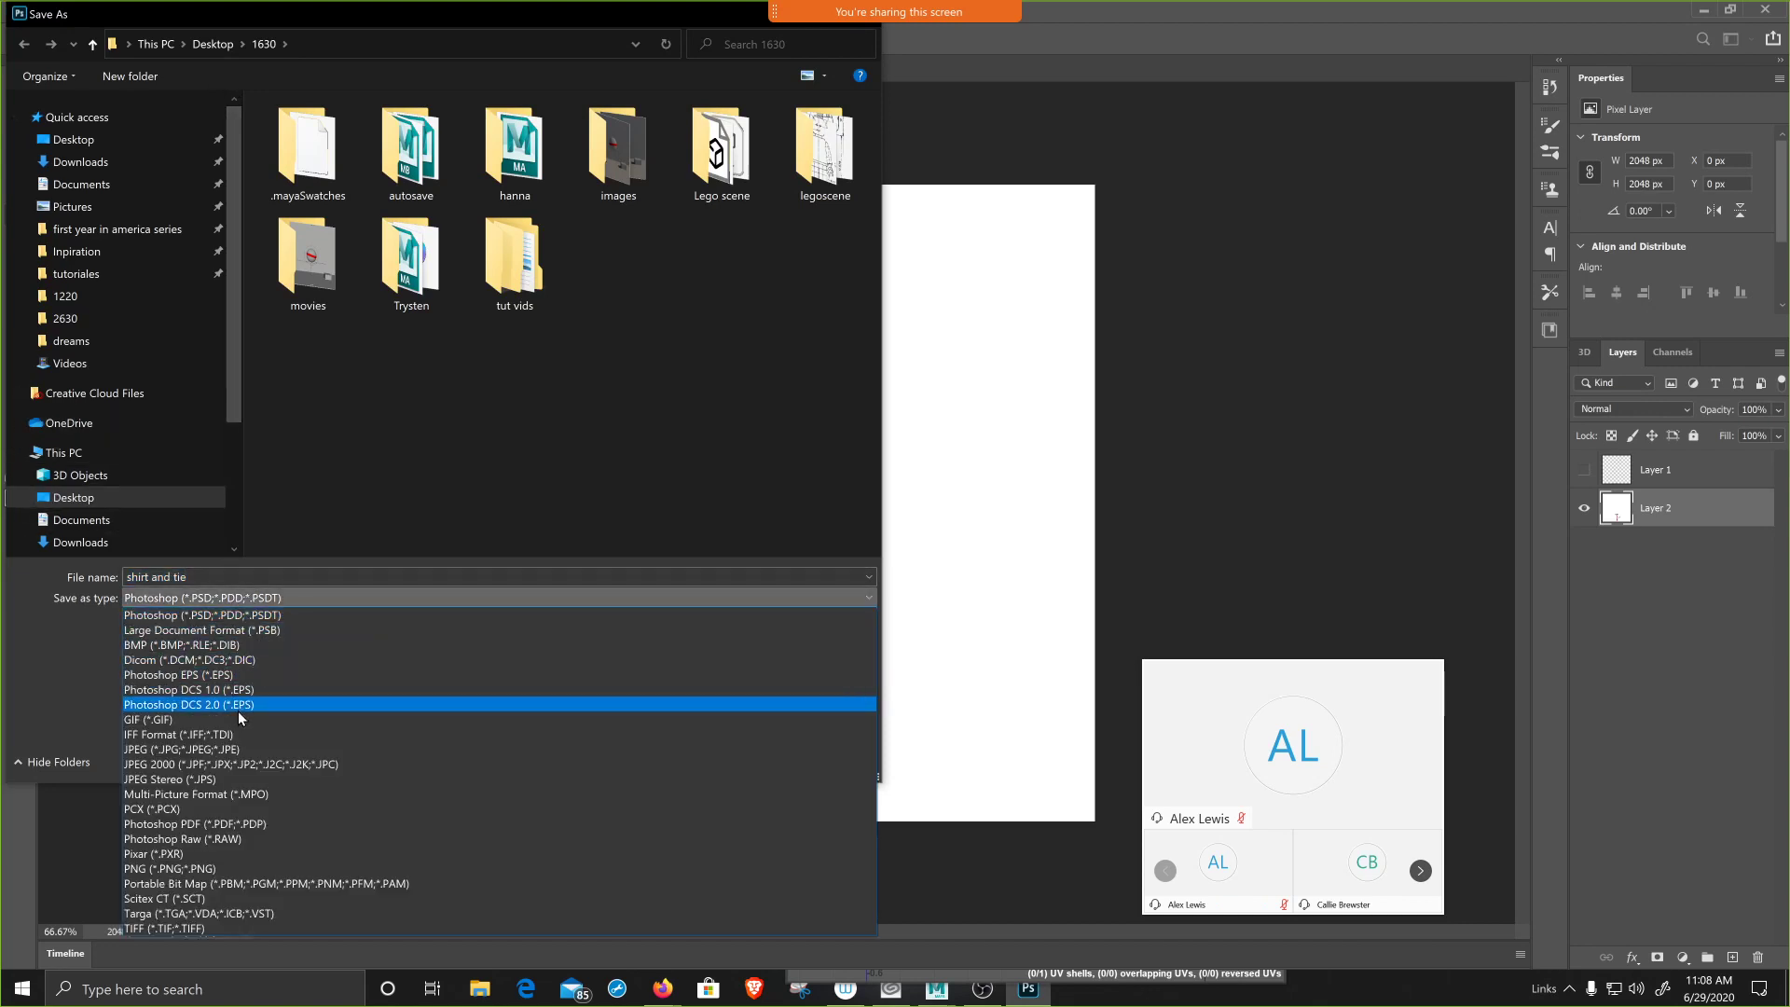
click(239, 750)
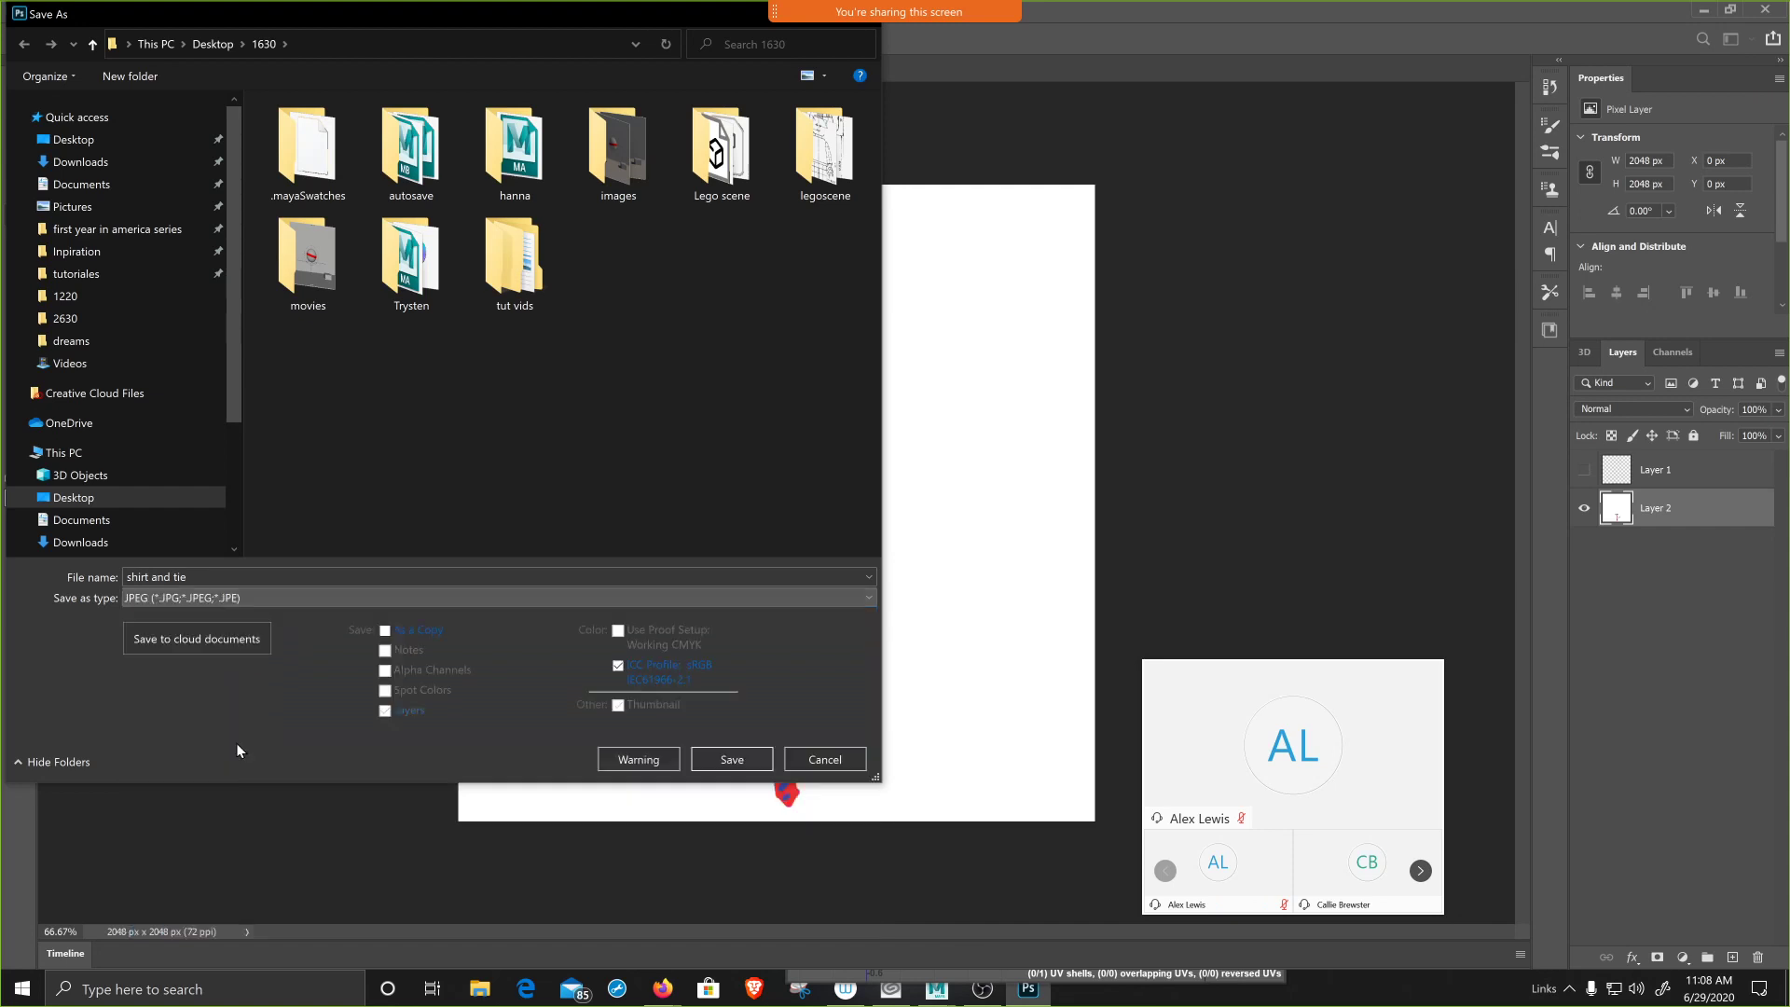
click(714, 759)
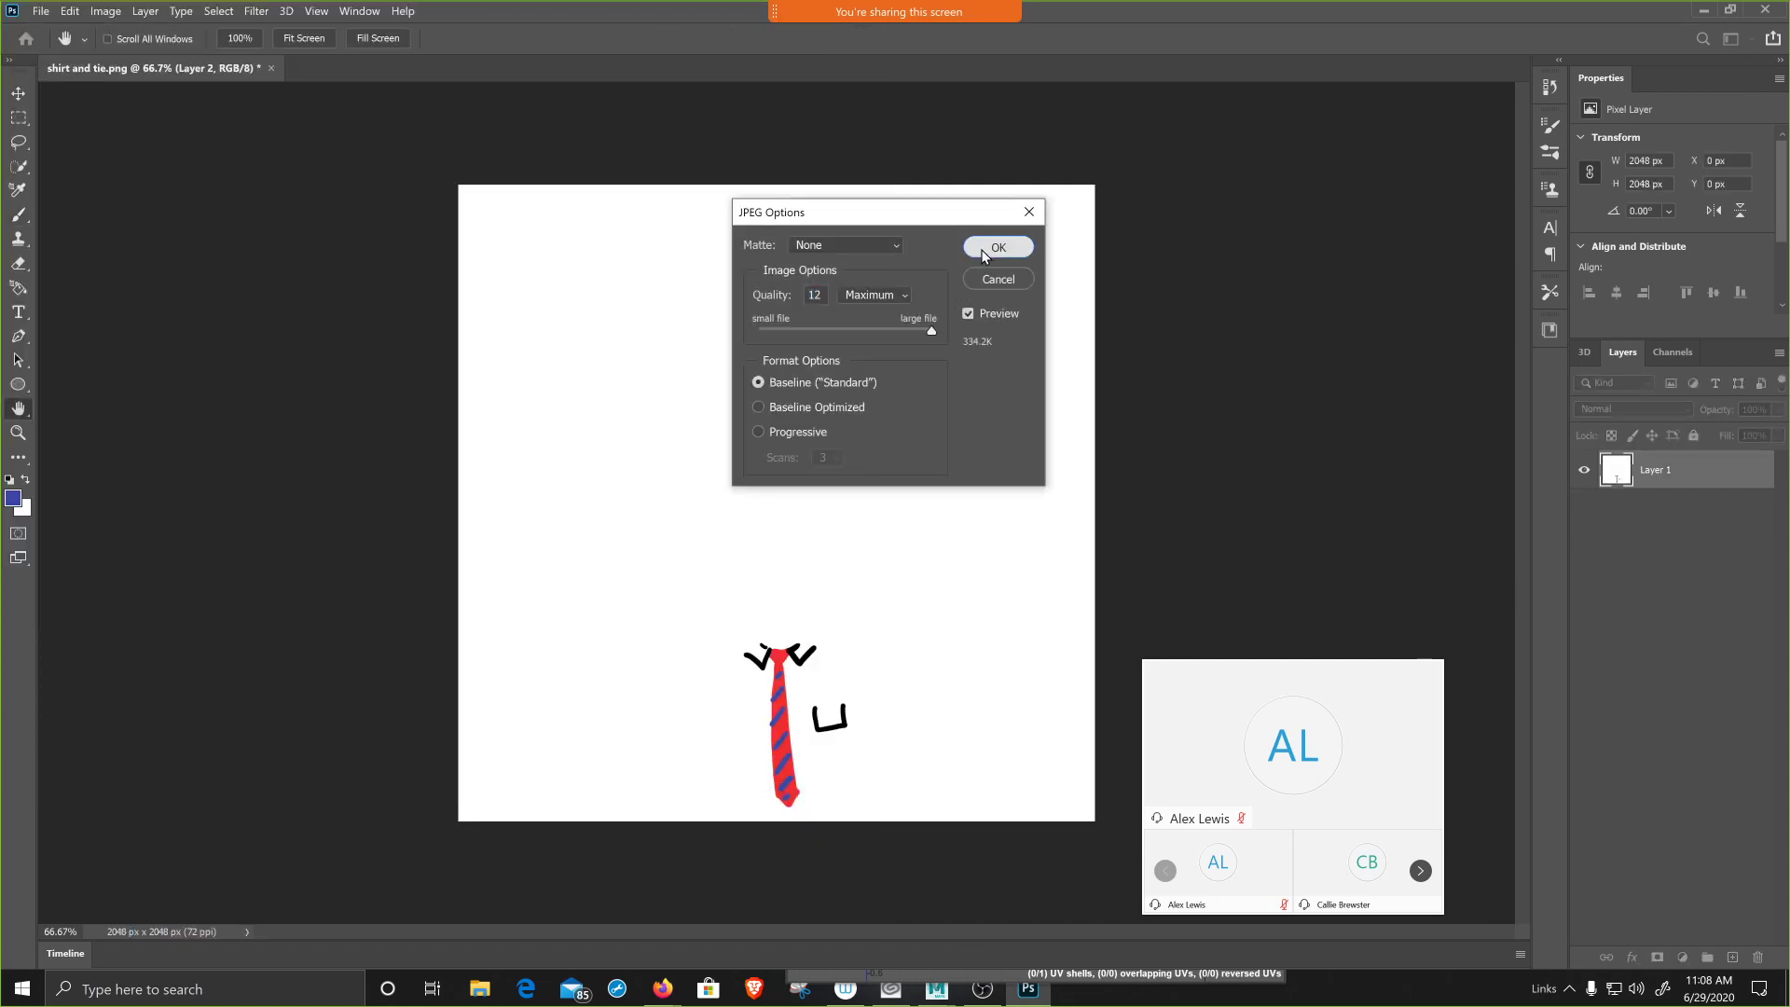
click(996, 247)
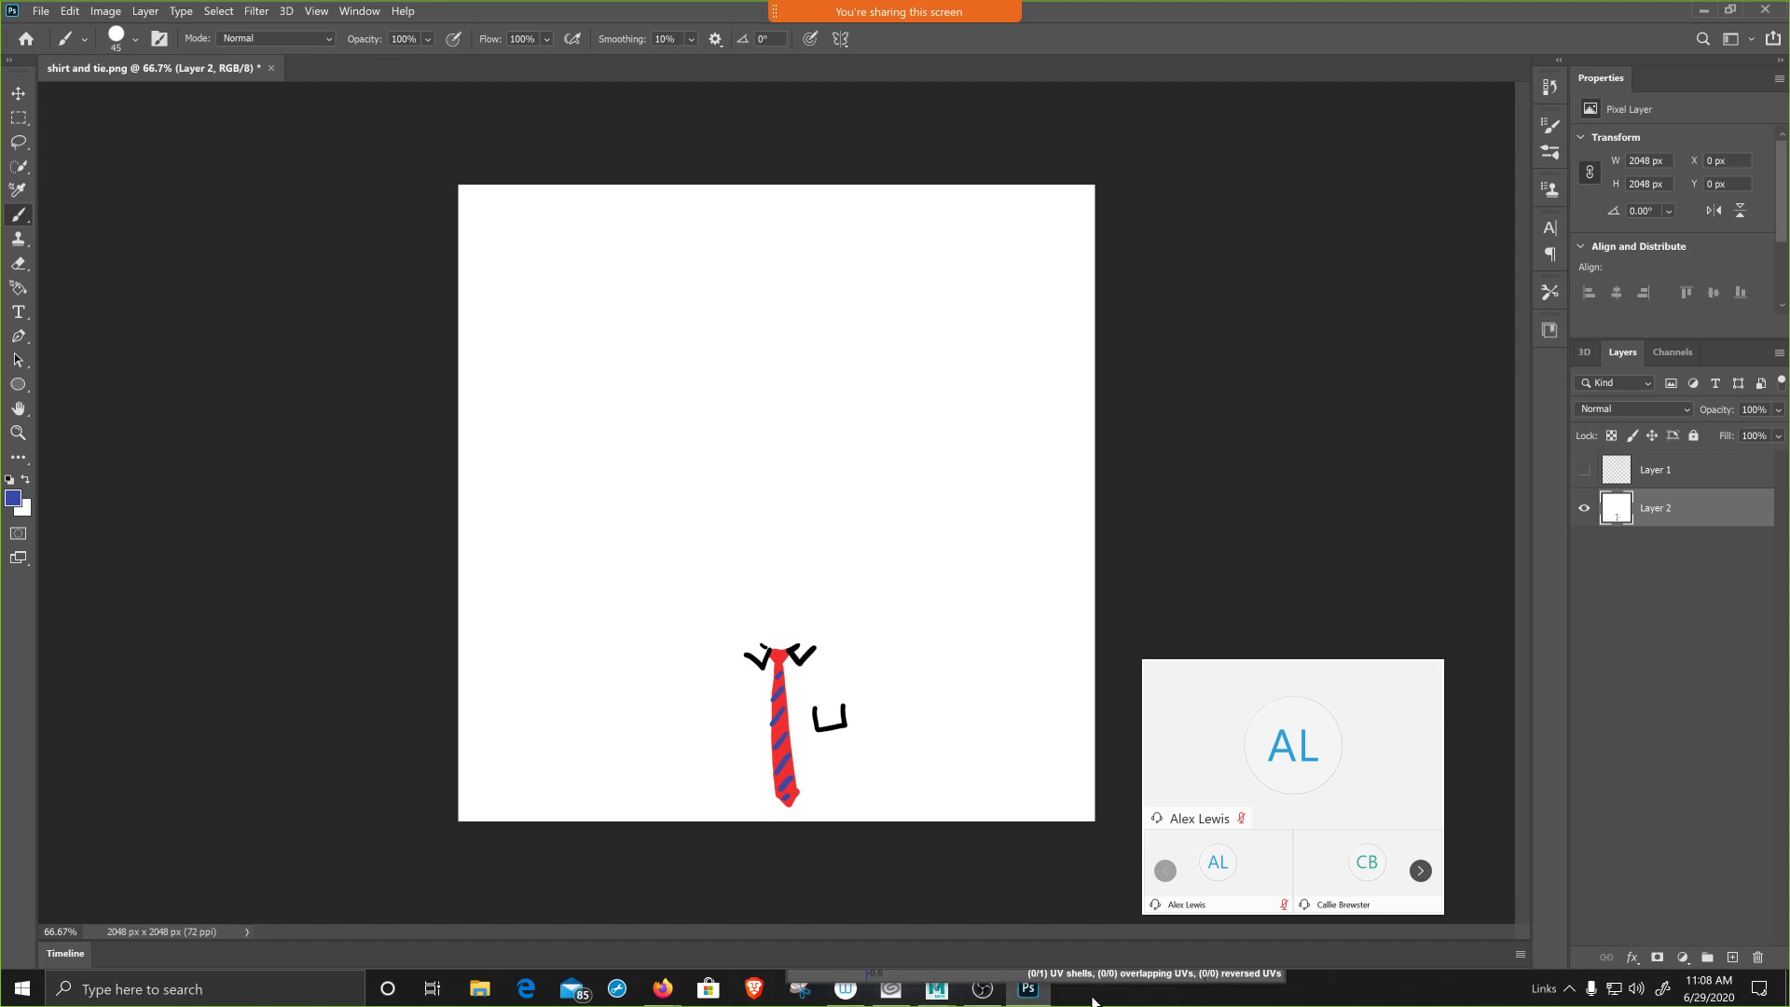
- Switch back to the legoMesh scene in Maya and close the UV Editor
mouse_move(937, 987)
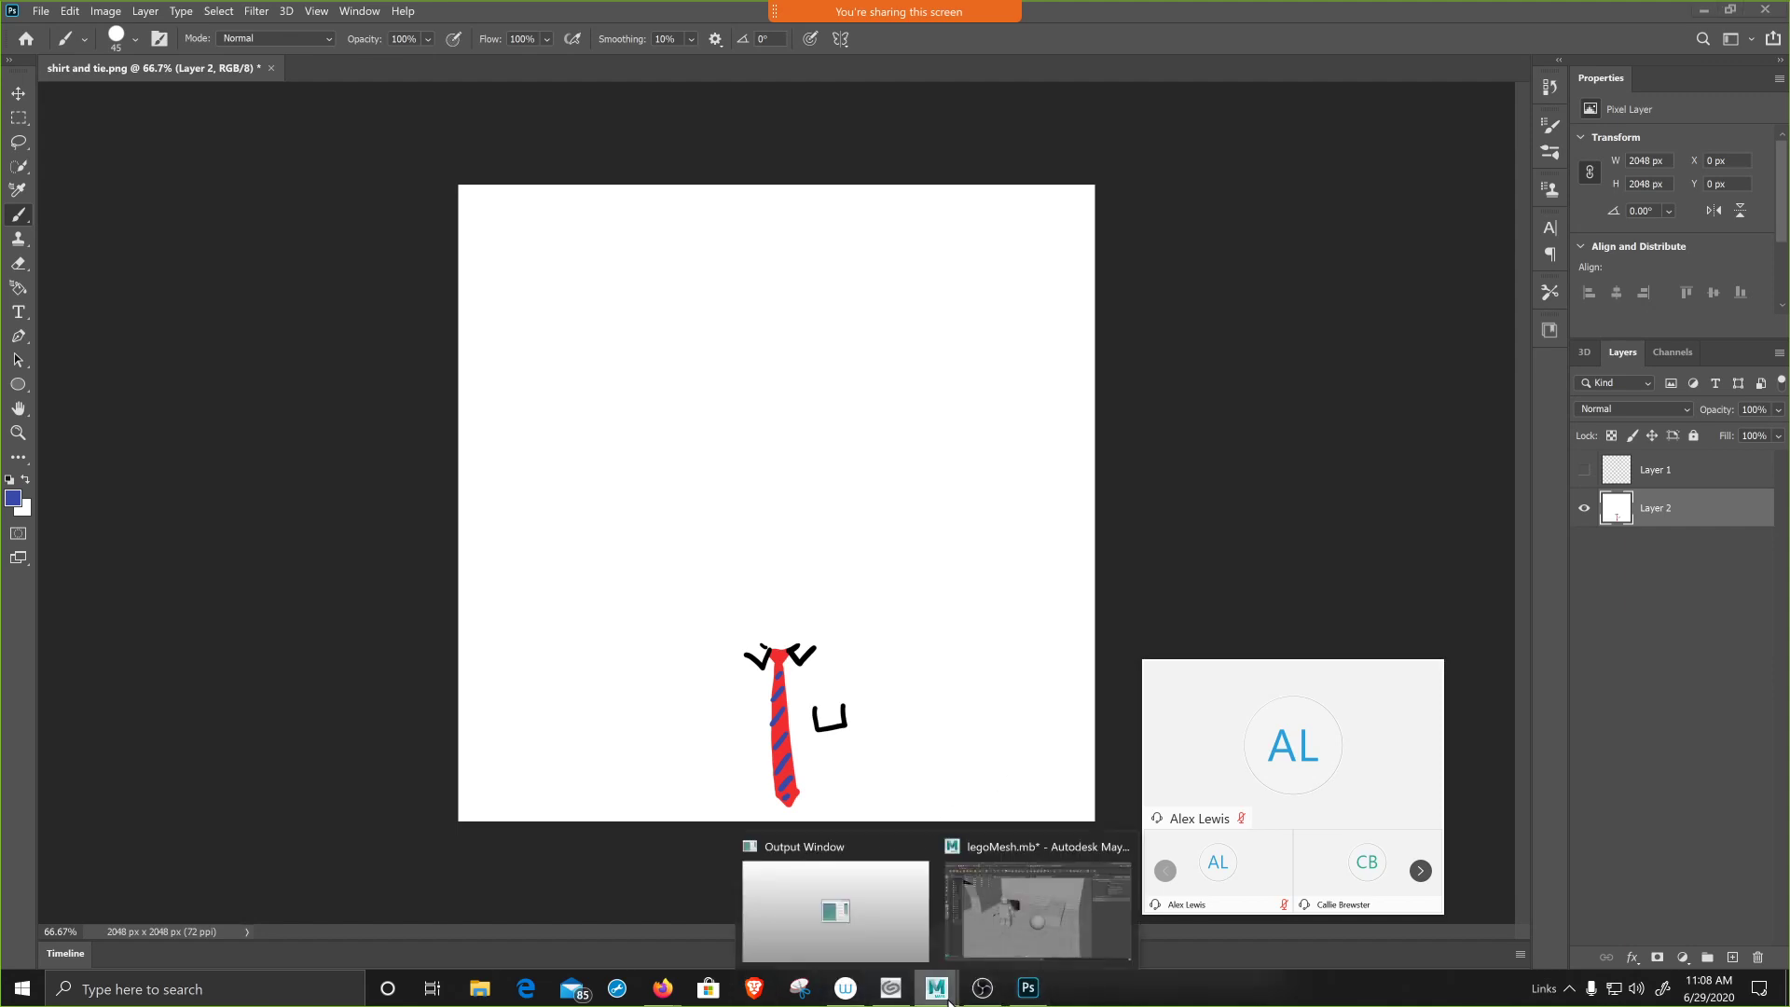
click(989, 914)
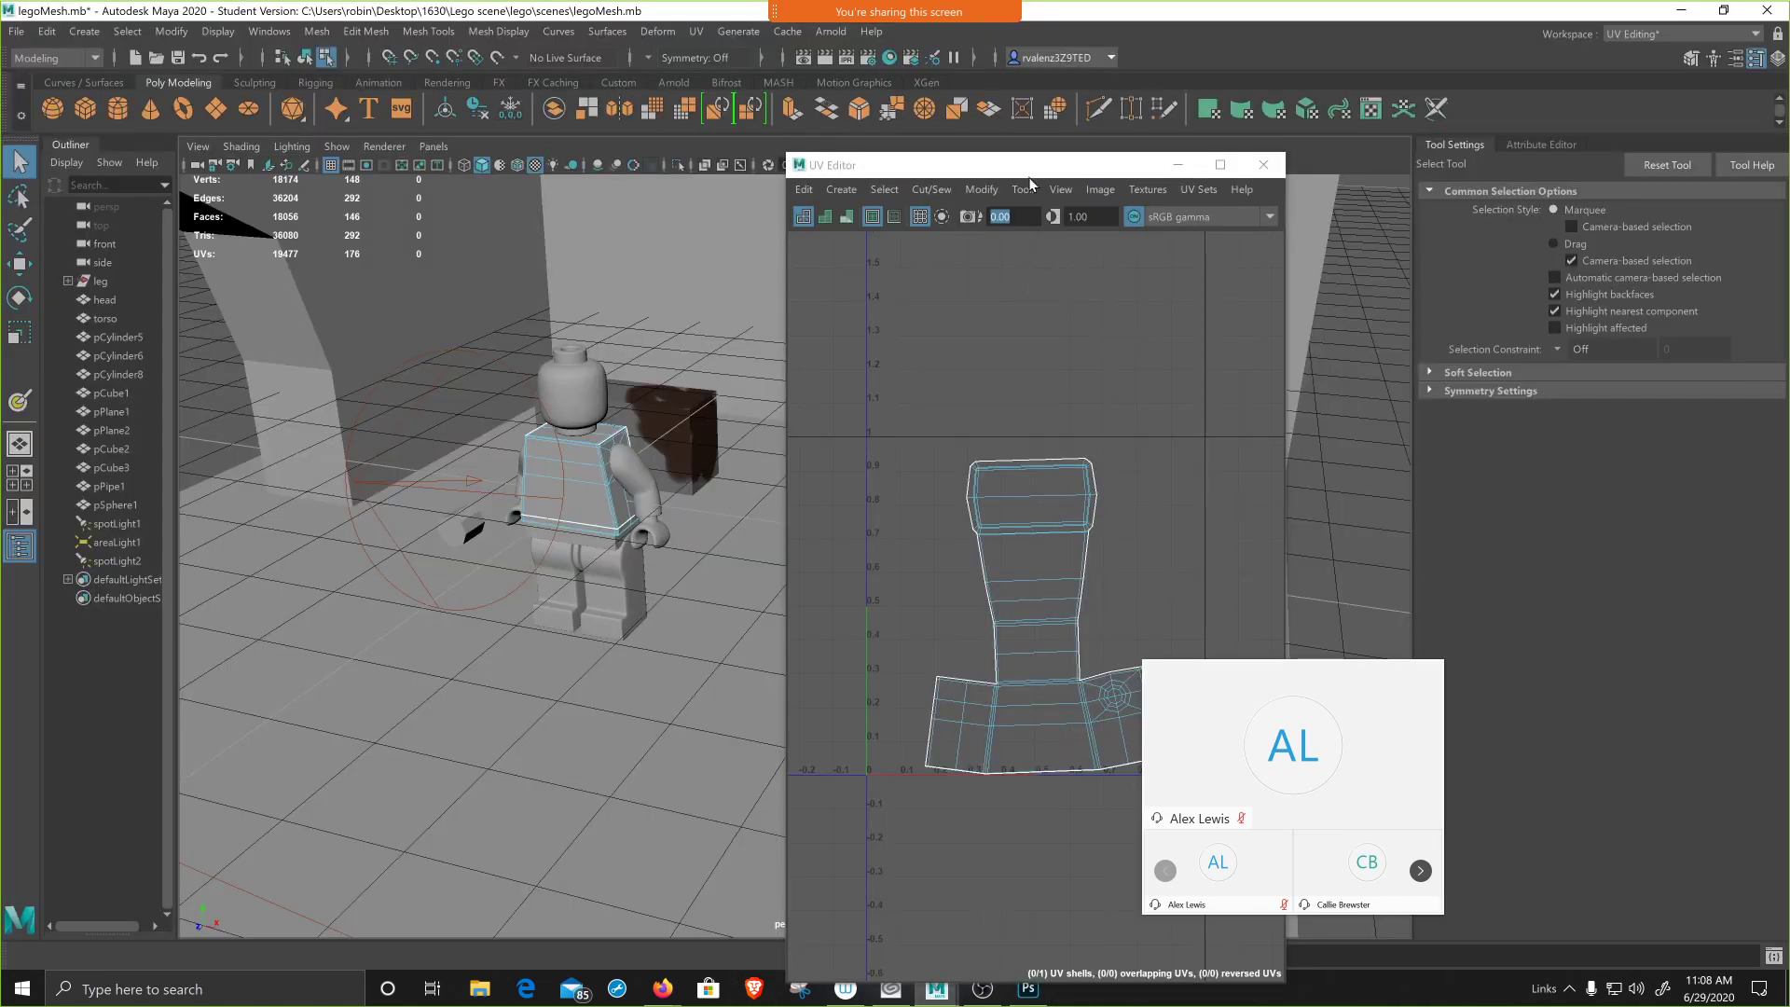
drag(1026, 170, 1070, 166)
click(1313, 164)
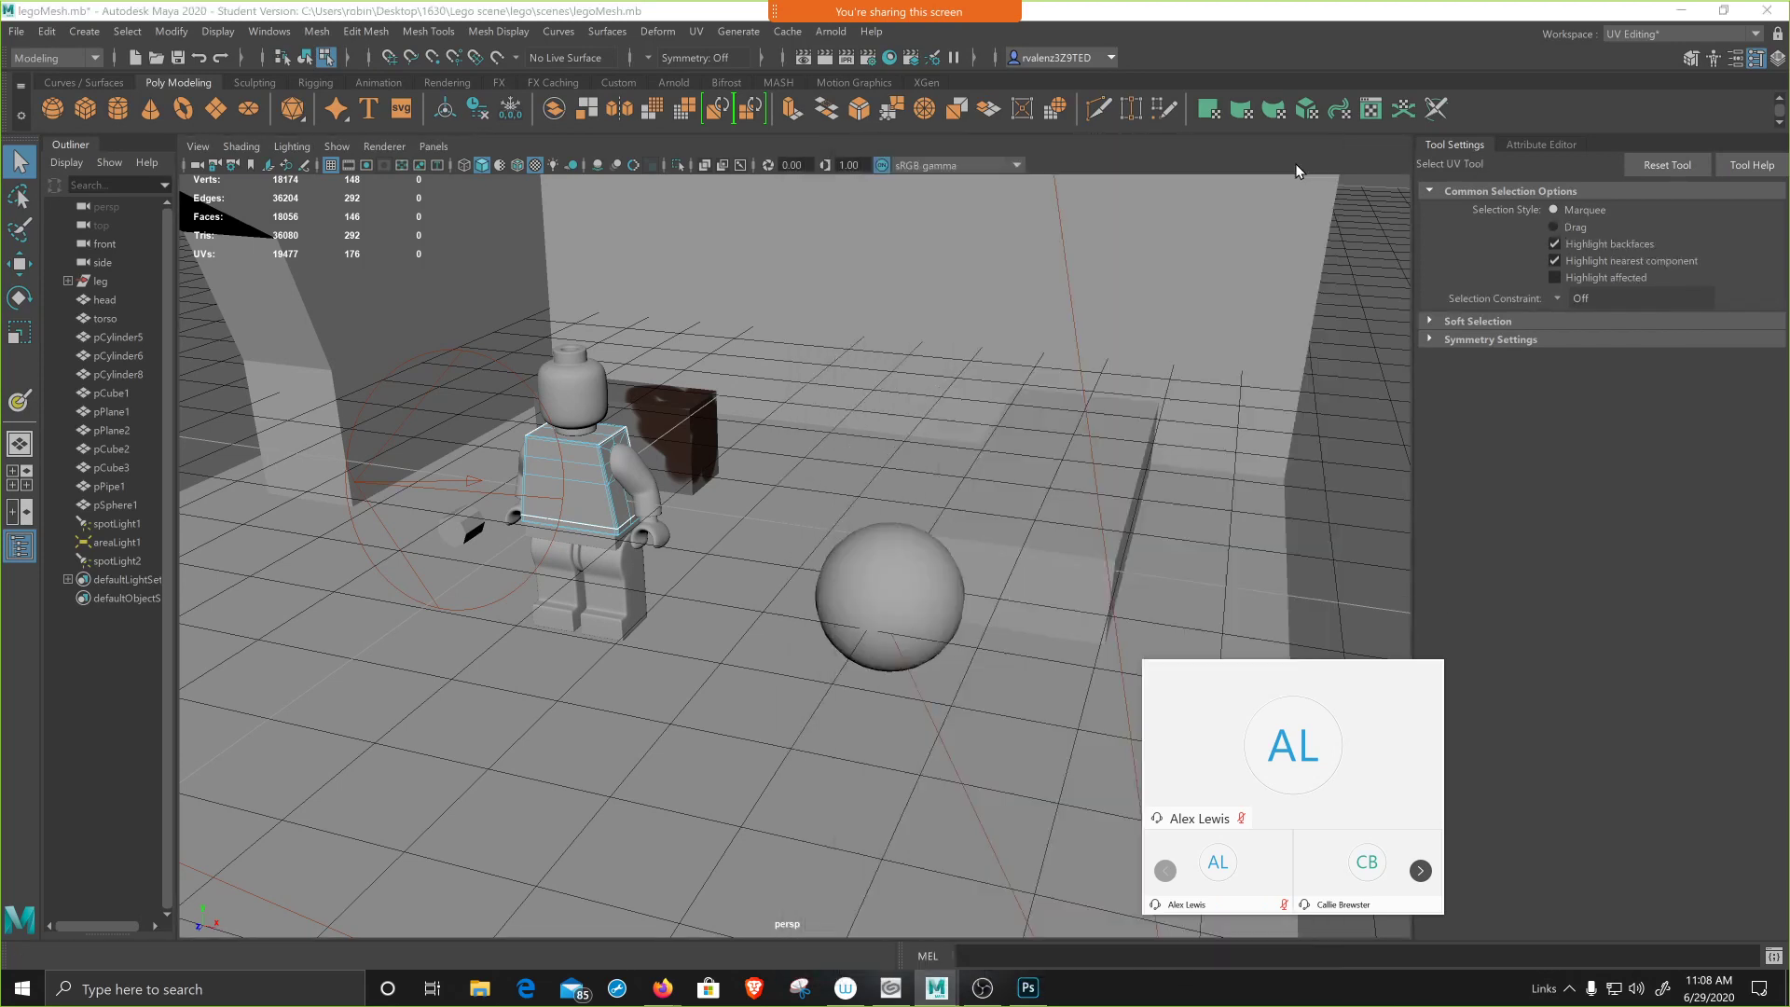
- Assign a new Blinn material to the minifig's torso
mouse_move(585, 474)
right_down()
mouse_move(604, 468)
mouse_move(589, 479)
right_up()
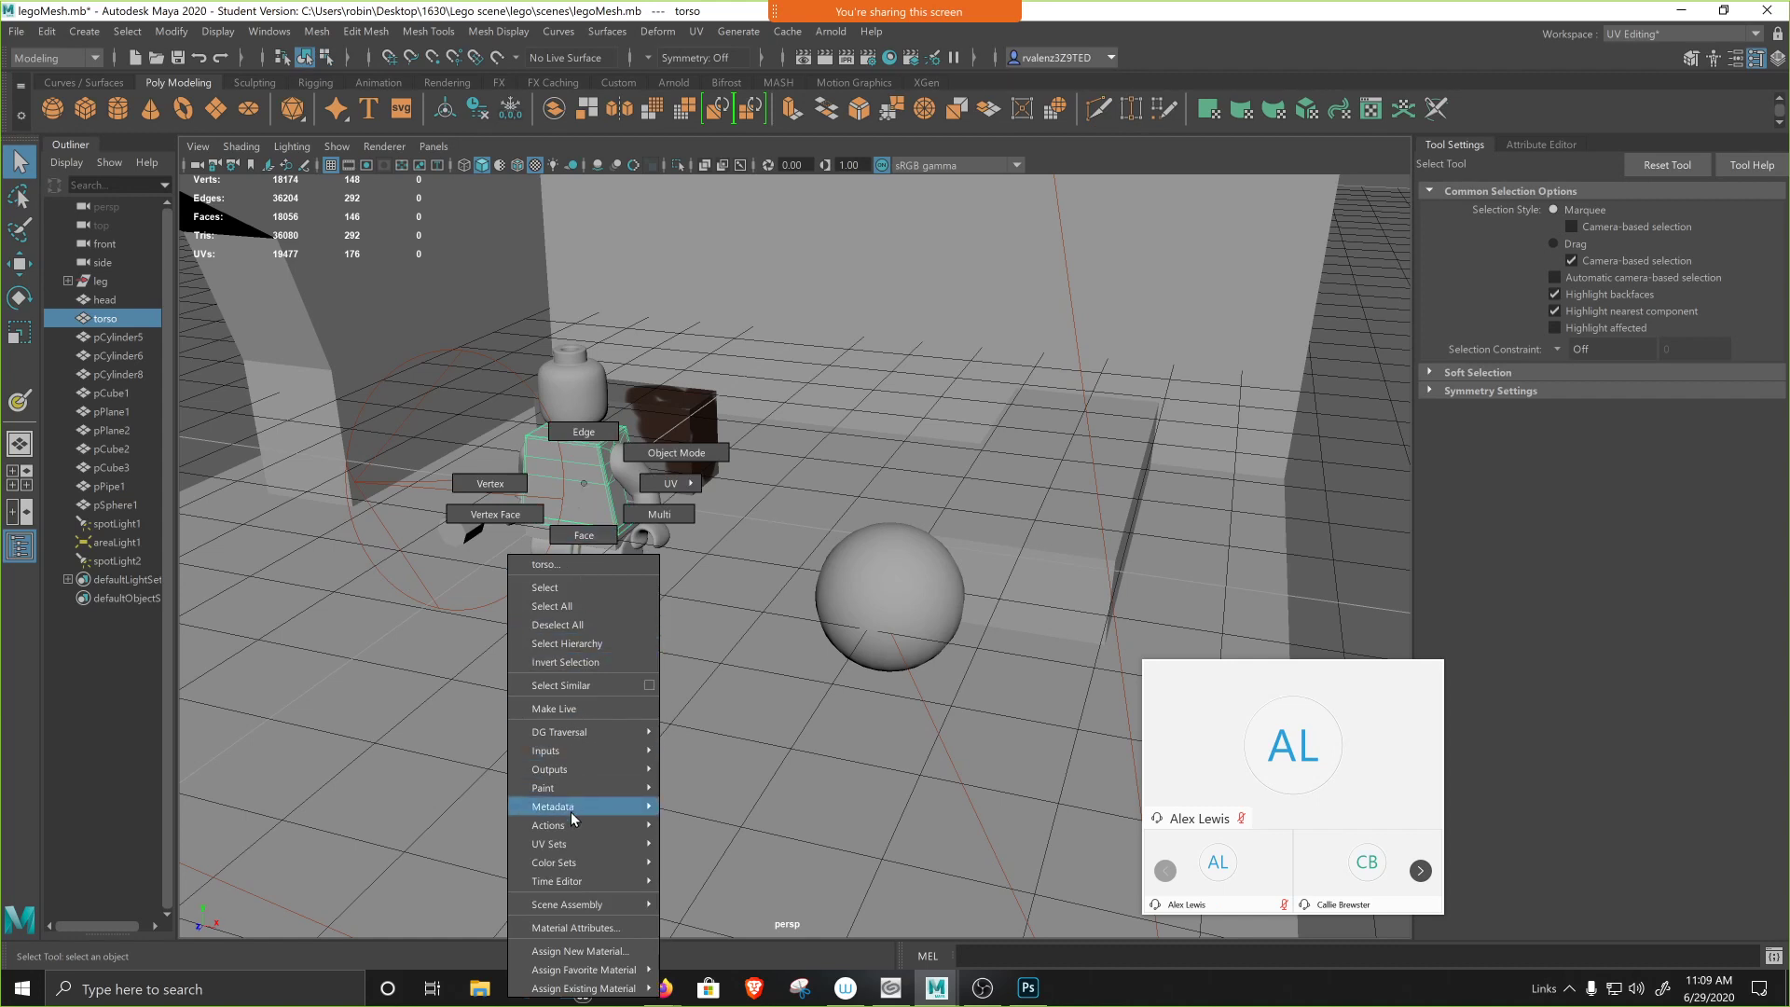
click(578, 951)
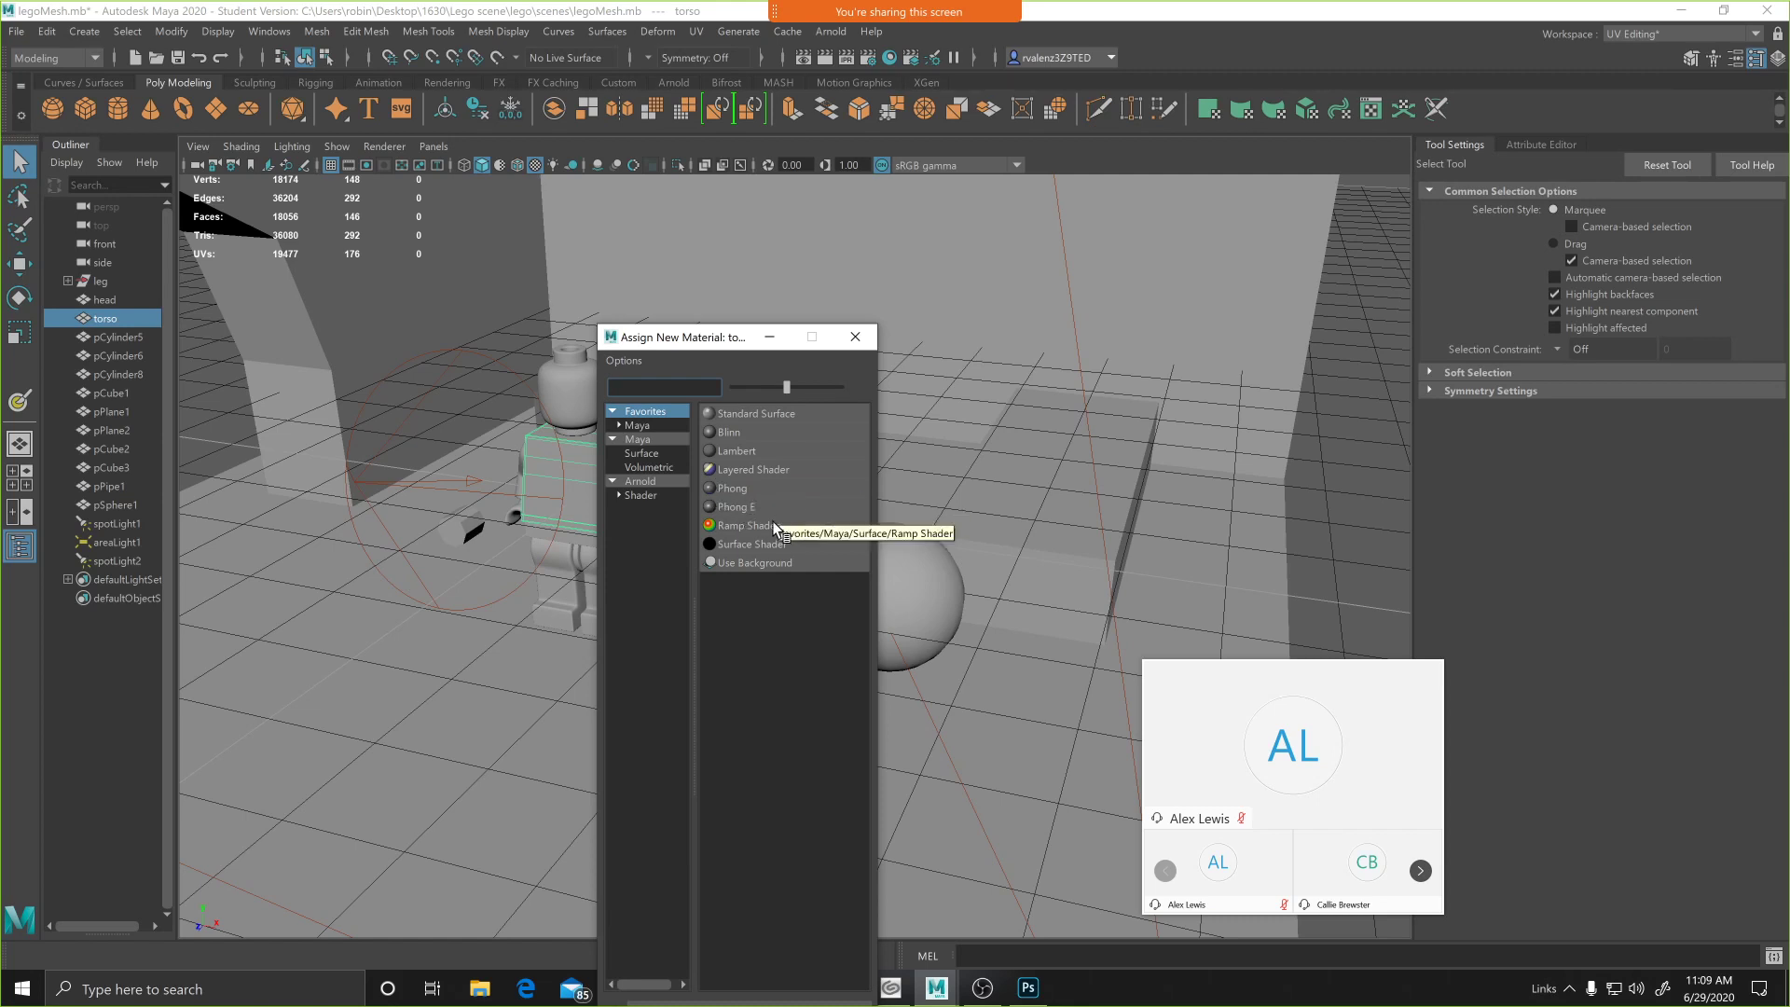
click(735, 432)
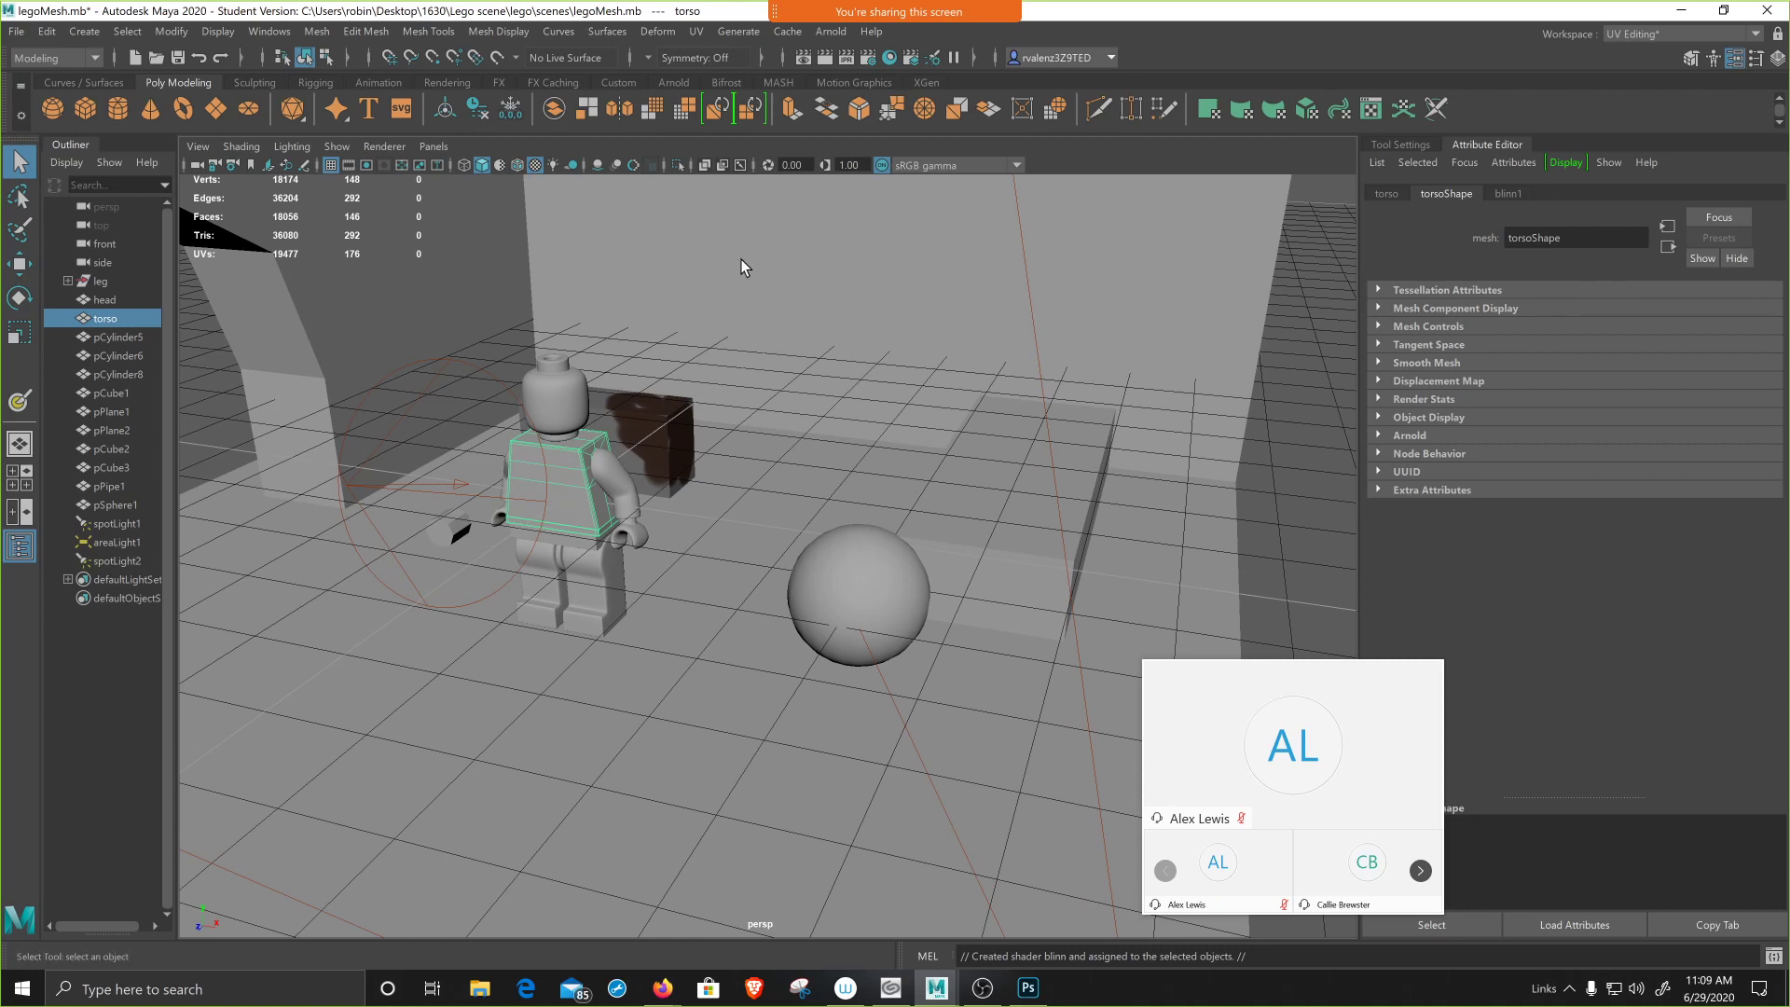
click(479, 109)
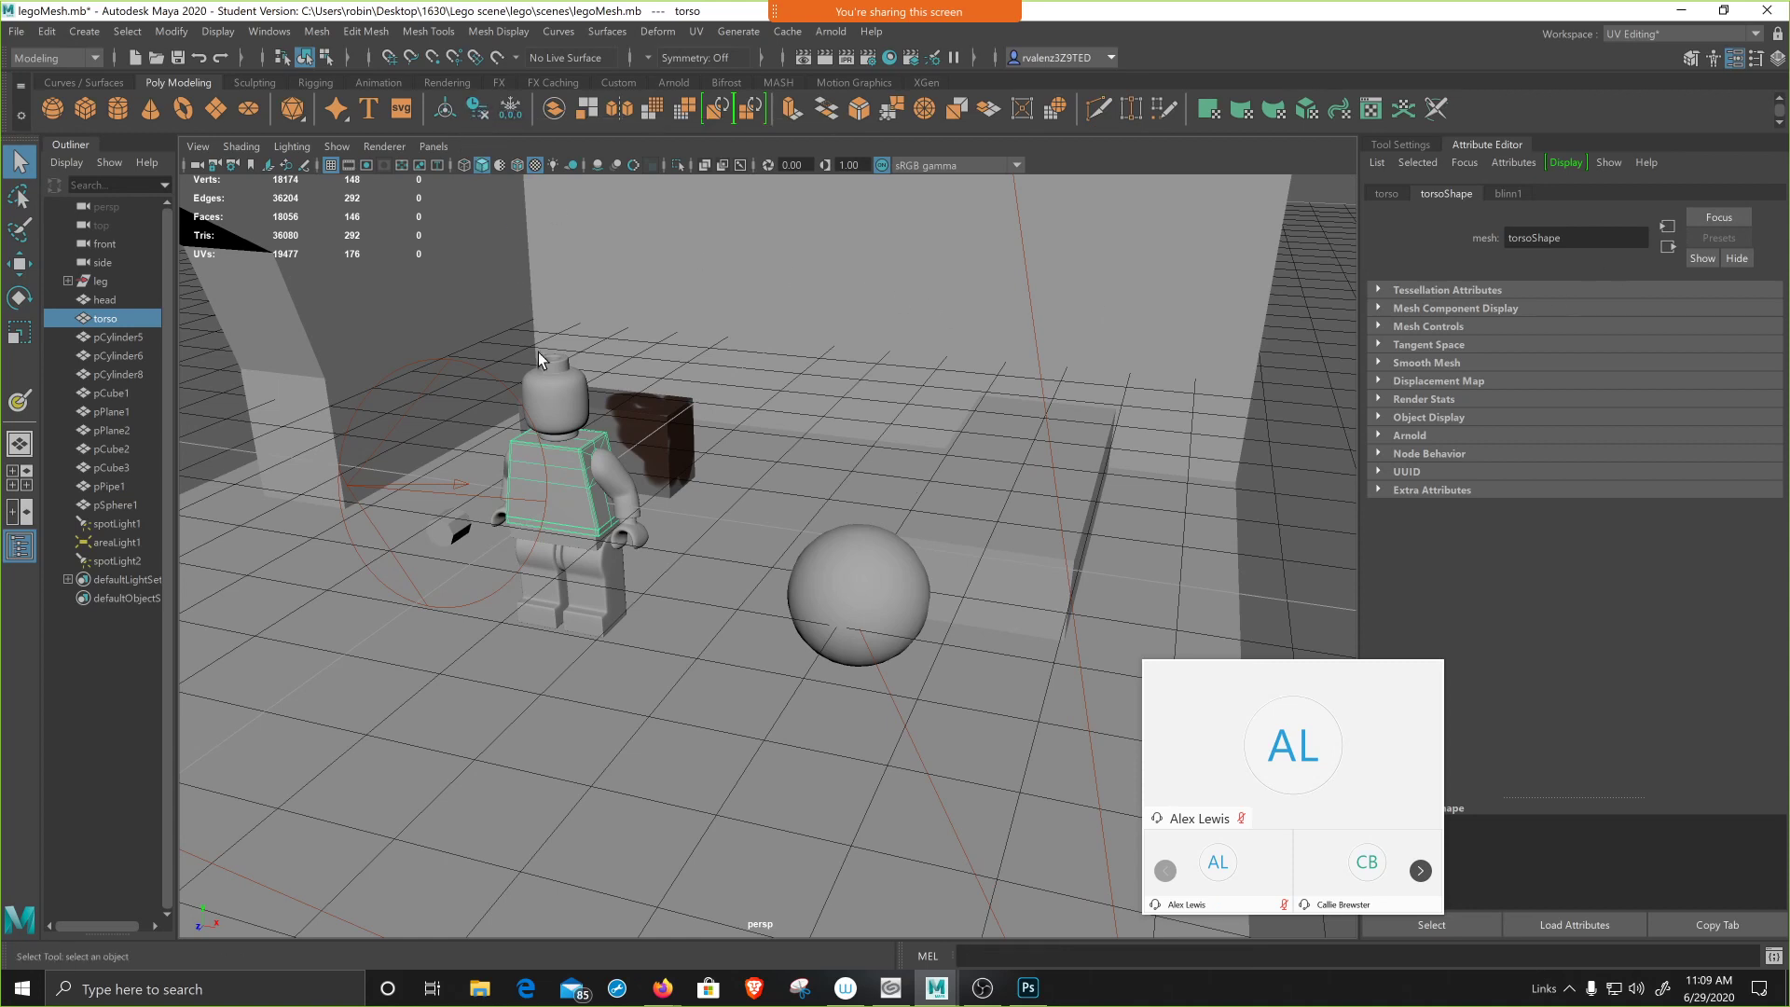
- Open the torso's Blinn material attributes and connect a File texture to its Color
right_click(572, 478)
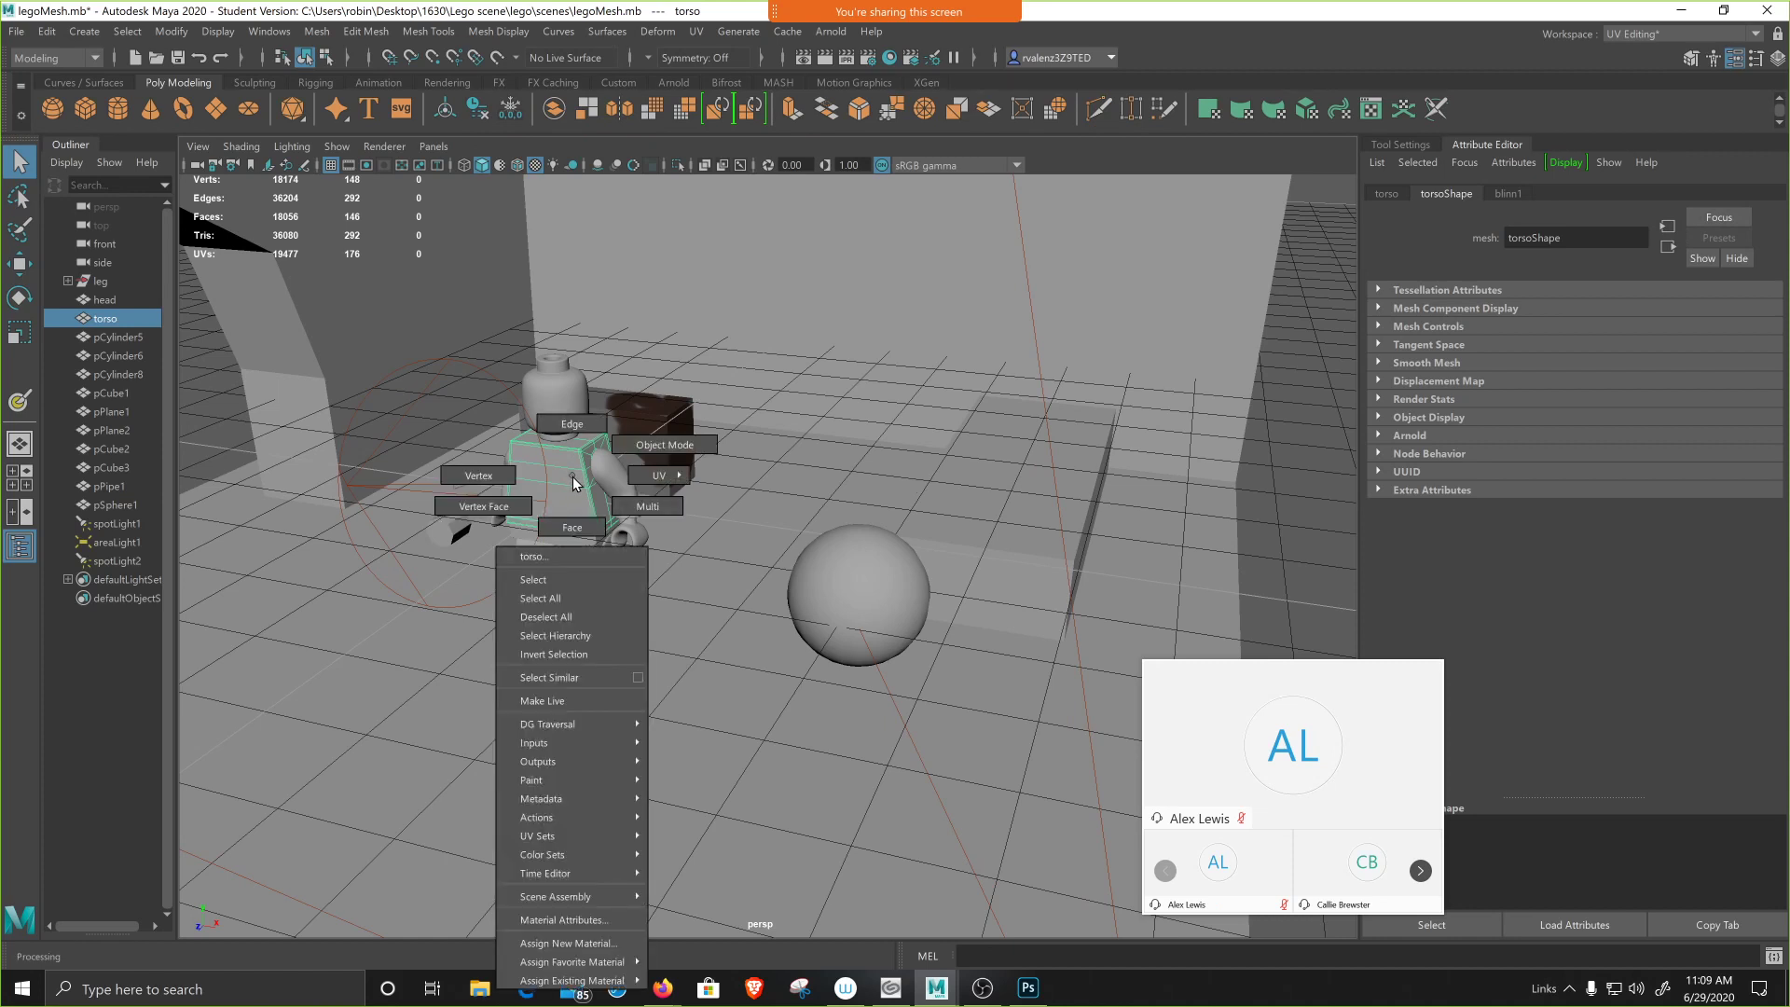
click(566, 921)
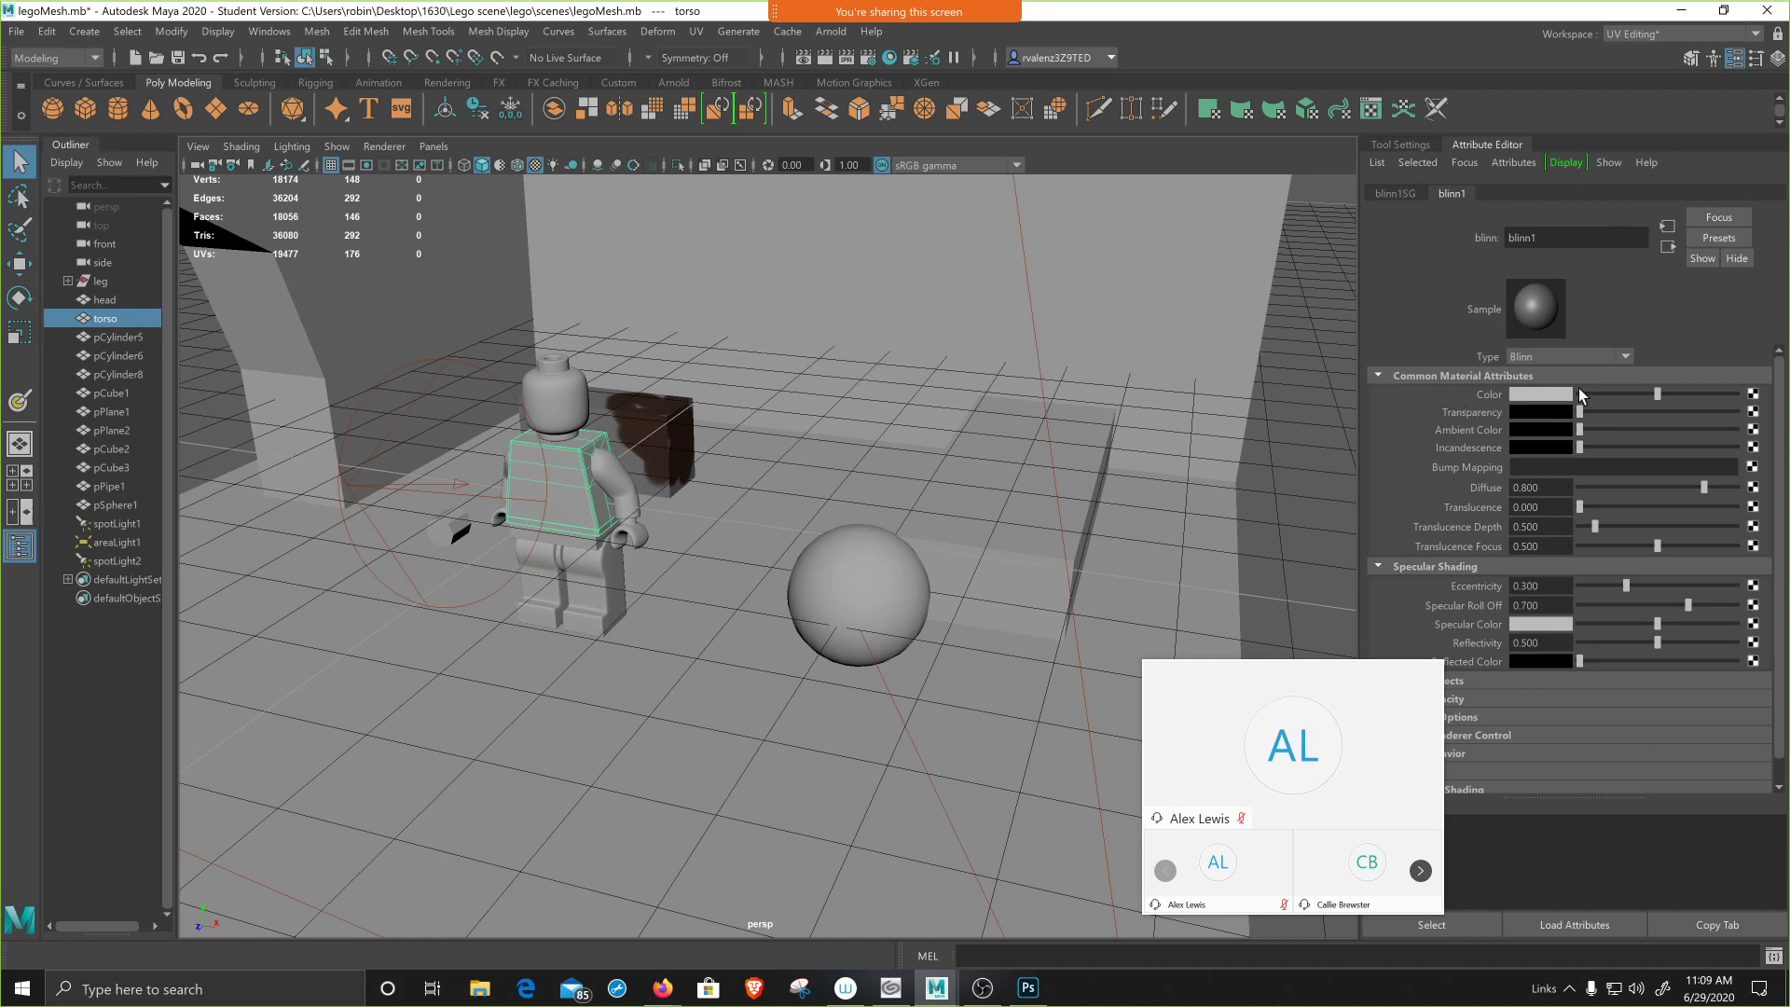
click(1752, 395)
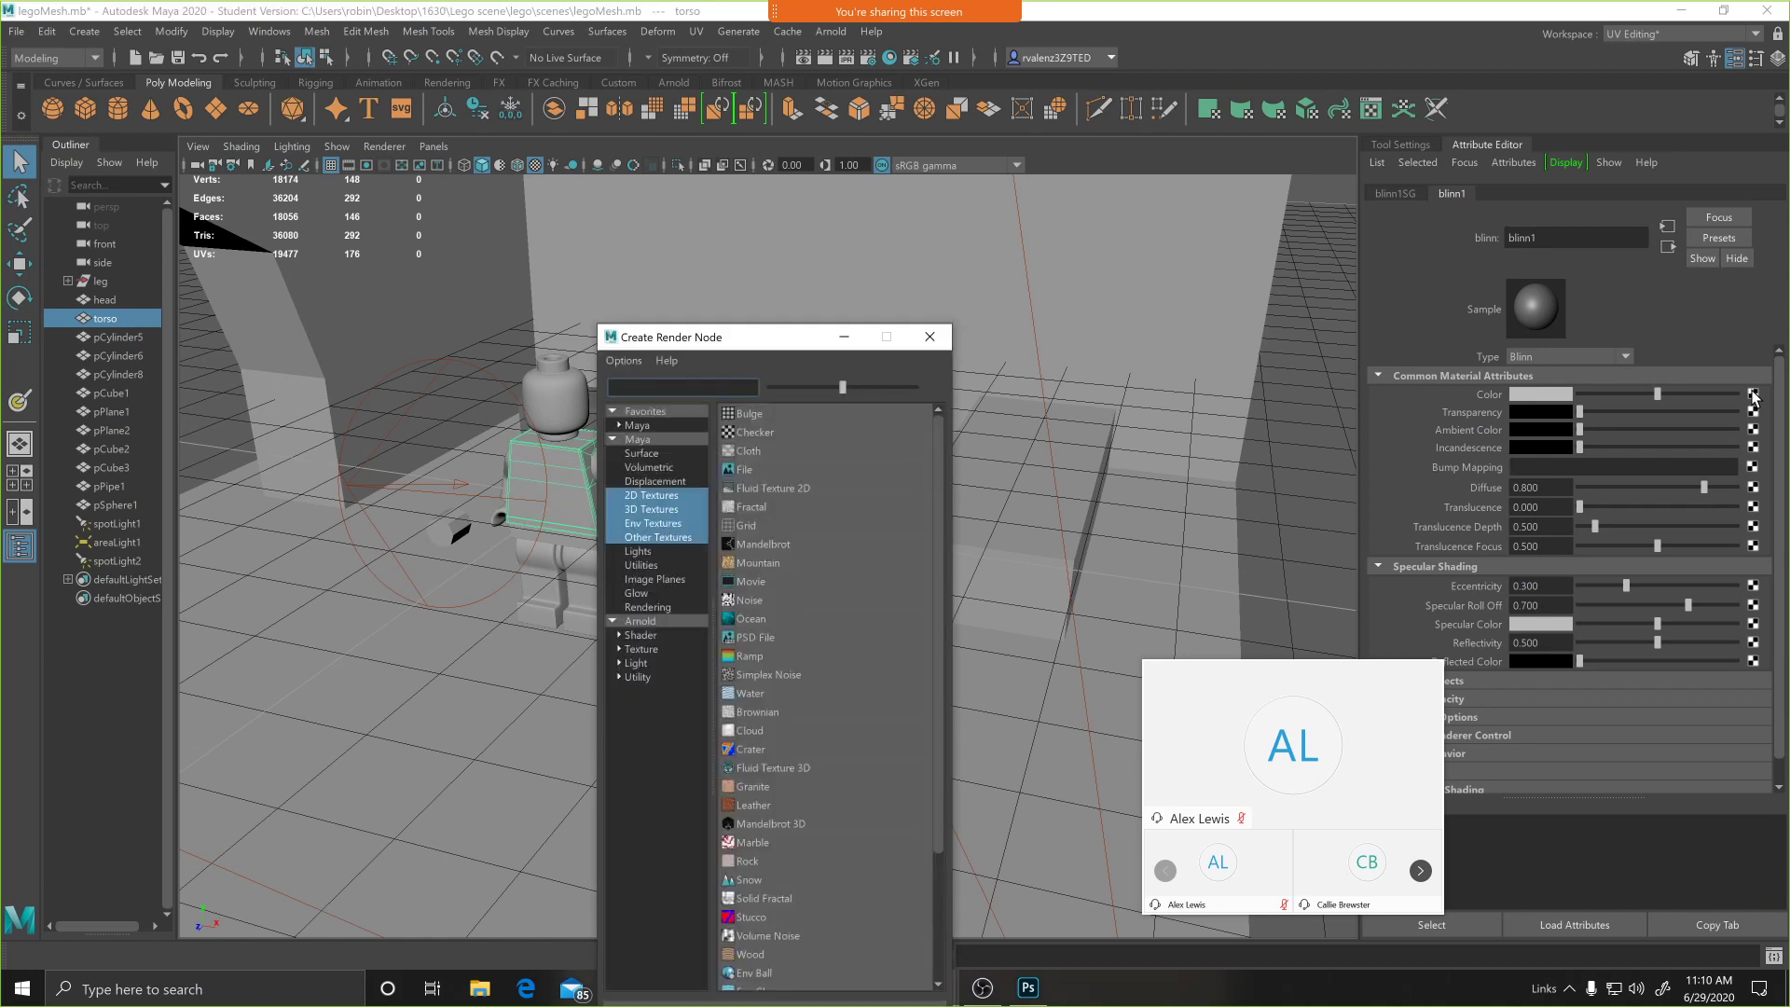
click(757, 467)
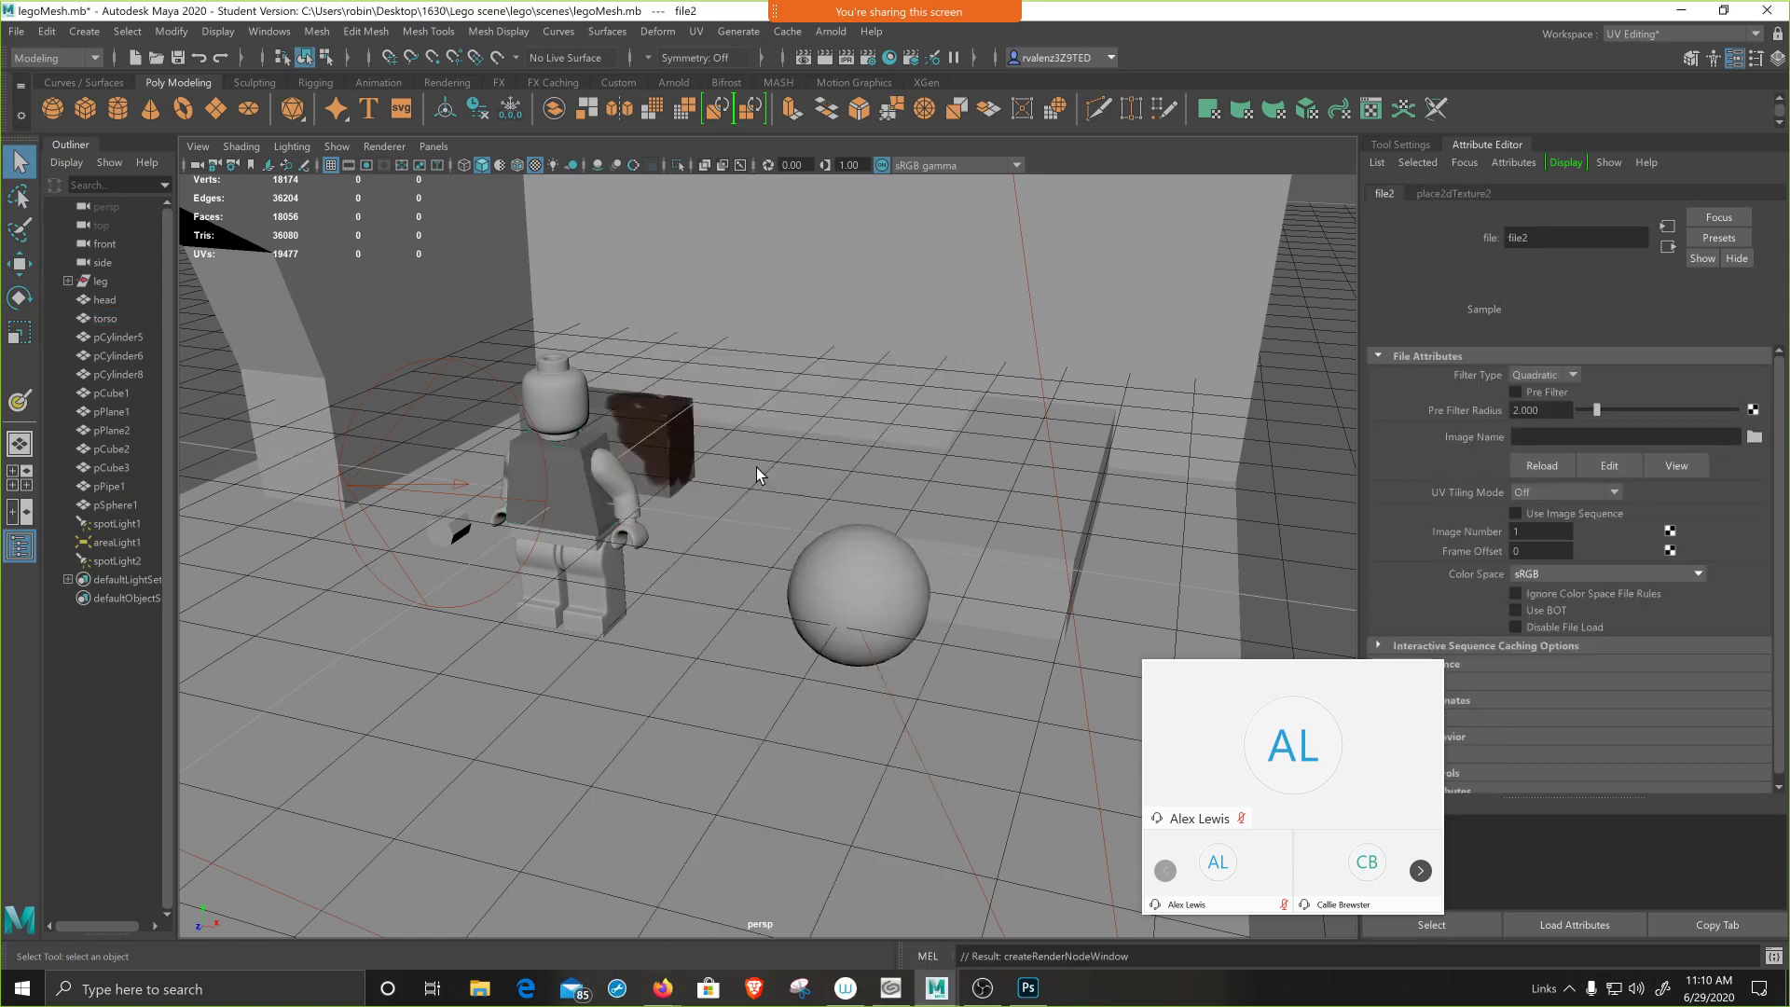
- Load "shirt and tie.jpg" from the Desktop's 1630 folder as the File texture's image
click(1755, 439)
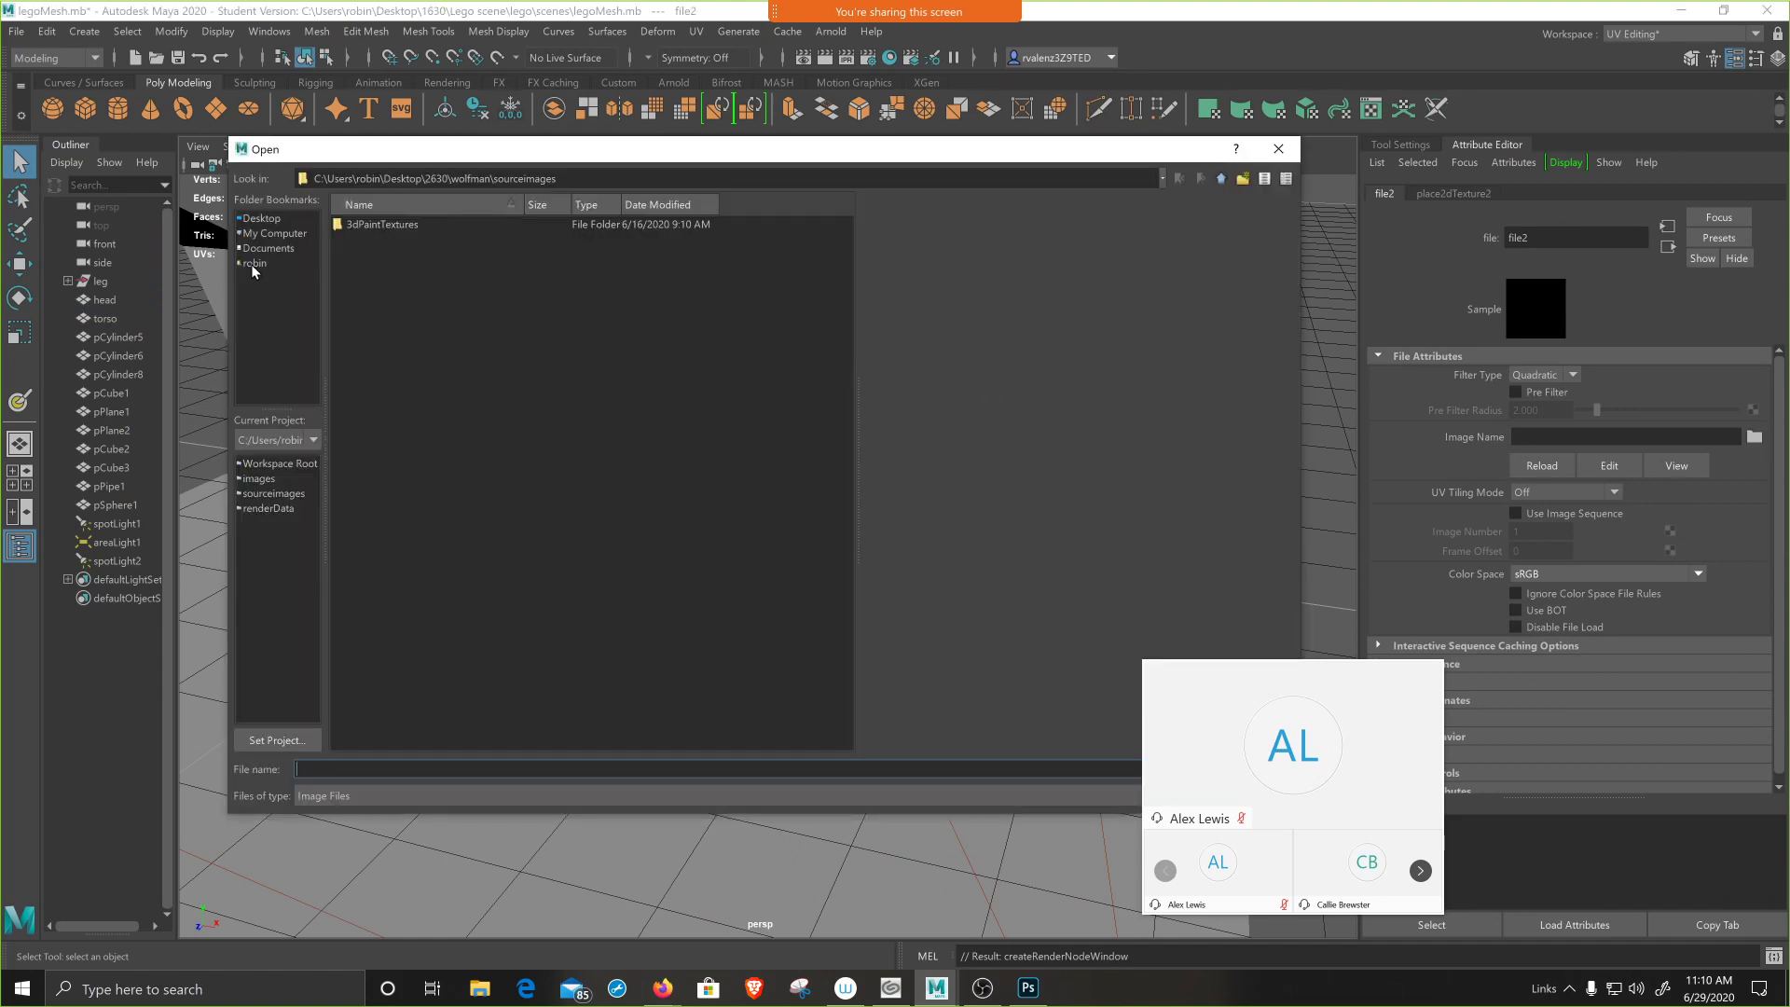
click(274, 222)
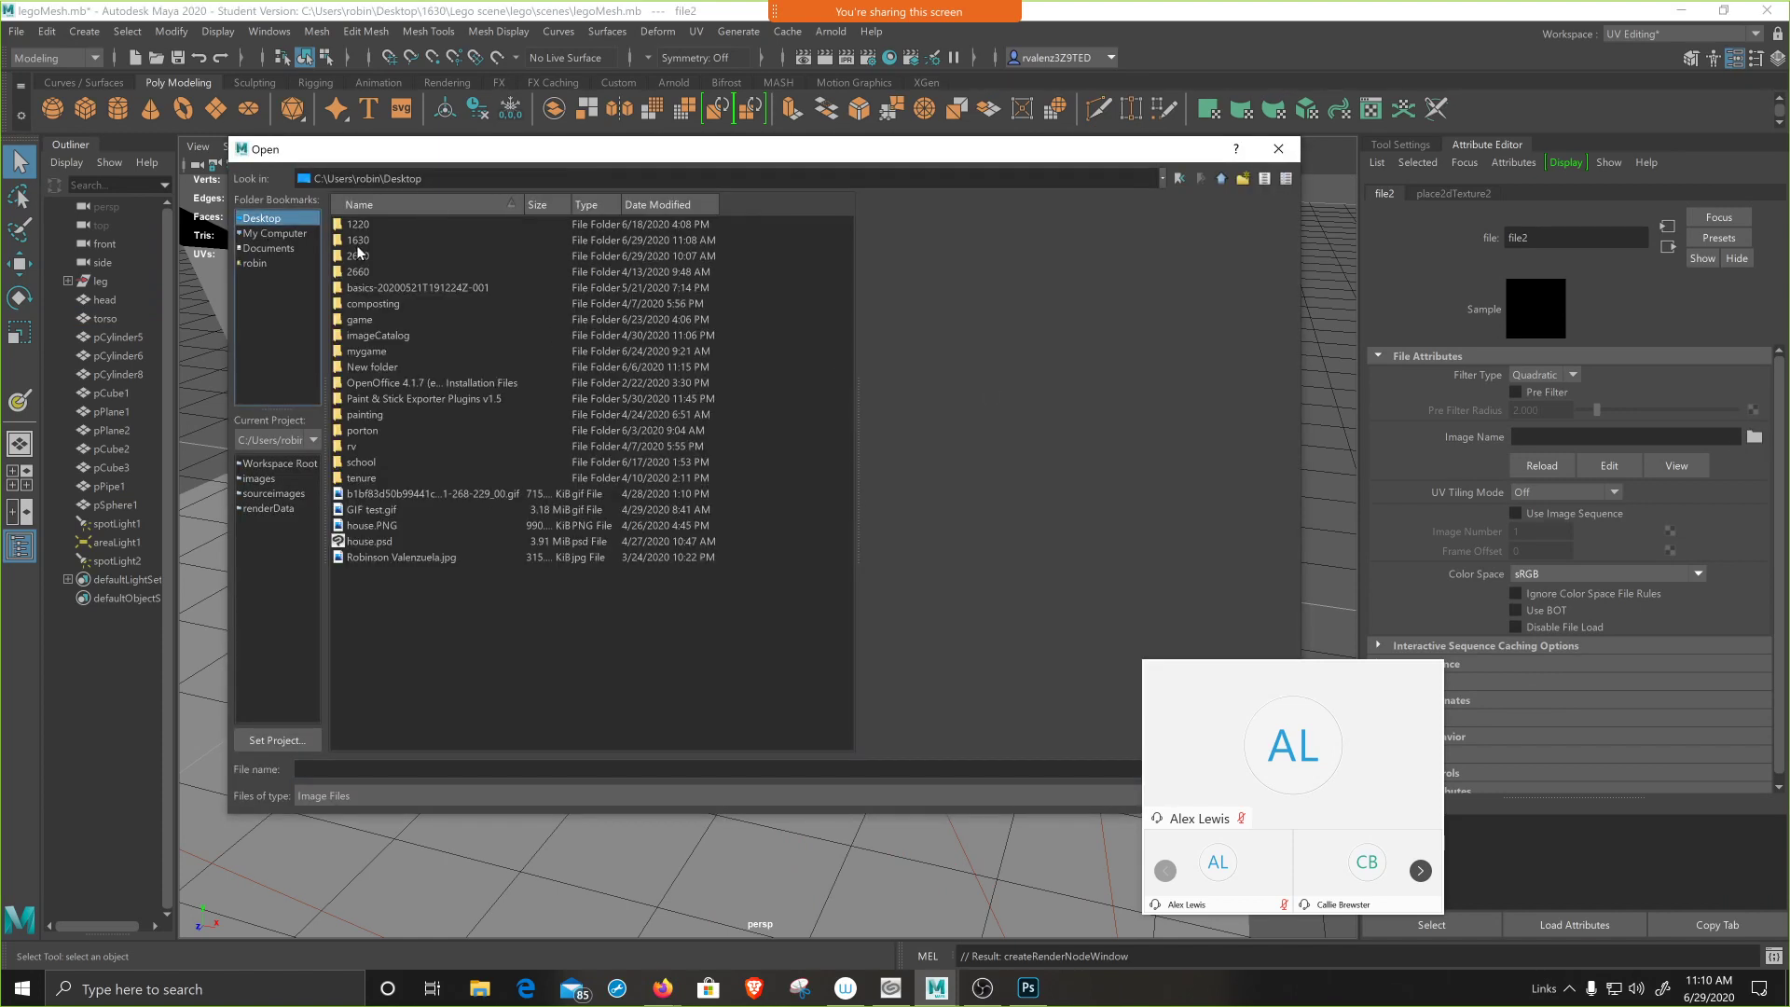
click(358, 242)
double_click(358, 243)
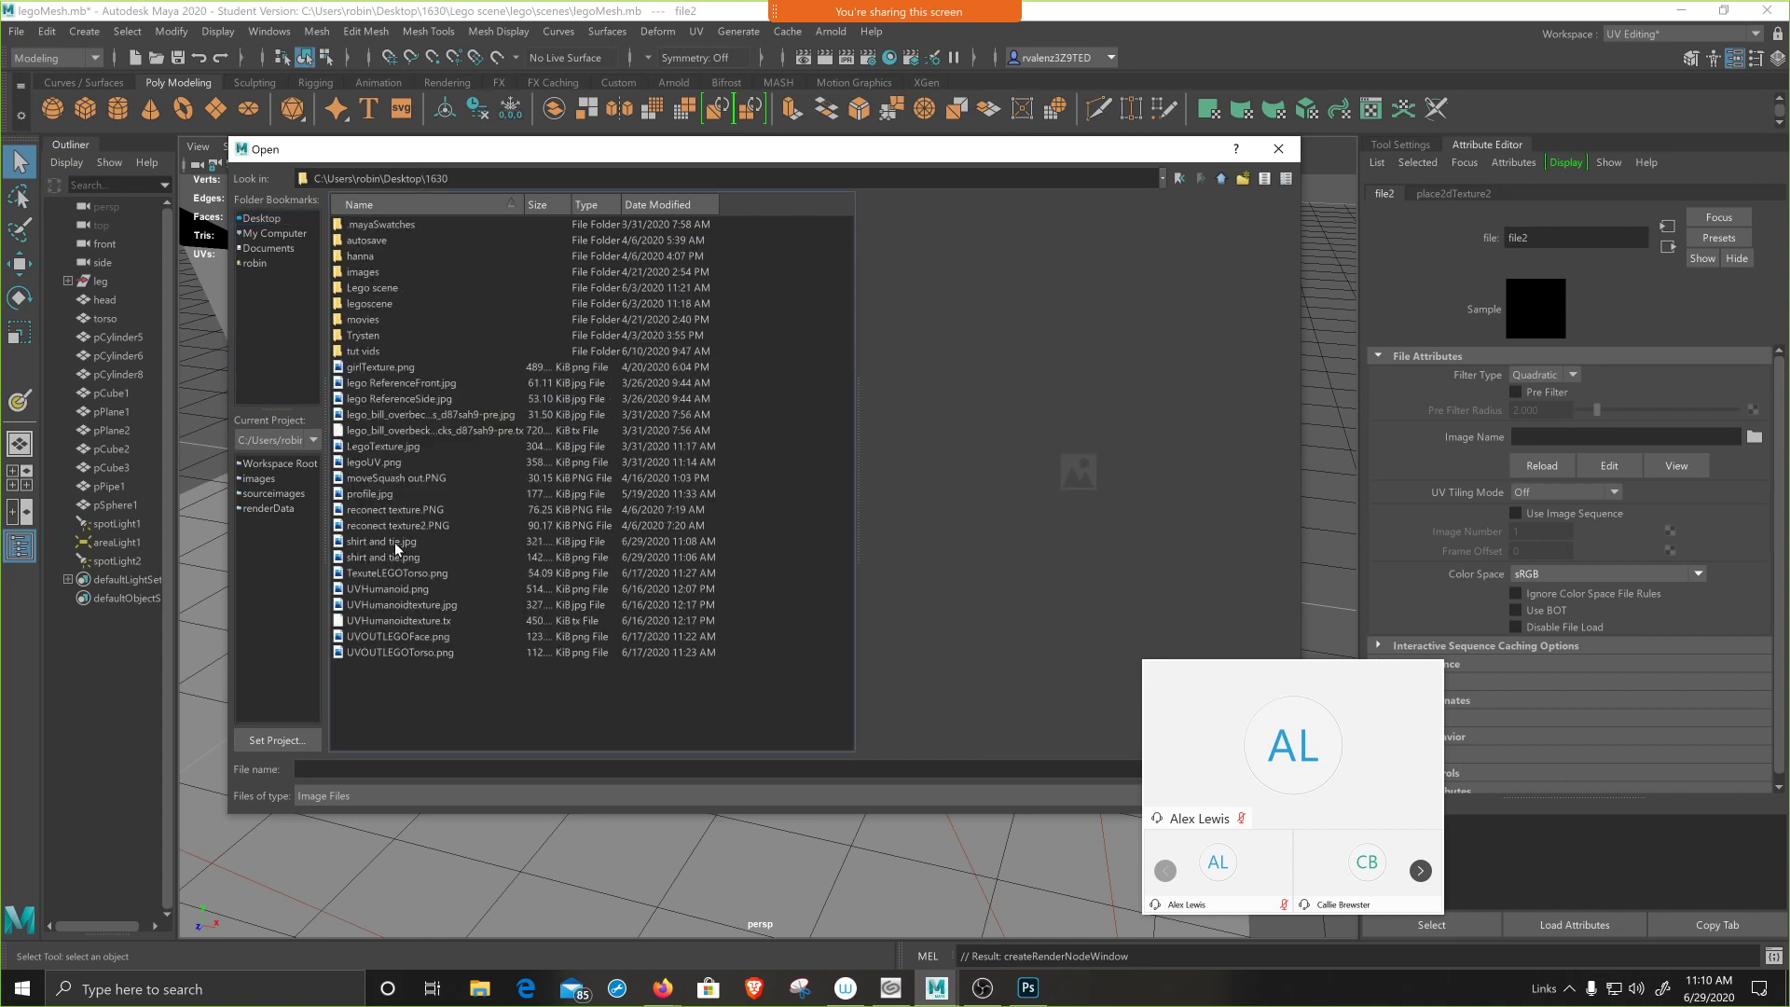
click(397, 542)
click(394, 526)
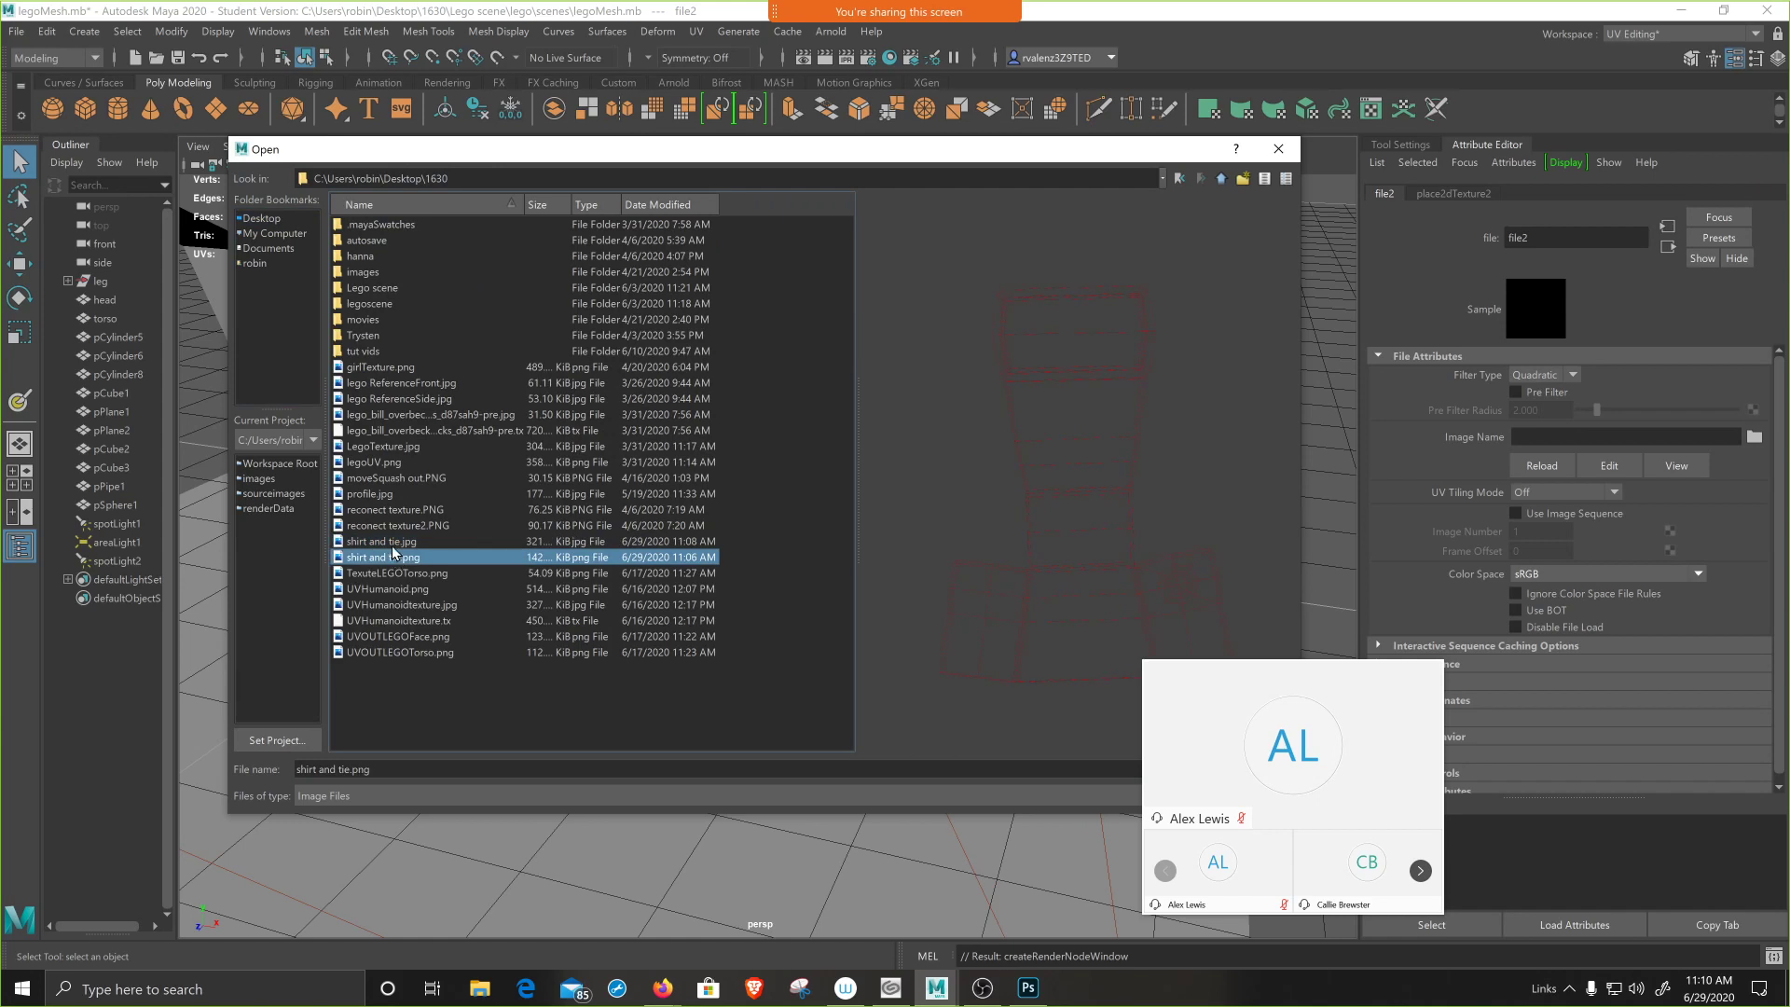
click(394, 543)
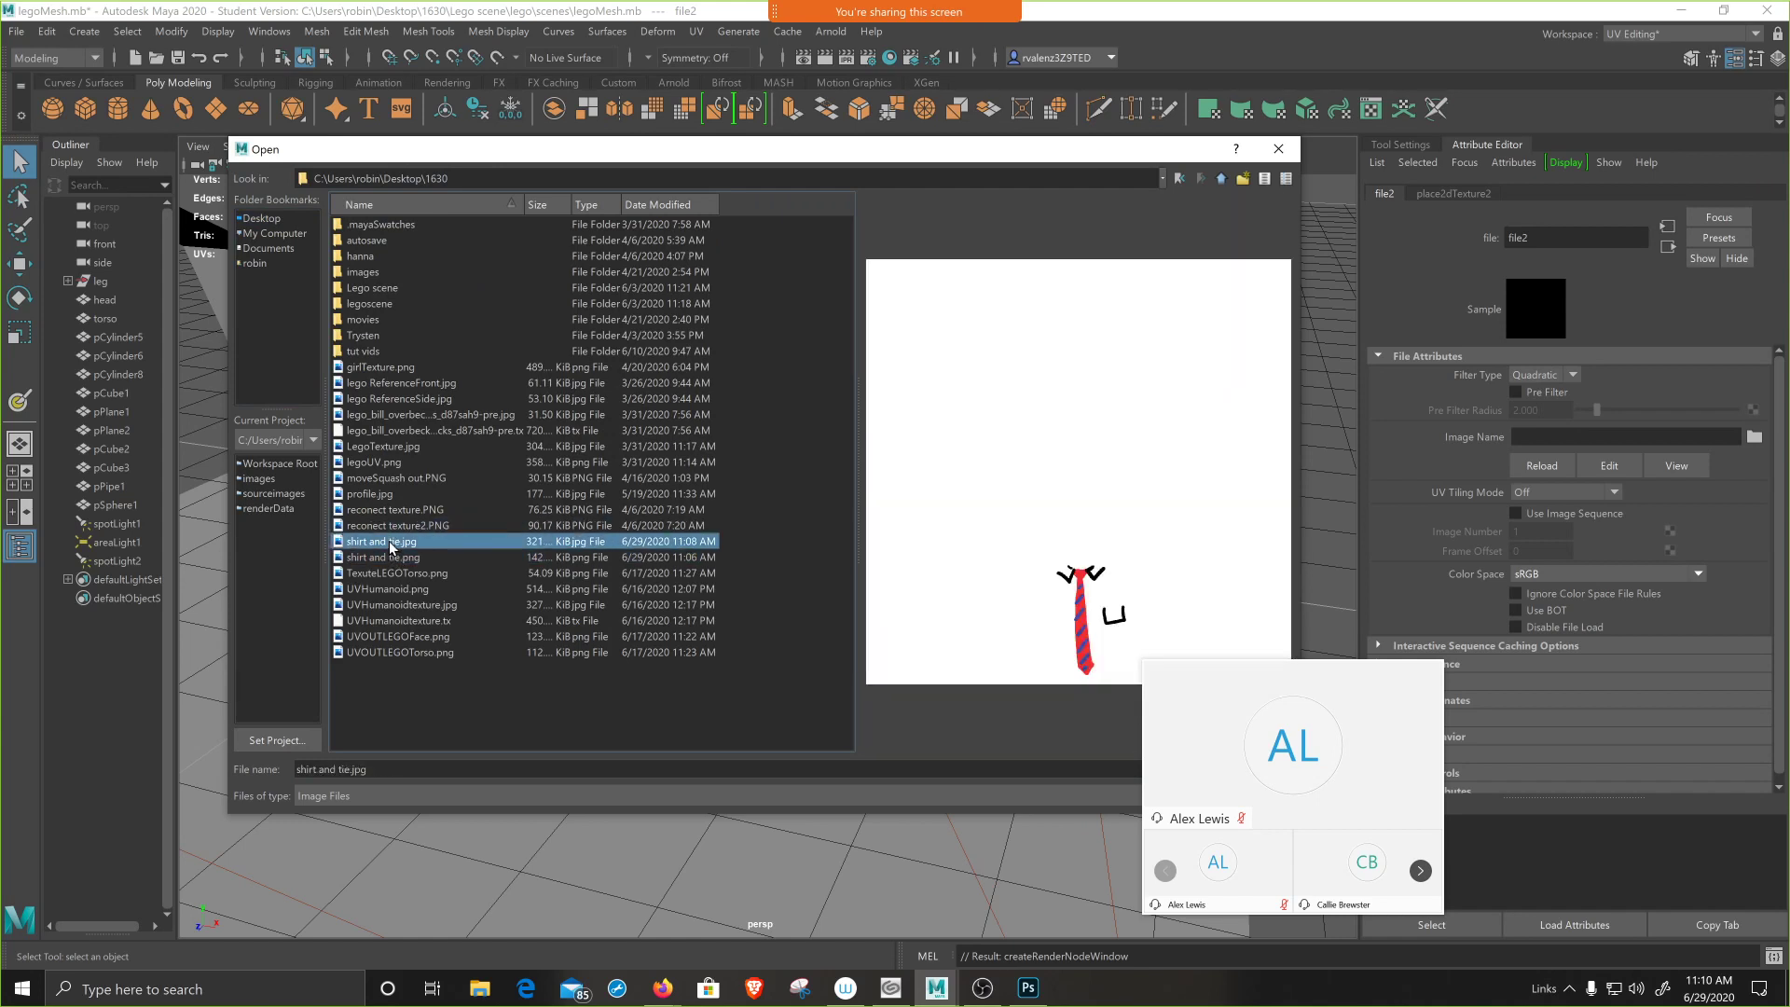
drag(1209, 665, 1414, 739)
click(1259, 770)
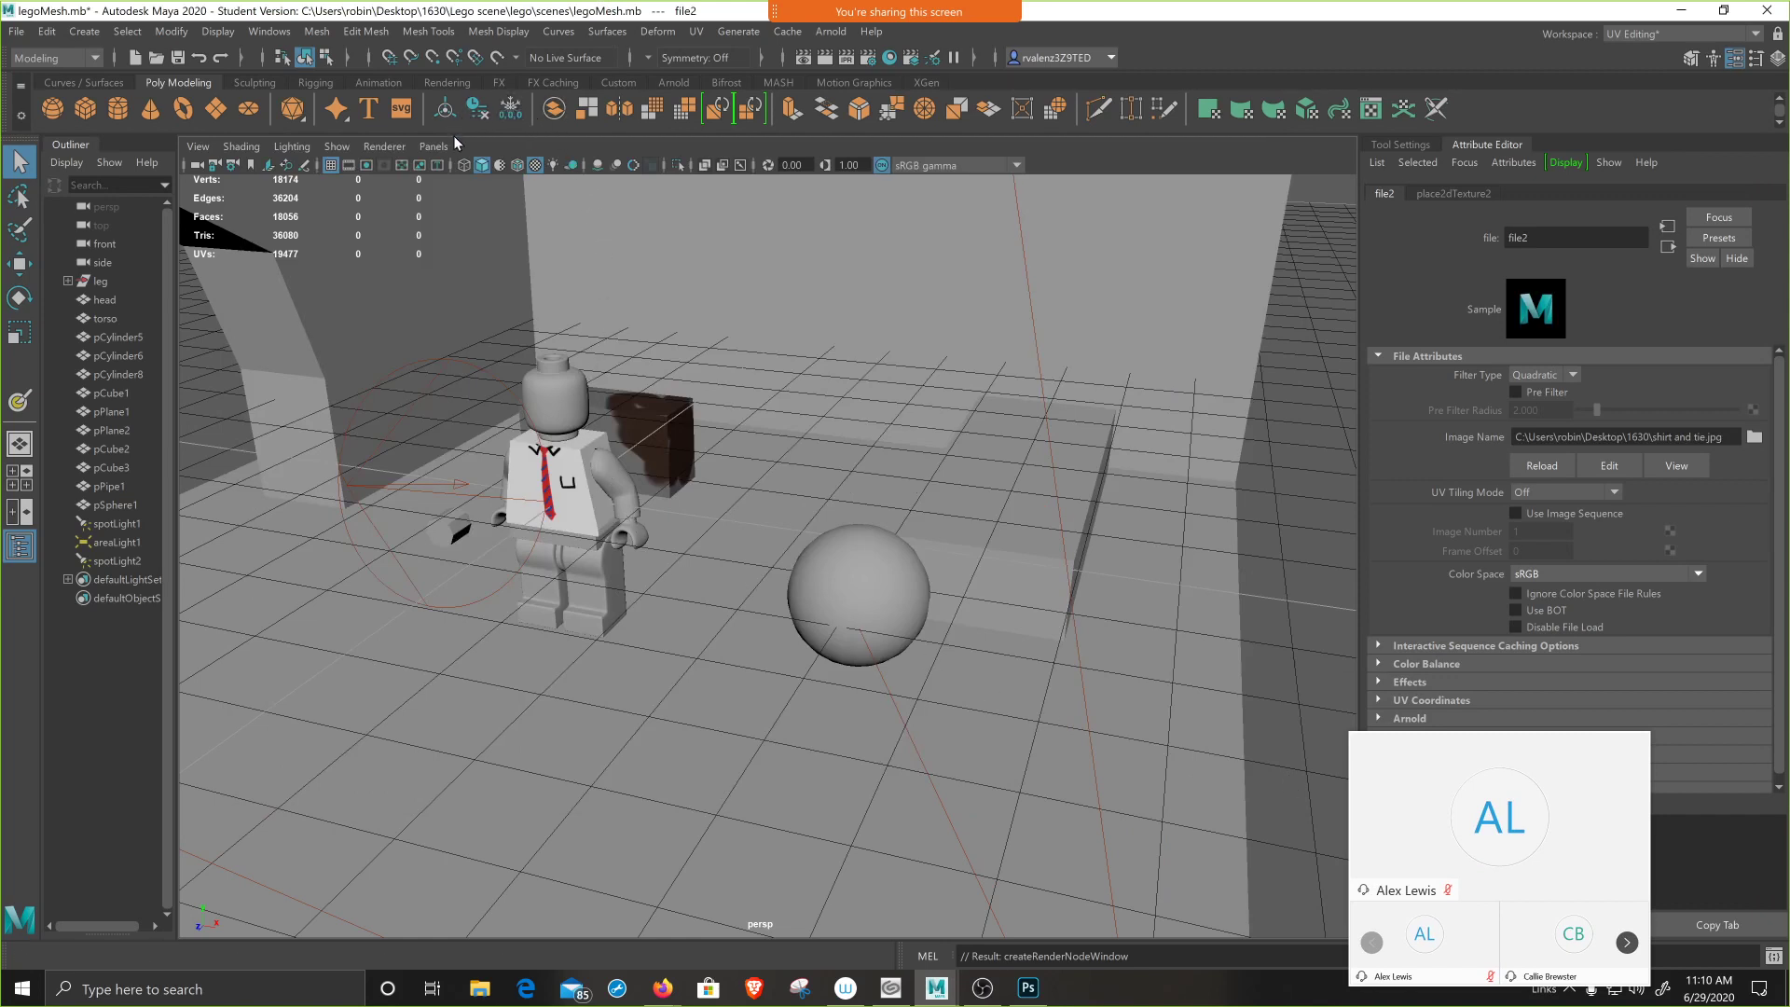
- Toggle the viewport's textured display off and on to check the shirt and tie on the torso
click(537, 173)
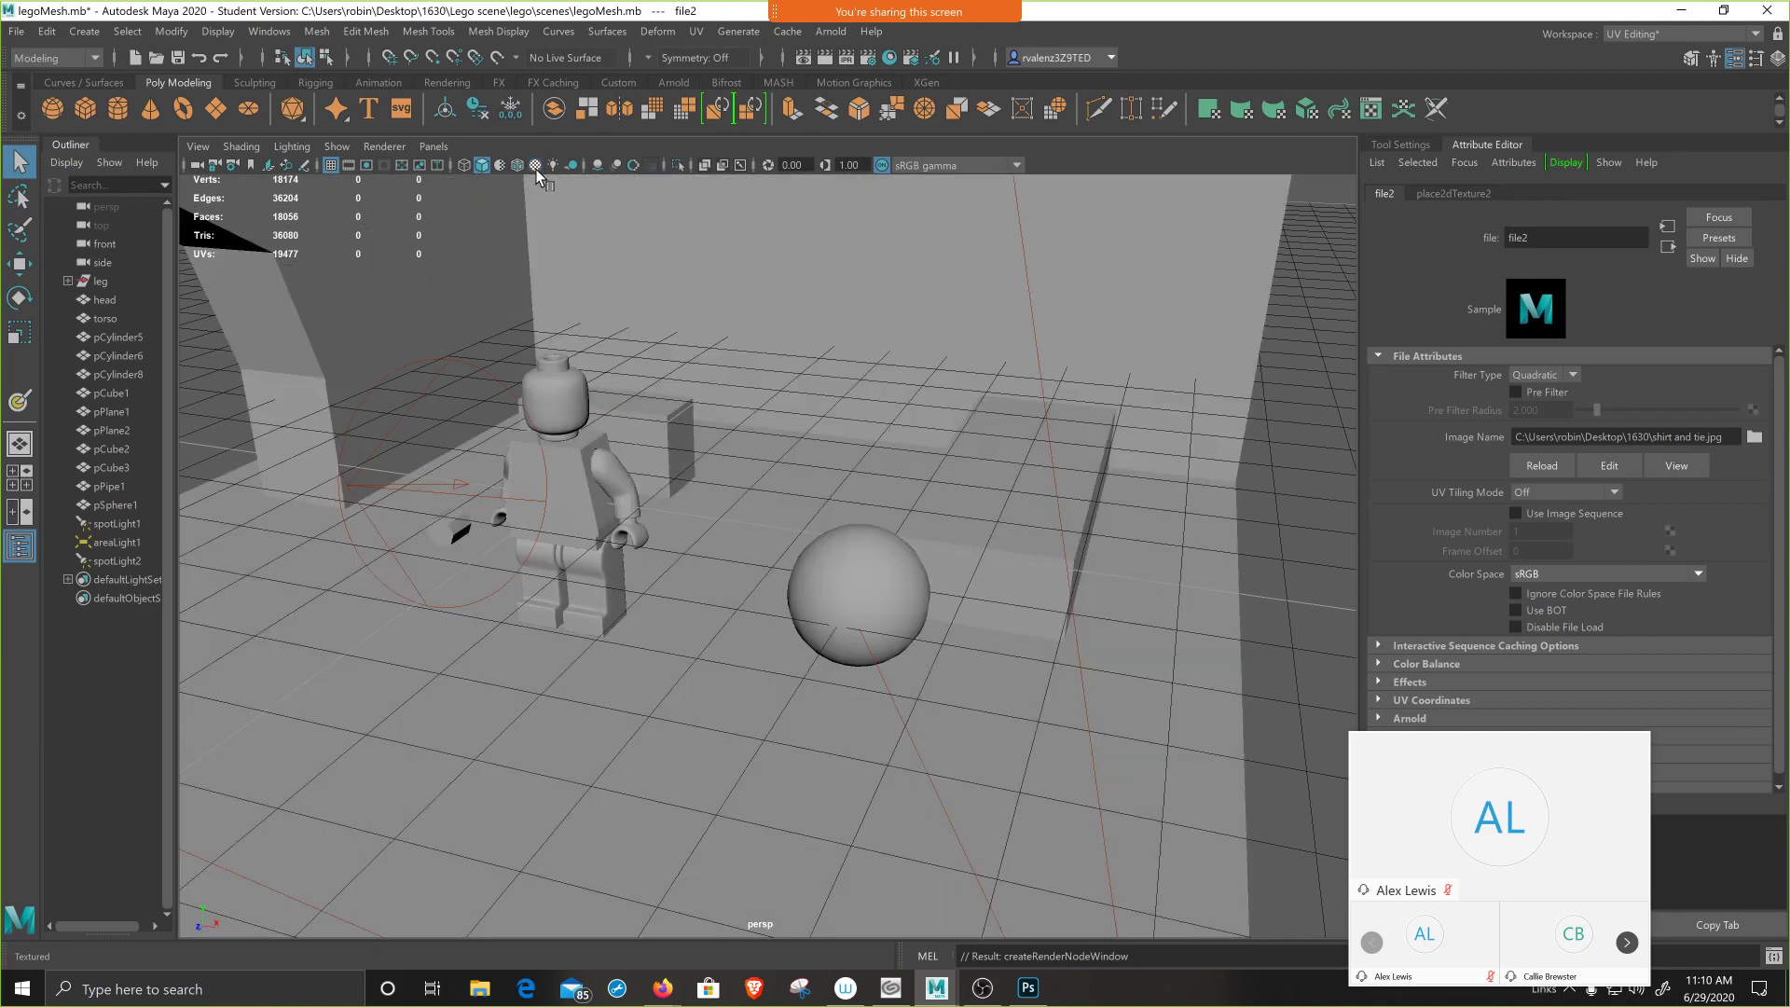
click(537, 173)
click(538, 173)
click(537, 173)
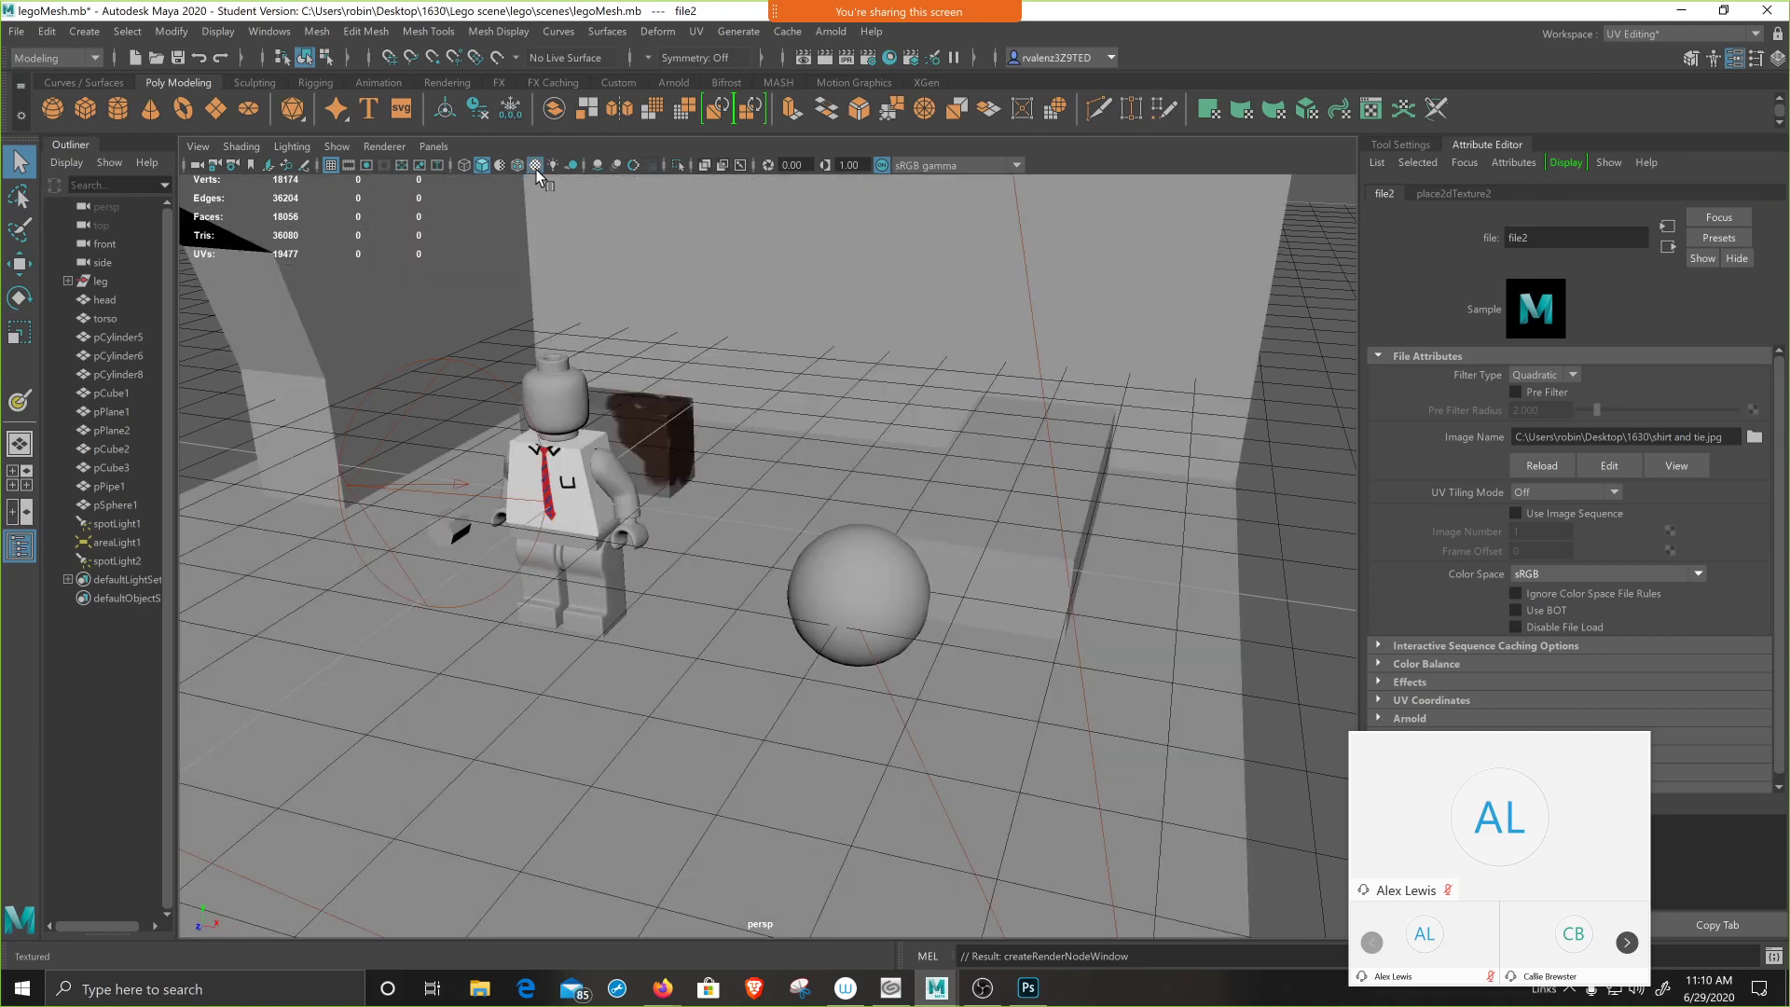
click(537, 173)
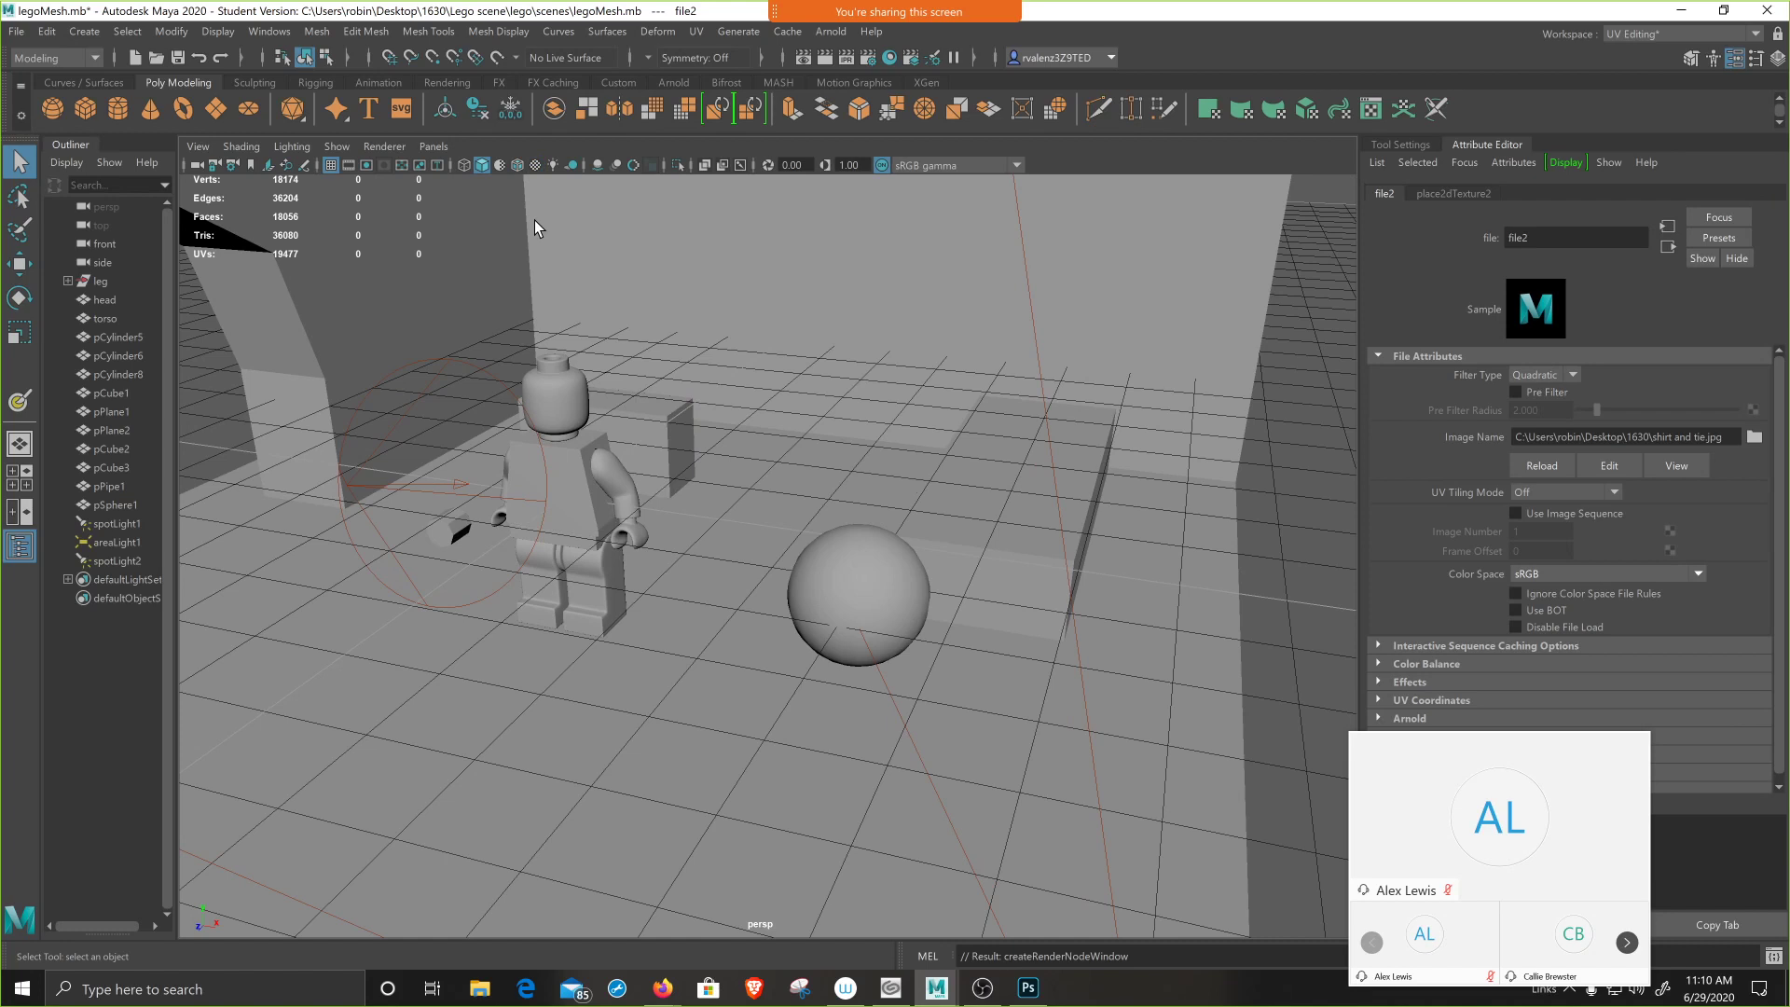
key(6)
key(6)
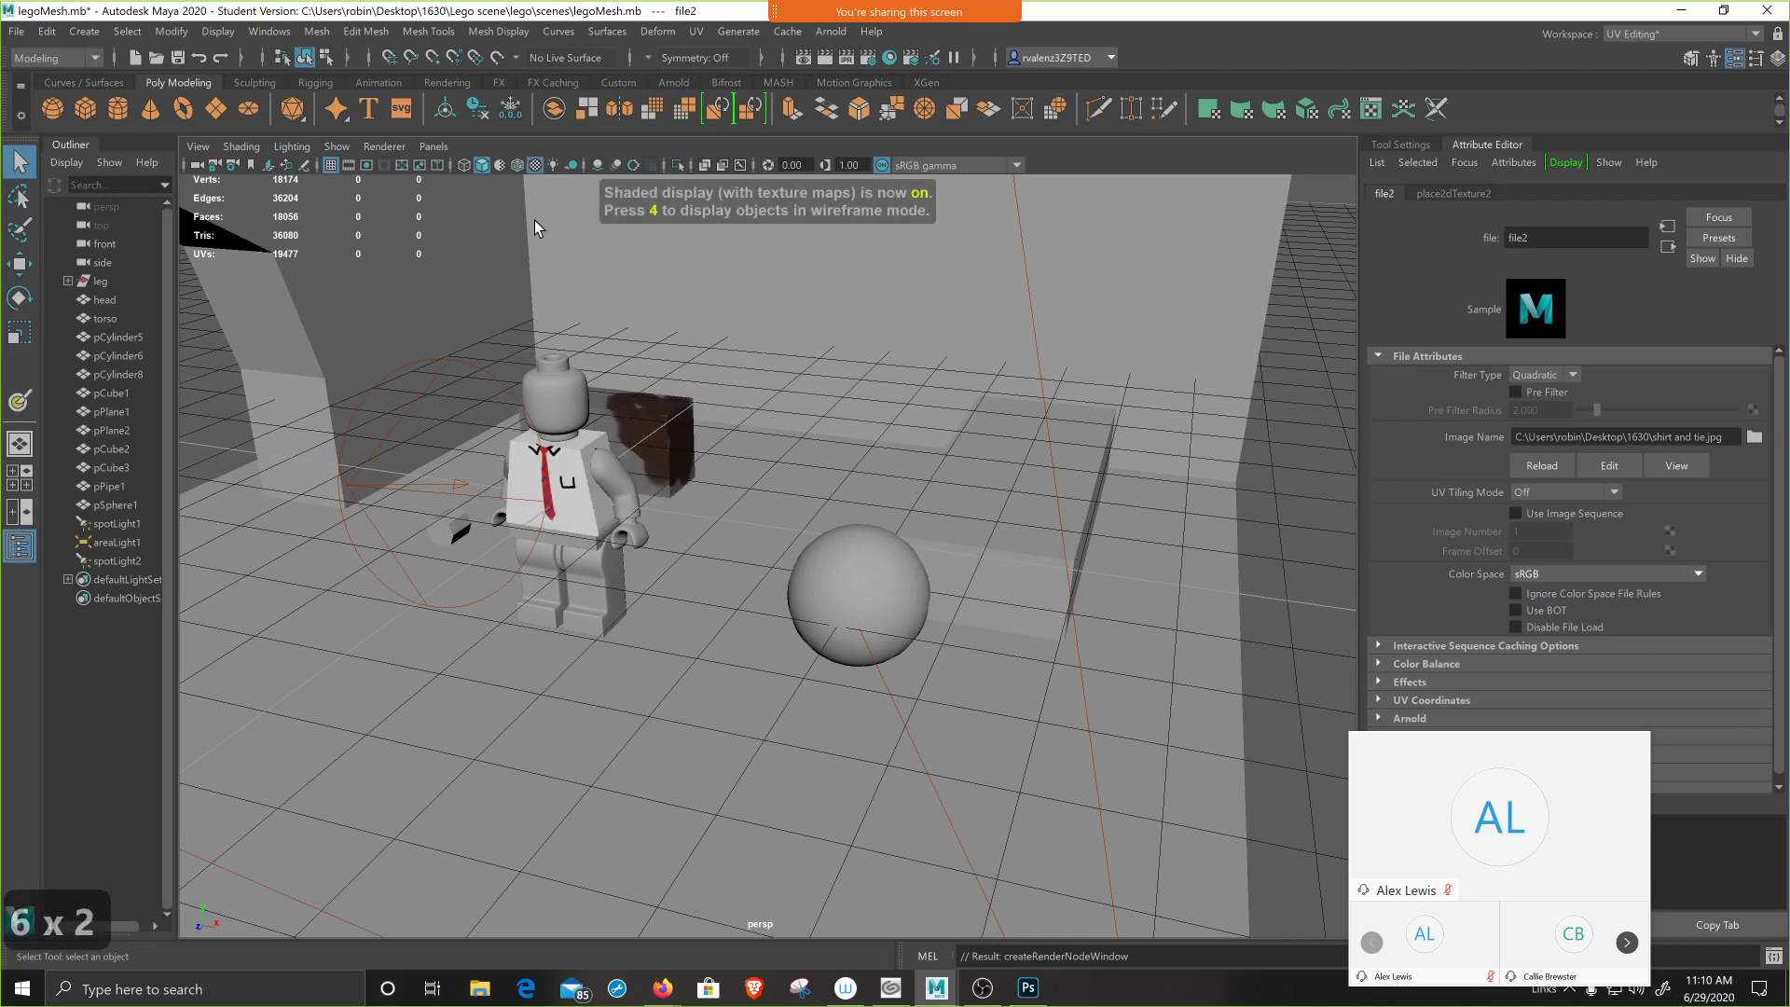
- Compare the viewport's plain shaded, textured and scene-lit display modes, returning to the textured one
key(5)
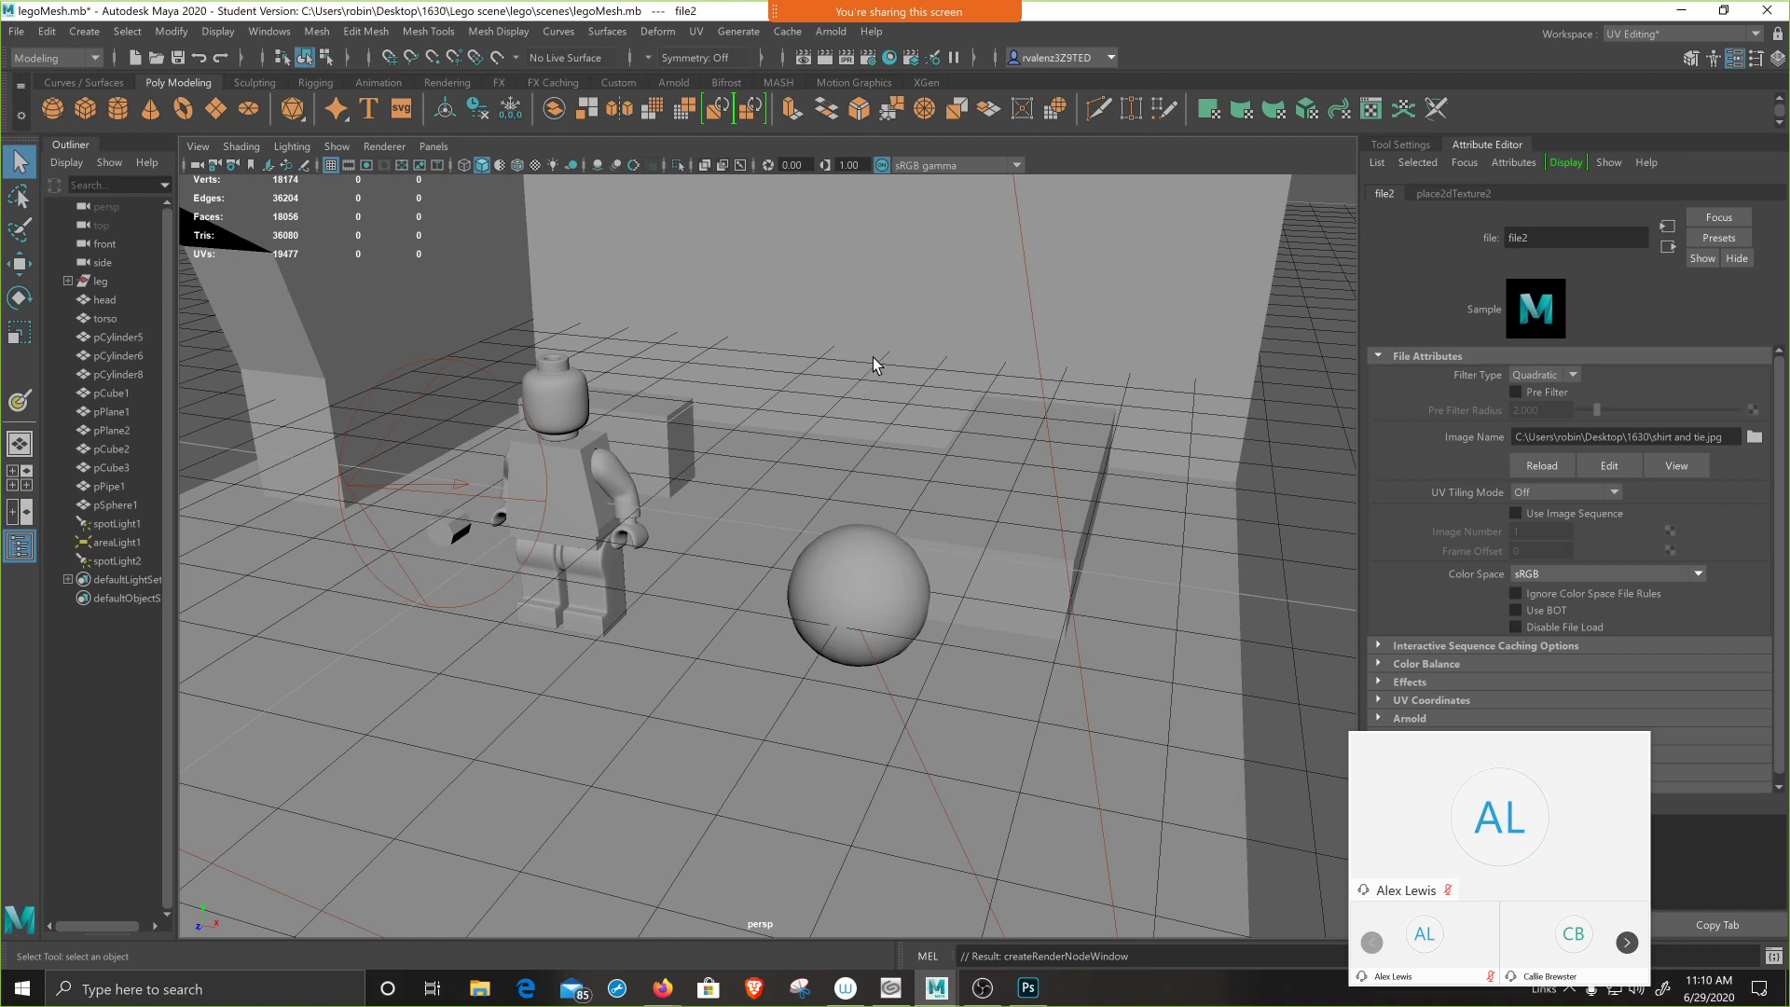
key(6)
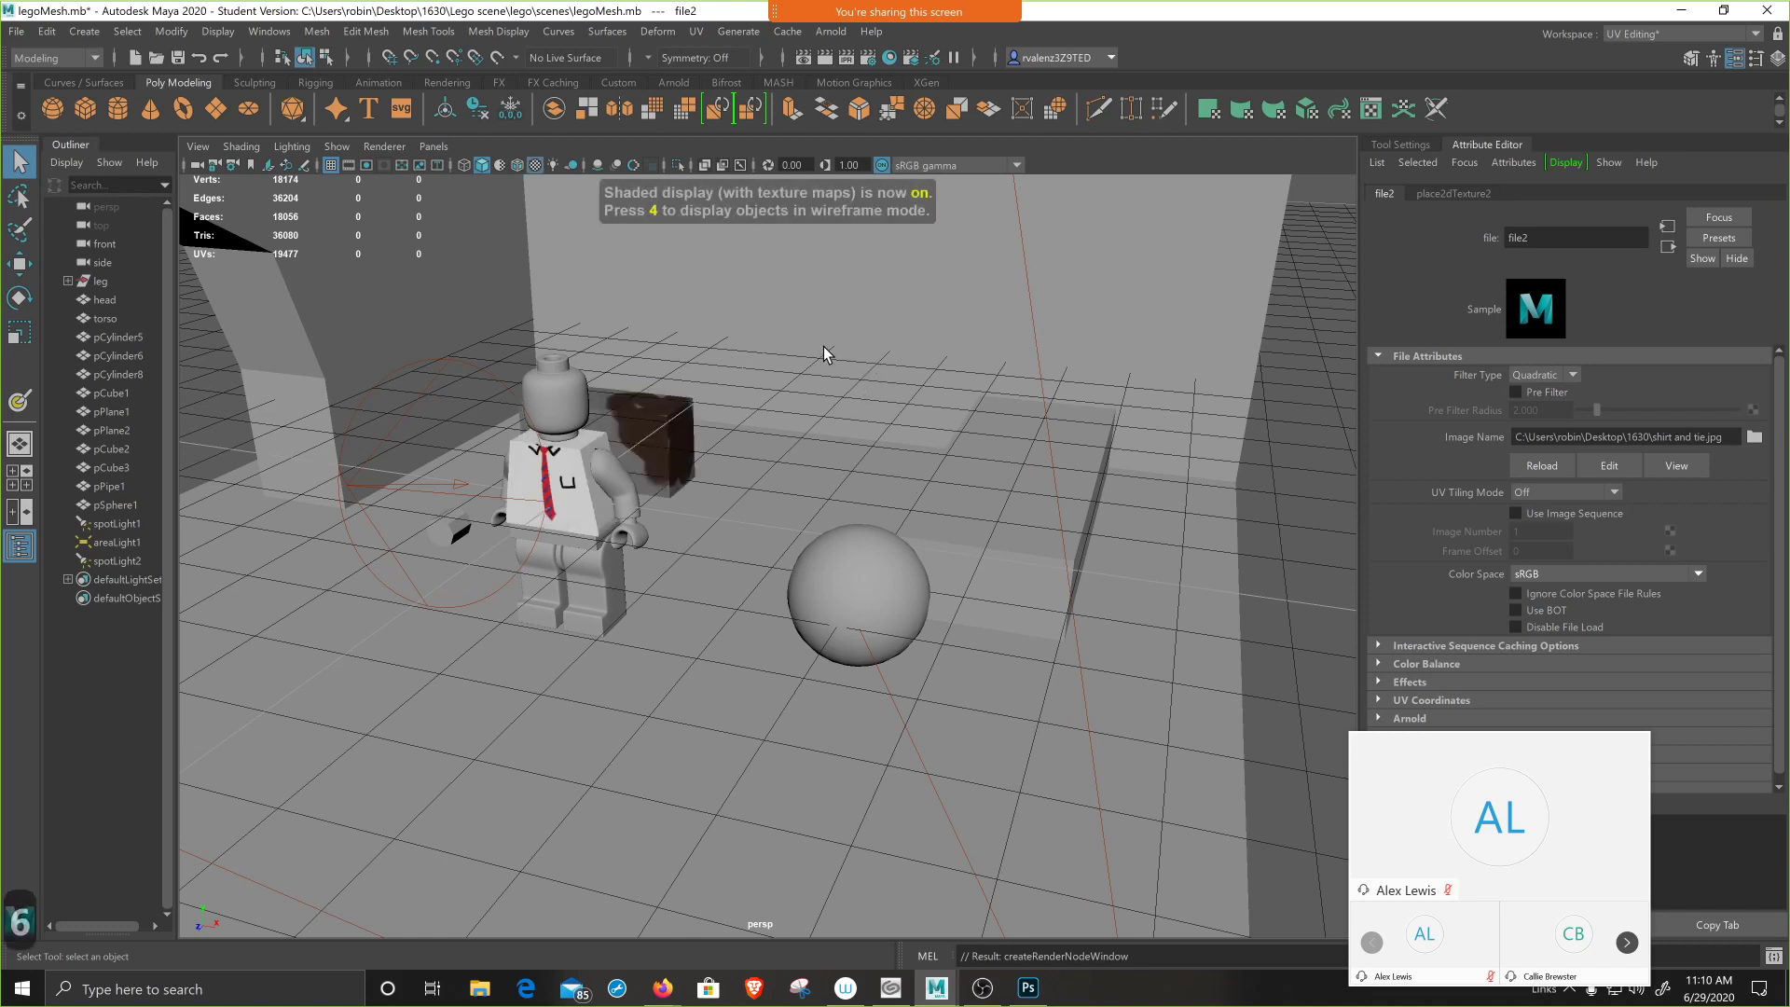
key(7)
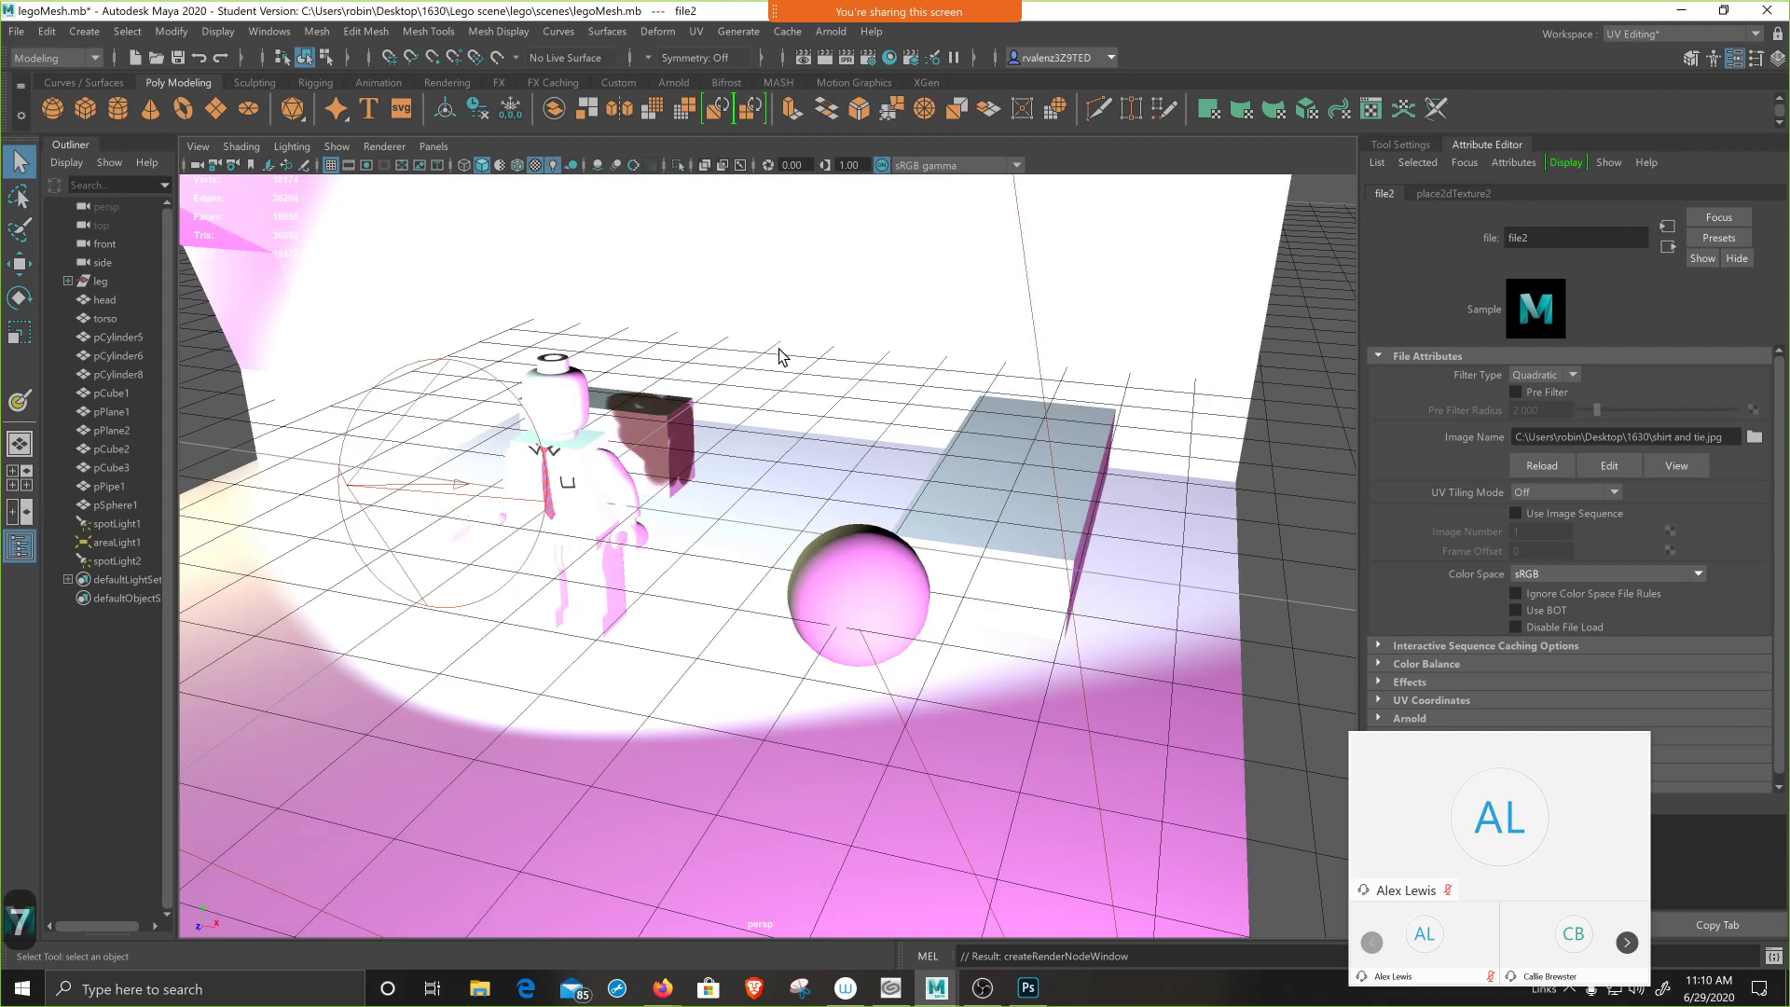
key(6)
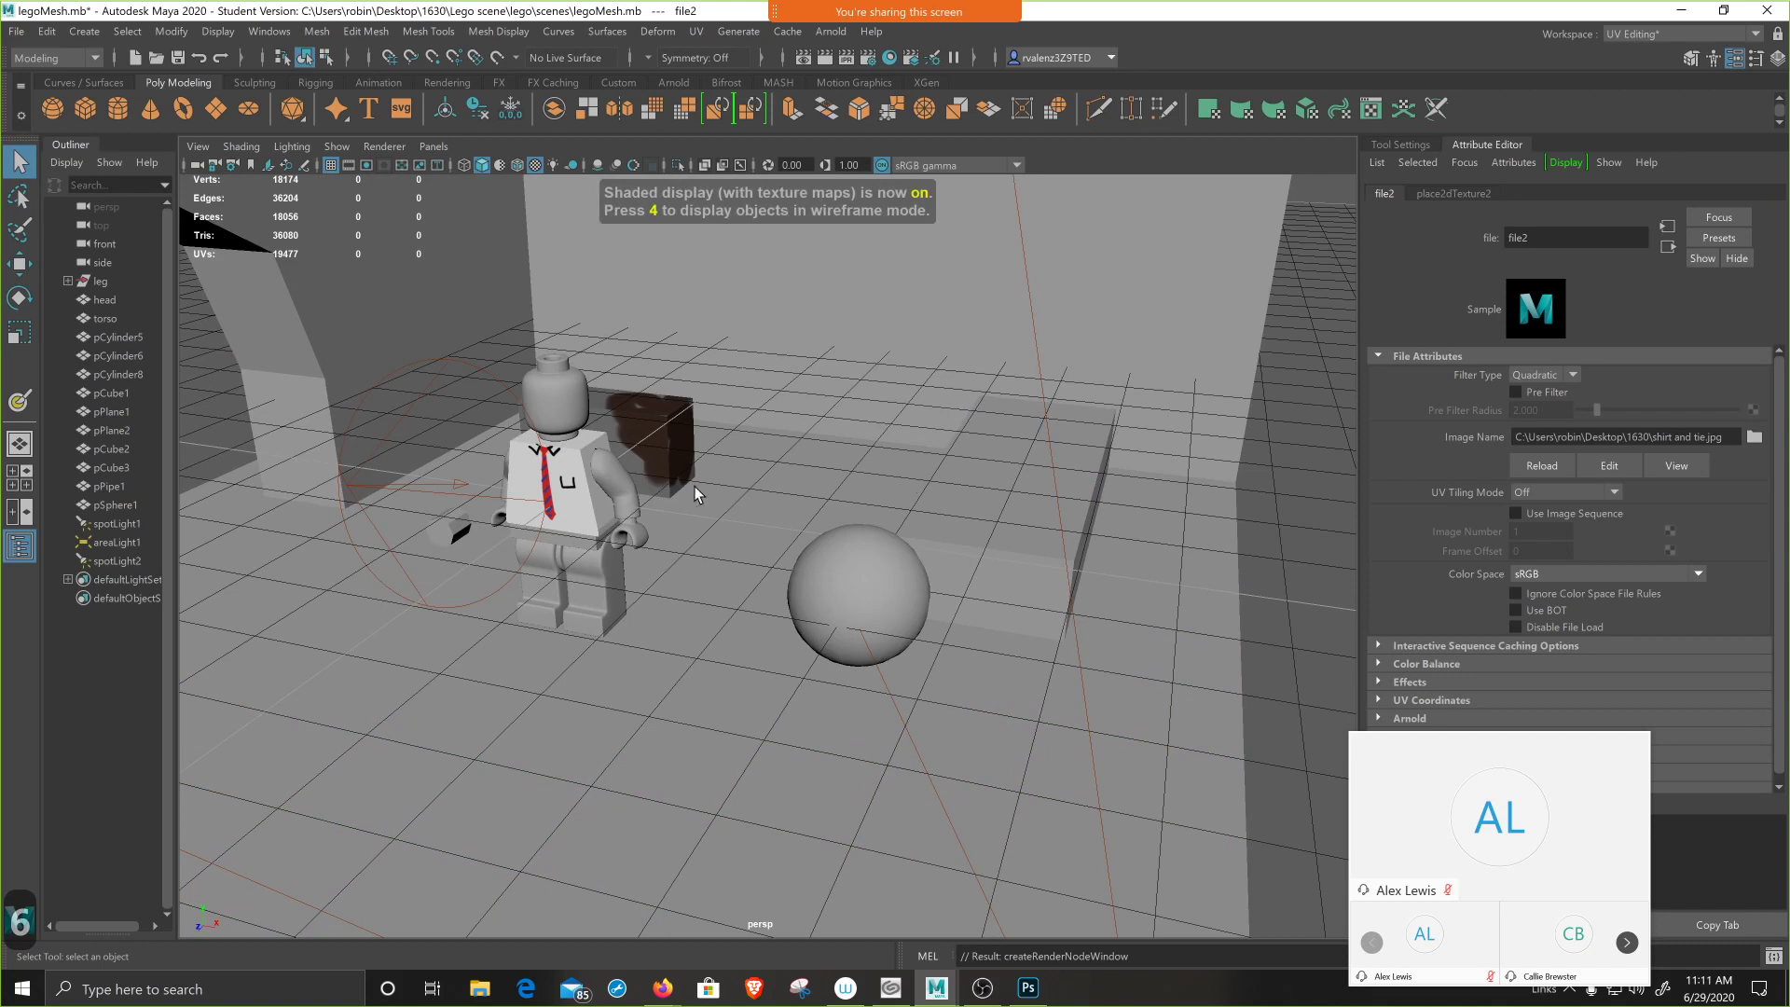
- Select the minifig's head, render the scene in the Arnold RenderView, and close the render window
click(585, 485)
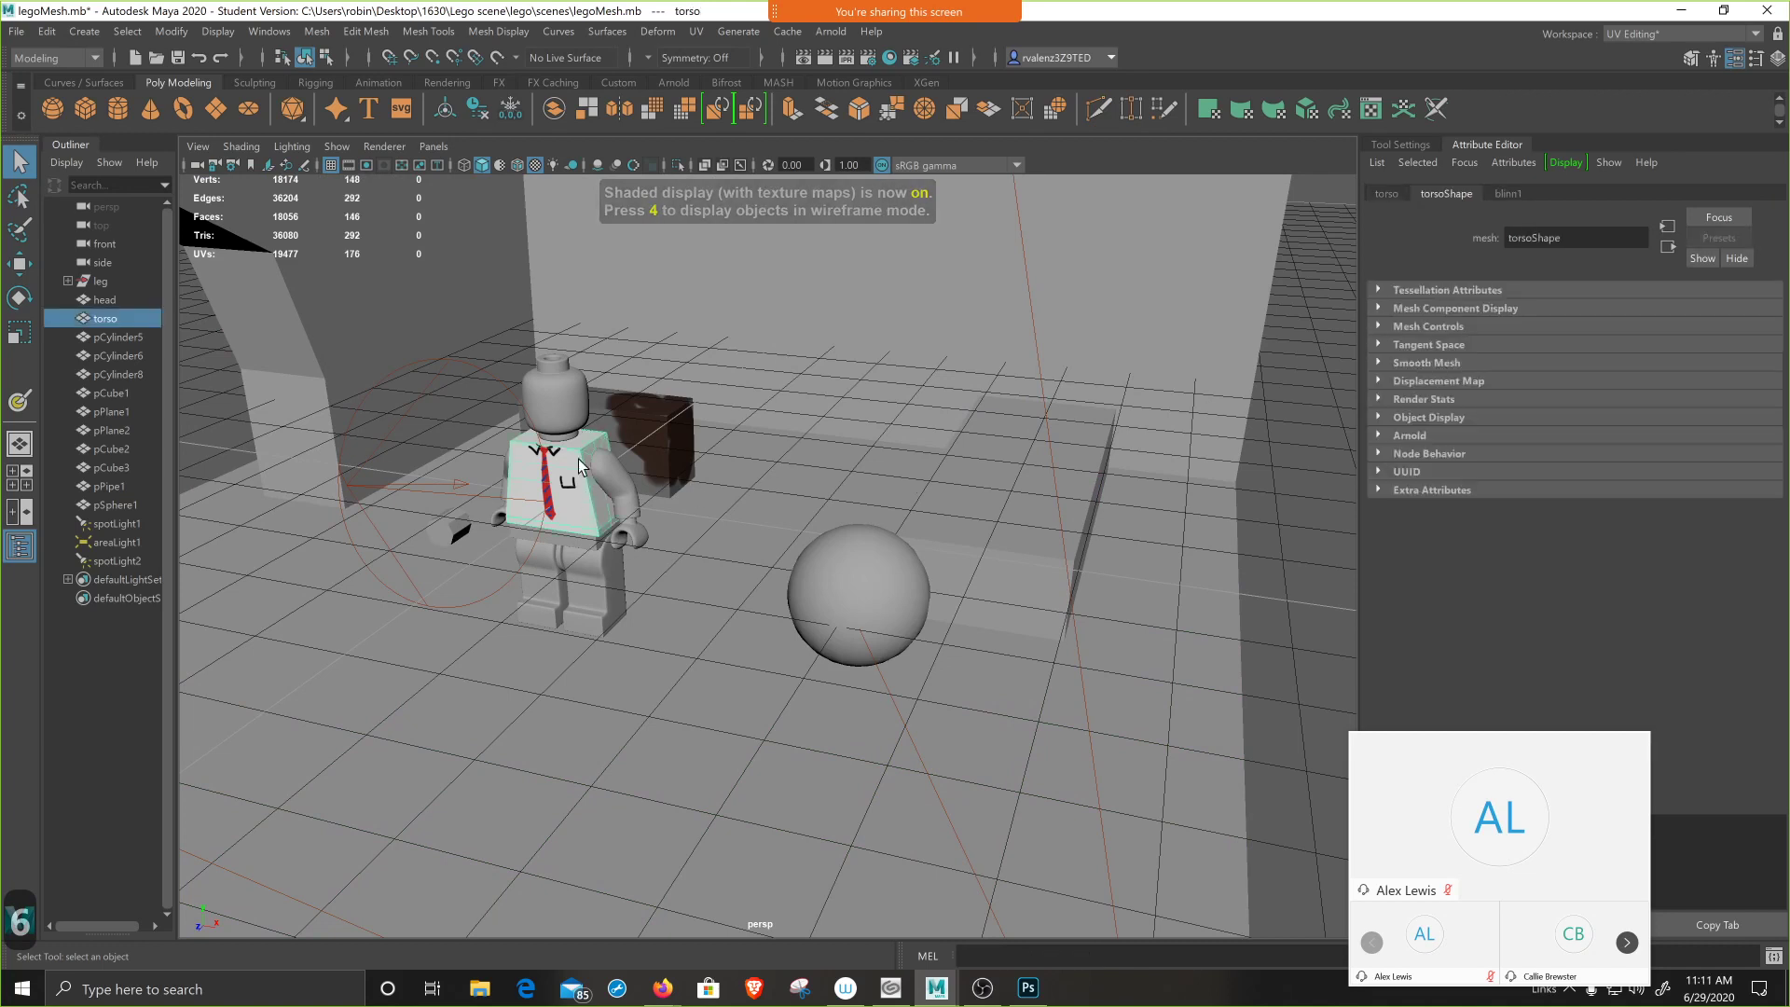
click(568, 389)
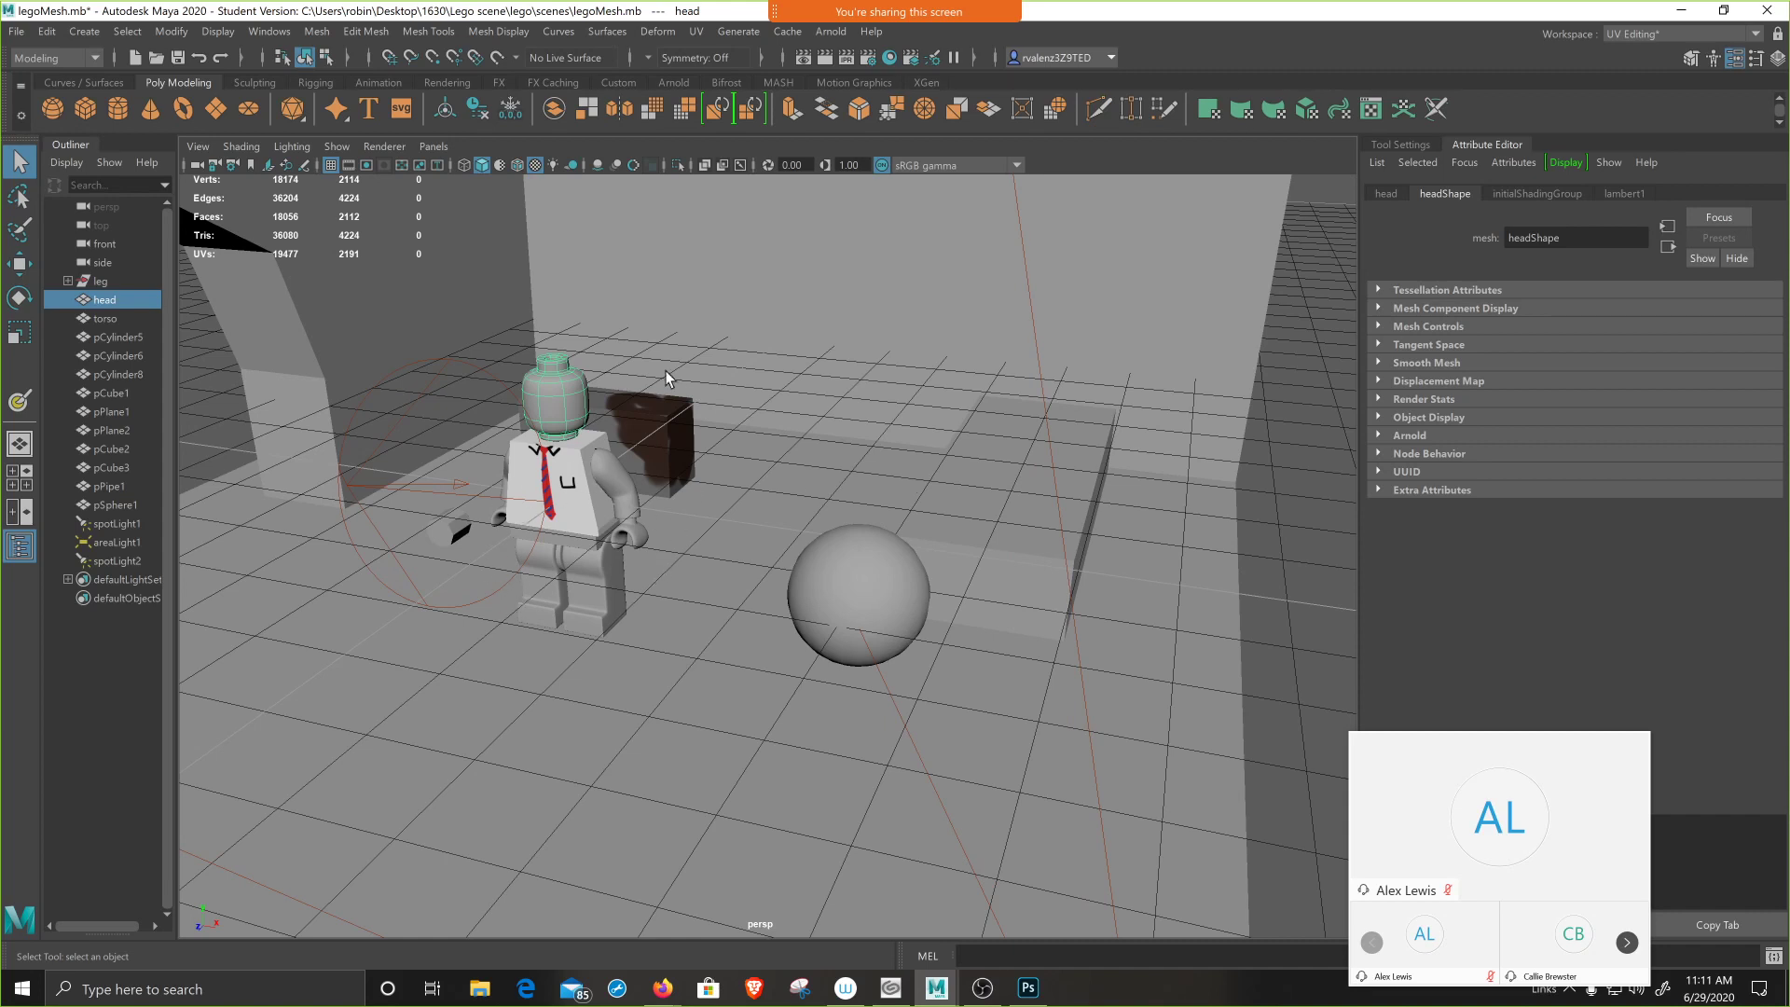
click(741, 33)
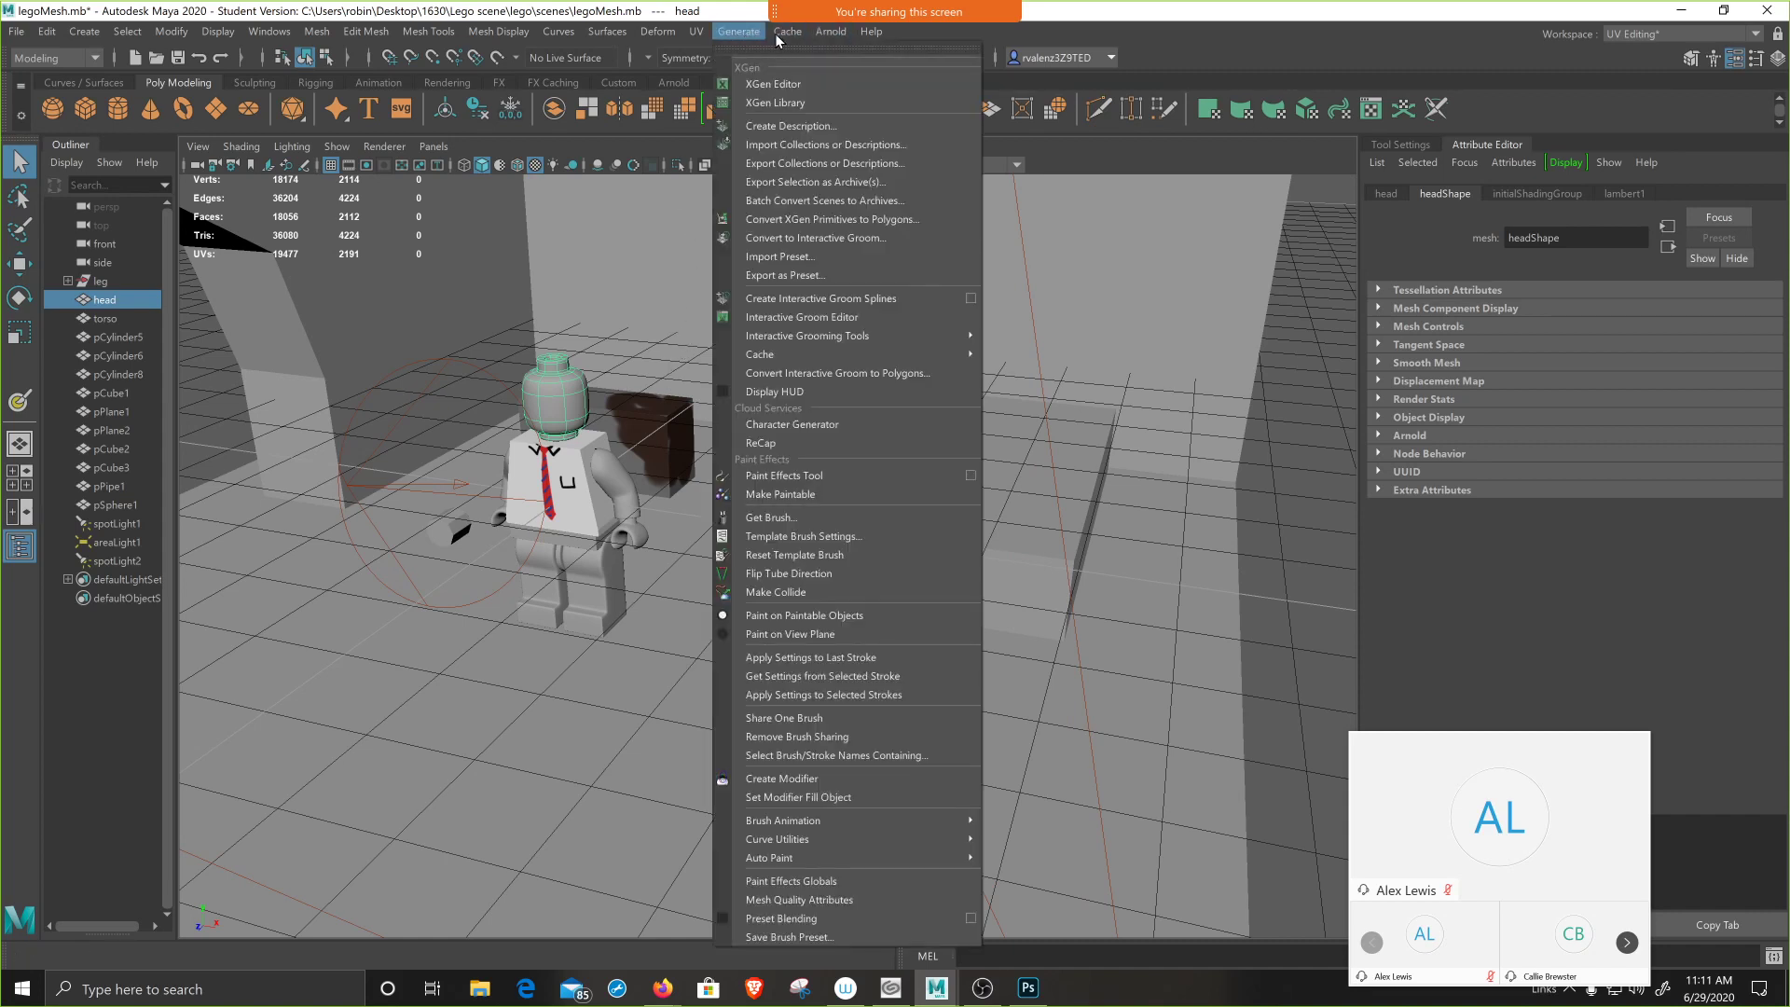
mouse_move(830, 32)
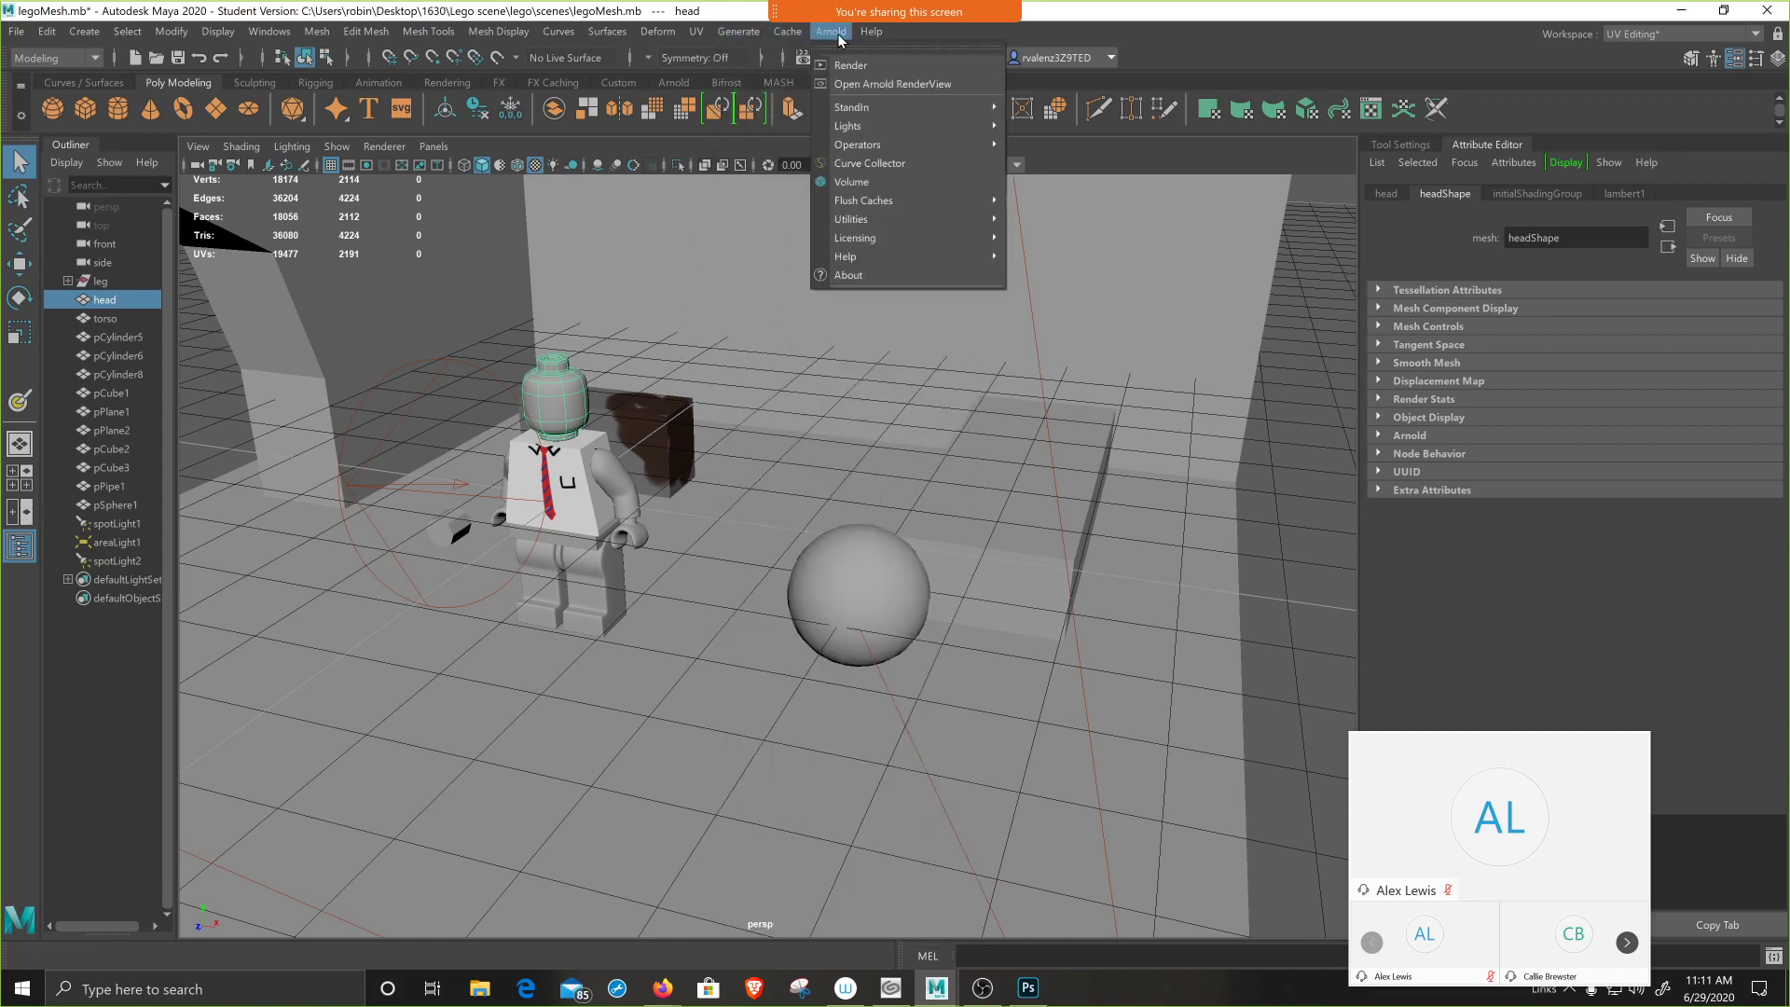
click(862, 85)
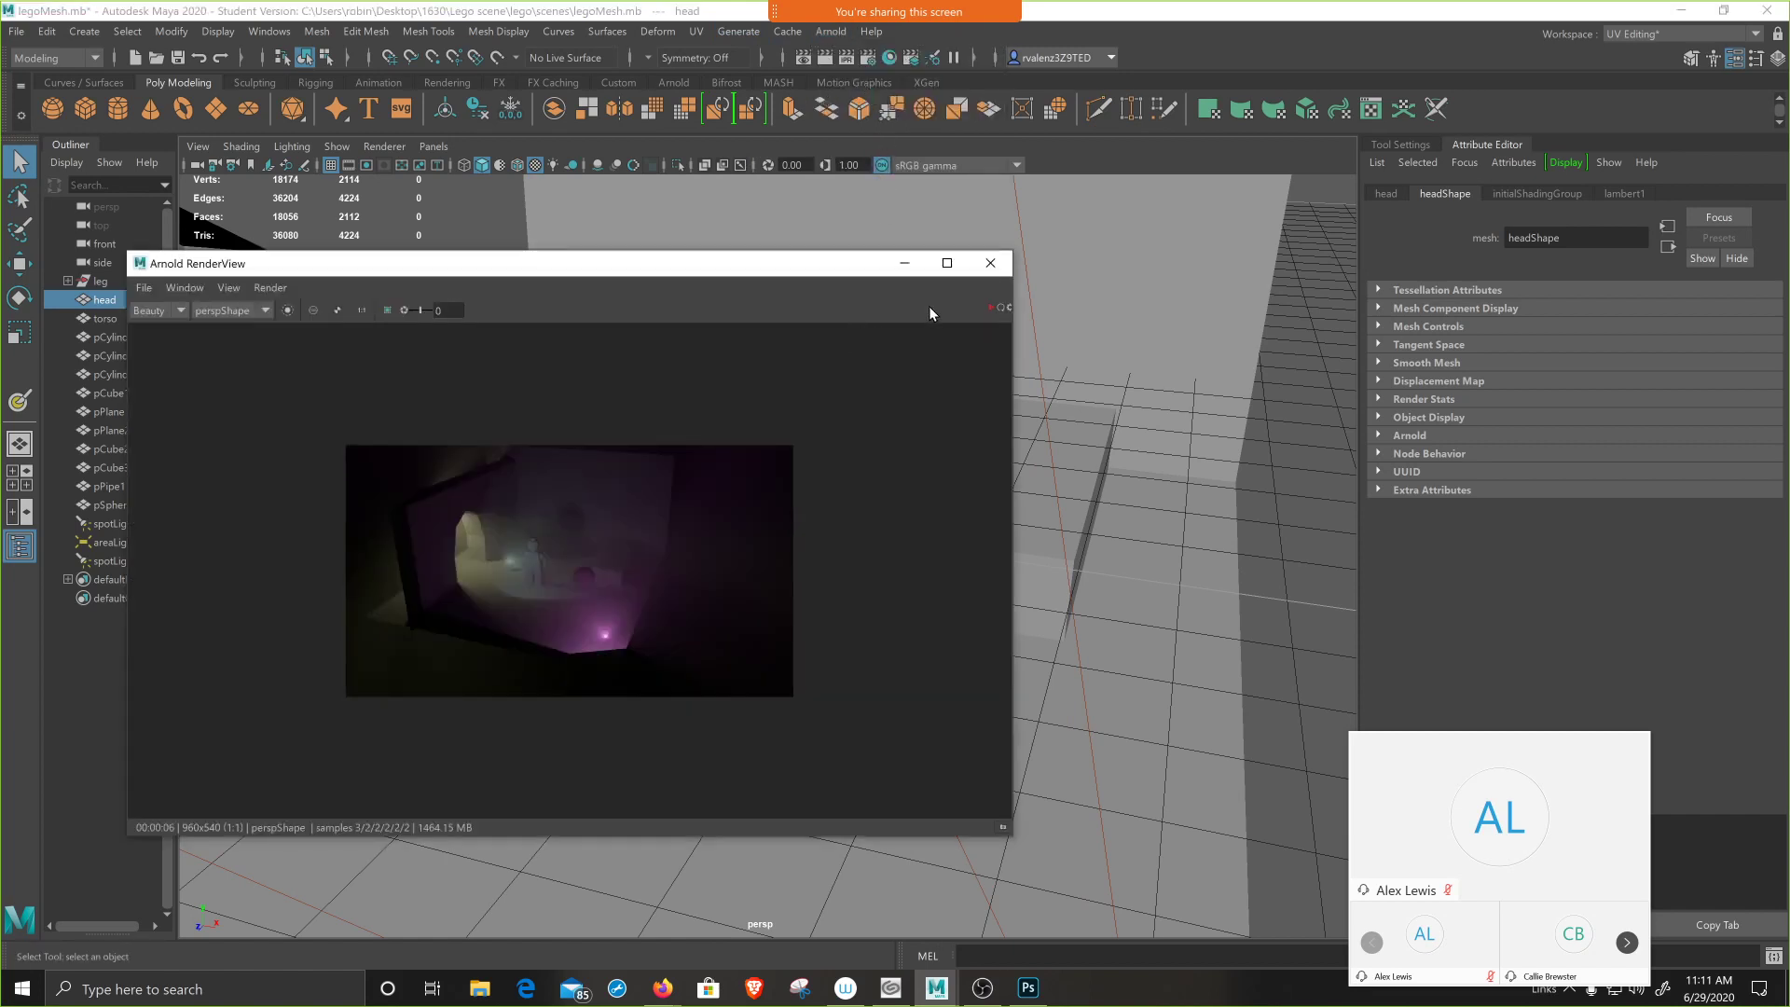
click(993, 311)
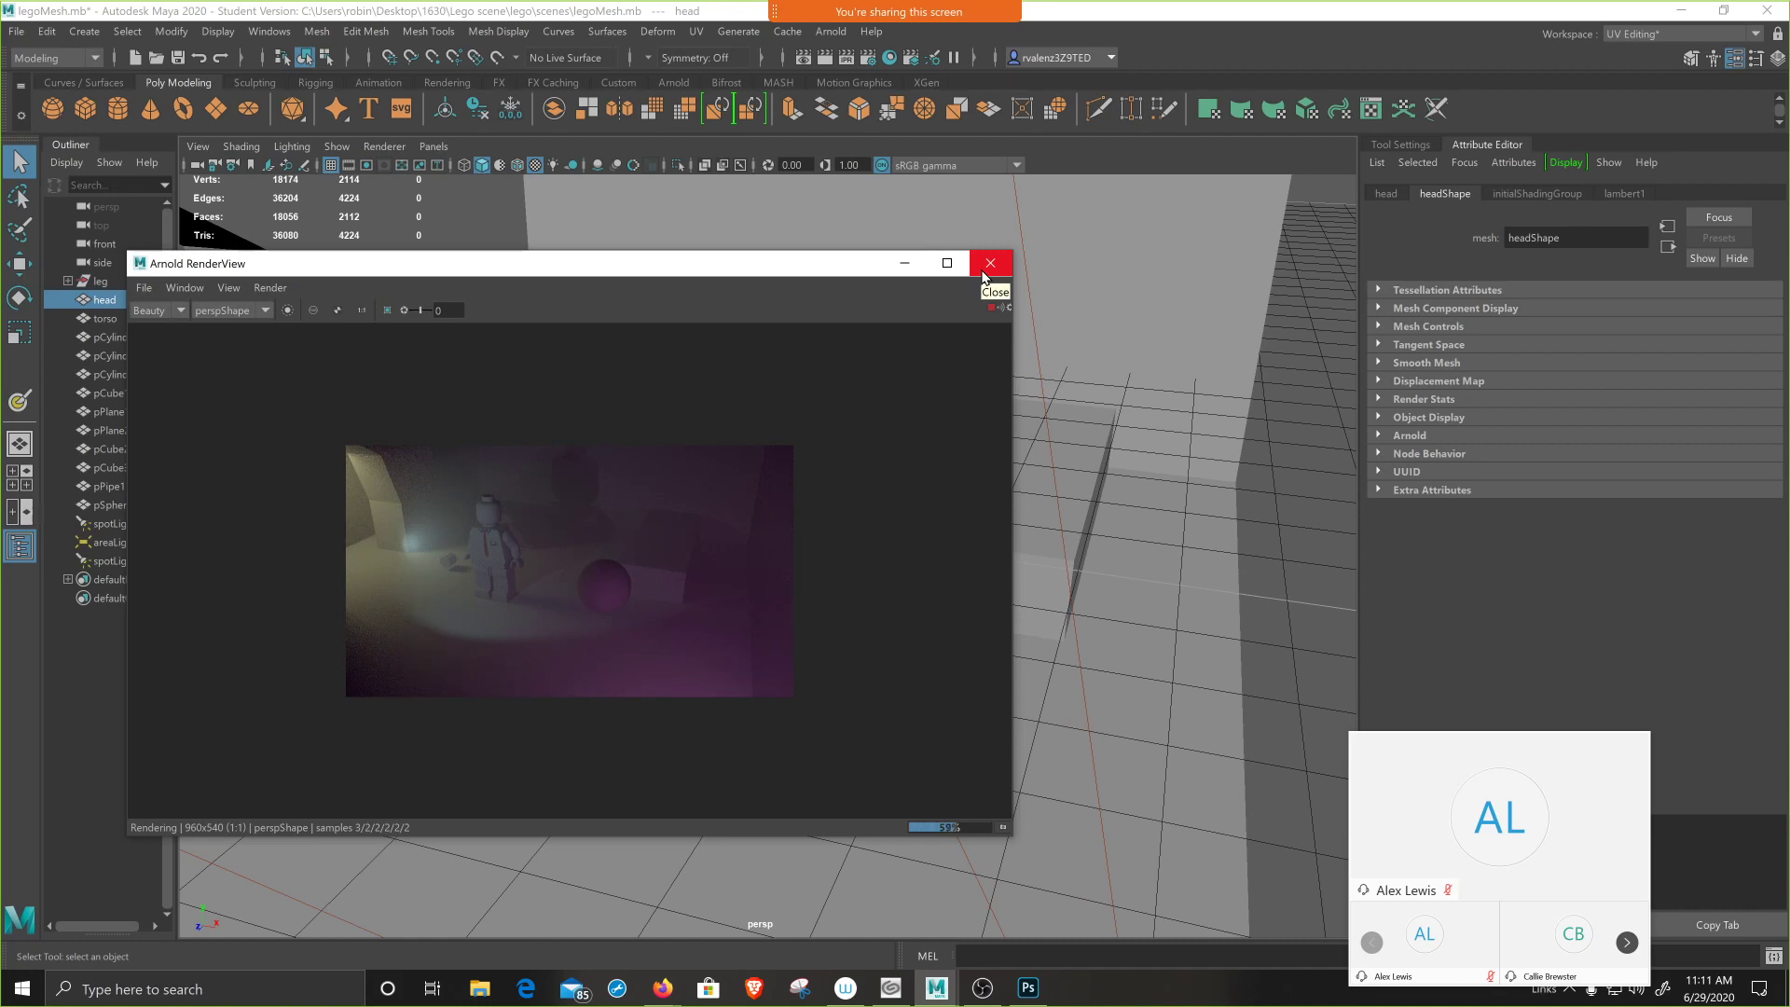
click(989, 264)
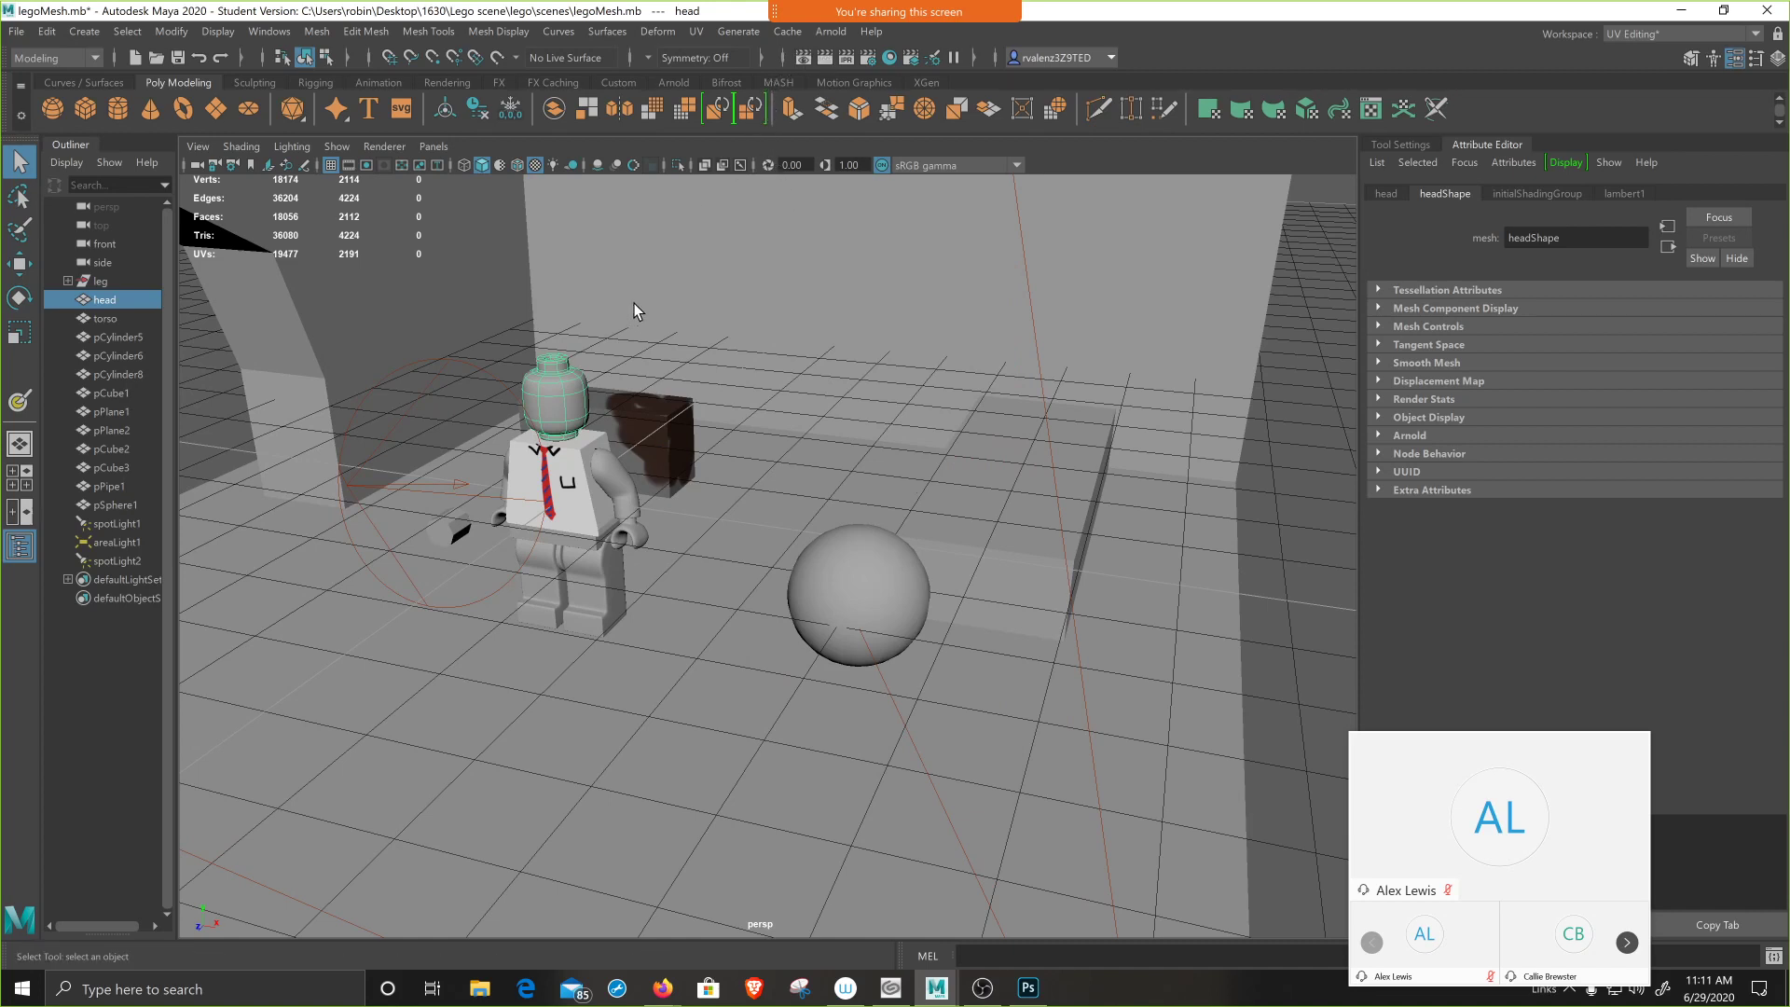
- Reopen the Arnold RenderView to inspect the rendered shirt and tie up close, and close it again
click(830, 31)
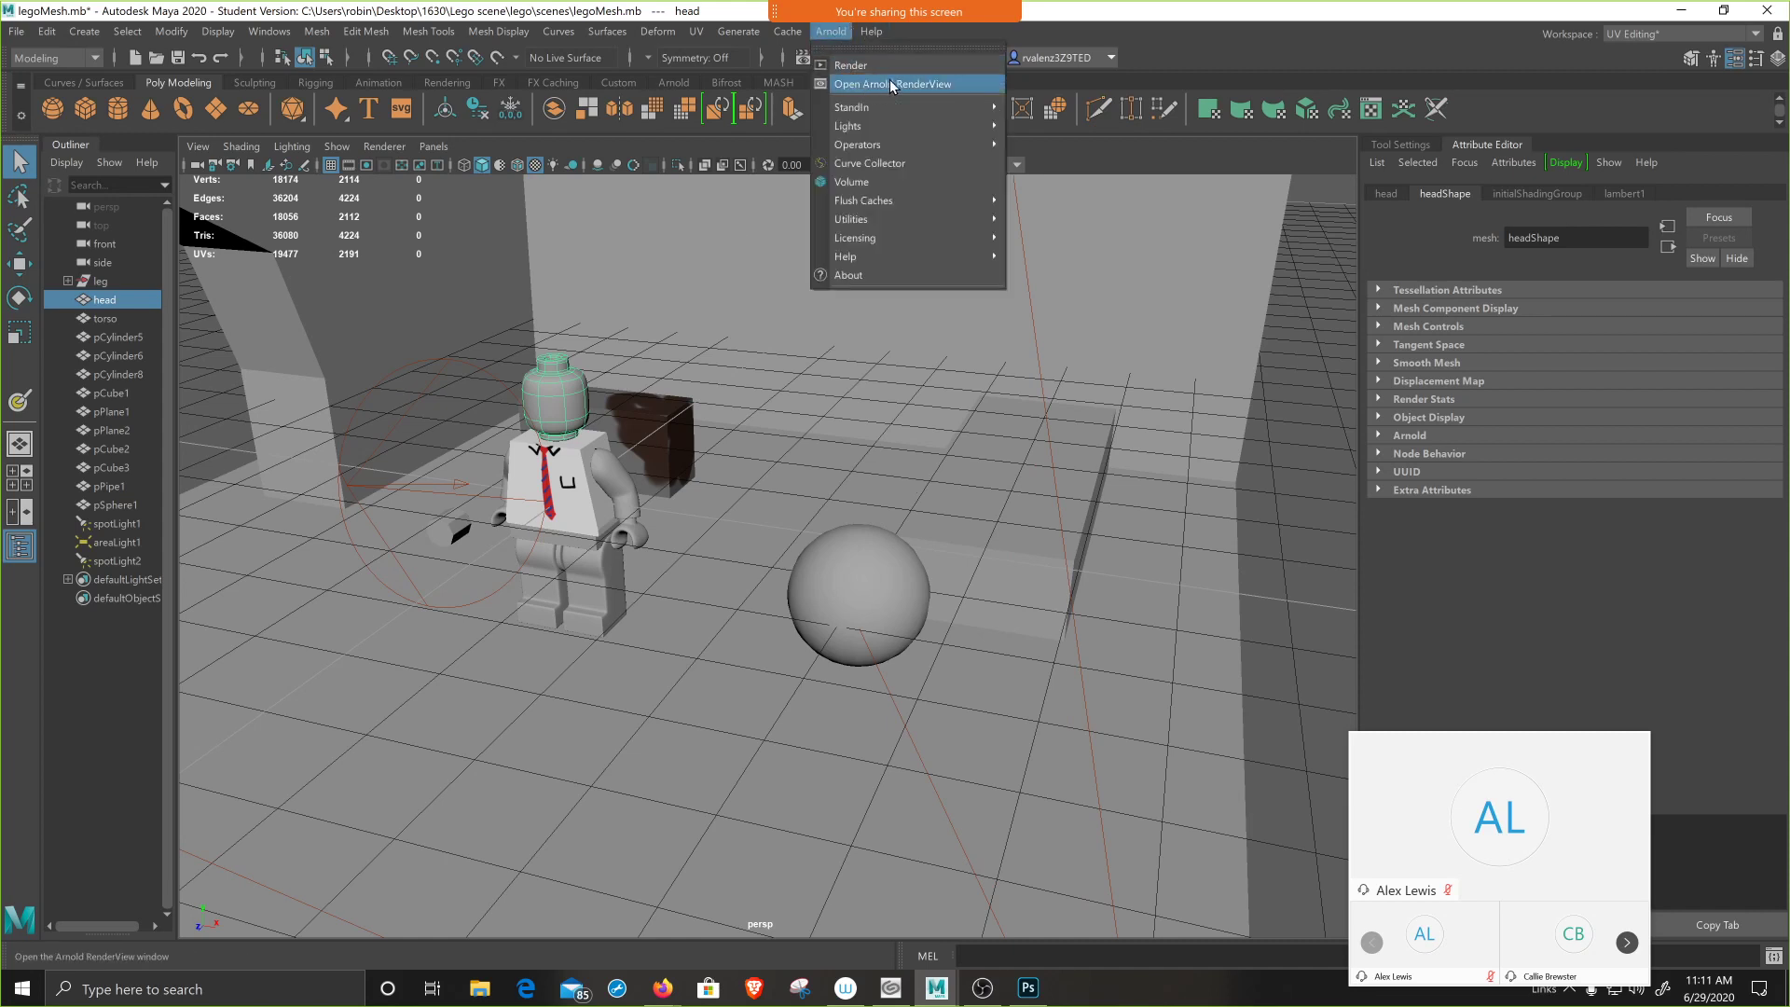
click(957, 83)
scroll(520, 580, up, 3)
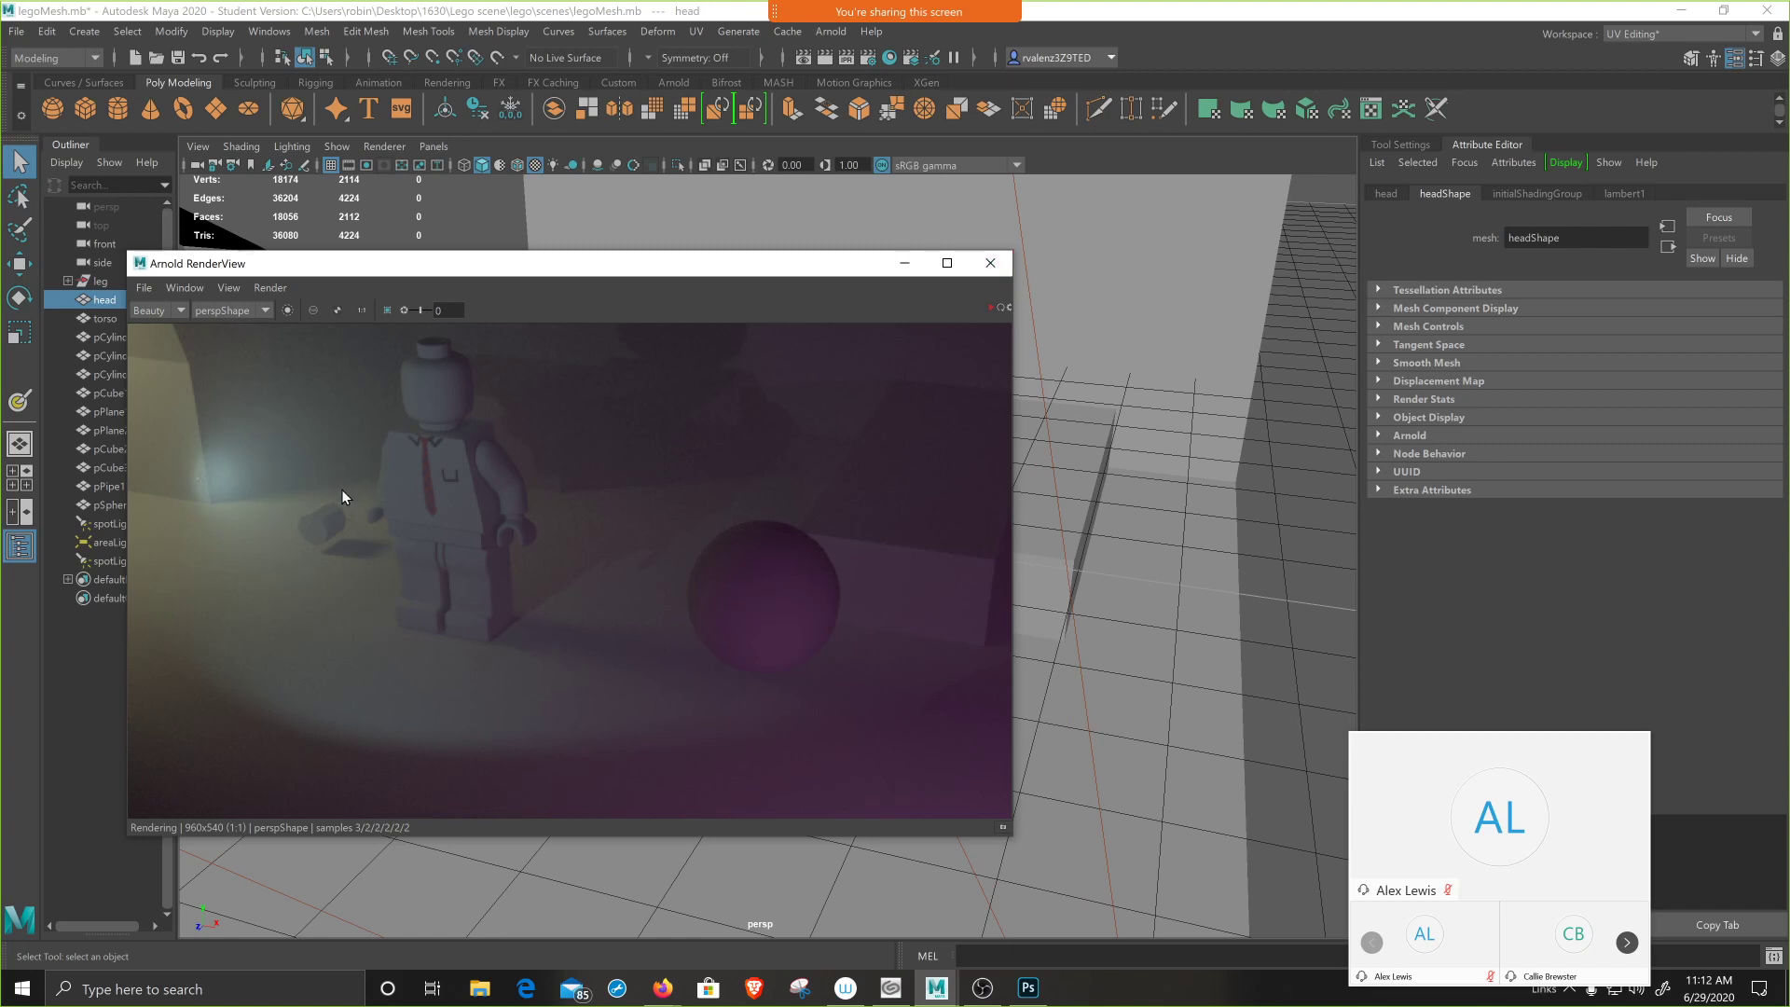
click(1000, 271)
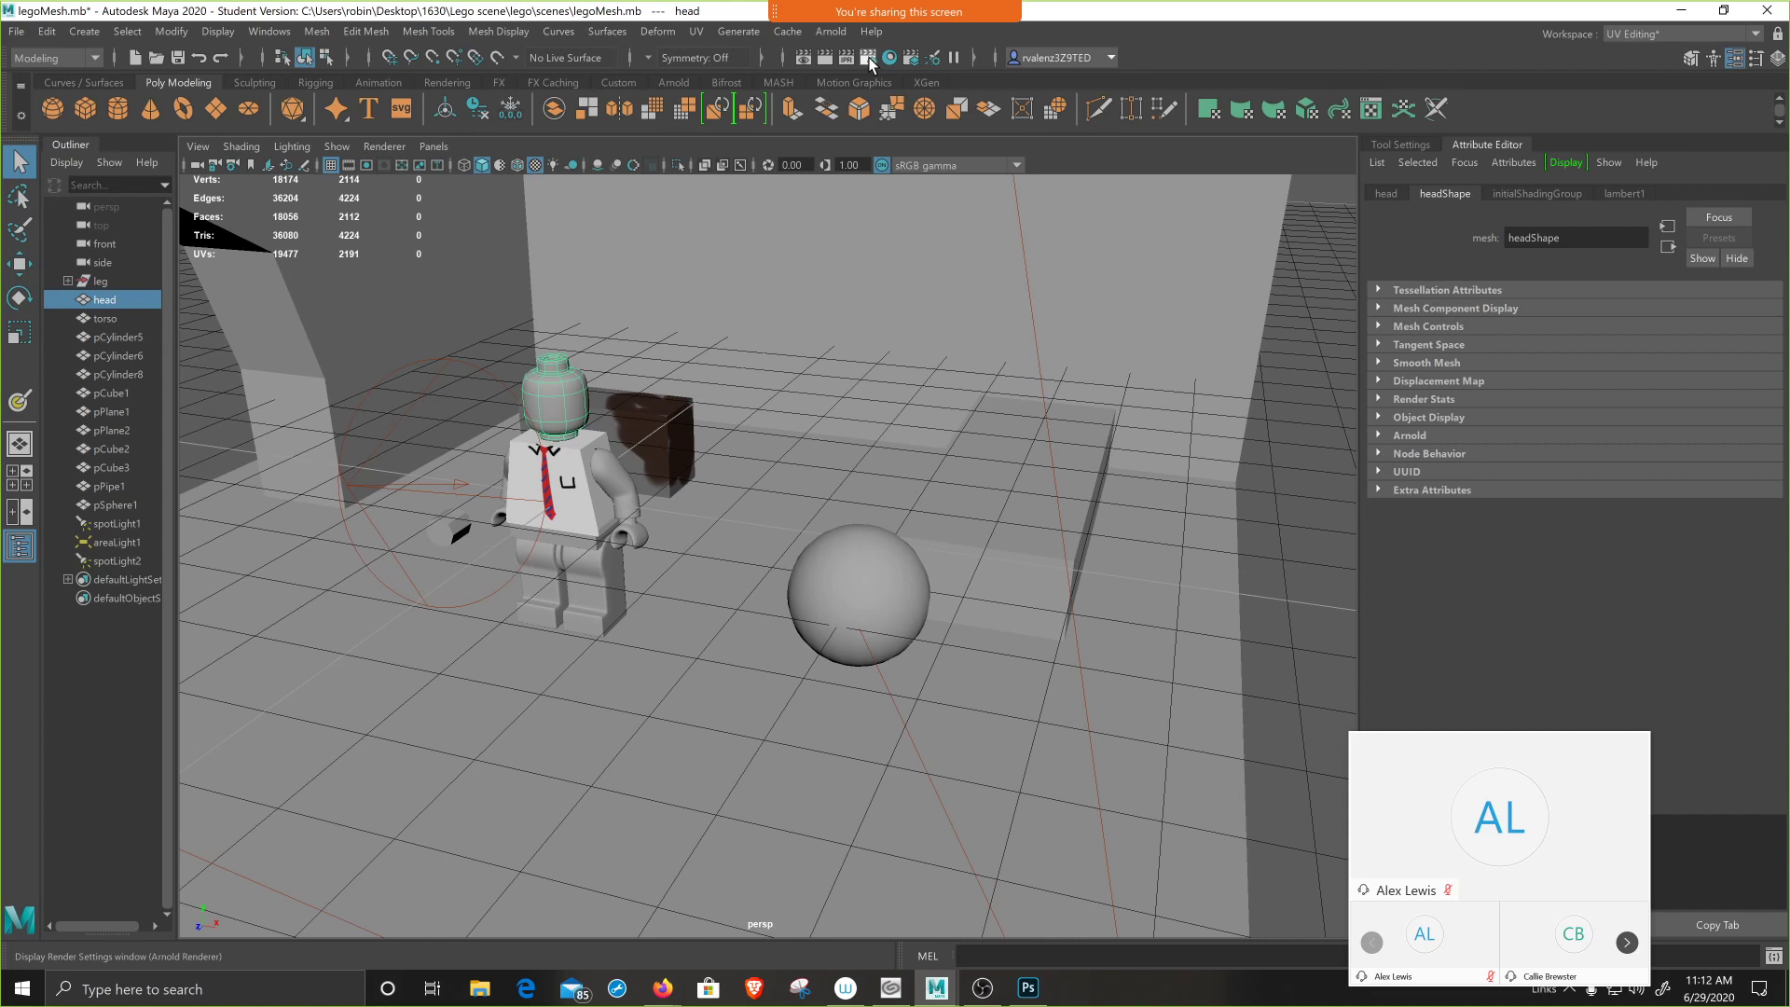
- Open the render settings and set the project to the Desktop's 1630 "Lego scene" folder, creating a default workspace there
click(868, 58)
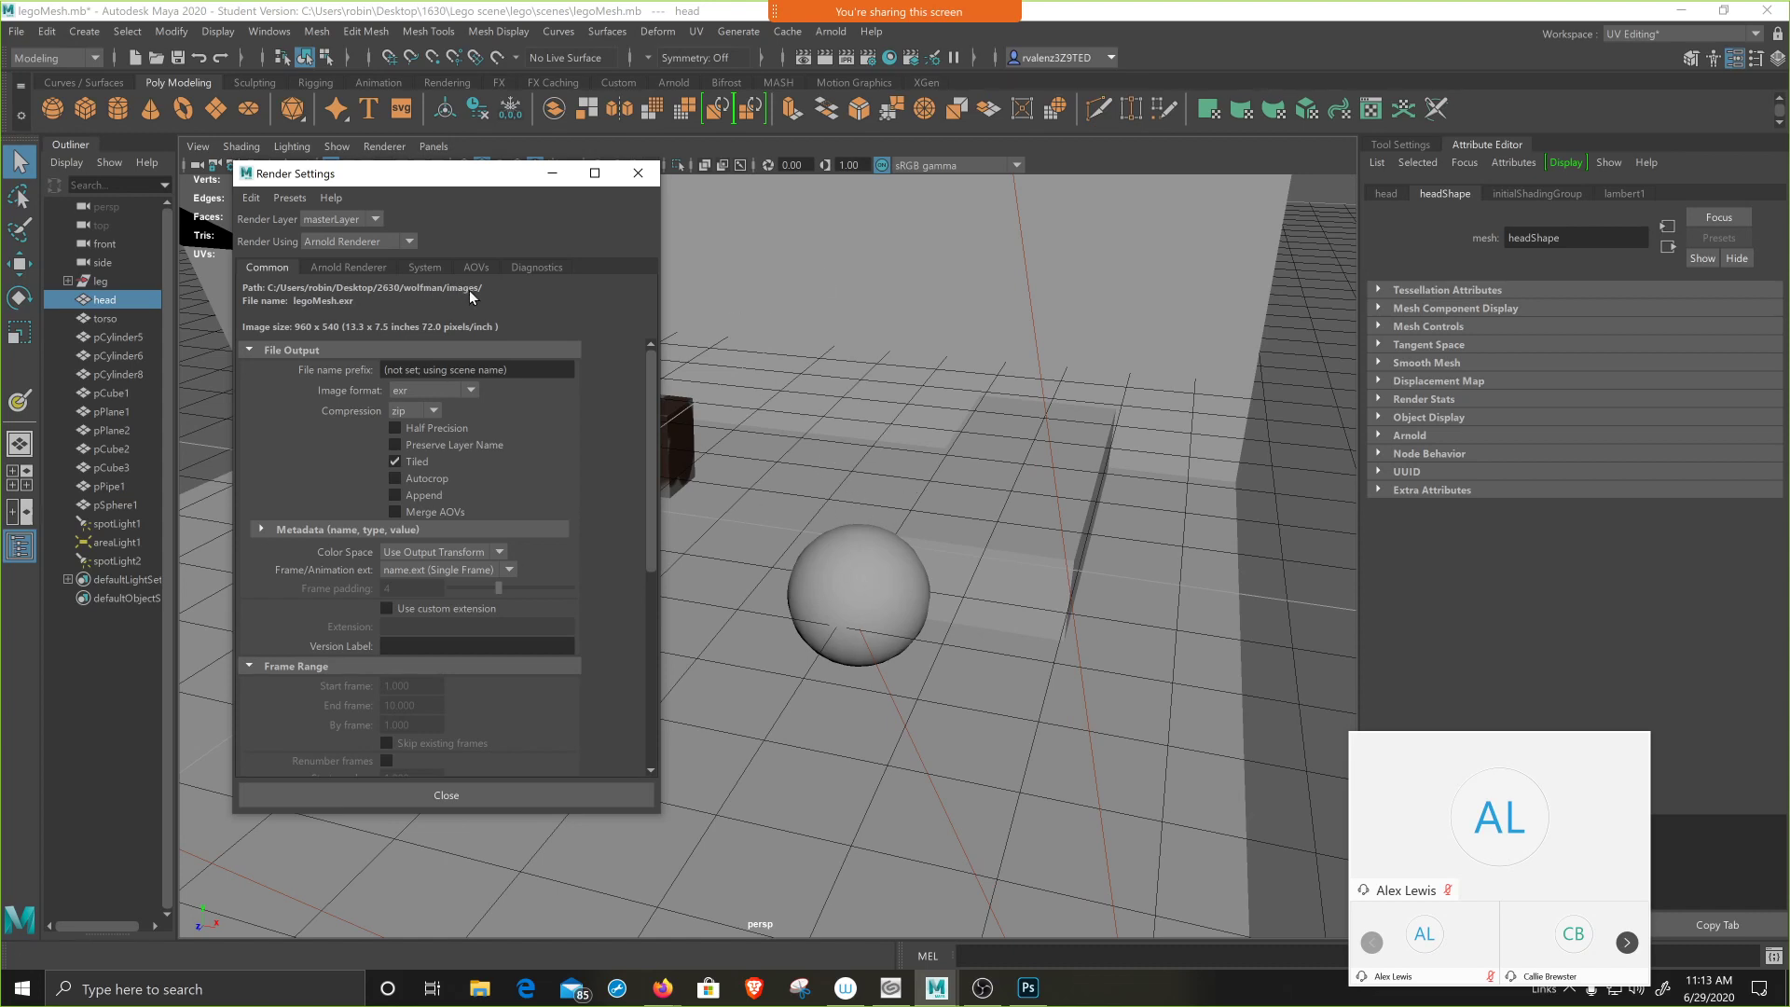
click(16, 30)
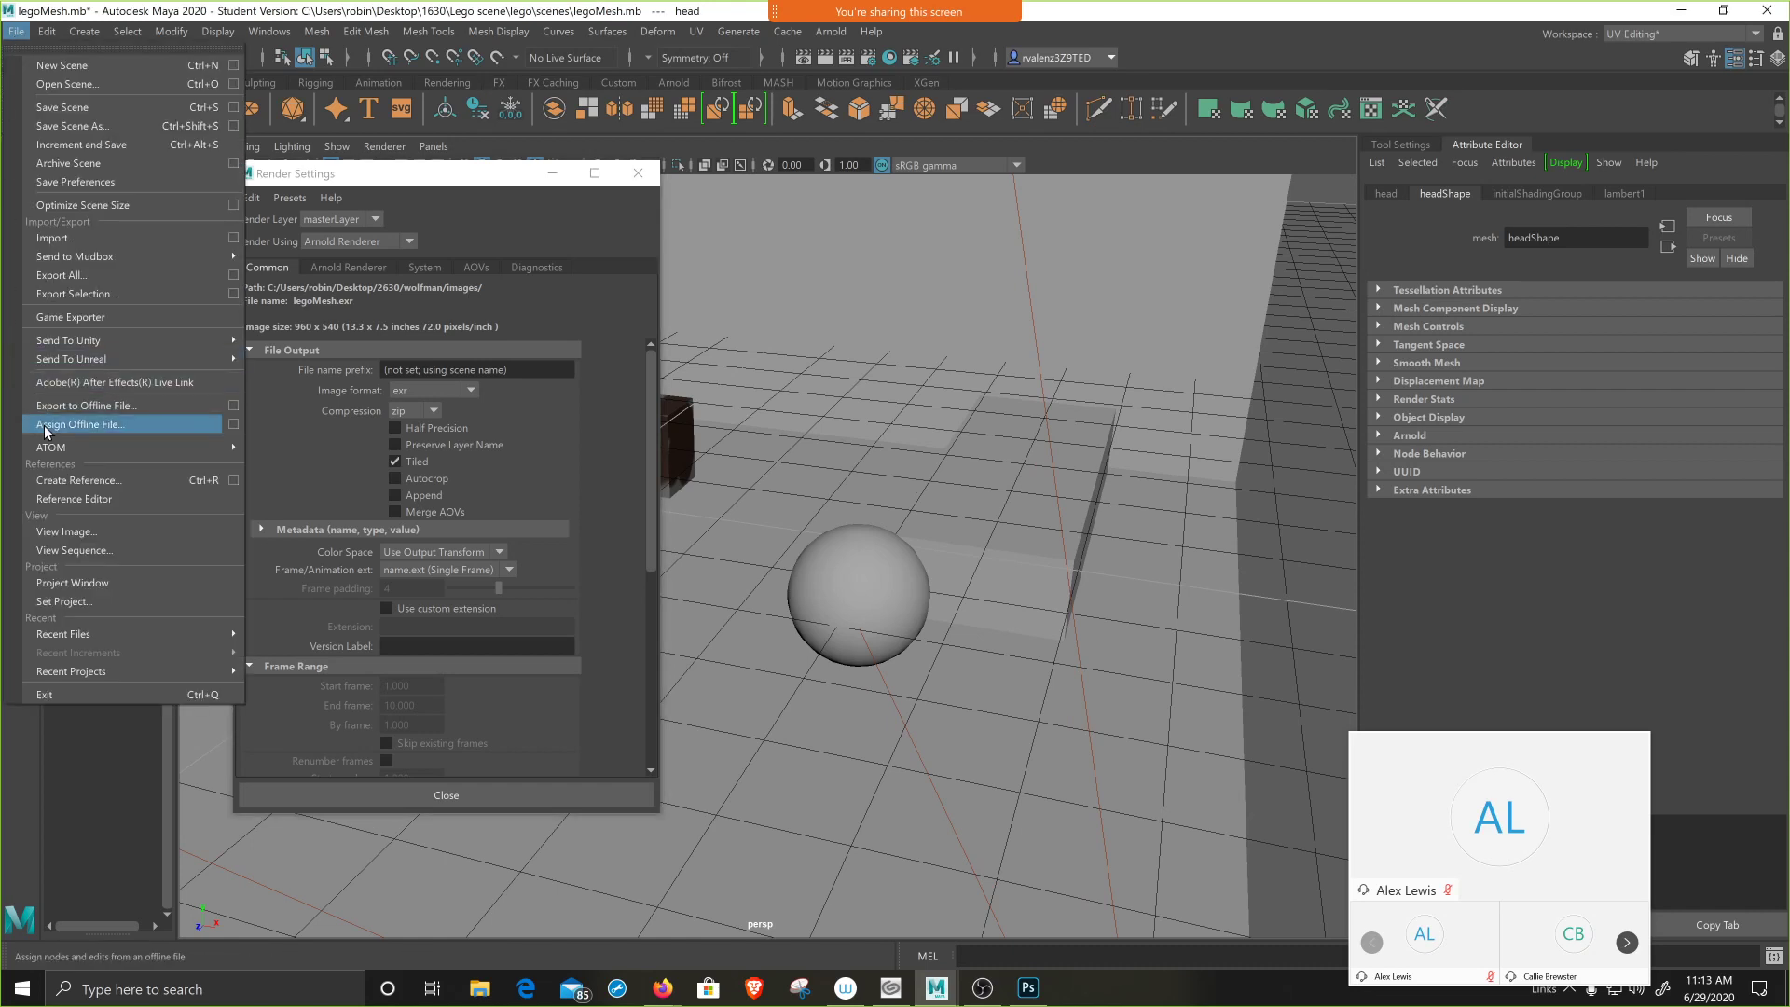
click(50, 601)
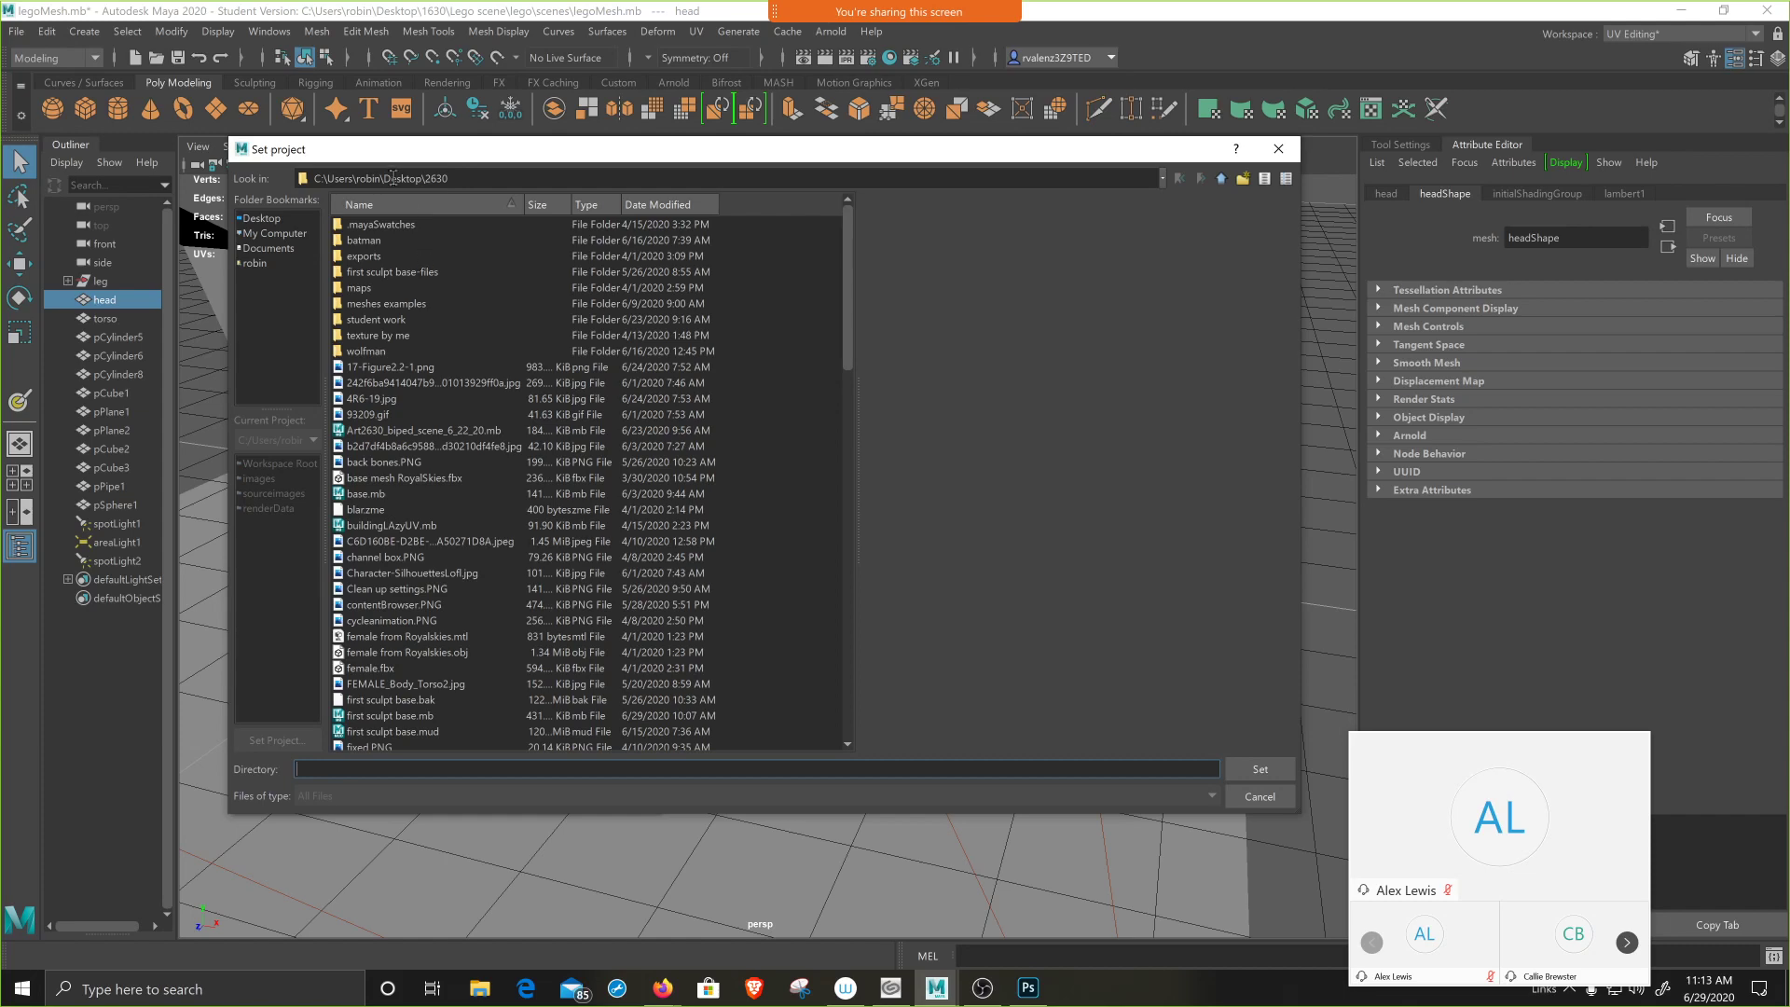
click(1221, 177)
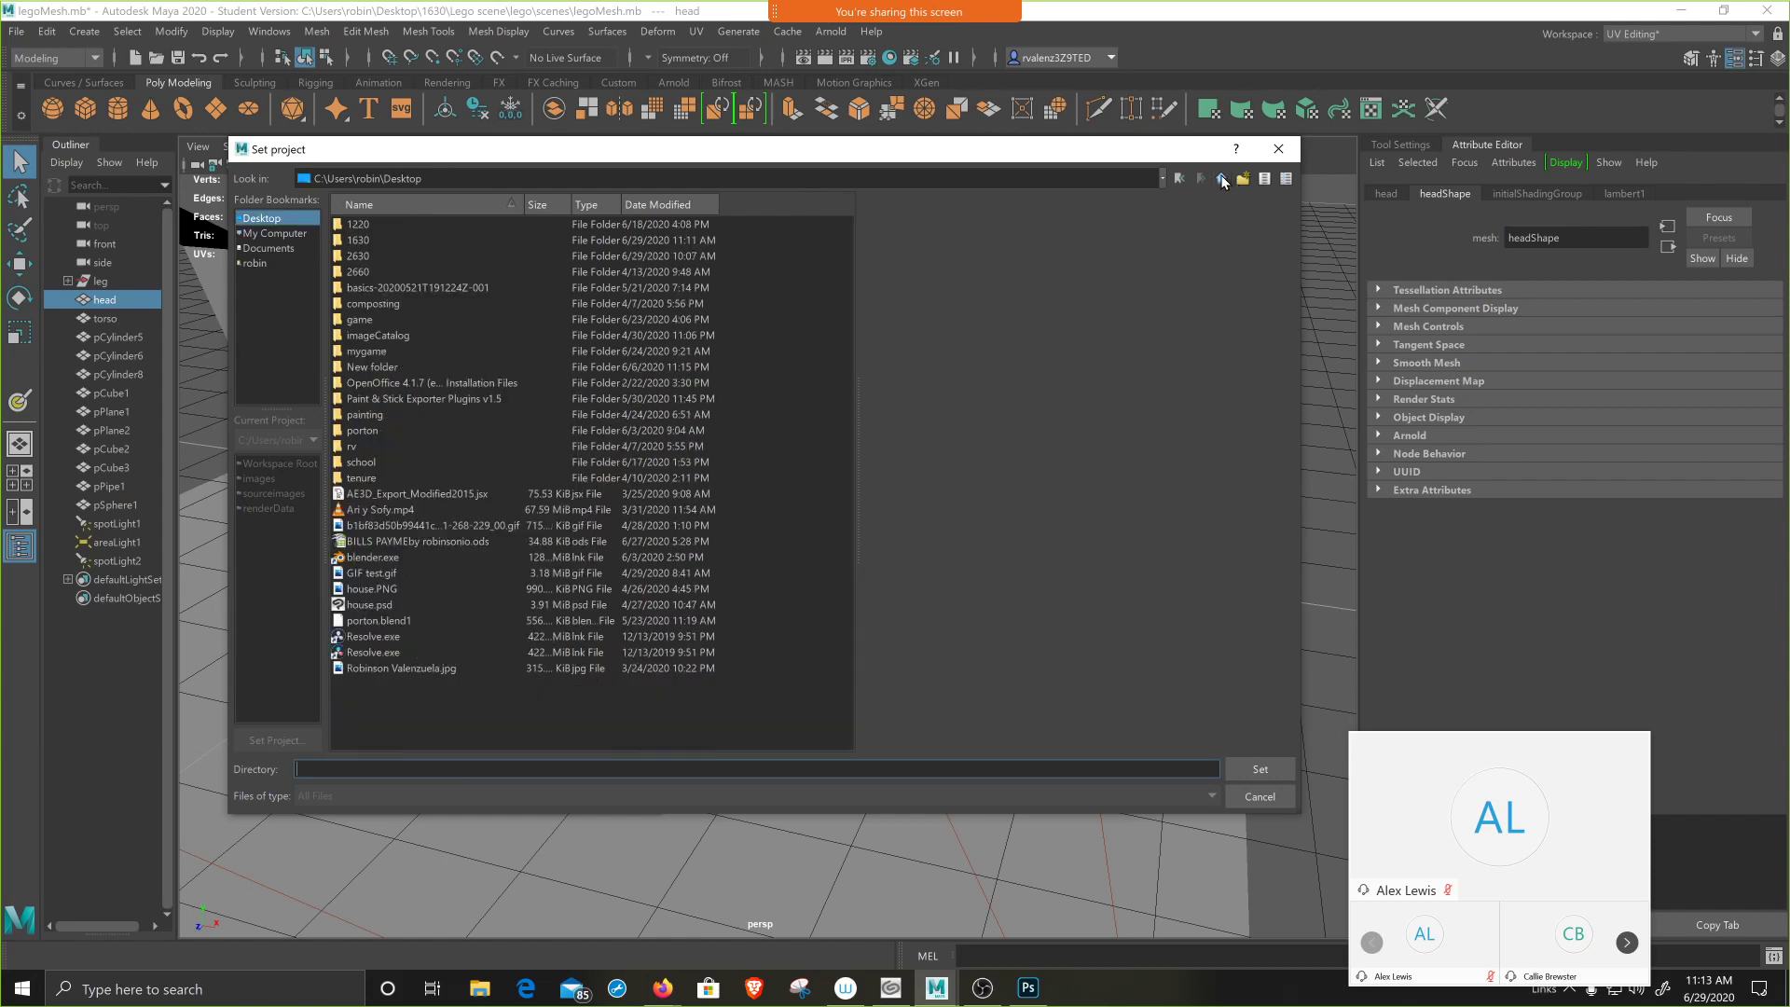
click(352, 240)
double_click(351, 235)
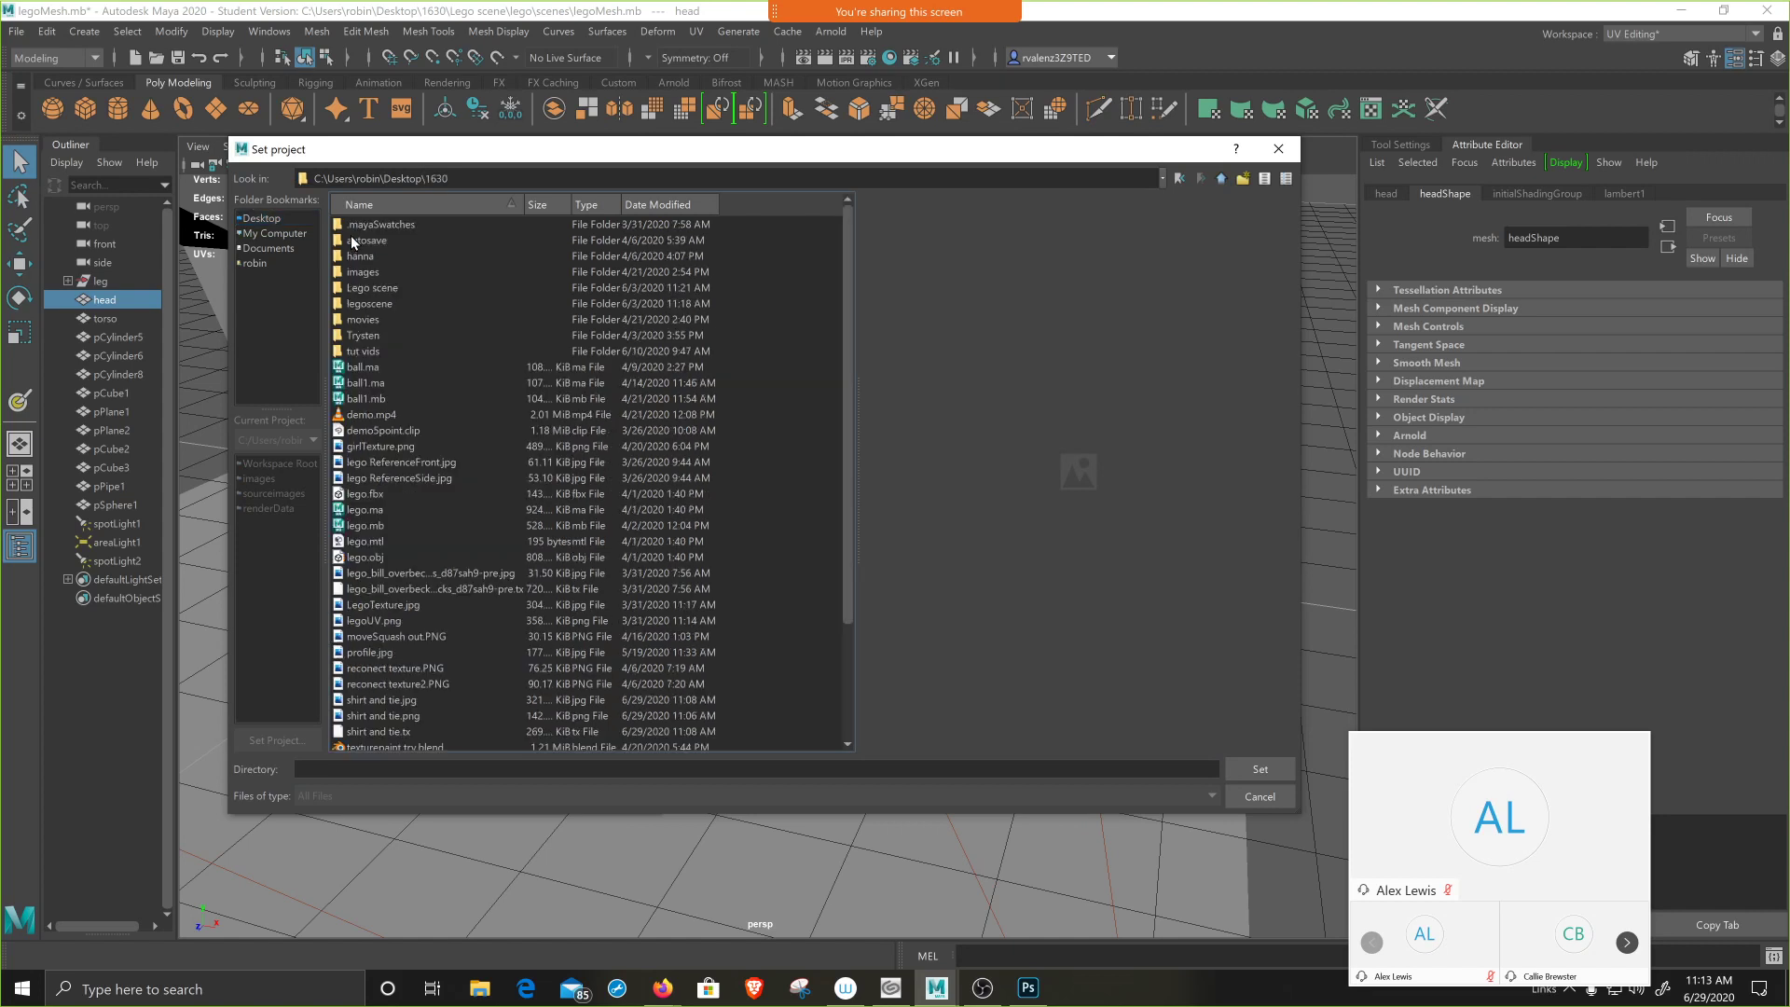
click(366, 289)
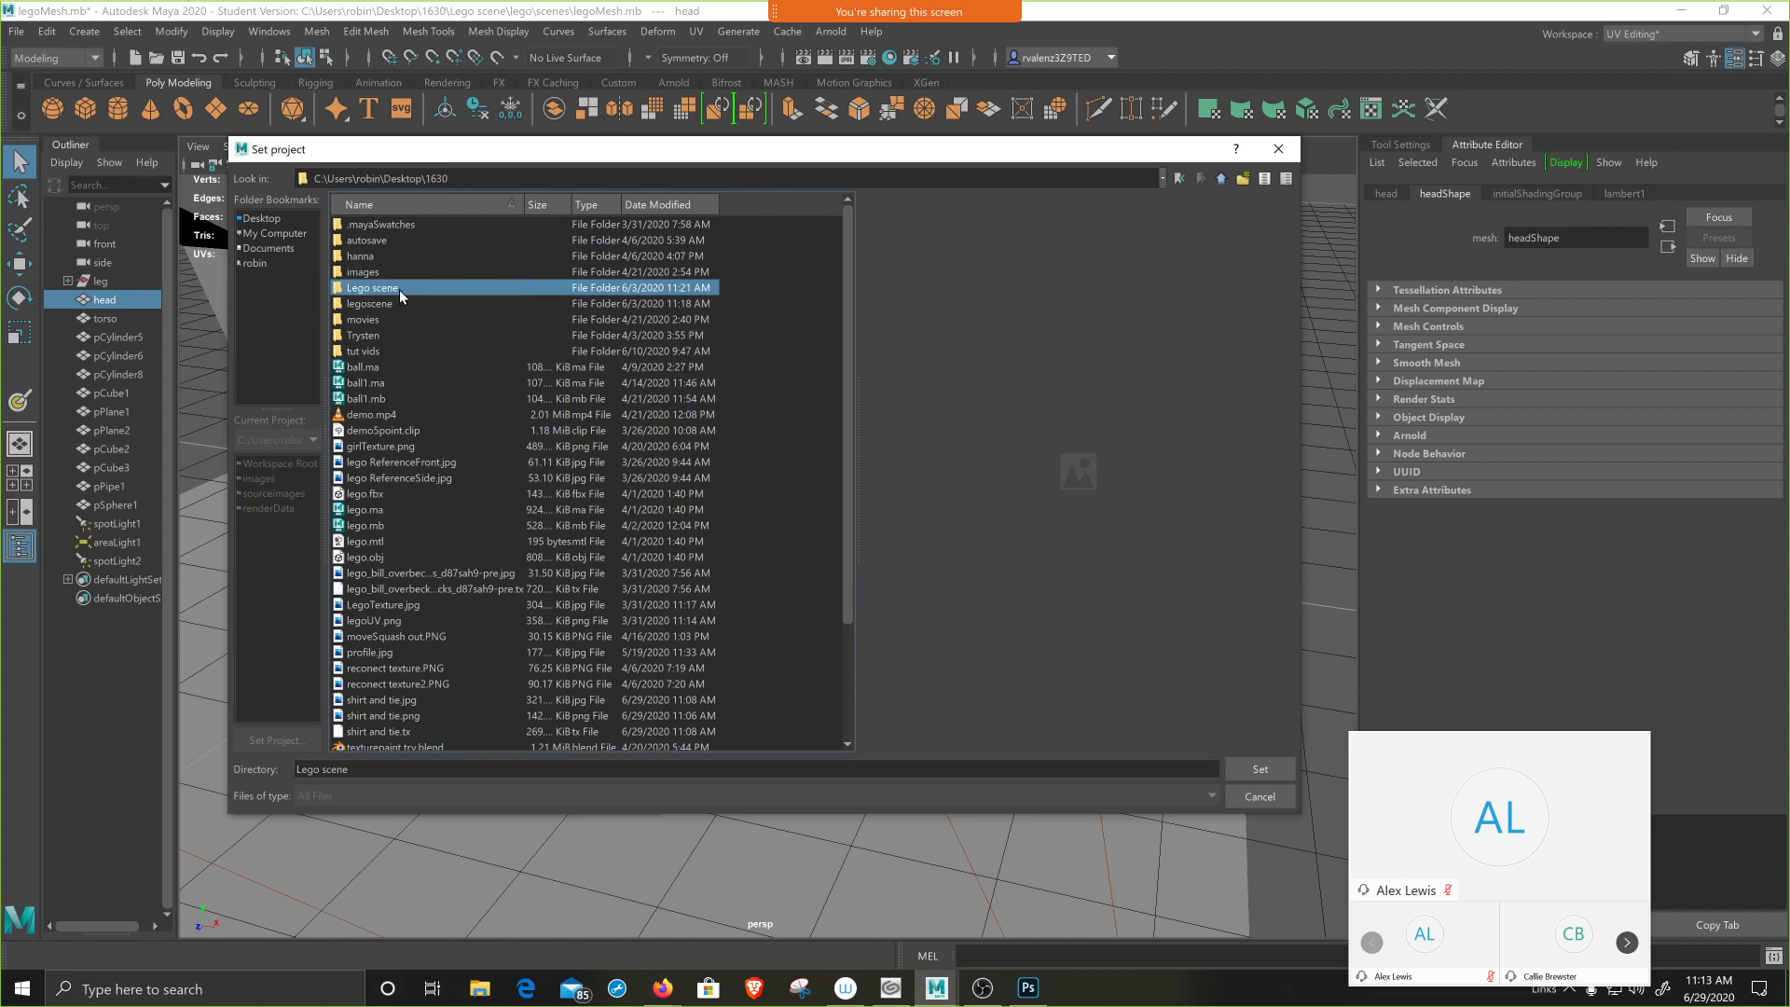
click(1249, 769)
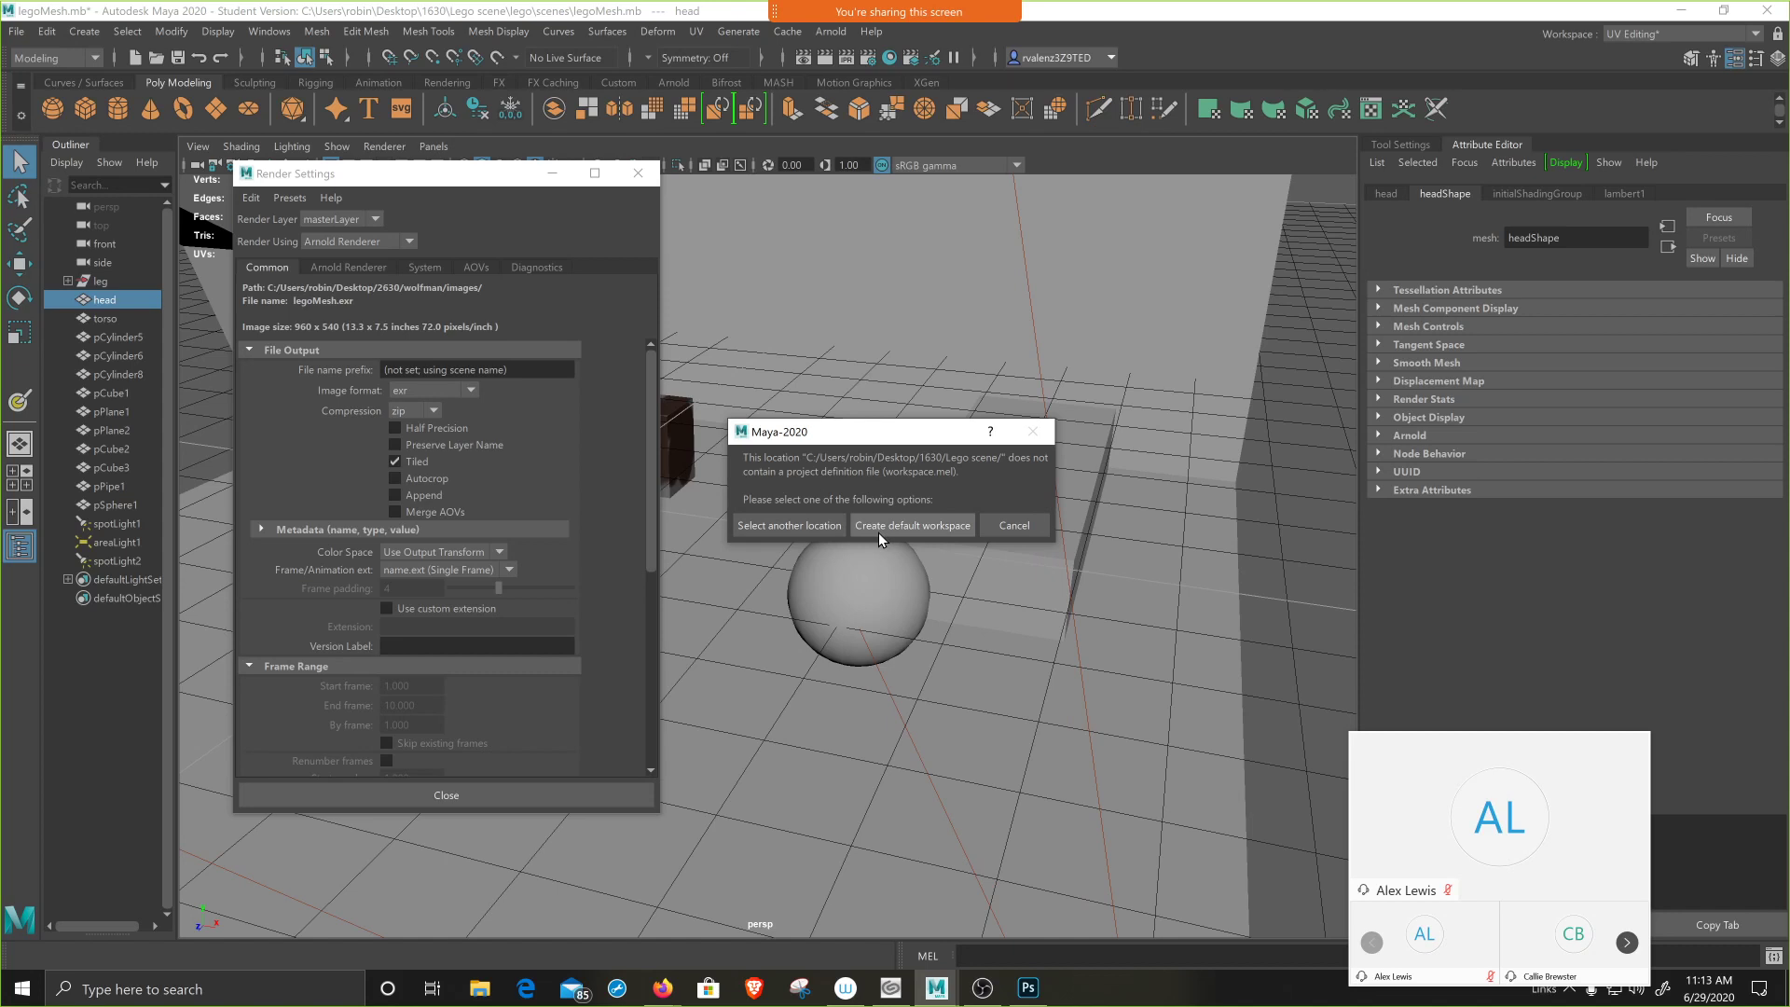
click(943, 528)
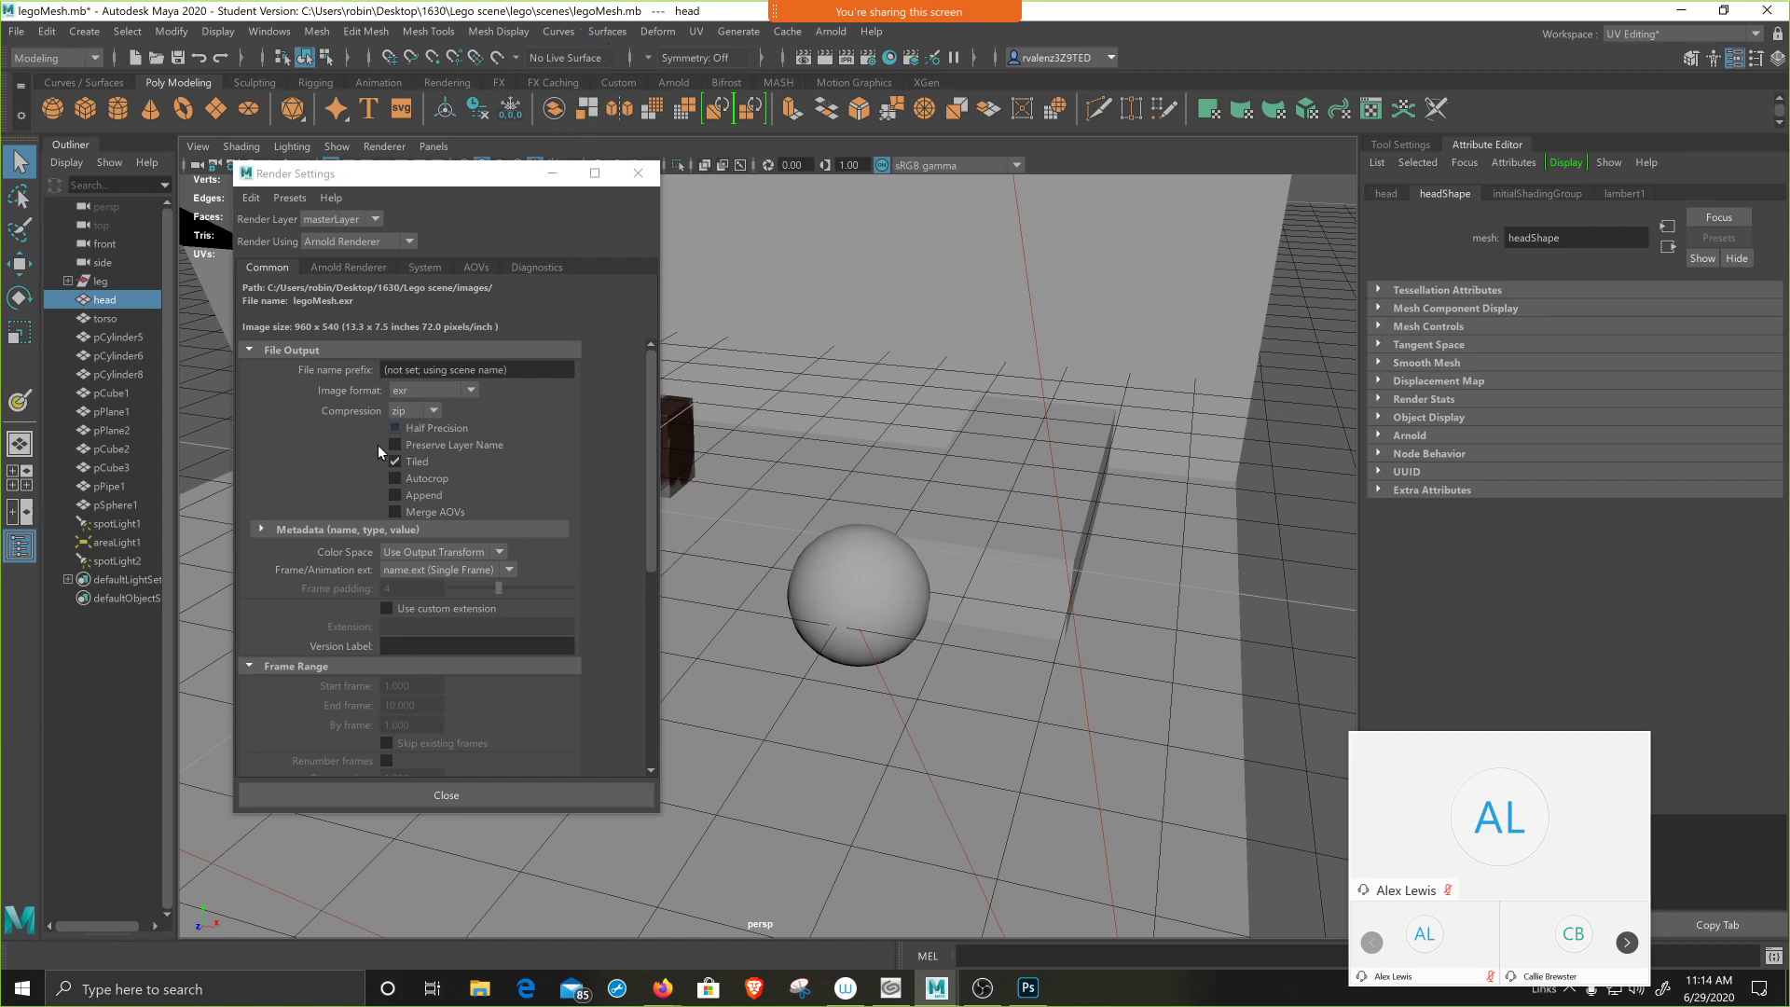
- Set the render output's image format to jpeg
scroll(321, 487, down, 2)
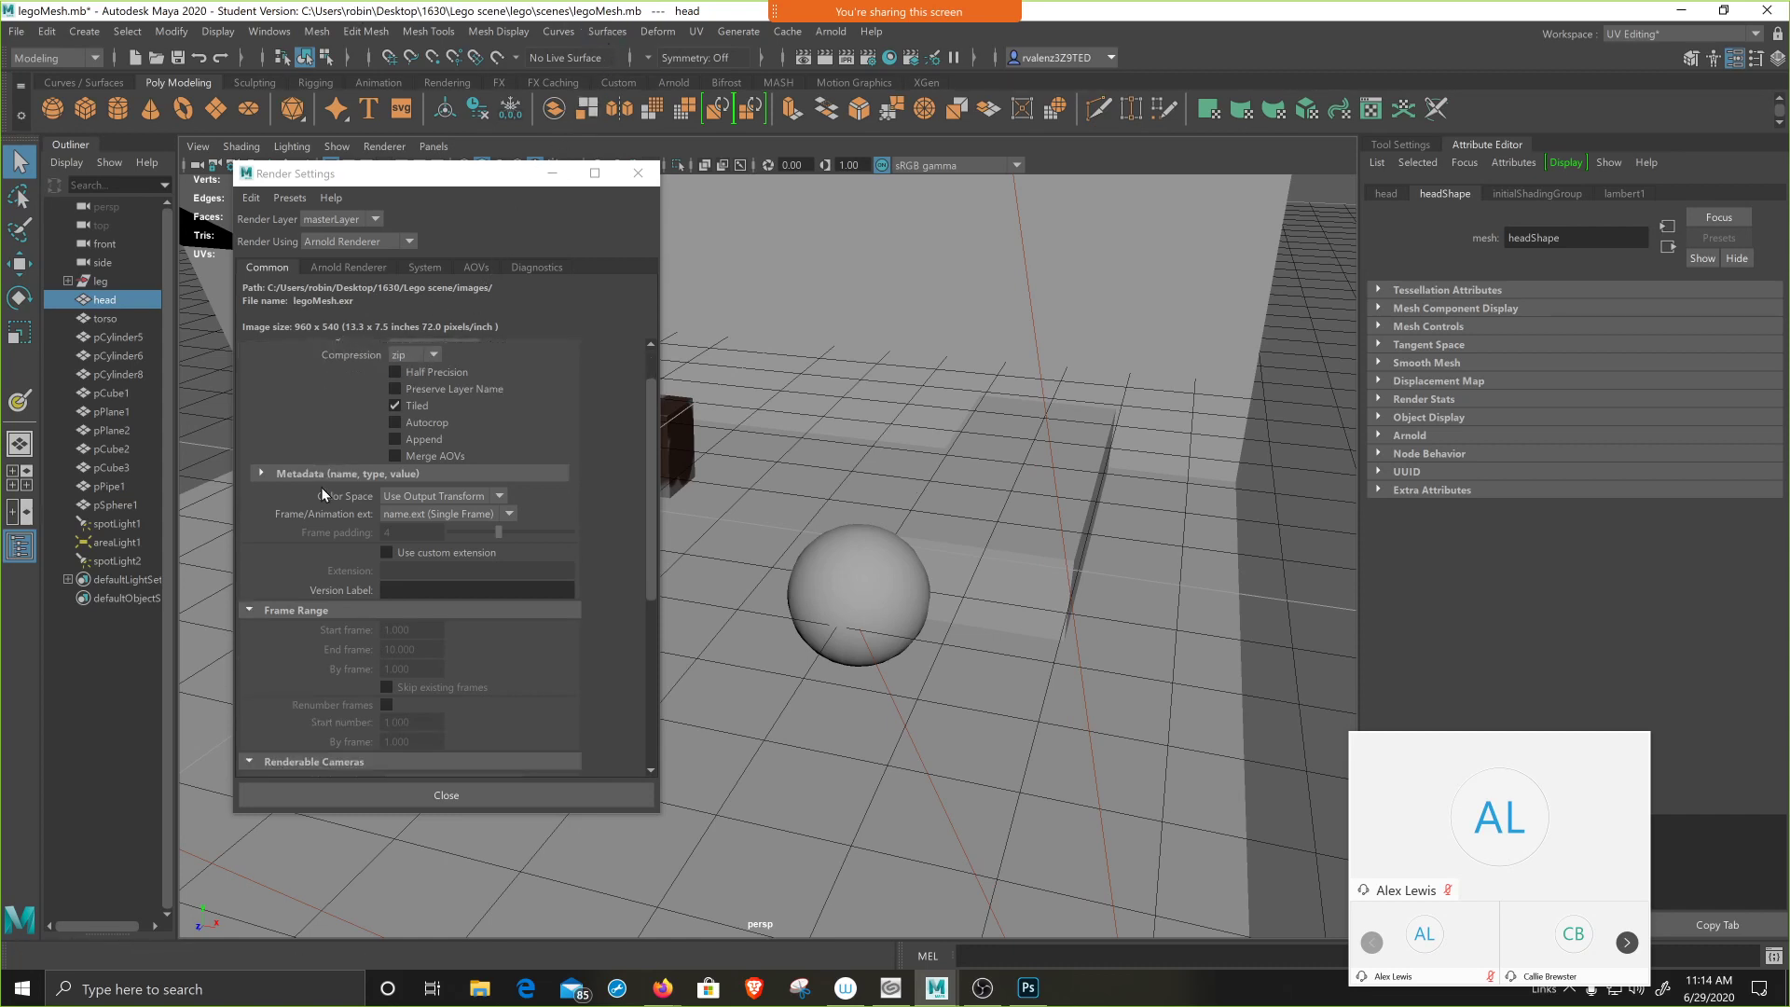
scroll(321, 487, up, 1)
scroll(338, 351, up, 1)
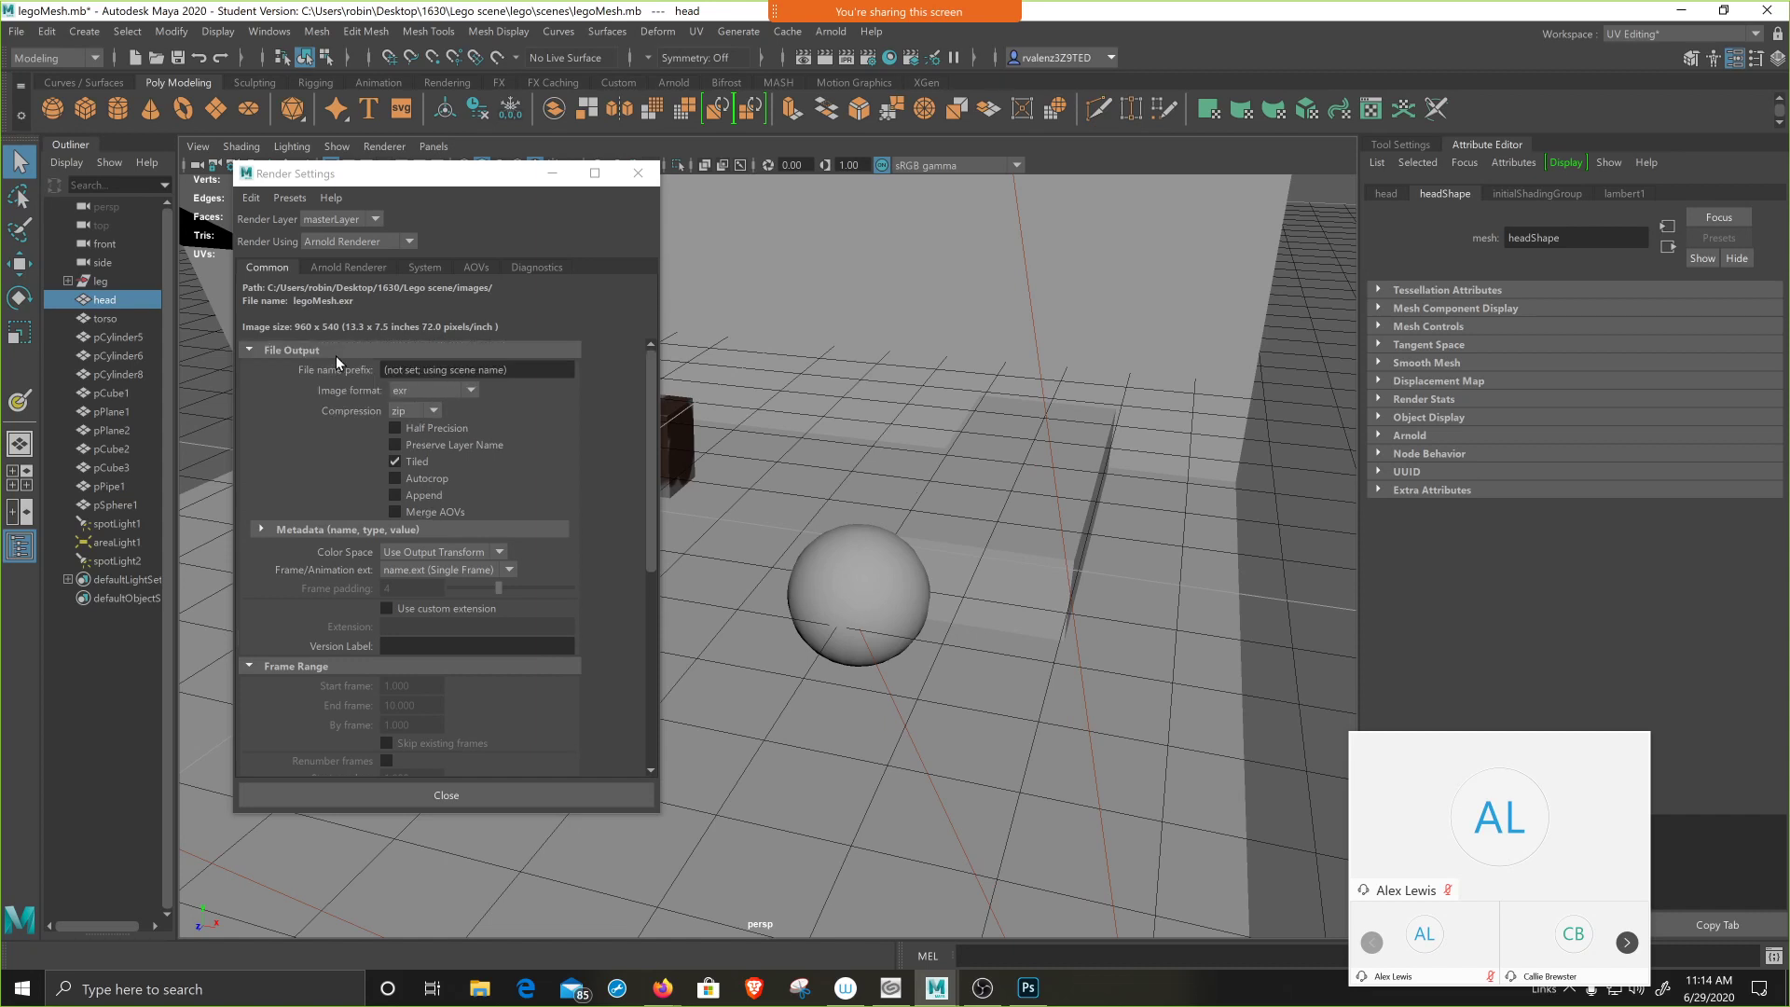
click(470, 391)
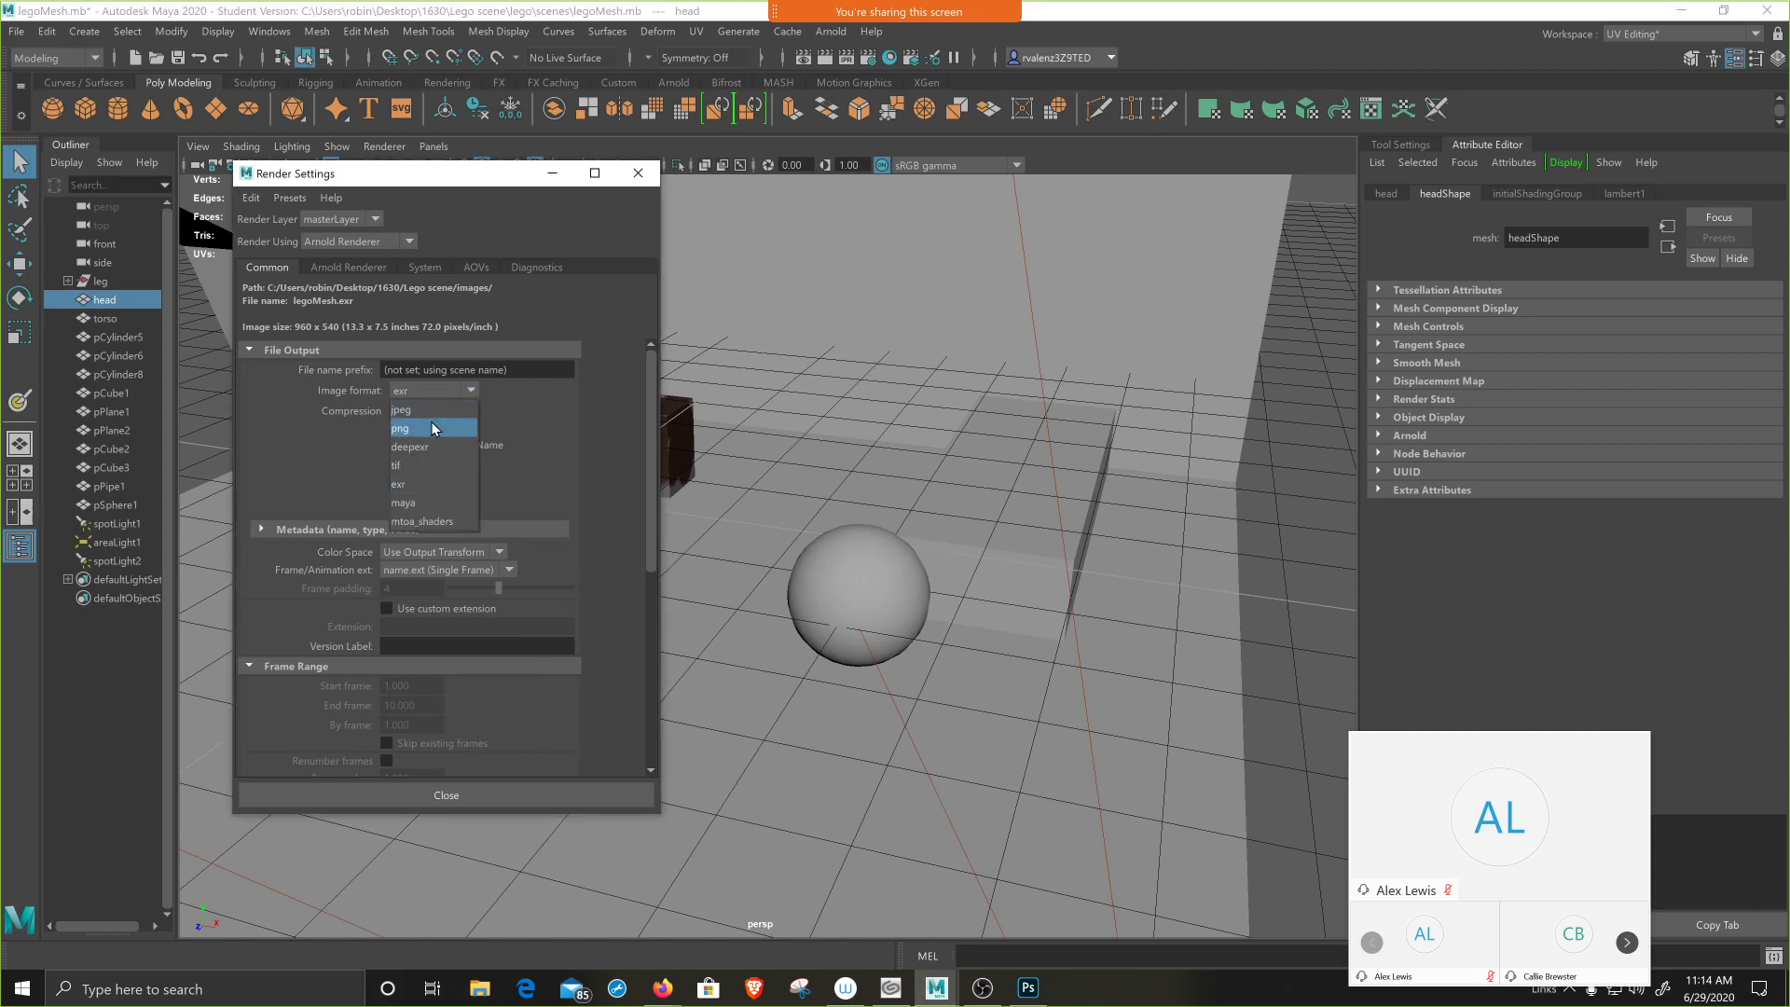
click(584, 410)
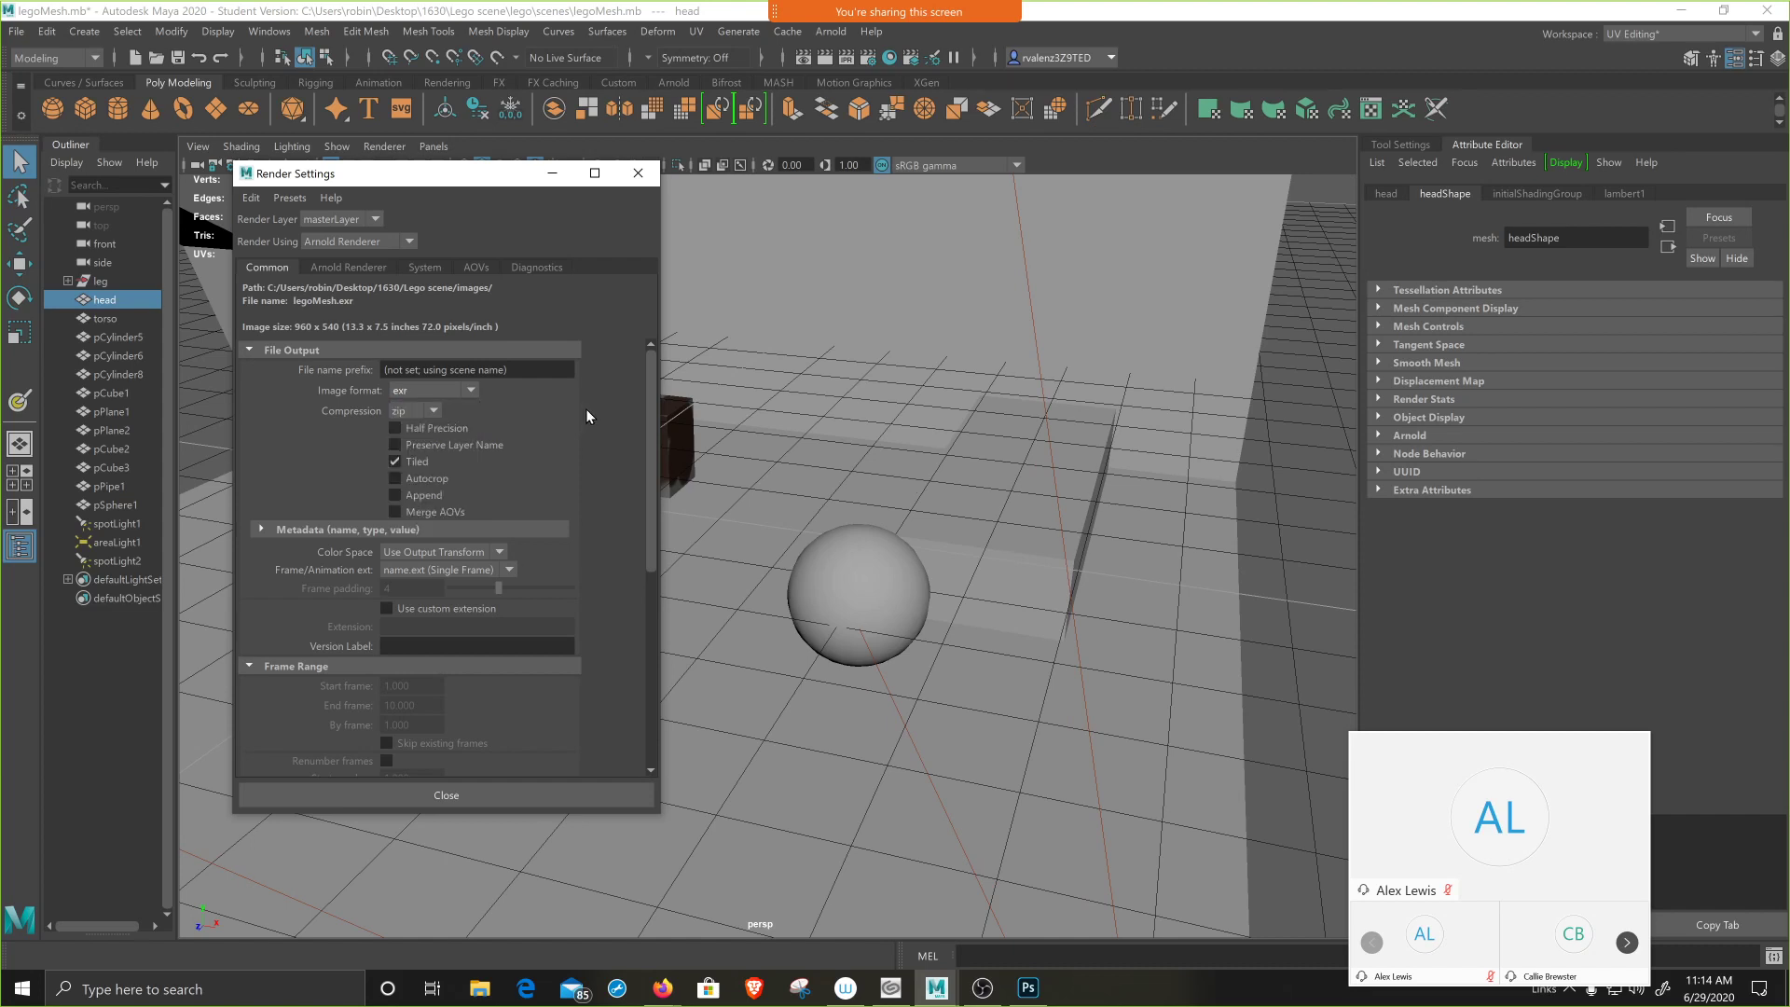
click(471, 390)
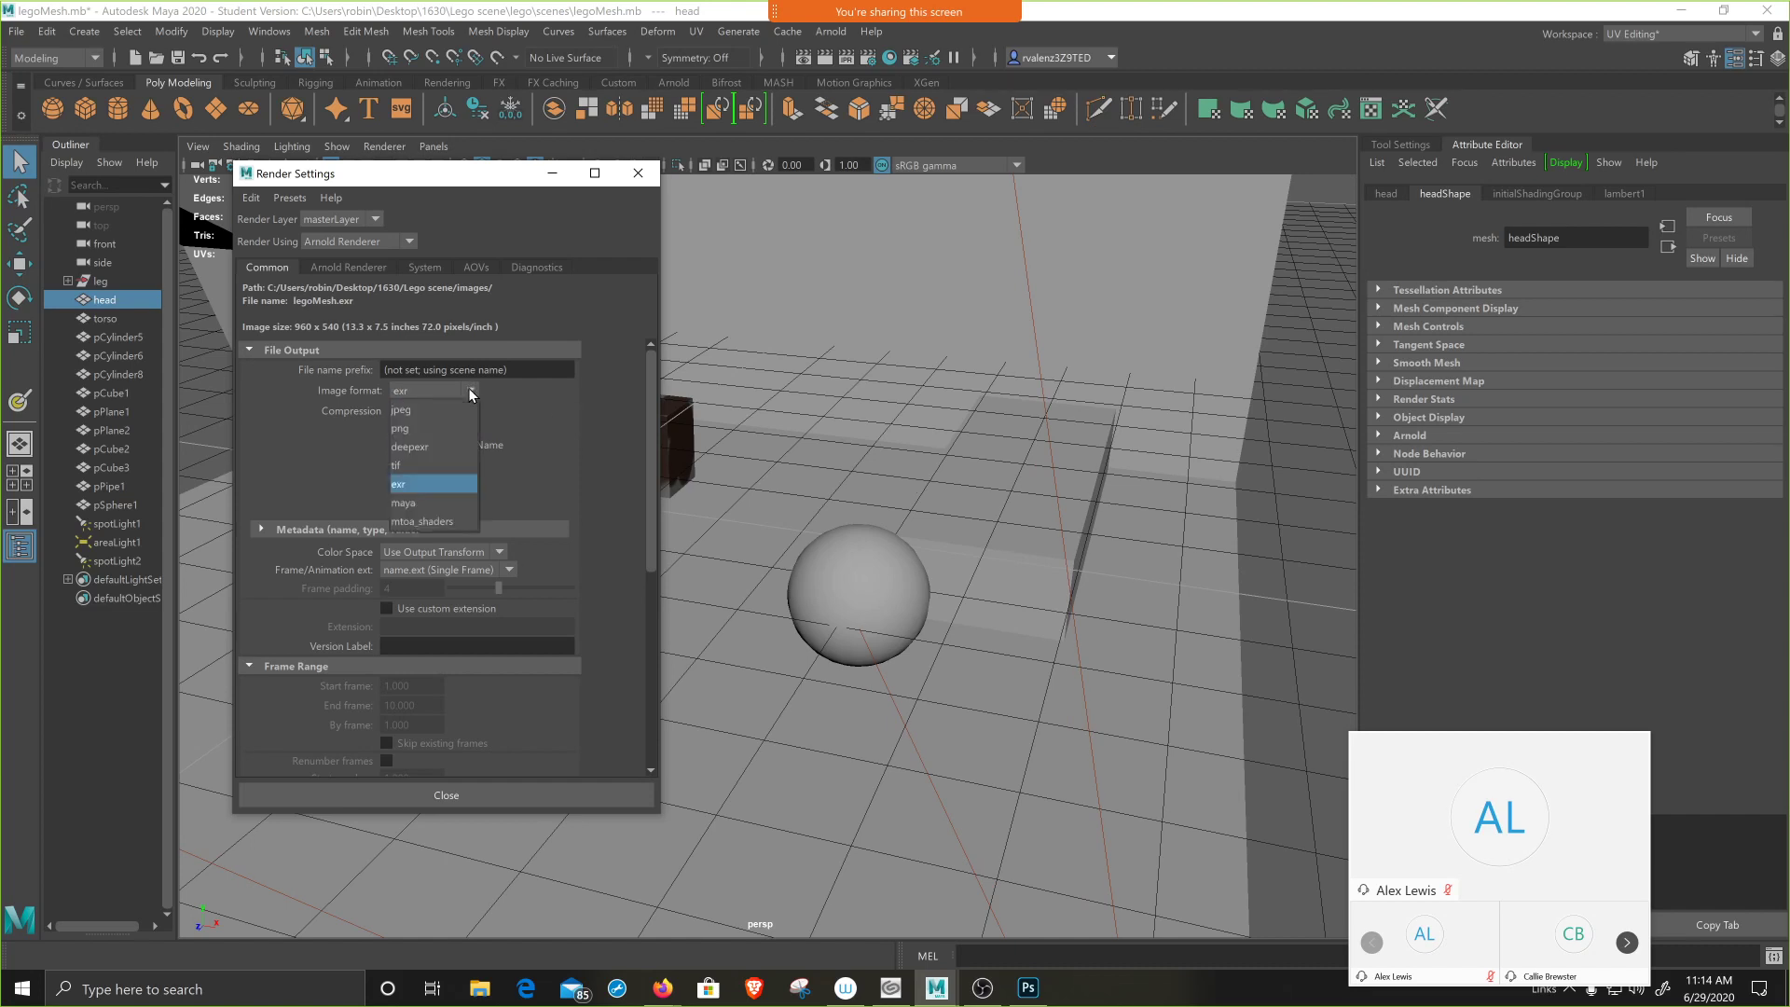
click(423, 410)
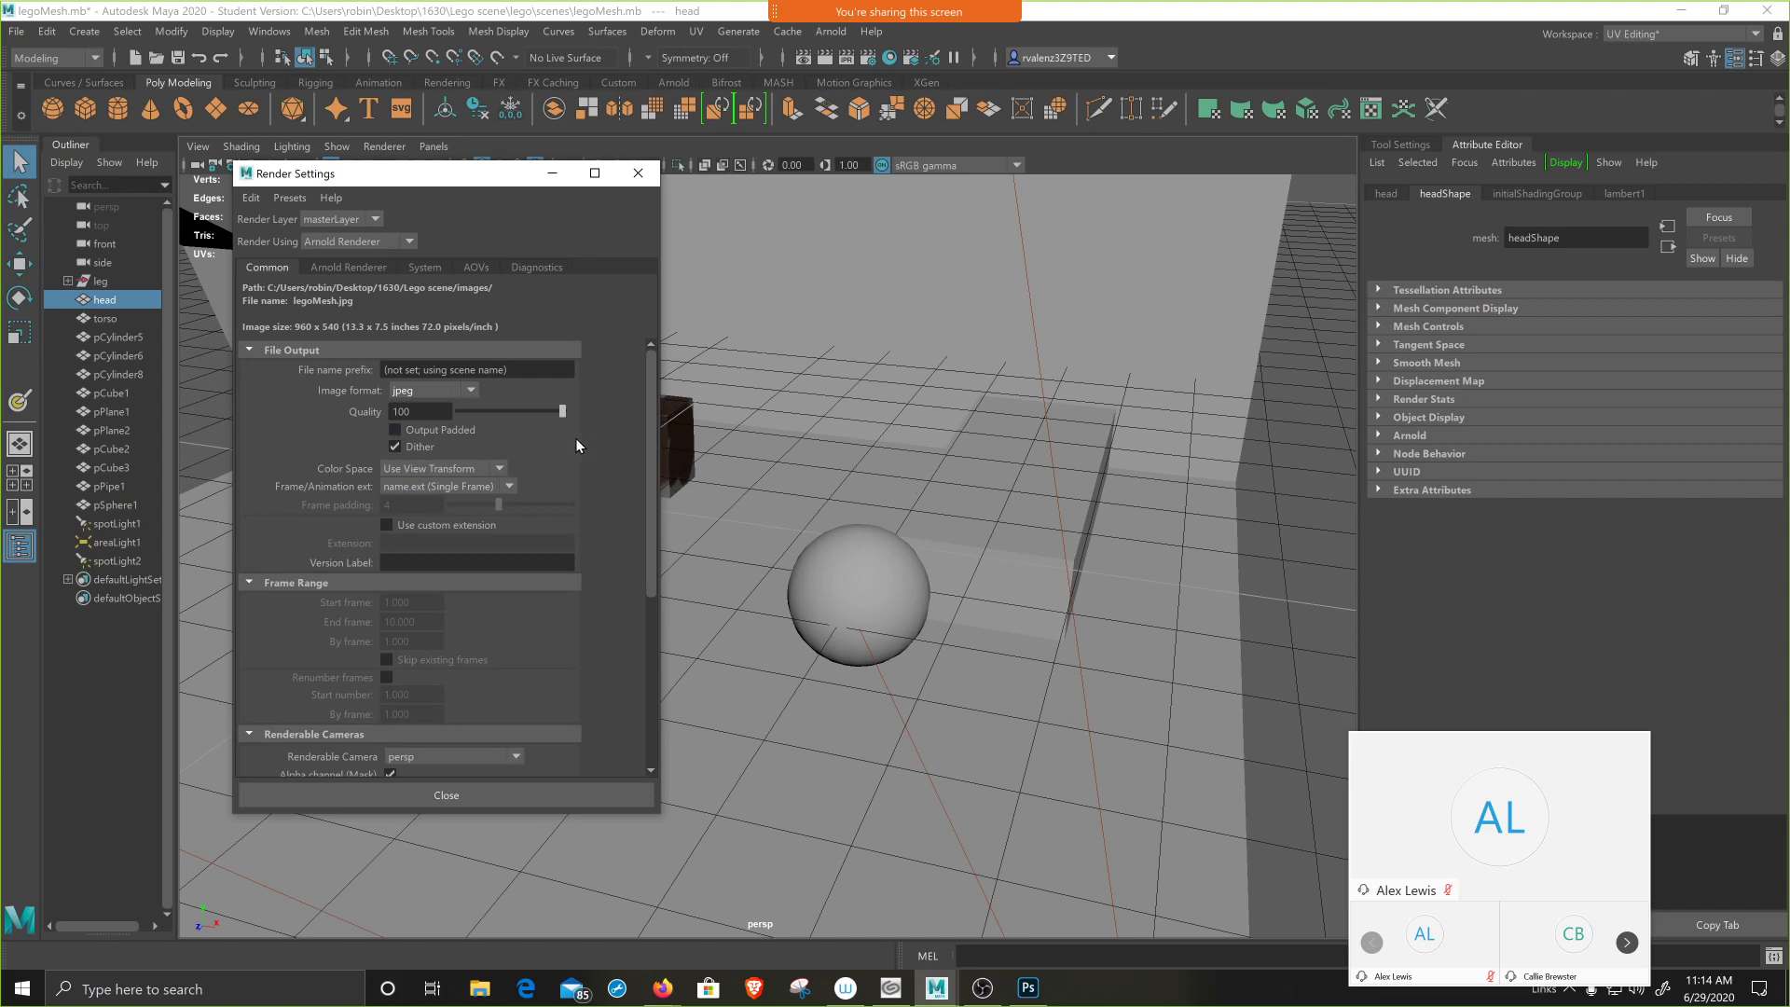
- Apply the HD_1080 image size preset to the render output
scroll(576, 444, down, 1)
scroll(576, 444, down, 5)
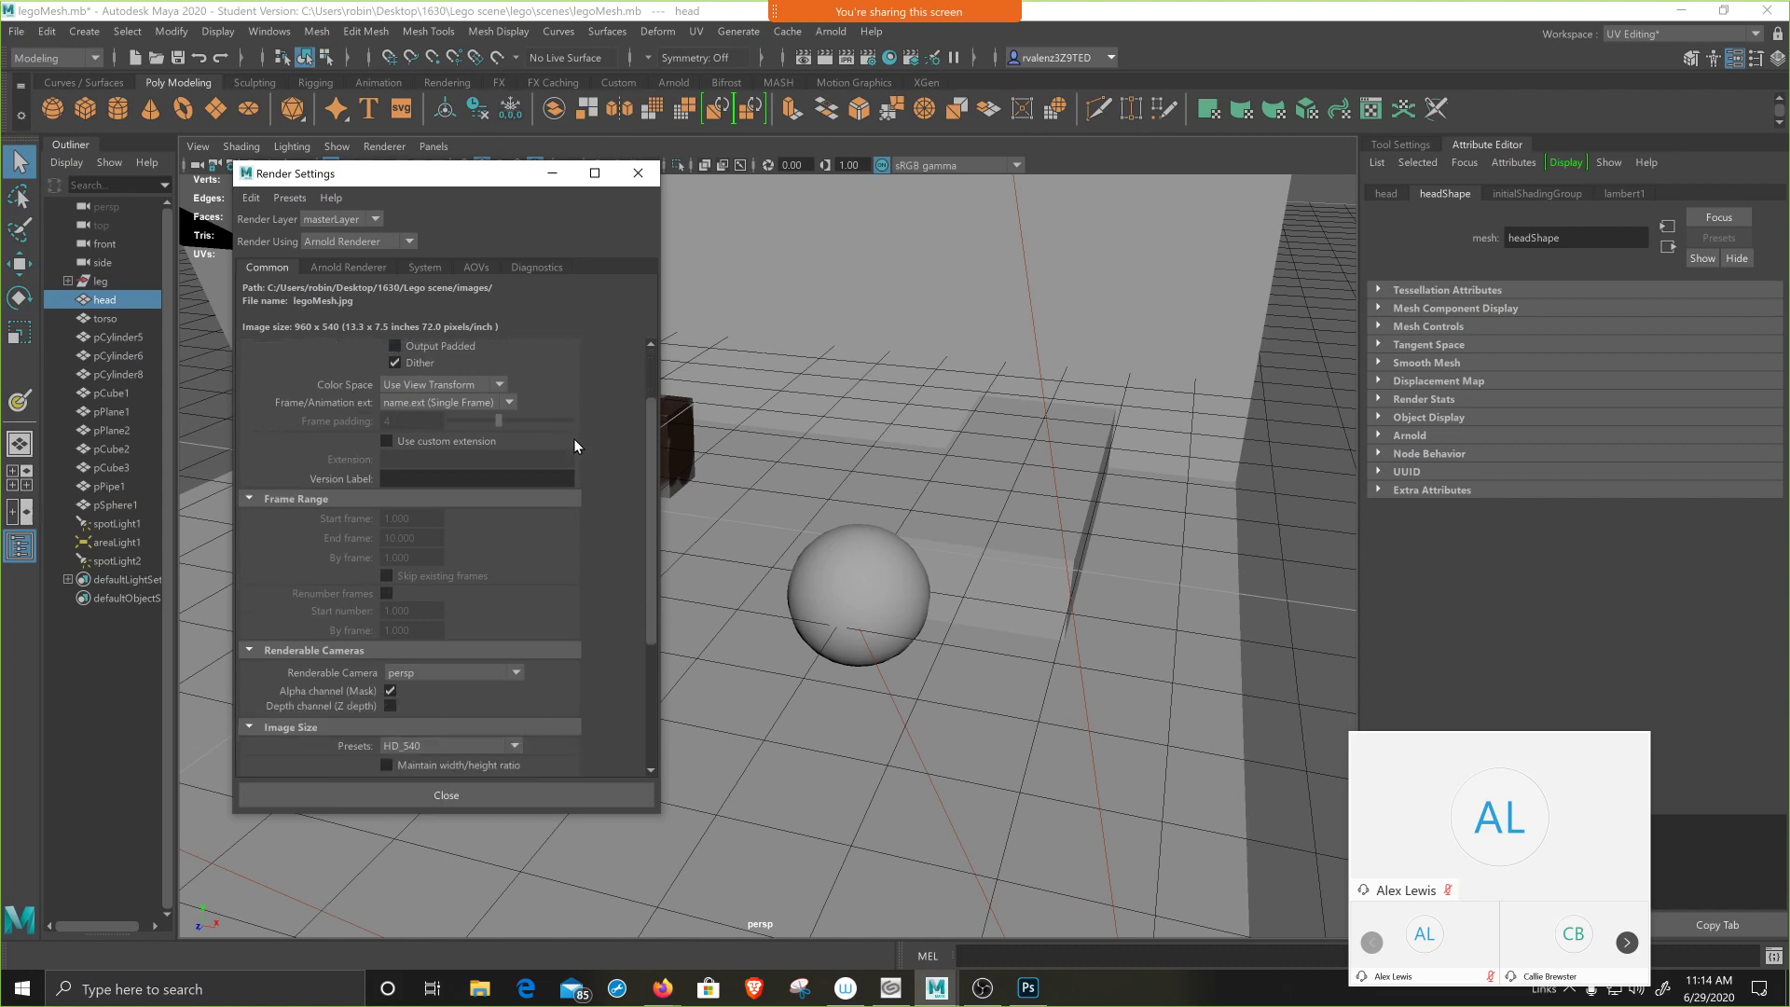
scroll(576, 445, down, 4)
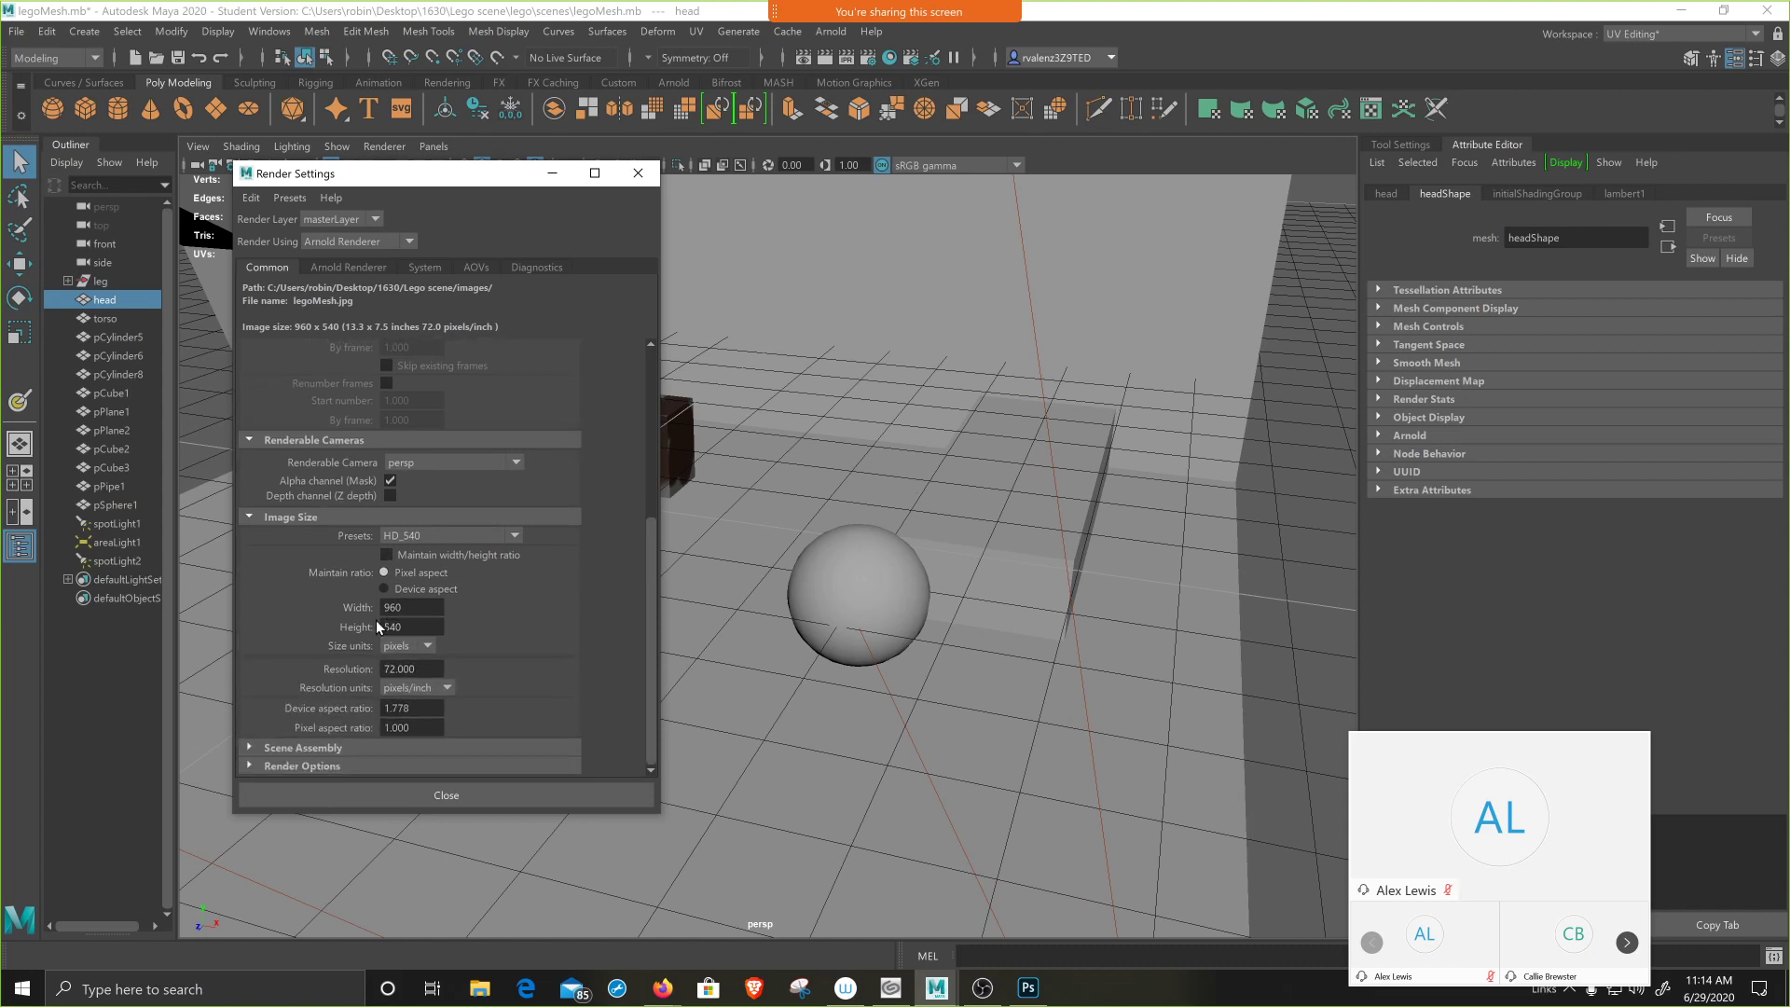
drag(373, 173, 412, 144)
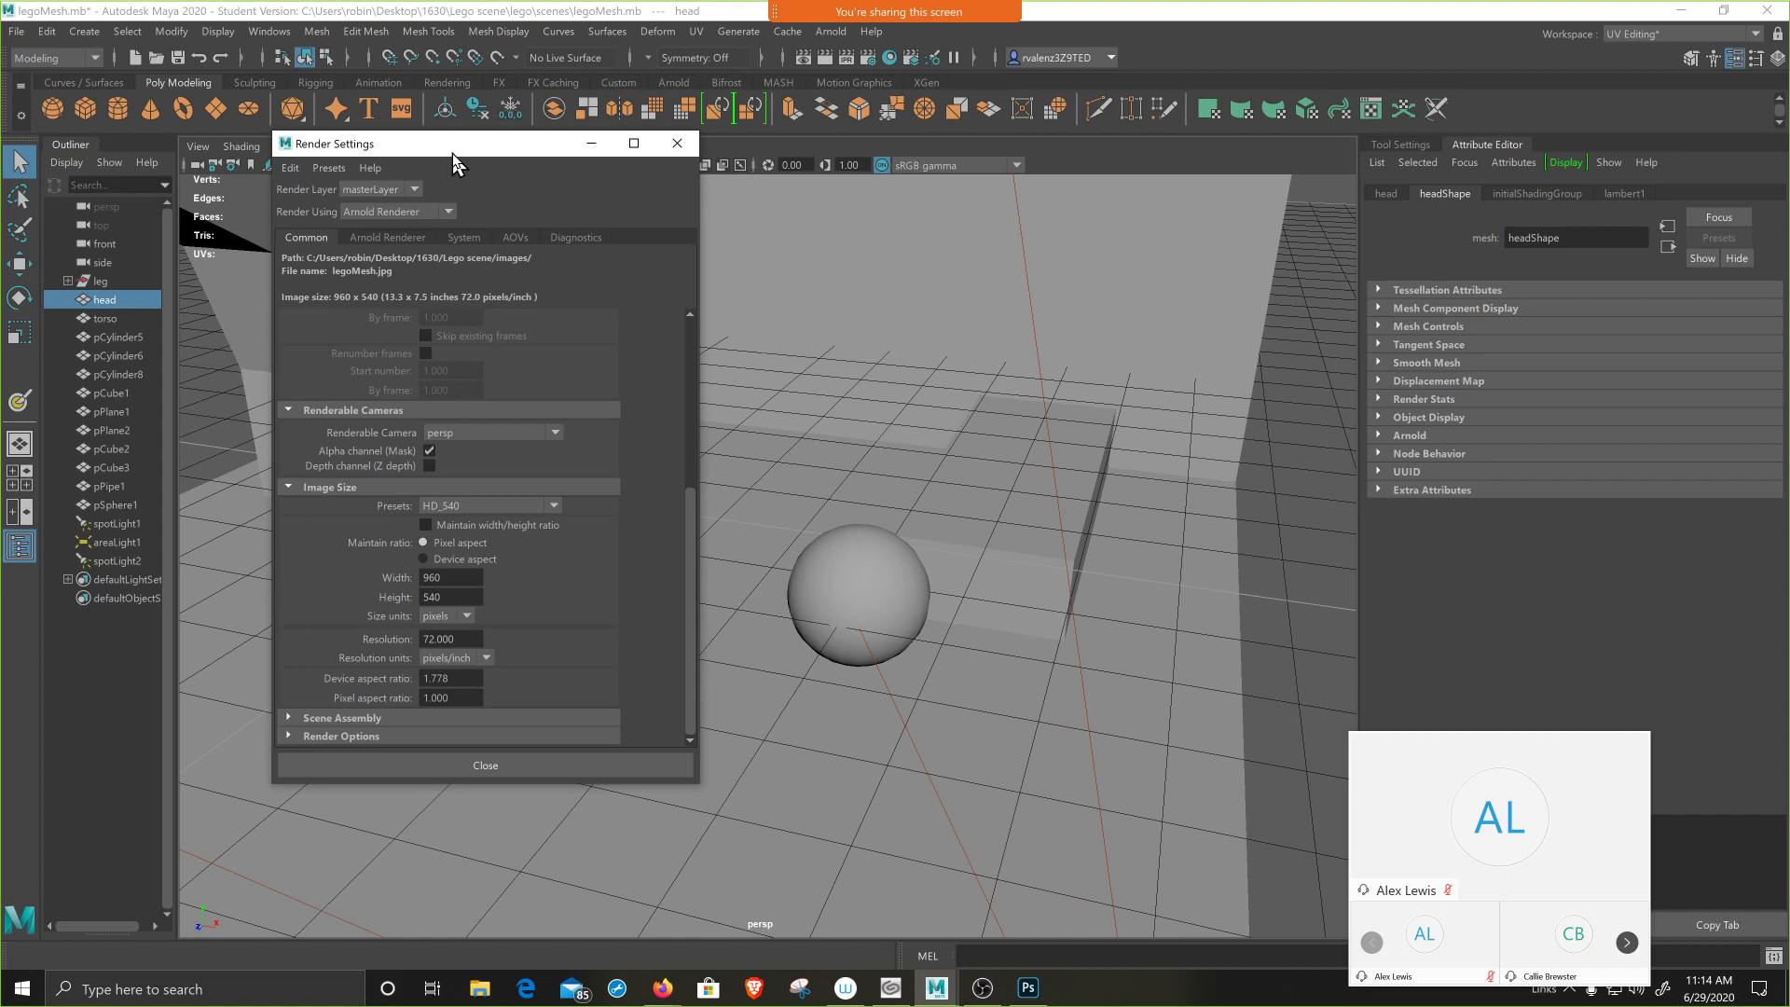
drag(451, 153, 454, 154)
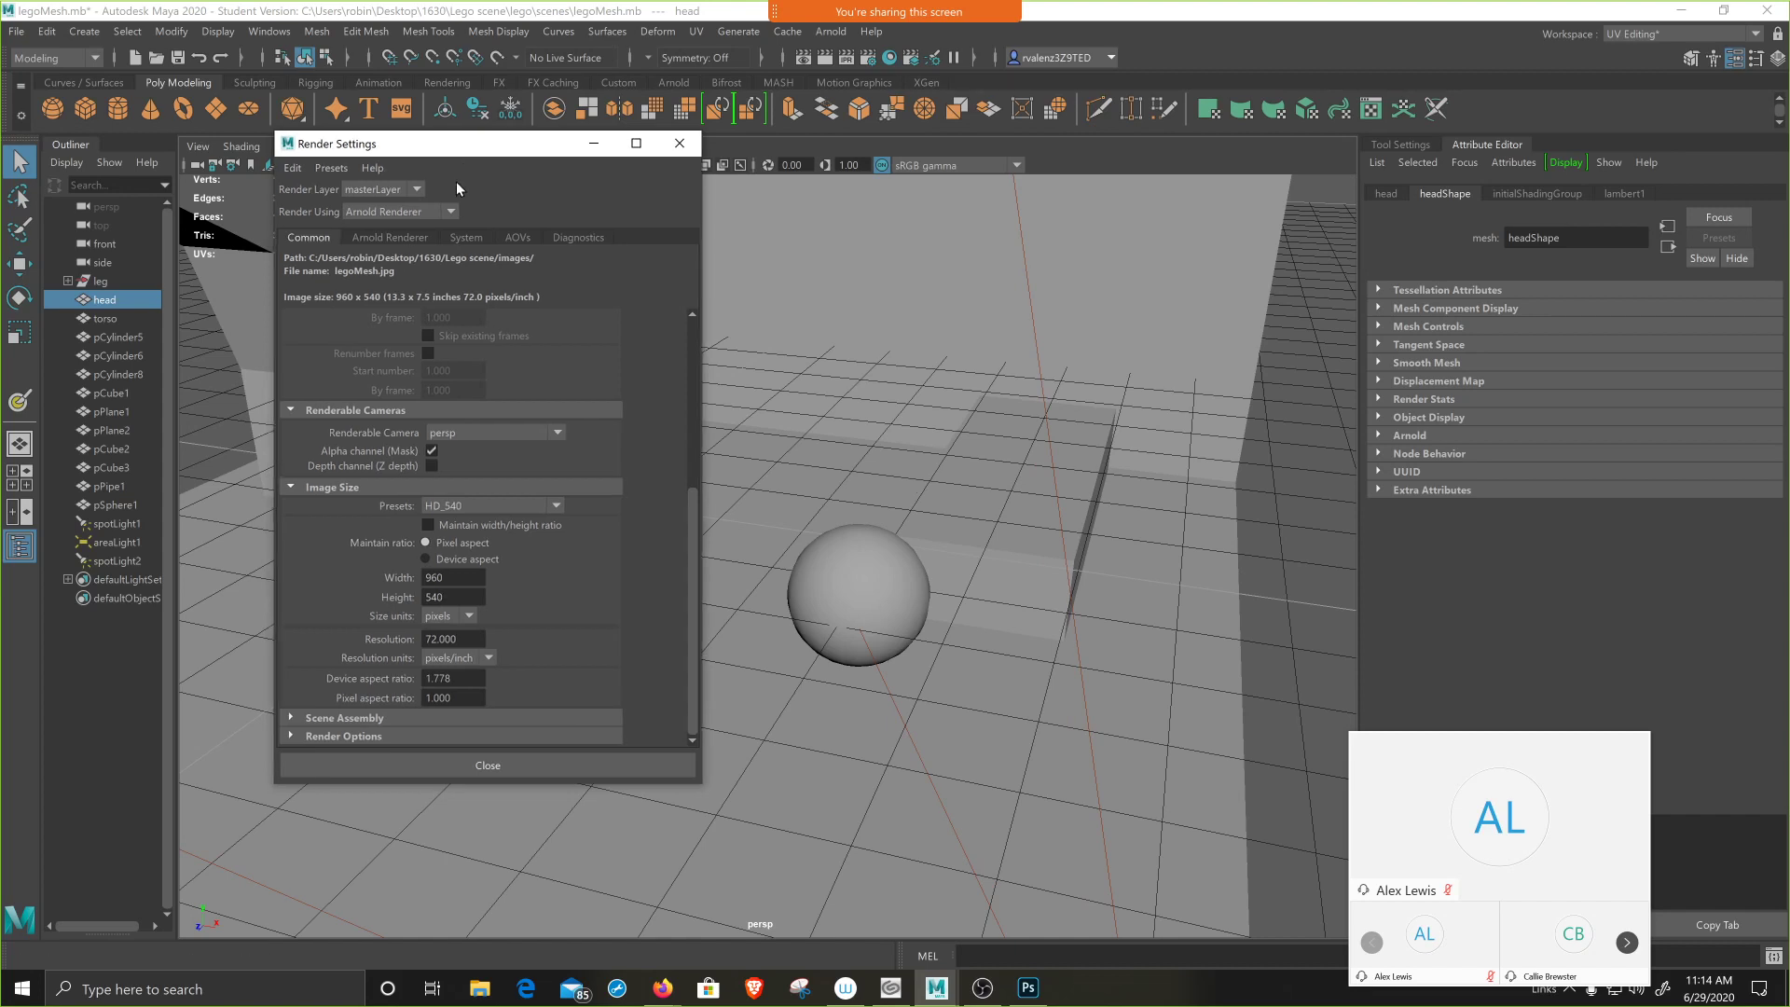
click(556, 505)
scroll(450, 585, down, 2)
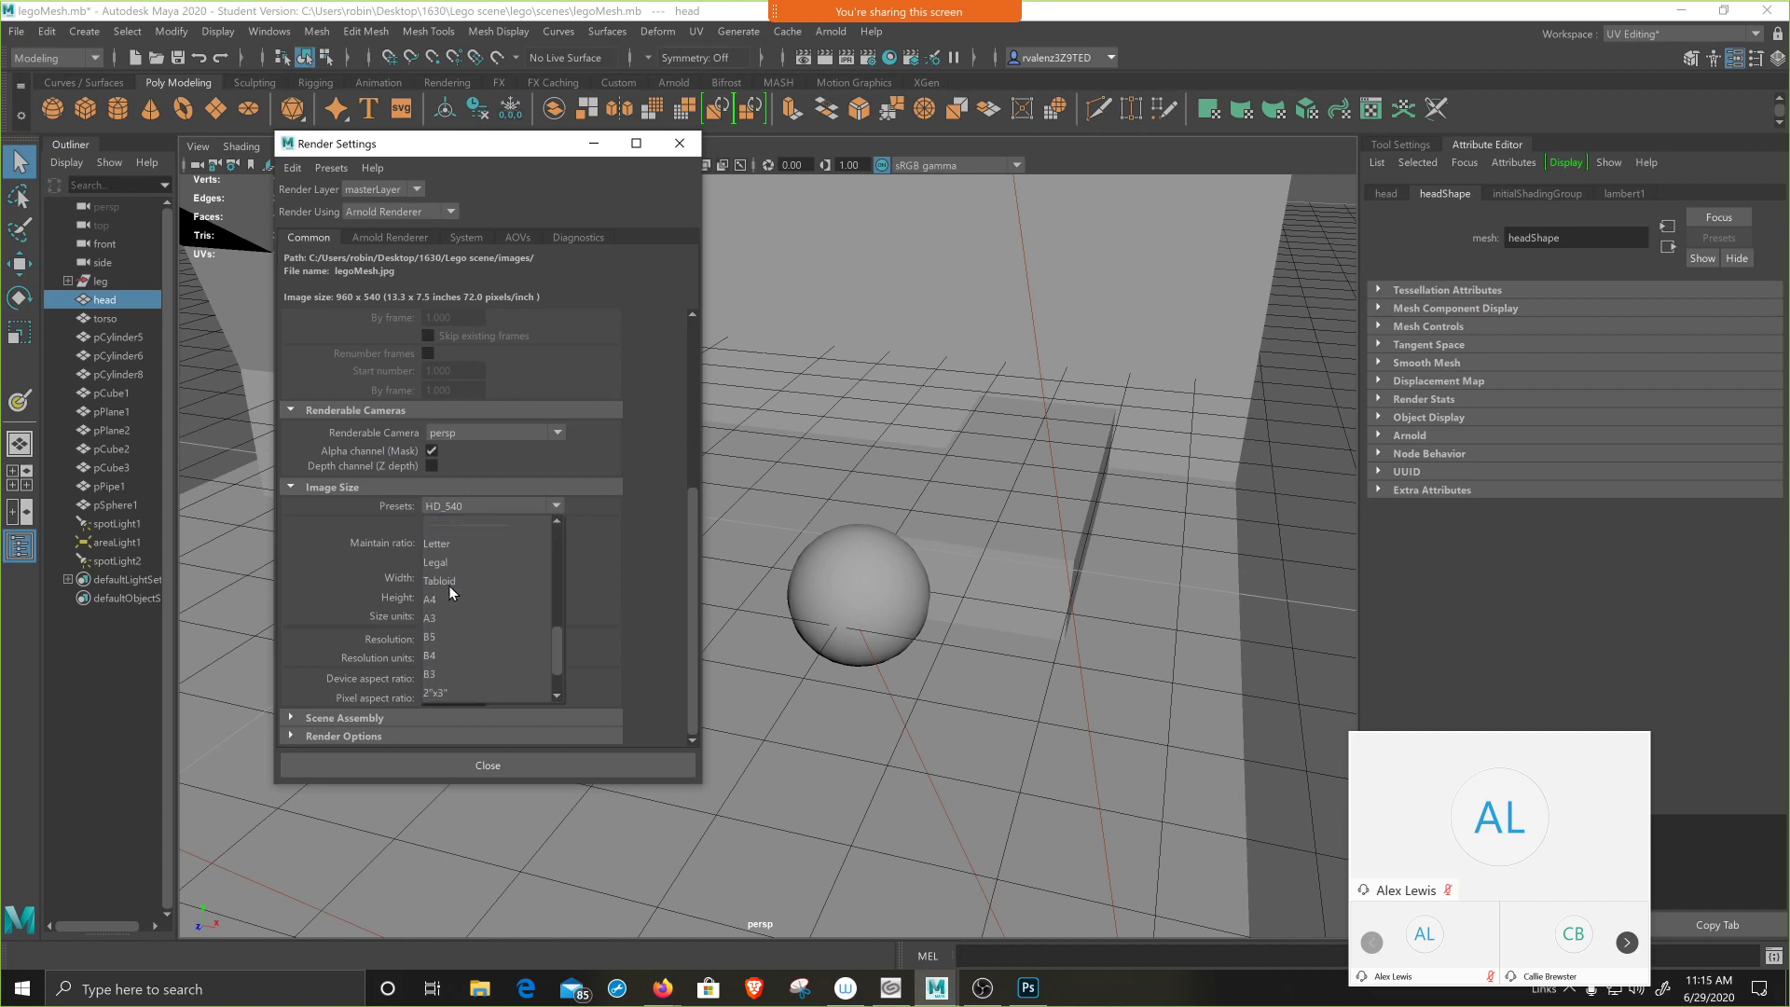
scroll(450, 585, down, 1)
scroll(449, 586, up, 5)
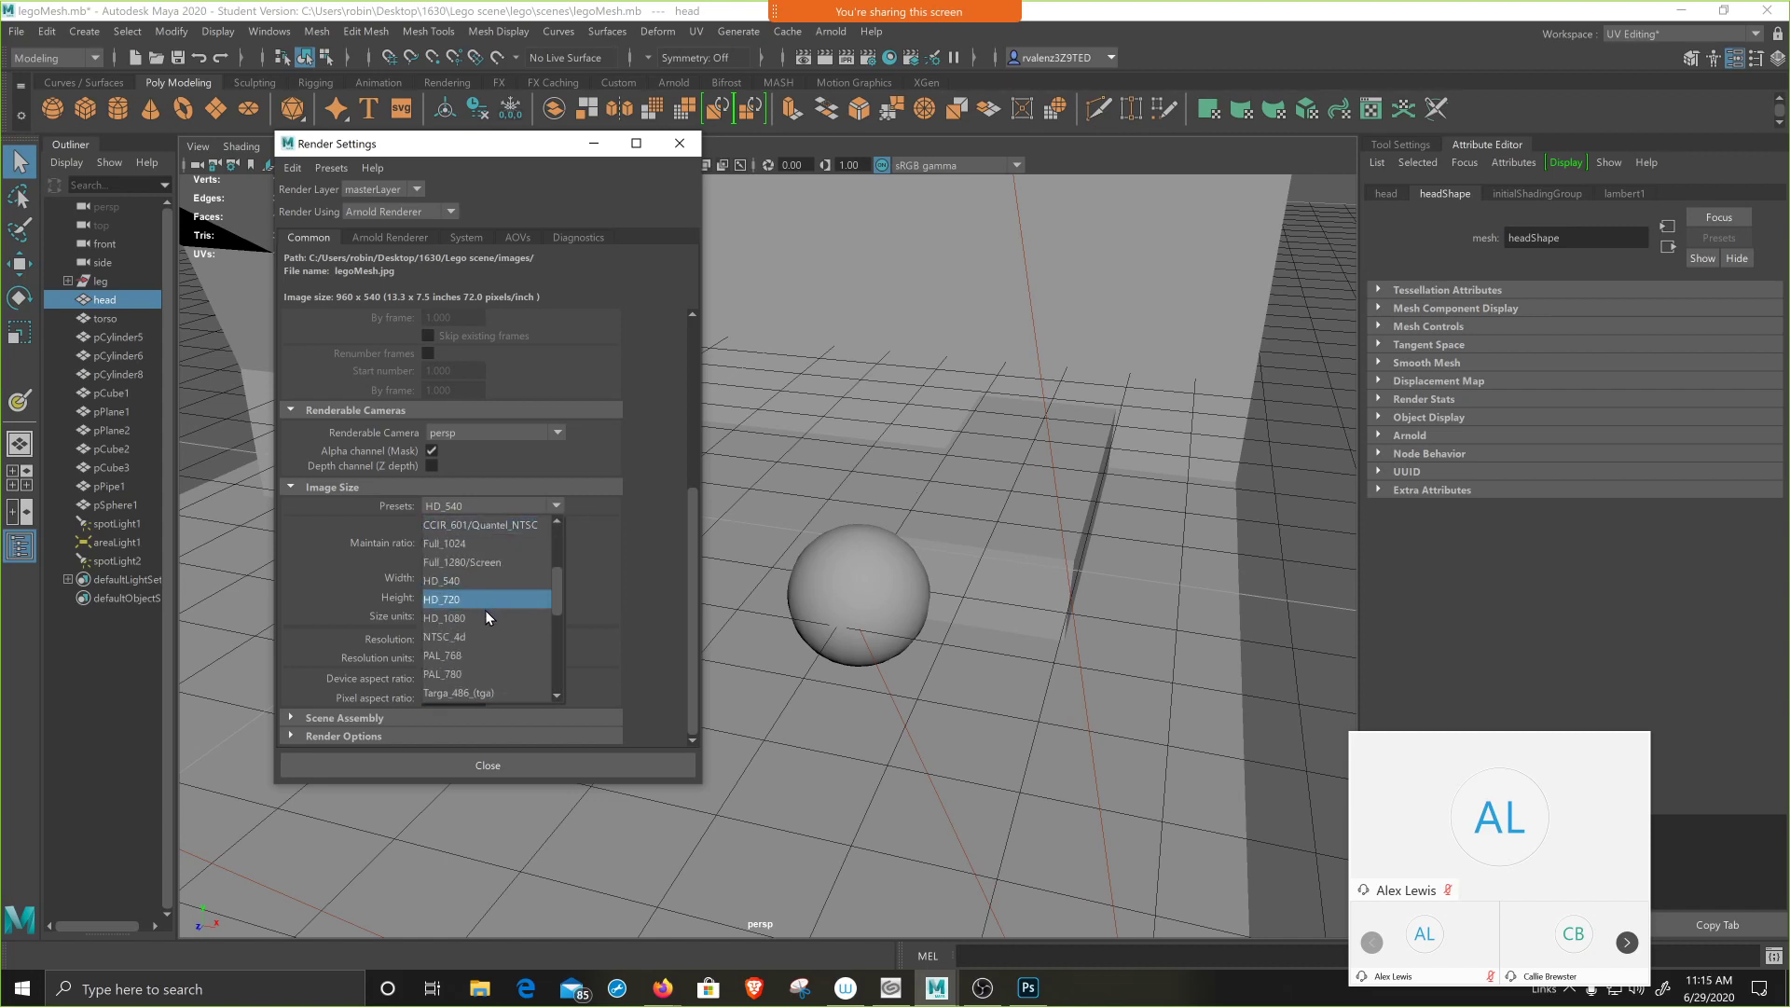
click(485, 617)
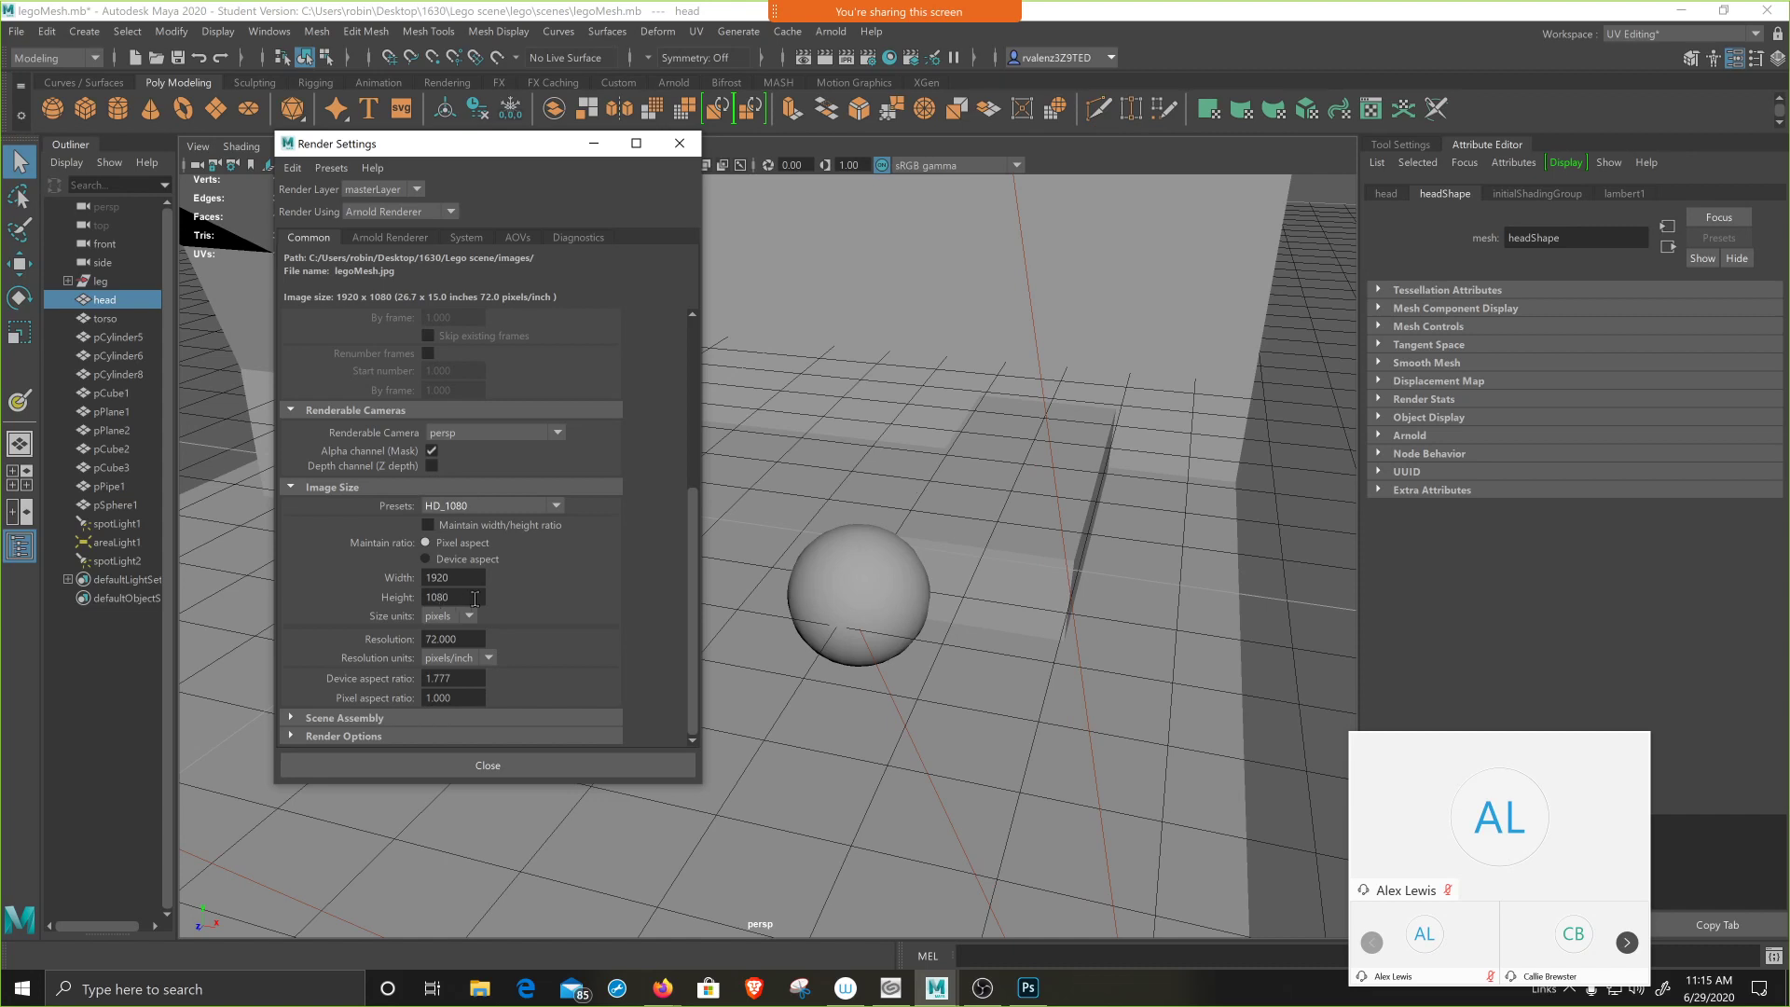
- Enter 1920 pixels as the render image's width
drag(455, 578, 401, 580)
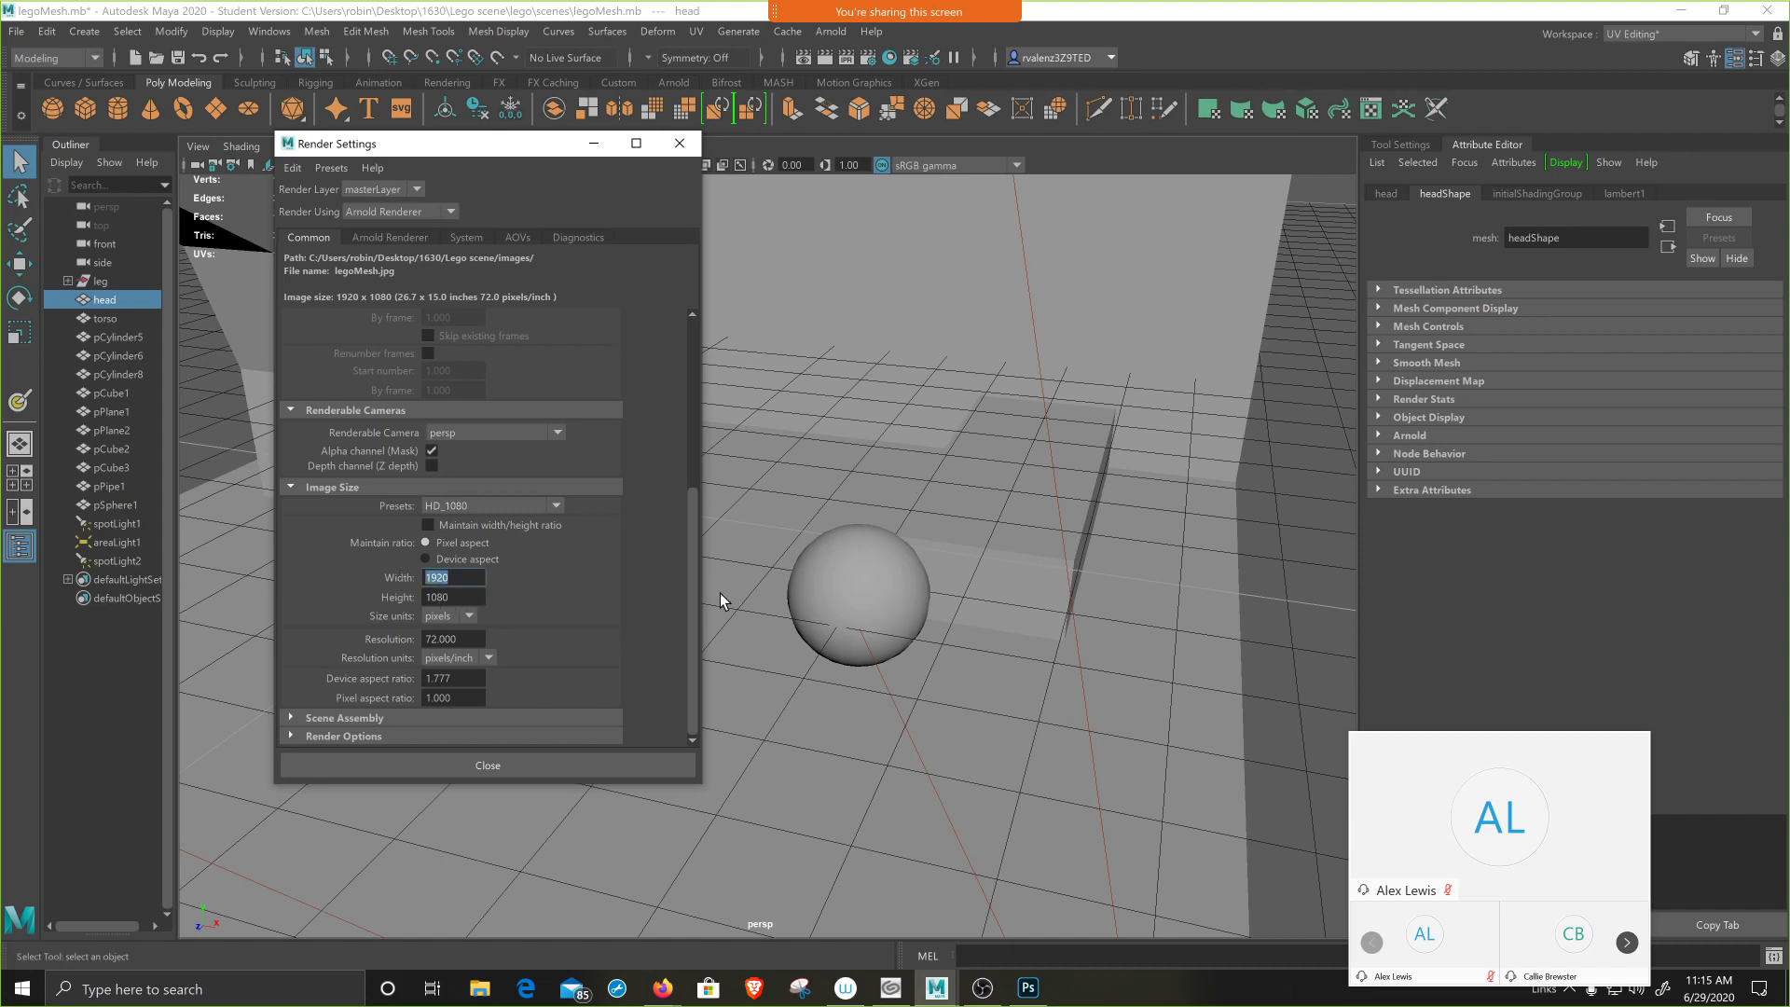
text(1920)
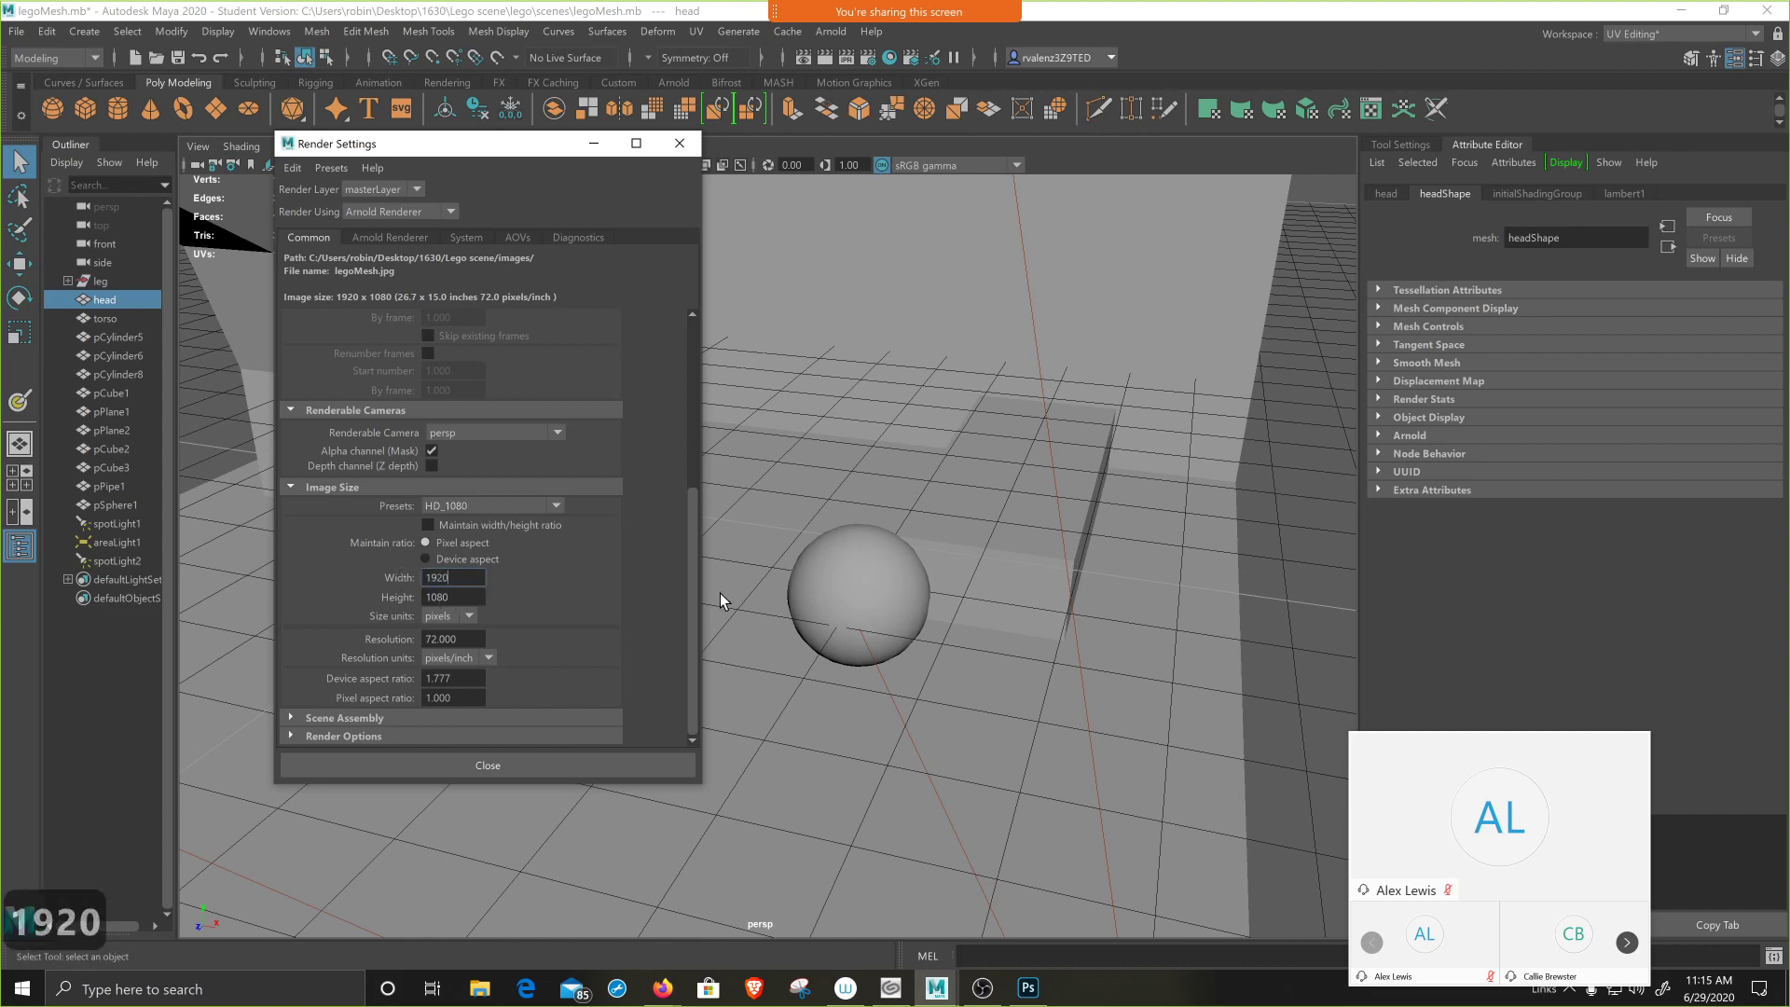
key(Return)
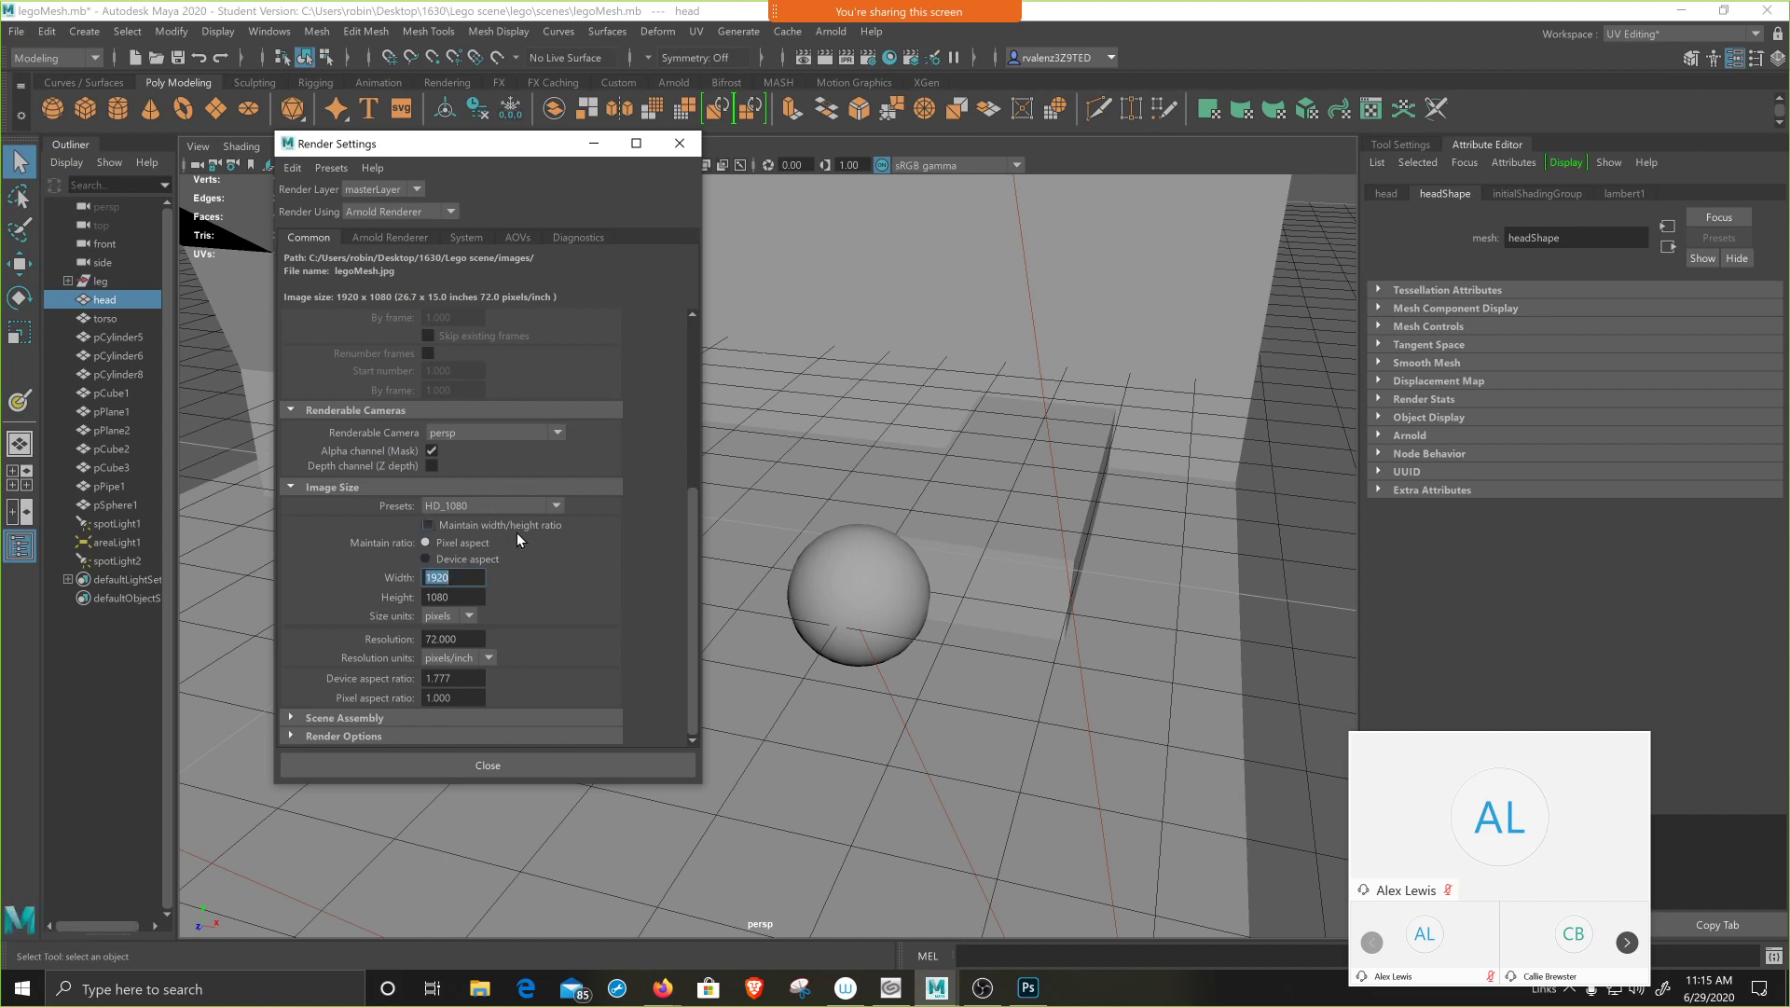
scroll(517, 534, up, 2)
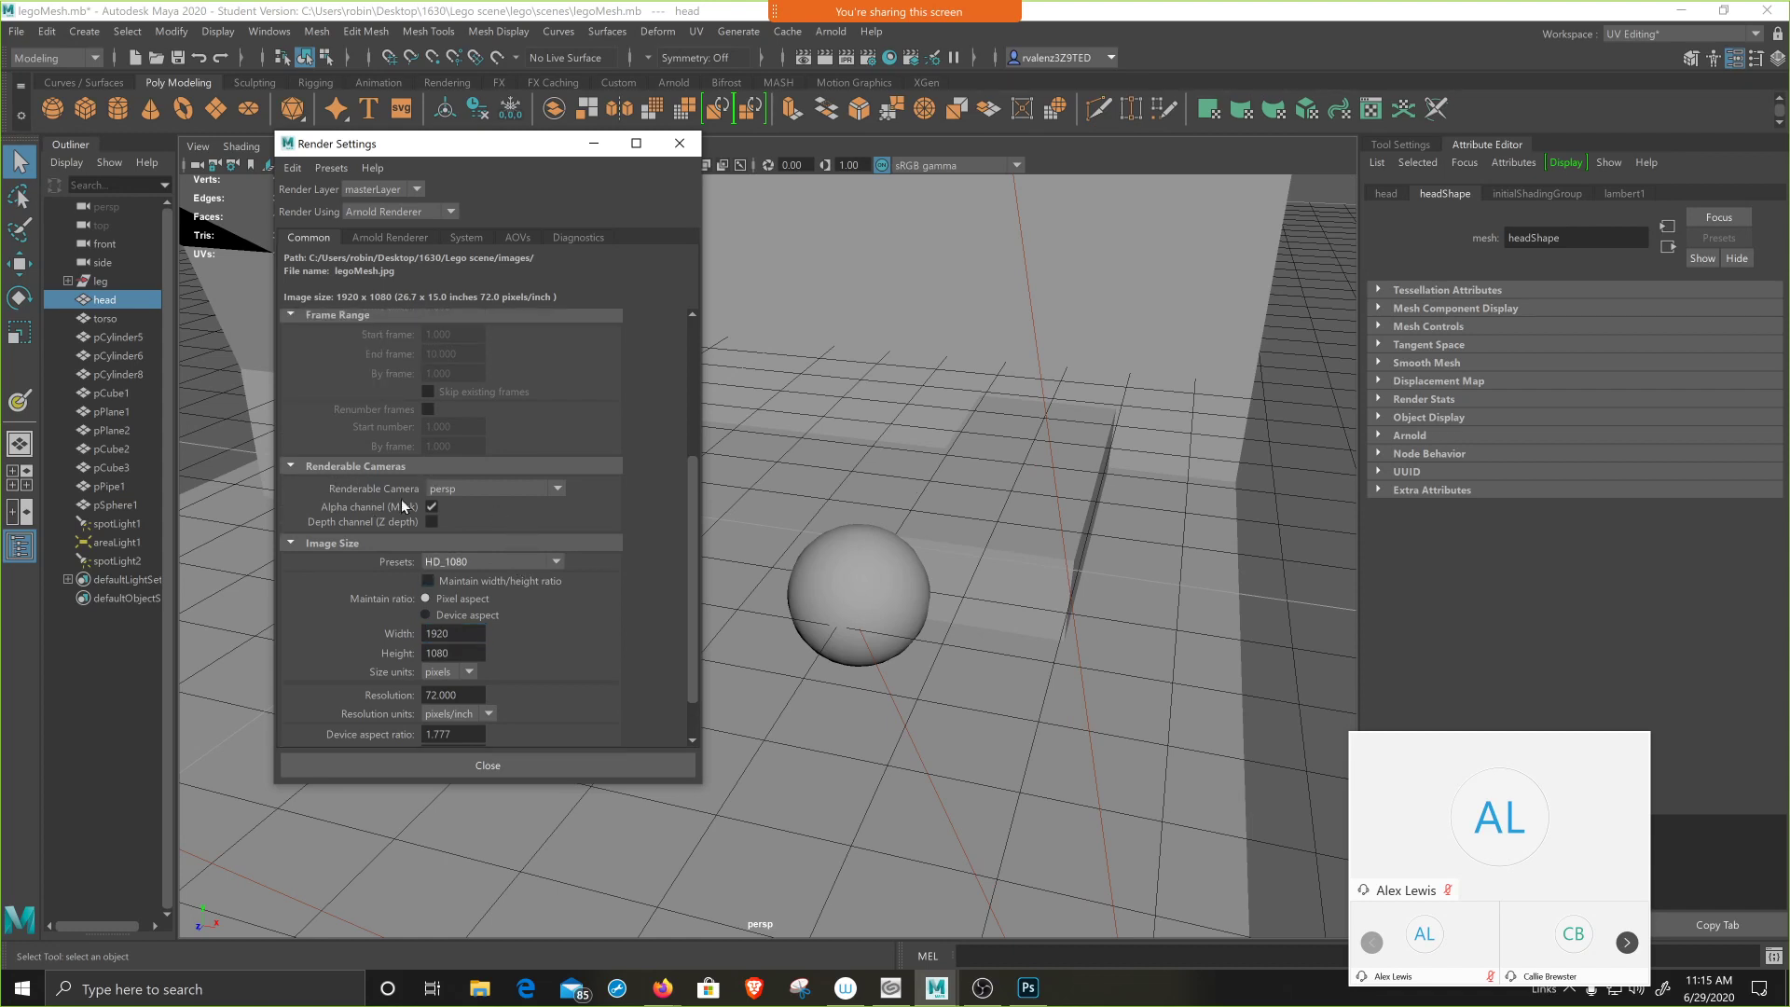
- Review the renderable camera choices, the frame/animation extension options and the image size in the render settings
click(559, 489)
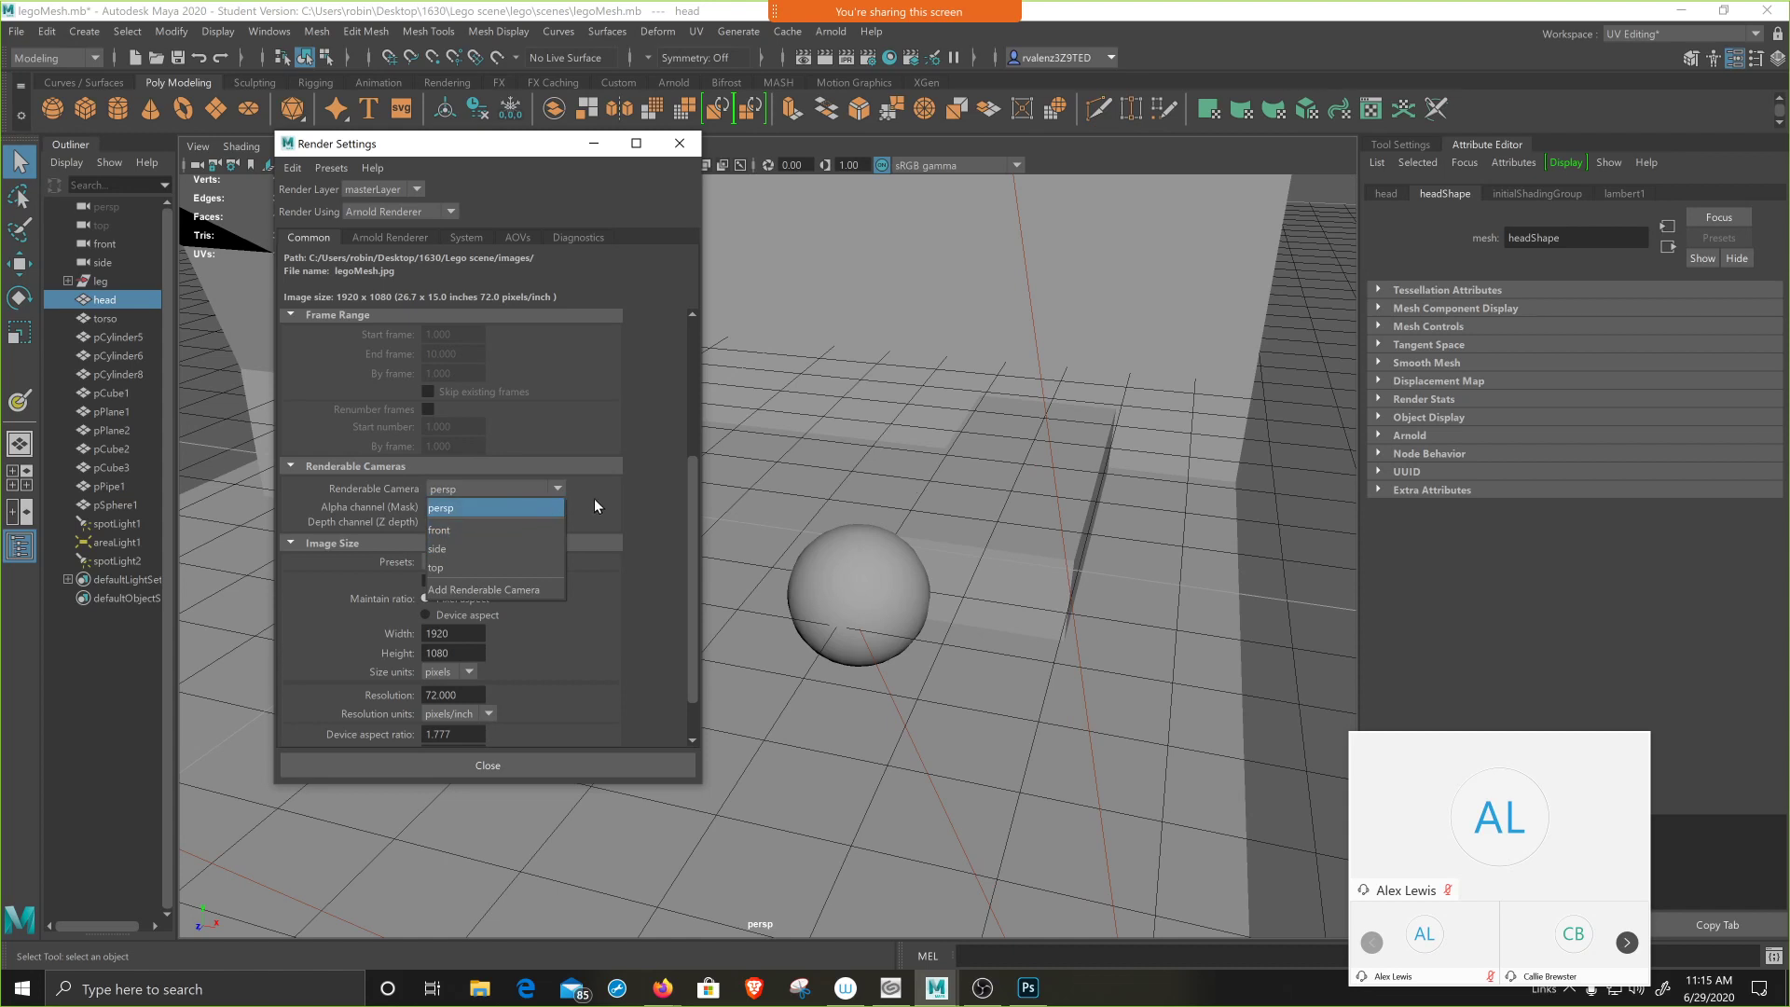
click(492, 491)
scroll(486, 491, up, 5)
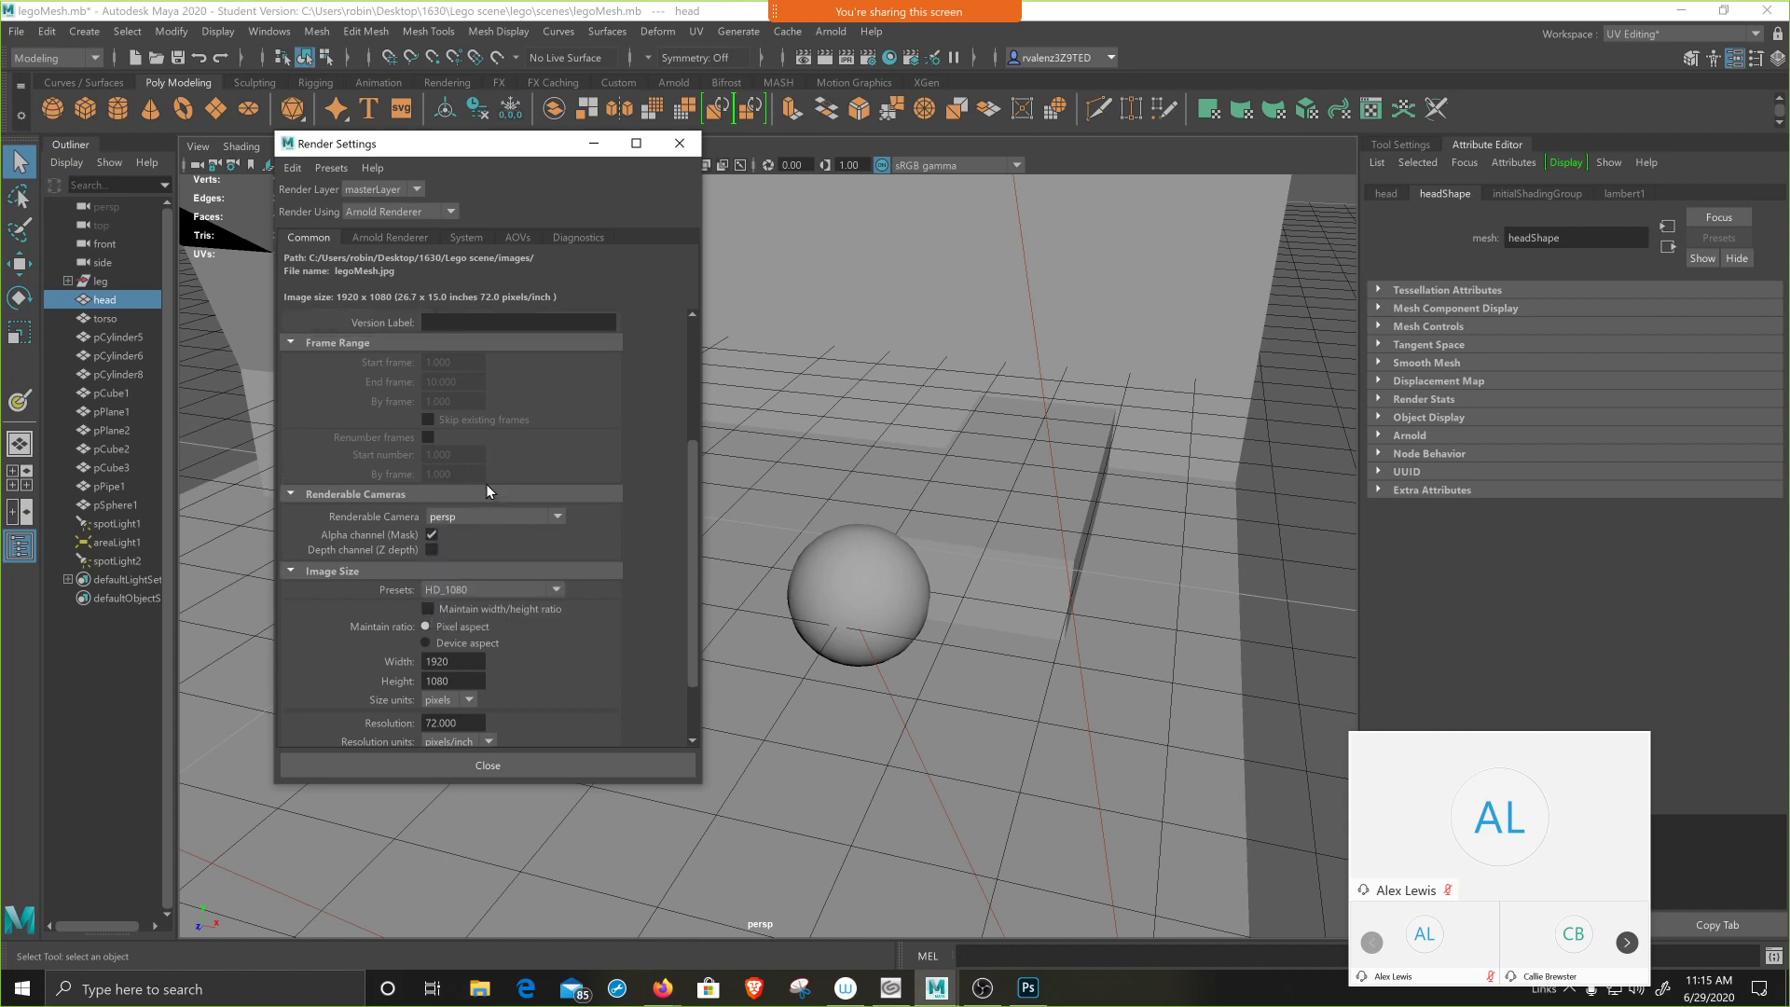
scroll(486, 491, up, 1)
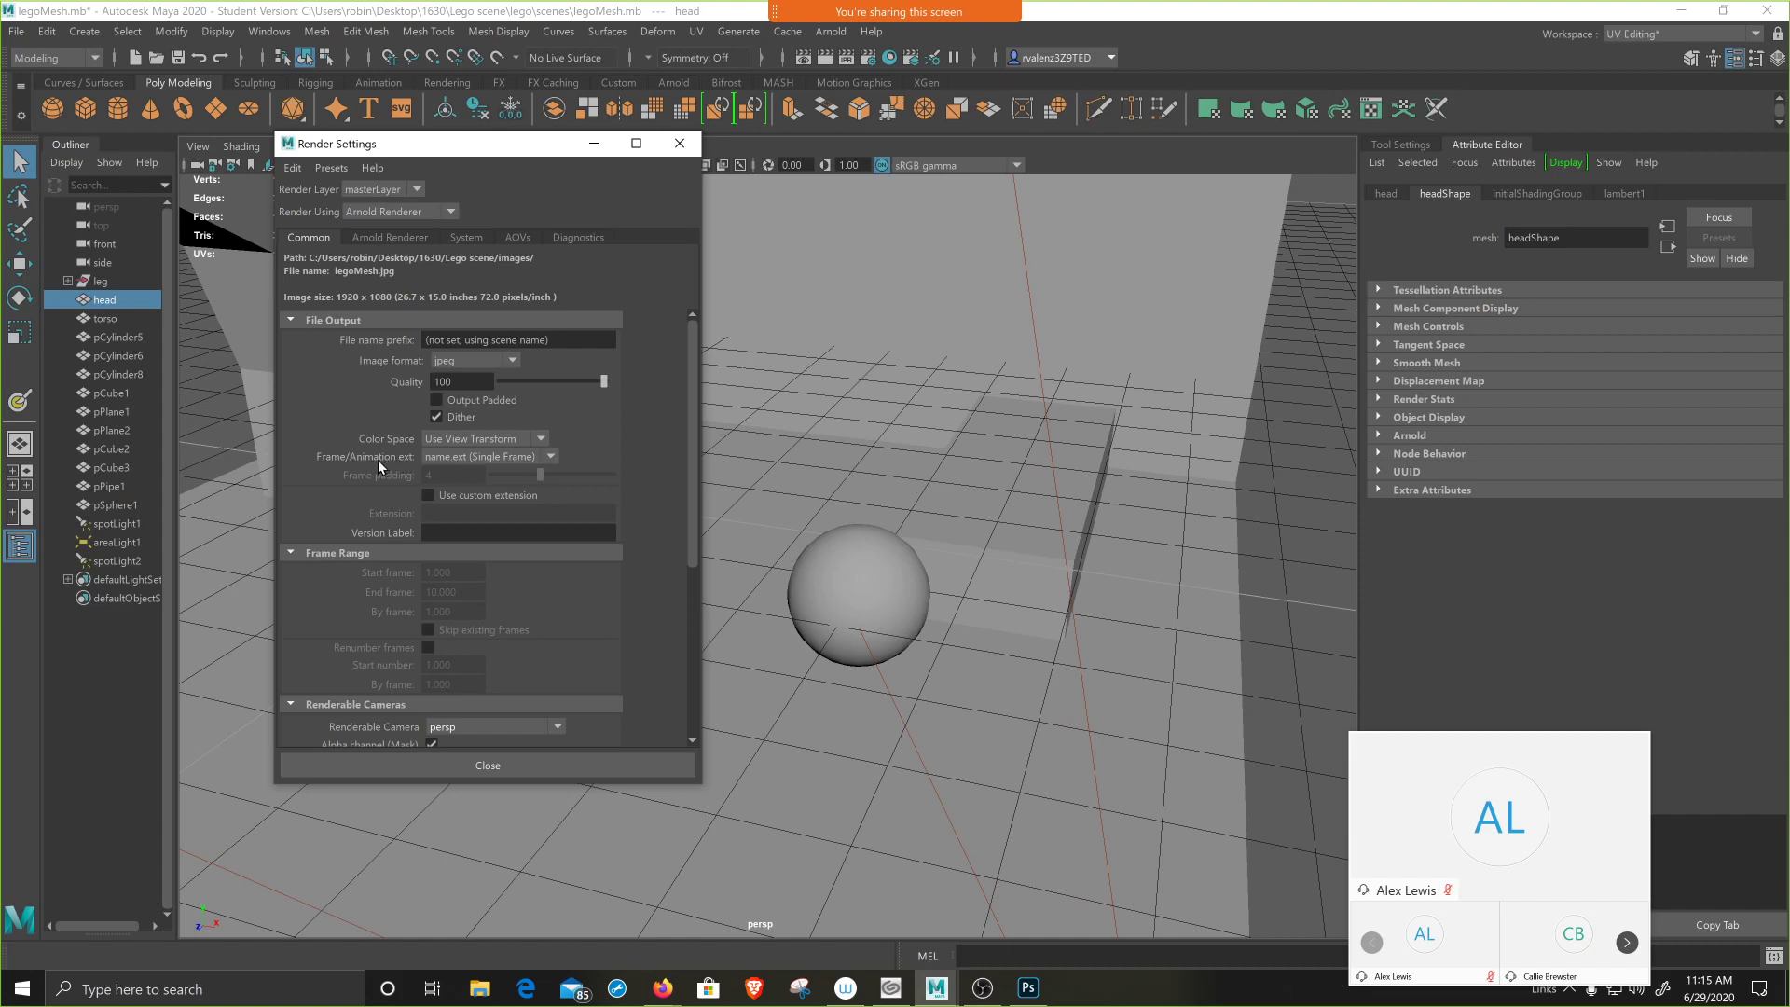
click(552, 456)
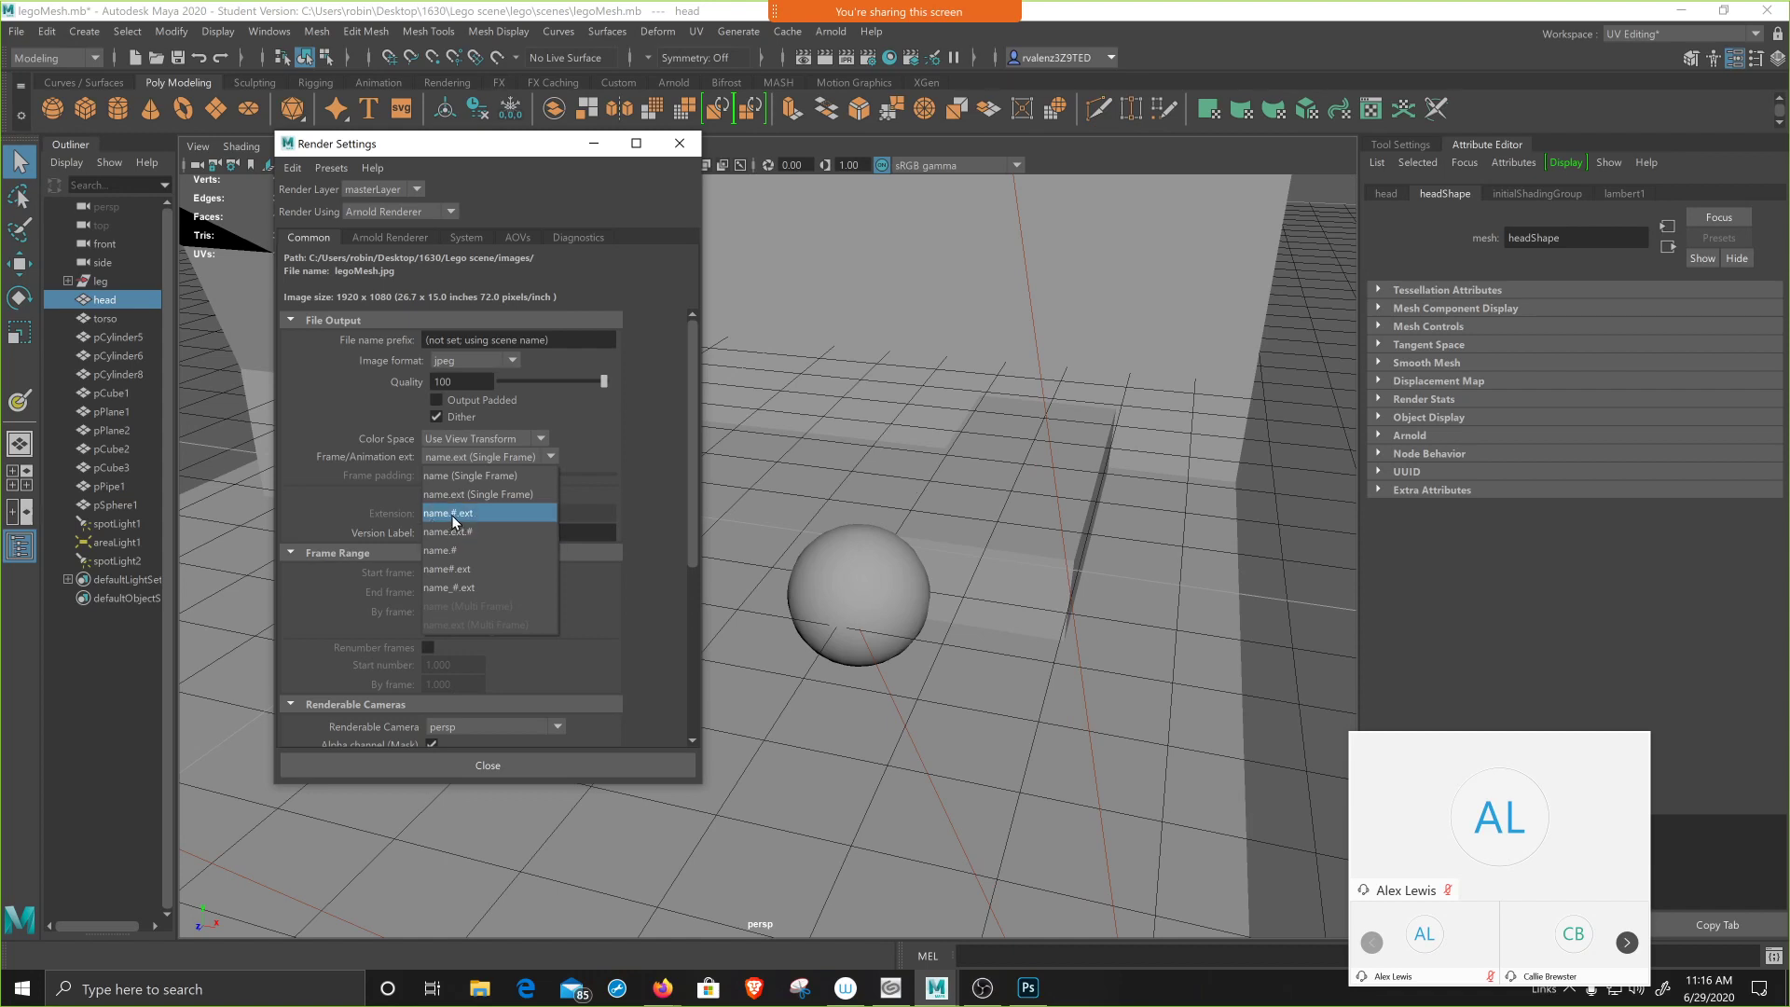
click(606, 449)
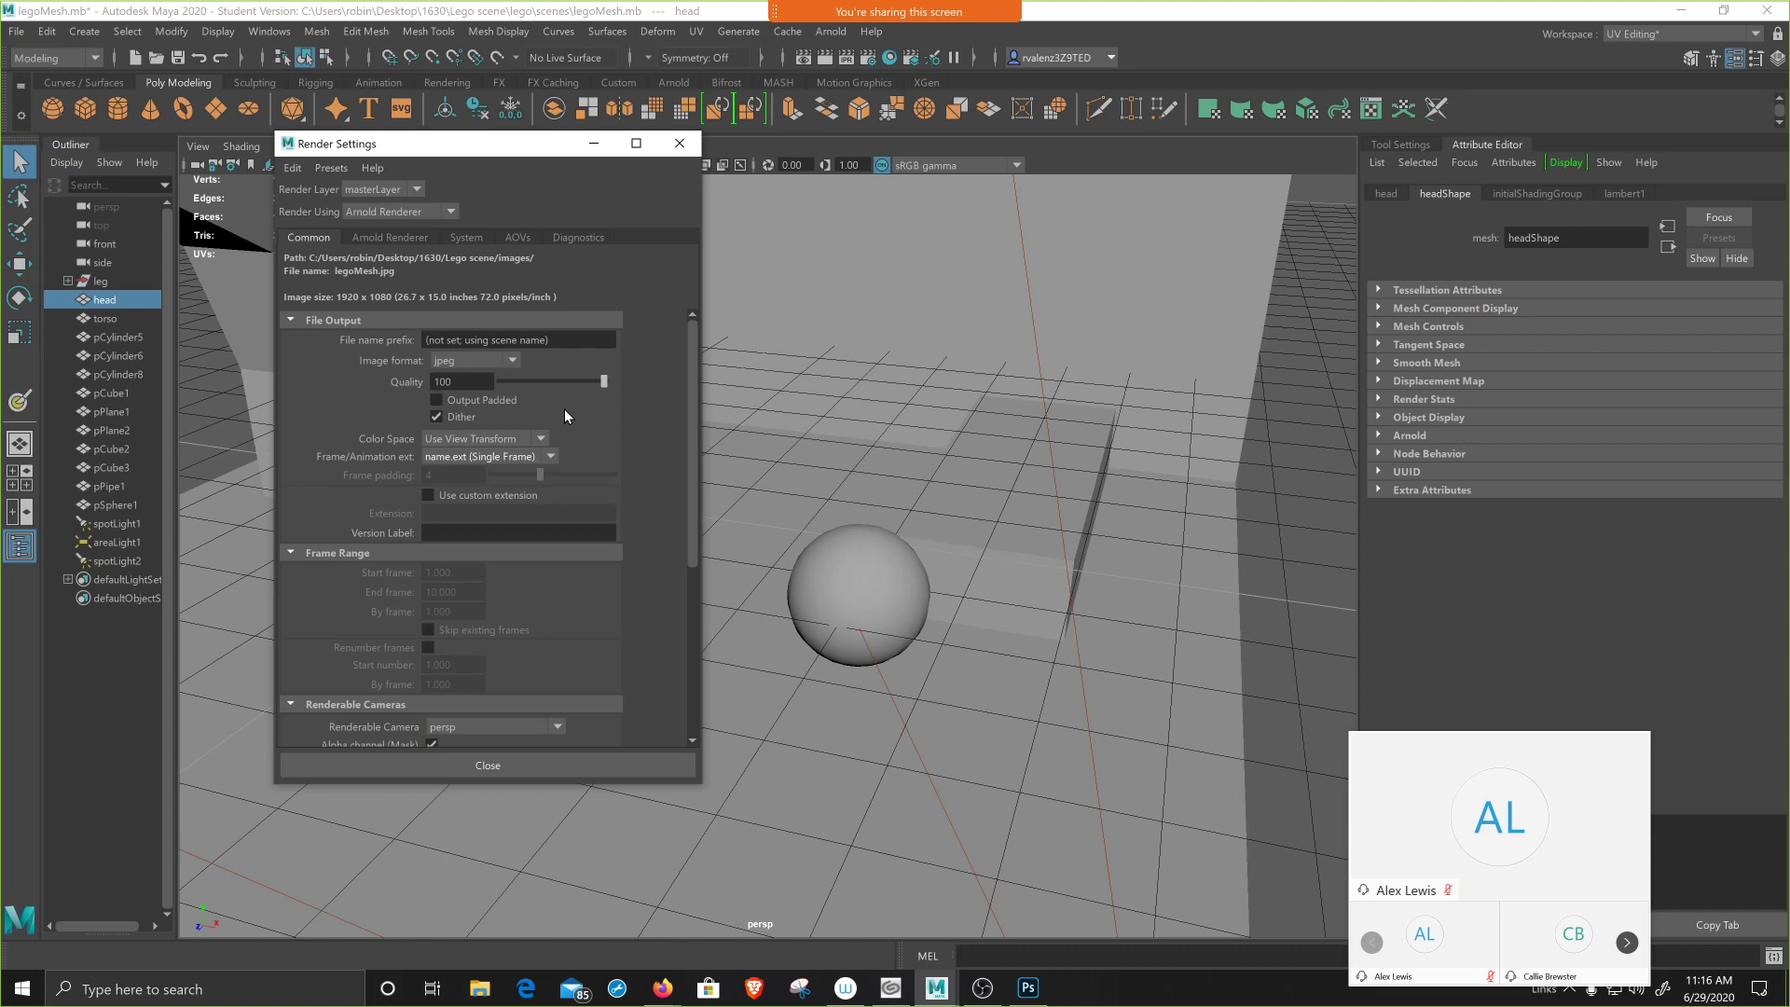
scroll(563, 408, down, 2)
scroll(563, 408, up, 2)
scroll(436, 572, down, 4)
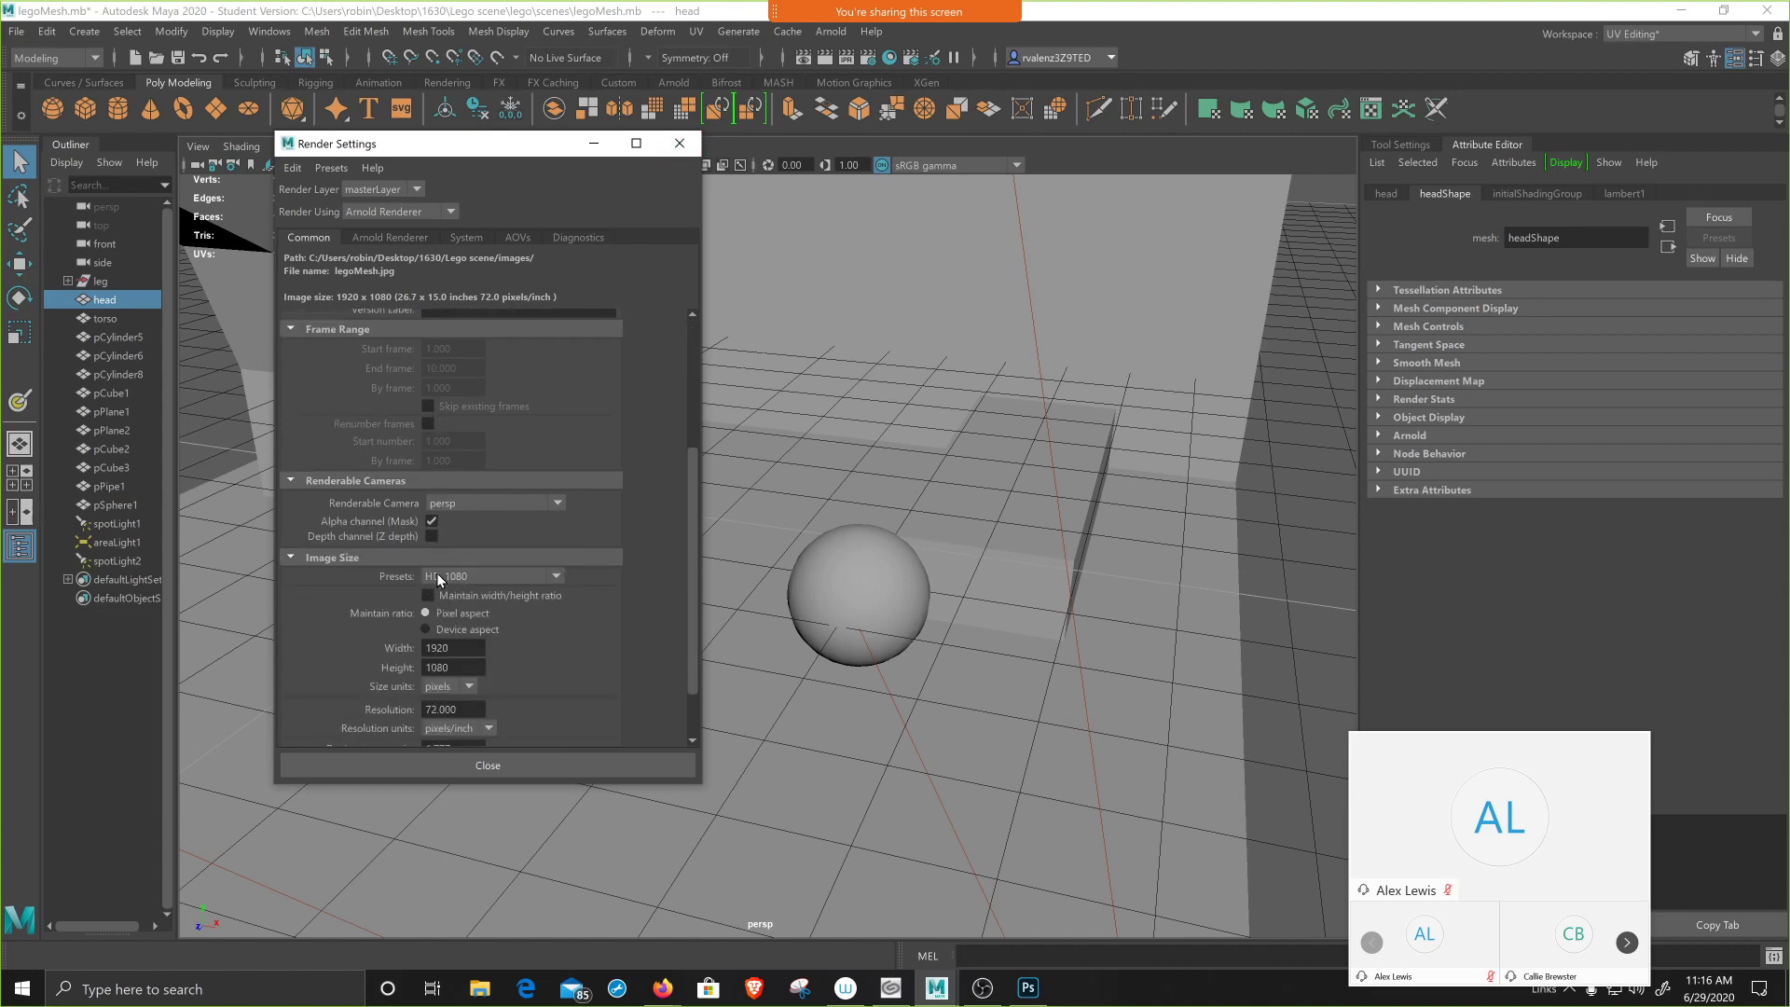
scroll(437, 573, up, 1)
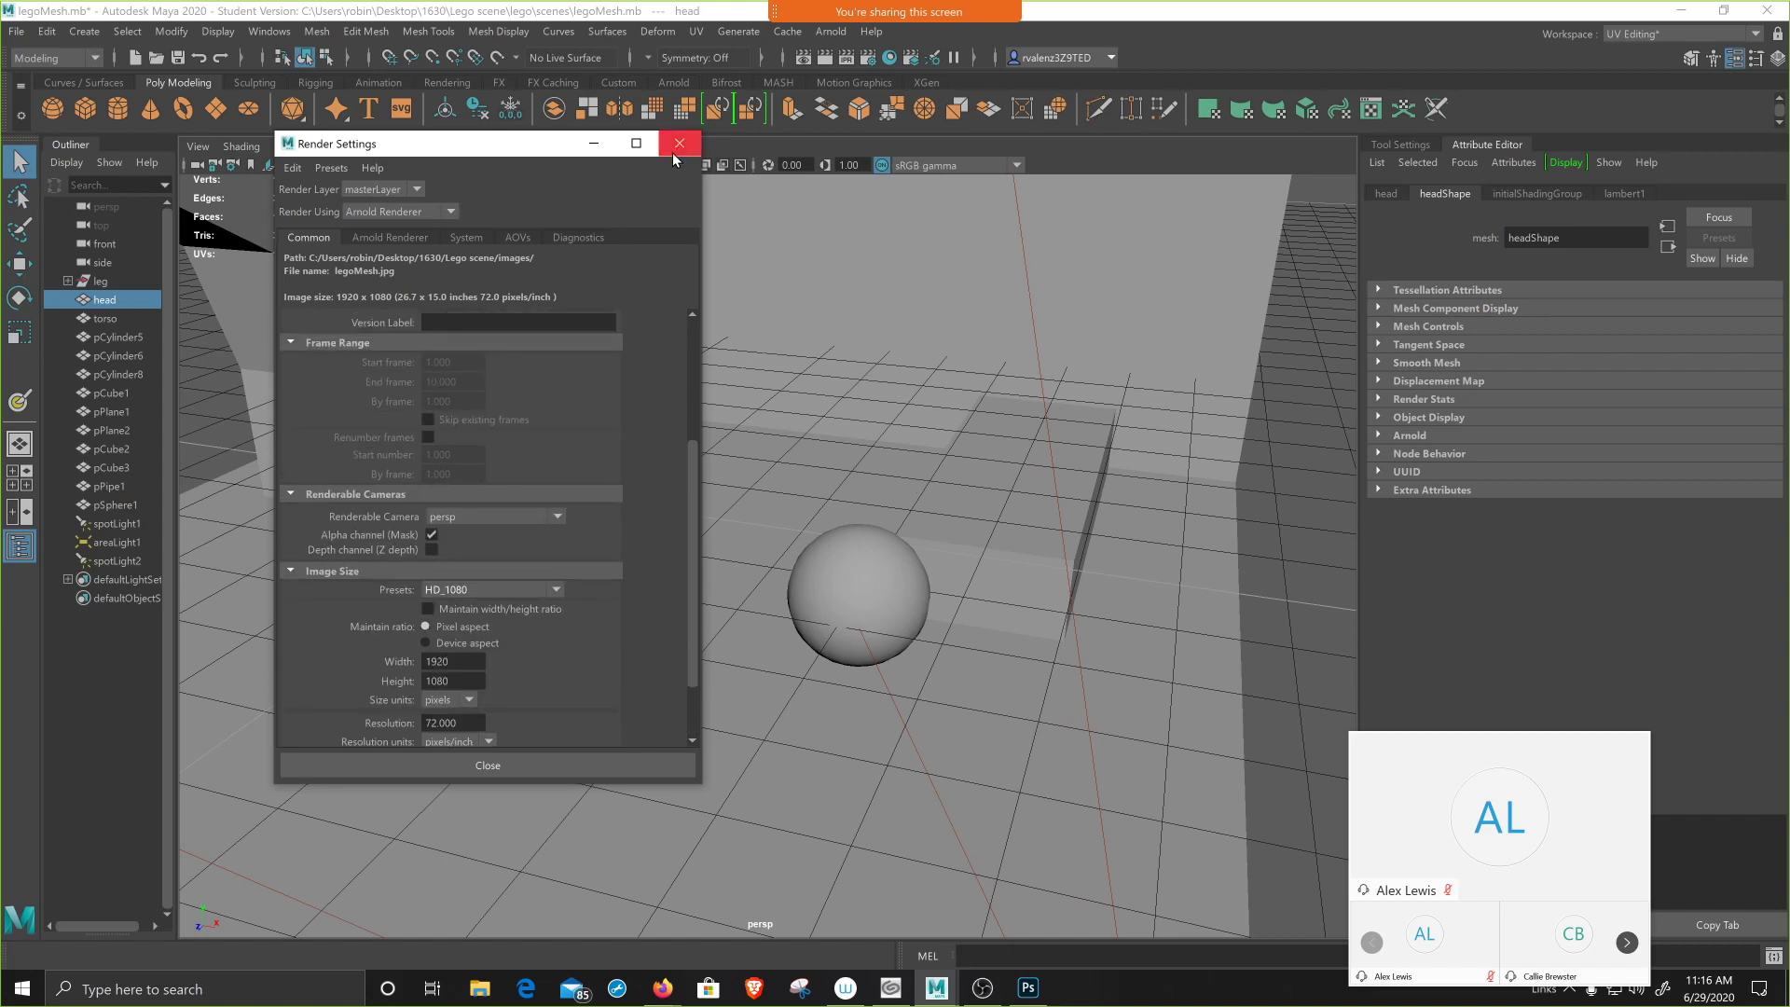
- Close the render settings, render the current frame to inspect the scene's lighting, and close the render
click(675, 146)
click(825, 58)
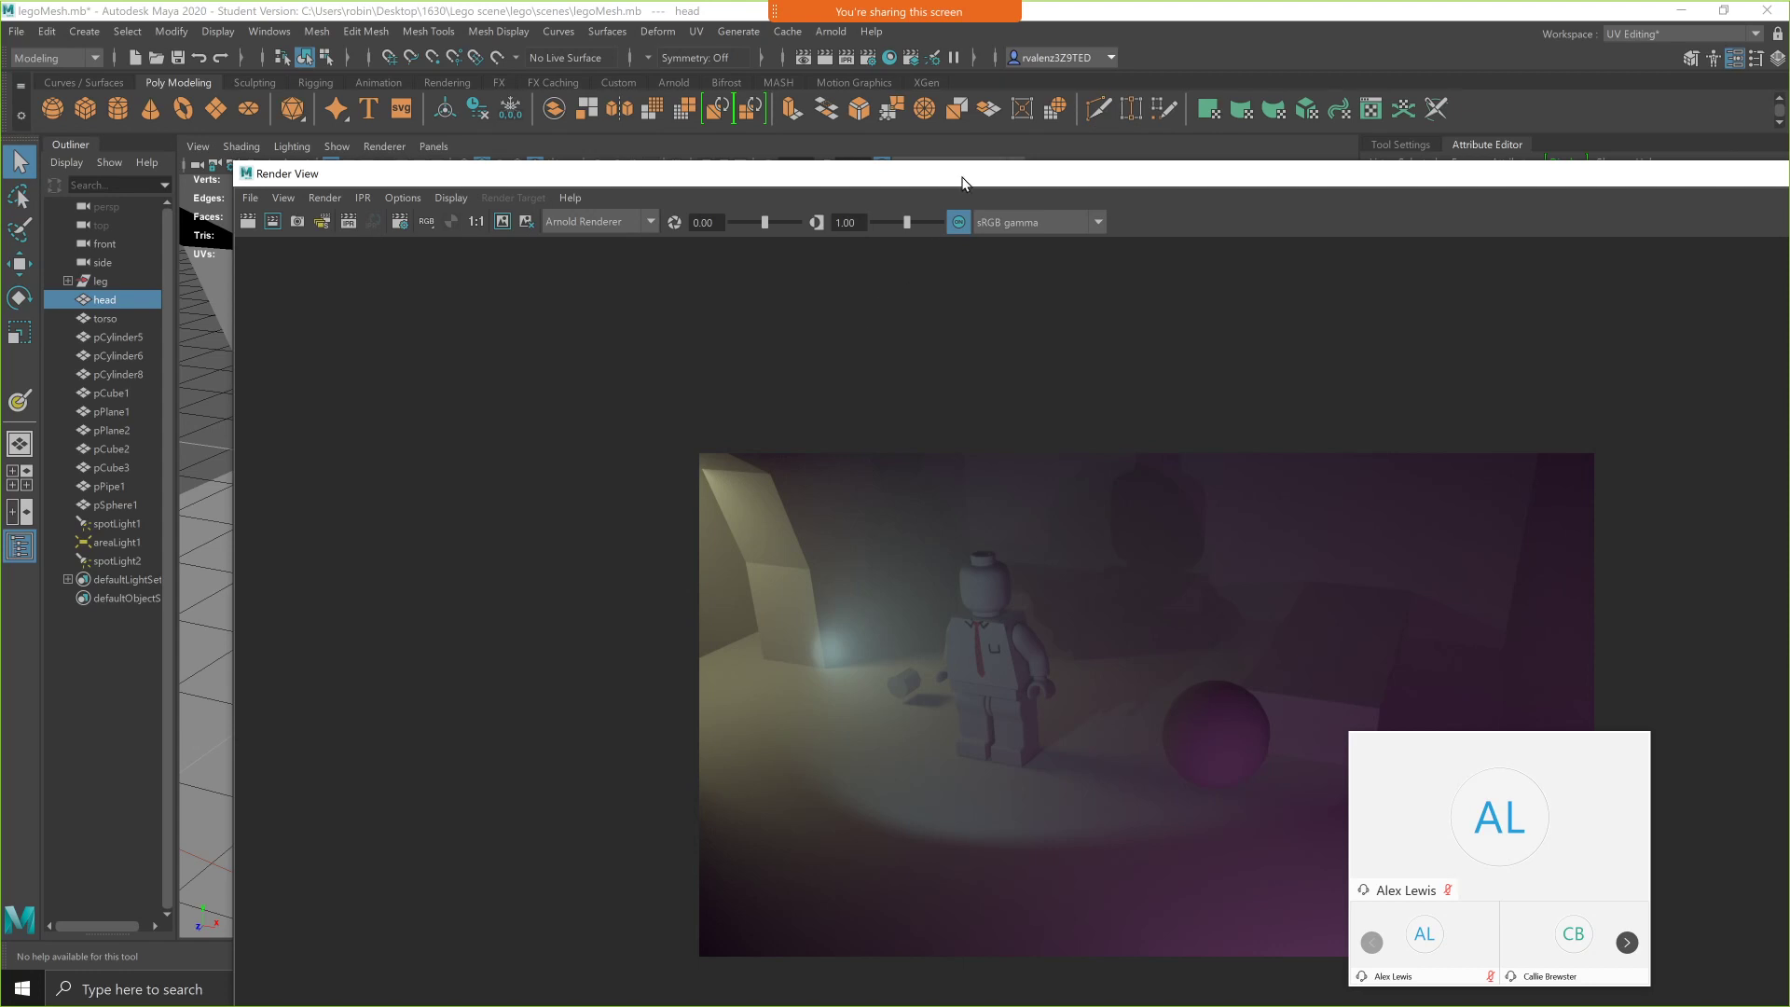
drag(910, 177, 783, 185)
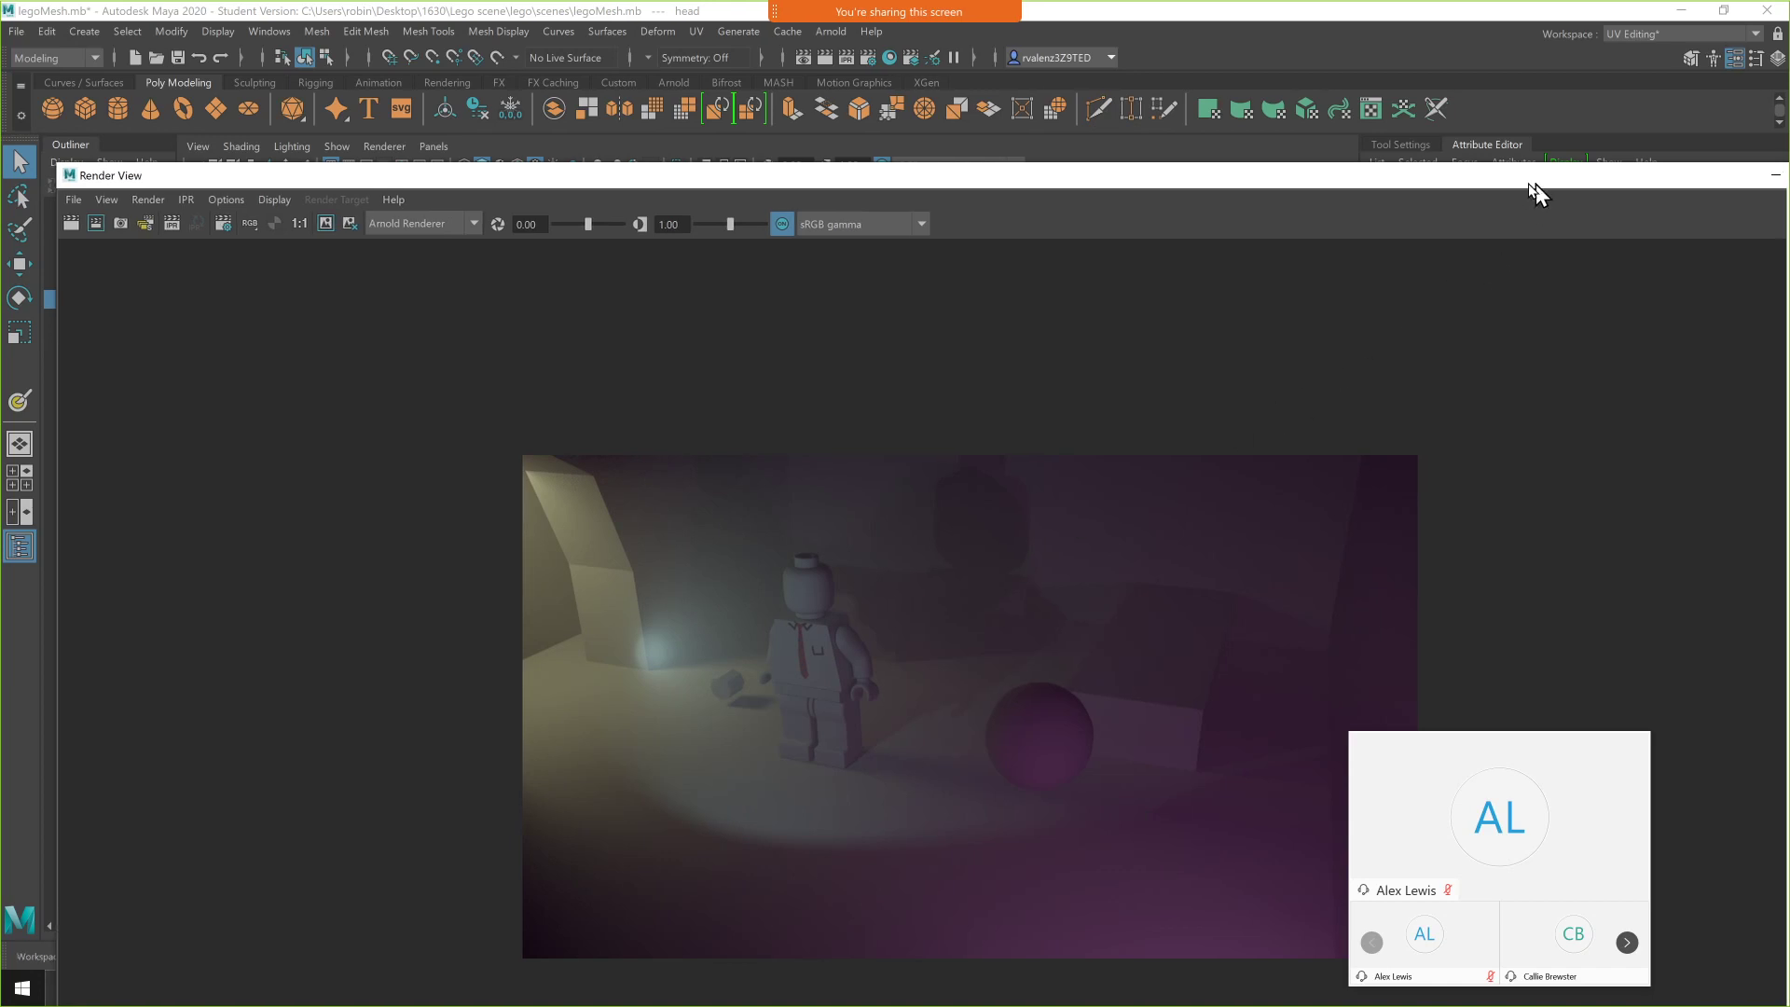
drag(1535, 183, 1473, 188)
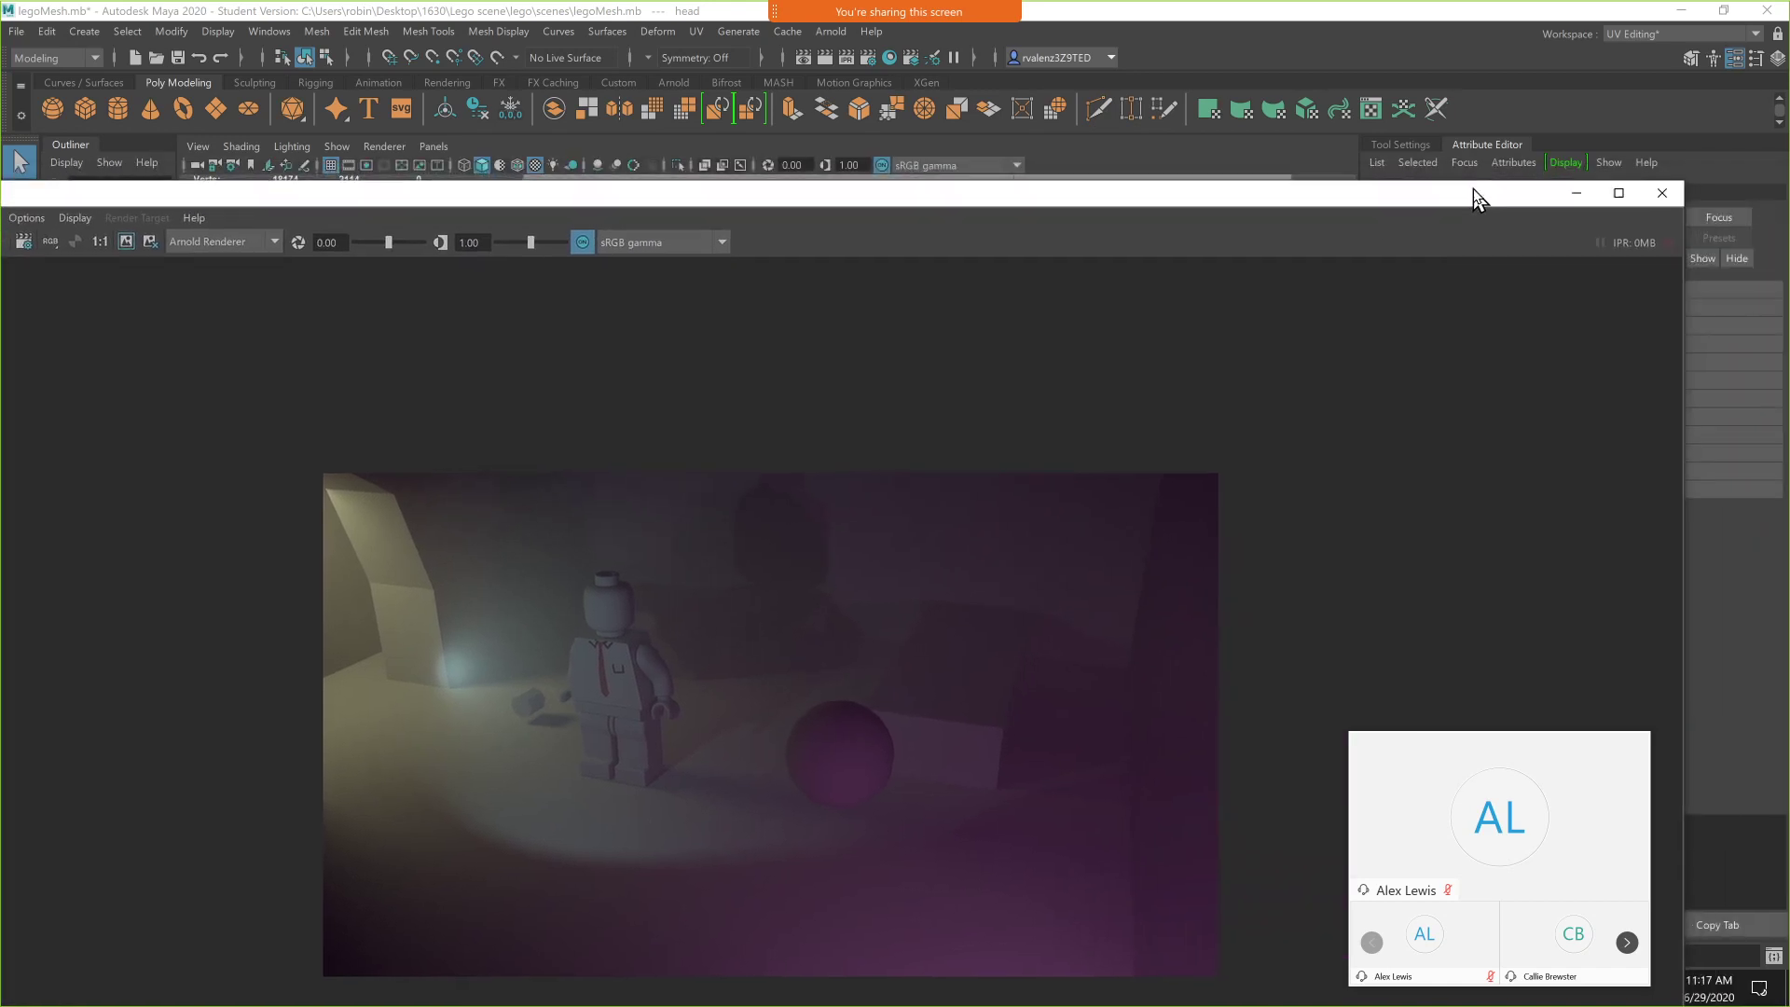
click(1669, 191)
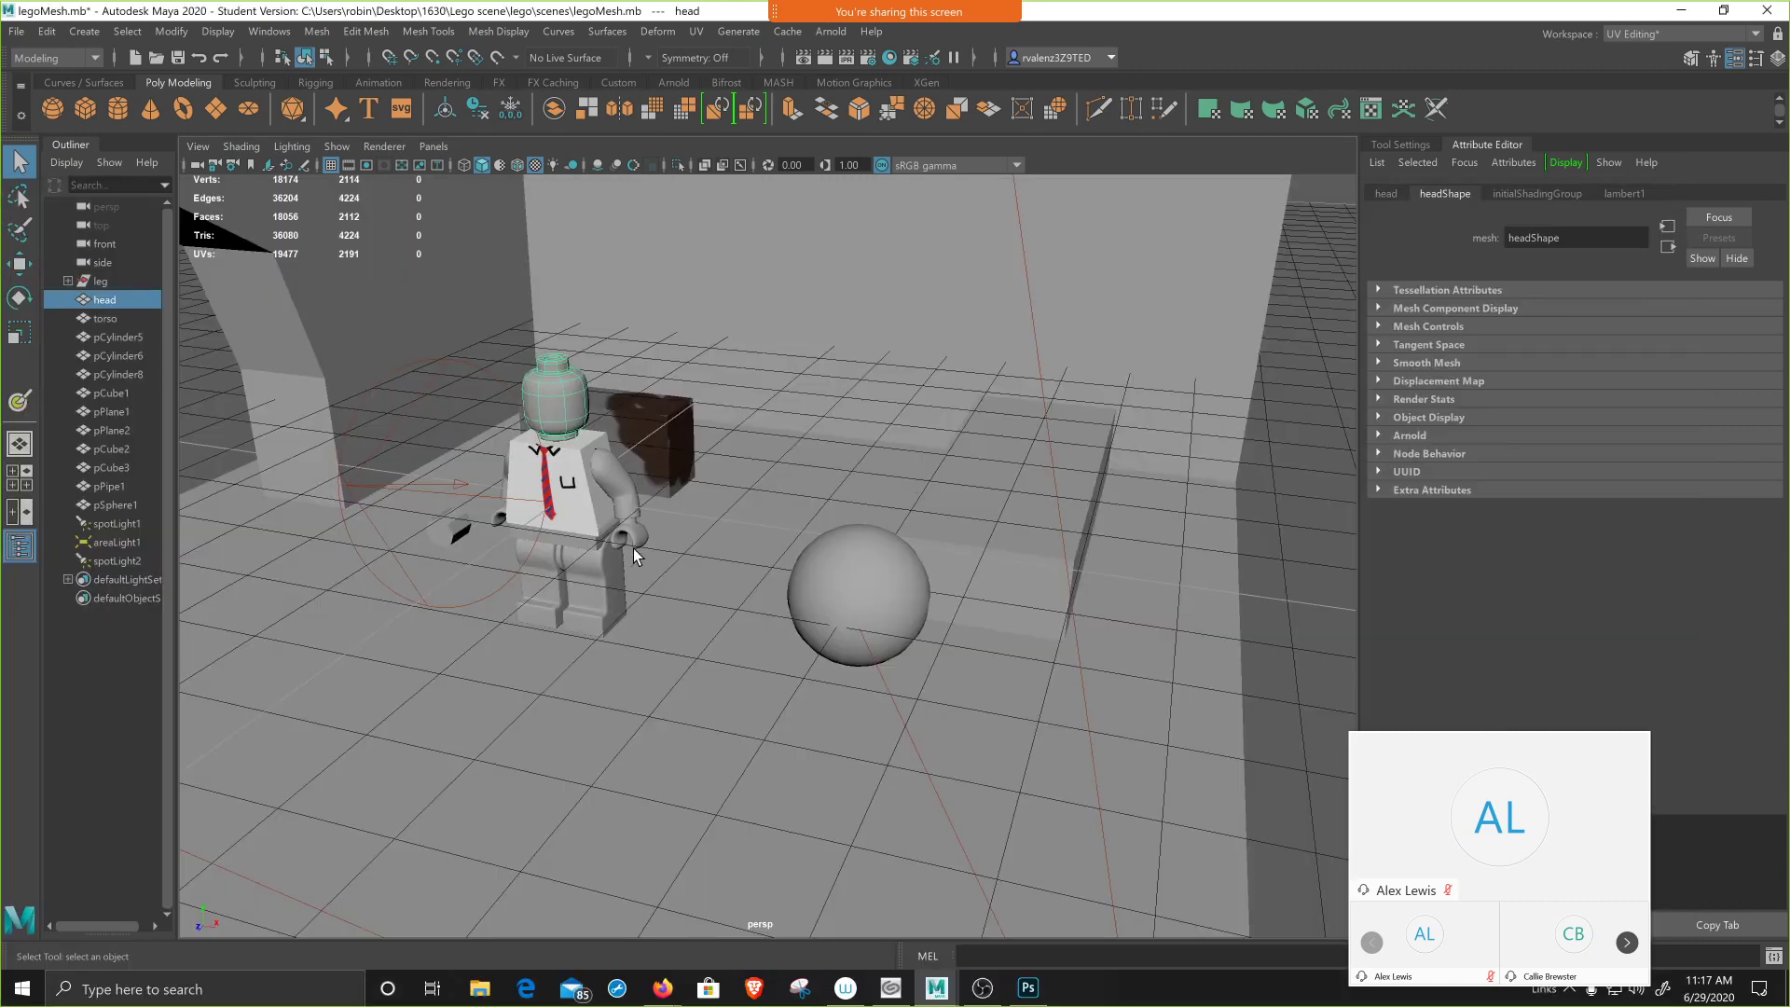
- Select the spot light beside the minifig and hide the grid in the perspective viewport
click(354, 491)
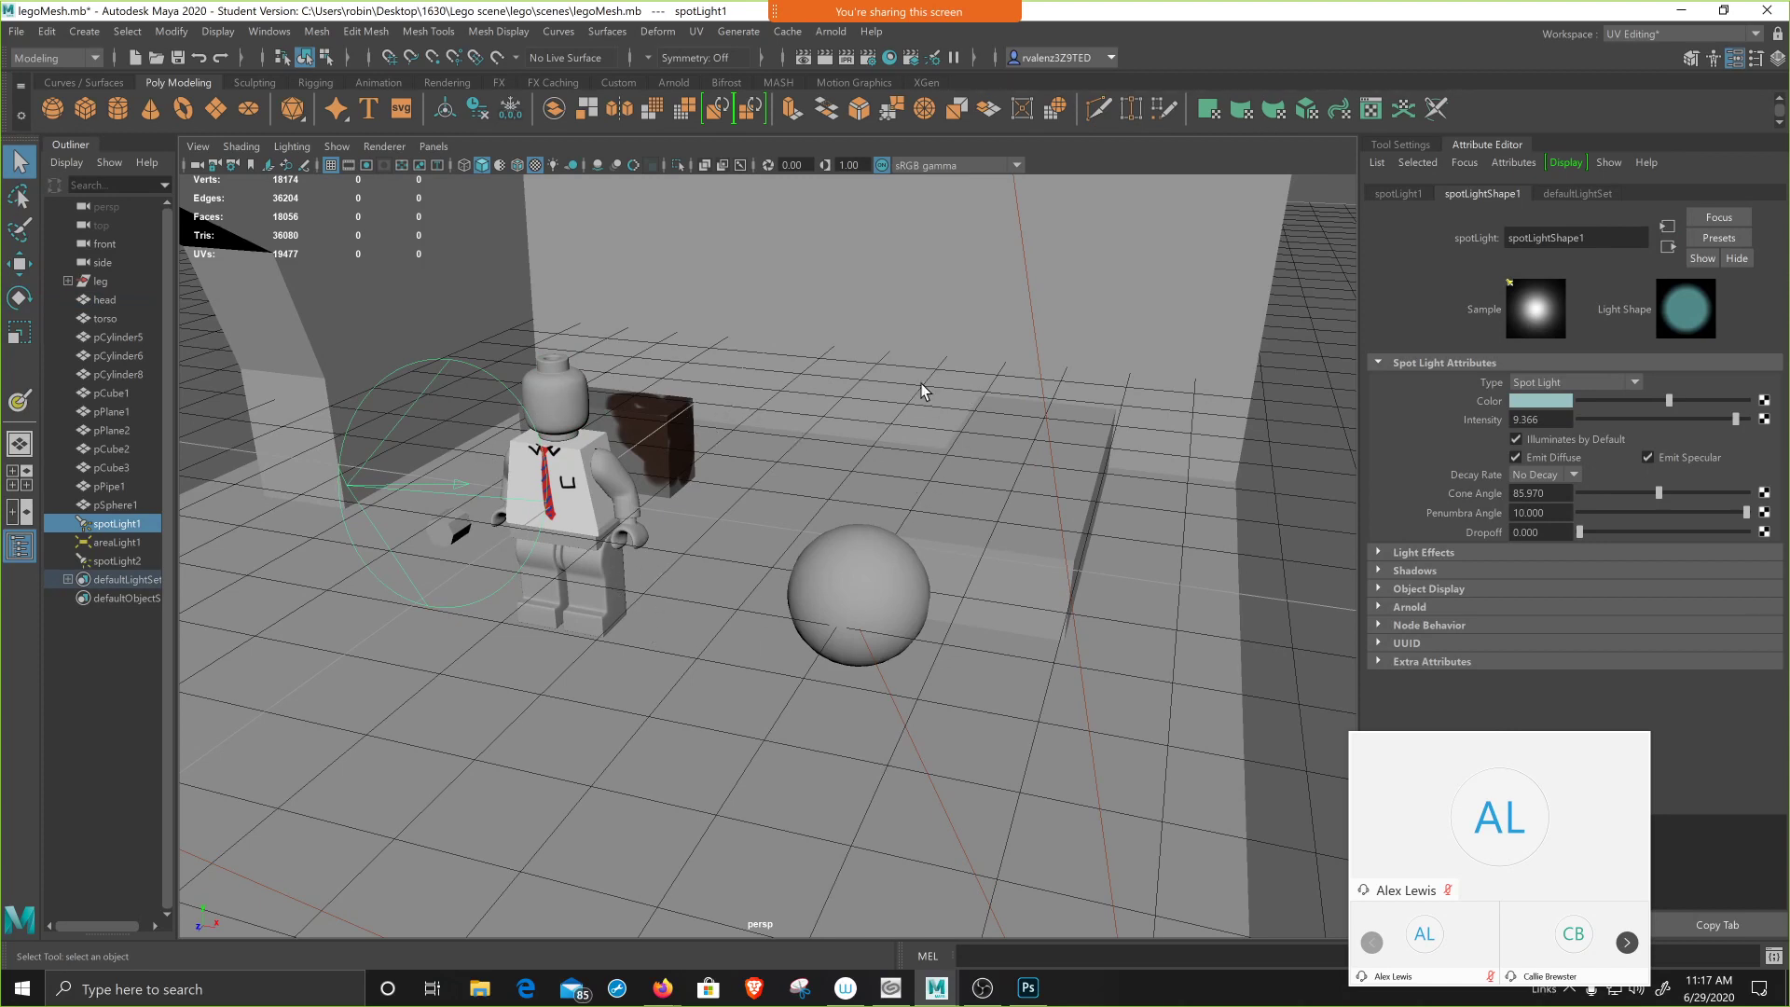
click(433, 147)
mouse_move(475, 252)
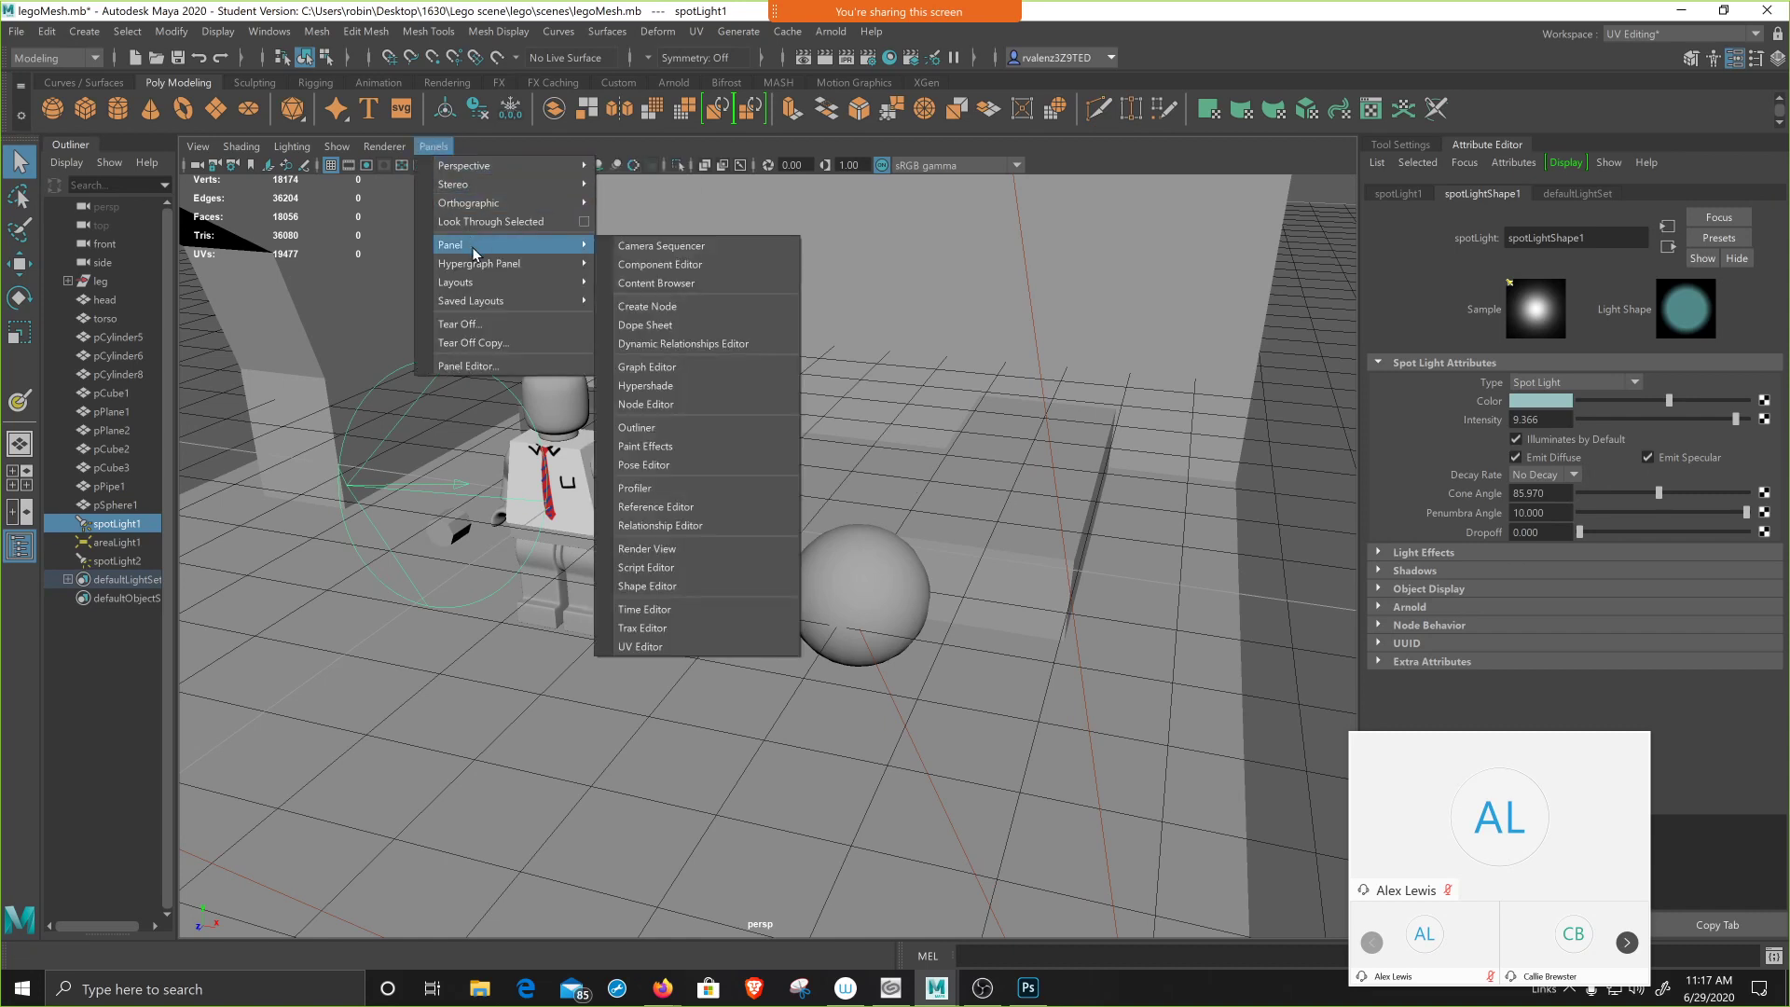
click(337, 146)
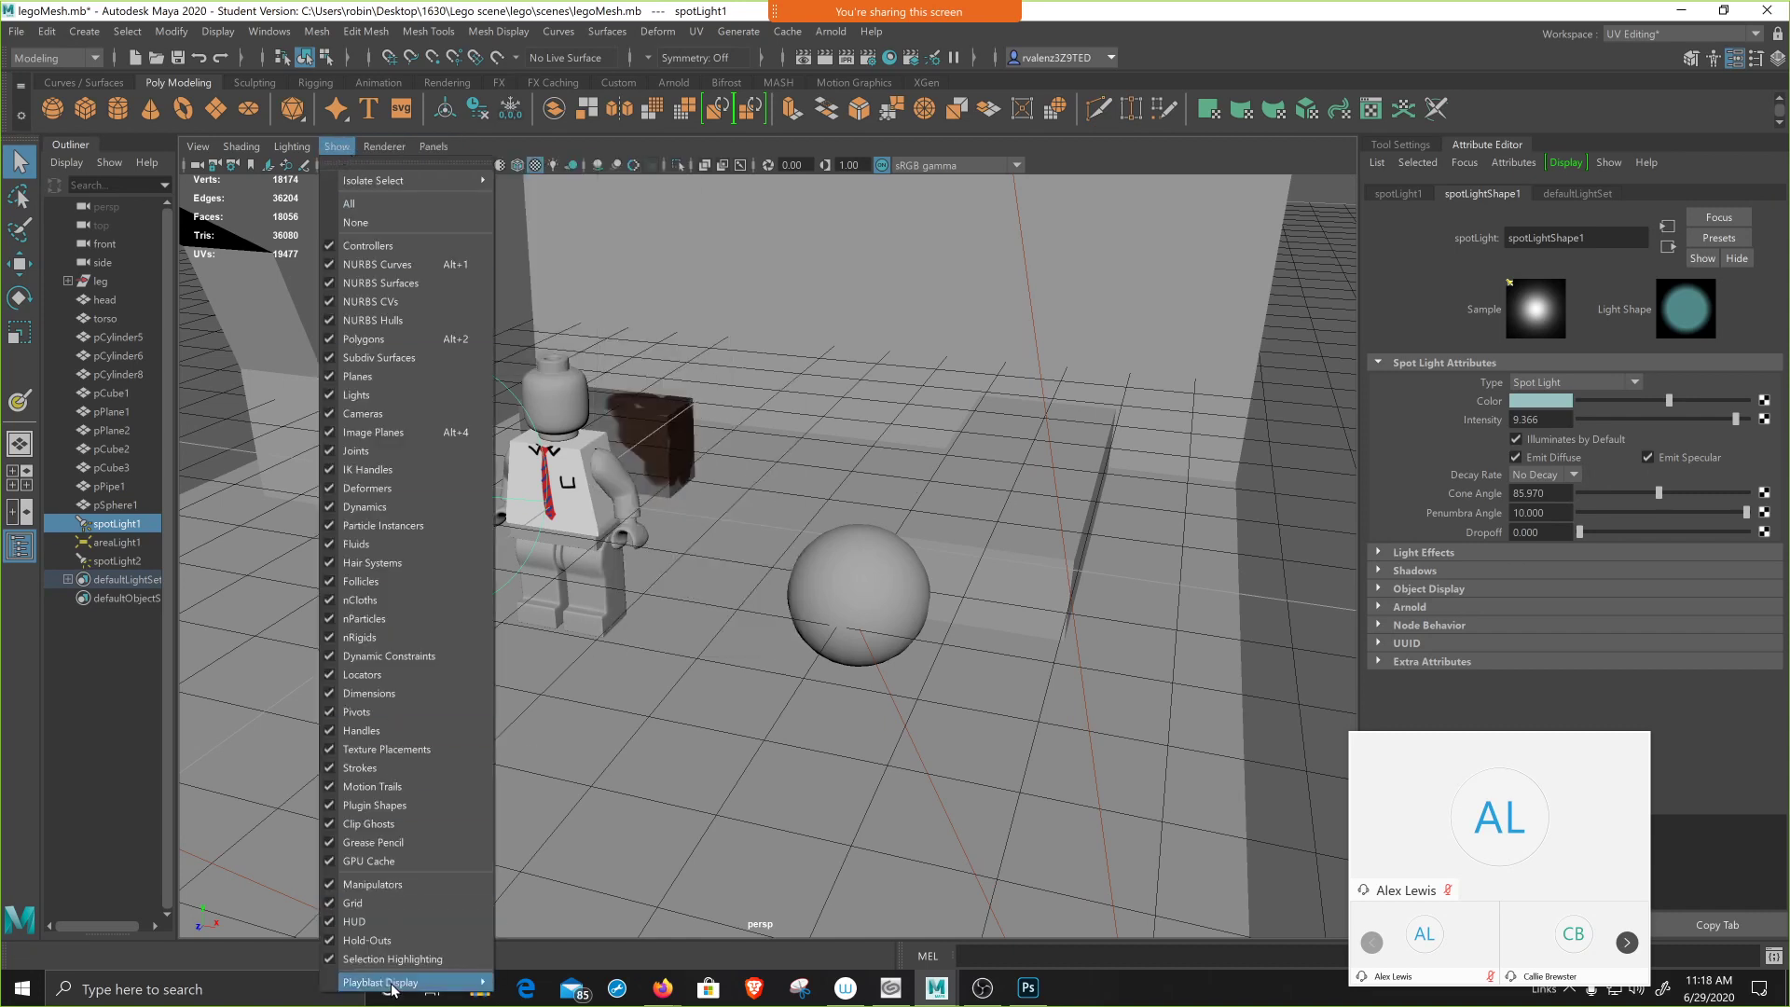
click(412, 905)
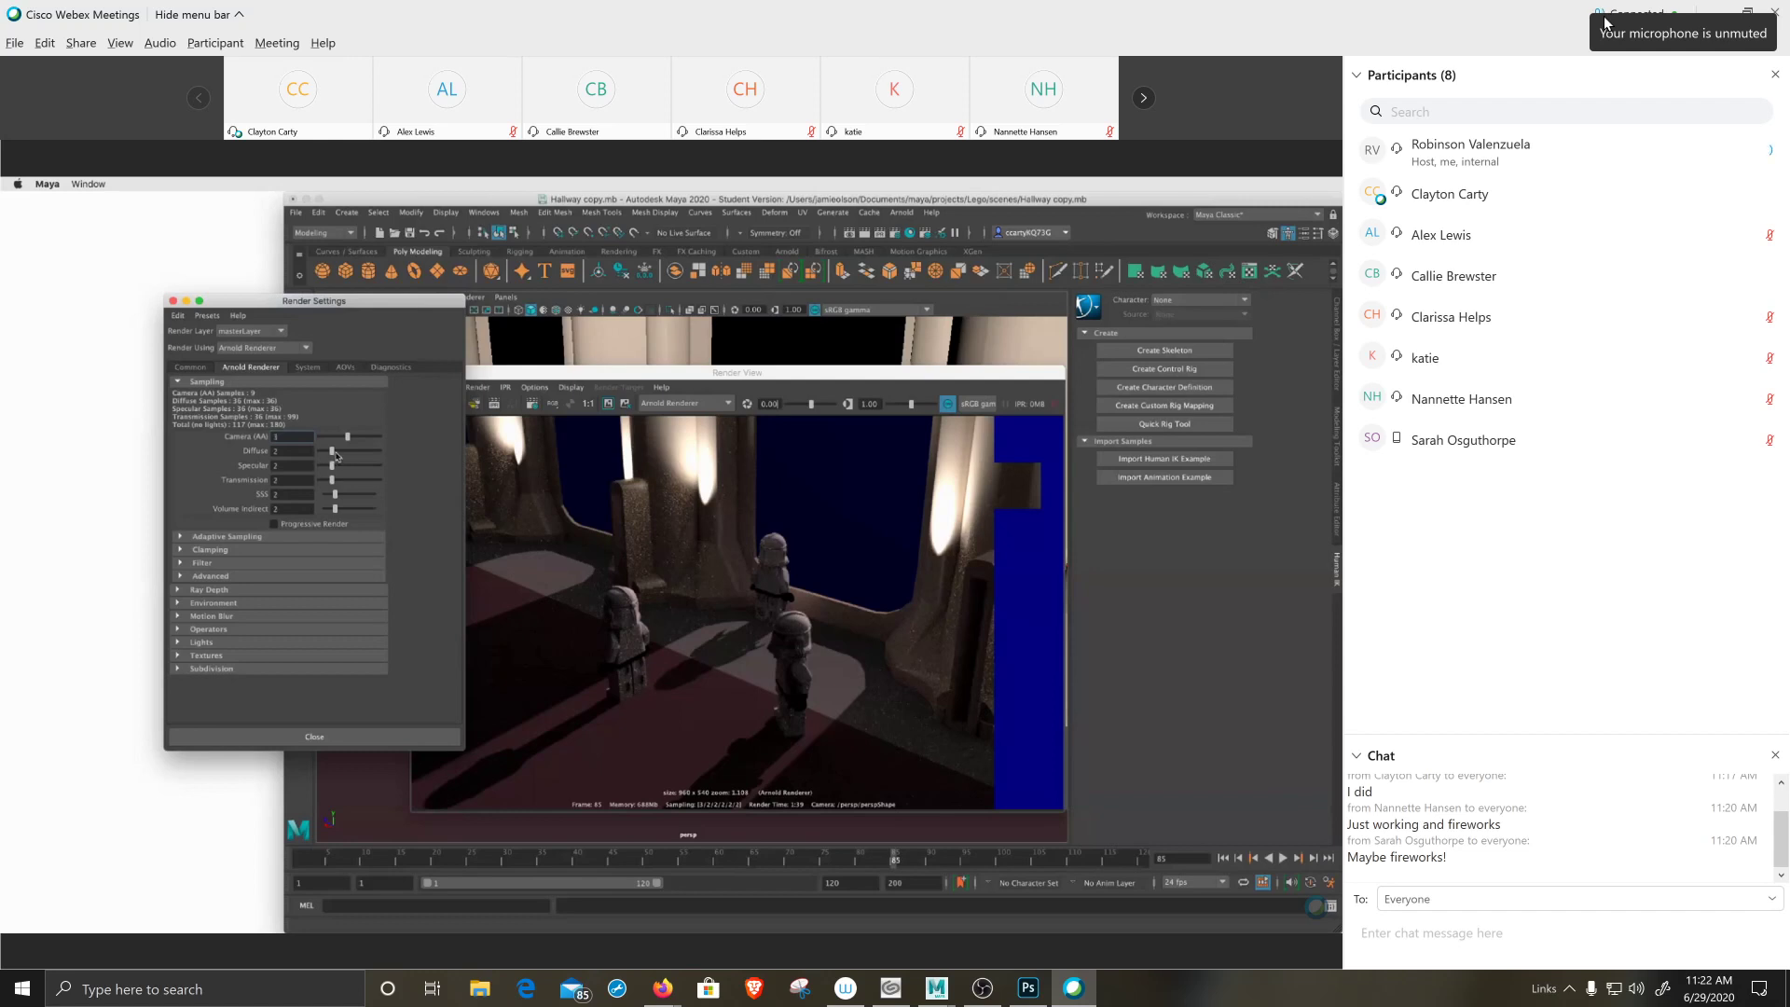
- In the shared hallway scene, set the Arnold Camera (AA) samples to 5 and render a square region in the middle of the frame
drag(352, 439, 359, 446)
drag(367, 308, 203, 303)
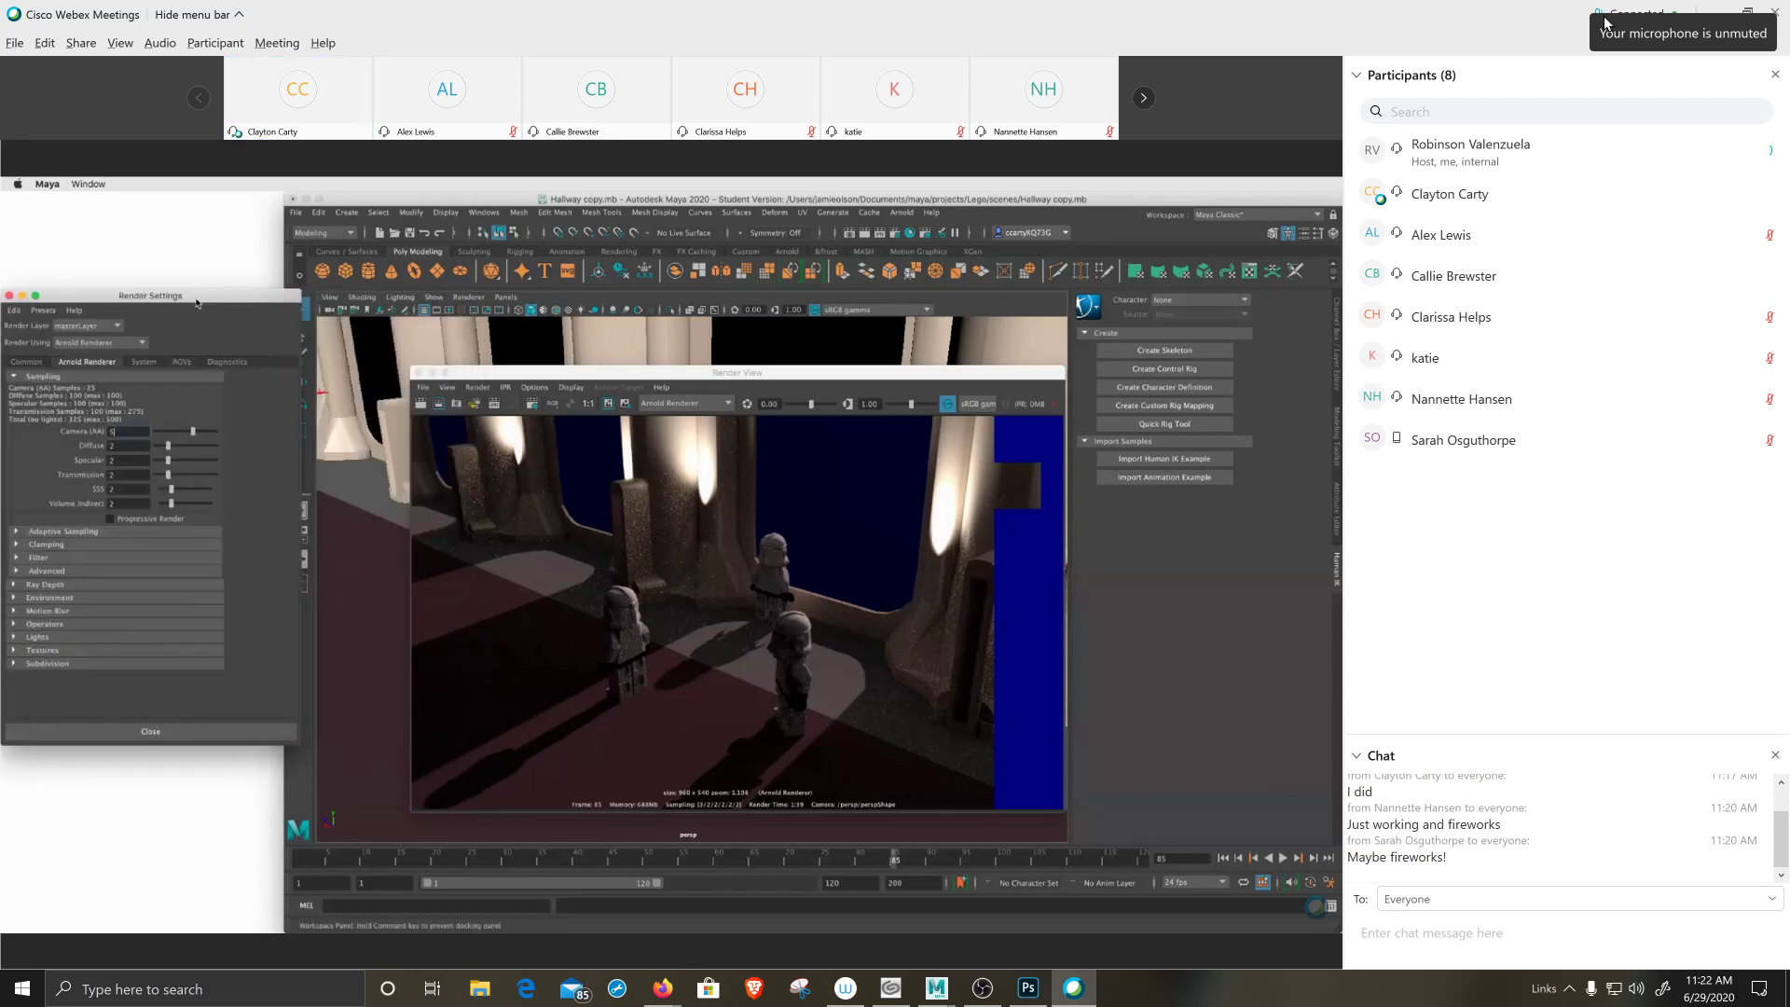
click(438, 403)
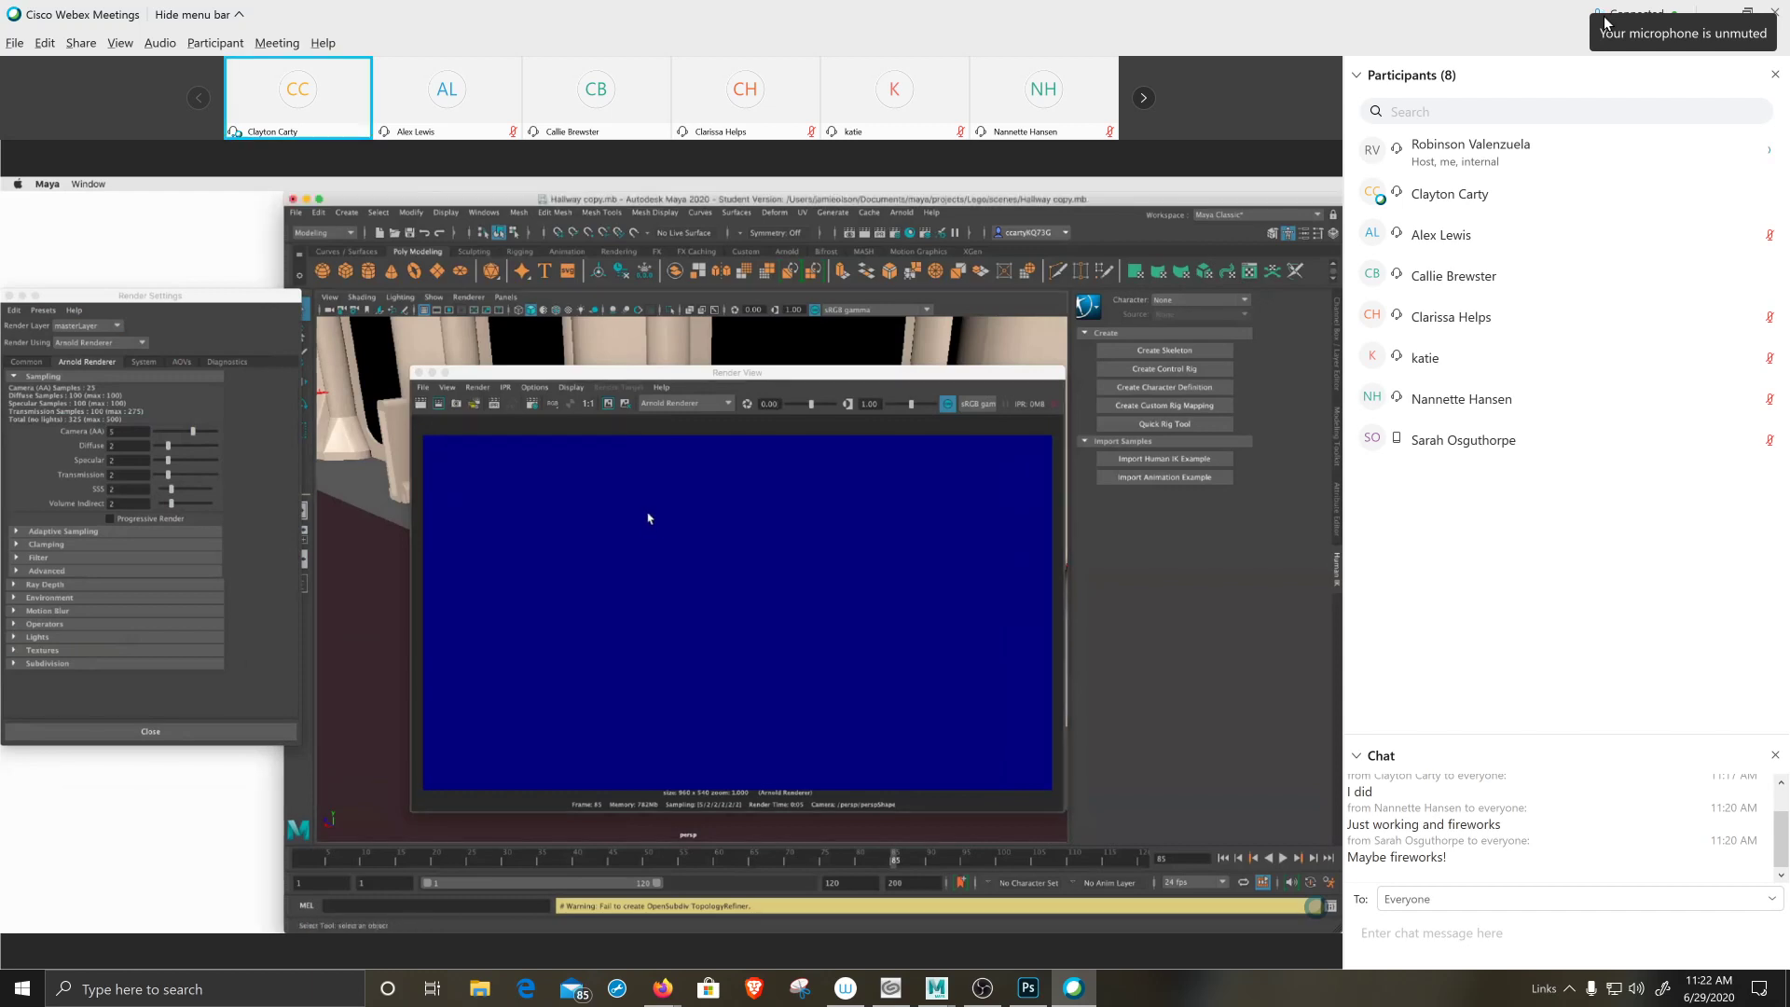
drag(649, 514, 827, 687)
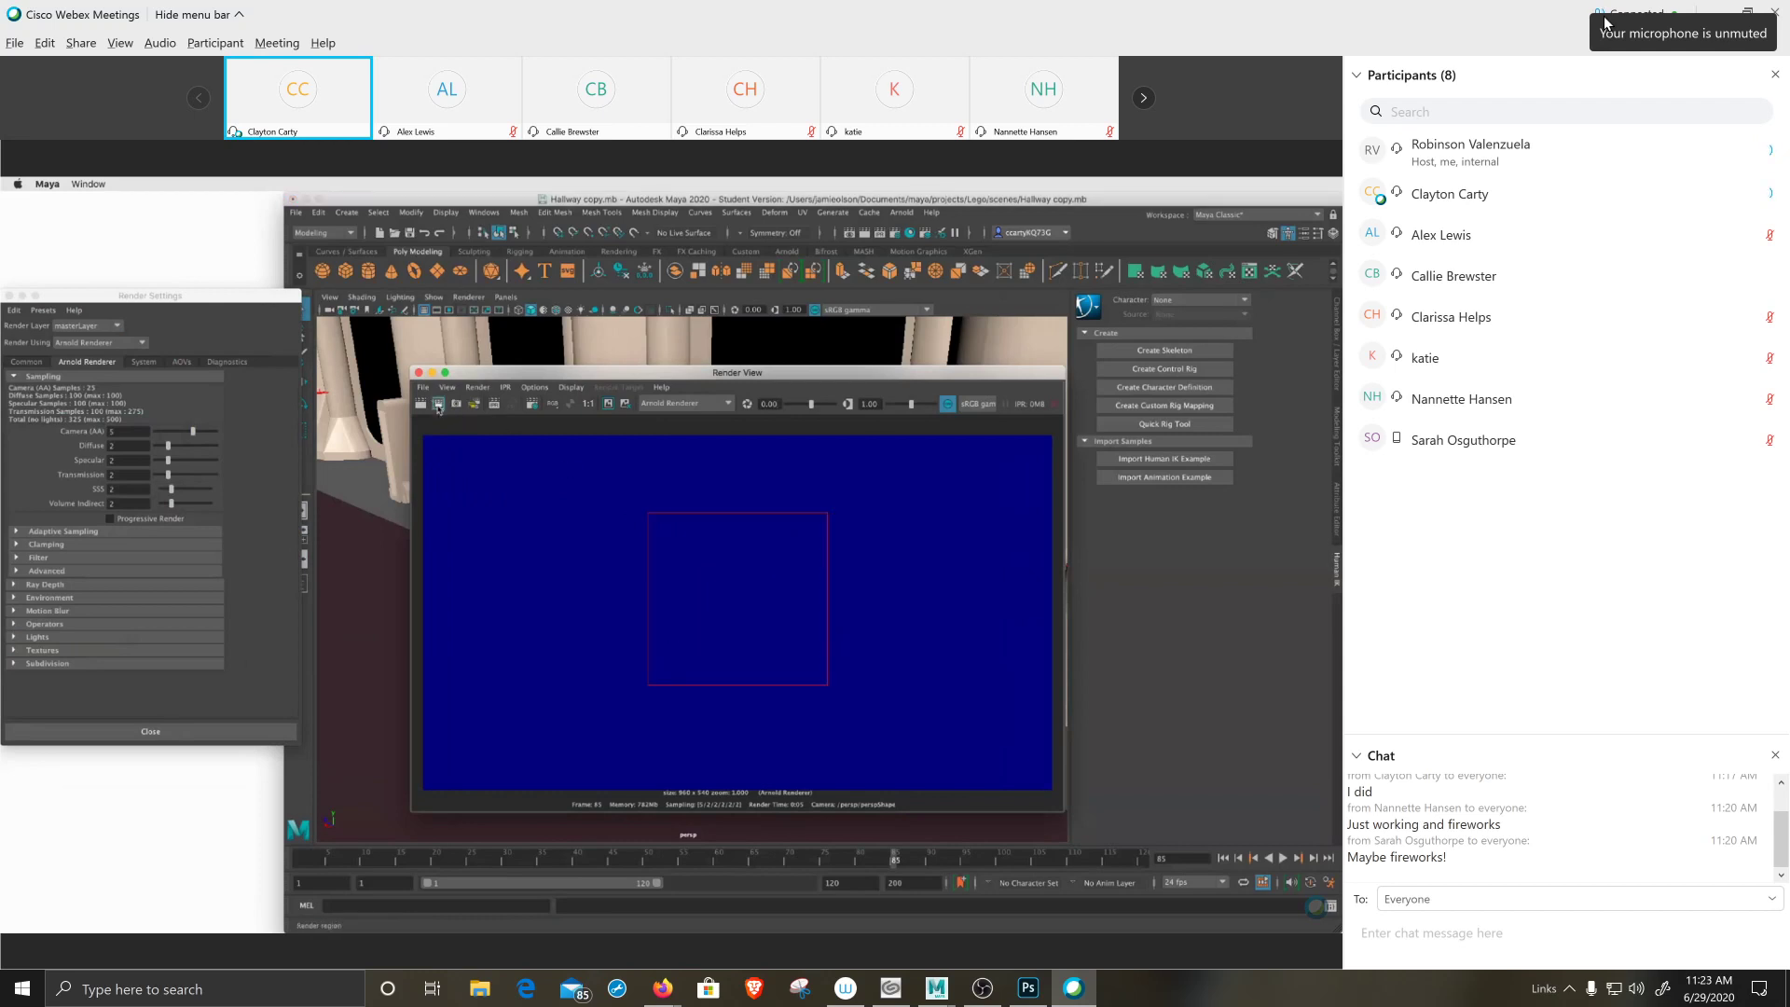
click(439, 404)
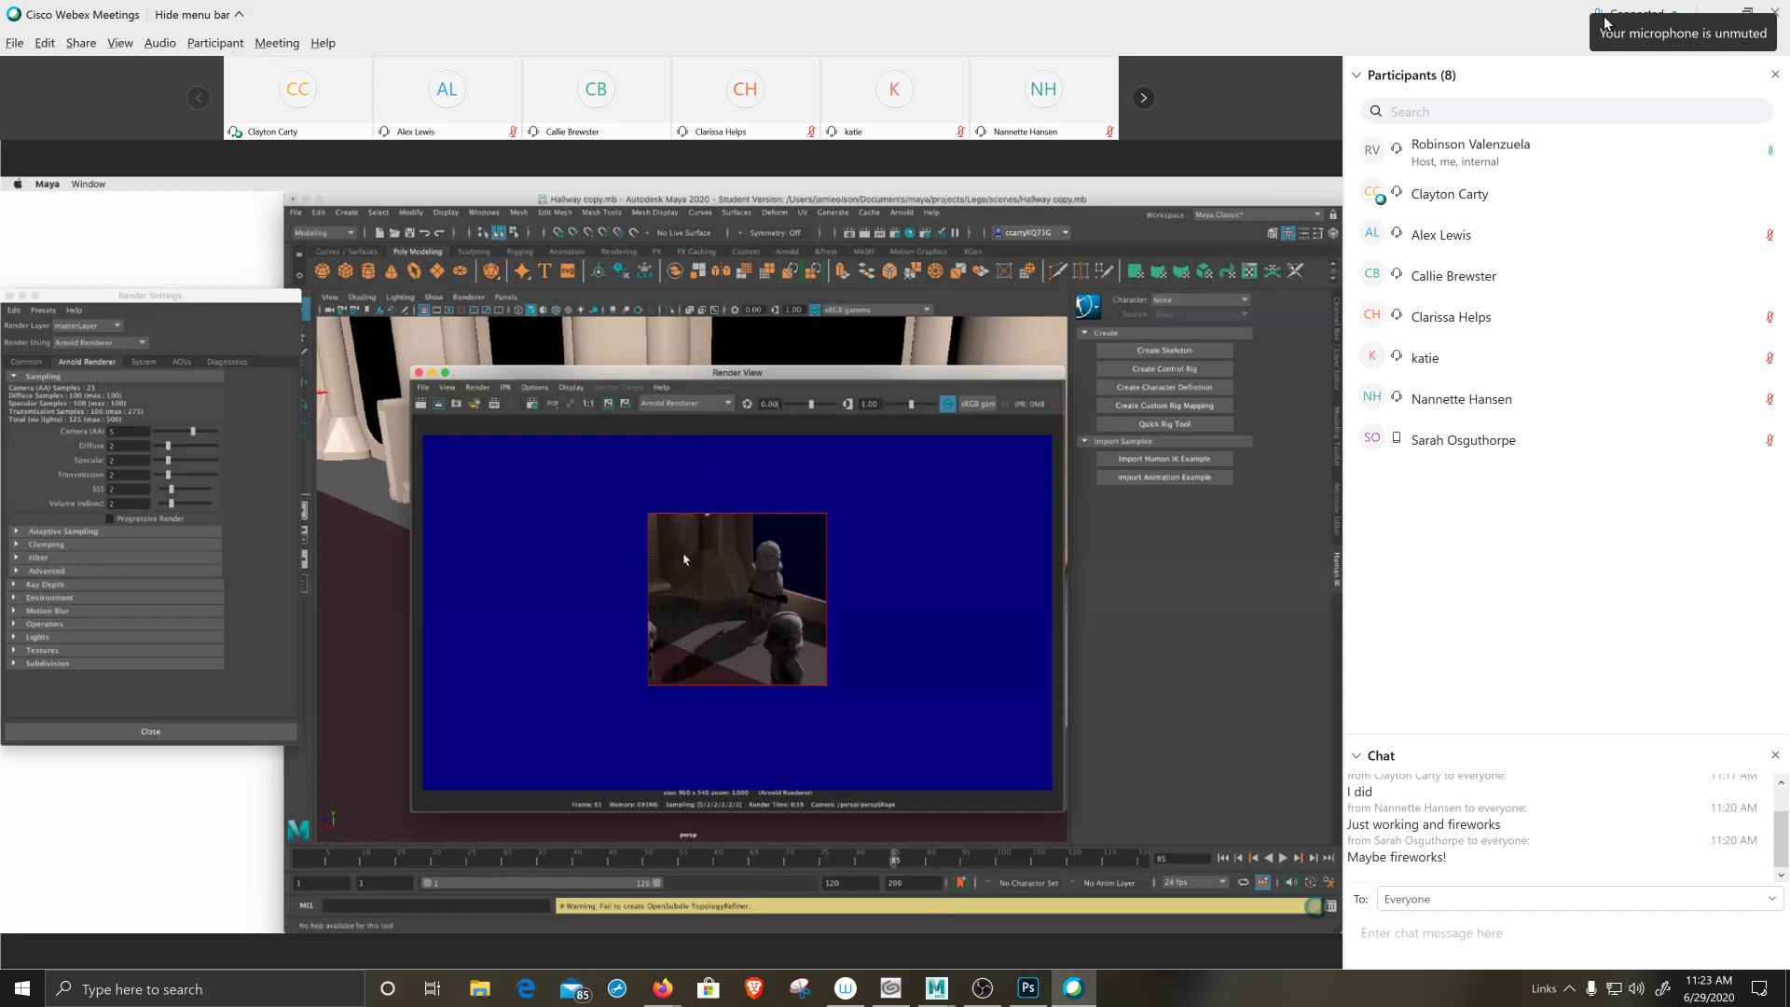
- Render a taller, narrower region that overlaps the first one and includes the nearest stormtrooper
click(643, 494)
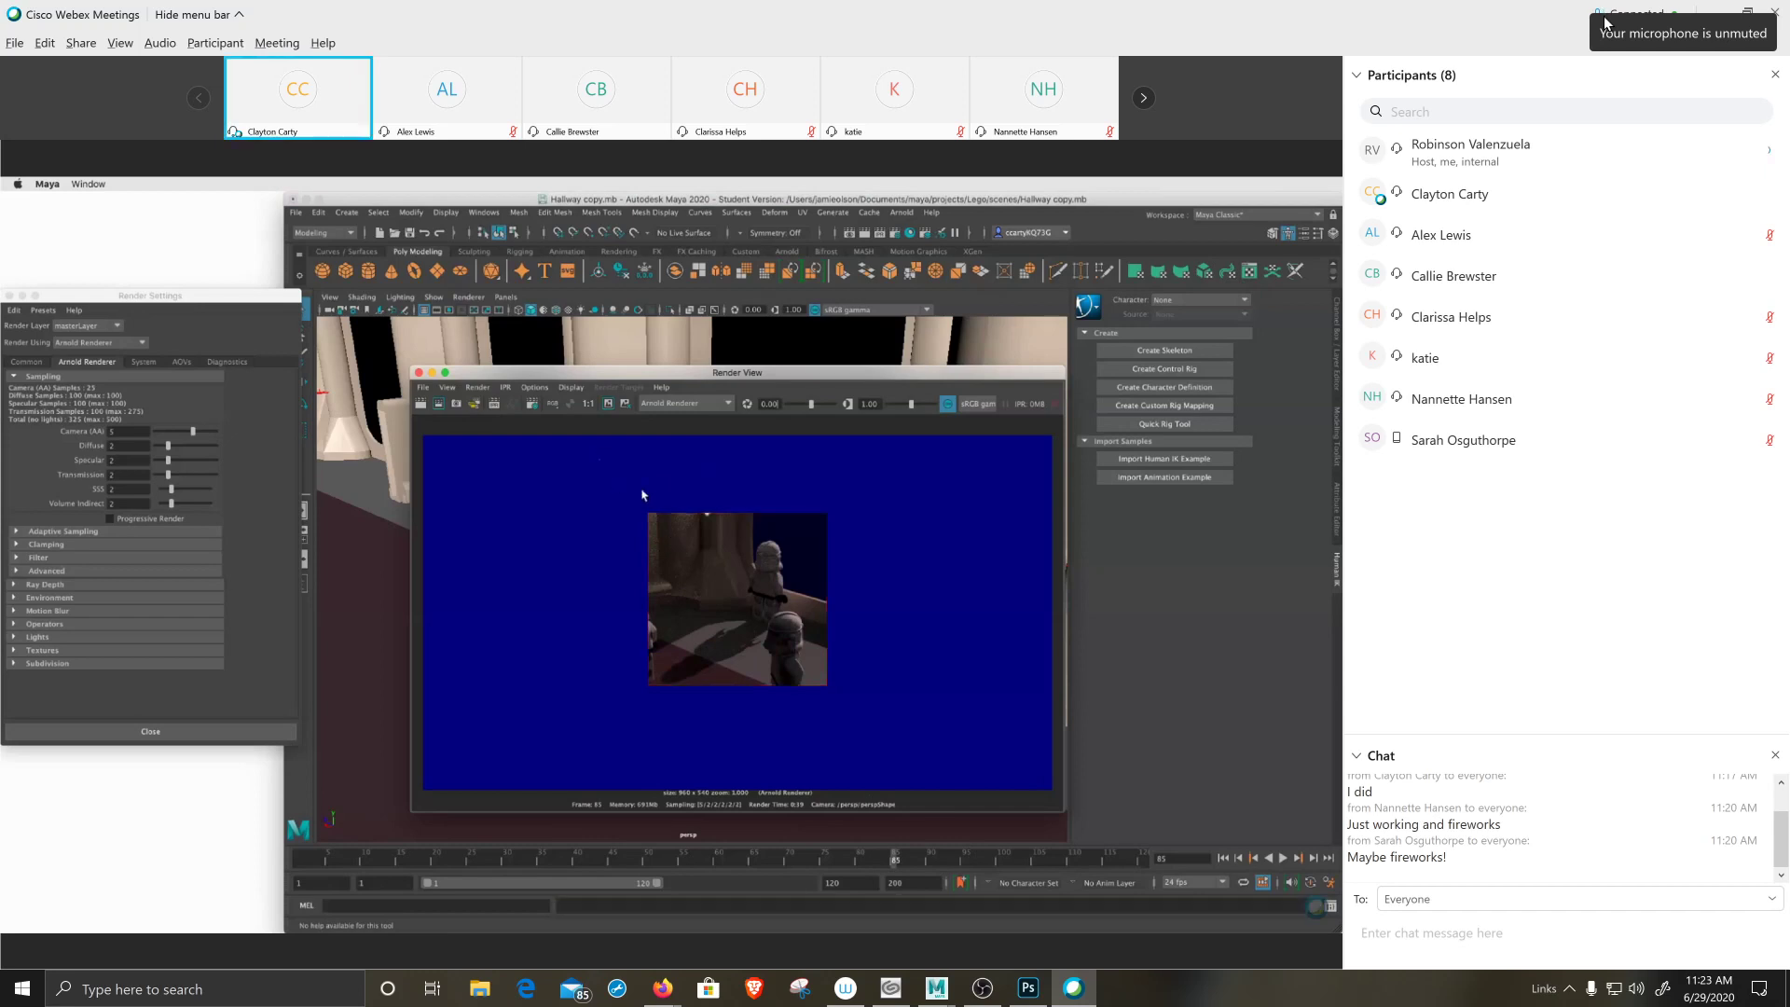
drag(600, 459, 760, 745)
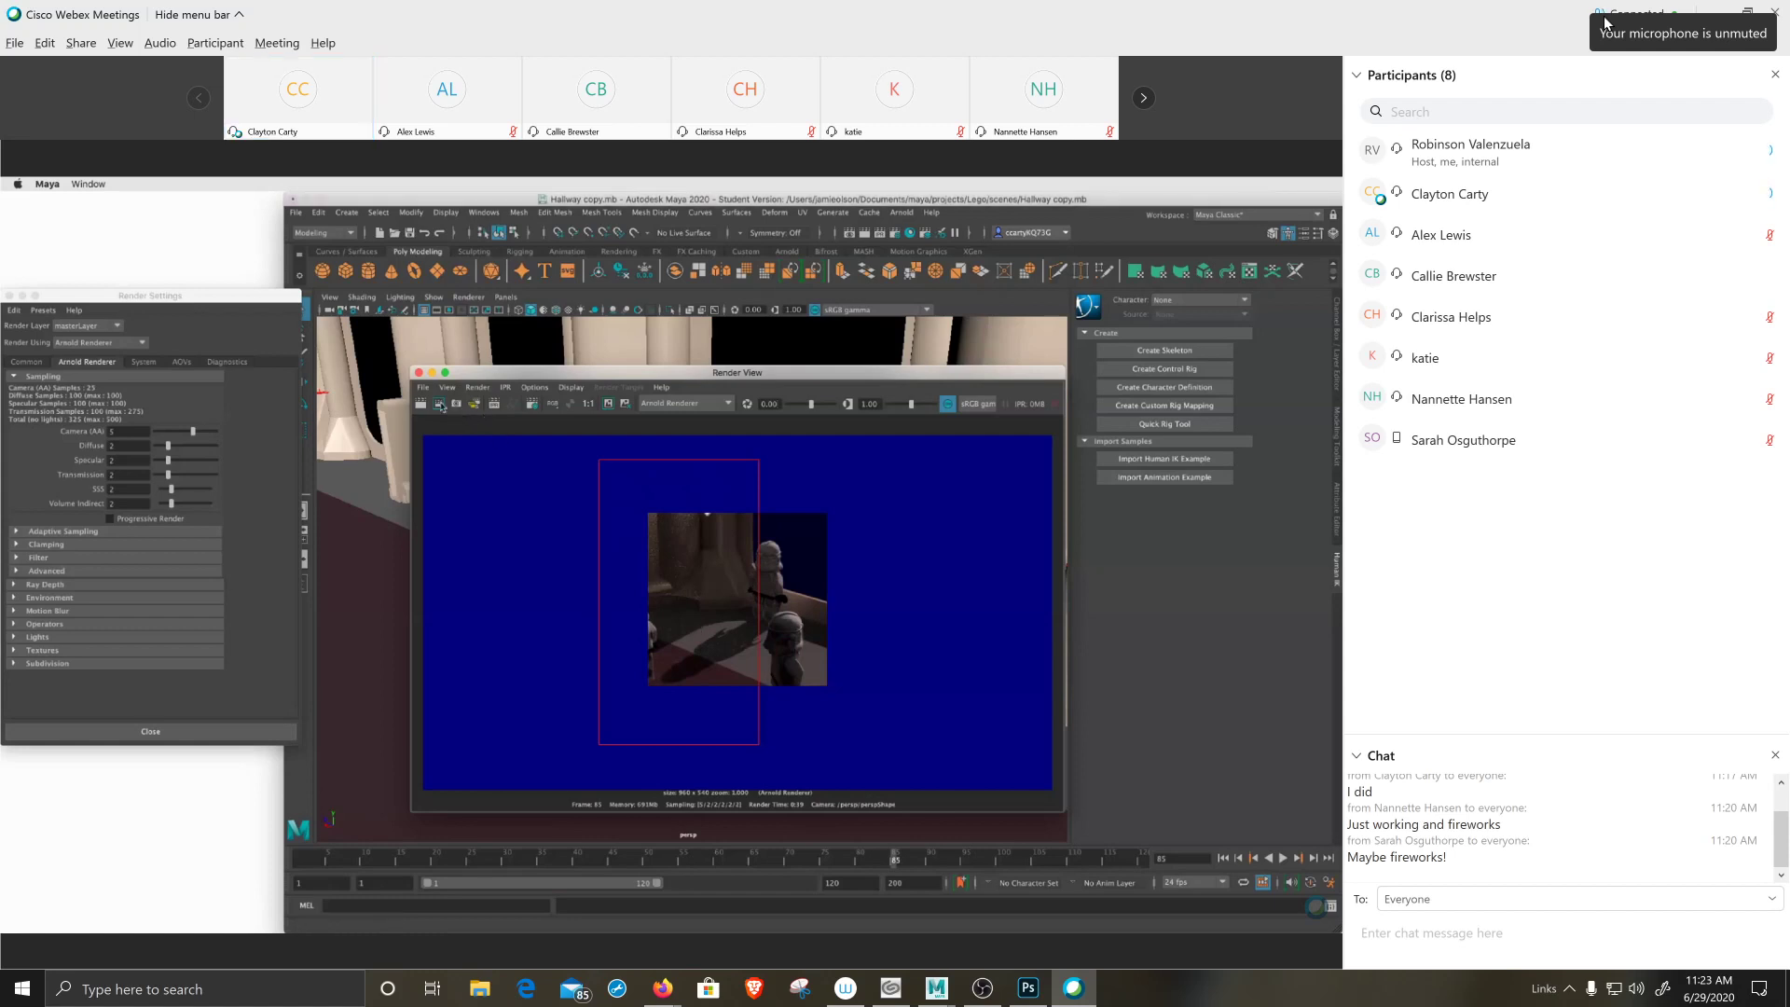
click(438, 404)
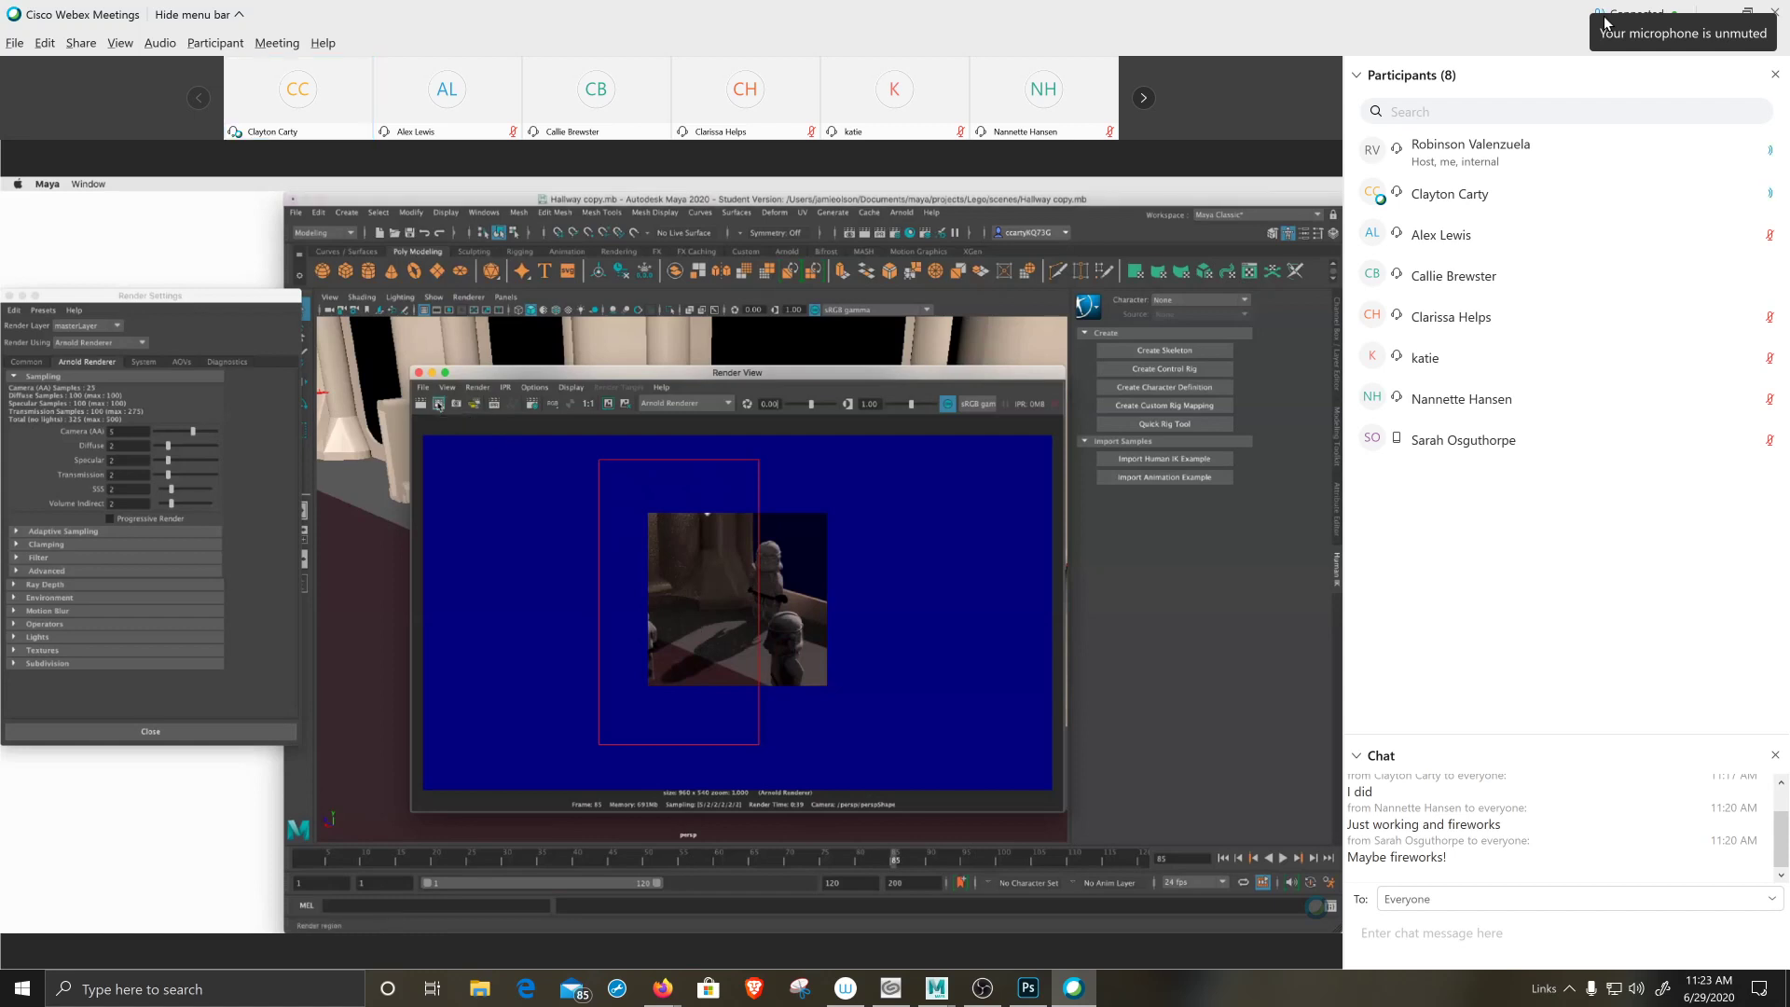
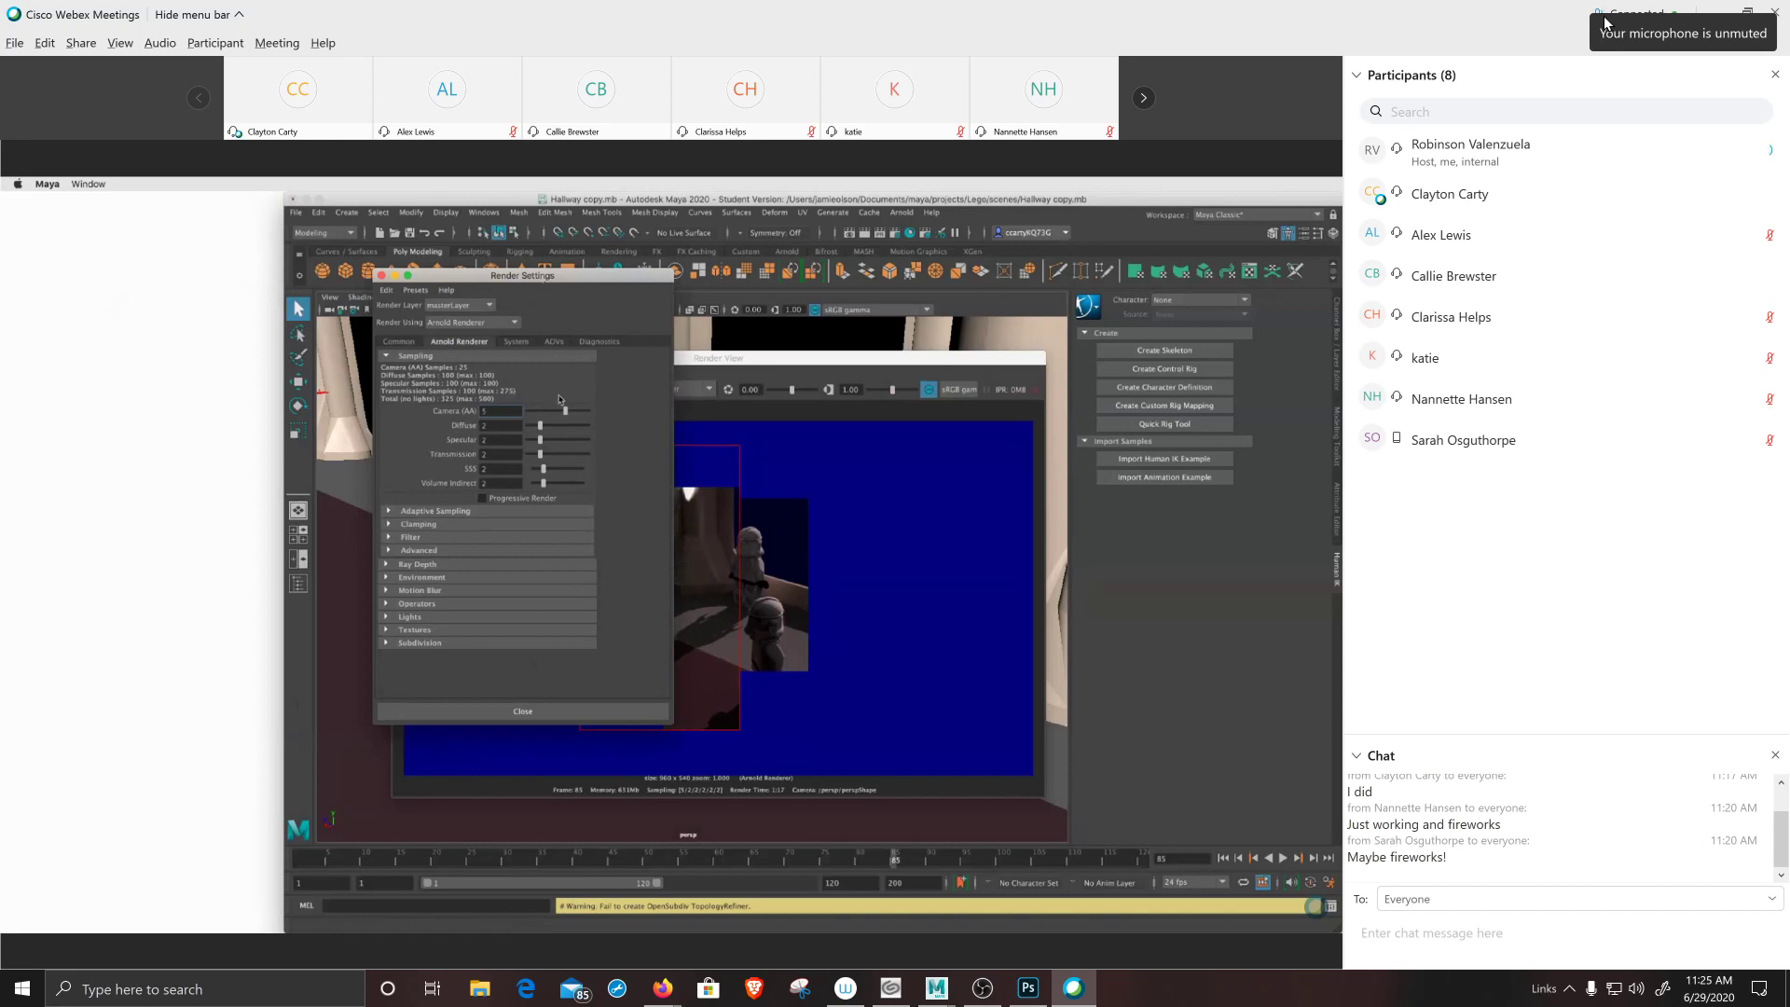
- Set the Arnold Diffuse samples to 4 and move the render settings clear of the rendered image
drag(542, 431, 553, 430)
drag(566, 275, 241, 316)
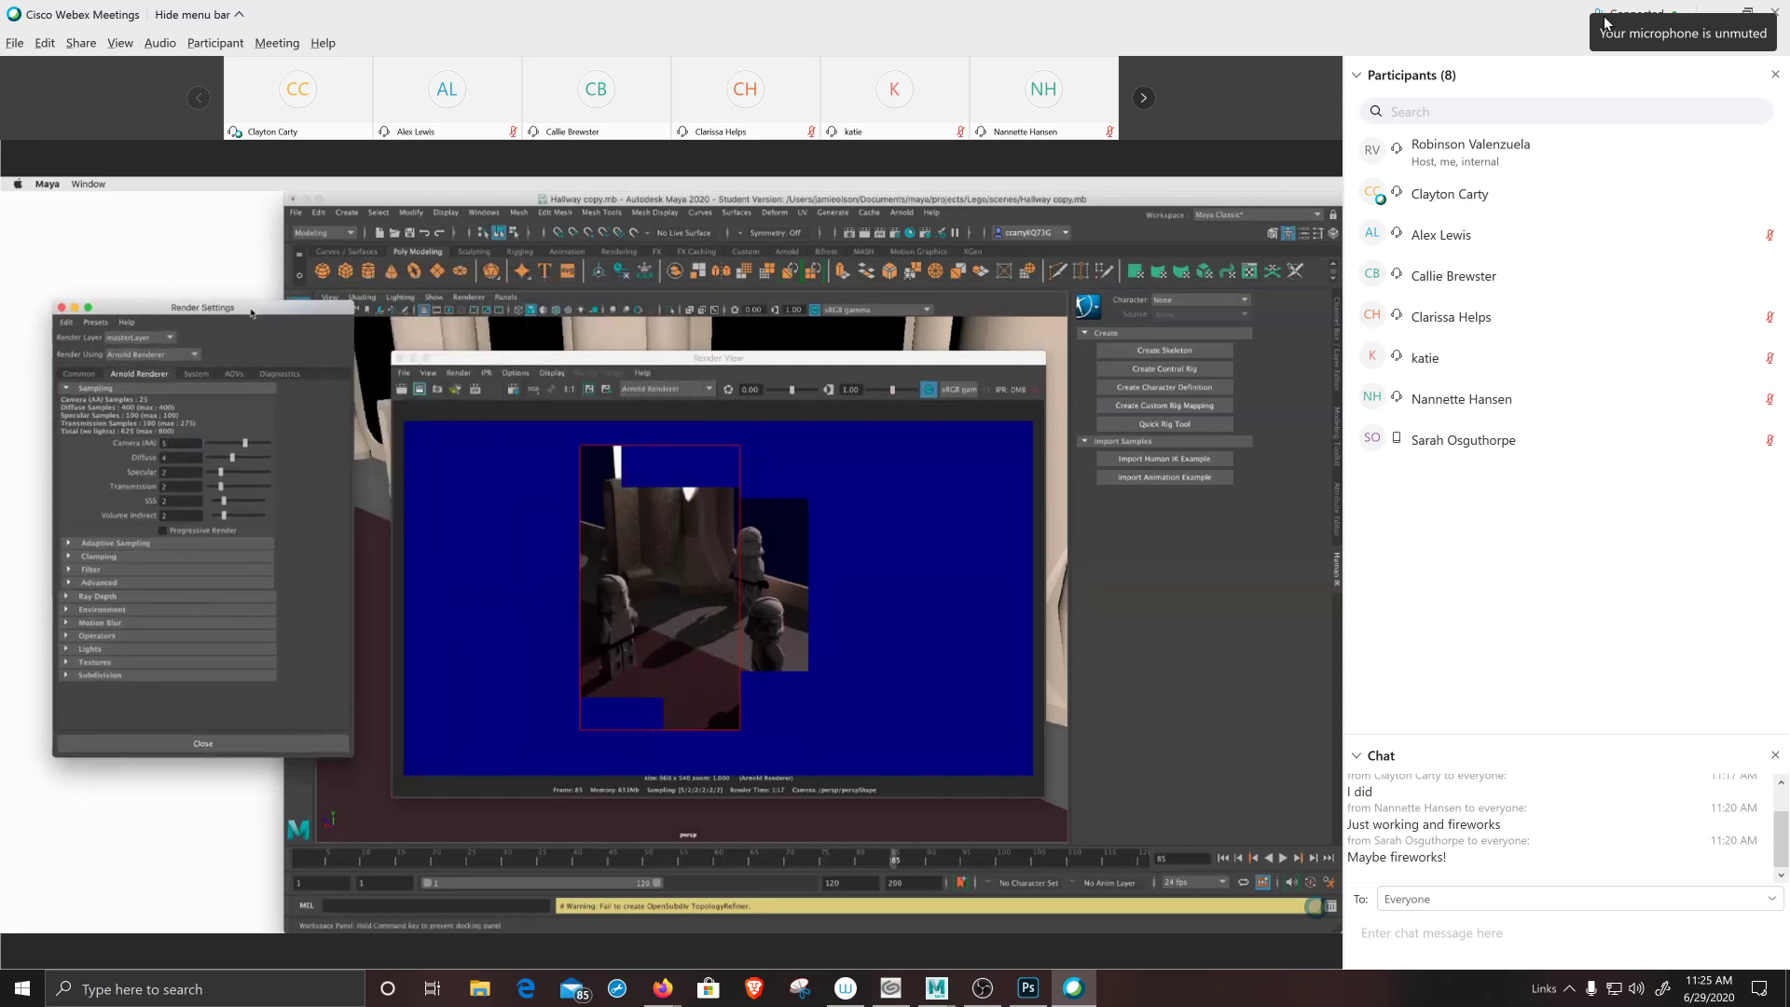
drag(520, 362, 514, 358)
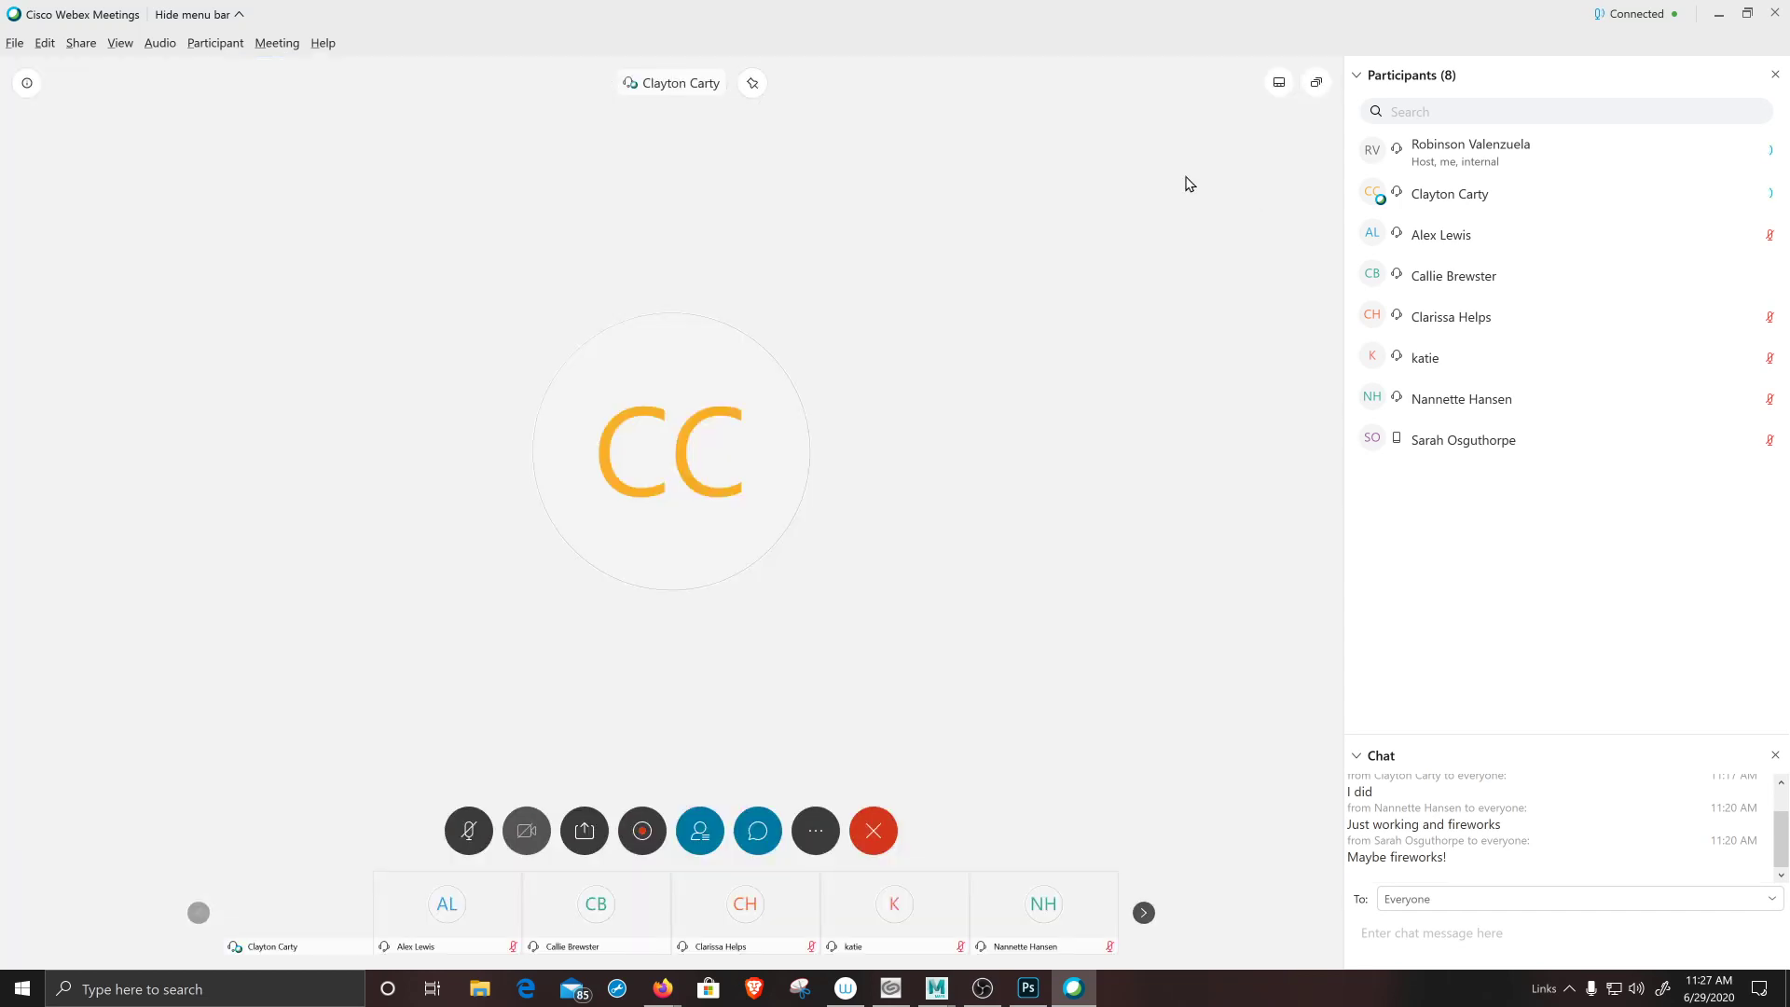
- Take back the presenter role in the Webex meeting and share Screen 3 showing the Lego scene
drag(1384, 203, 1379, 149)
click(899, 552)
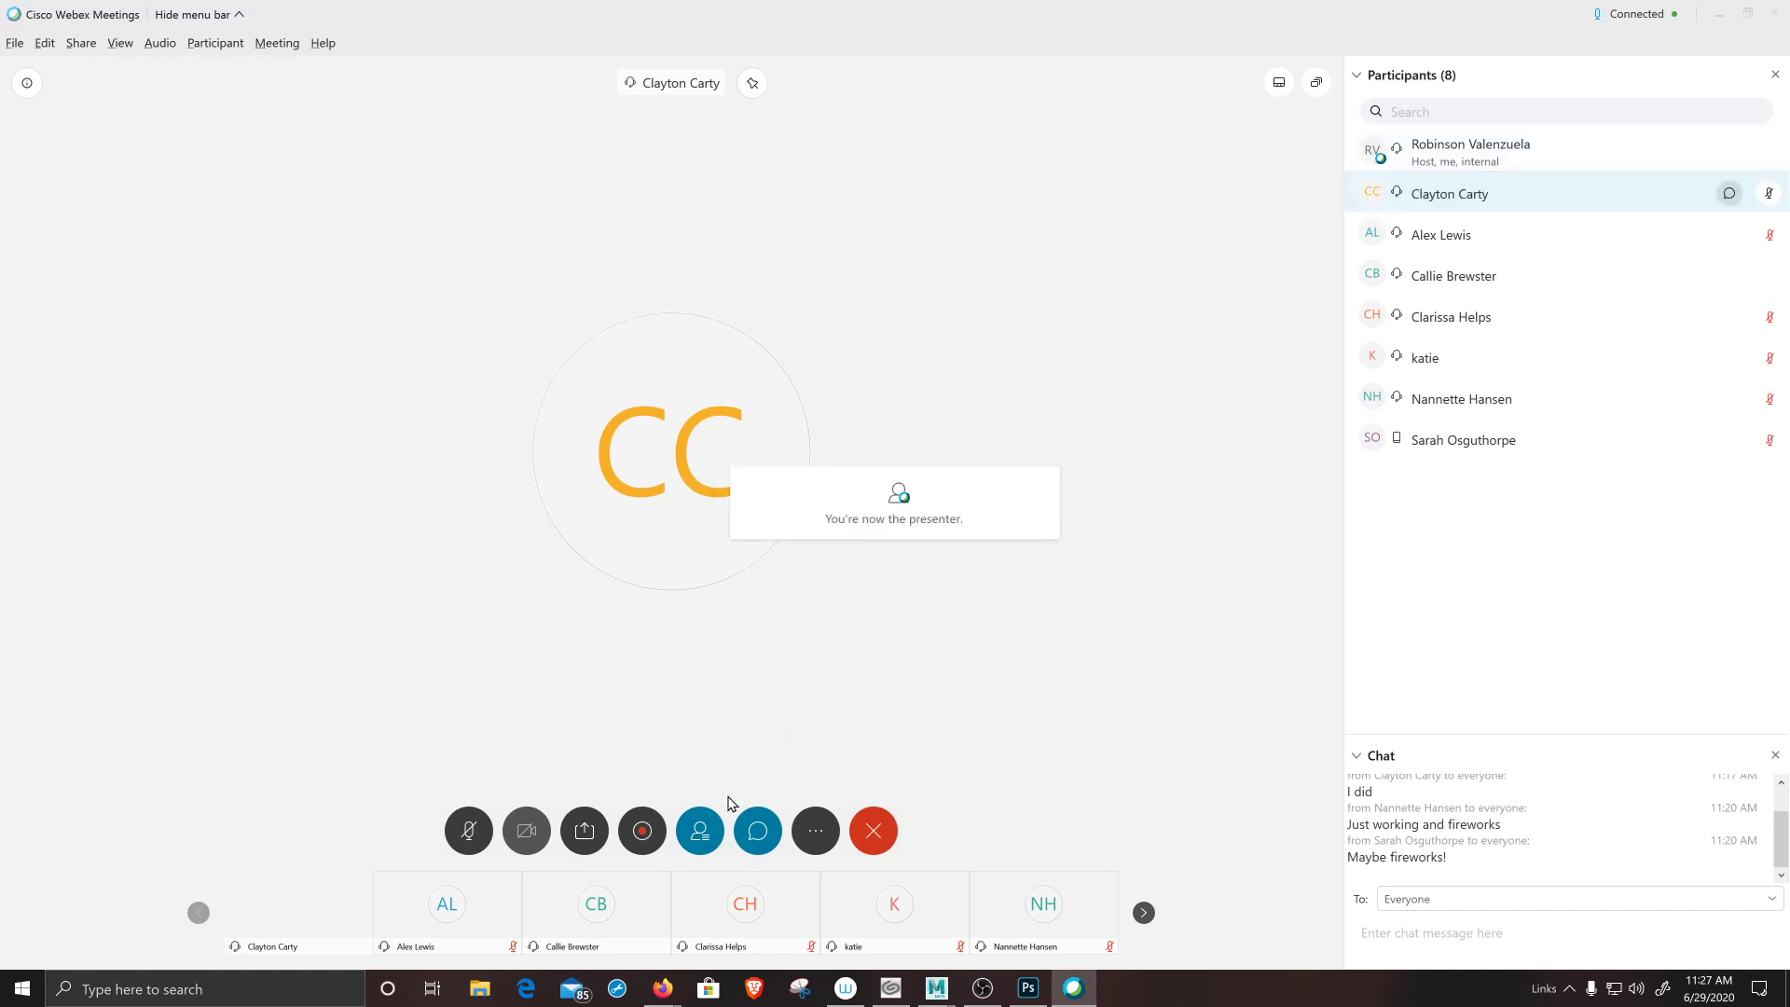
click(584, 830)
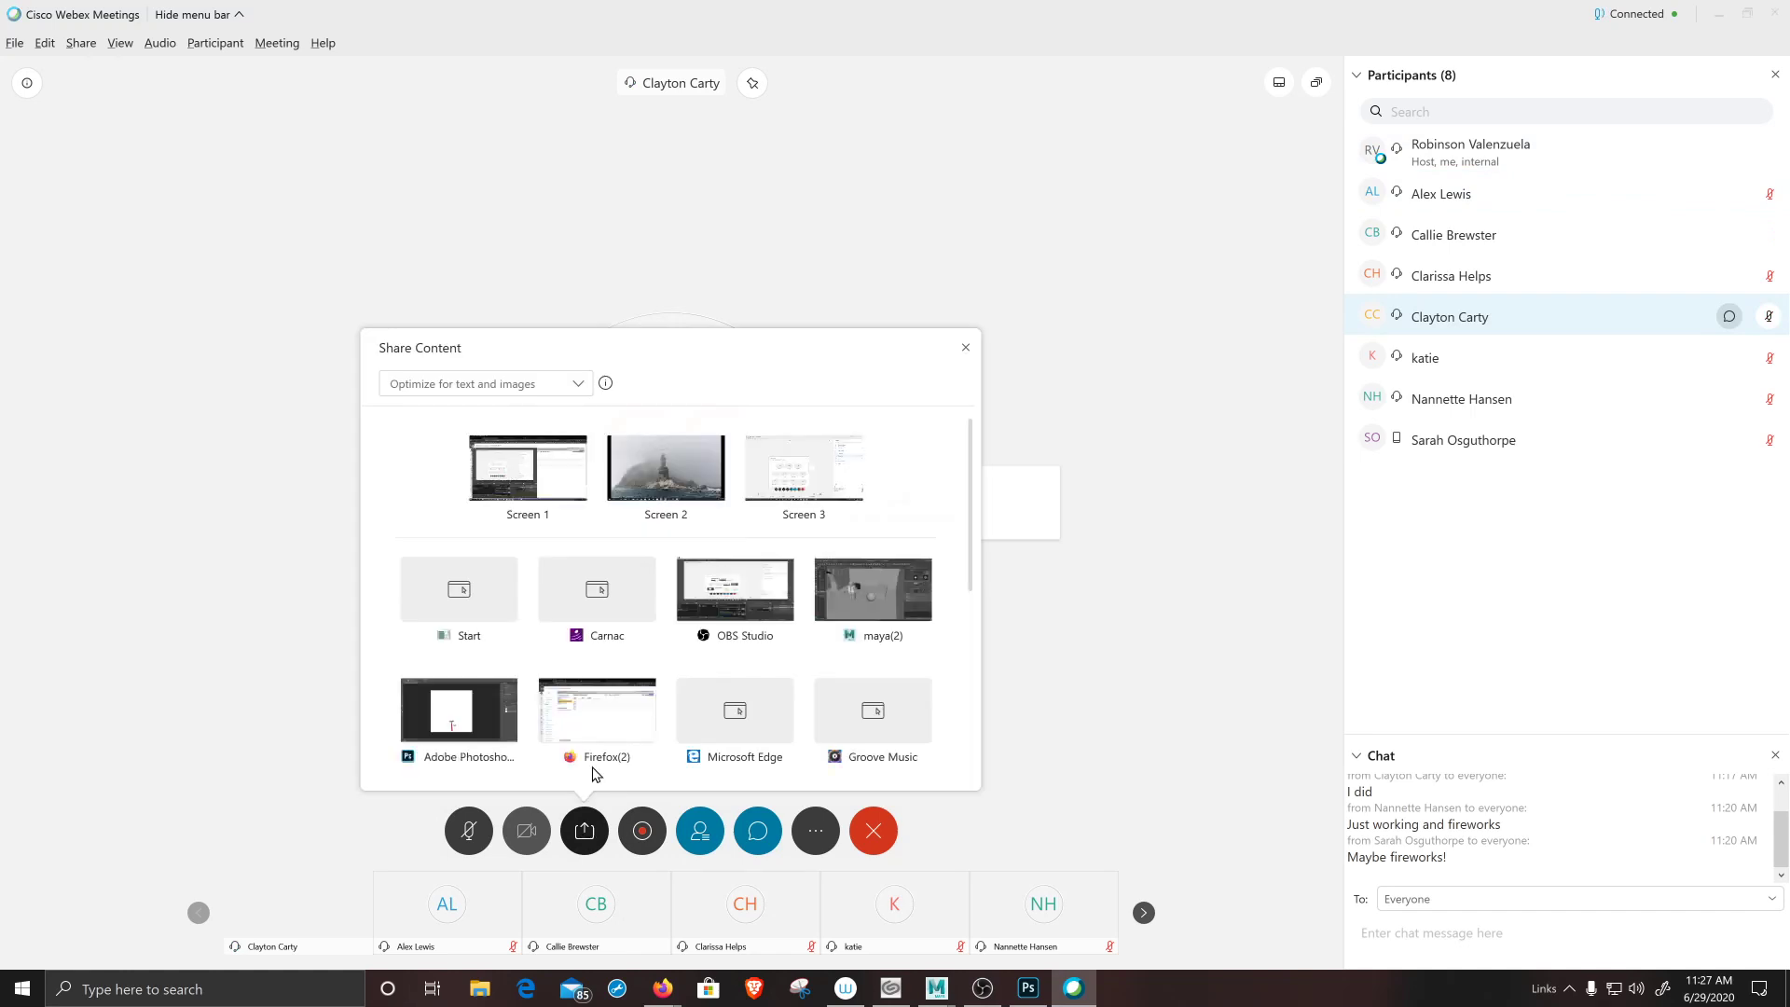
click(802, 469)
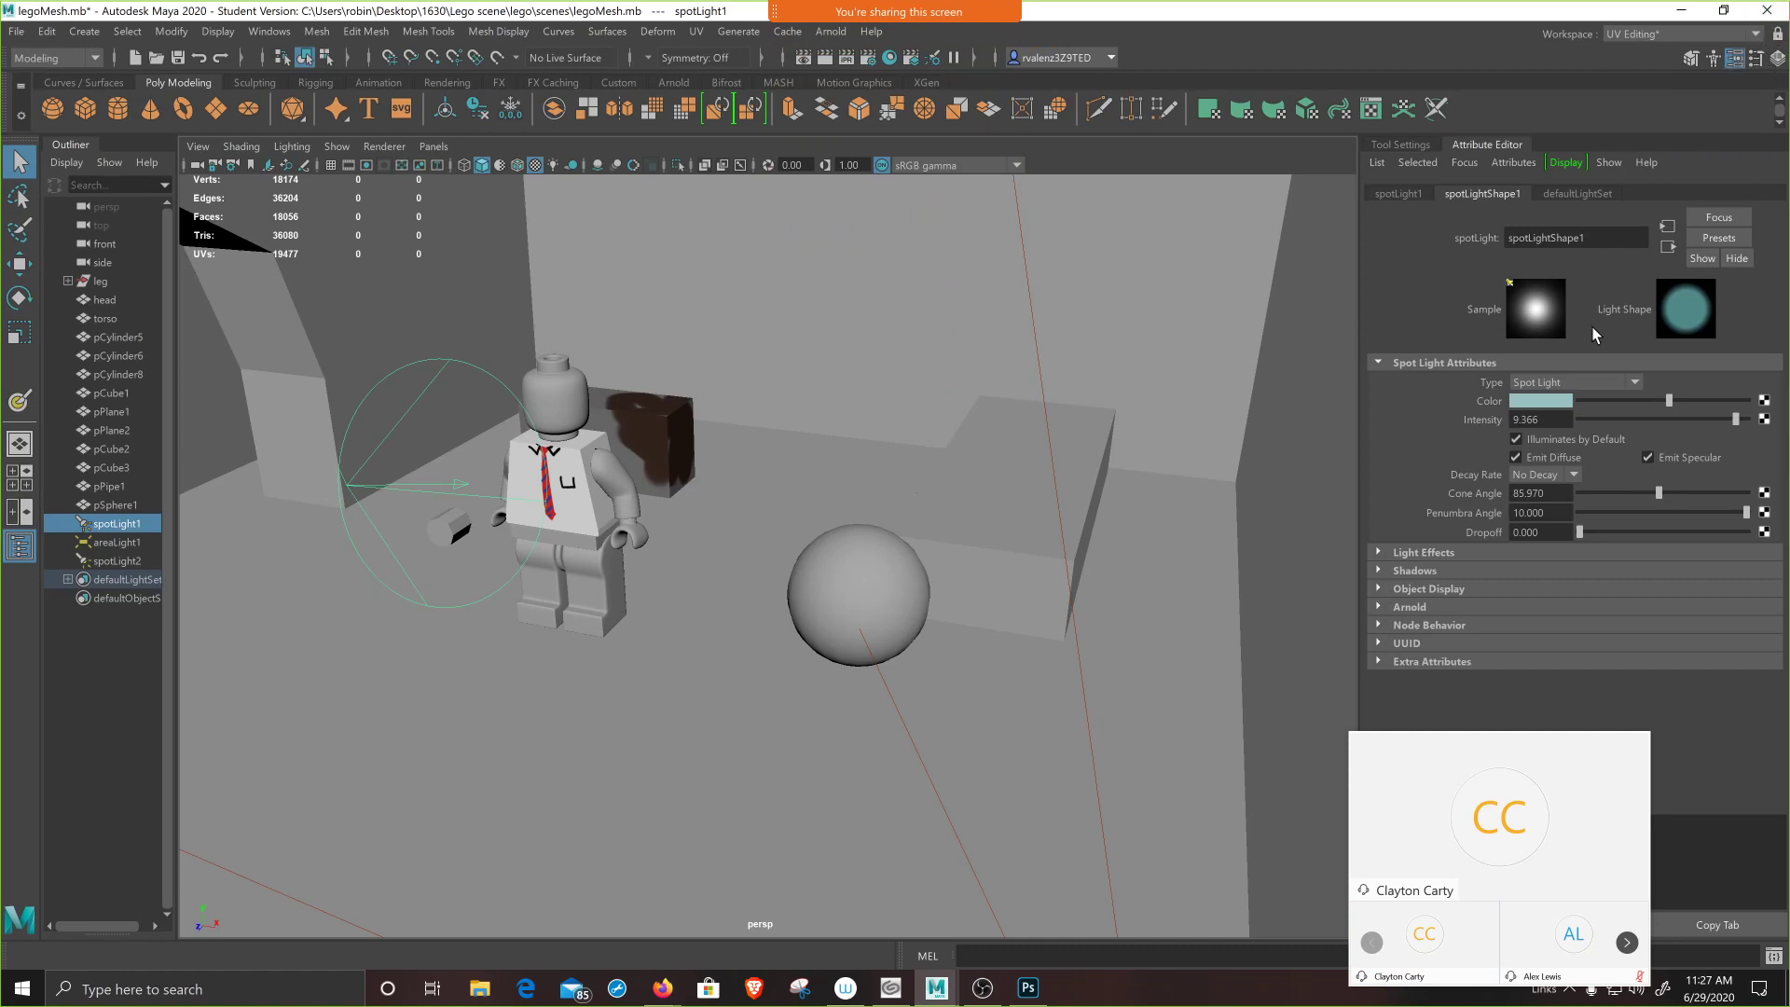
- Set the Arnold samples of the spot light beside the minifig to 5
click(1735, 60)
click(1736, 62)
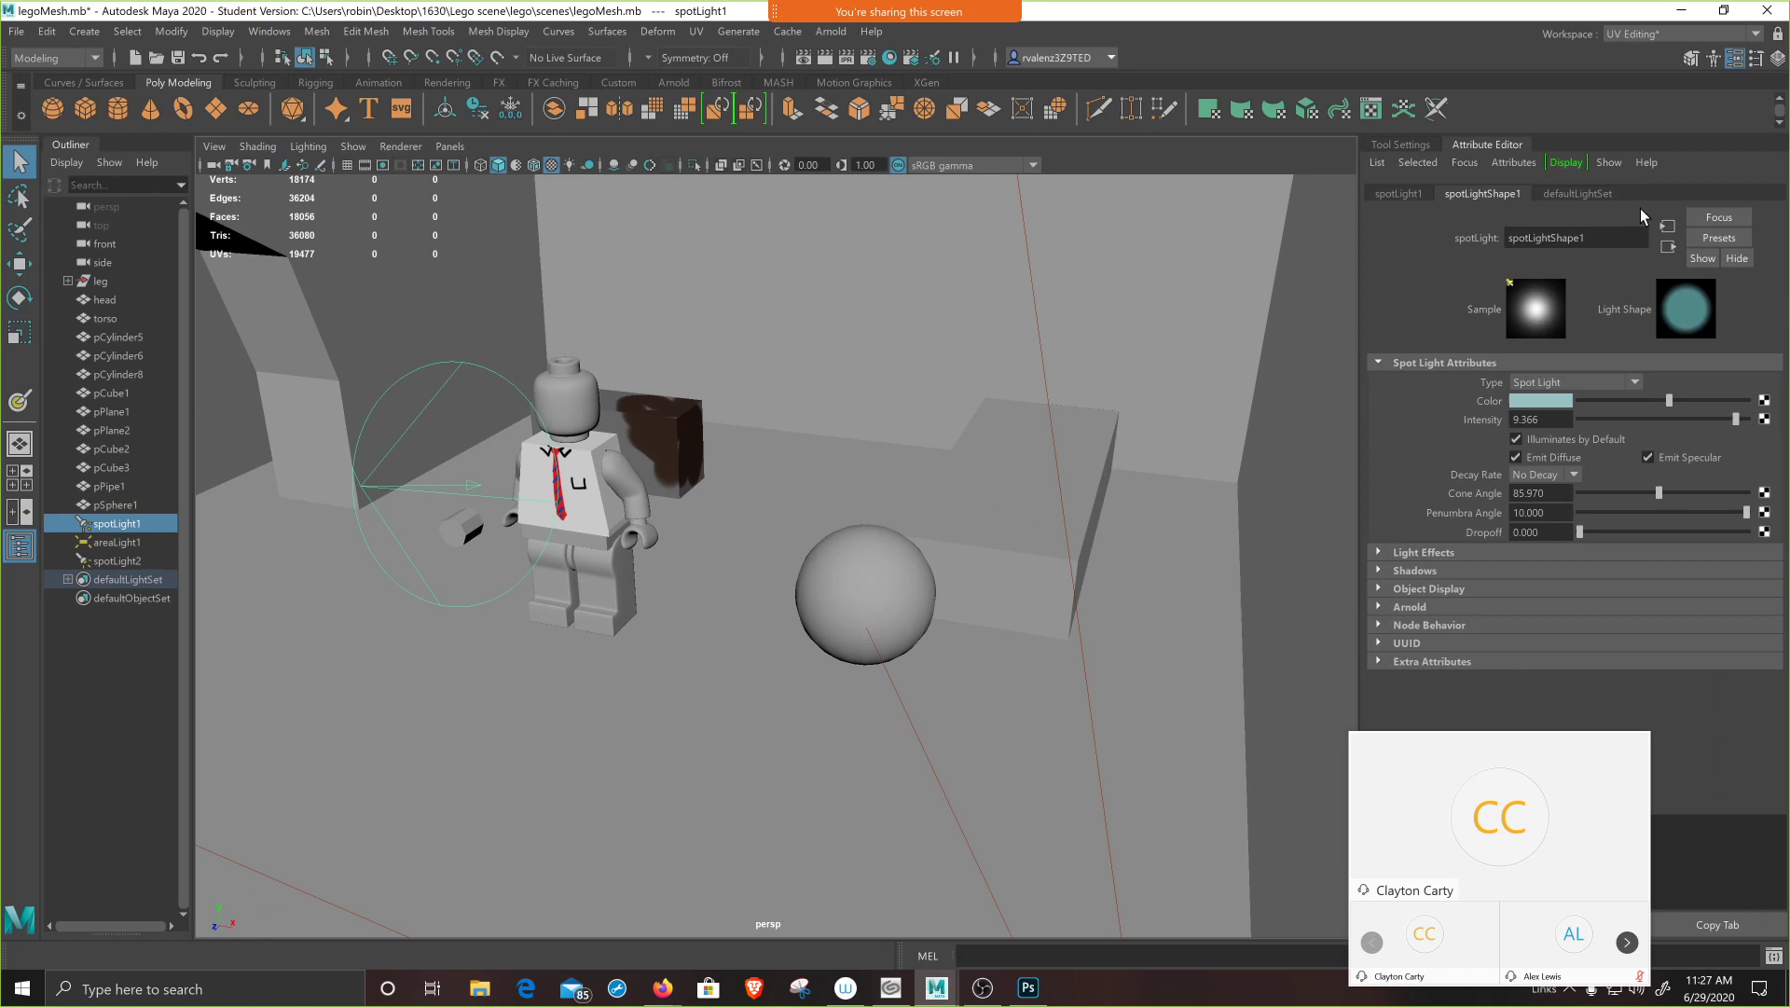
click(1379, 606)
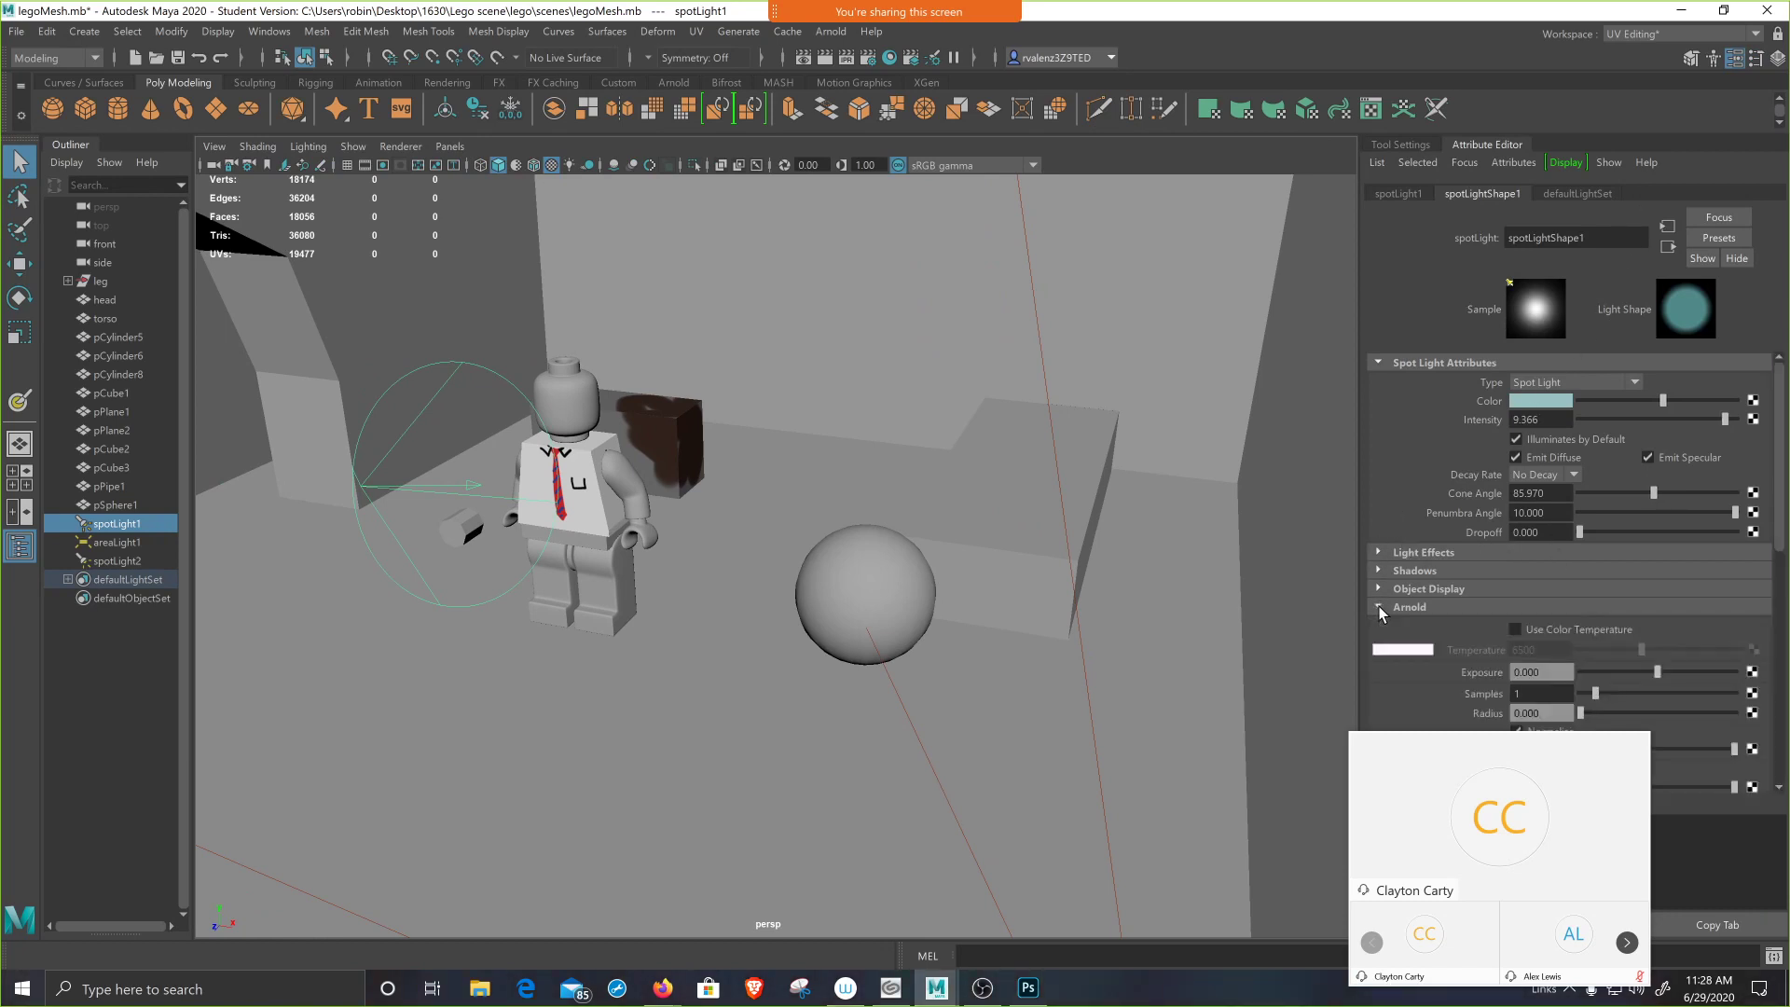
scroll(1379, 606, down, 3)
scroll(1379, 606, down, 1)
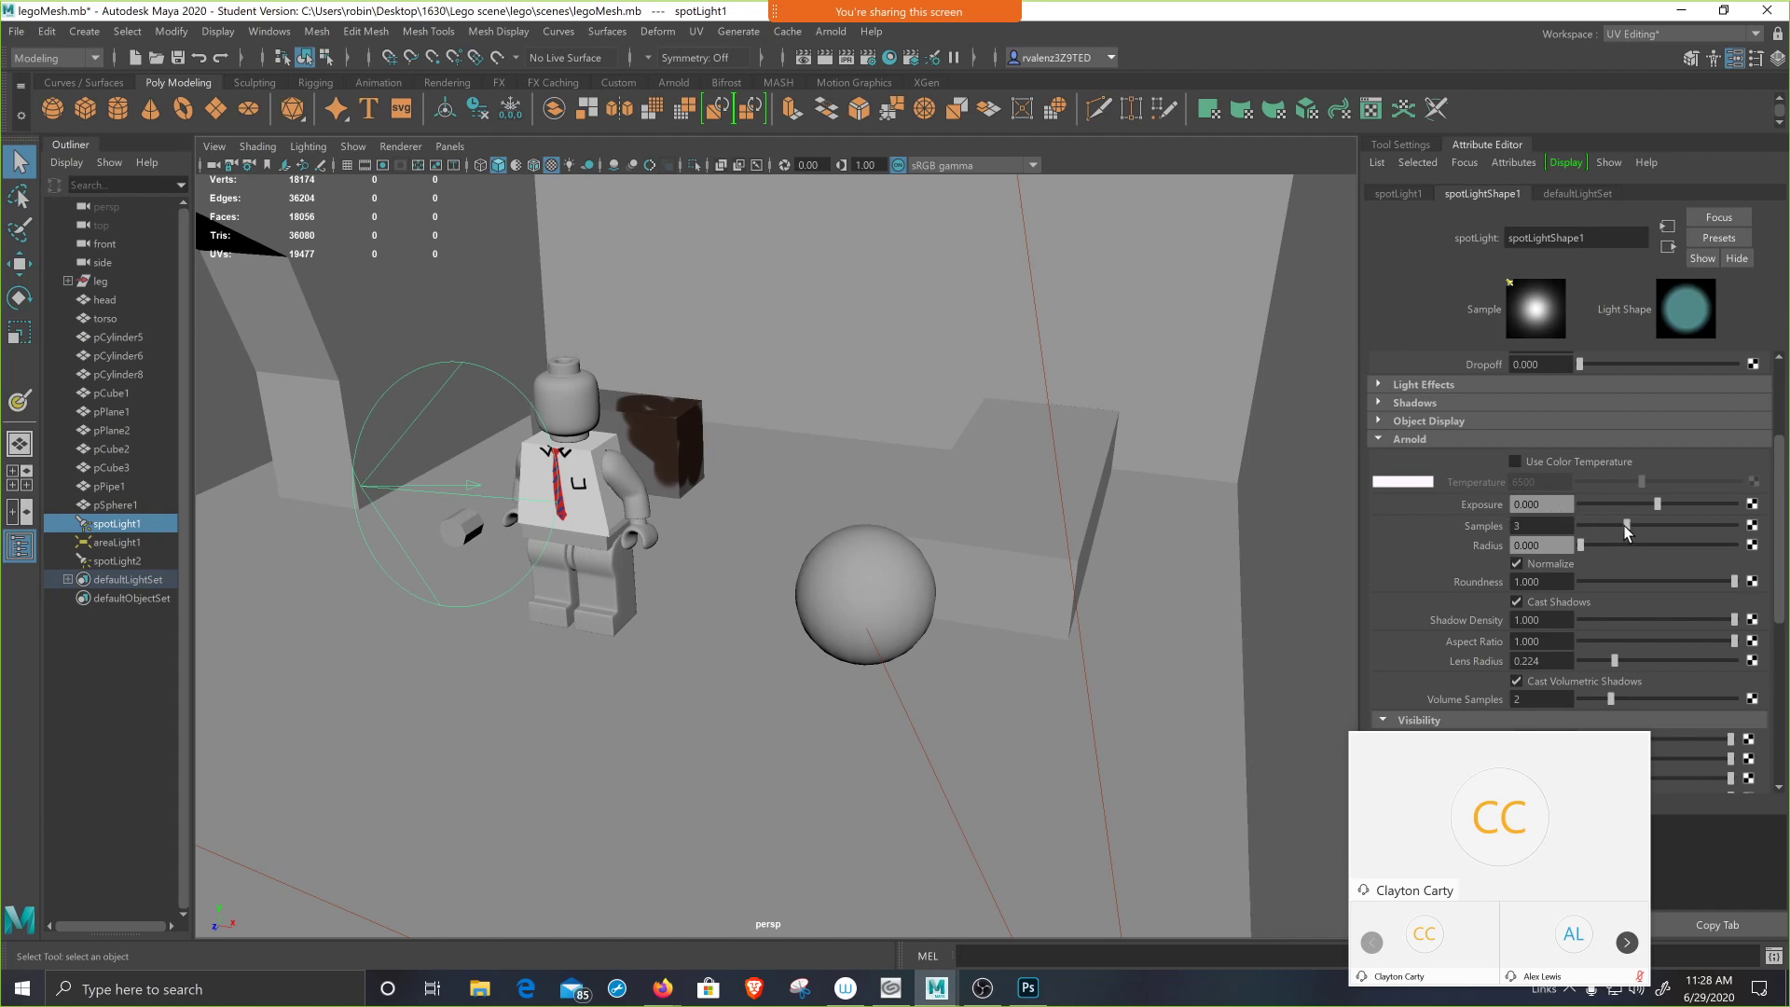
drag(1648, 524, 1657, 523)
- Select the large magenta spot light in front of the set and give it 3 Arnold samples
scroll(825, 533, down, 5)
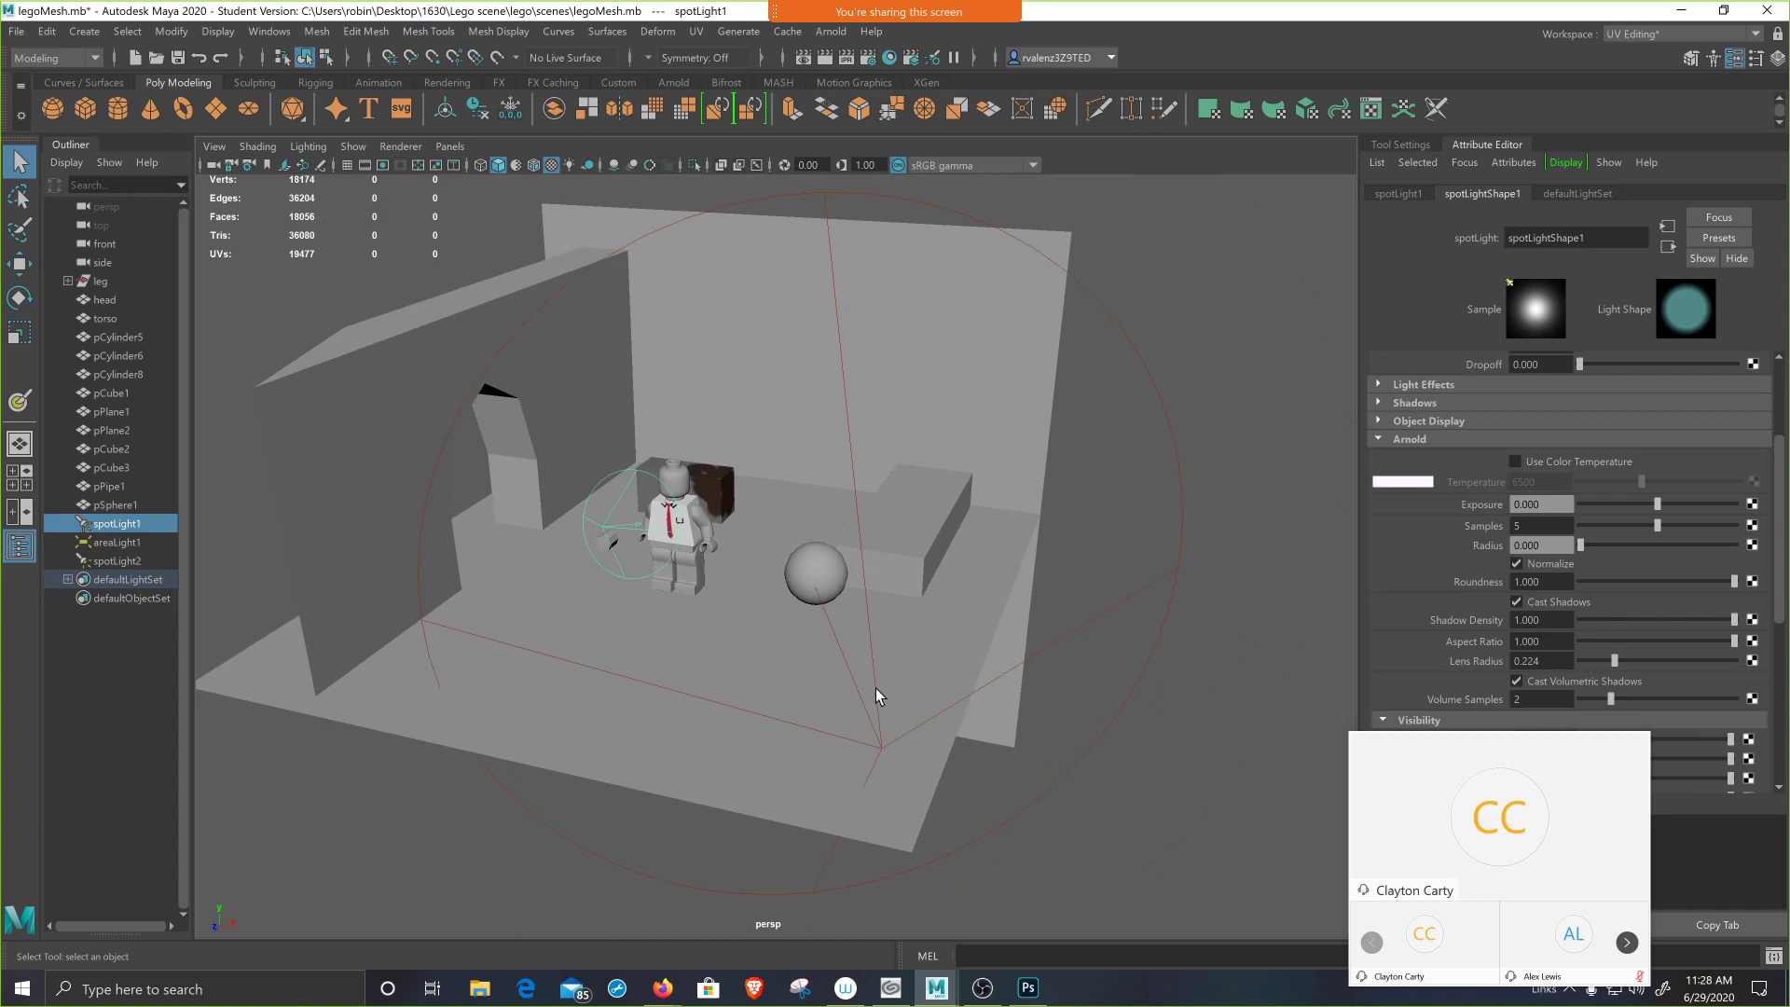
click(880, 753)
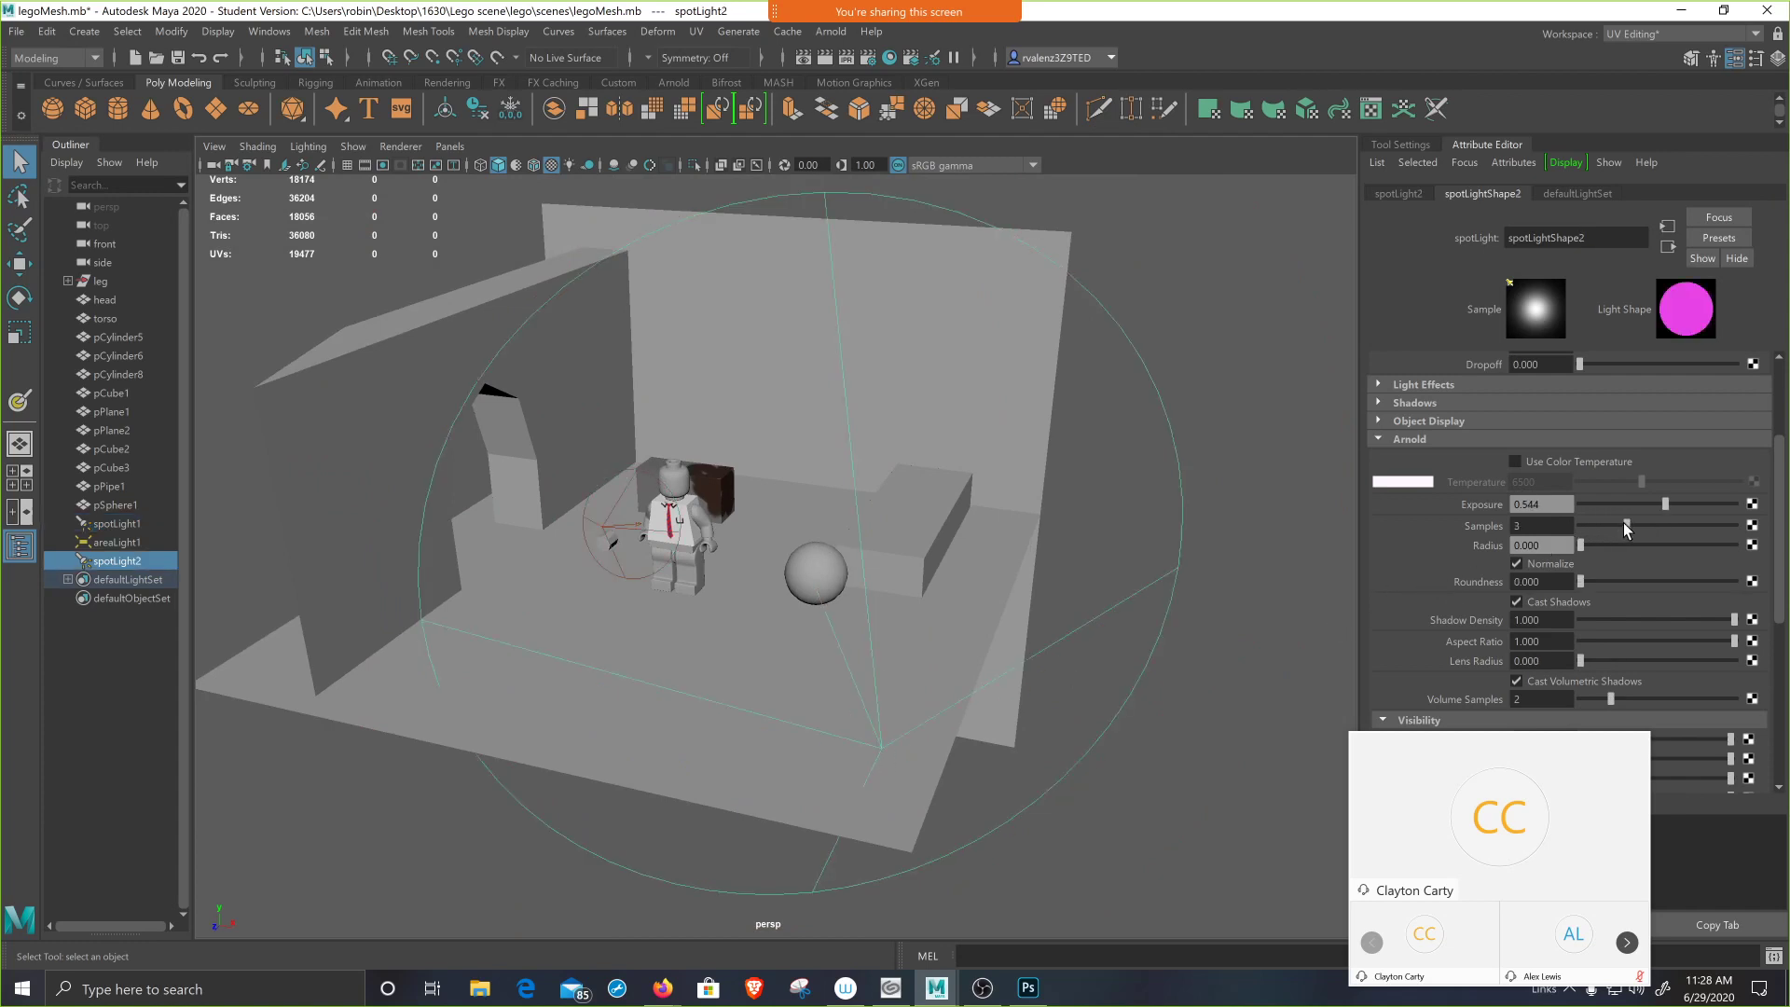
scroll(350, 417, down, 3)
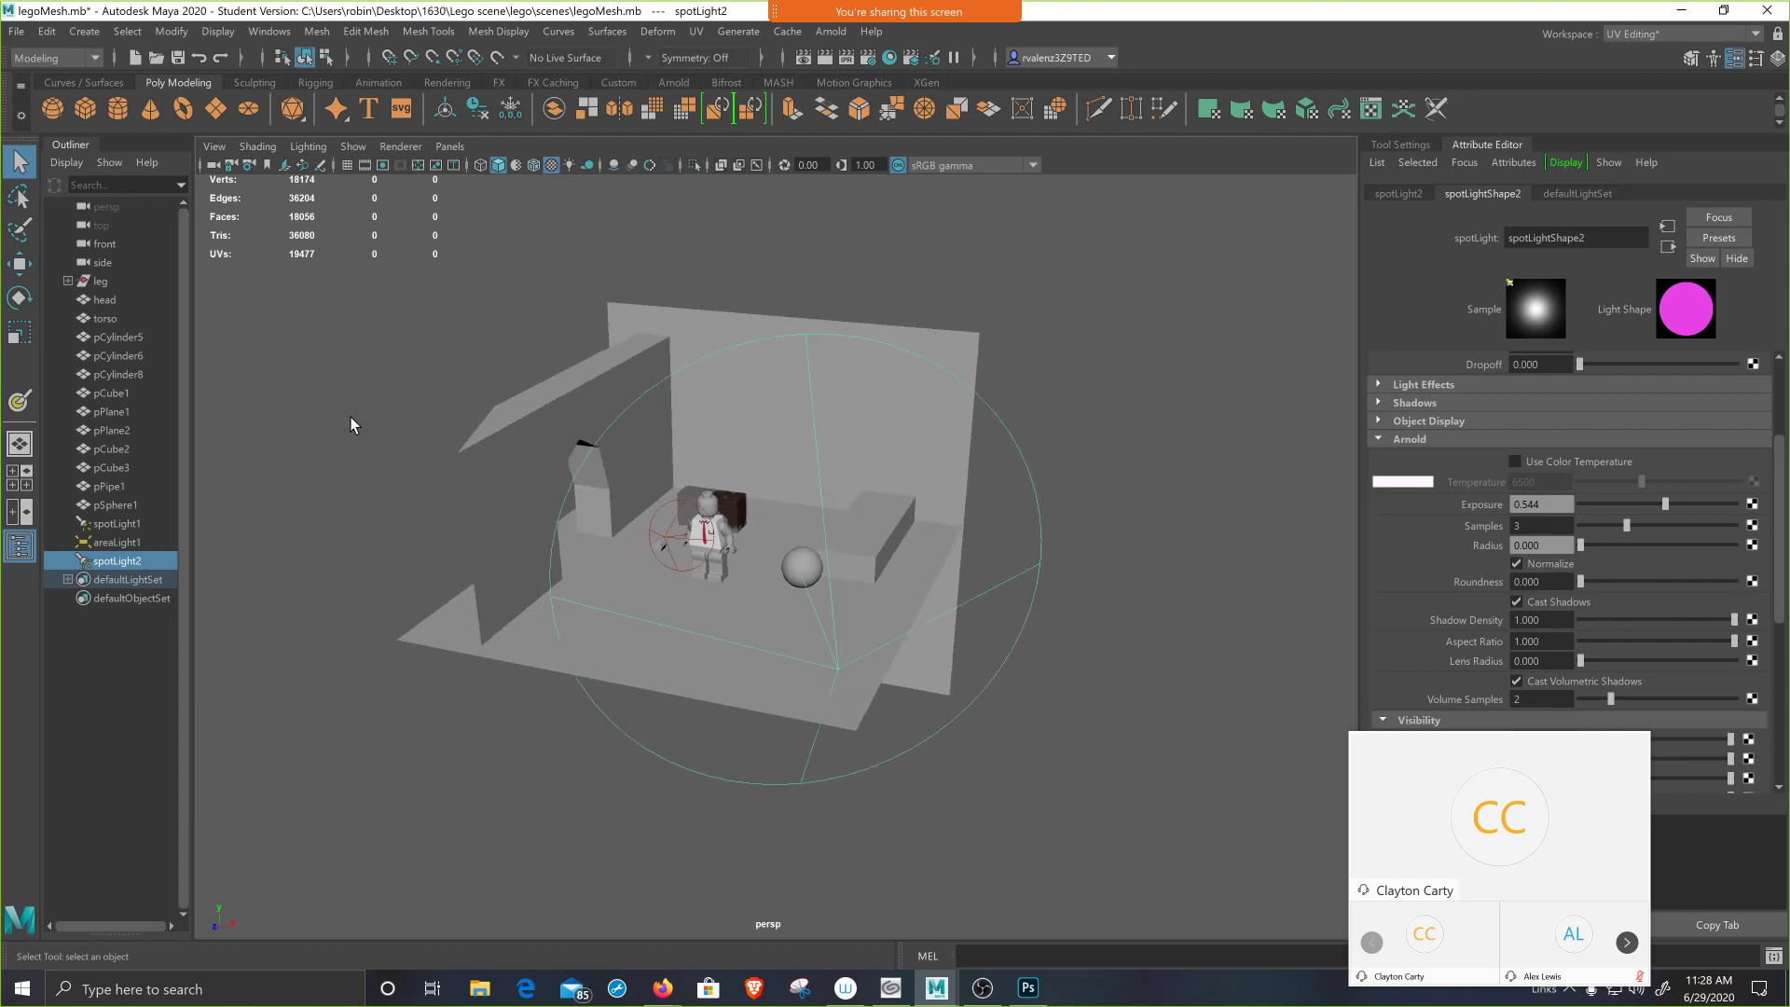
alt+drag(375, 455, 400, 456)
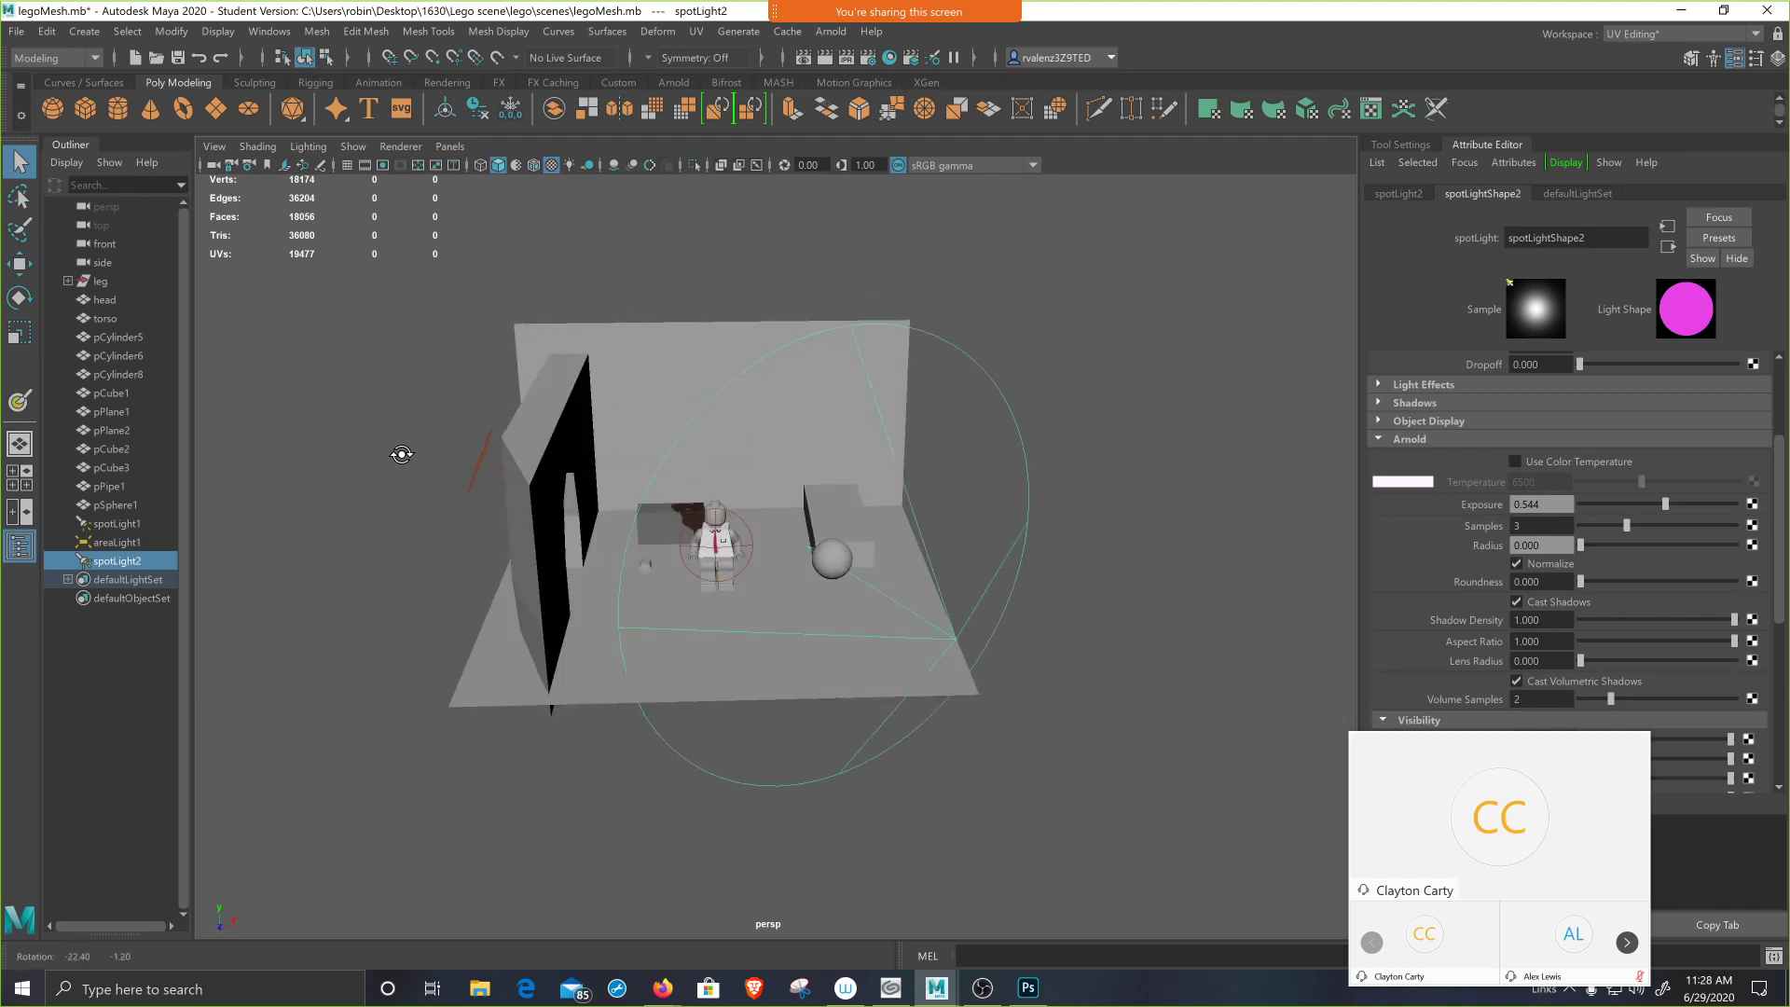
- Select the area light behind the doorway wall to view its Arnold settings
click(478, 473)
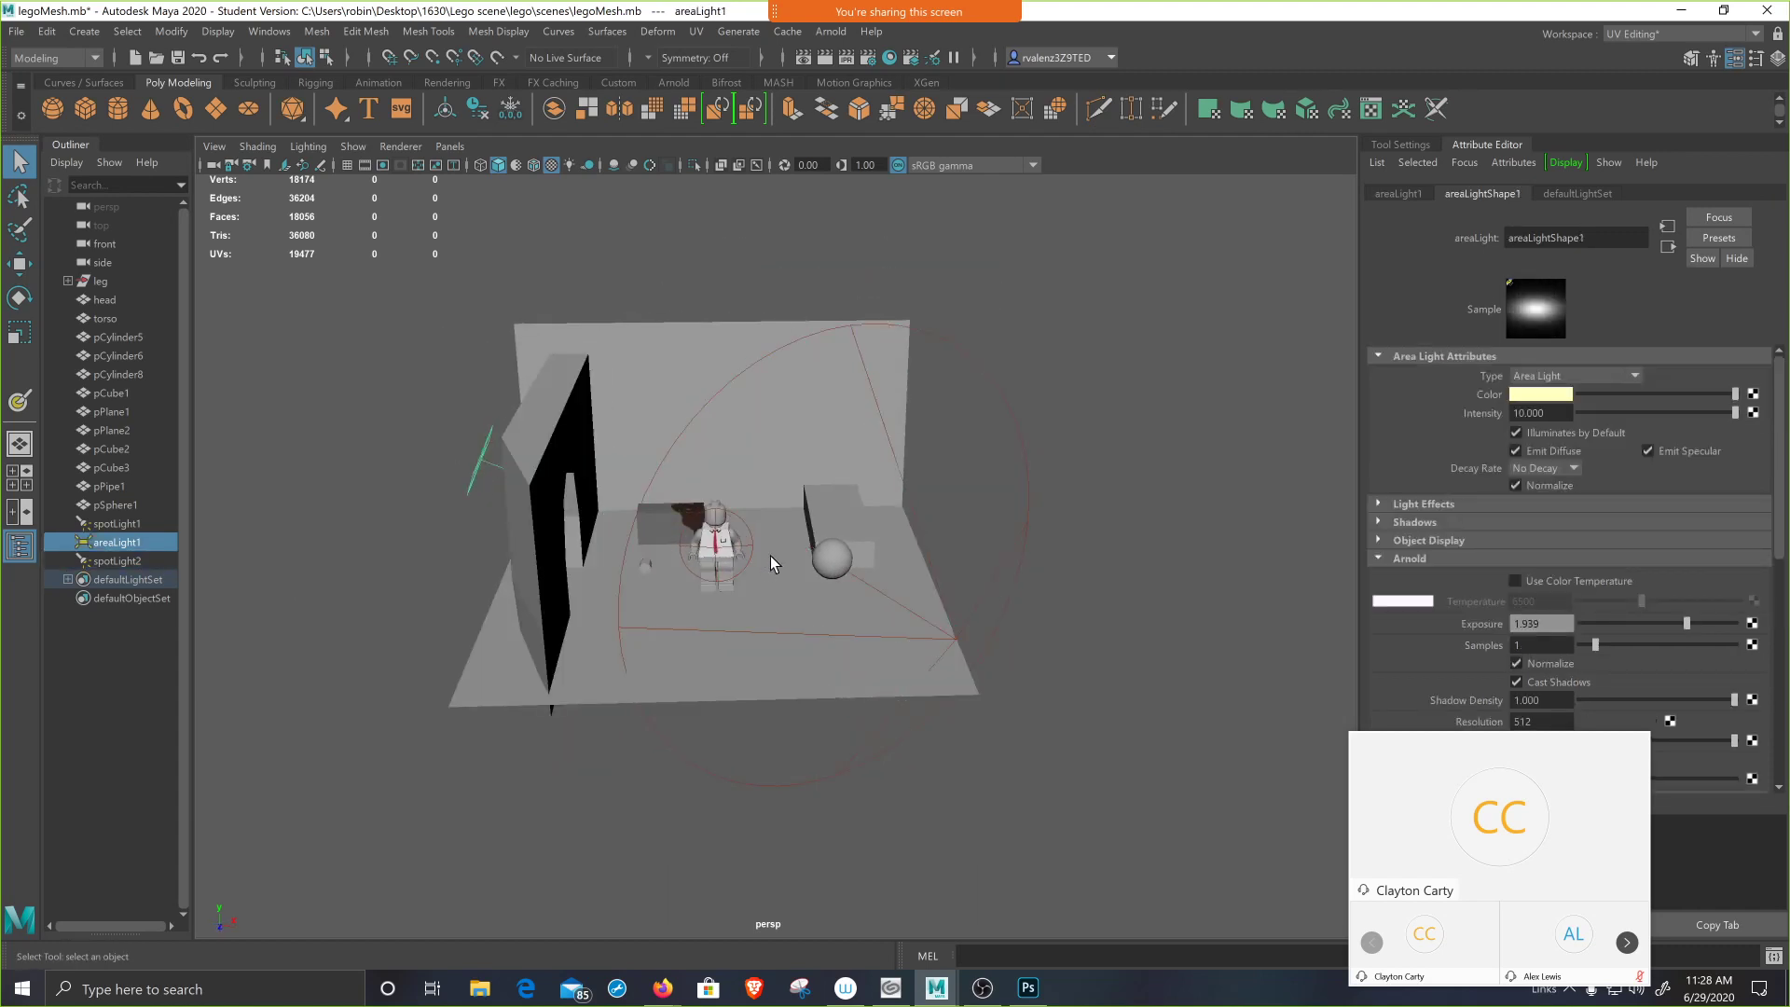
alt+drag(770, 556, 808, 489)
scroll(807, 489, up, 2)
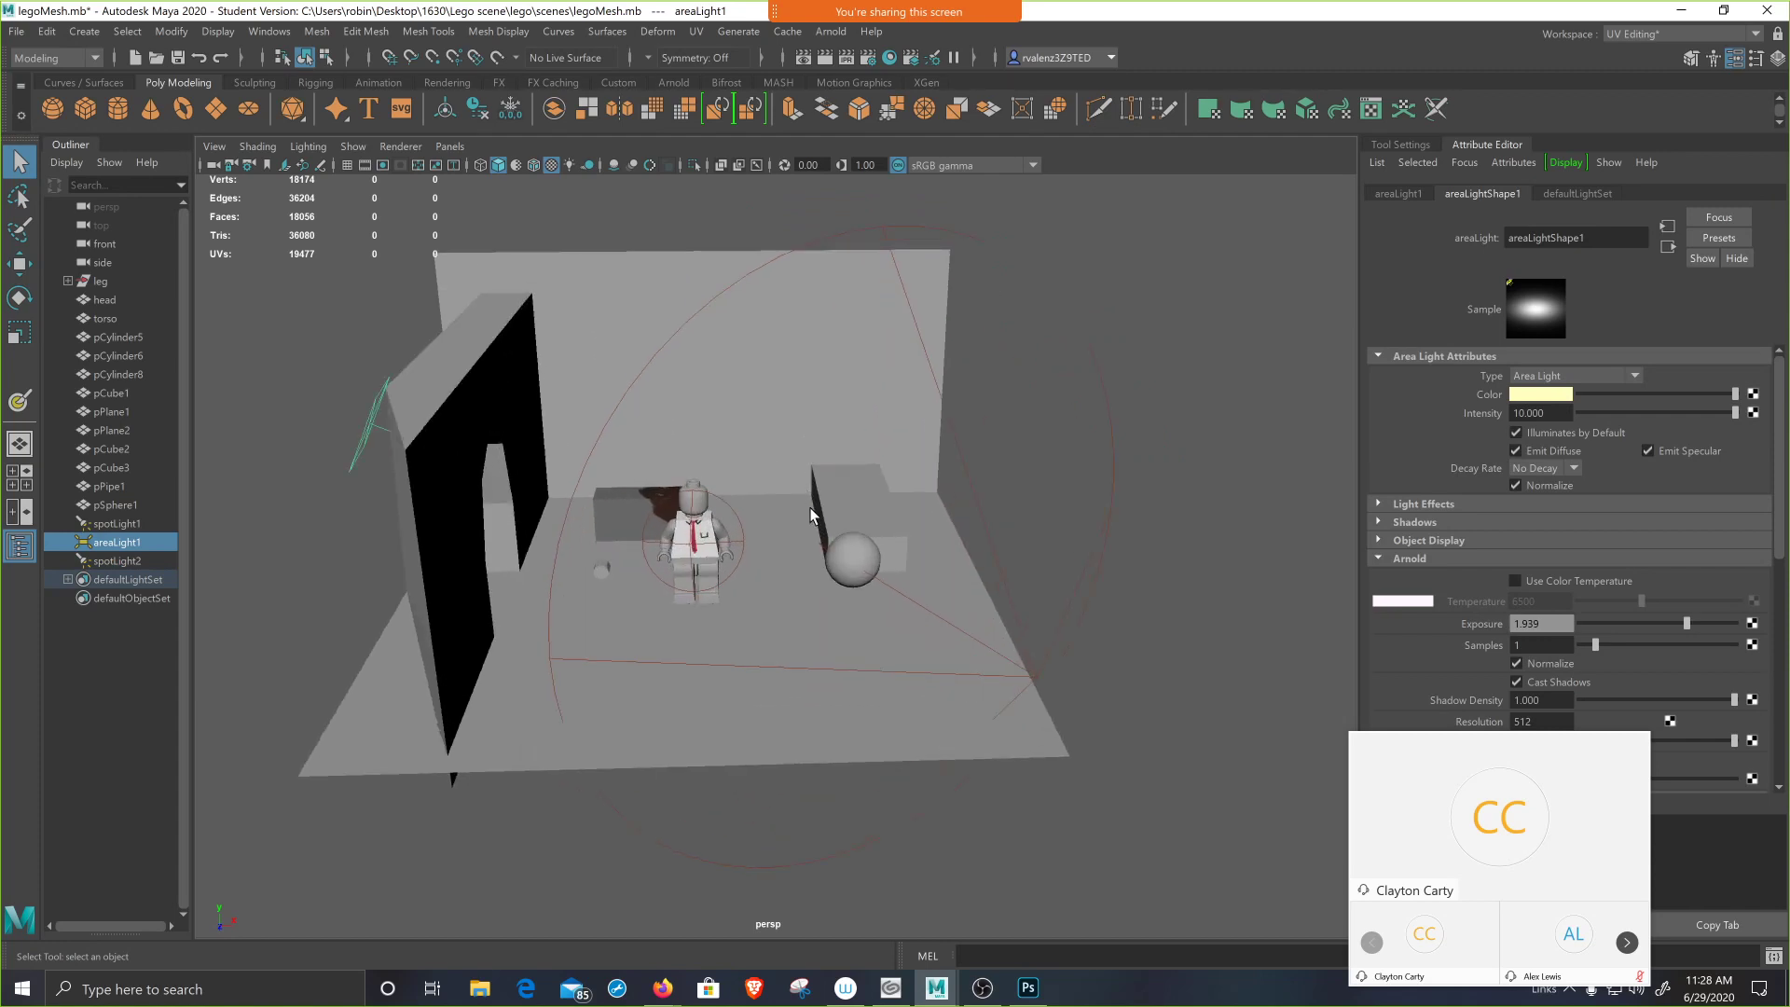
scroll(809, 508, up, 4)
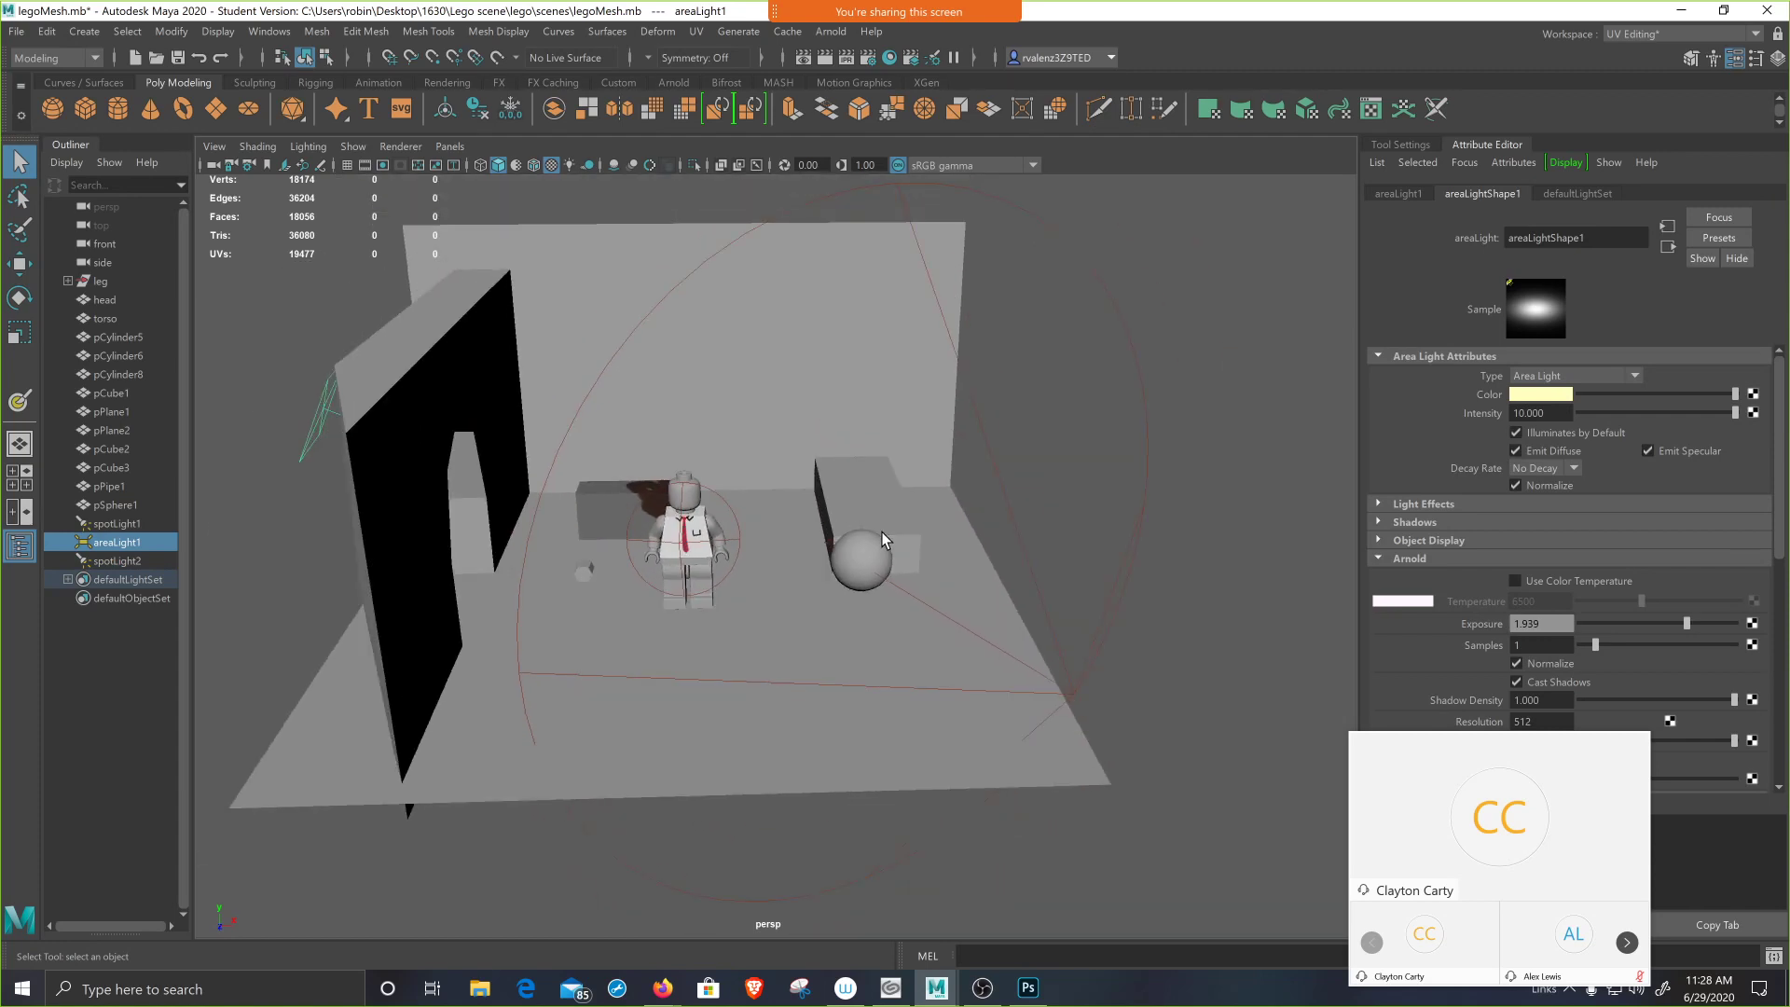
mouse_move(877, 537)
alt+mouse_down()
mouse_move(853, 545)
mouse_move(877, 549)
alt+mouse_up()
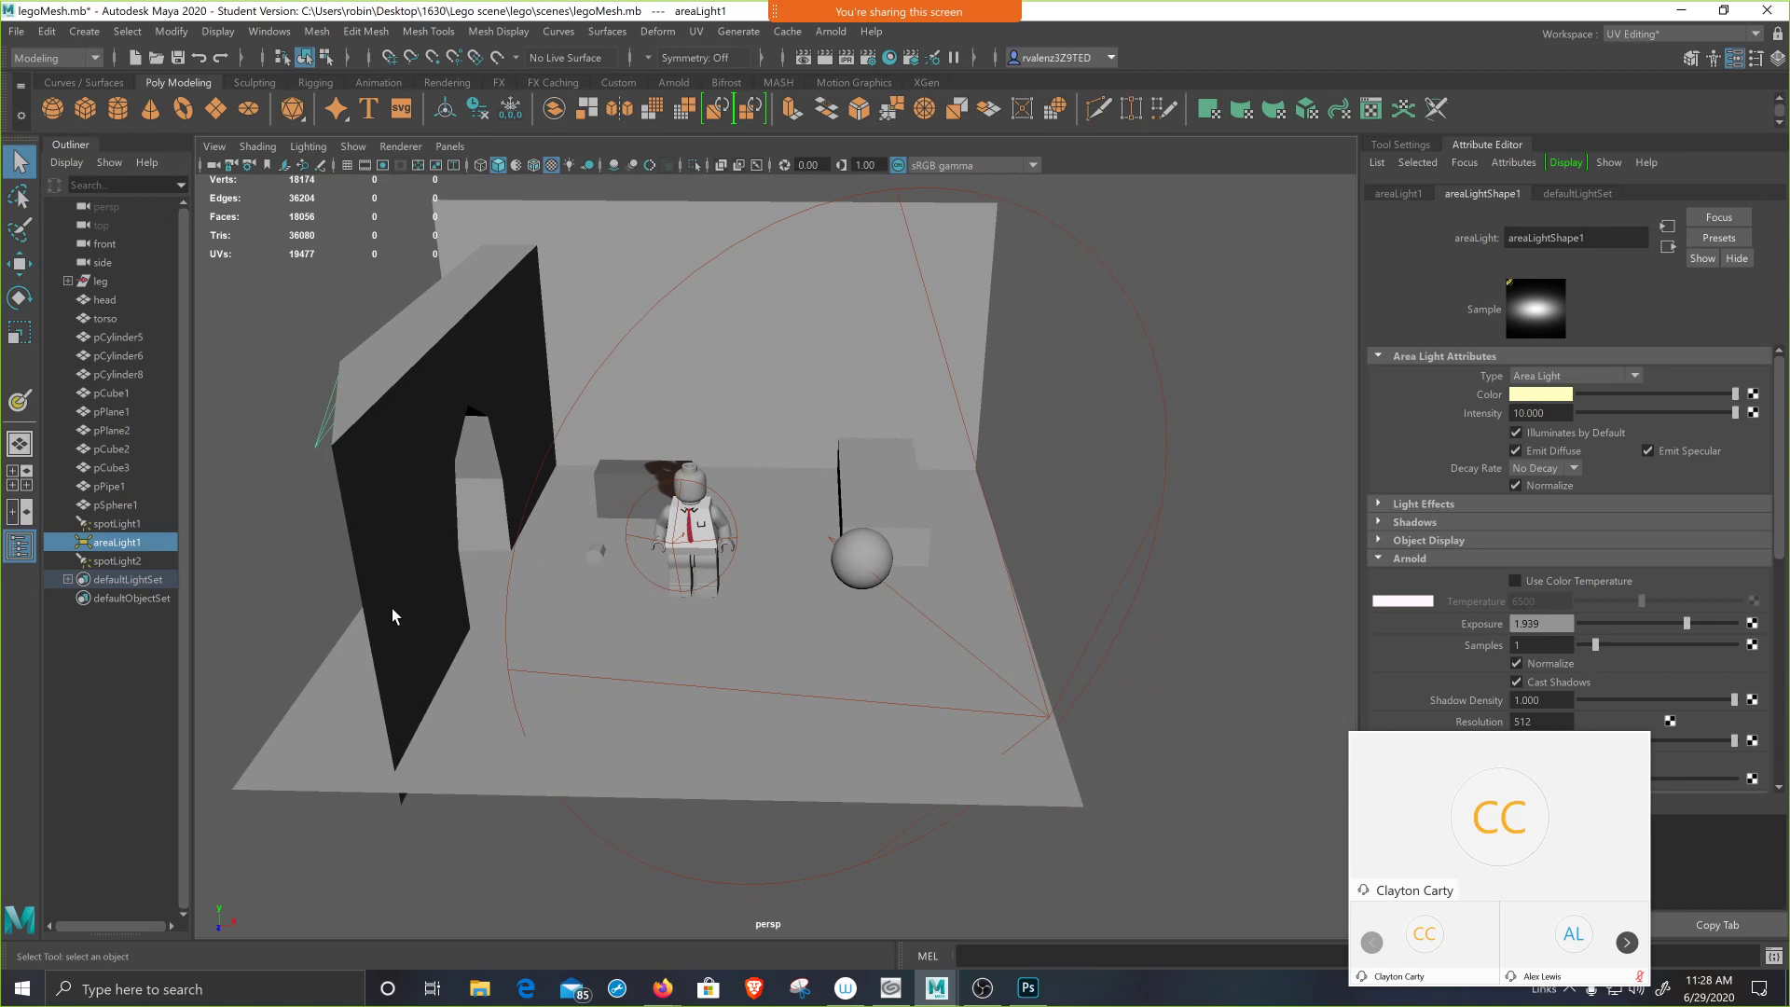
- Select all three scene lights and open the Channel Box, placing it beside the Attribute Editor
click(114, 525)
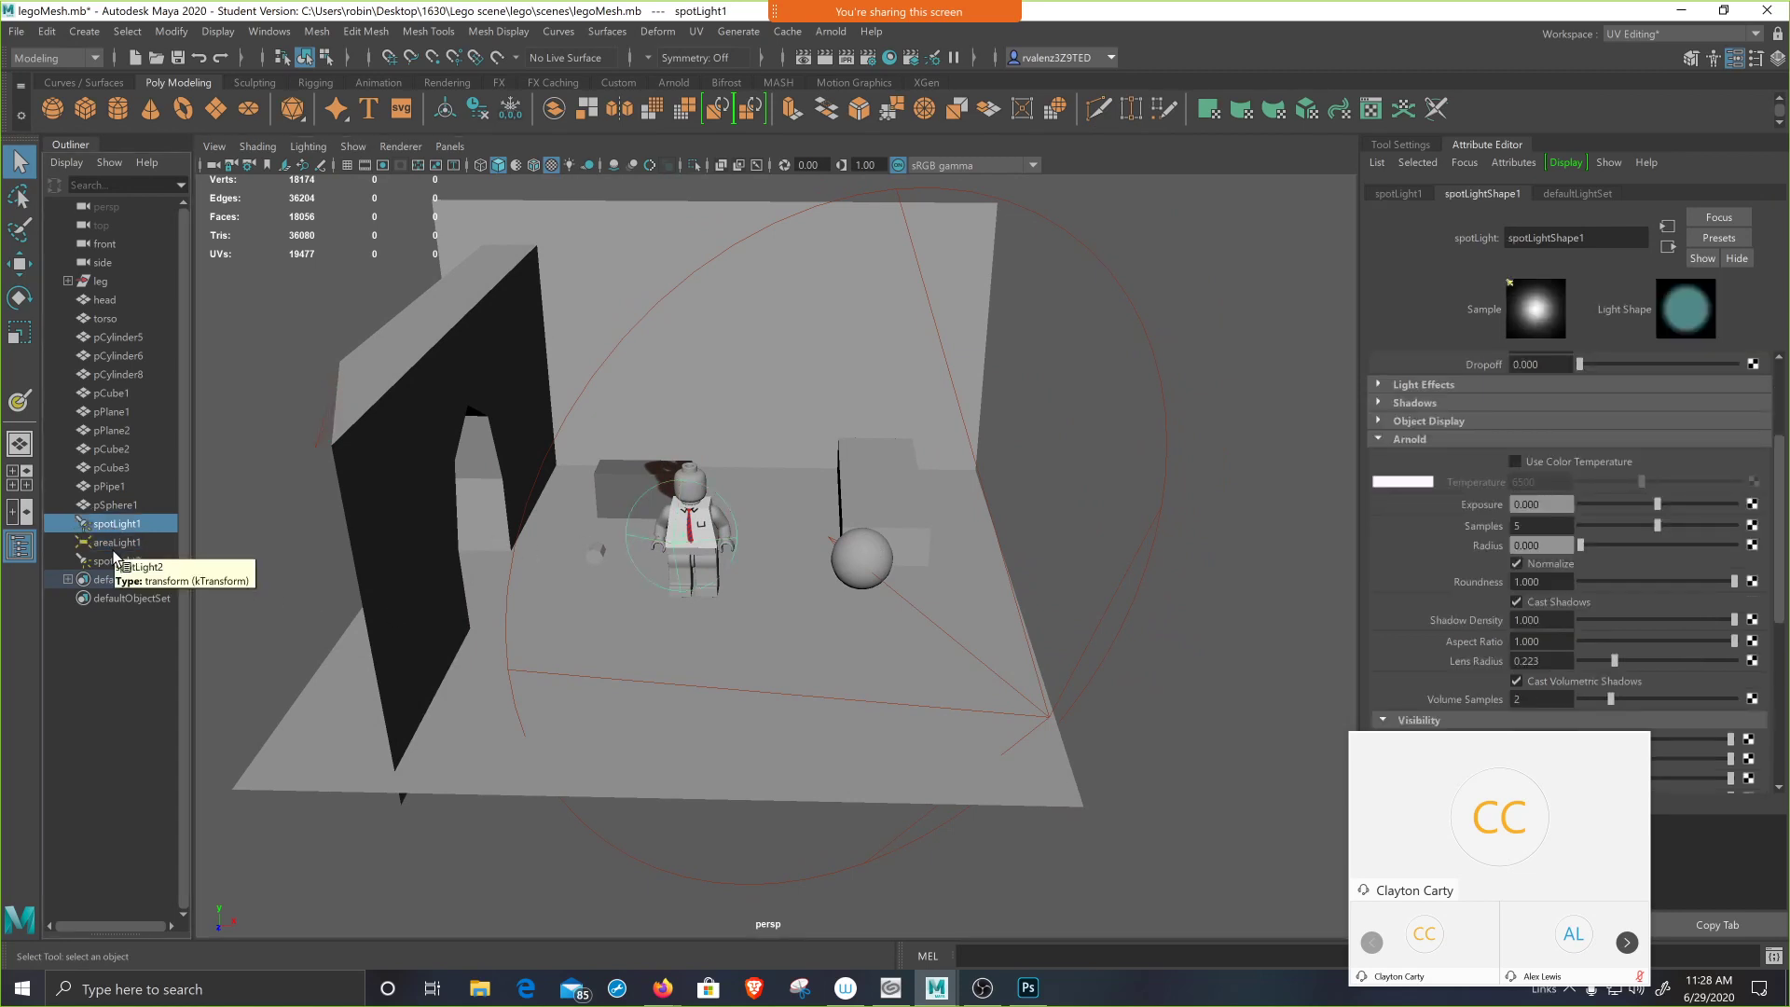
shift+click(114, 561)
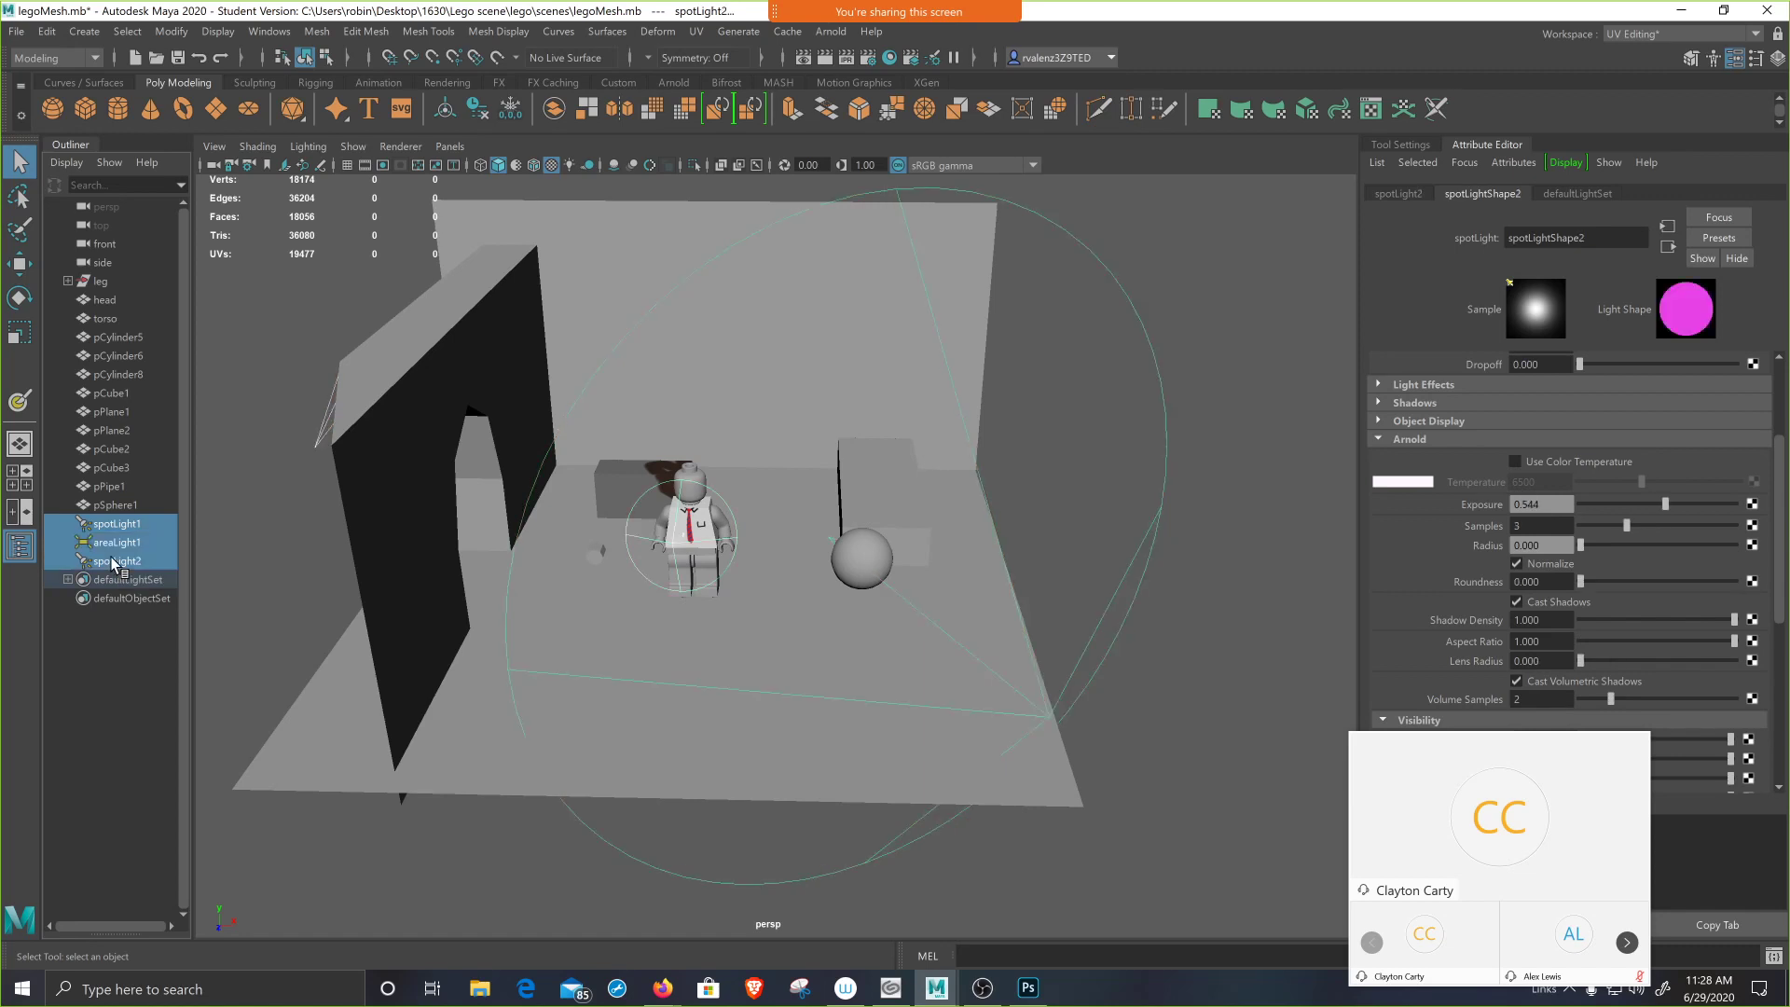
click(1777, 58)
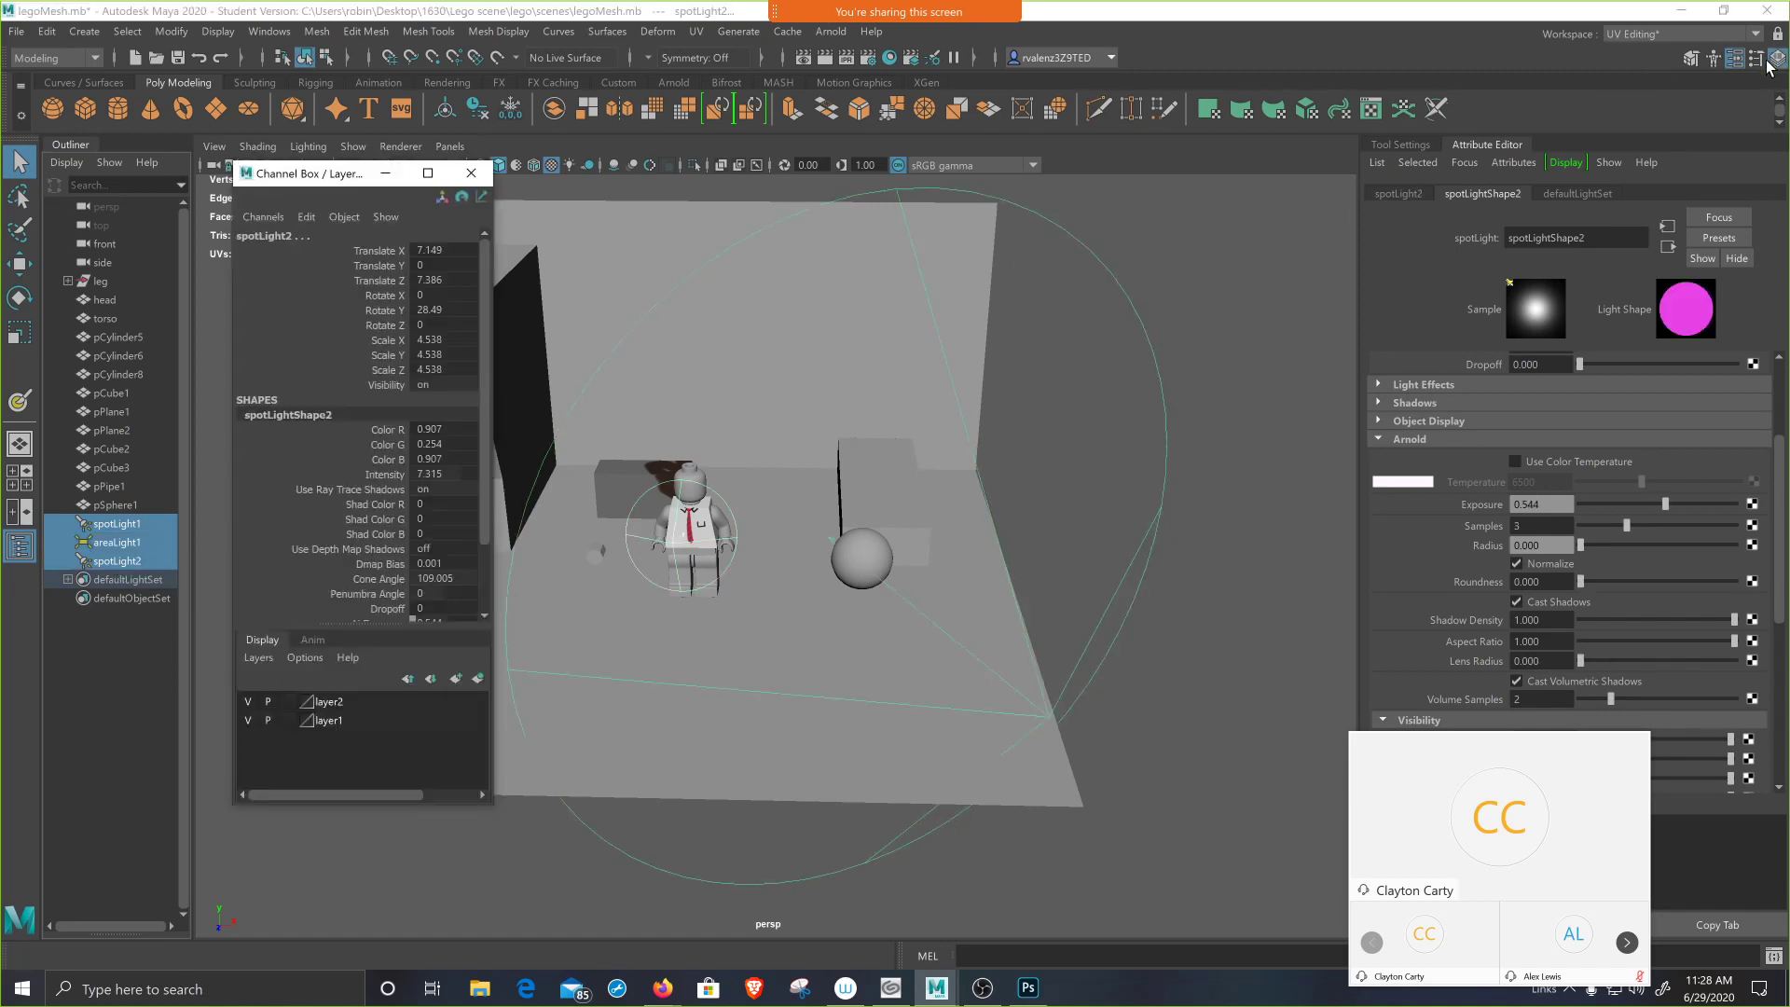
drag(336, 179, 1209, 159)
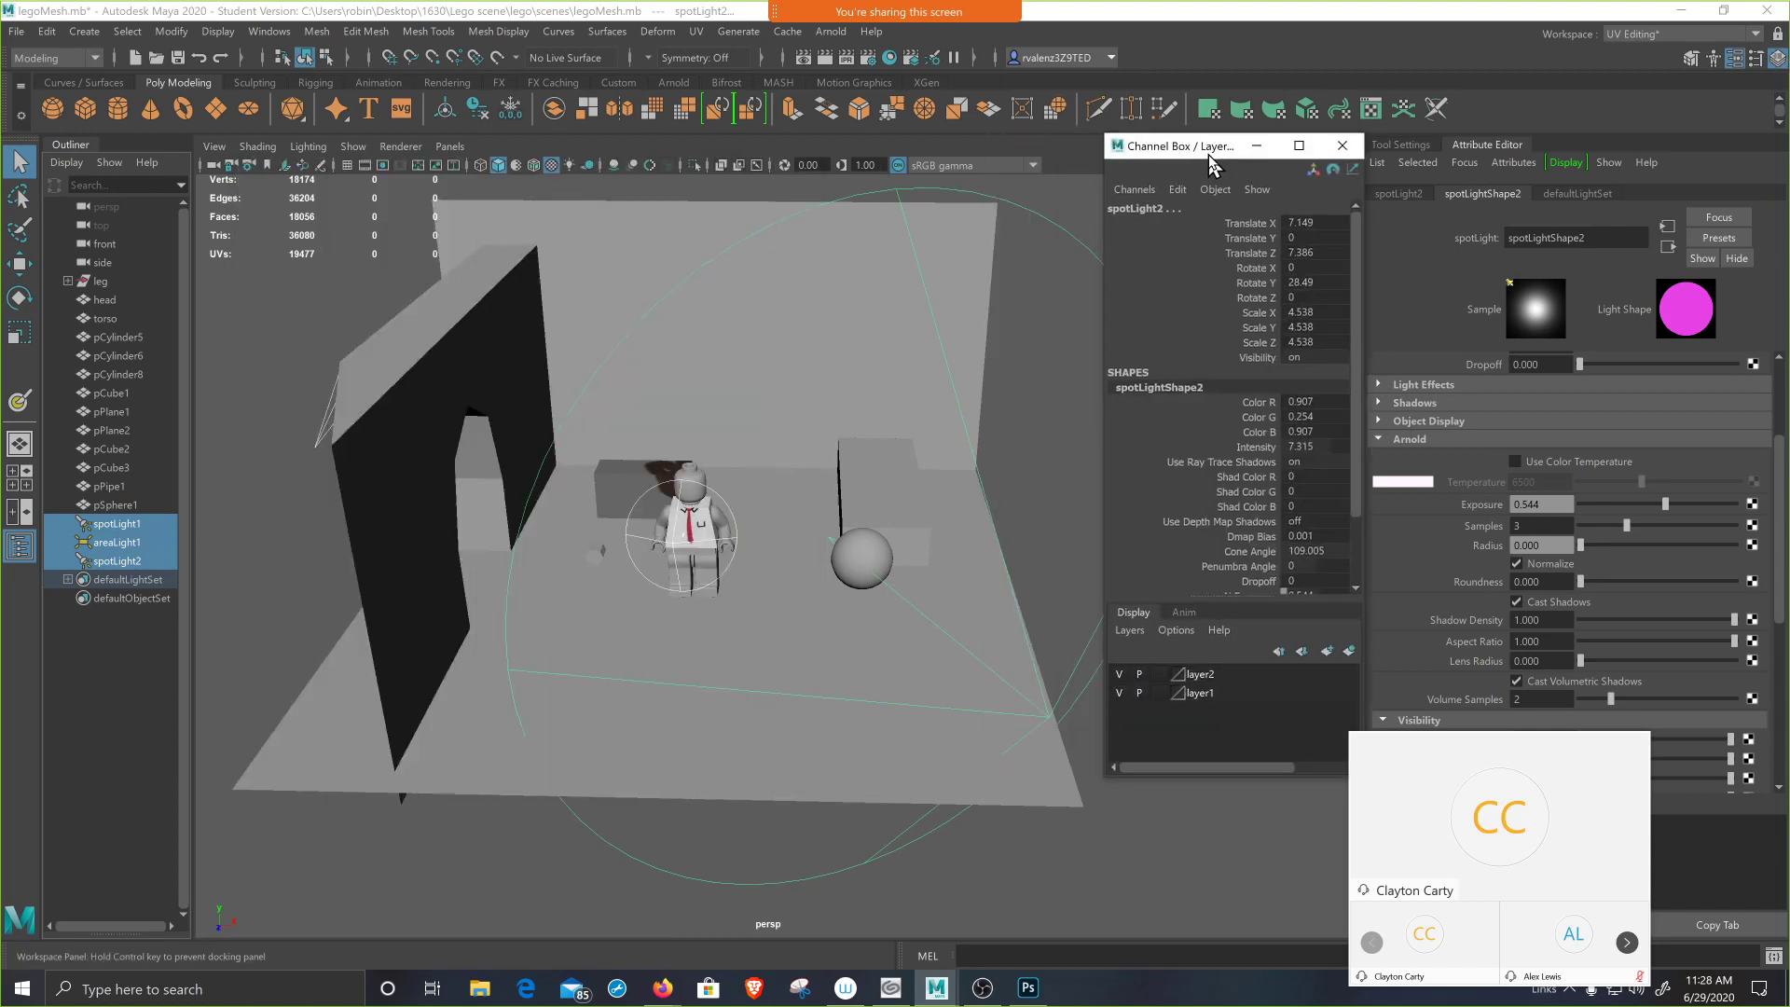
- Set the Visibility of the large magenta spot light to 0 and clear the selection
click(1268, 358)
click(1292, 358)
text(0)
key(Return)
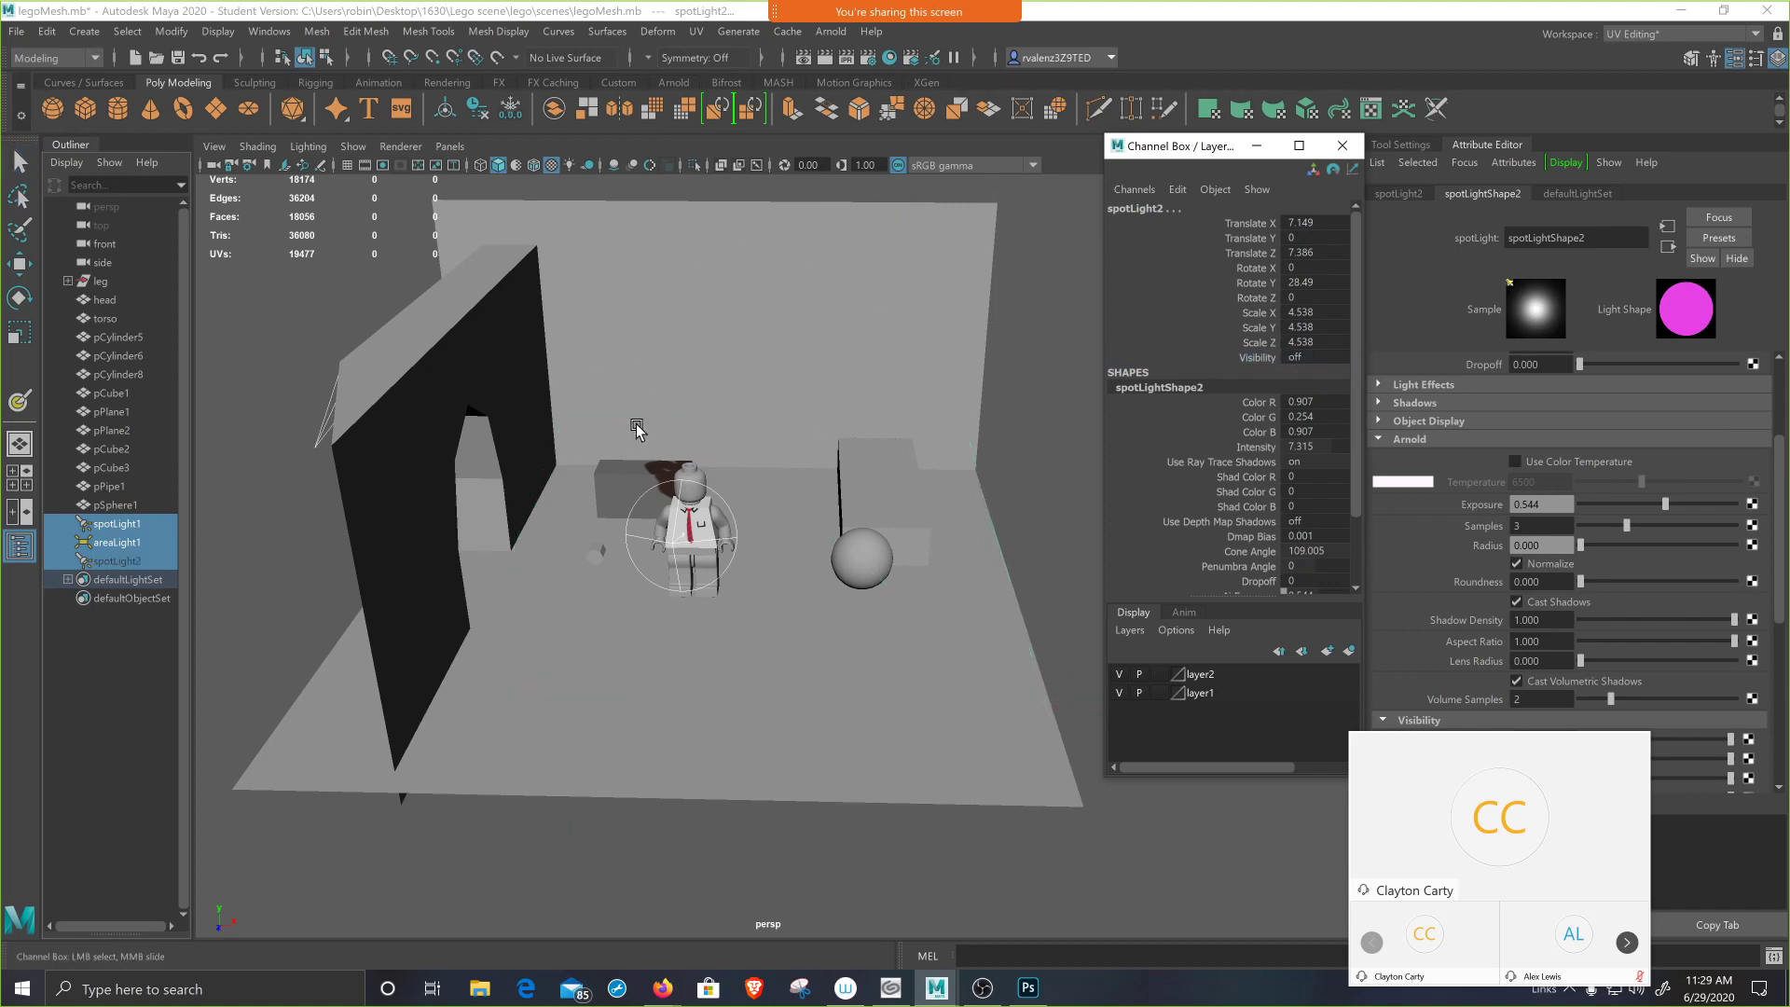
click(132, 668)
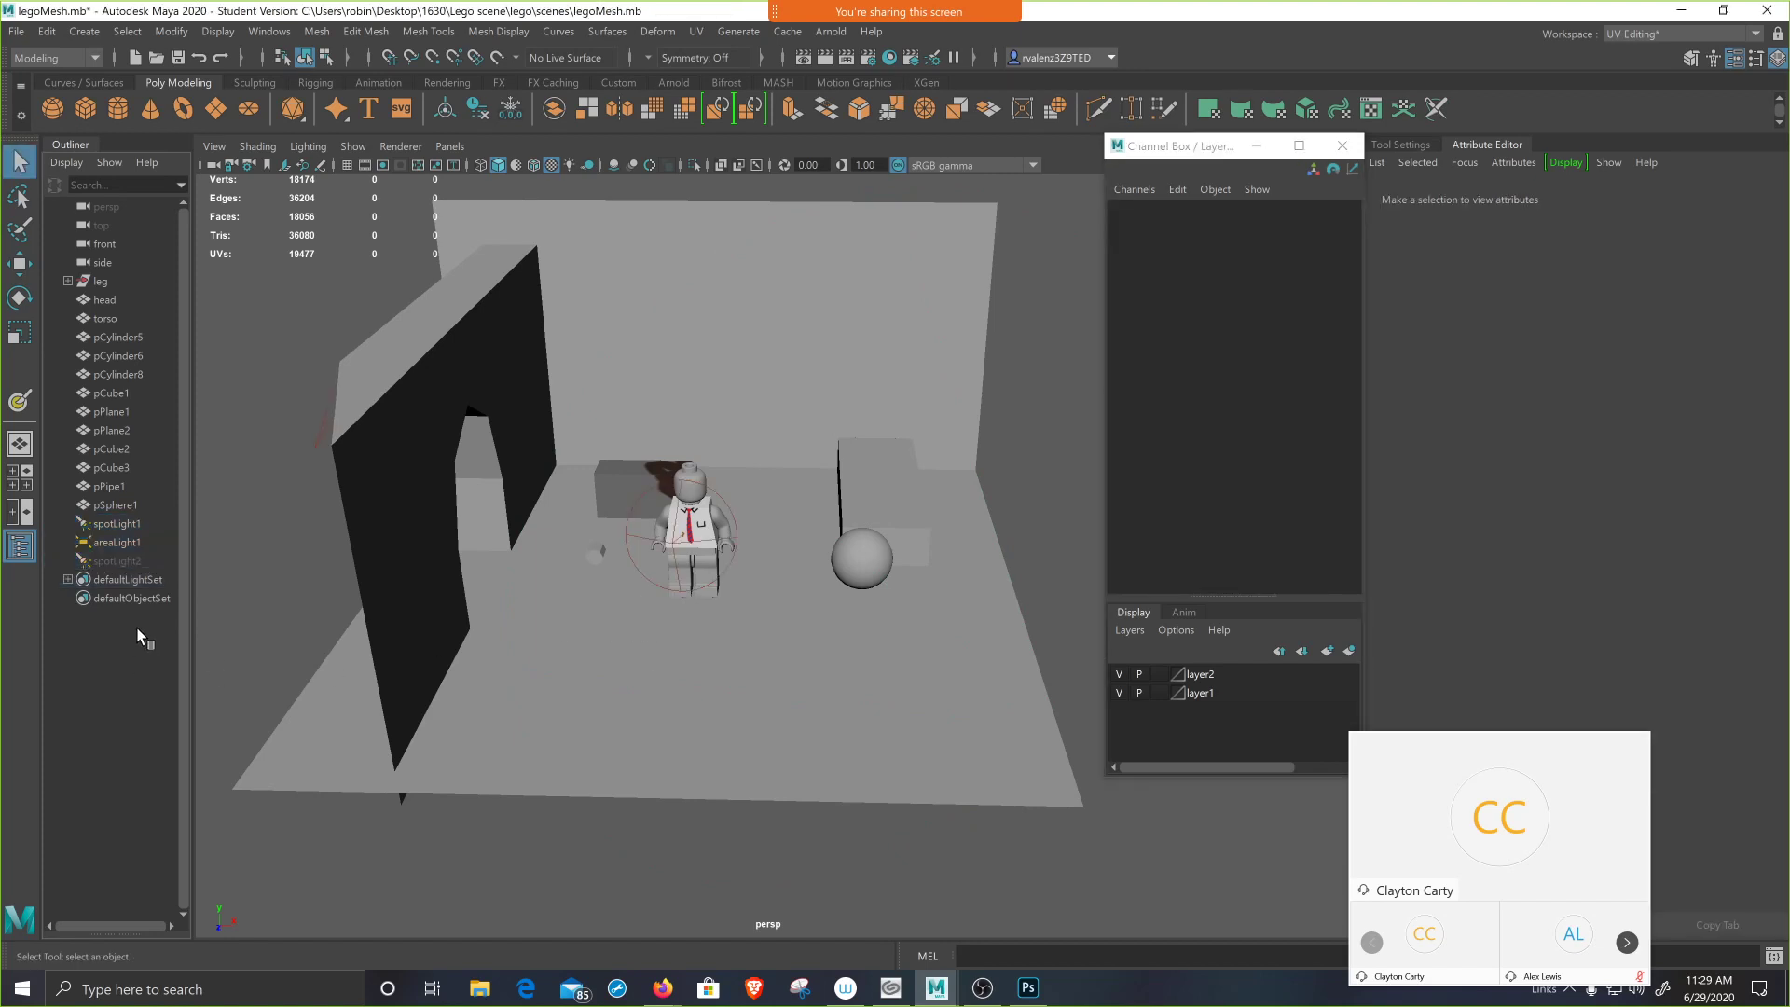
- Select the area light, run a test render of the current frame, stop it partway and minimize the Render View
click(130, 542)
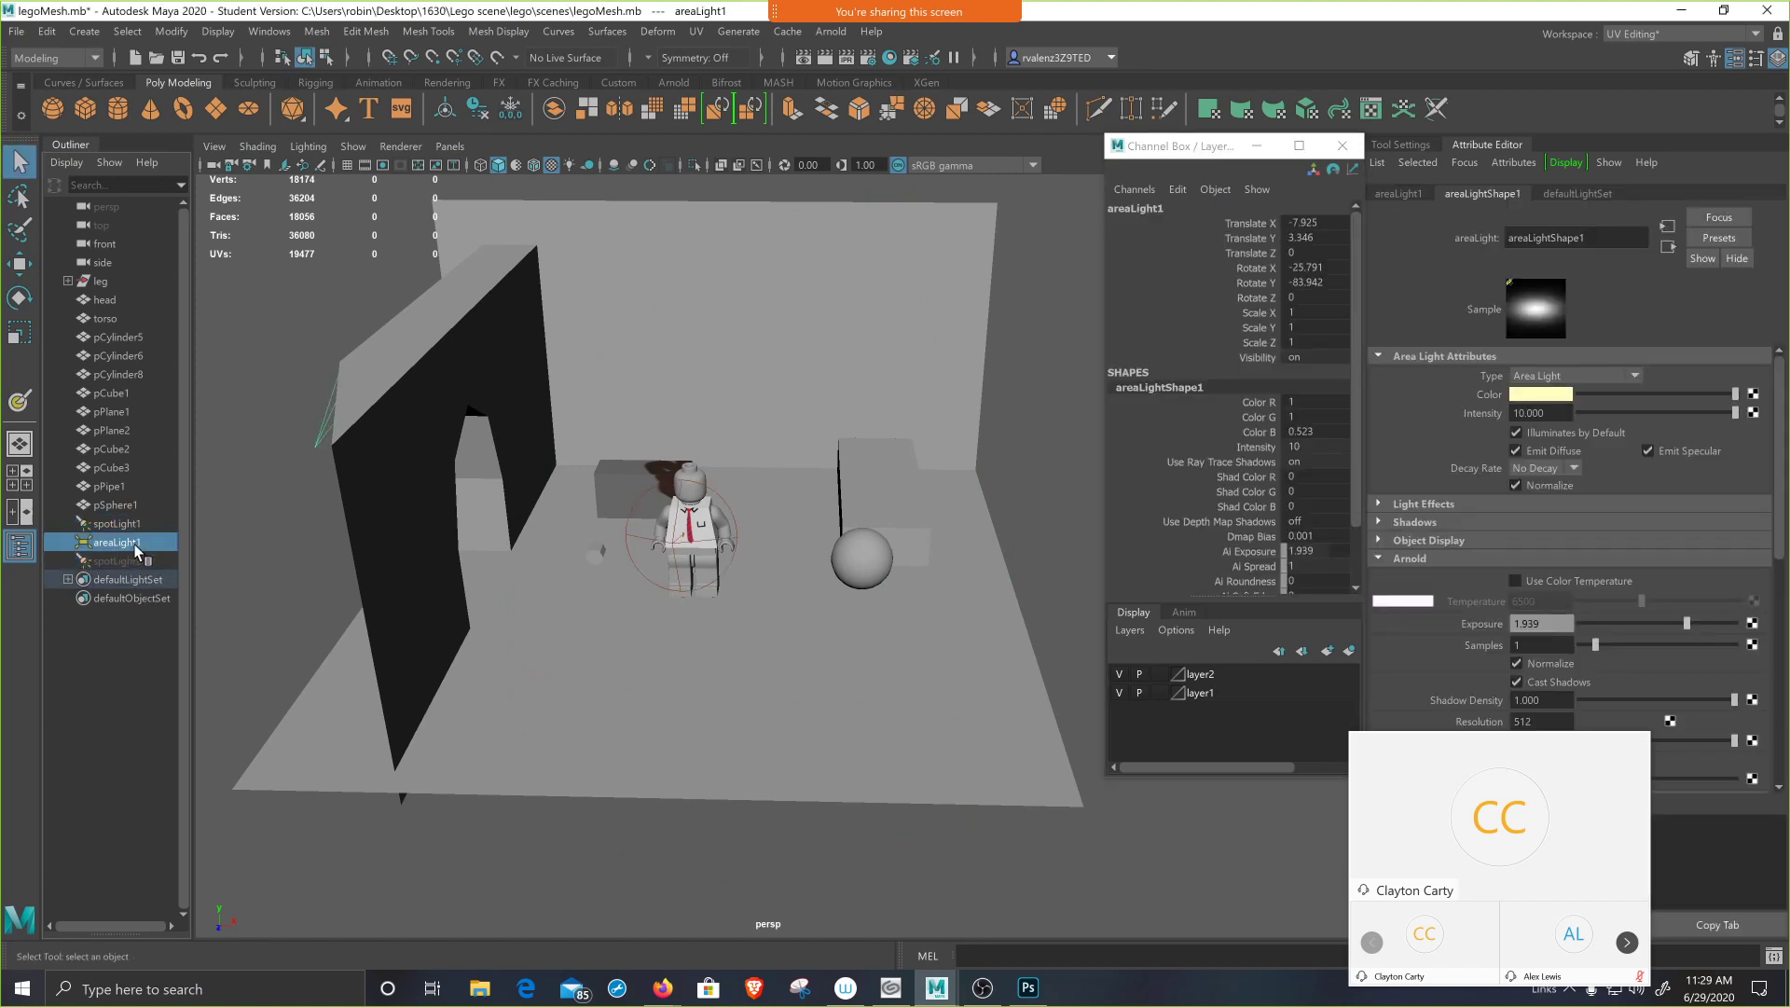
click(822, 60)
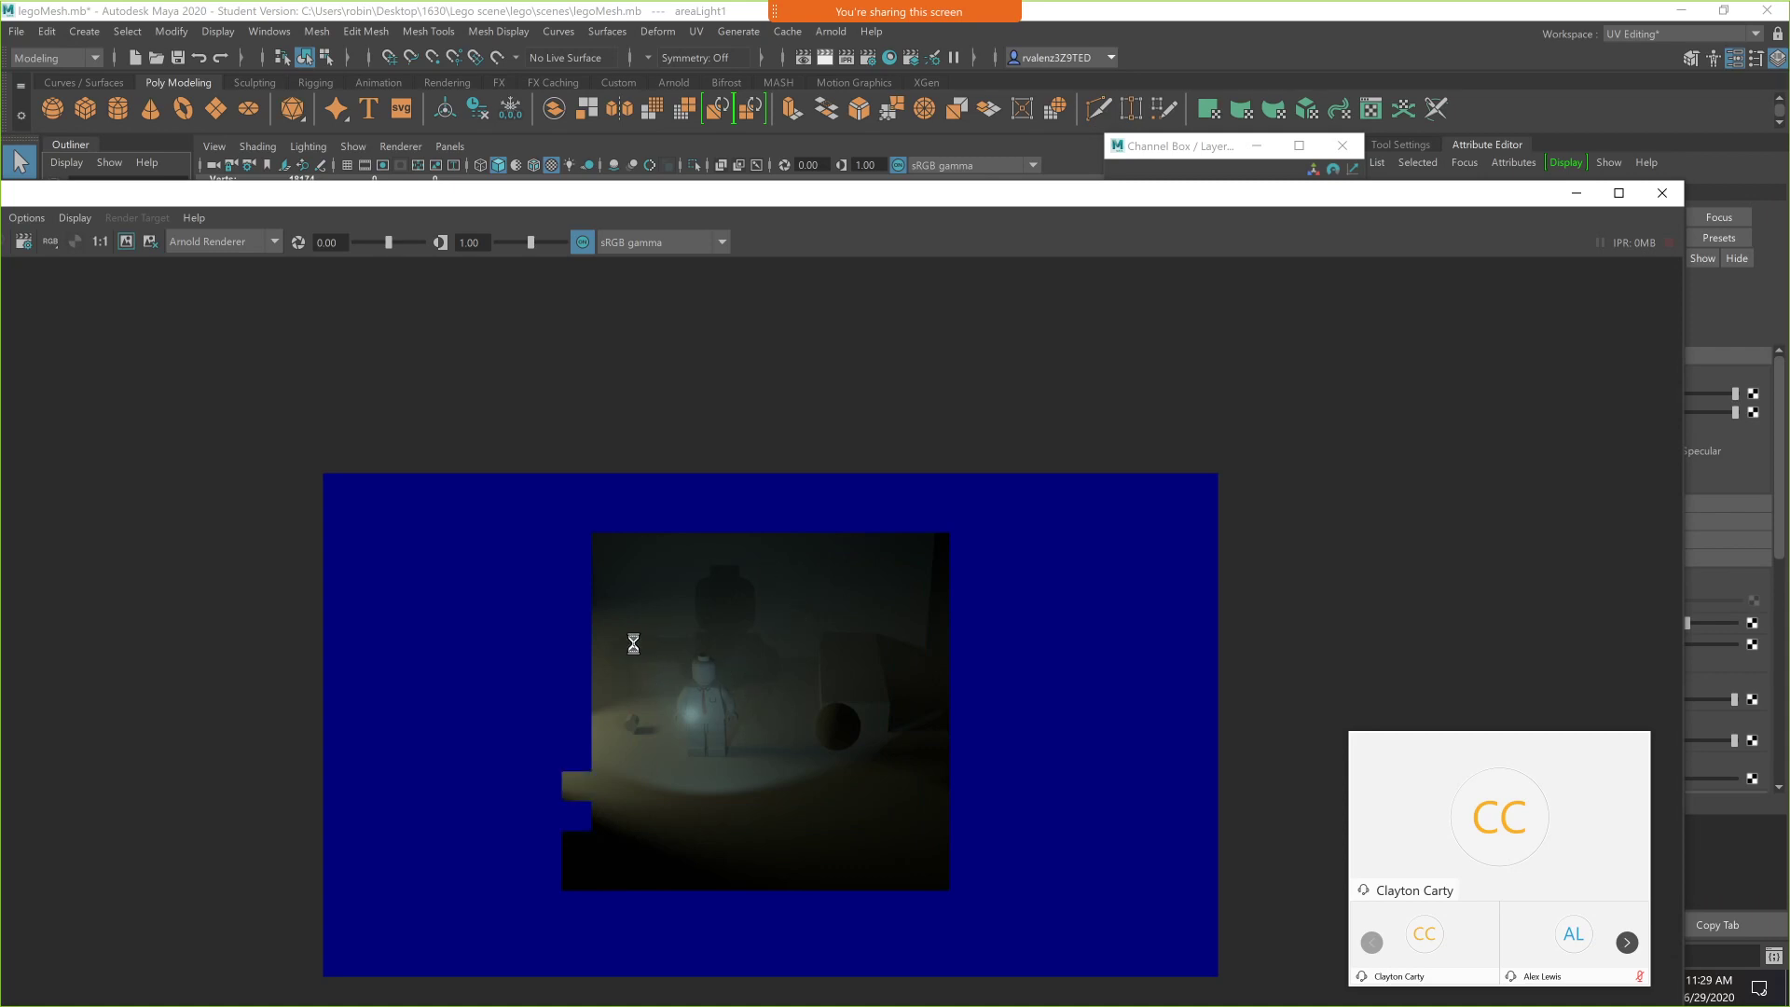
key(Escape)
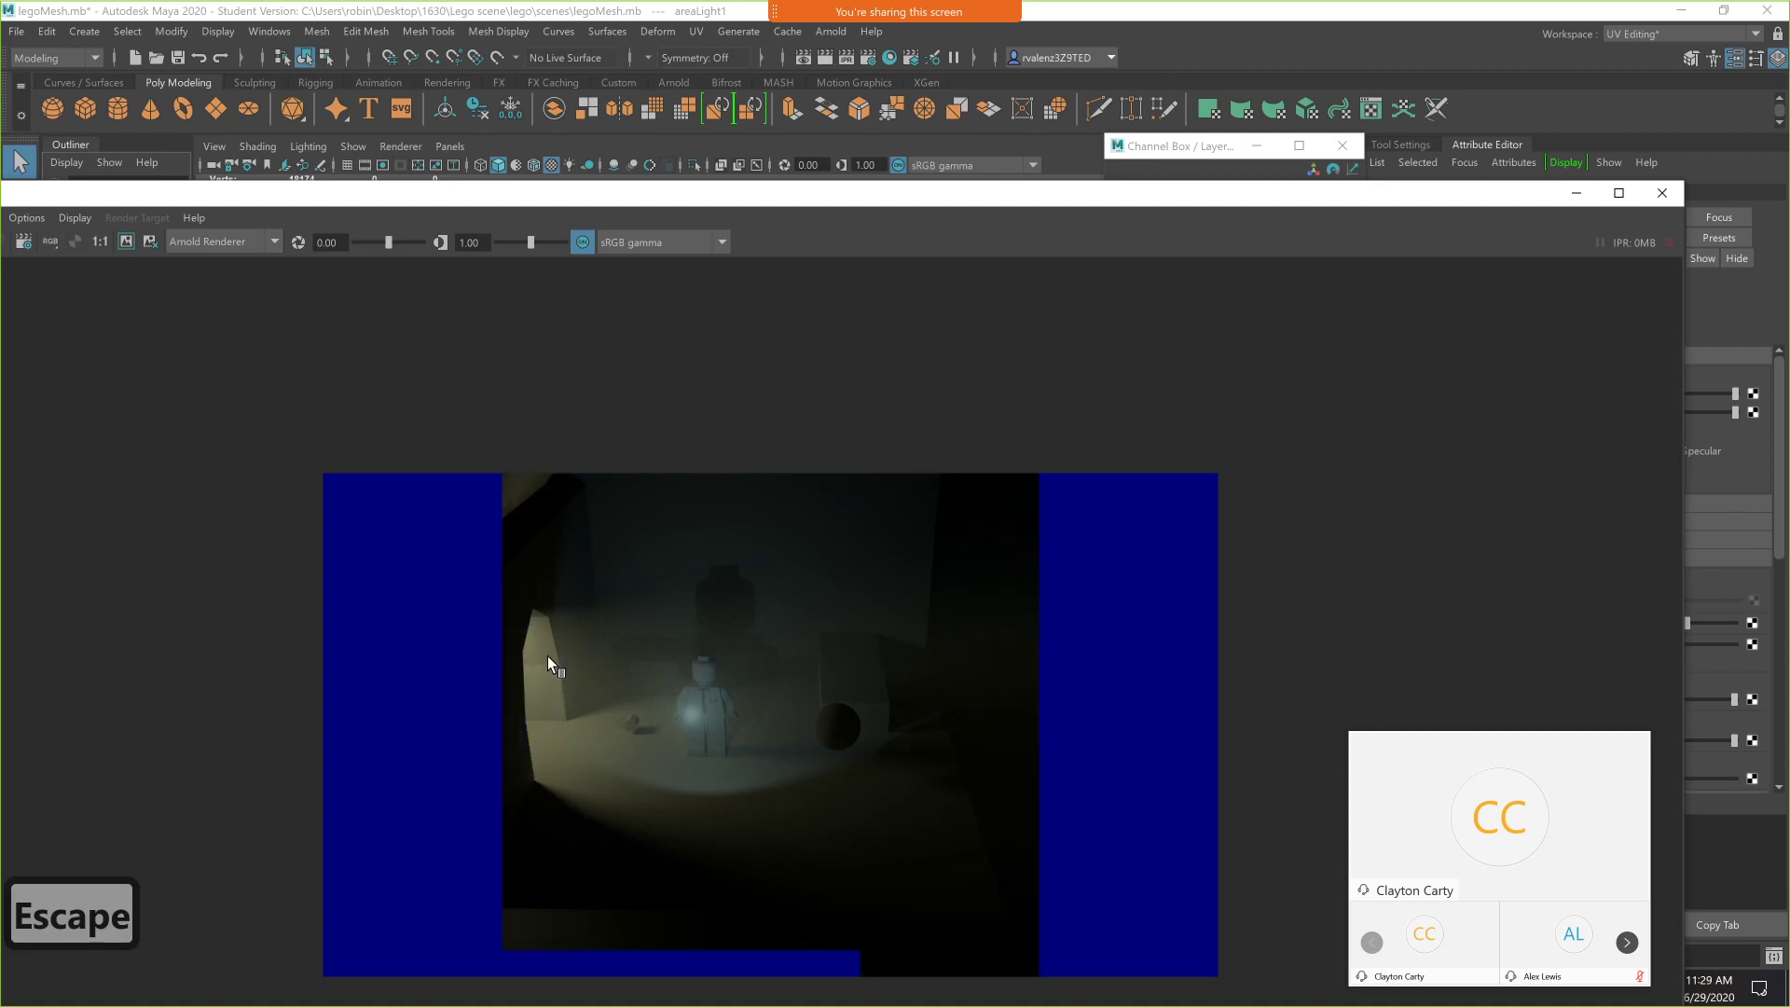
click(1575, 193)
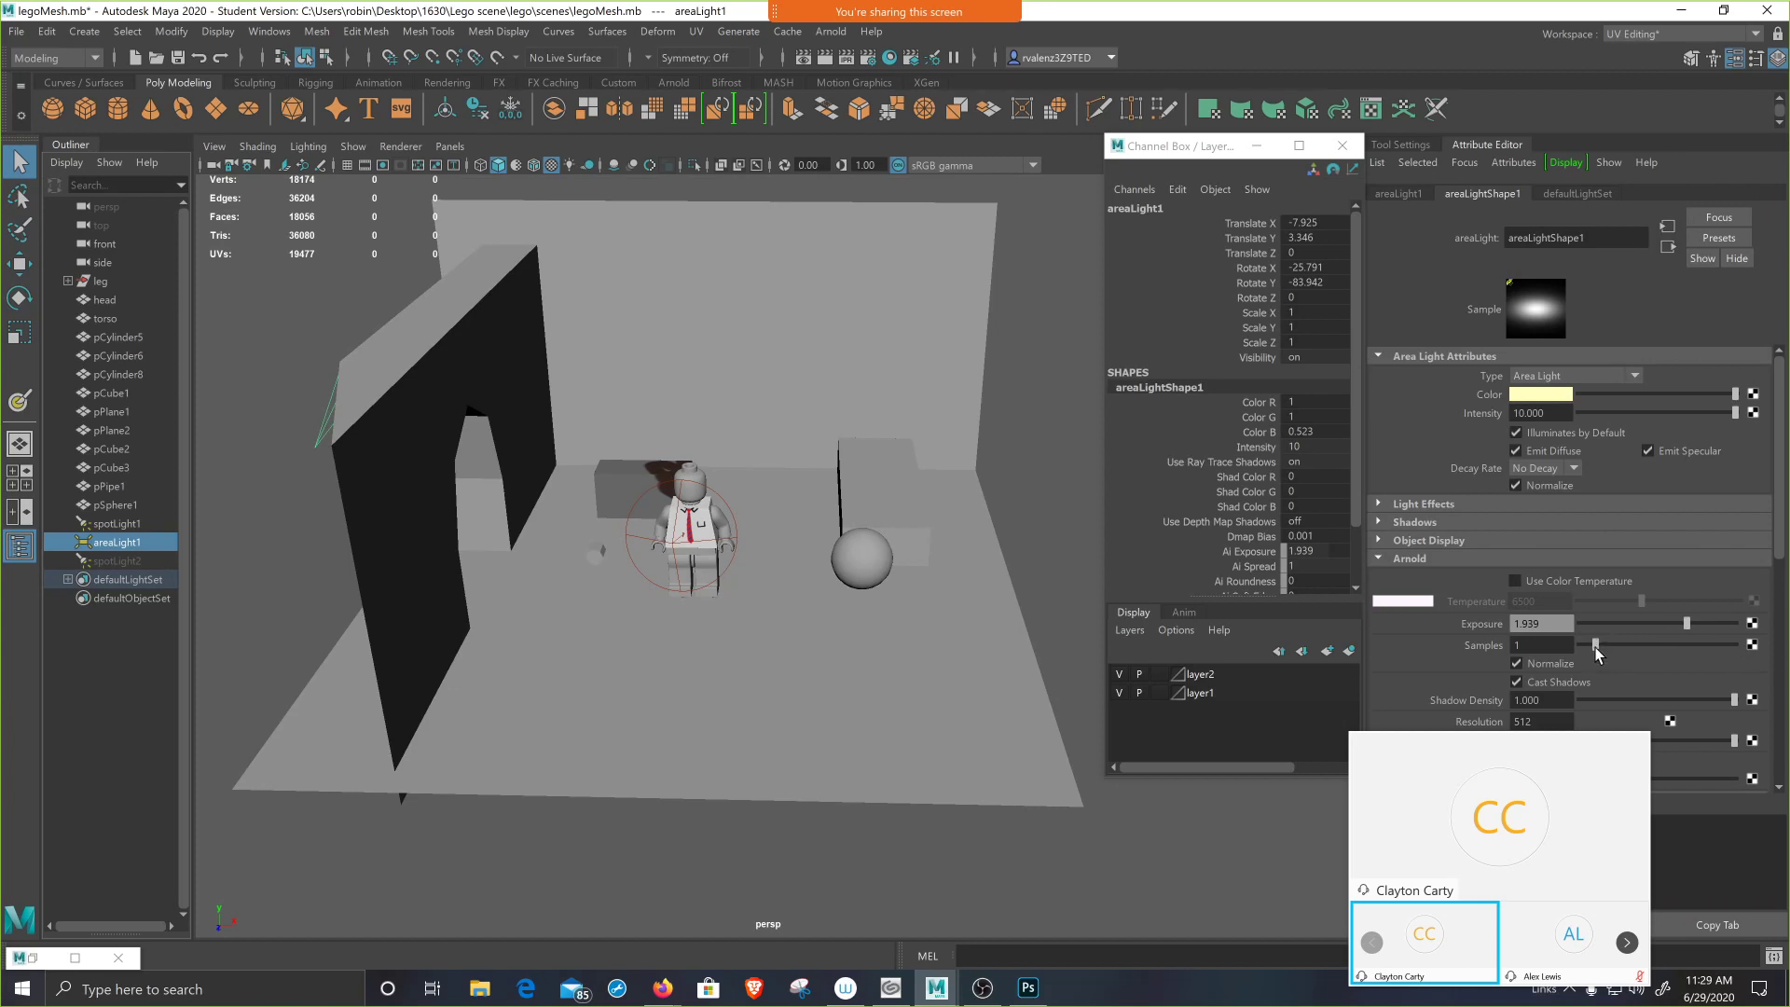
- Set the area light's Arnold samples to 4 and start a region render of the wall area beside the doorway
drag(1596, 649, 1610, 648)
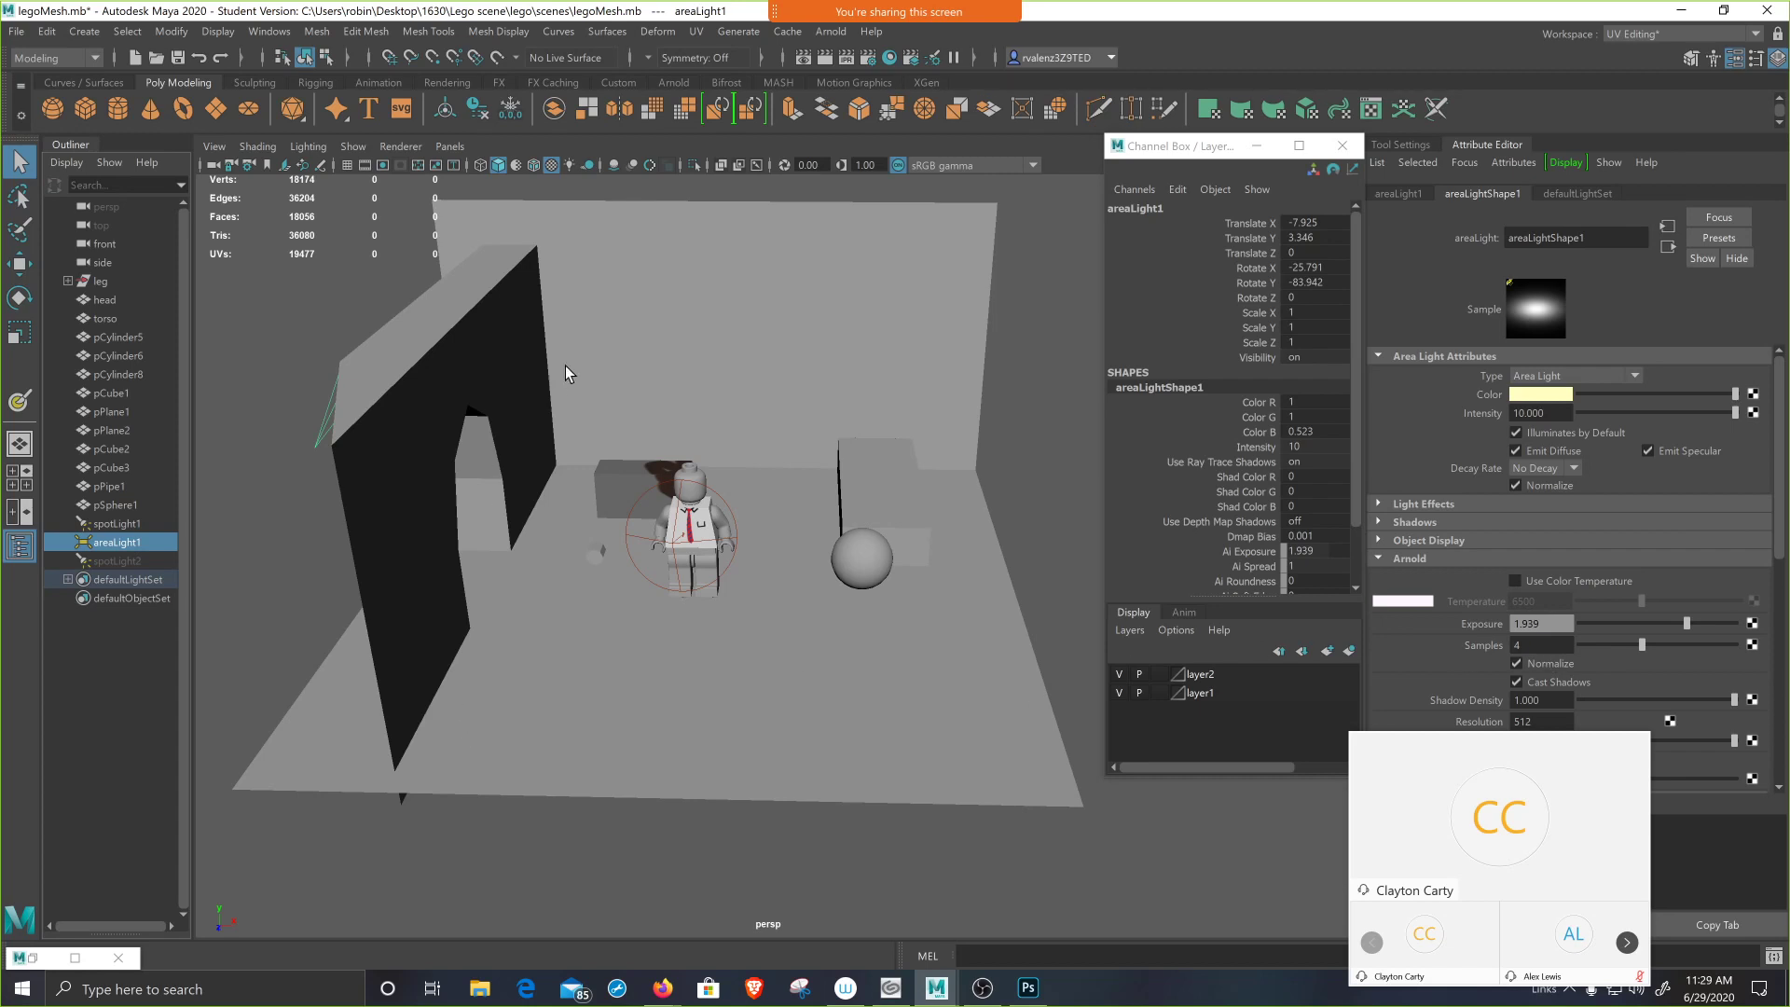
click(56, 957)
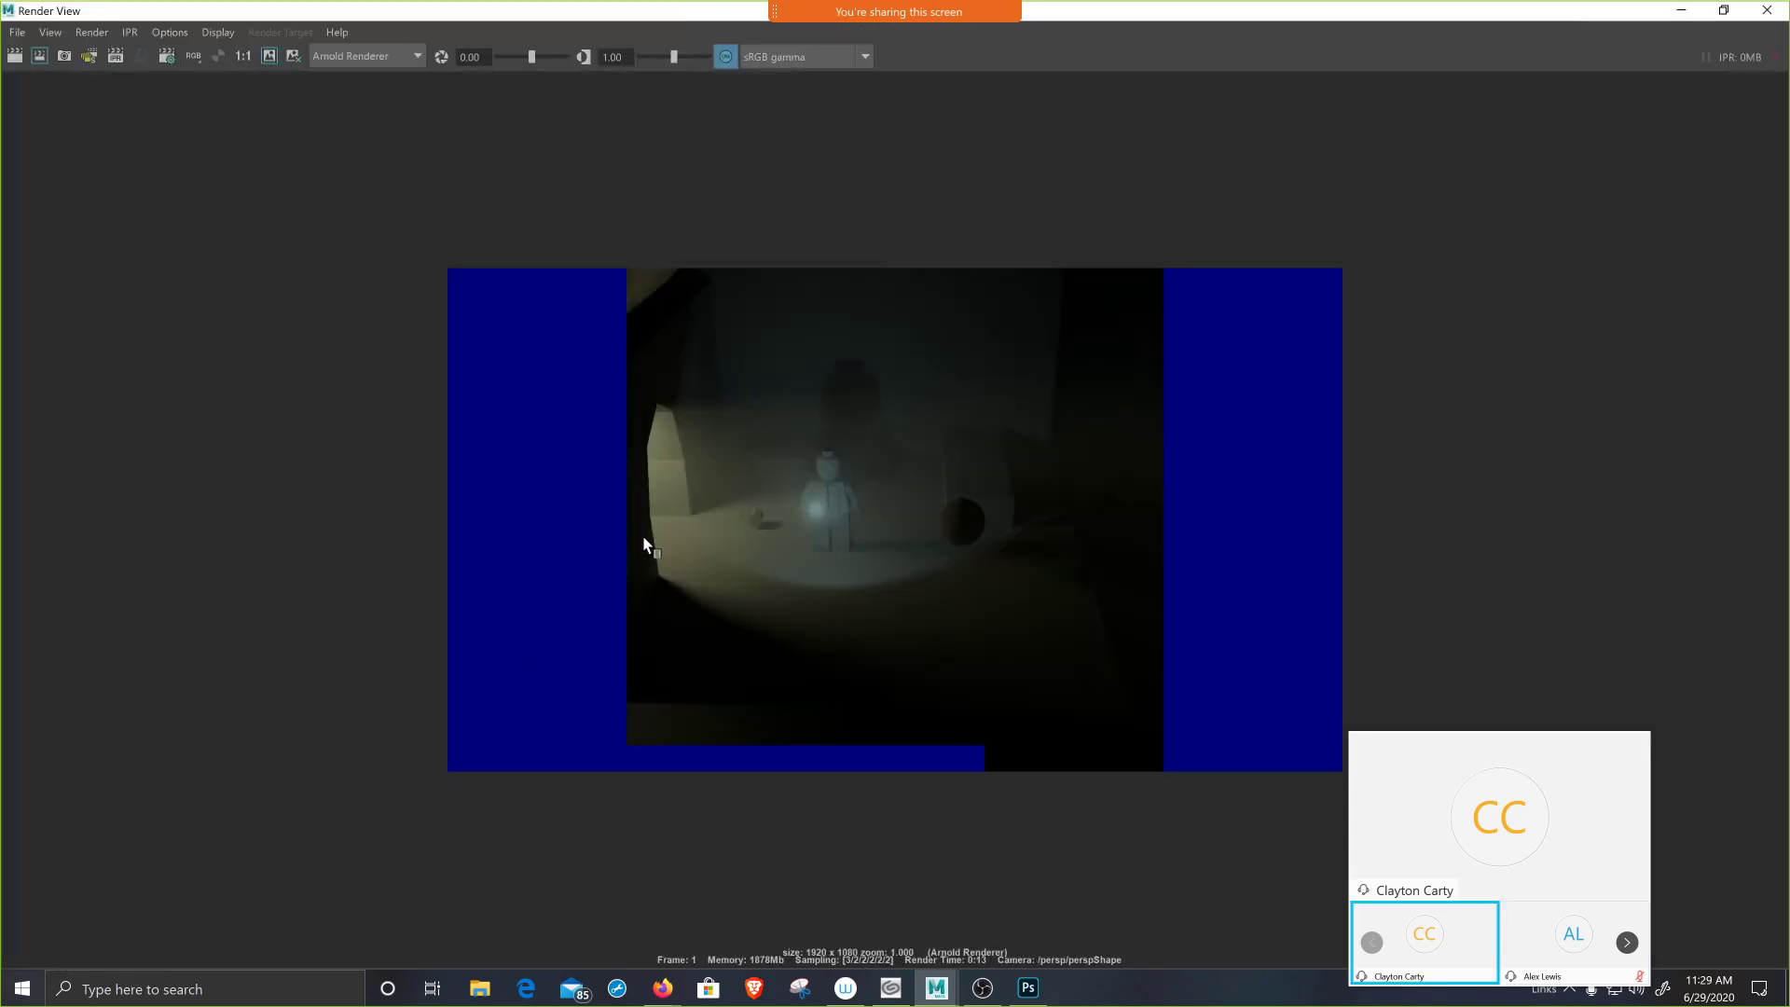
drag(666, 381, 785, 497)
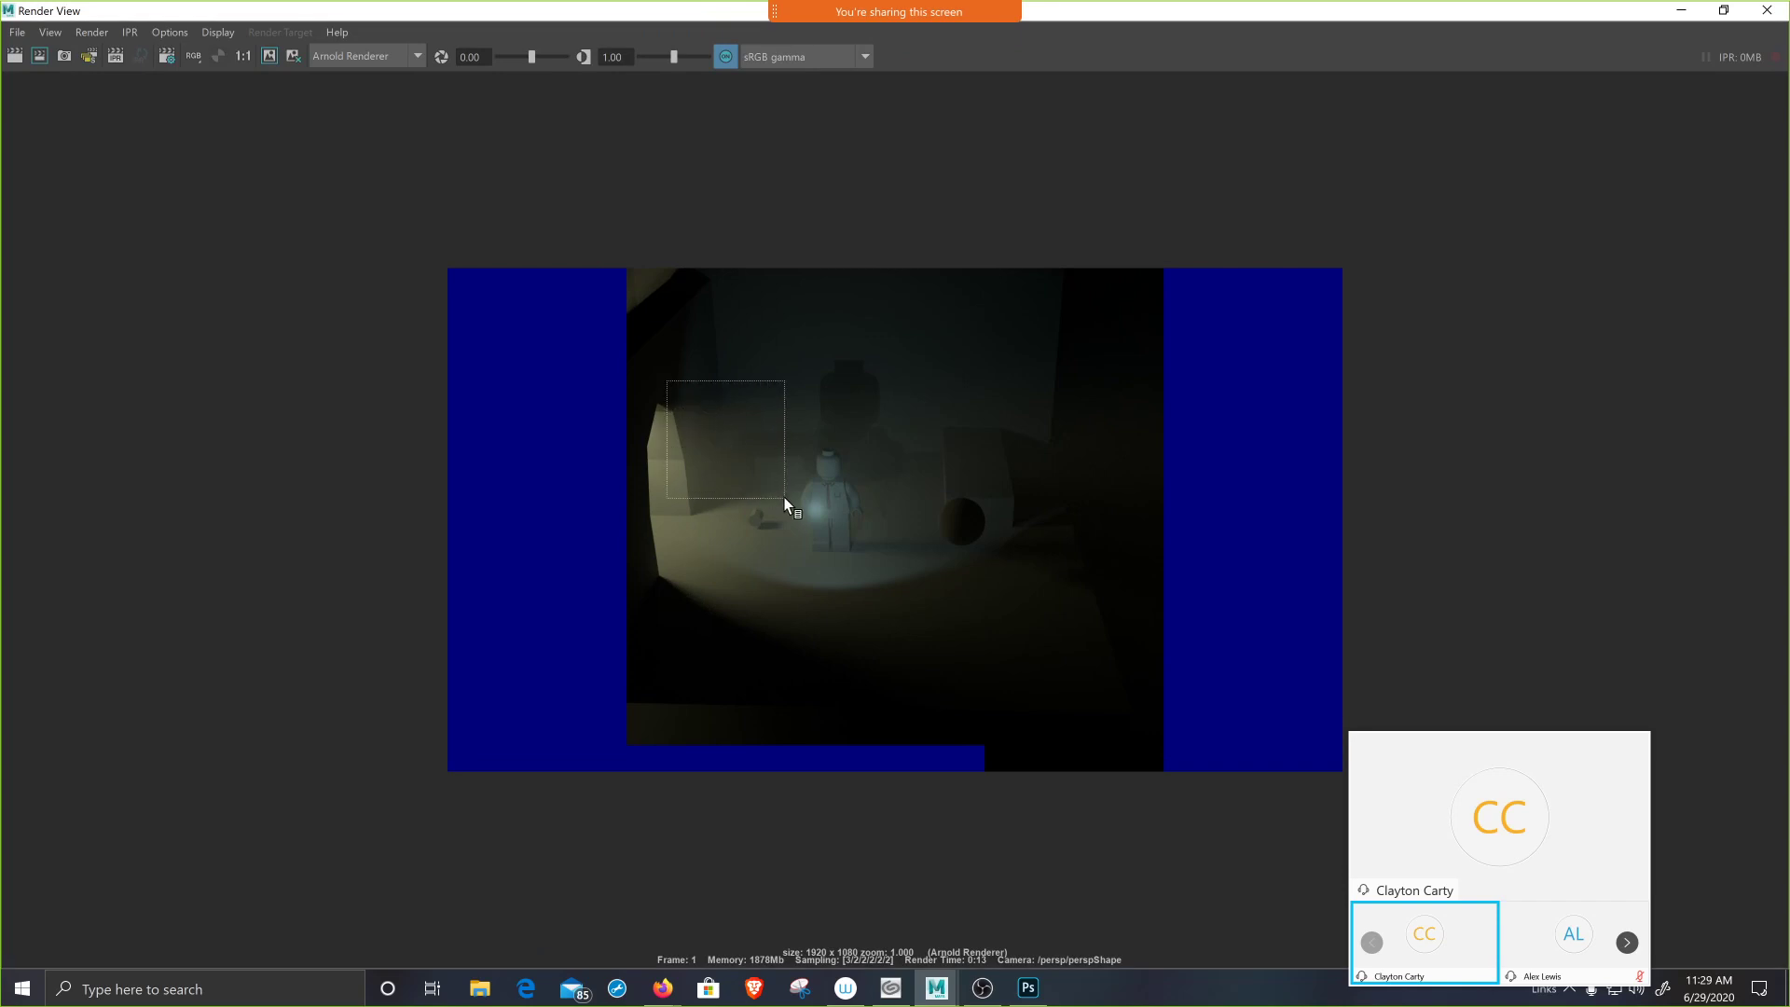
click(33, 59)
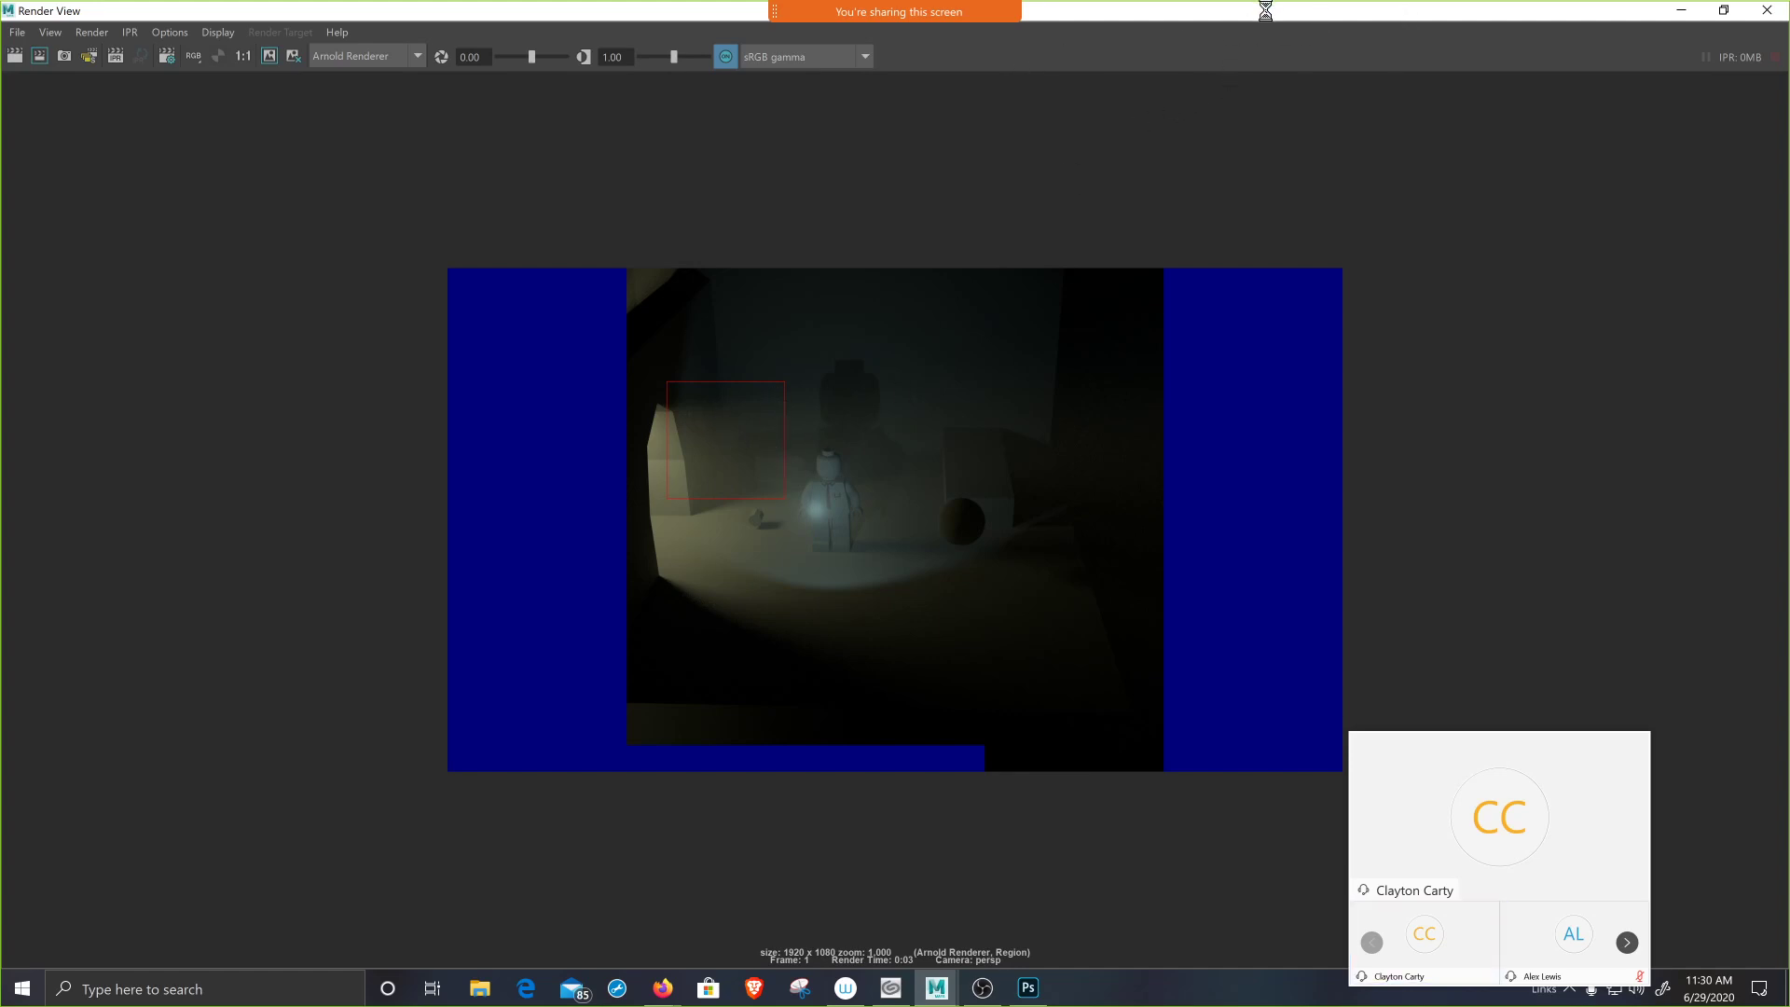
drag(1265, 11, 1218, 88)
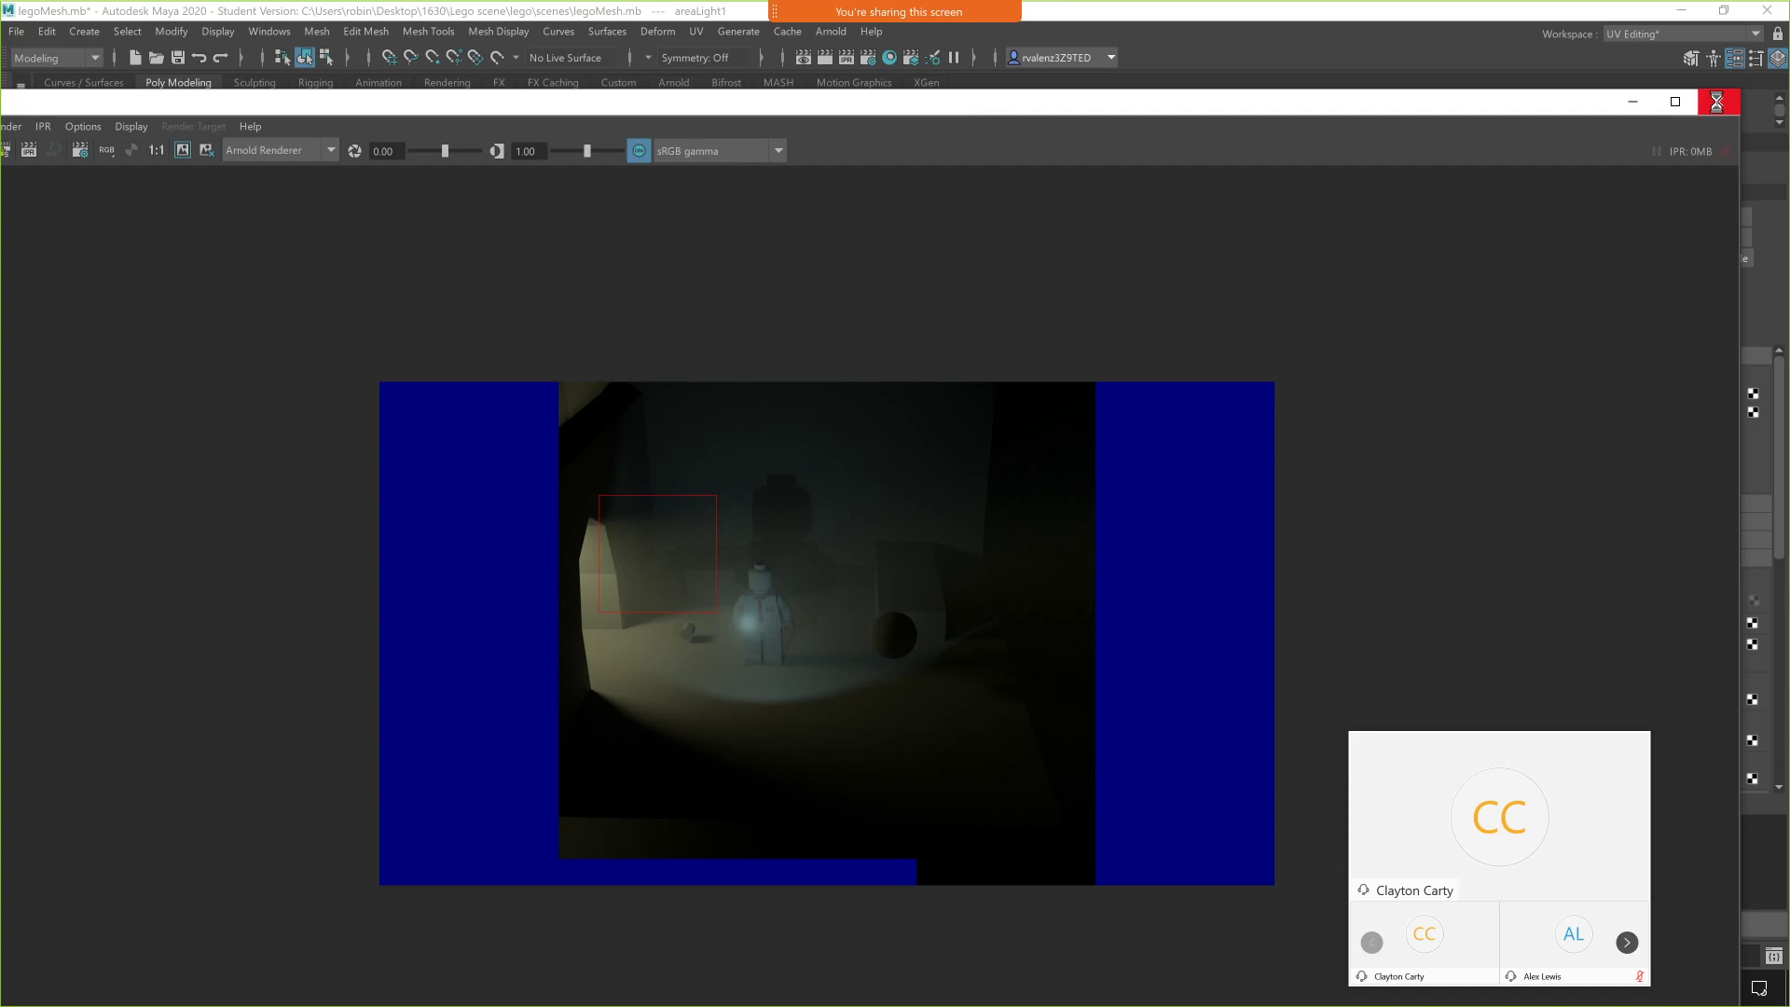
click(1632, 103)
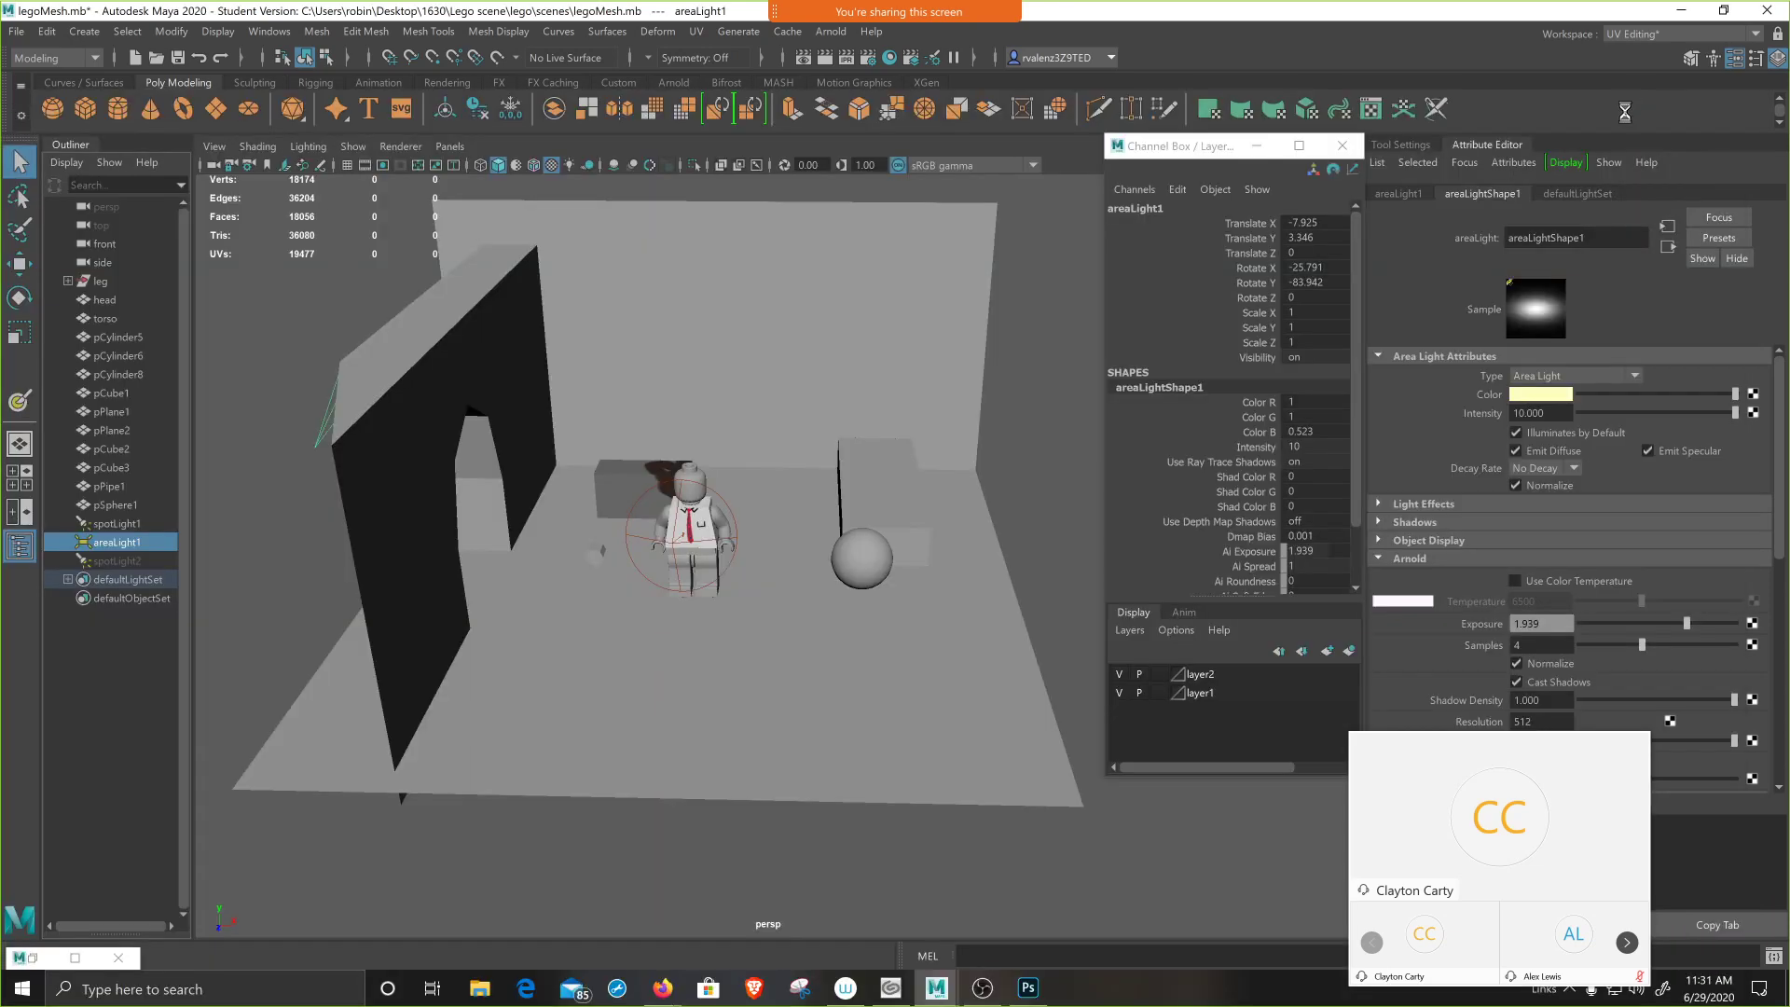
- Check the Arnold sampling values in the Render Settings and close the window
click(853, 58)
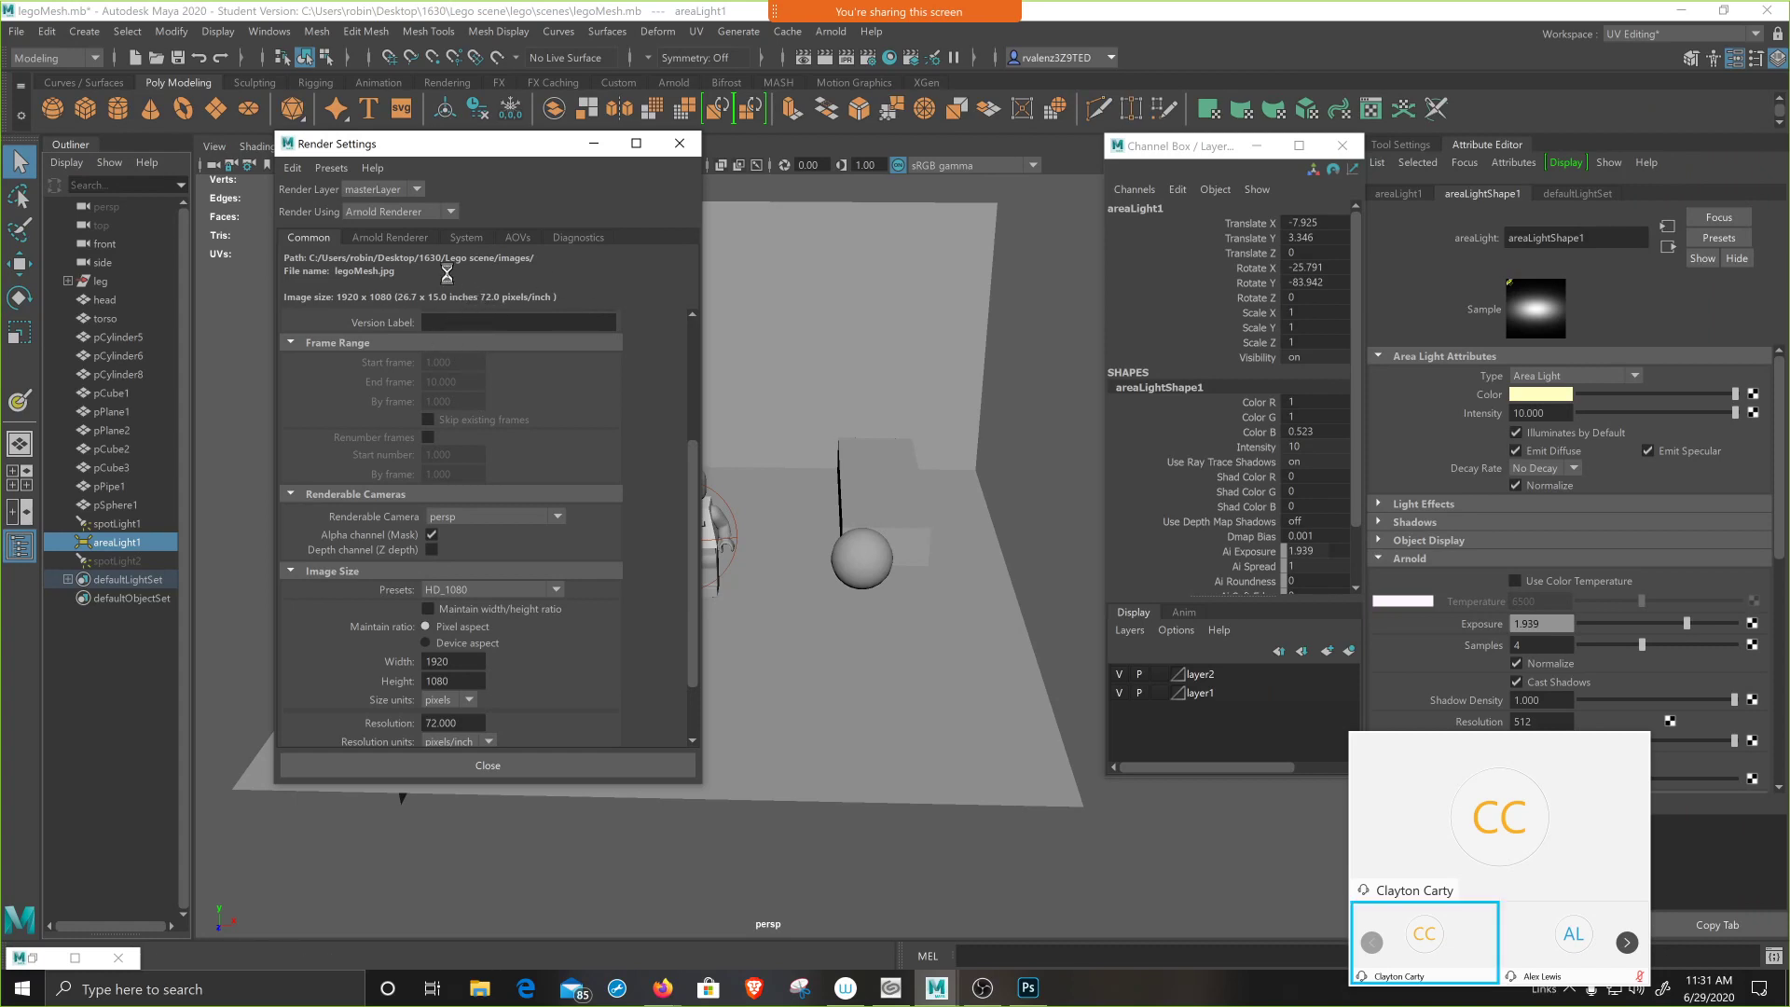
click(412, 239)
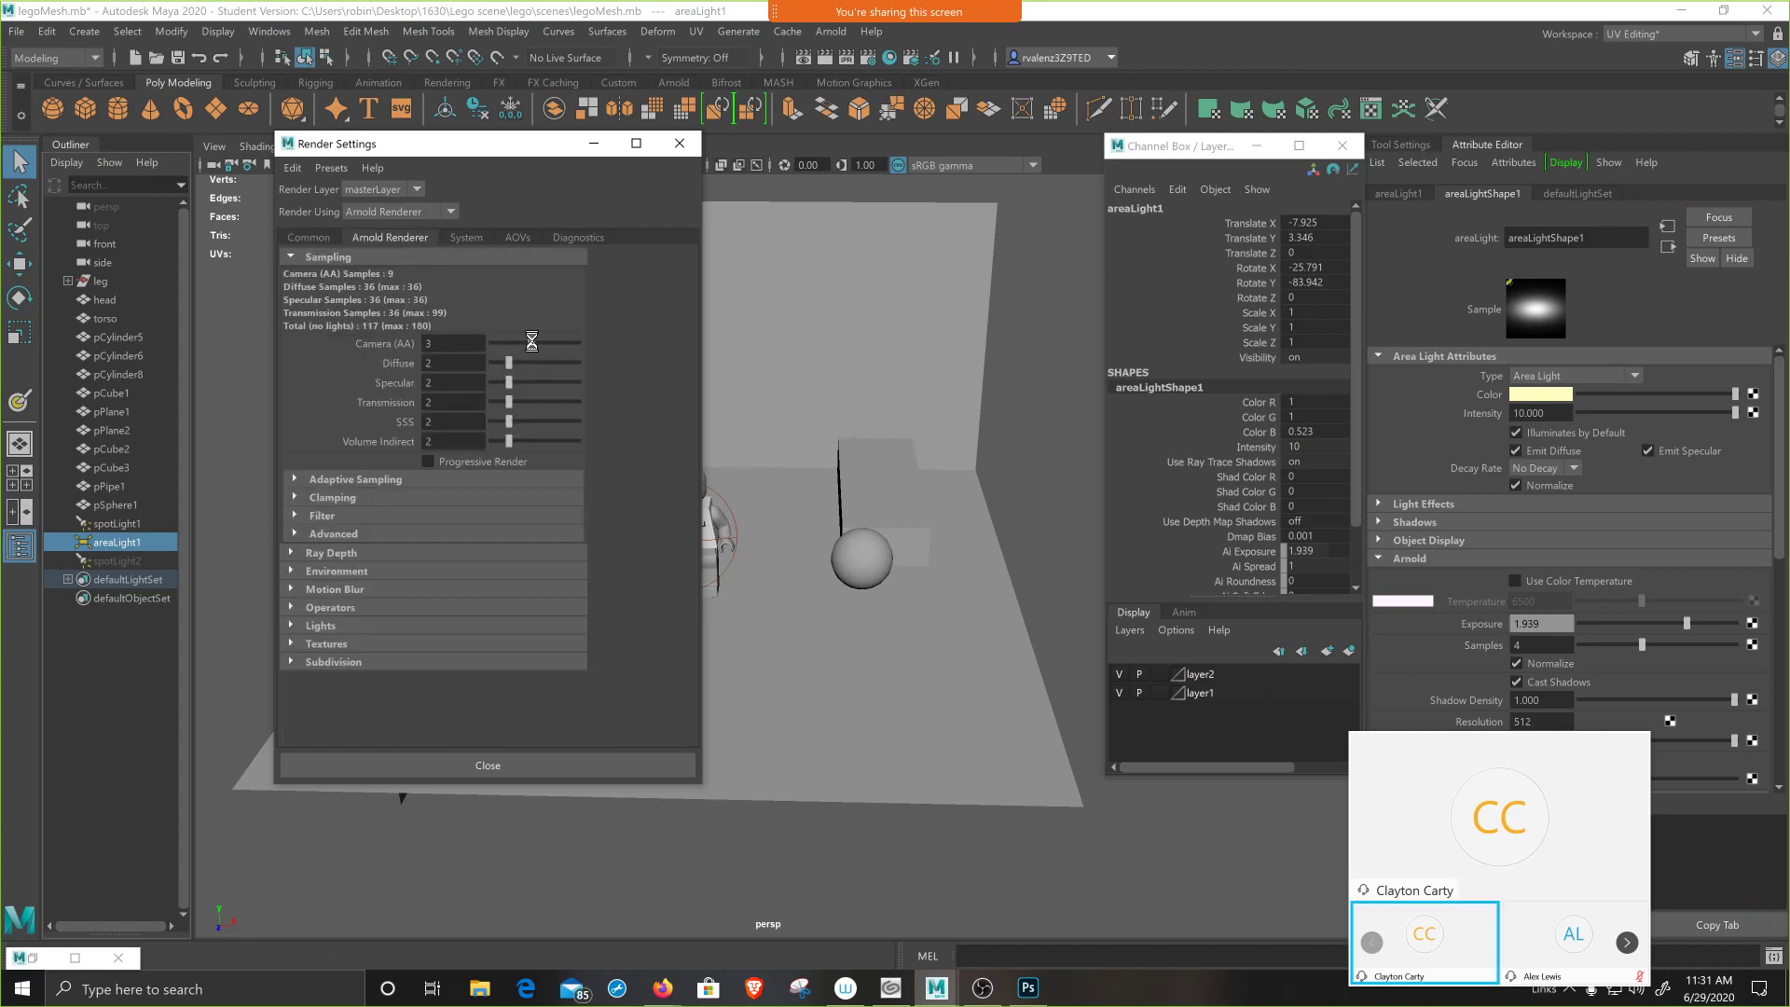
click(682, 144)
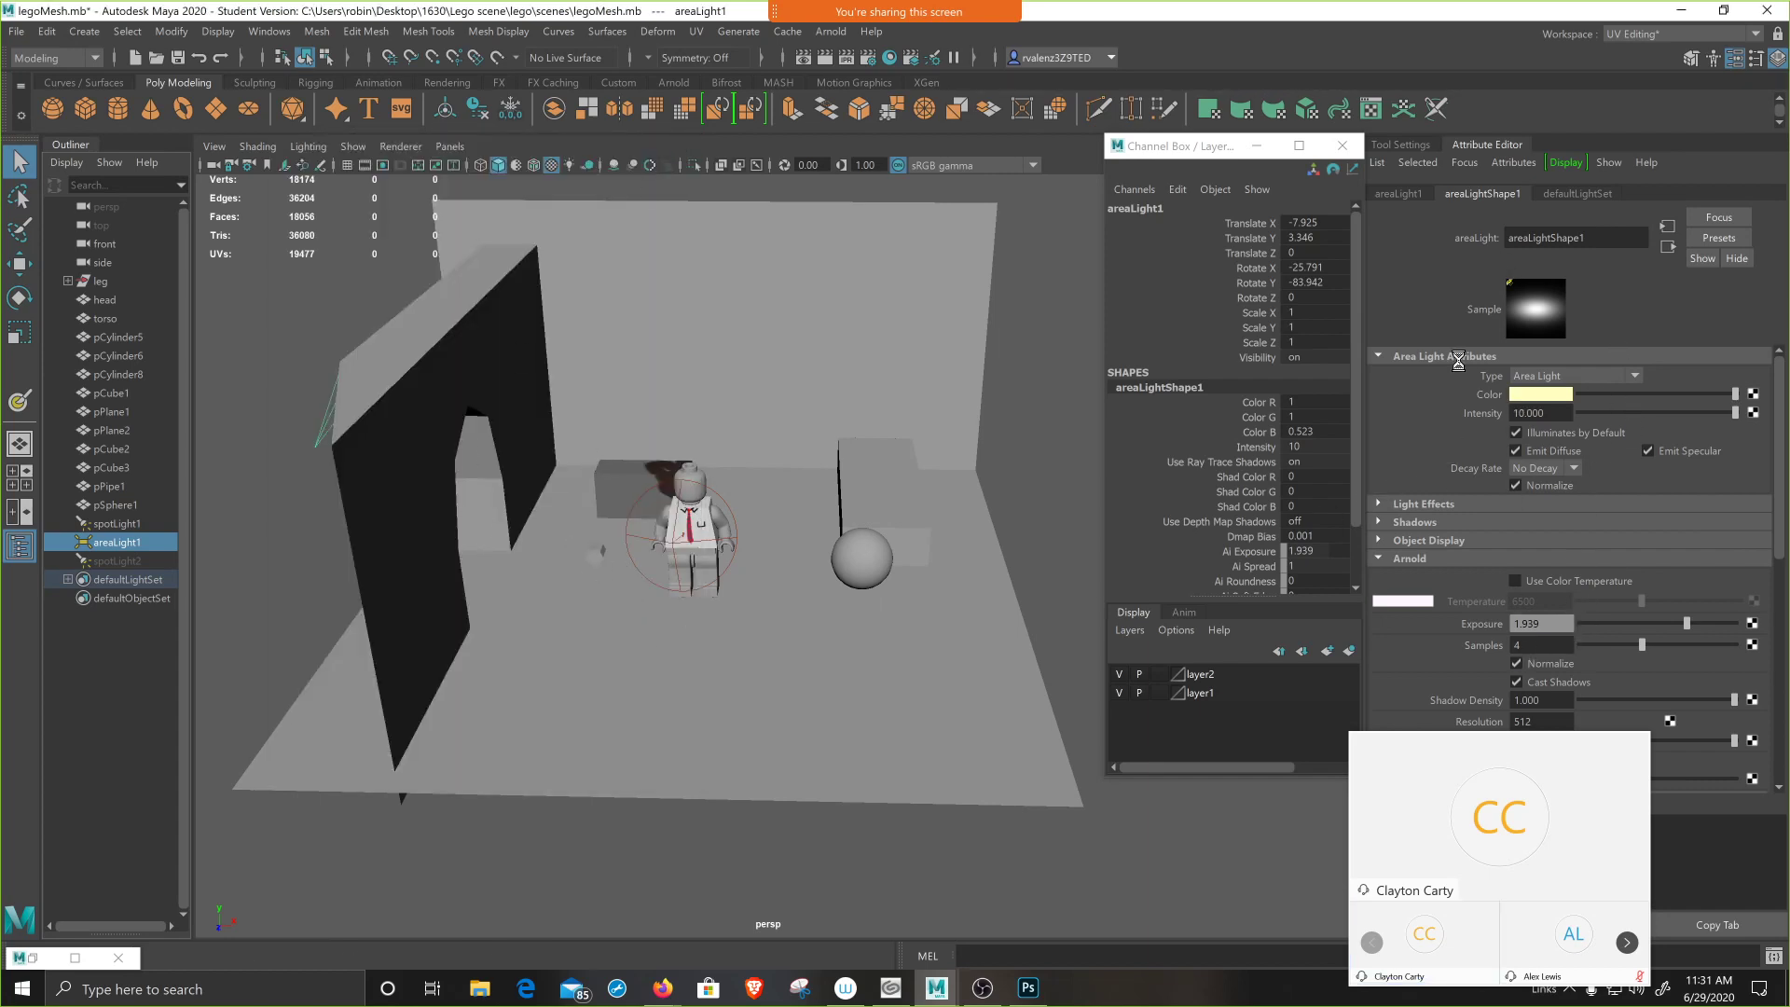
- Check the Visibility of the spot light beside the minifig and of the area light, and clear the selection
click(121, 524)
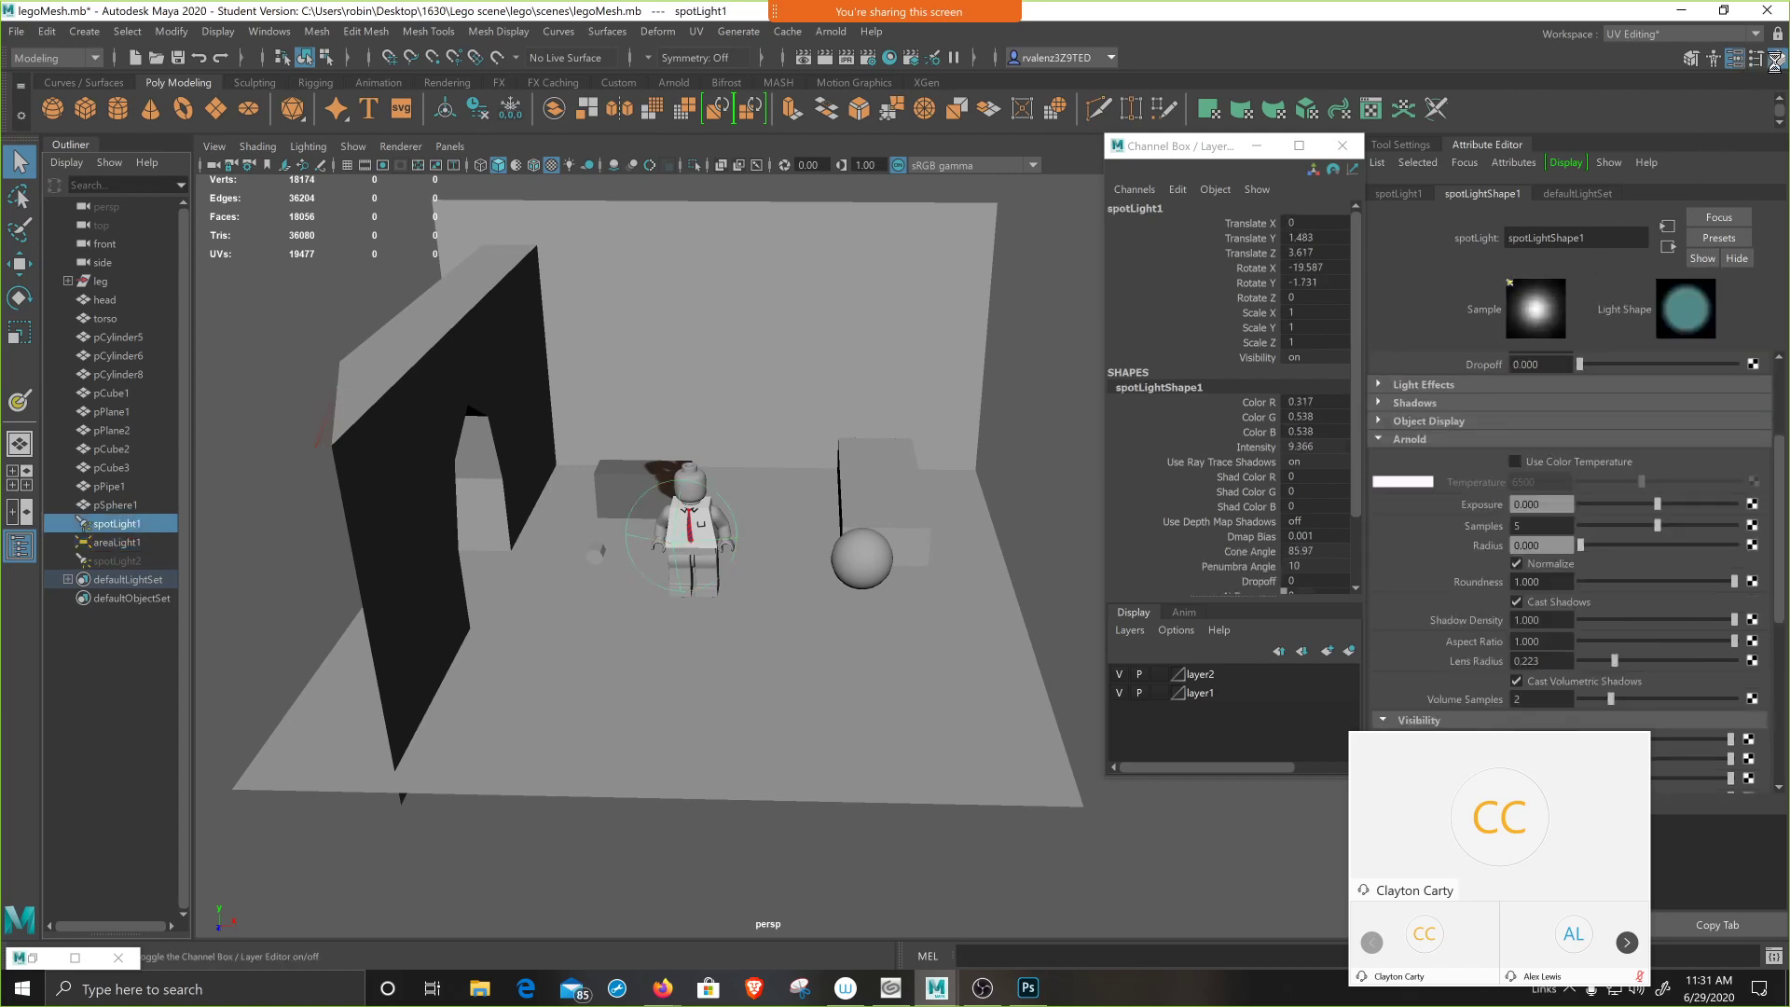
click(1326, 357)
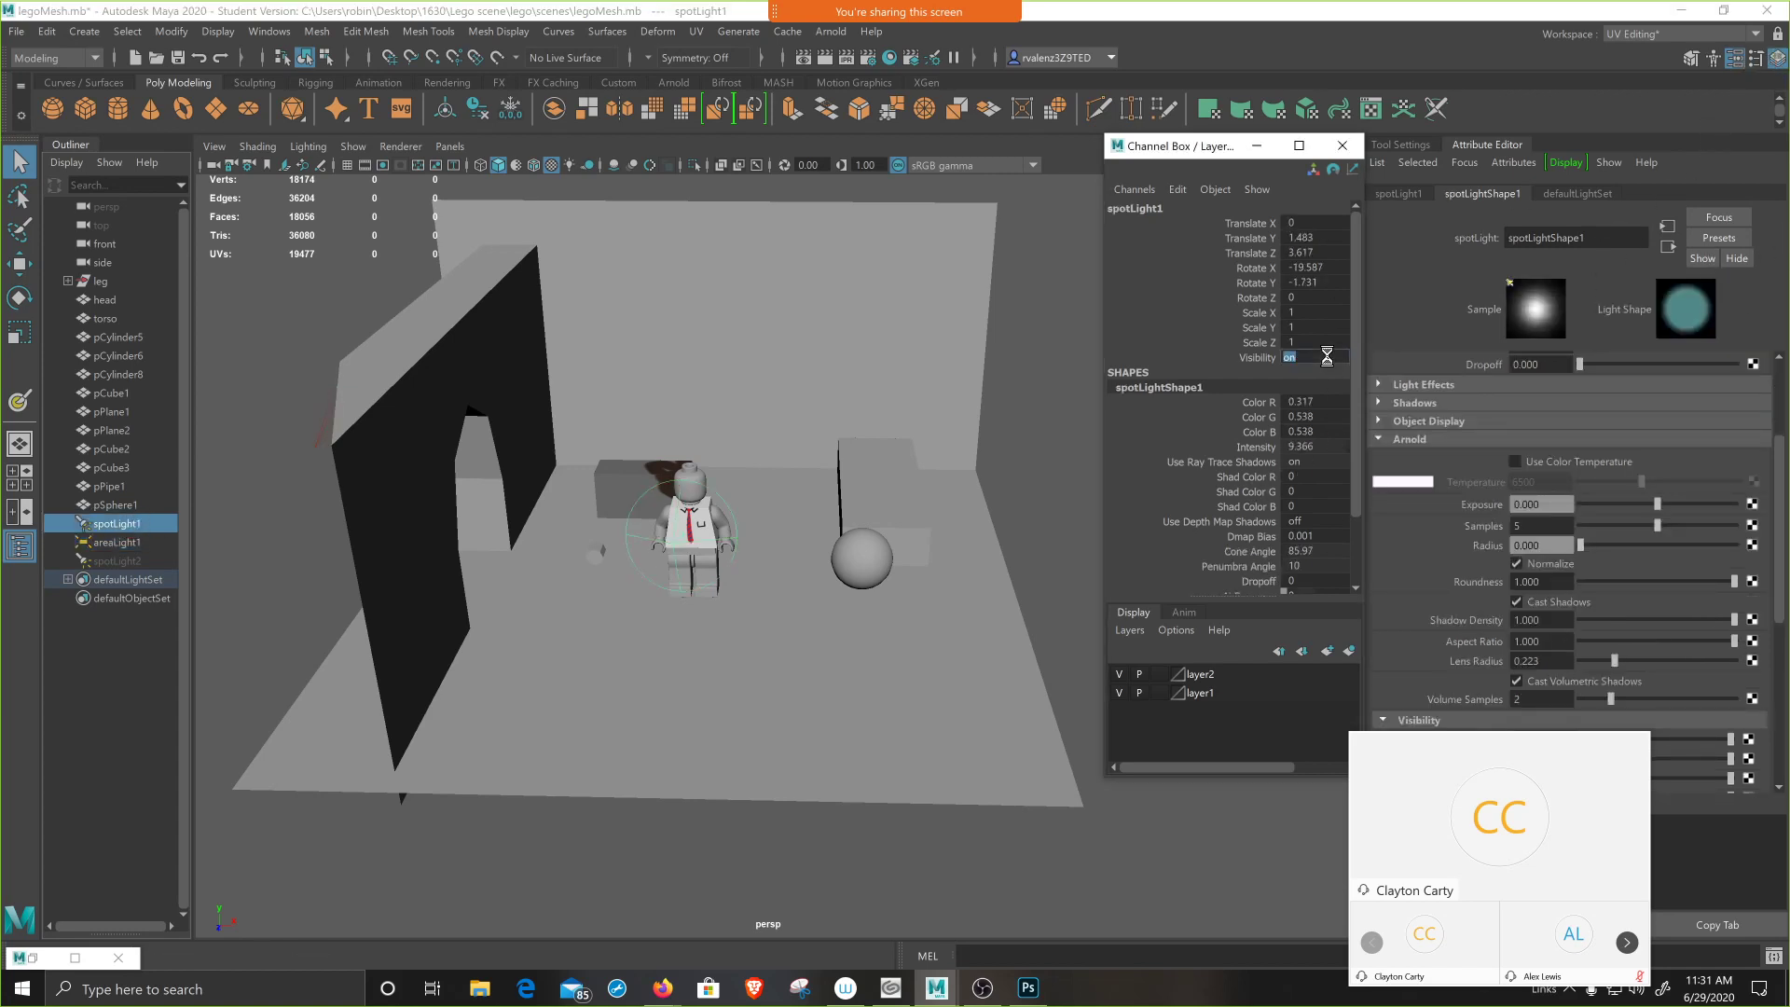
click(127, 543)
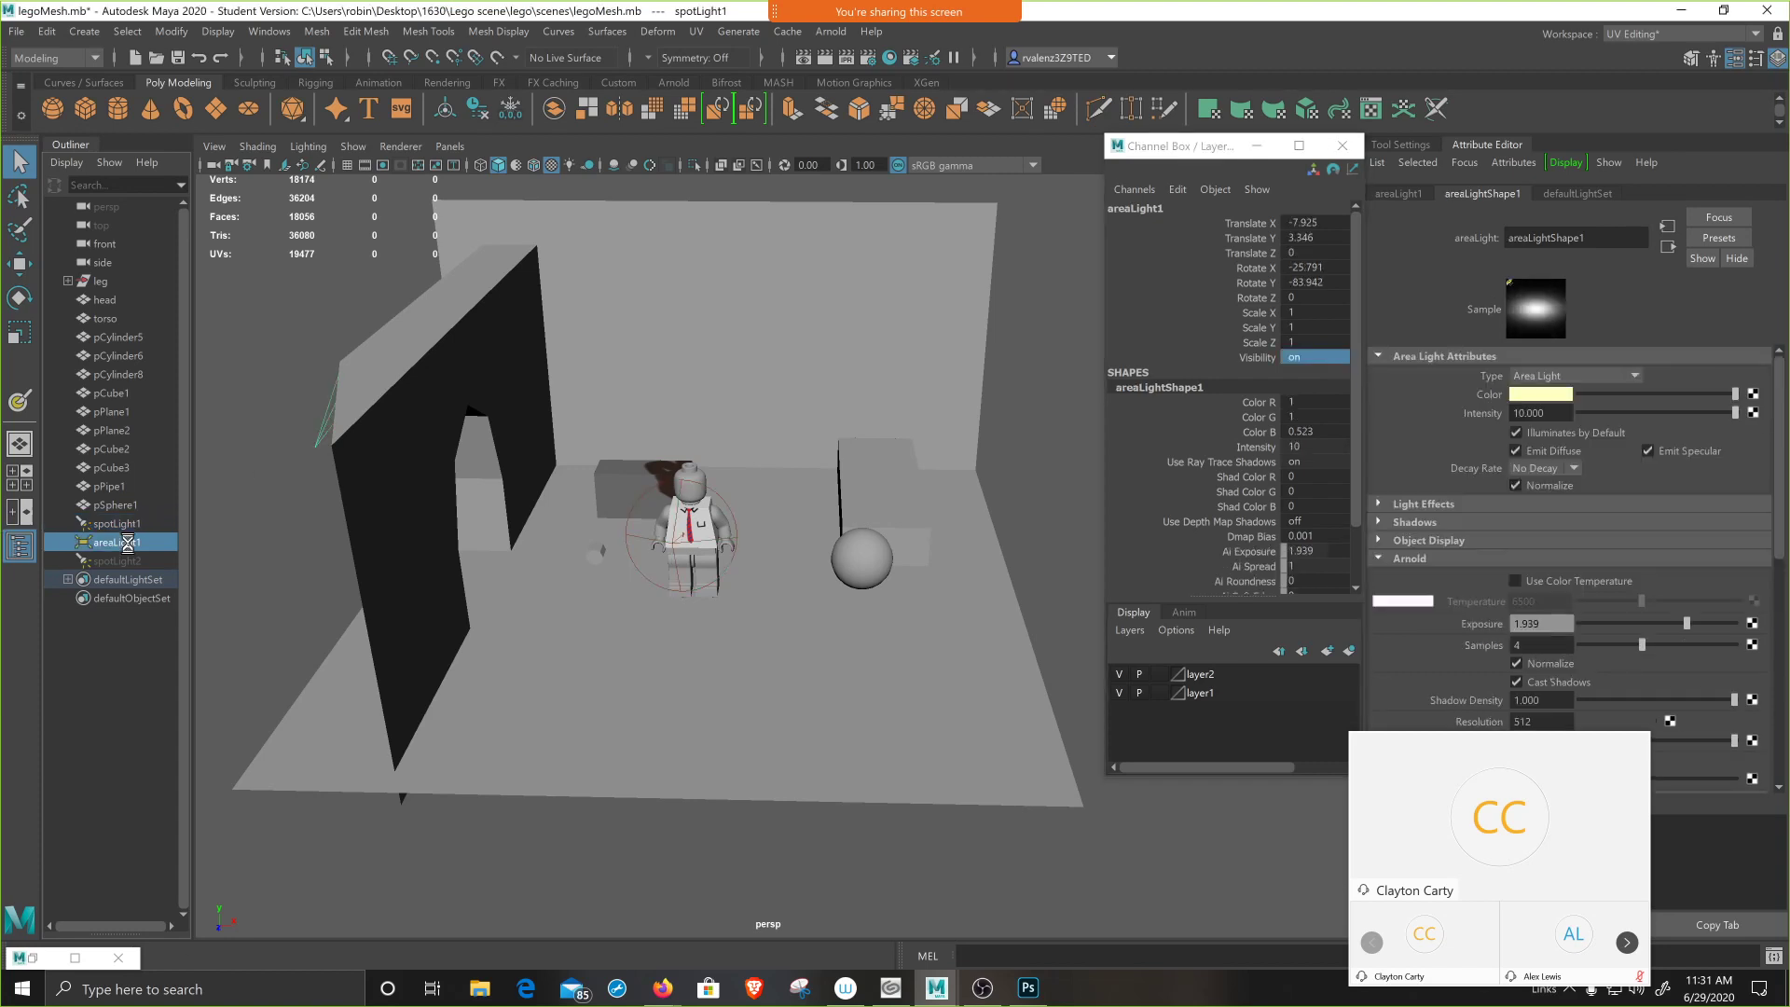
click(1310, 358)
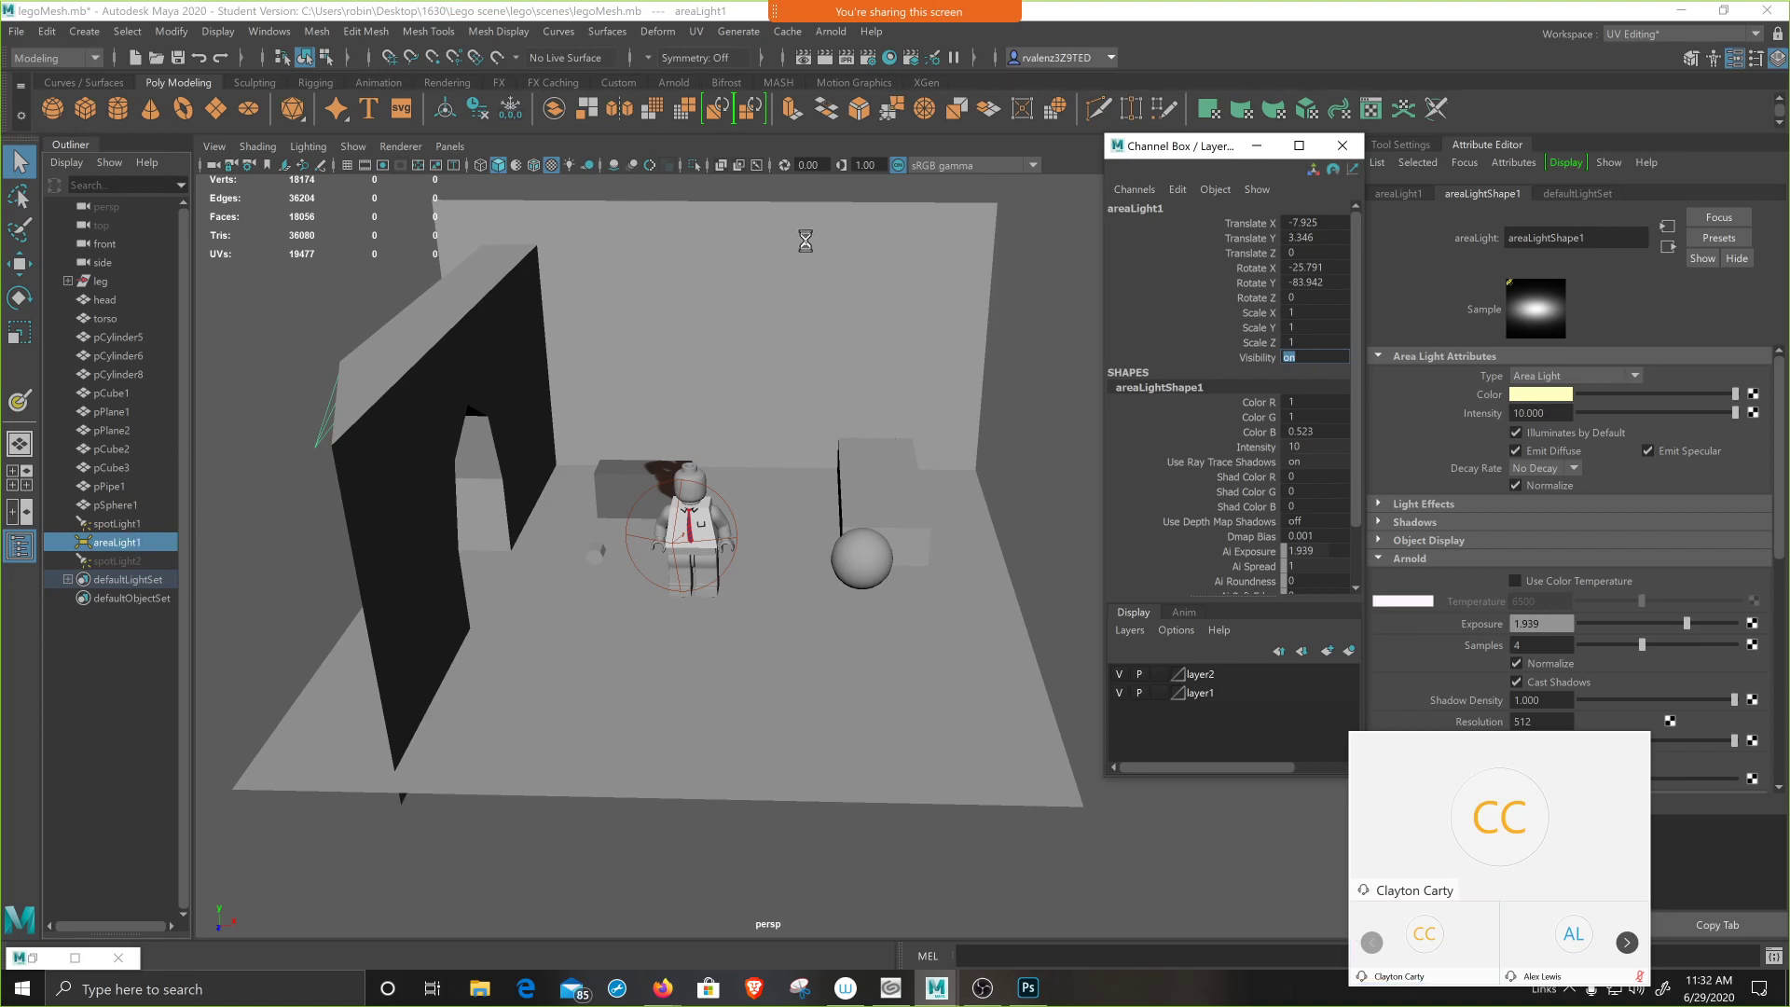
click(1023, 241)
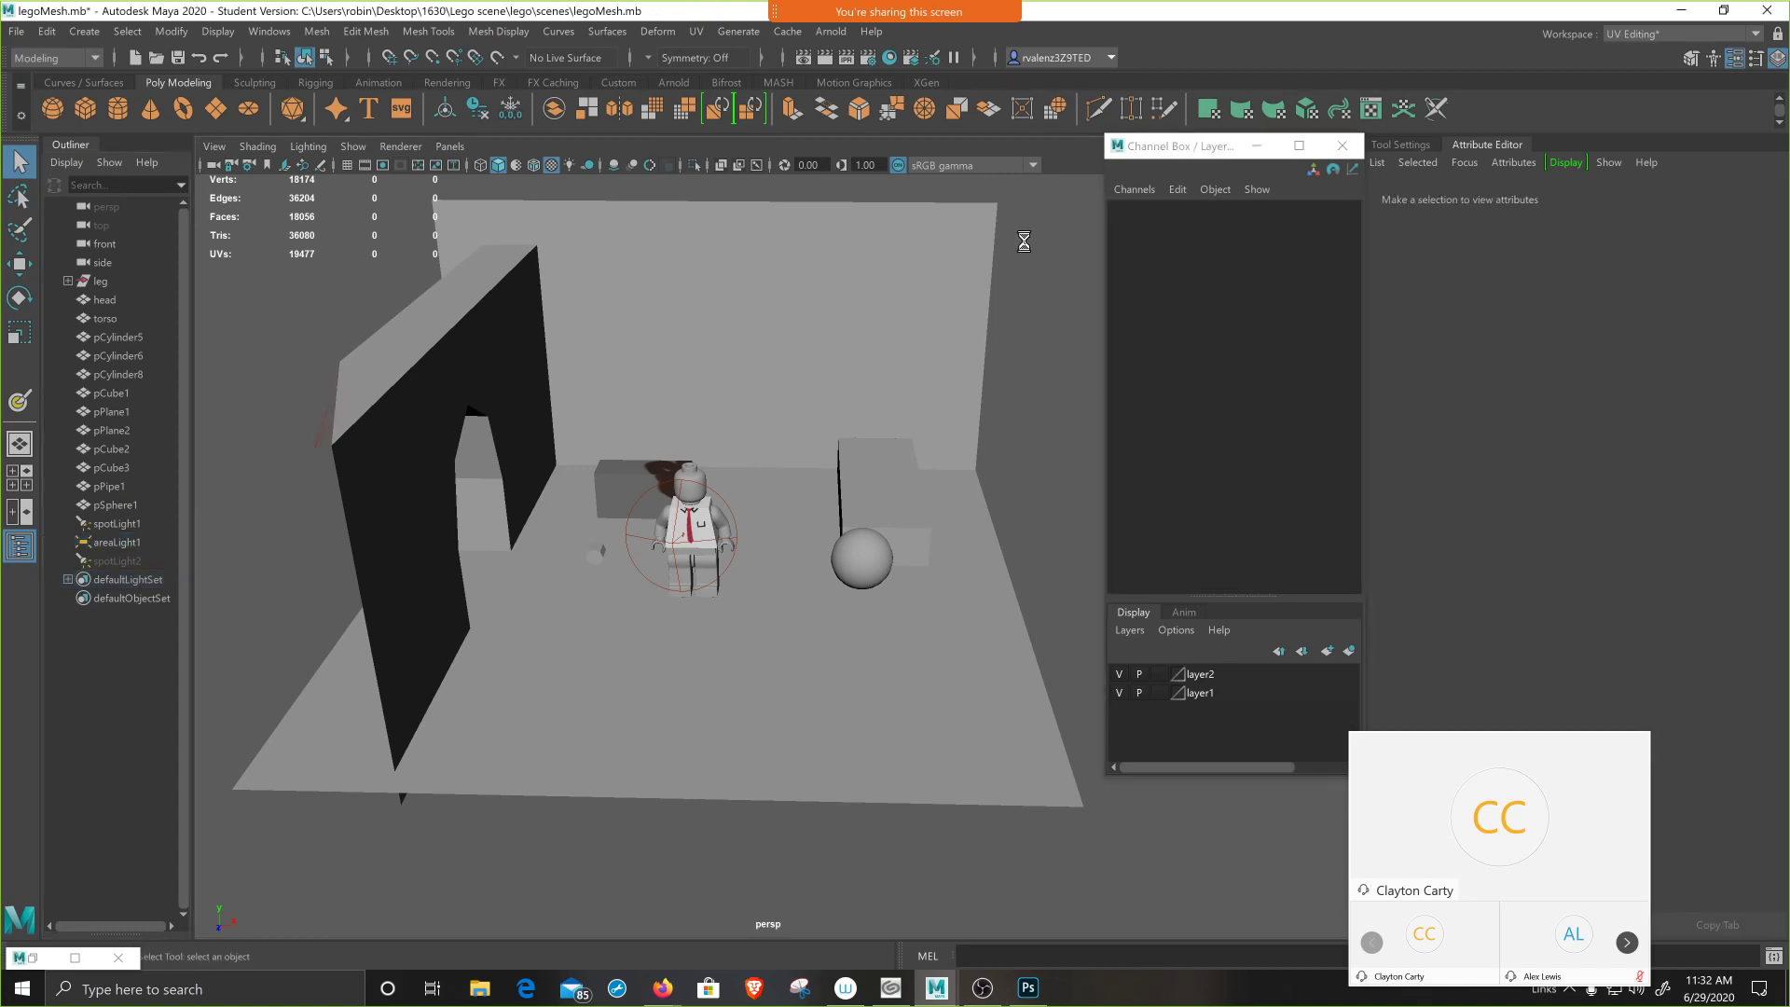
- Render the scene in the Arnold RenderView to inspect the lighting and noise, and close the render window
click(829, 31)
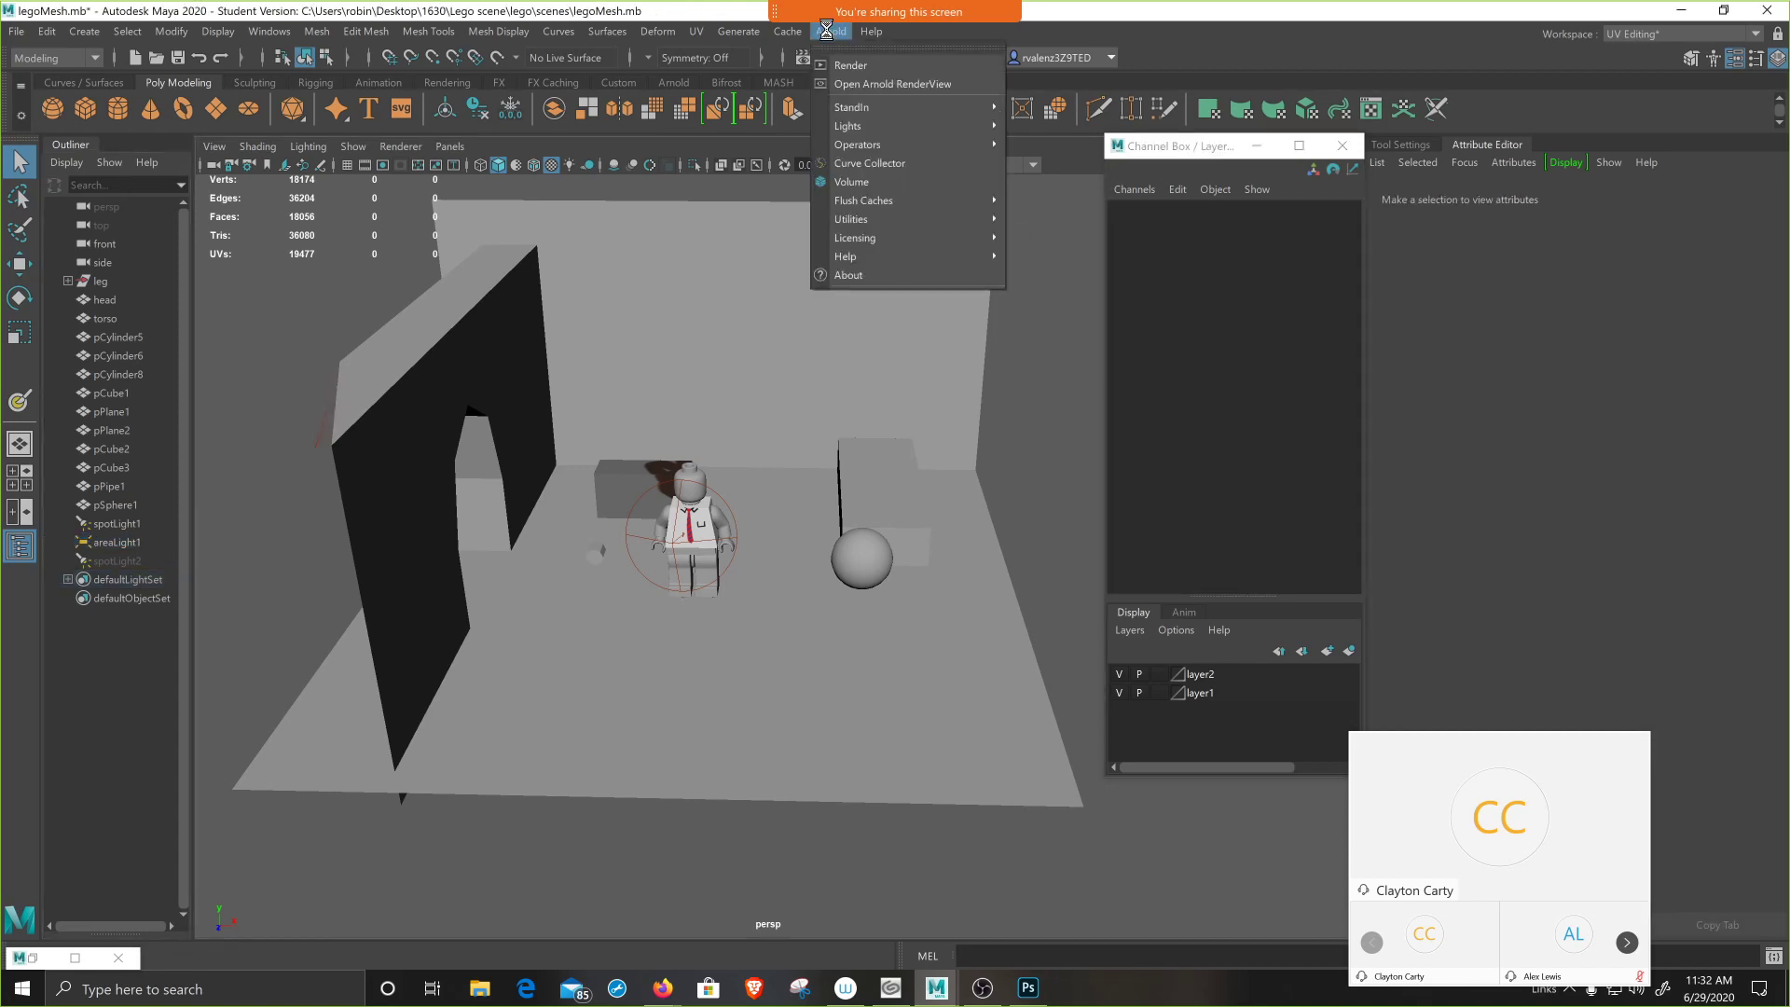
click(846, 83)
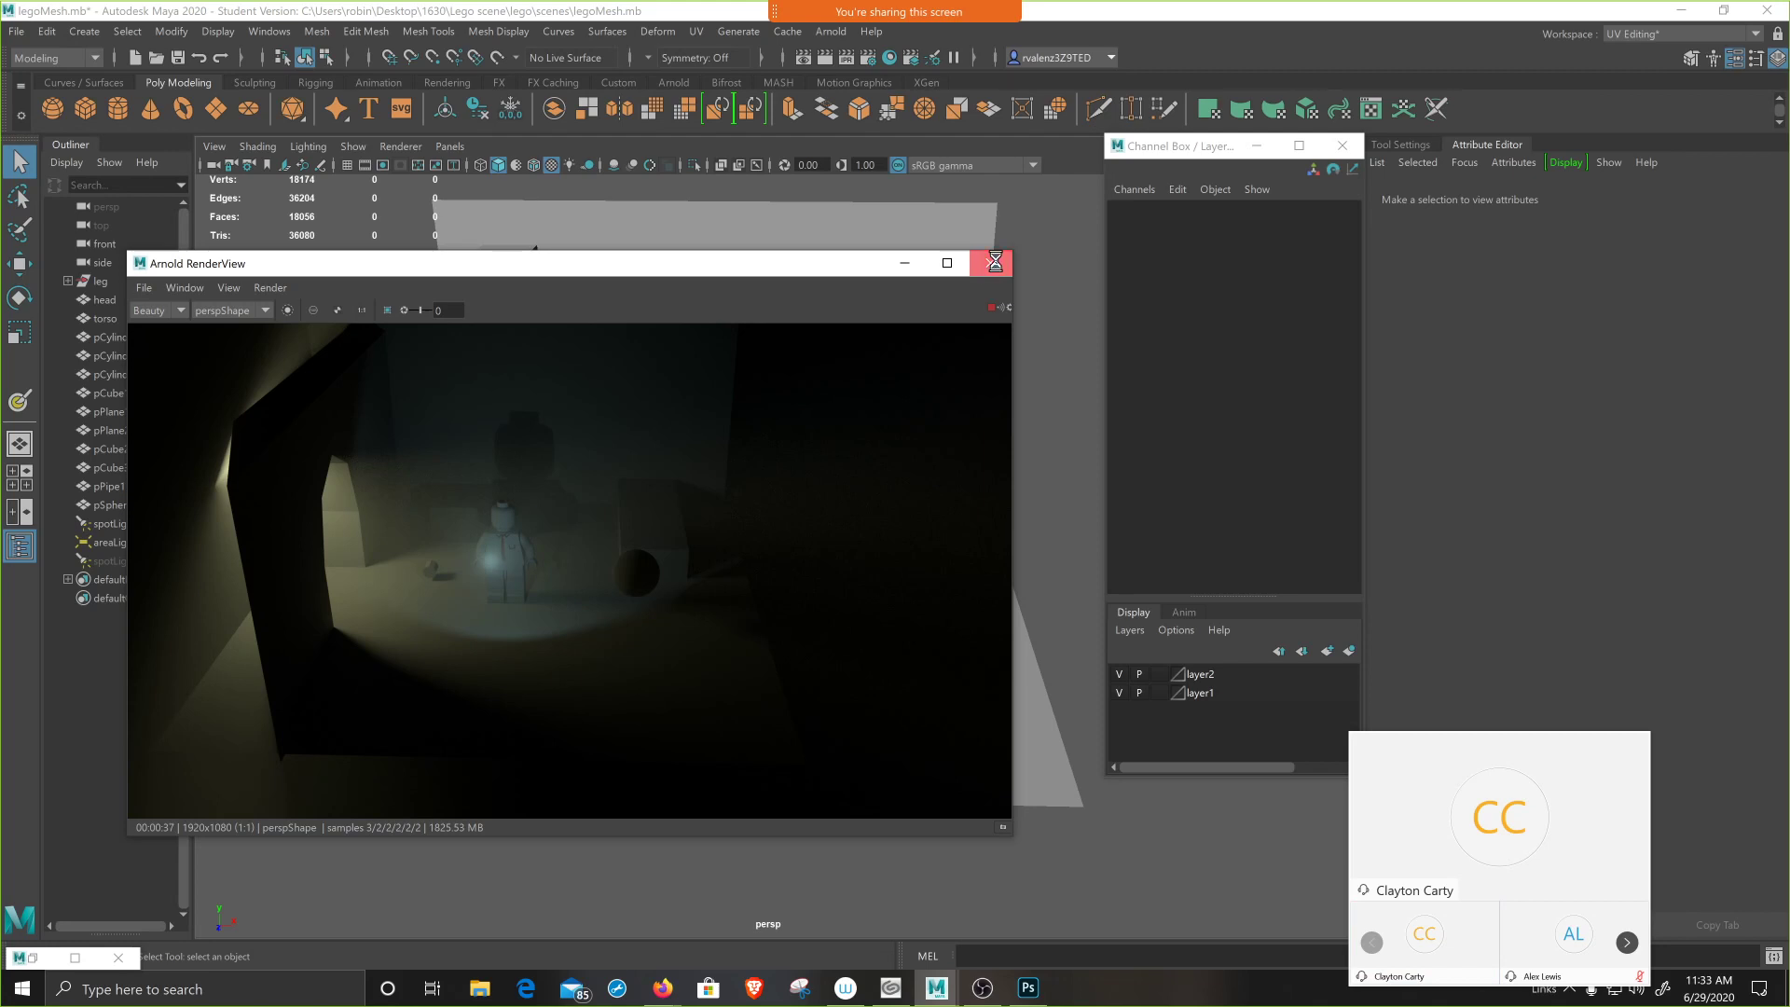
click(992, 266)
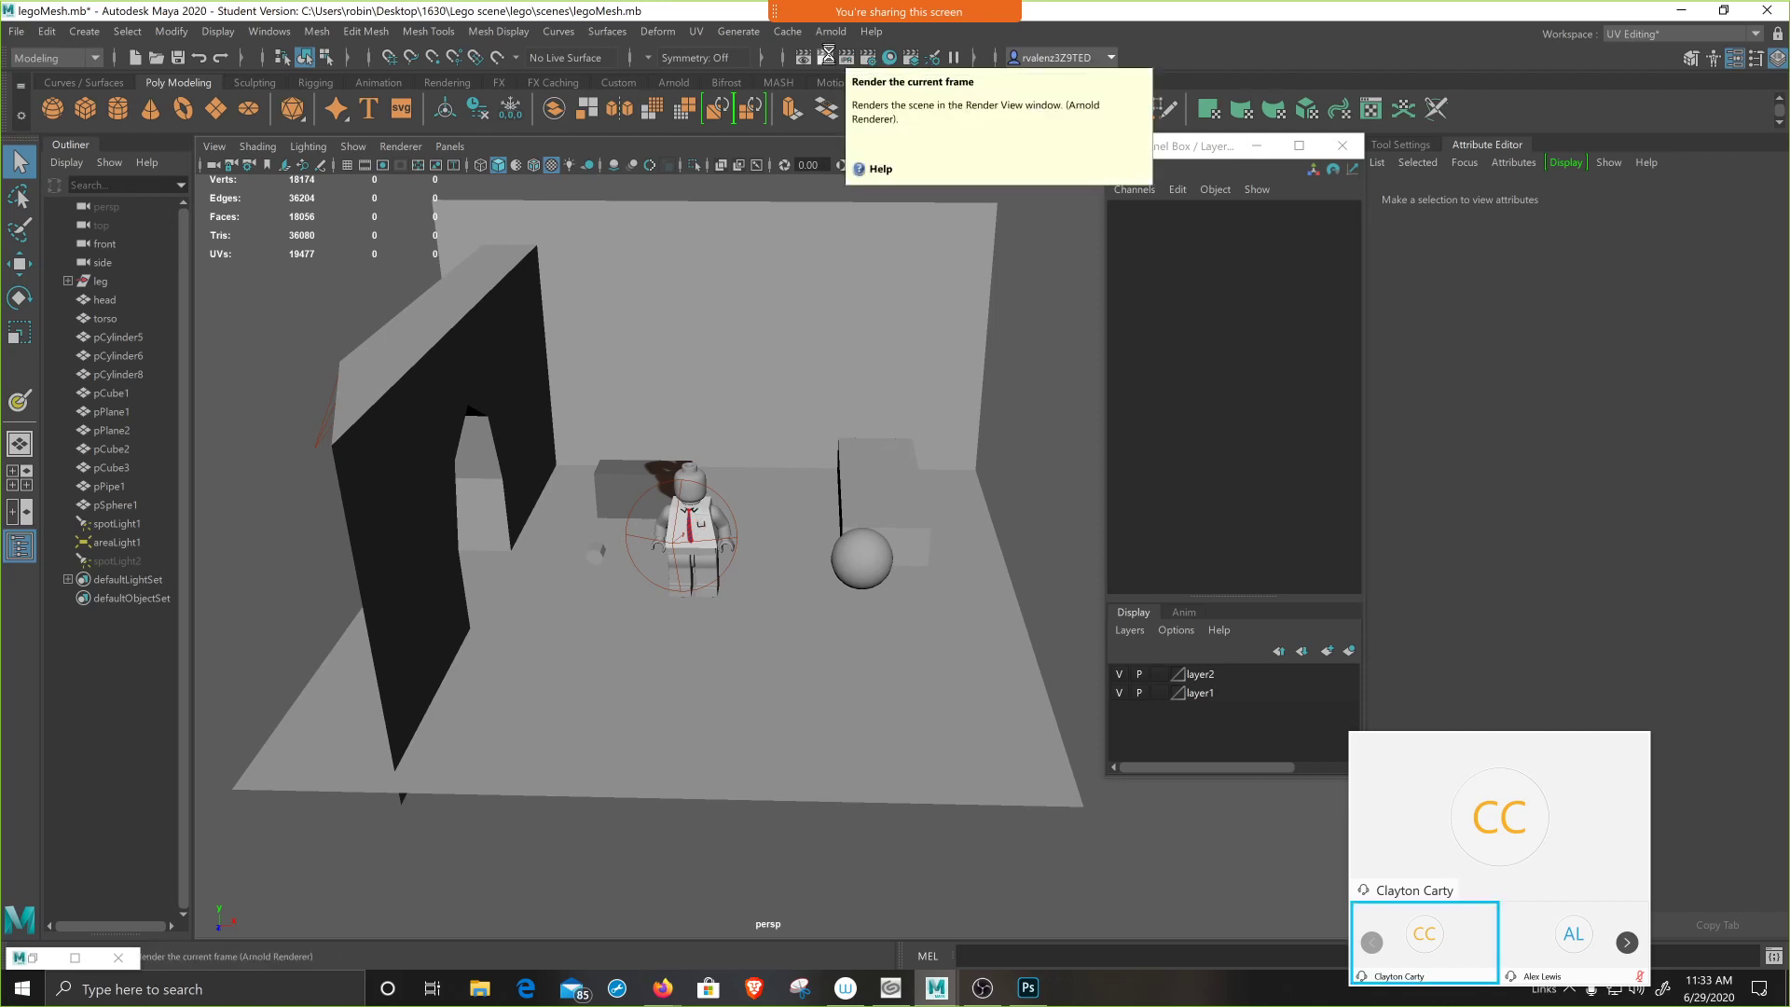
- Check the output path, renderable camera and image size in the common Render Settings, and look up the Set Project command
click(870, 58)
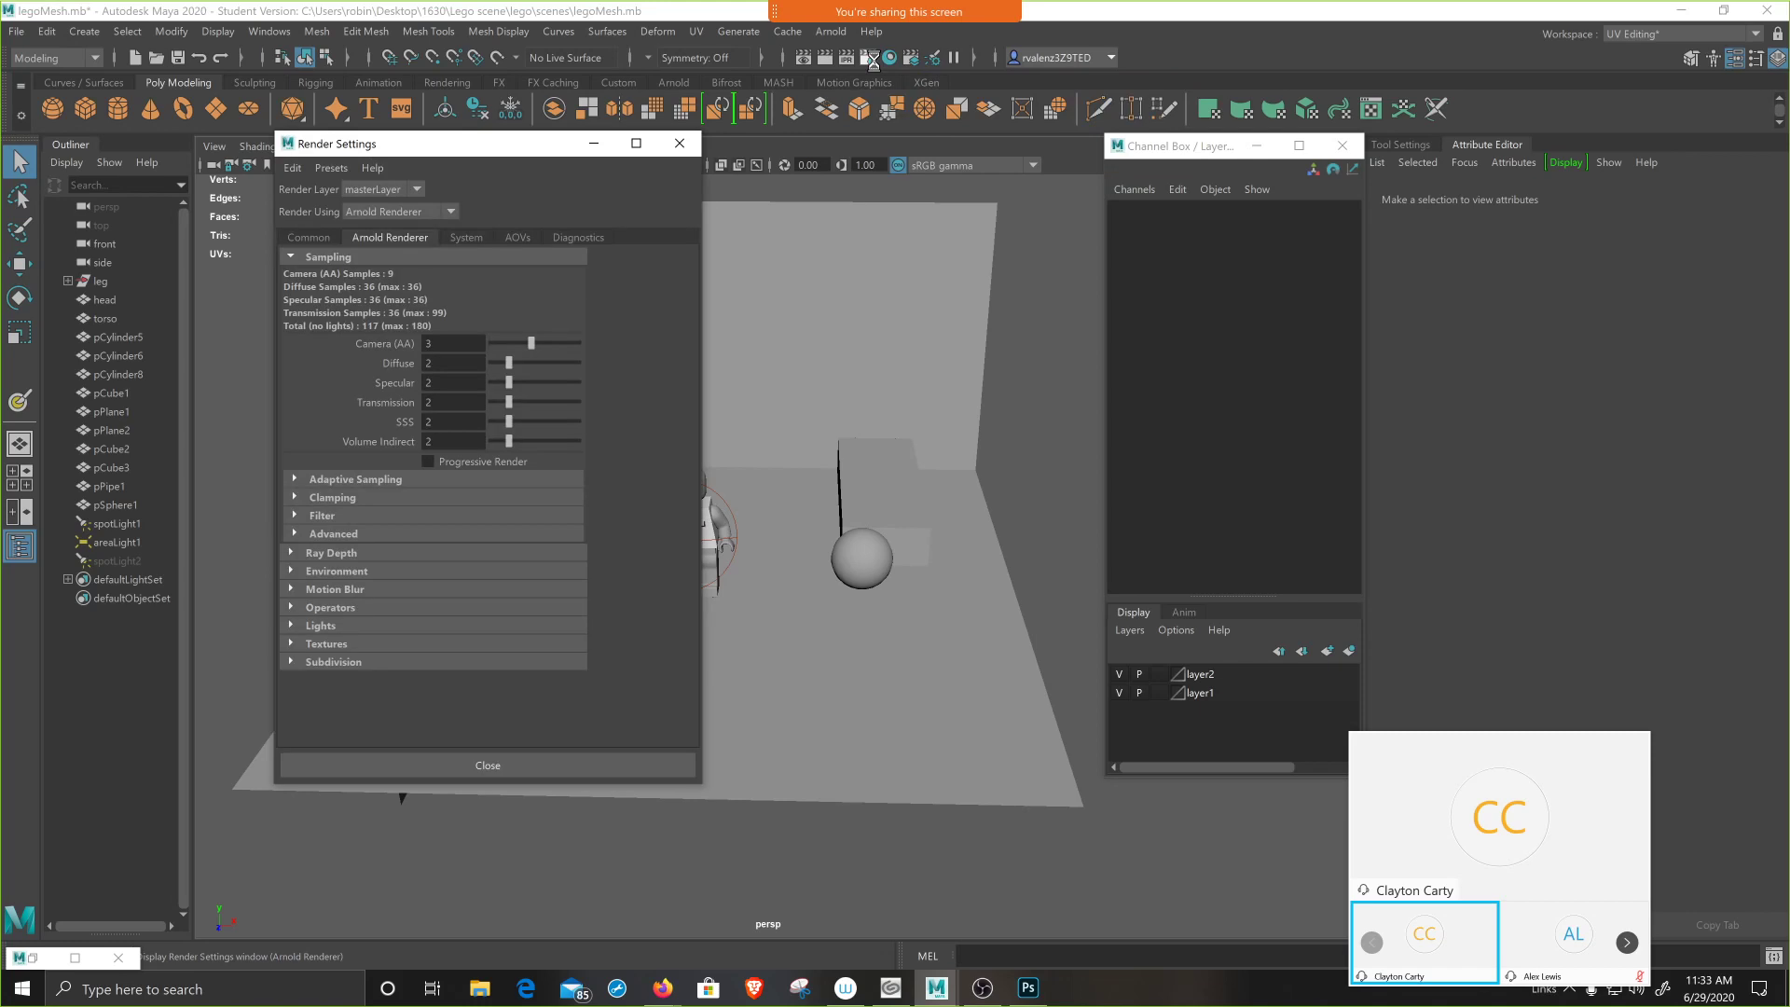
click(312, 236)
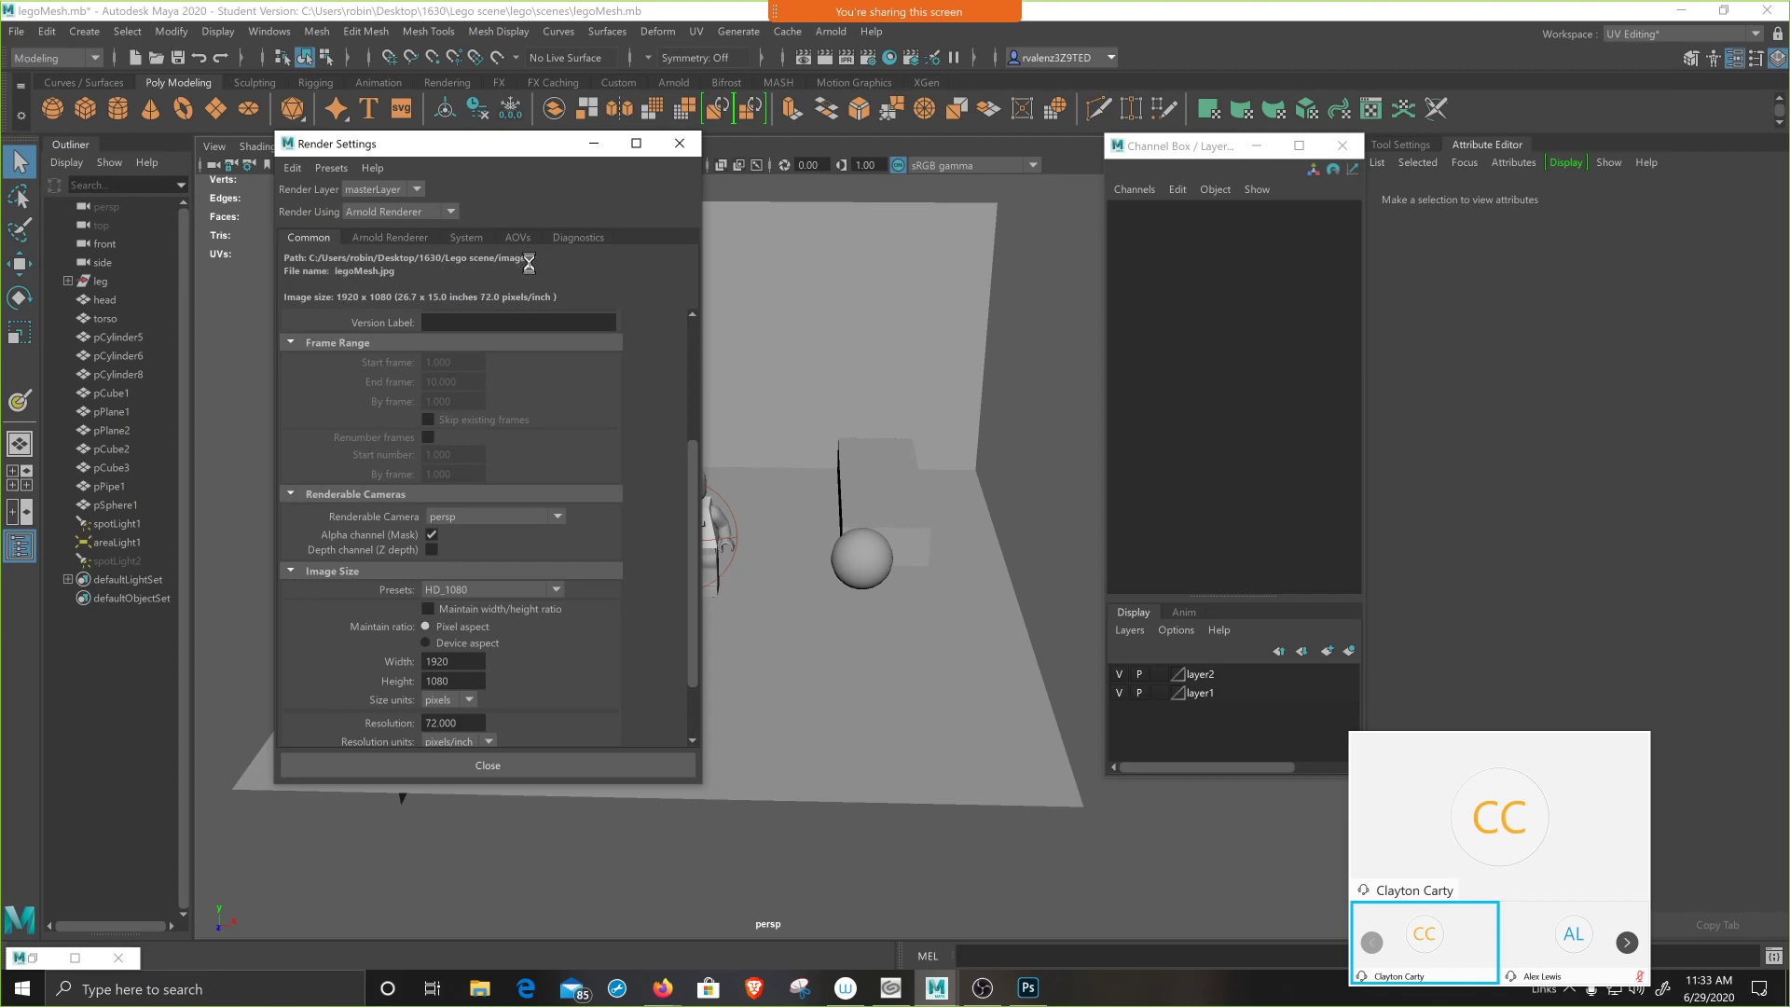
click(20, 34)
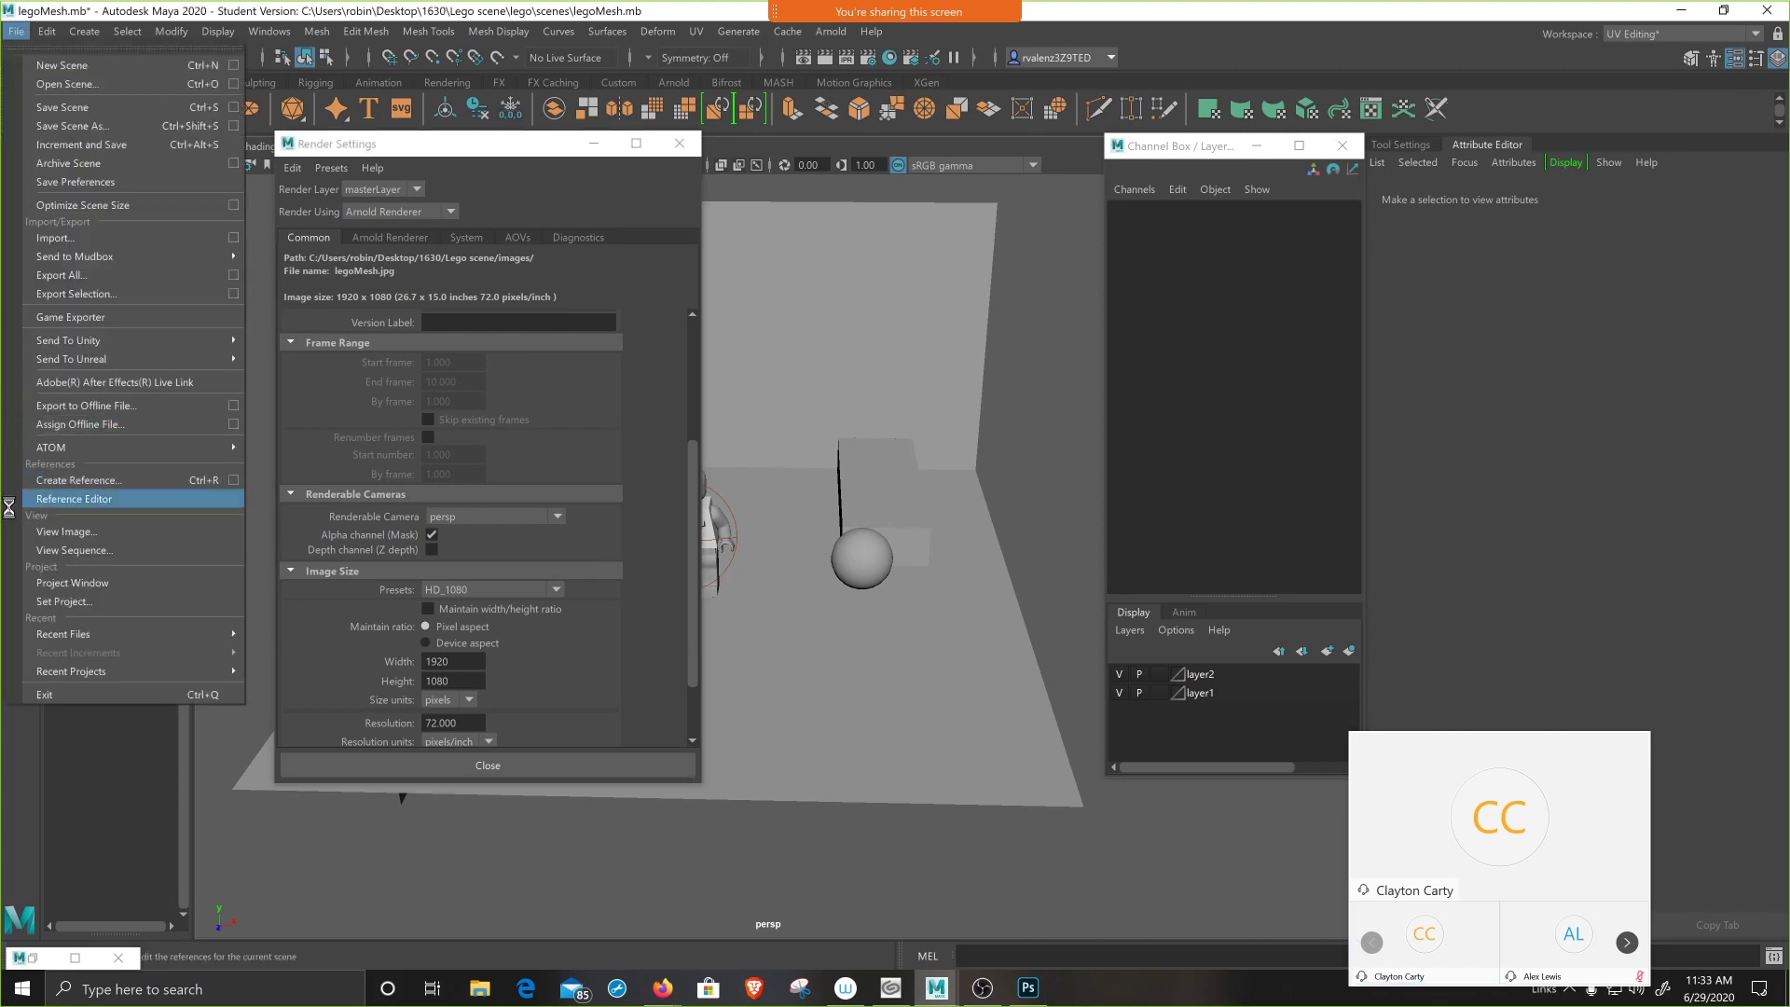
click(41, 604)
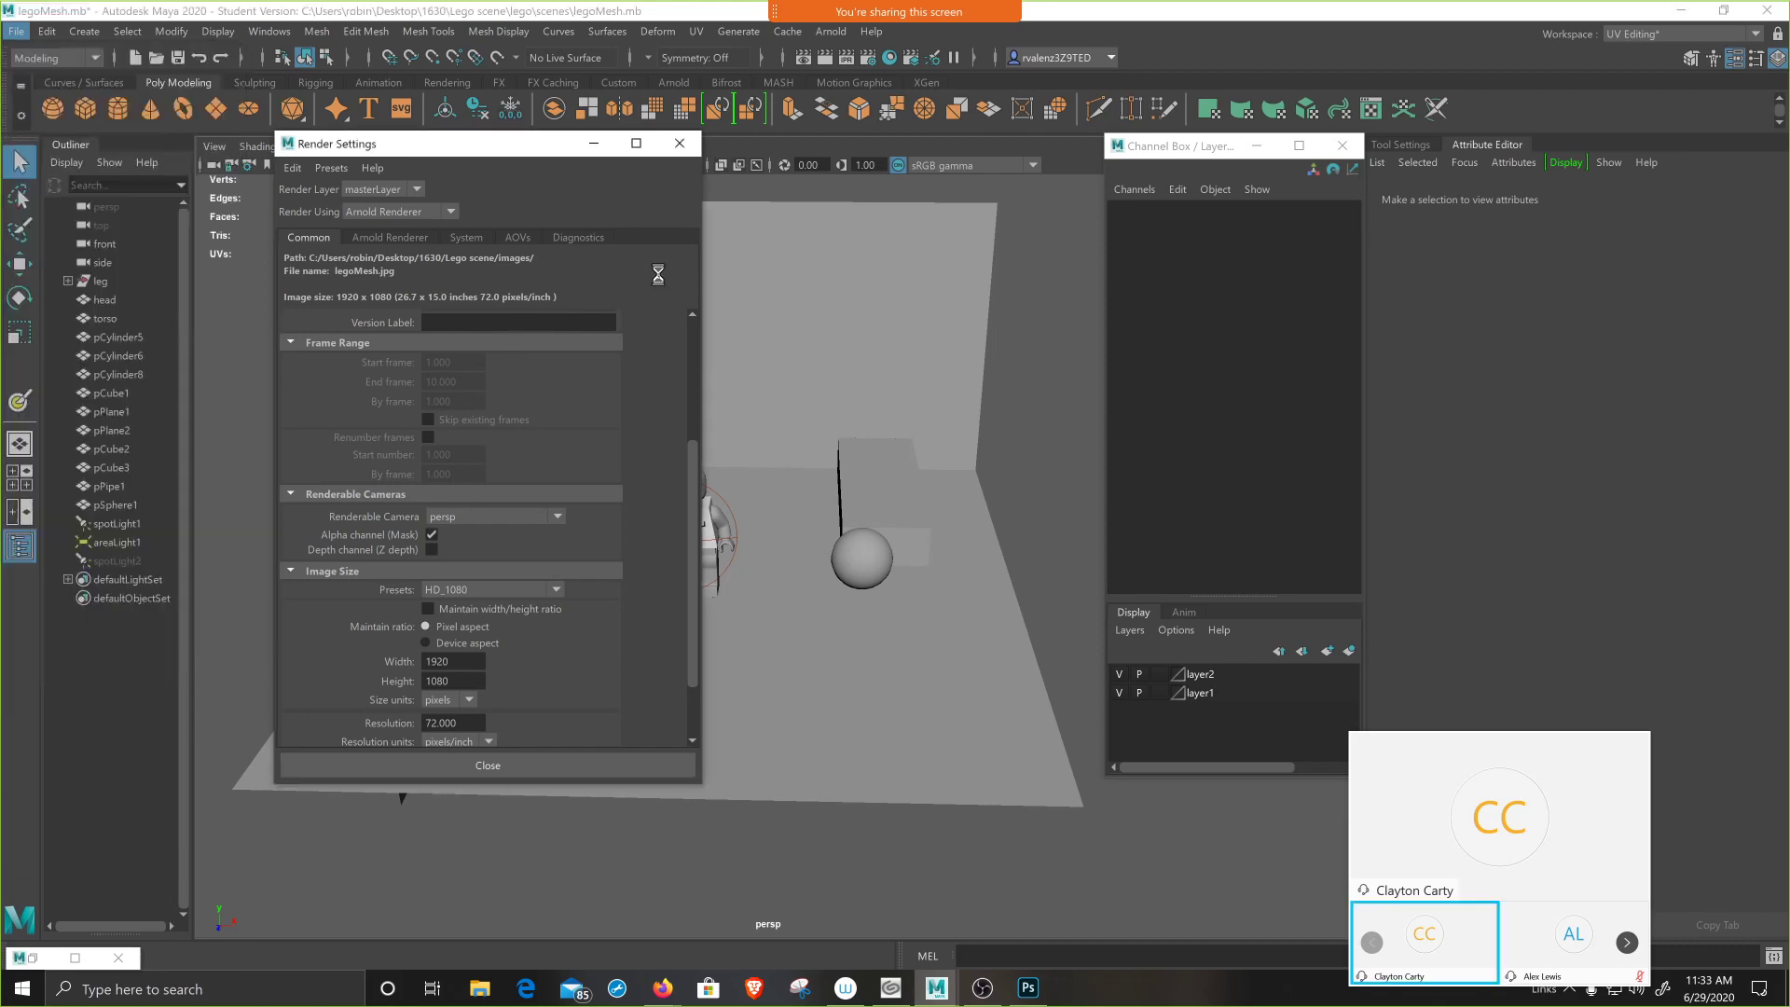
scroll(478, 488, down, 2)
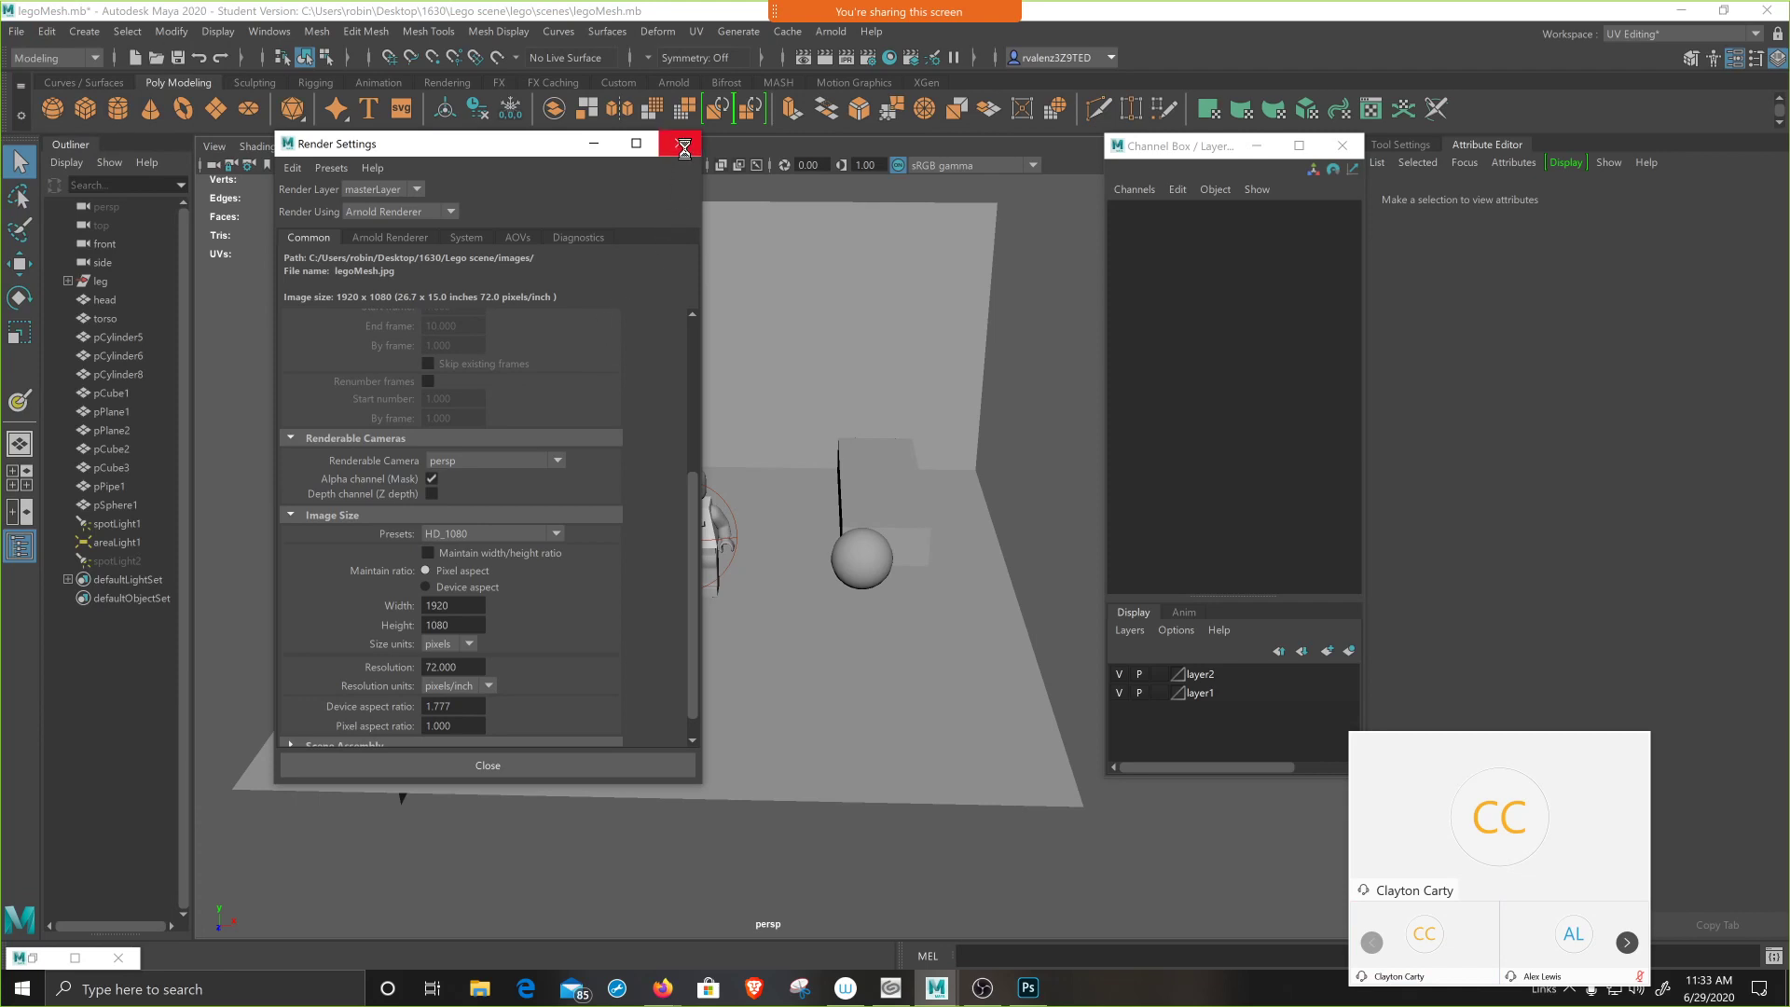
- Show the 1920 x 1080 resolution gate in the perspective view and frame the minifig, doorway and sphere more closely inside it
drag(553, 142, 309, 351)
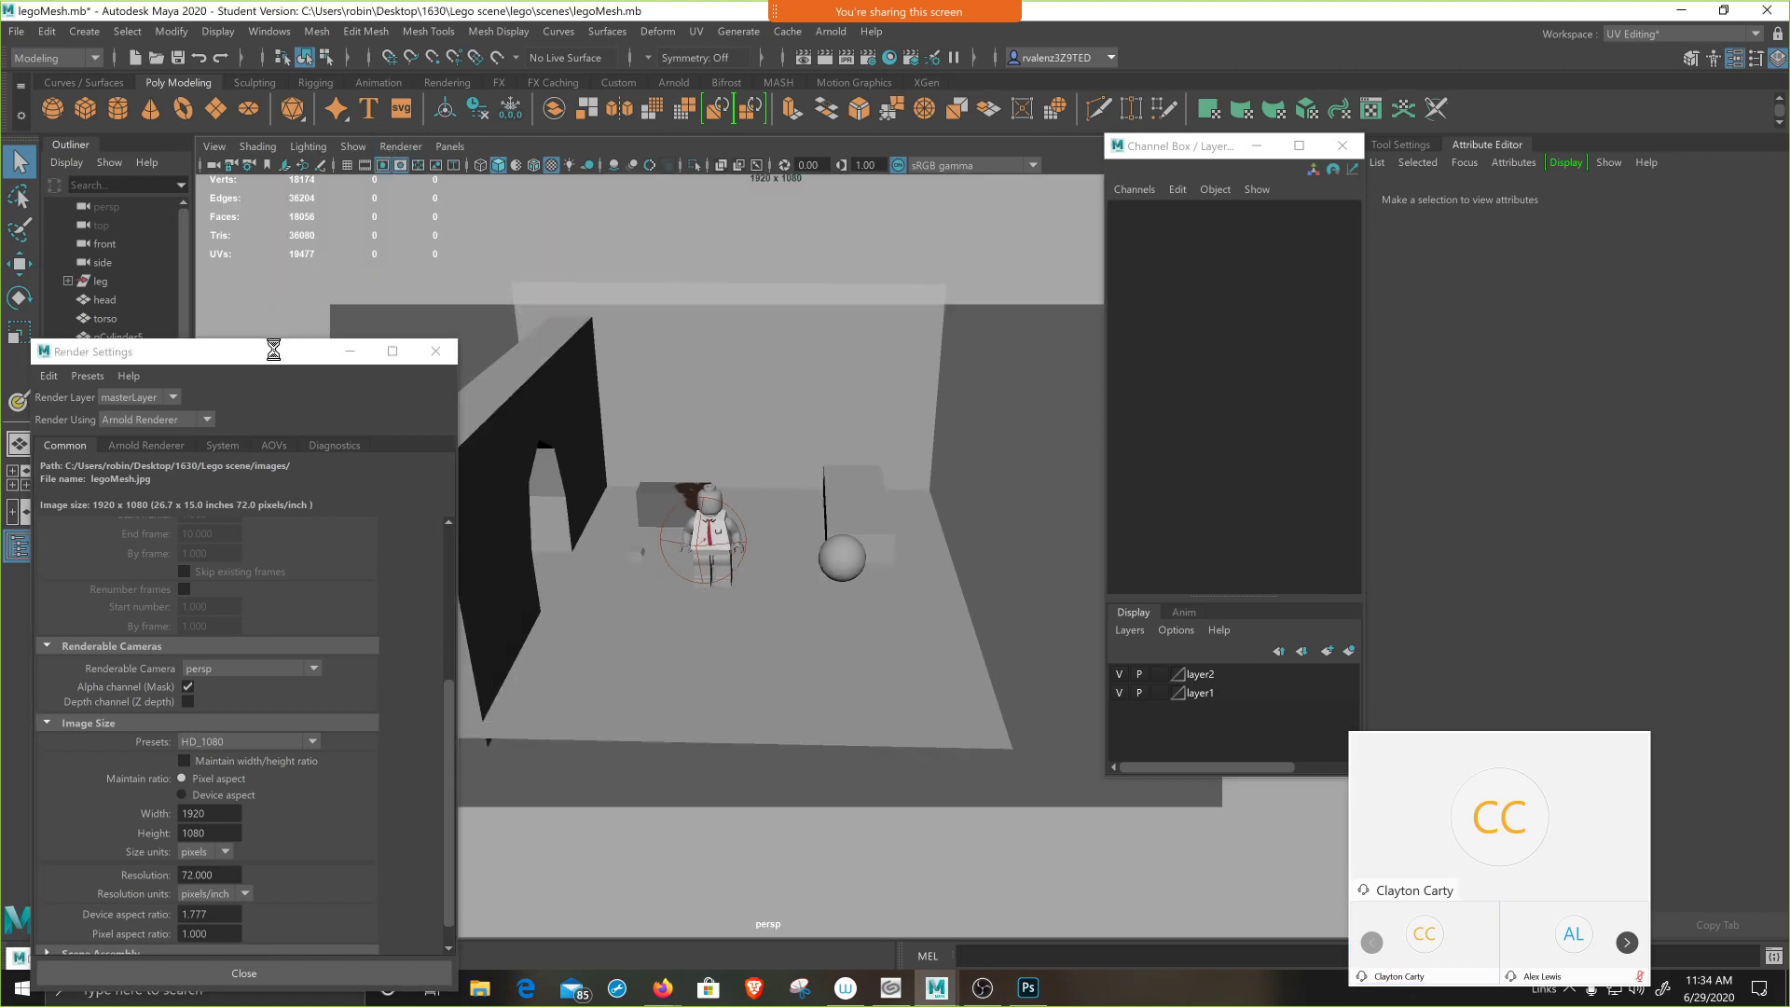
drag(281, 345, 1396, 438)
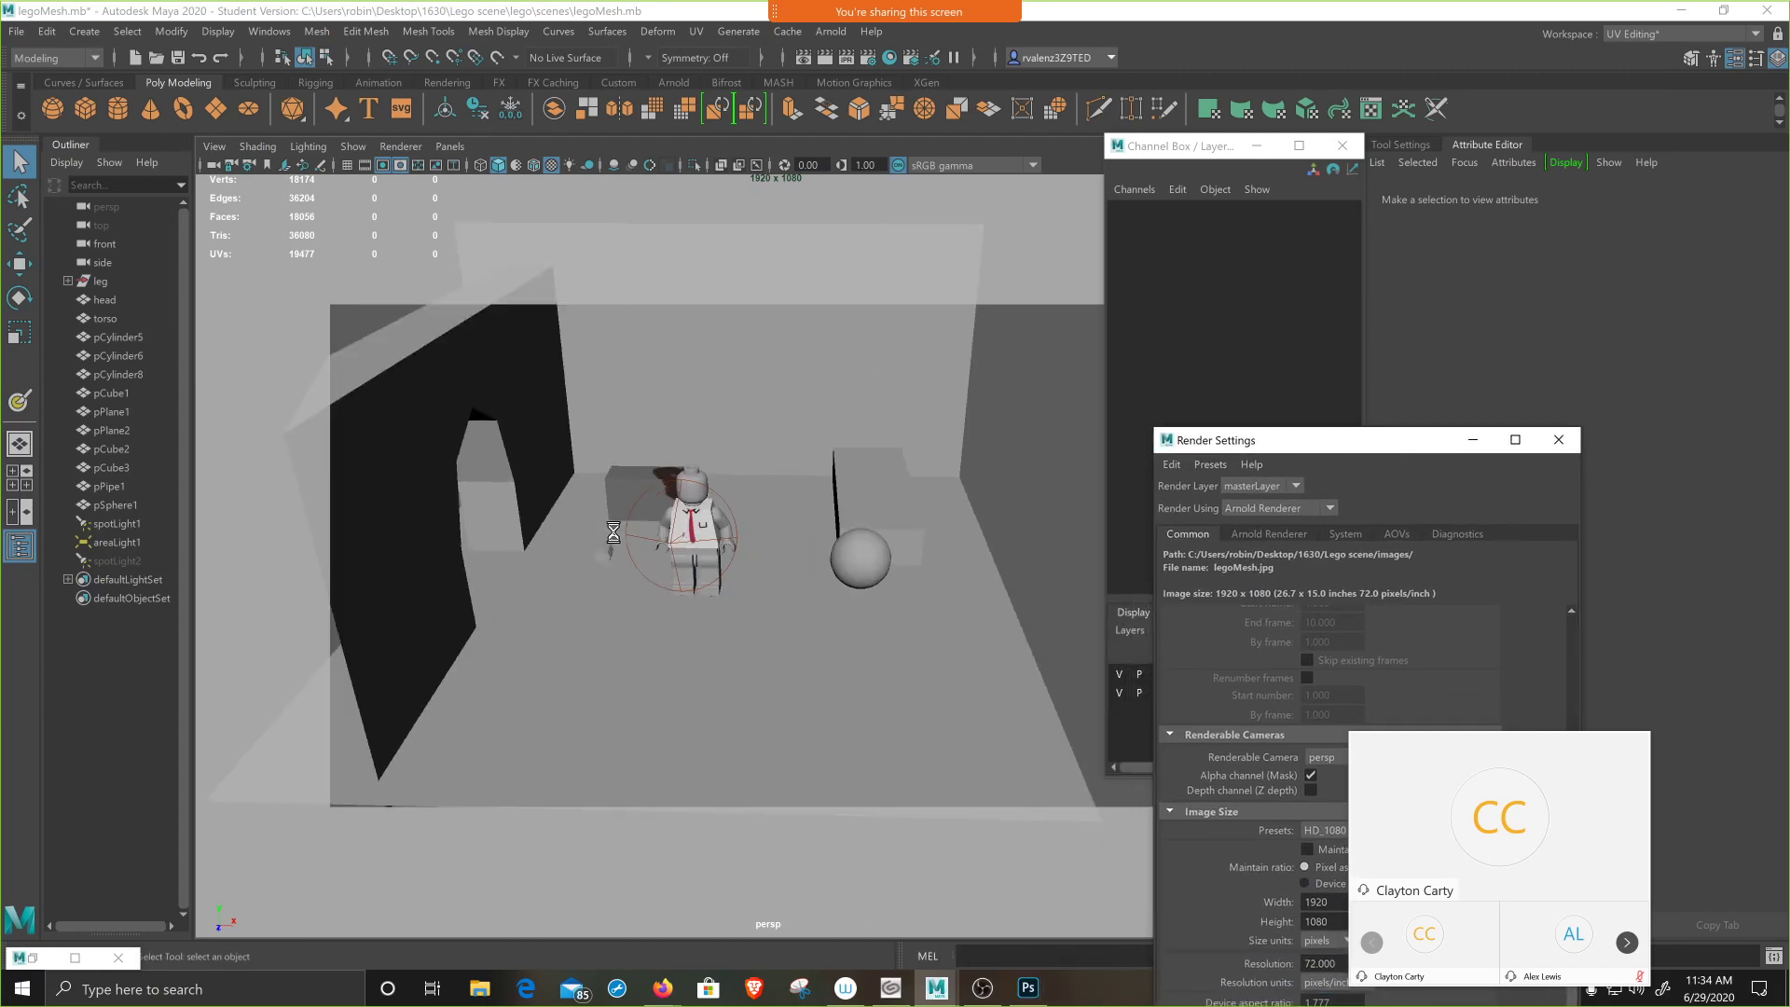
alt+drag(631, 493, 740, 507)
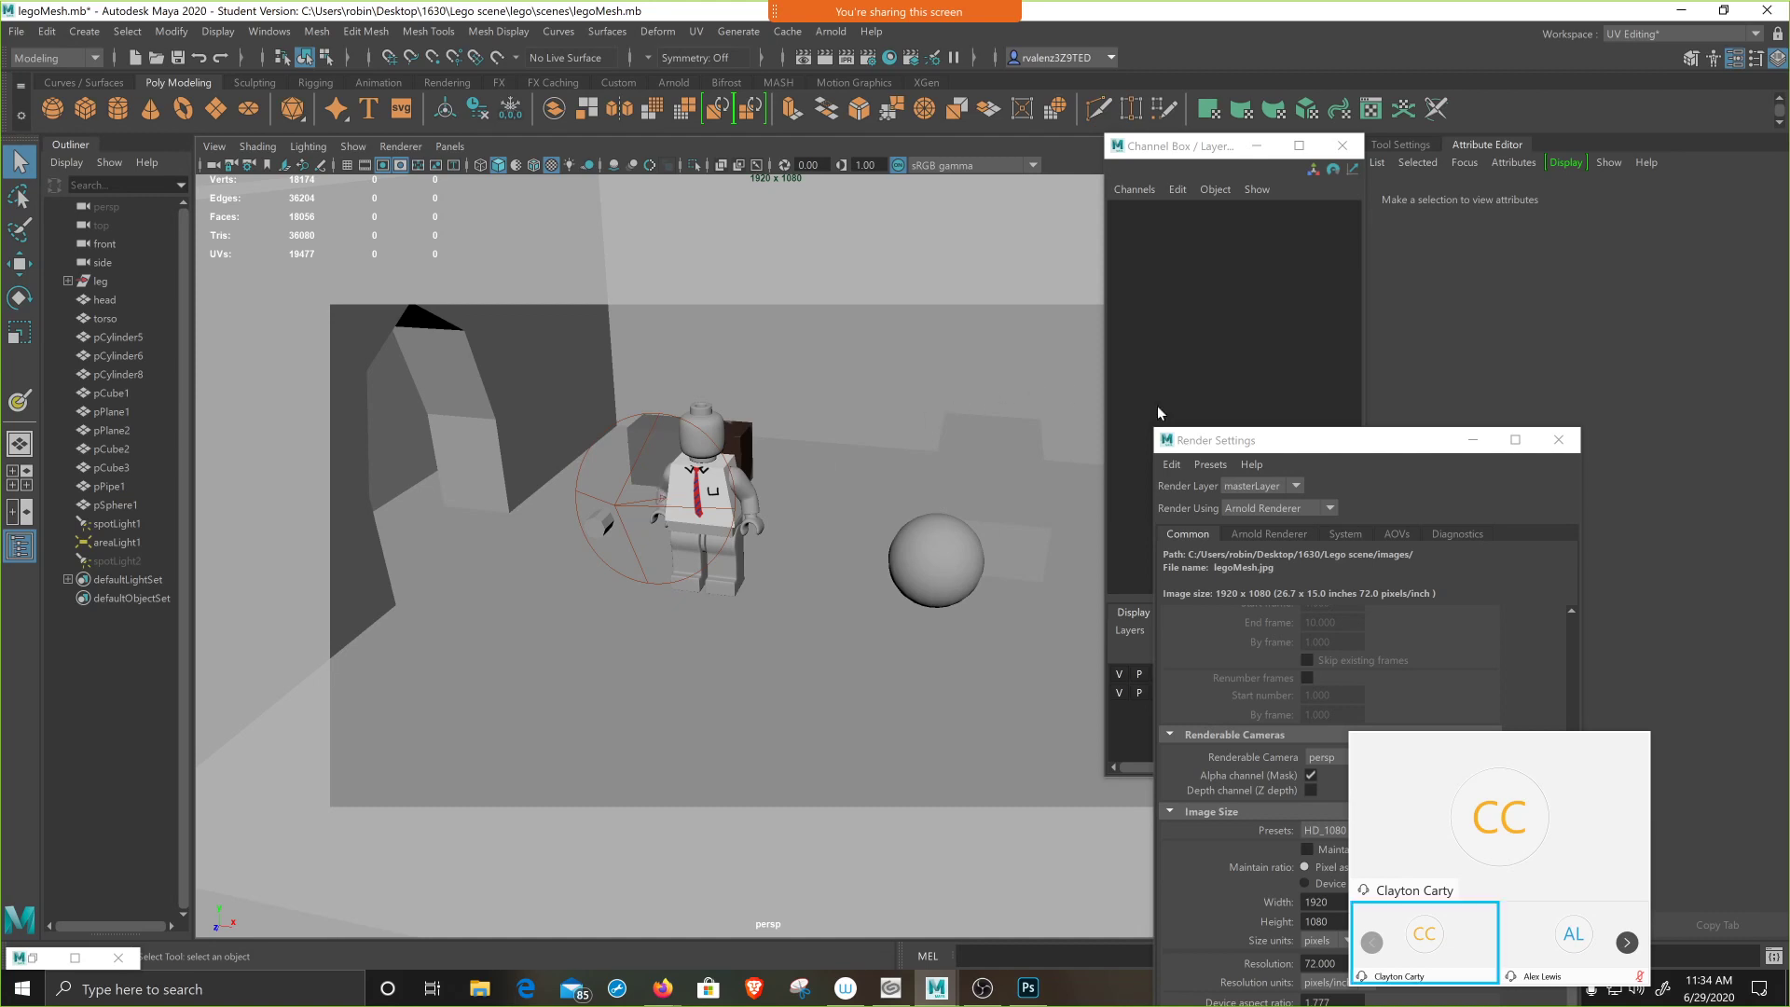
- Review the Arnold sampling values once more and close the Render Settings
drag(1353, 453, 890, 228)
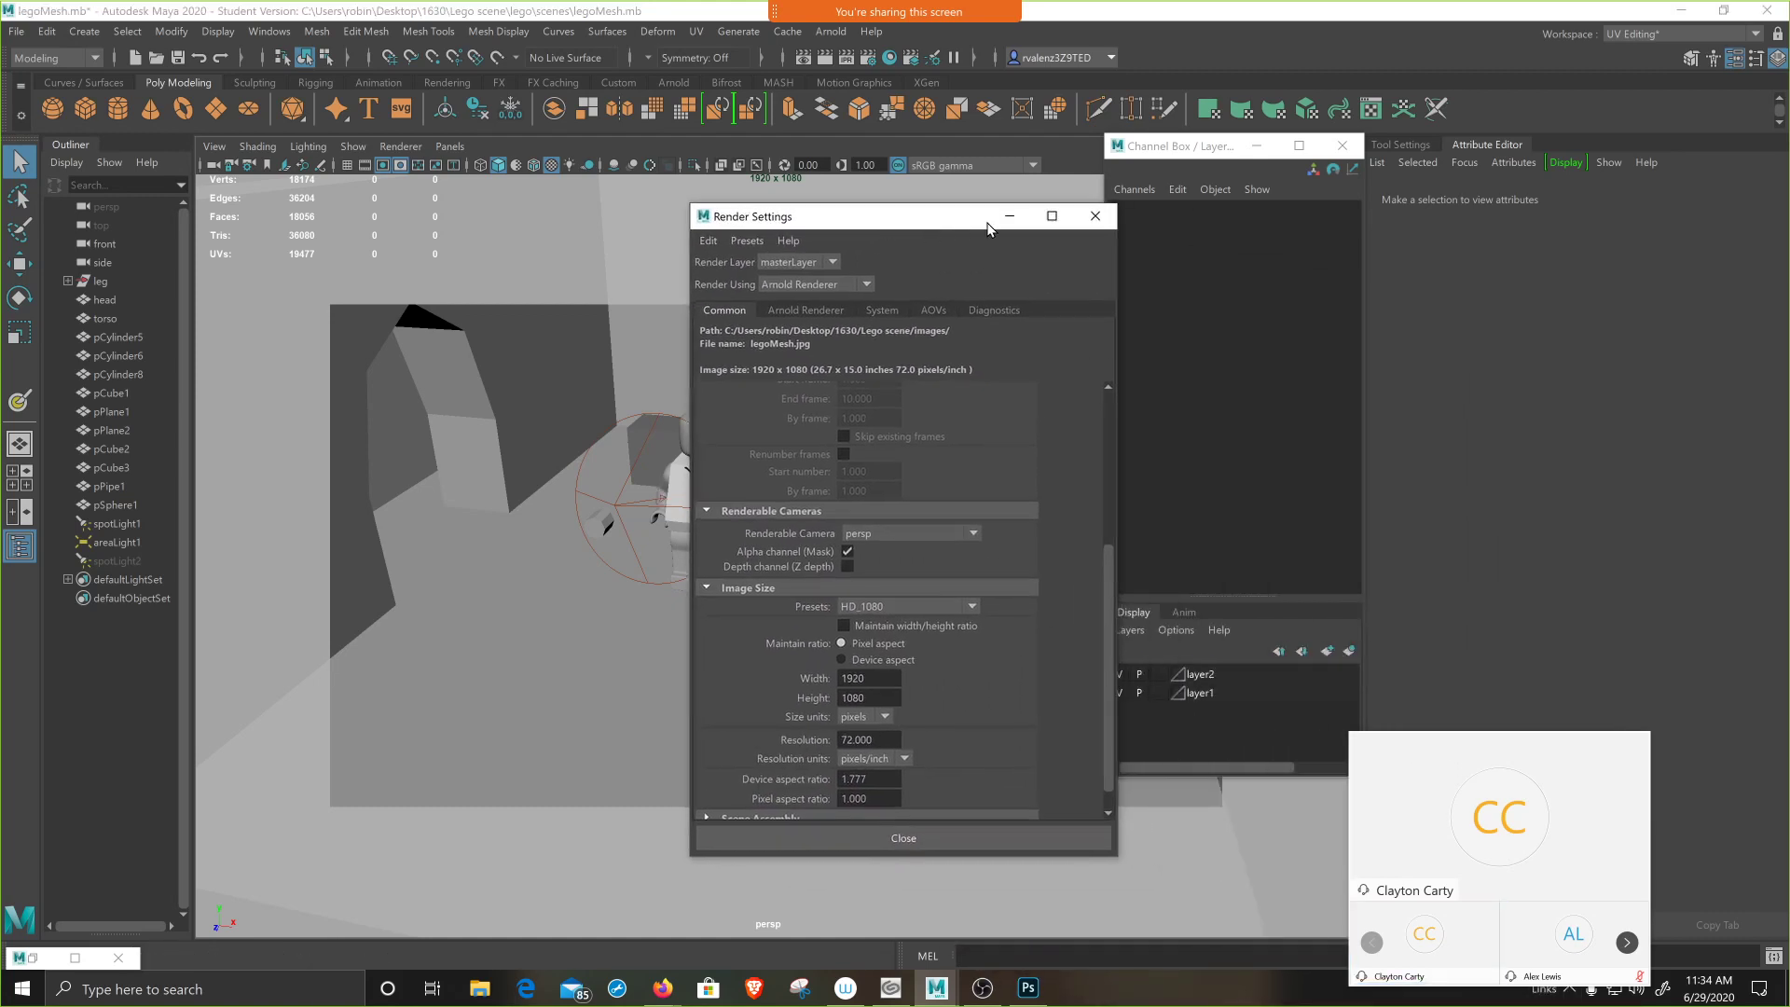
click(795, 309)
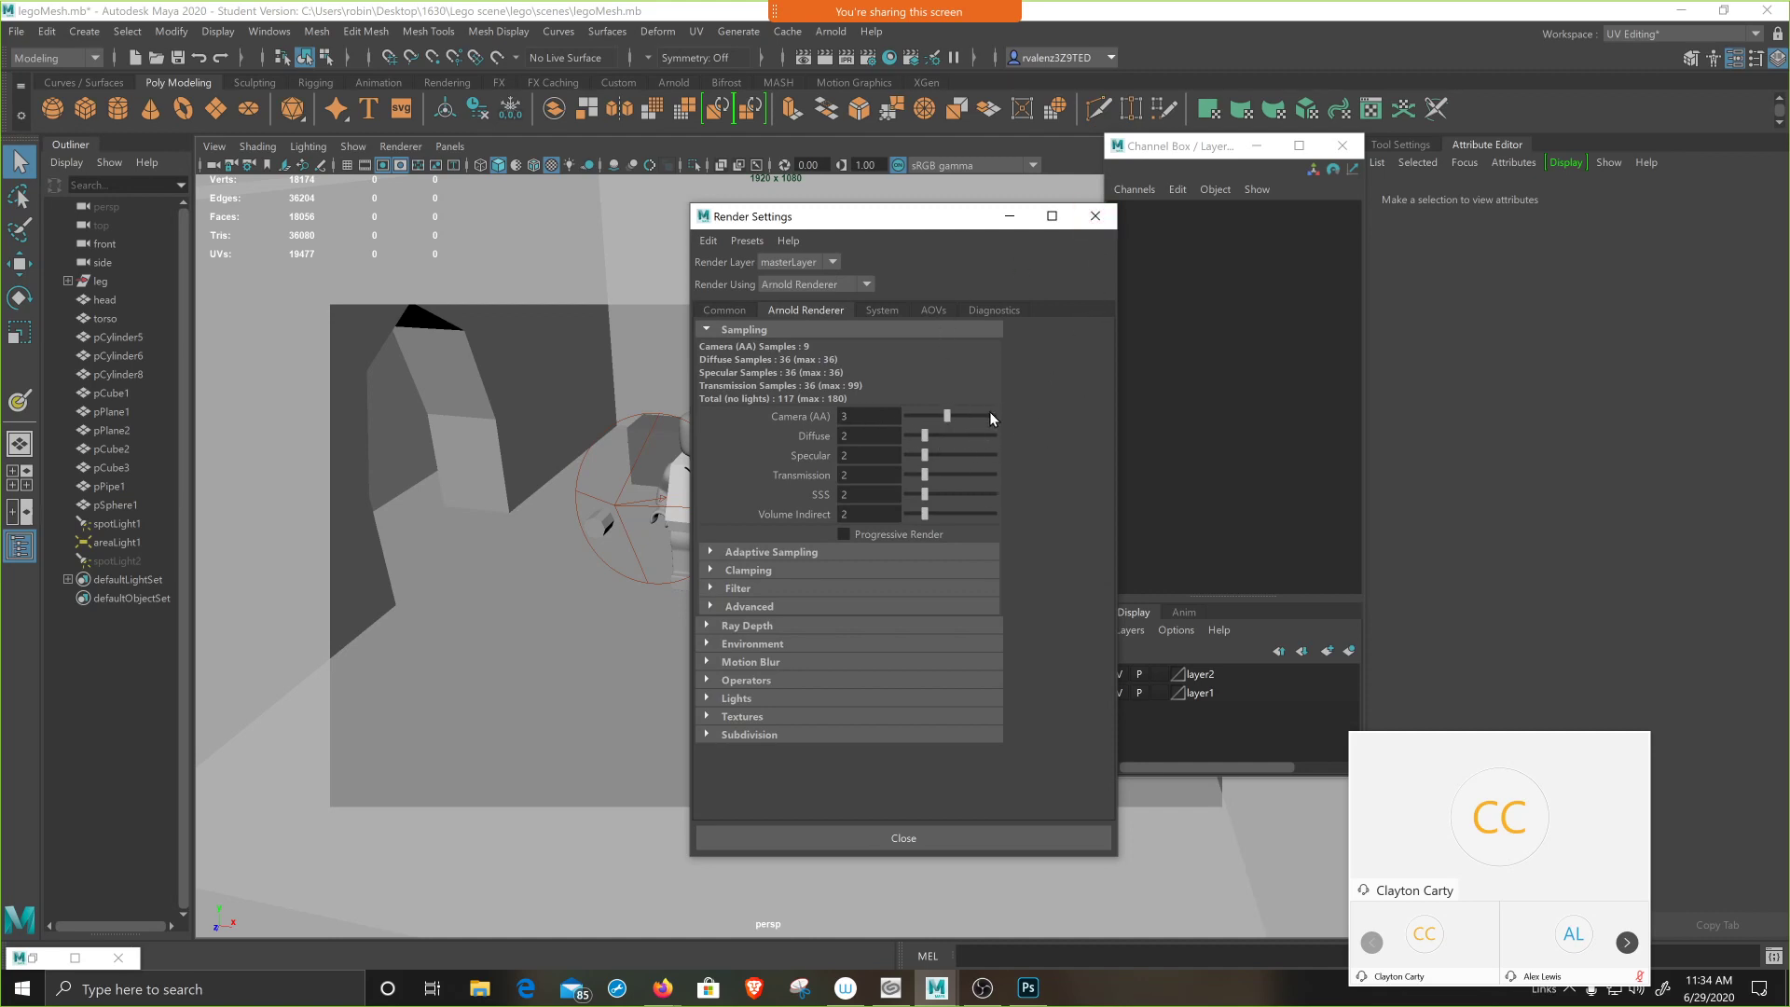
click(1087, 222)
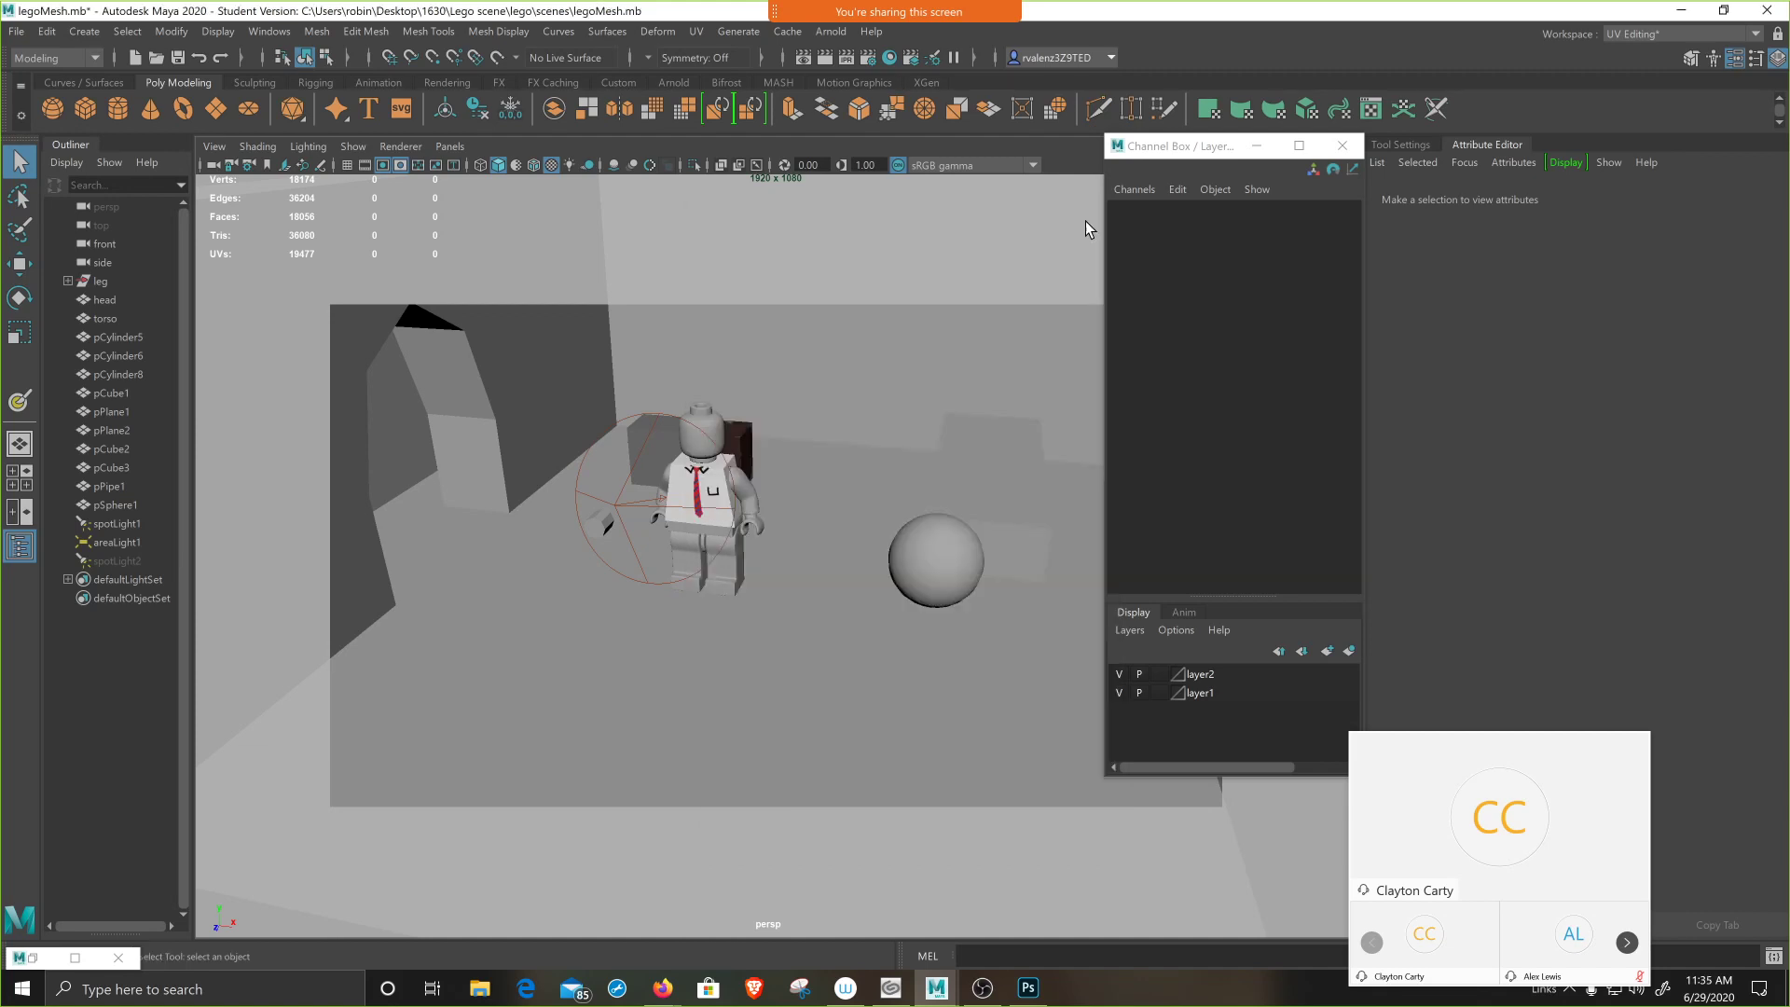
- Start a render of the current frame in the Render View, stop it early, and fit the render window on the screen
click(824, 59)
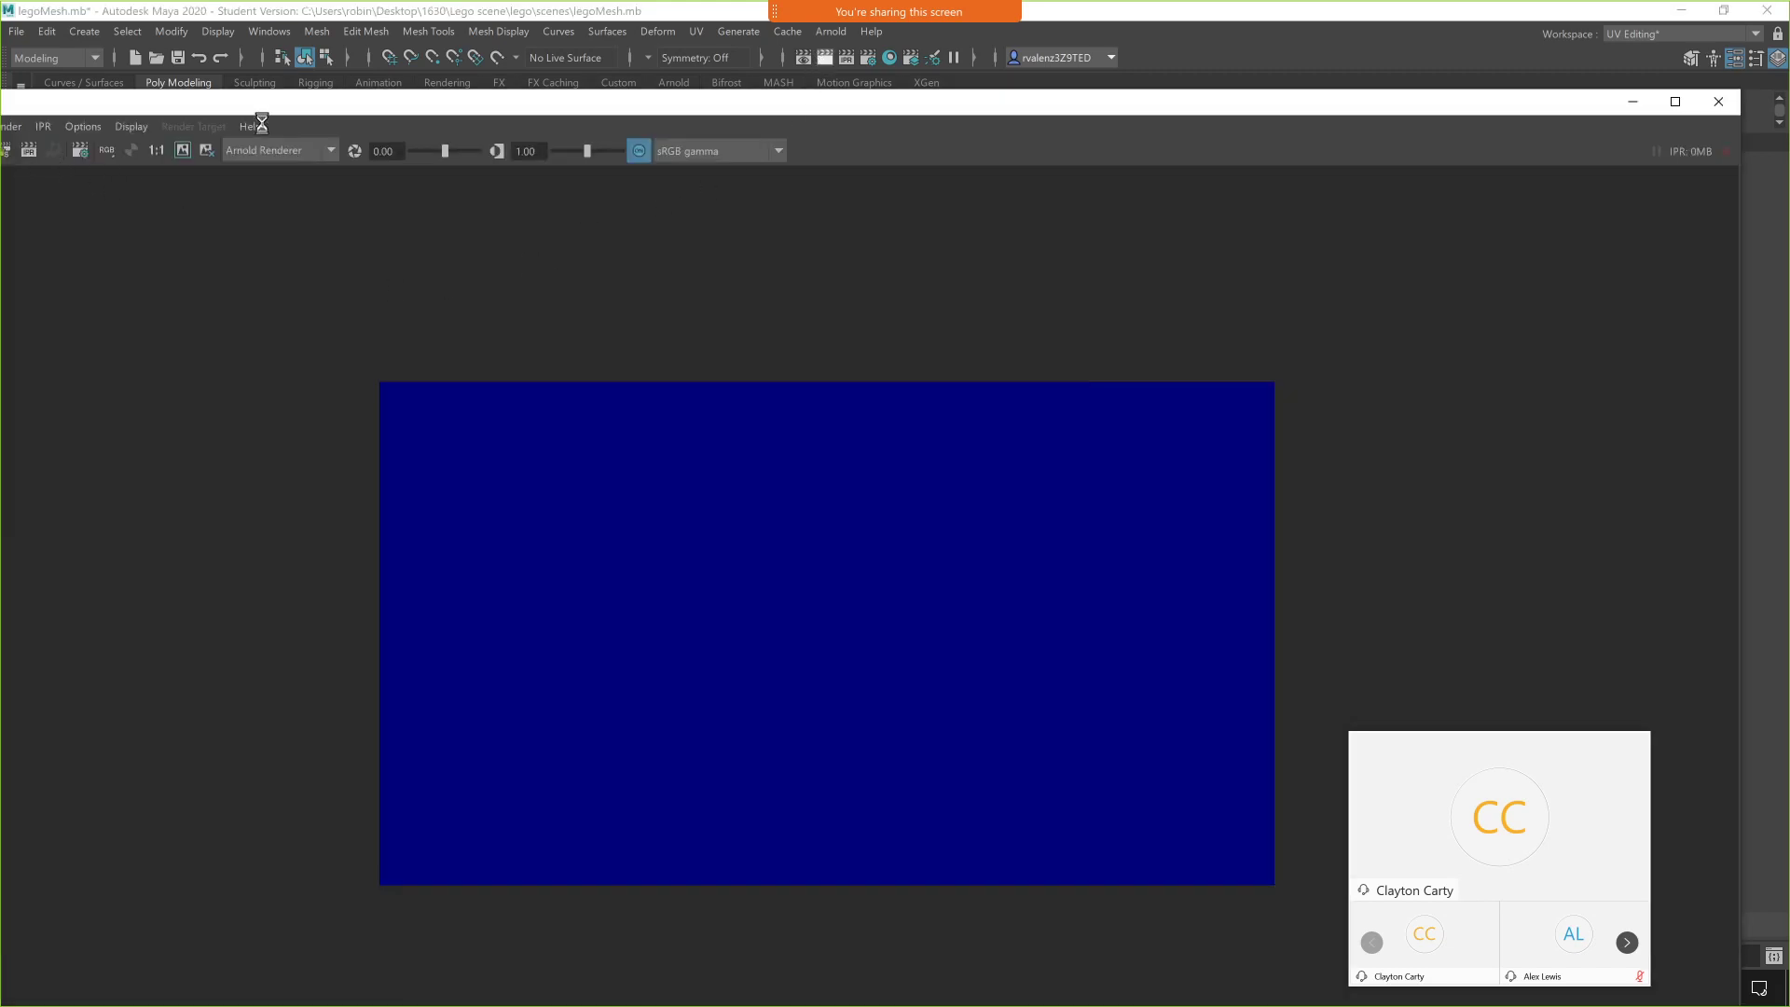
key(Escape)
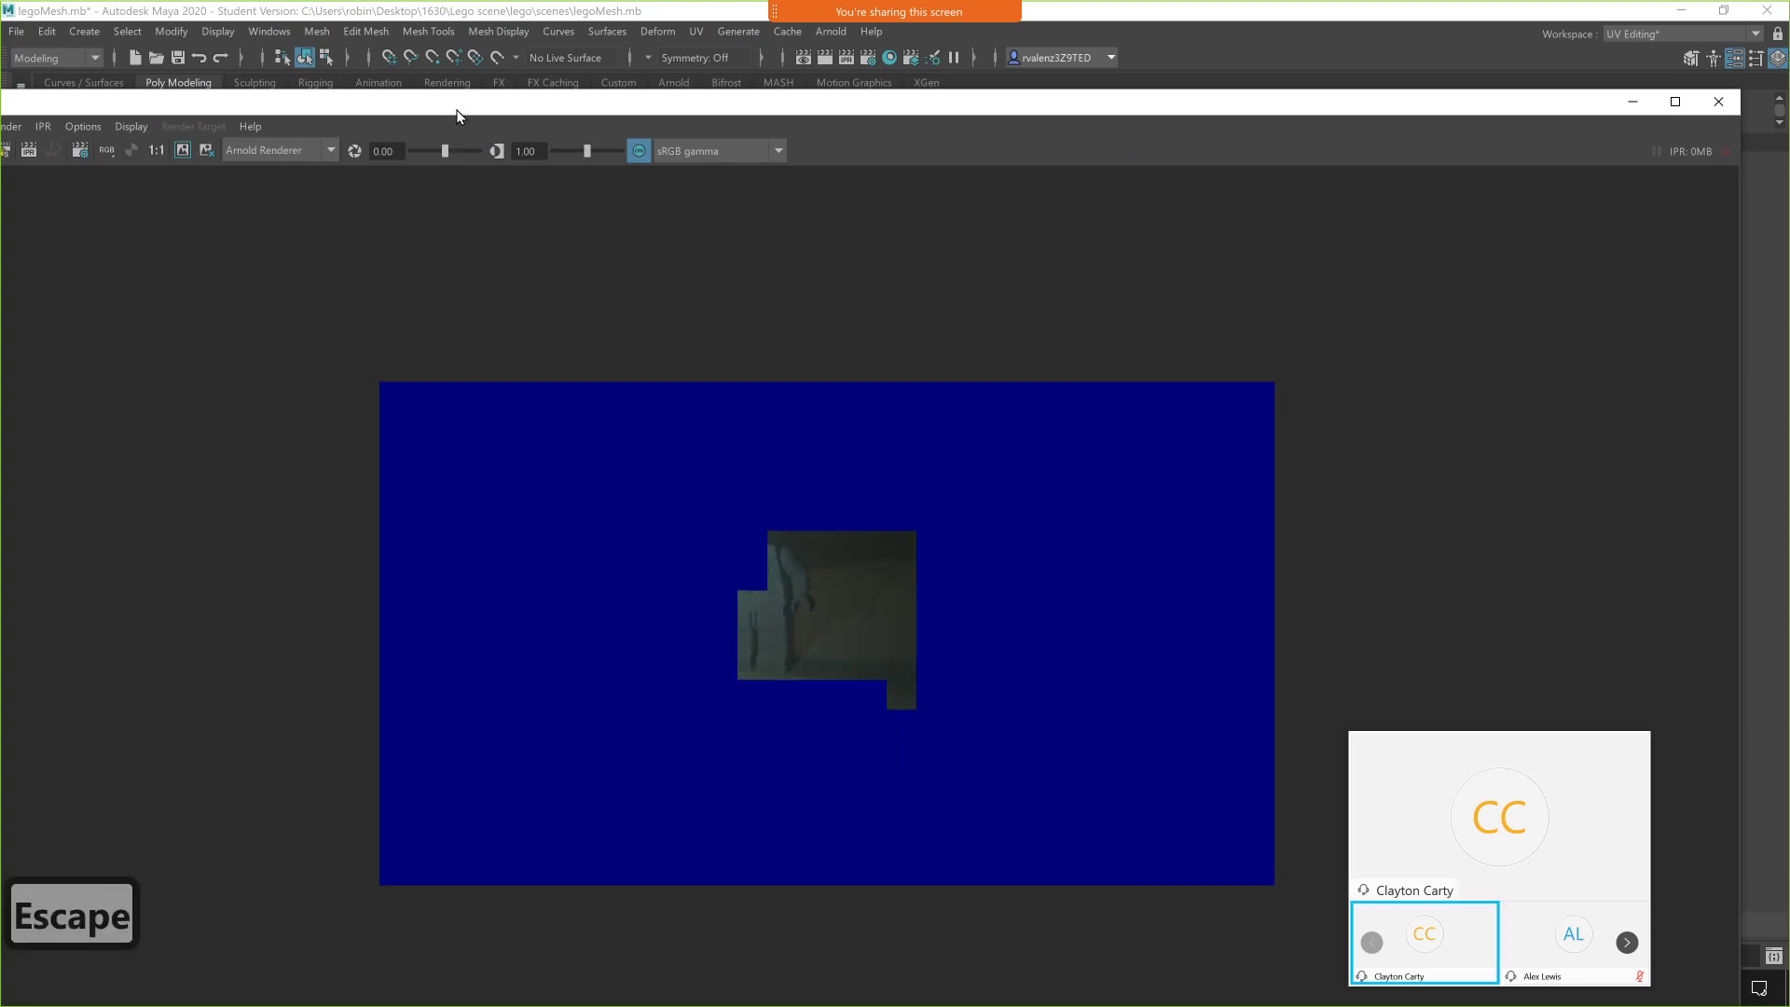
drag(455, 110, 674, 131)
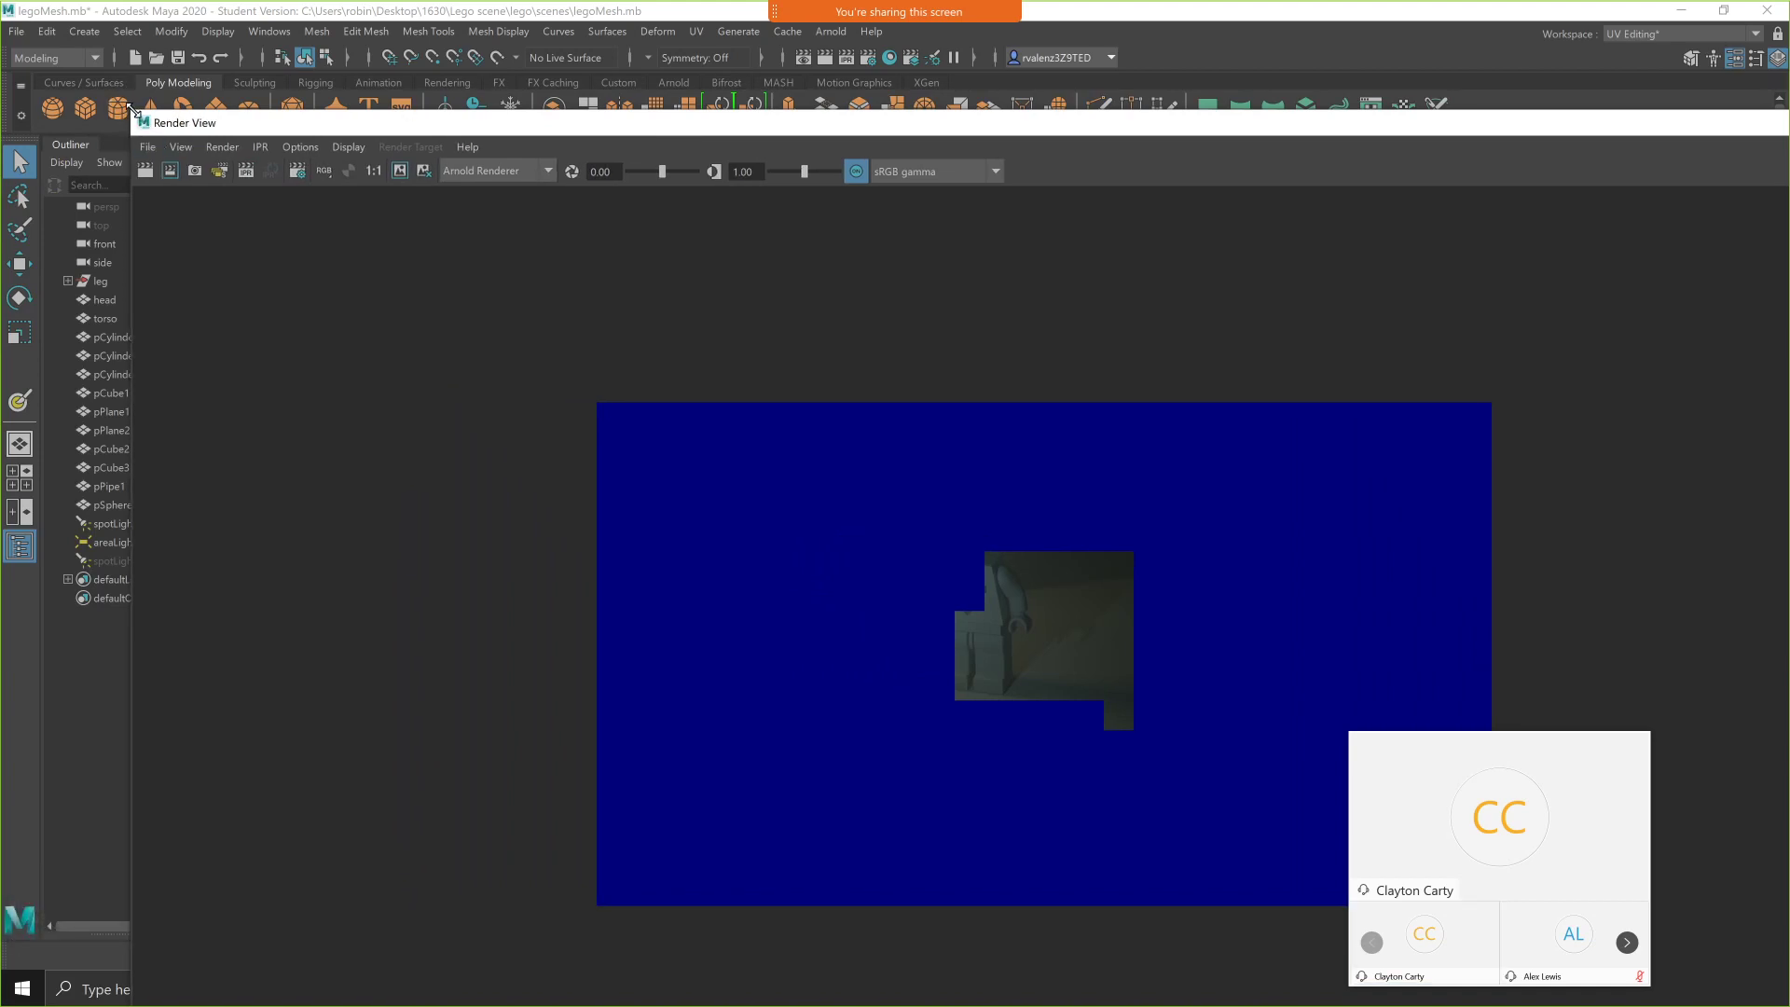
drag(133, 110, 640, 323)
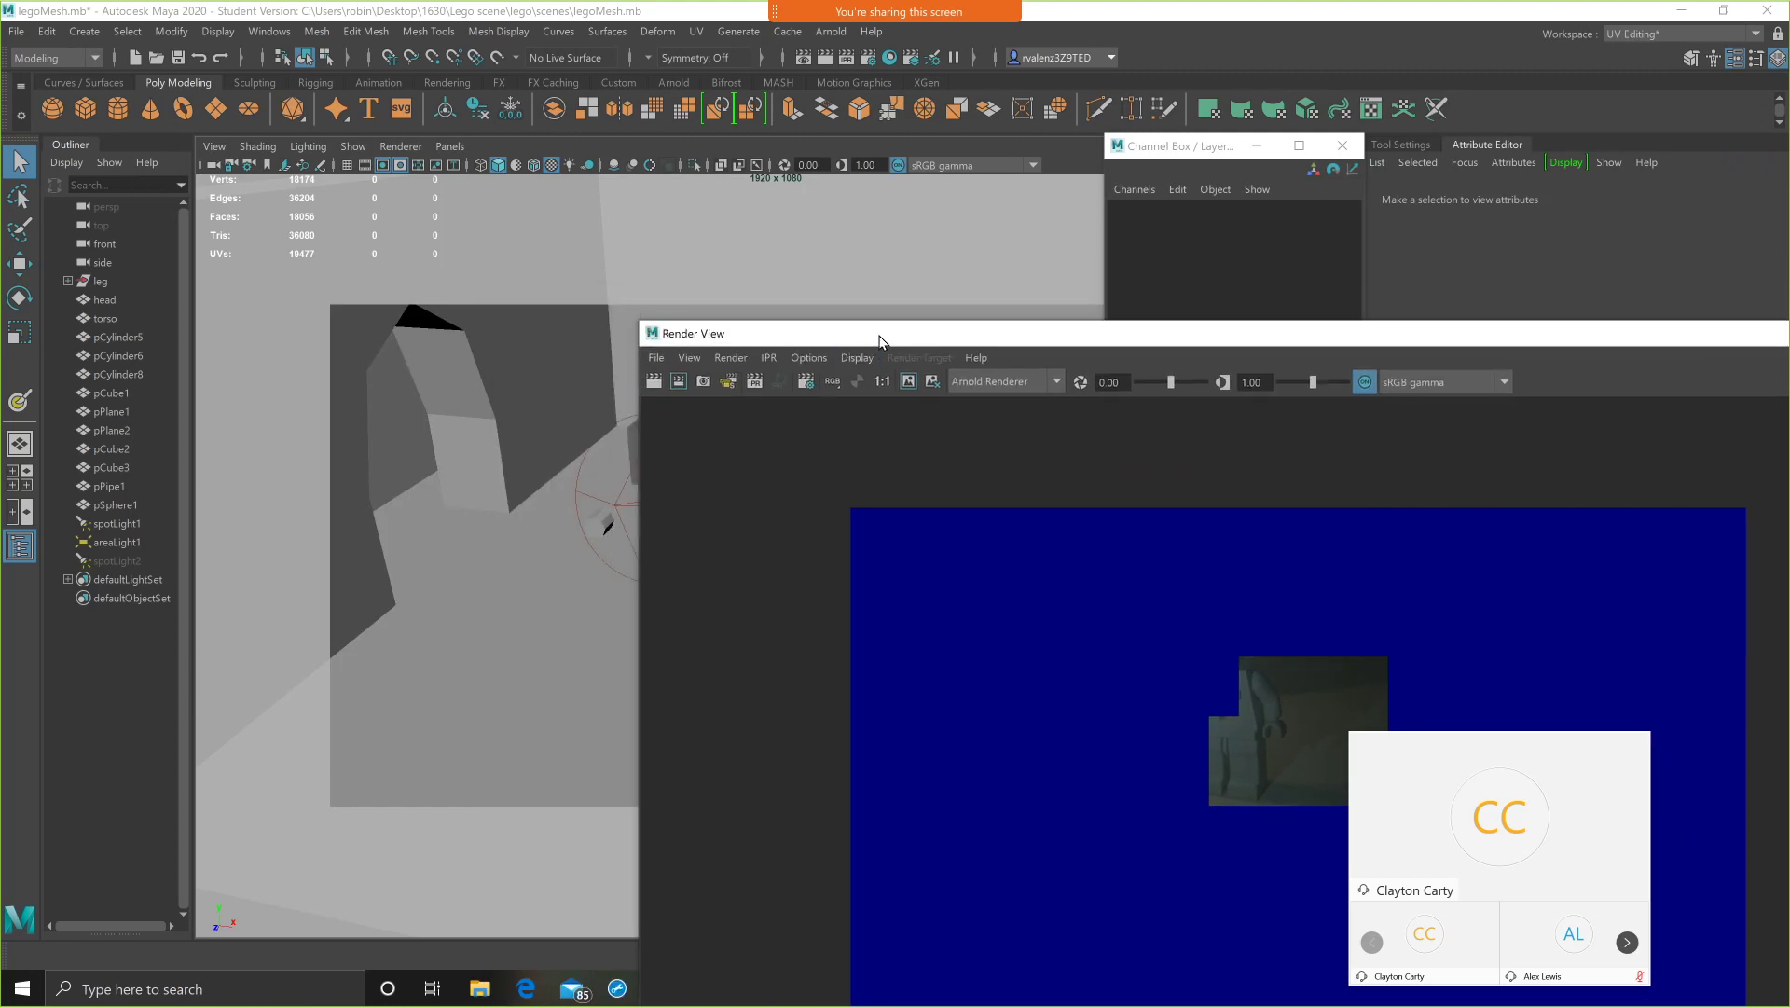
drag(880, 342, 445, 106)
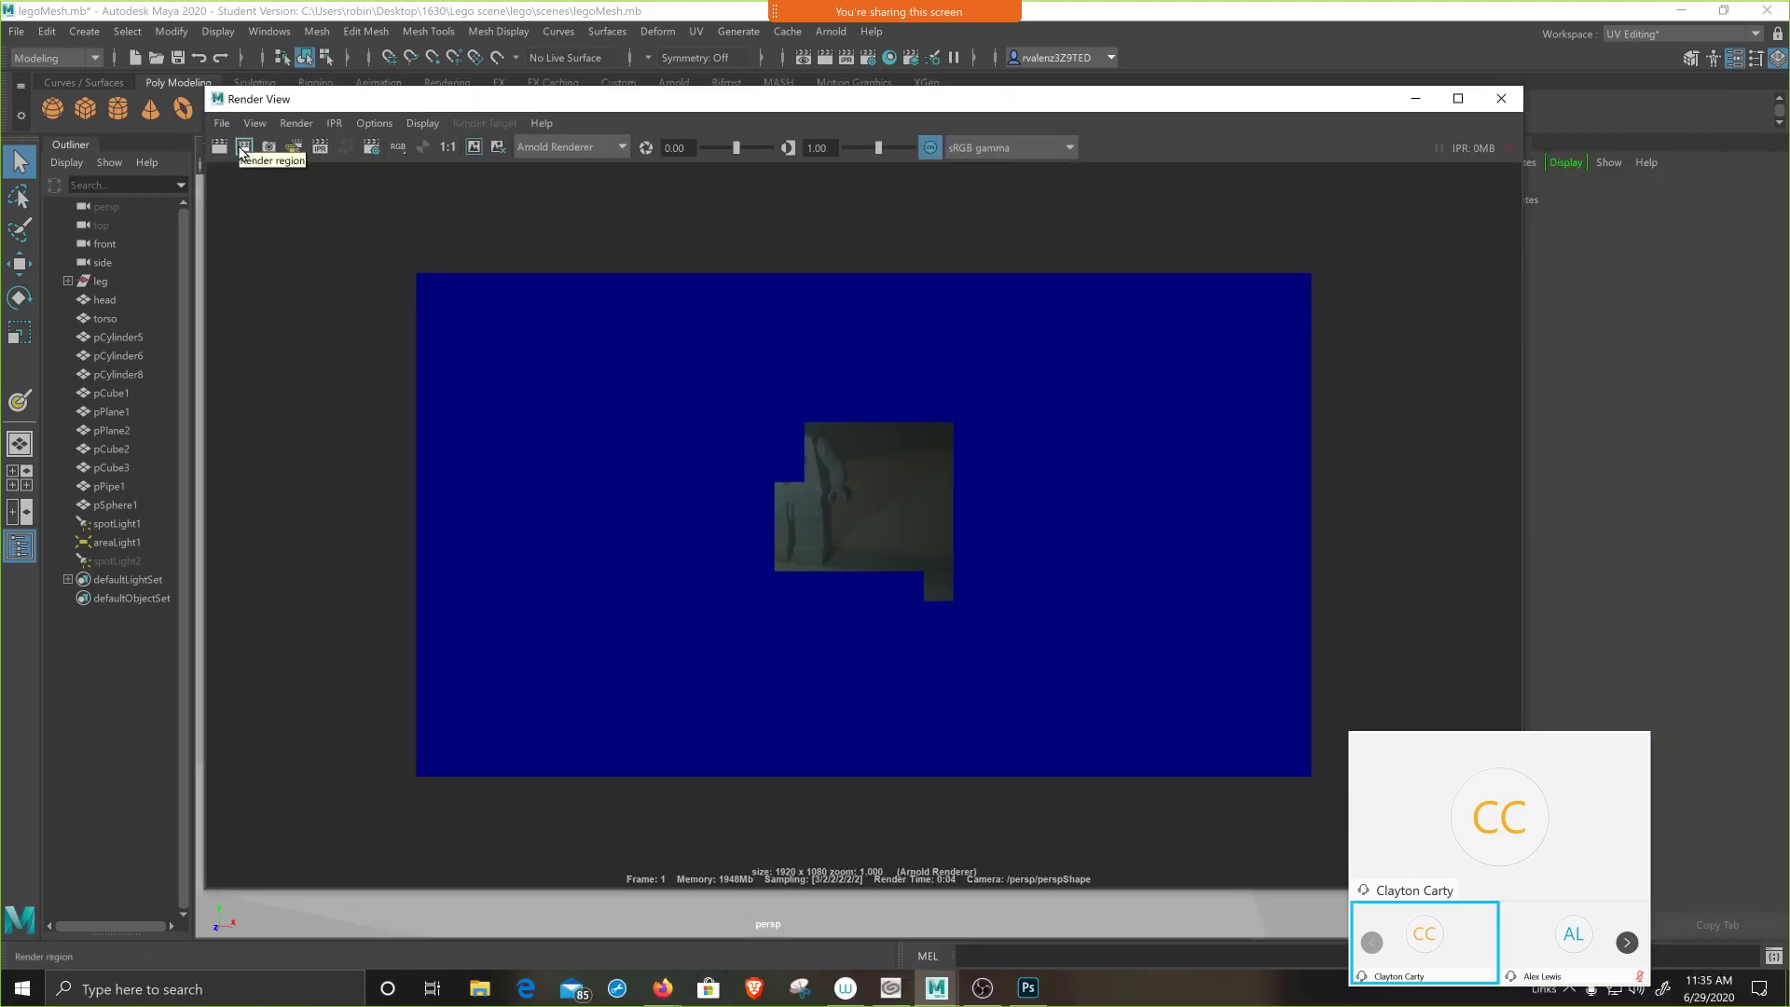
- Outline a render region, view the Save Image options for a JPEG in the project's images folder, and close the dialog and Render View
drag(504, 343, 691, 501)
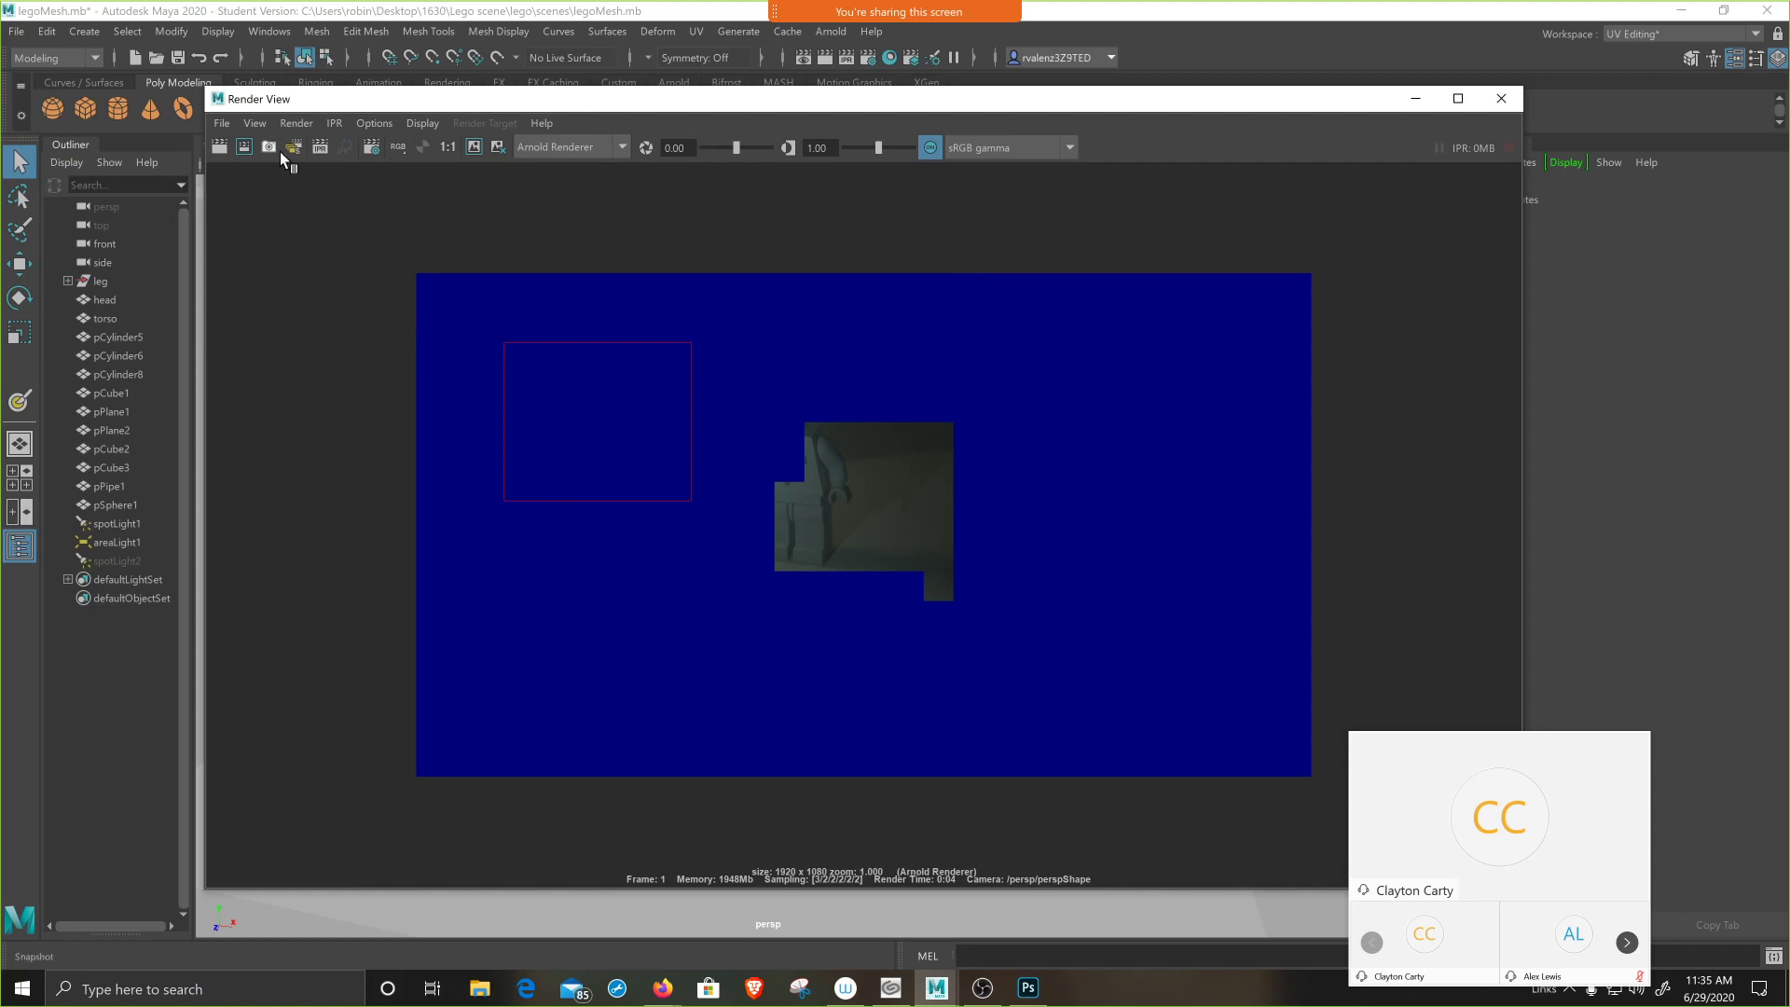
click(233, 128)
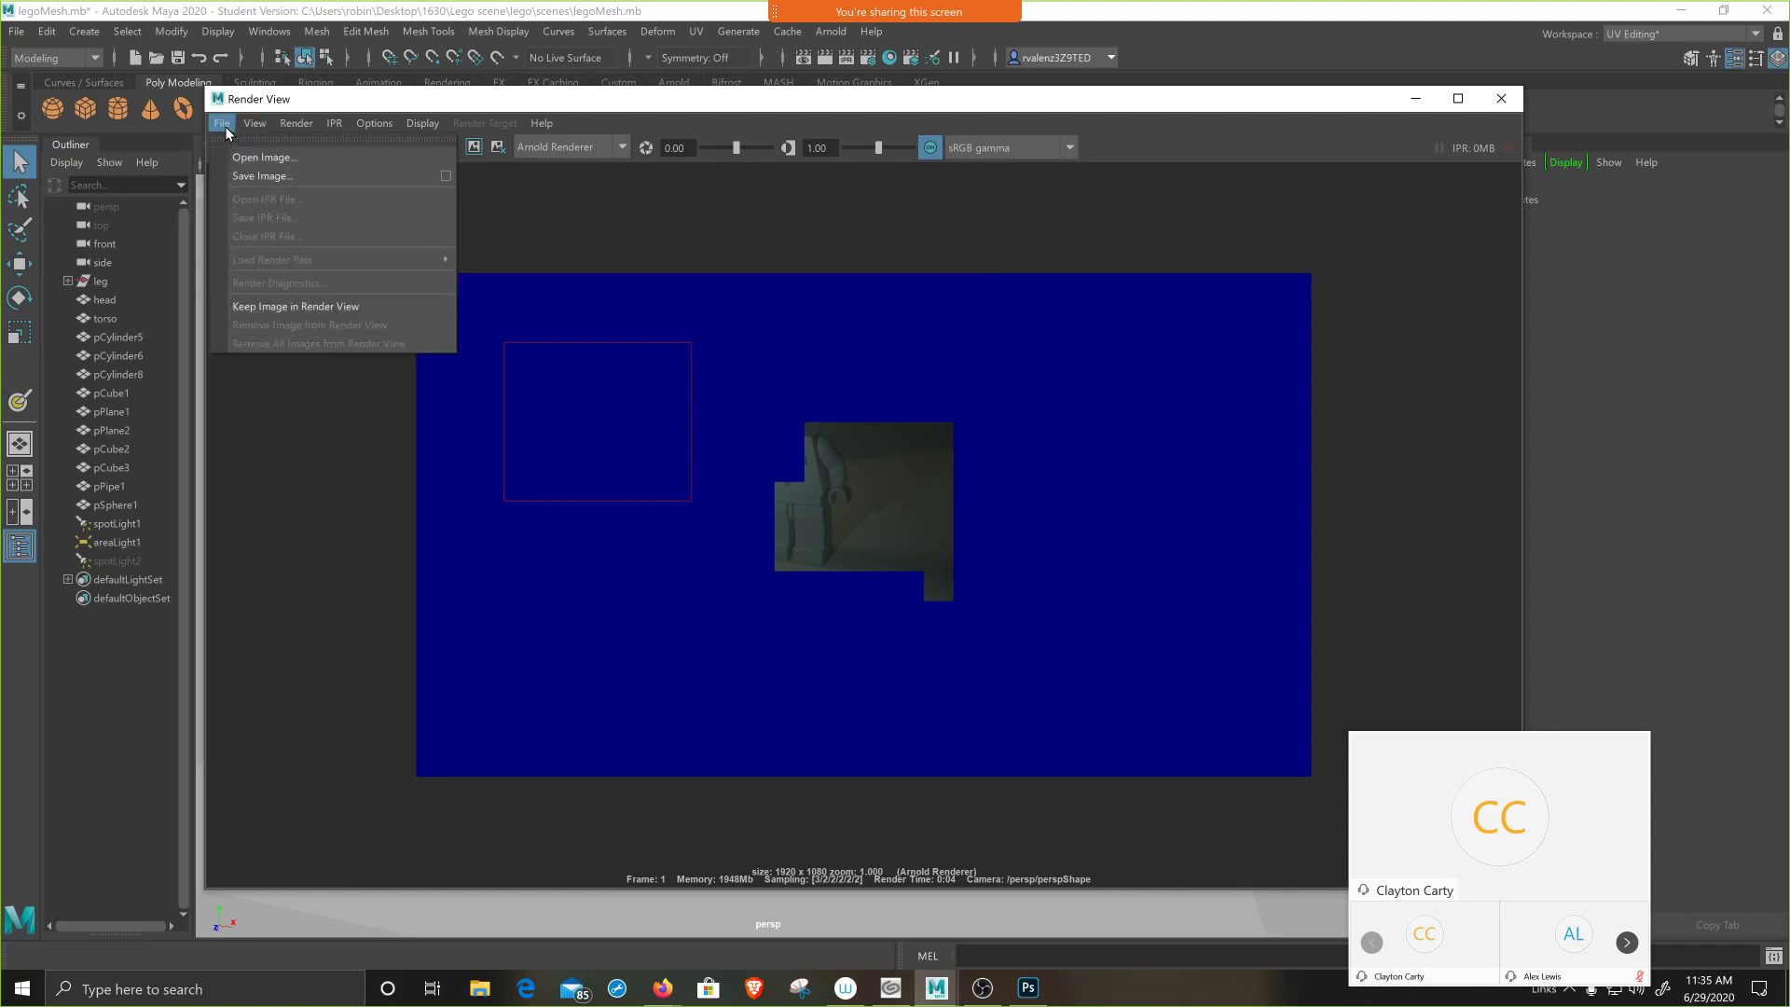
click(240, 182)
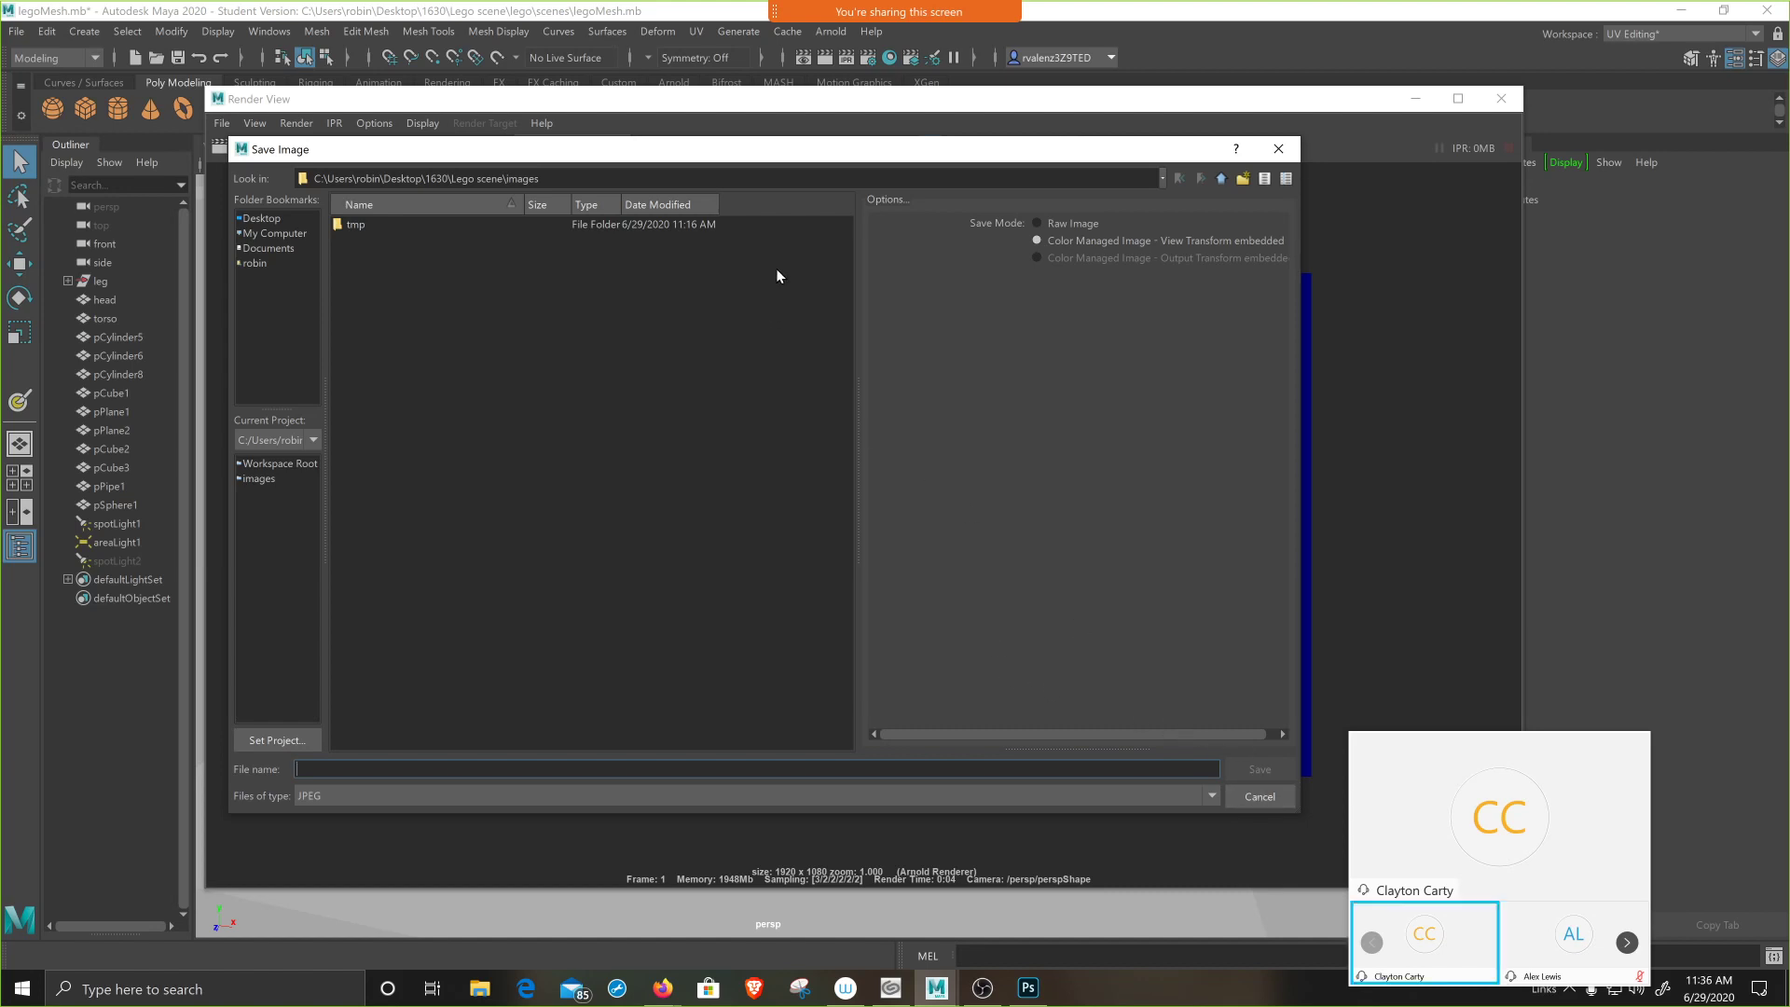
click(1268, 157)
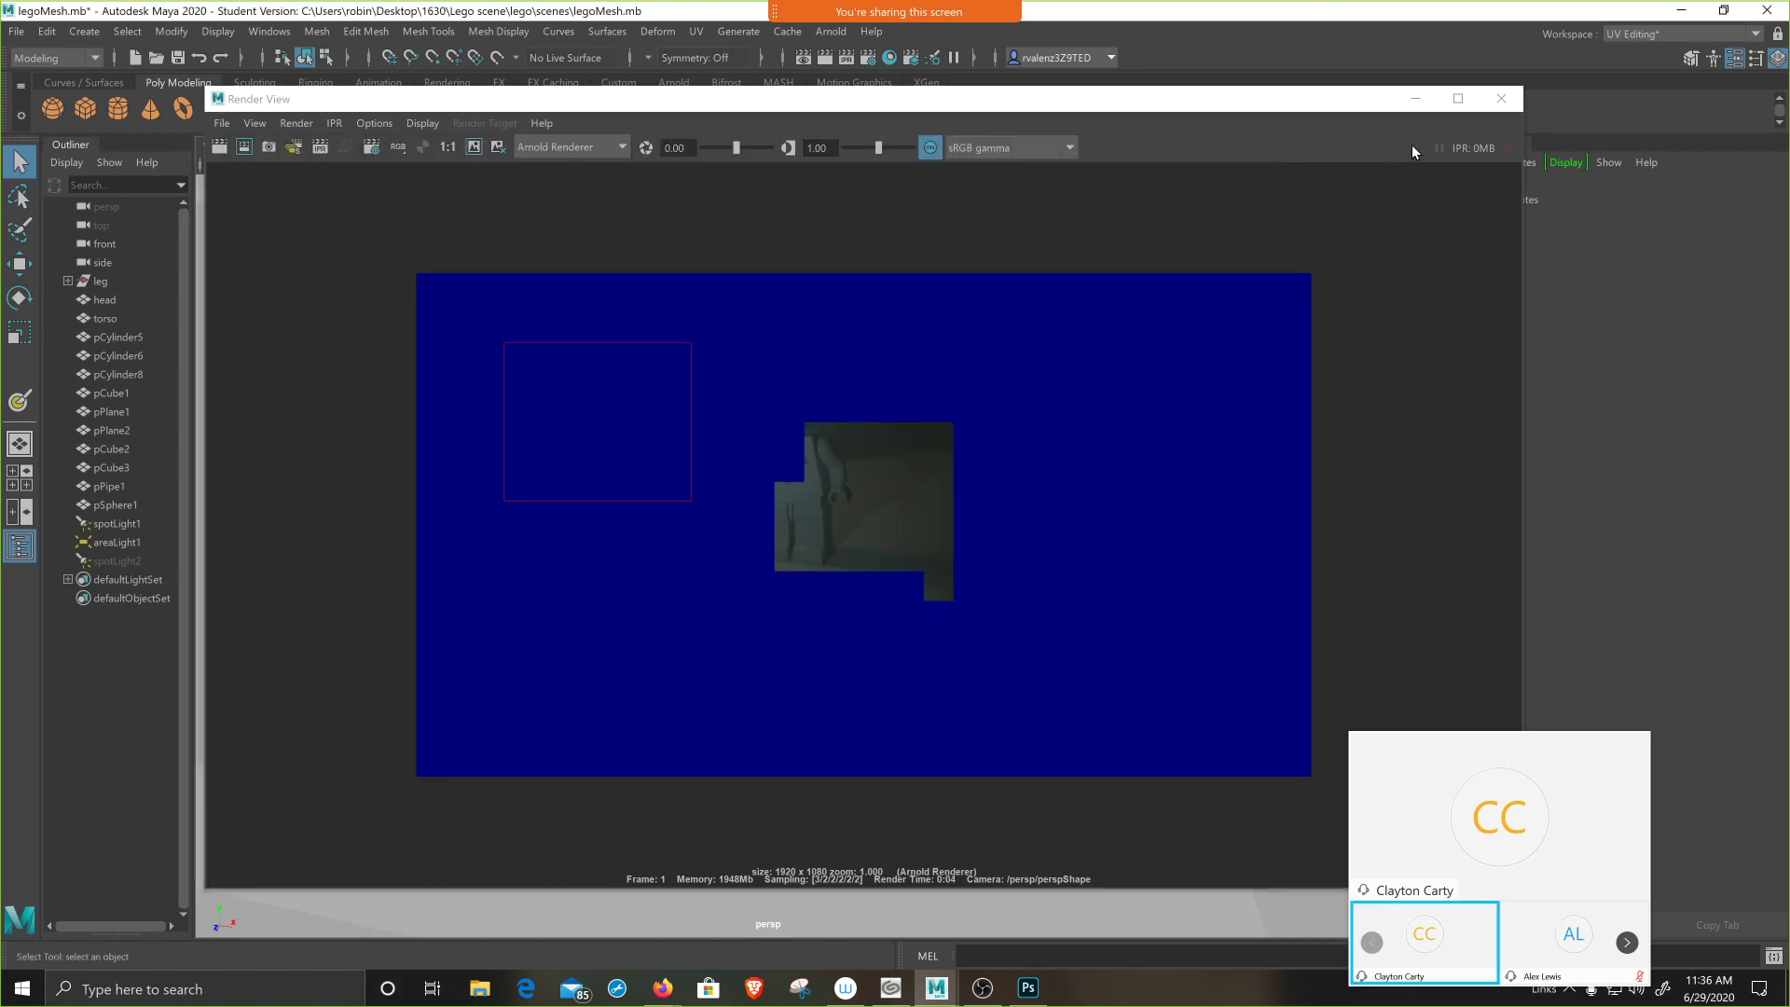
click(1510, 106)
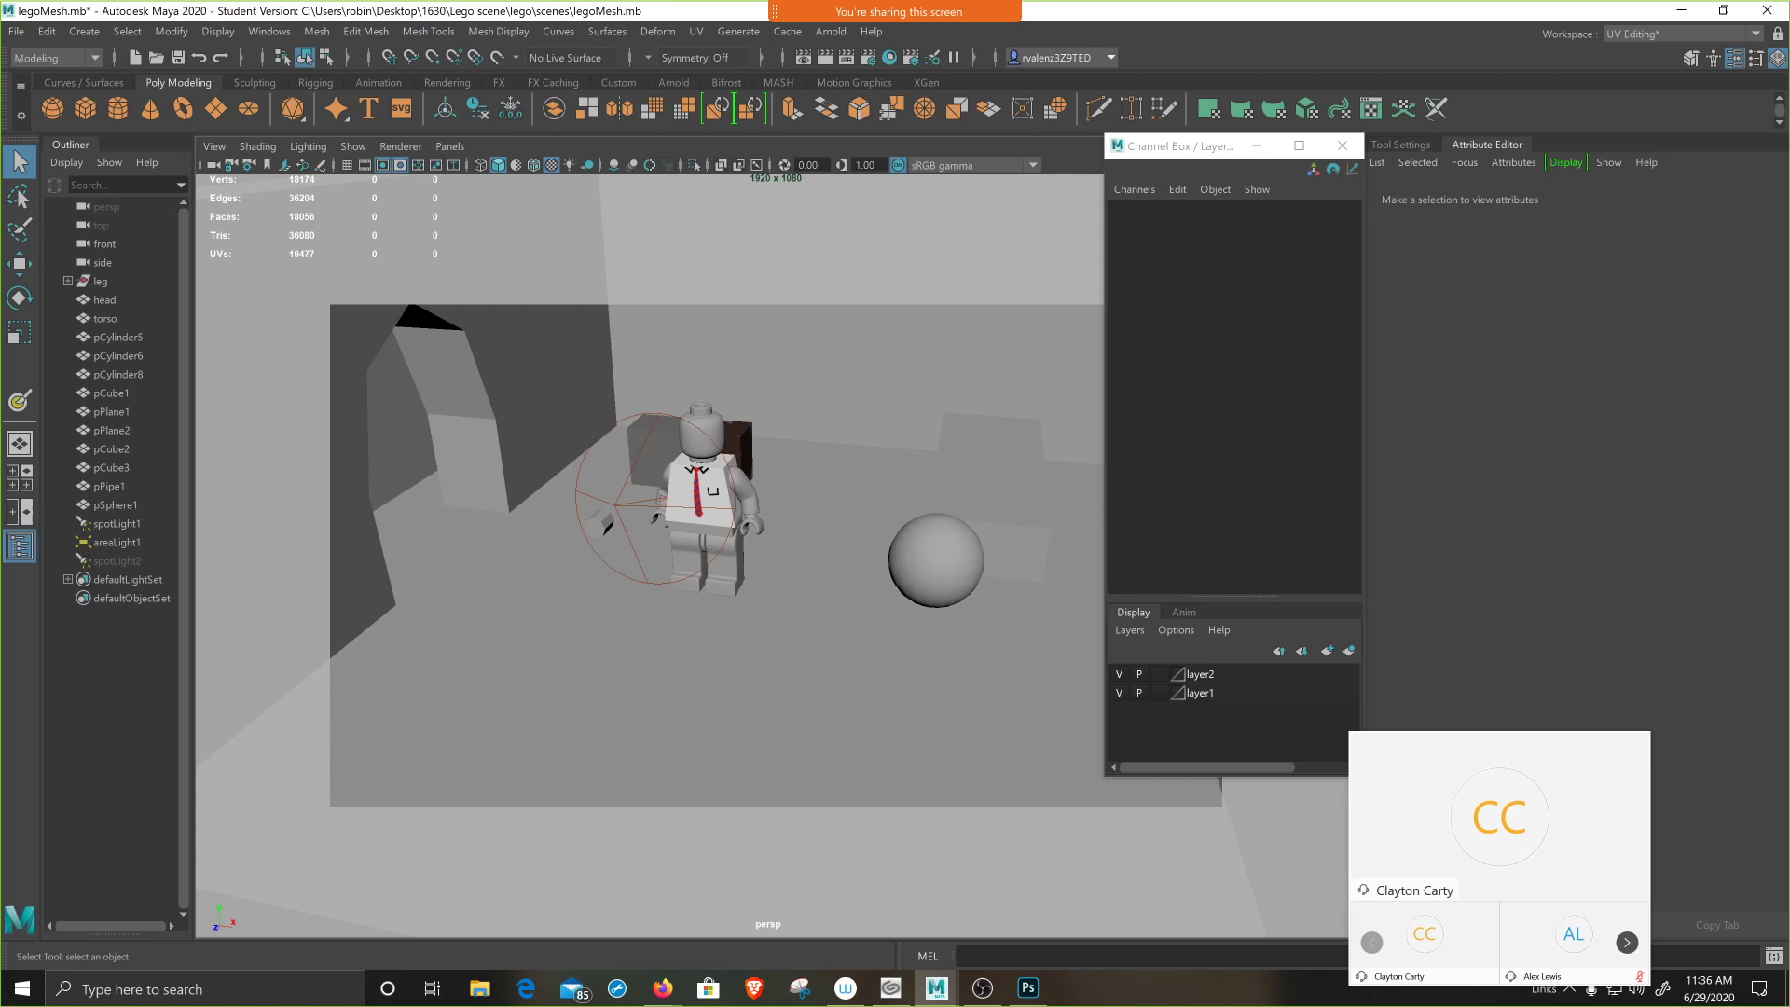
- Create a default 3D Type text mesh in the scene
click(368, 109)
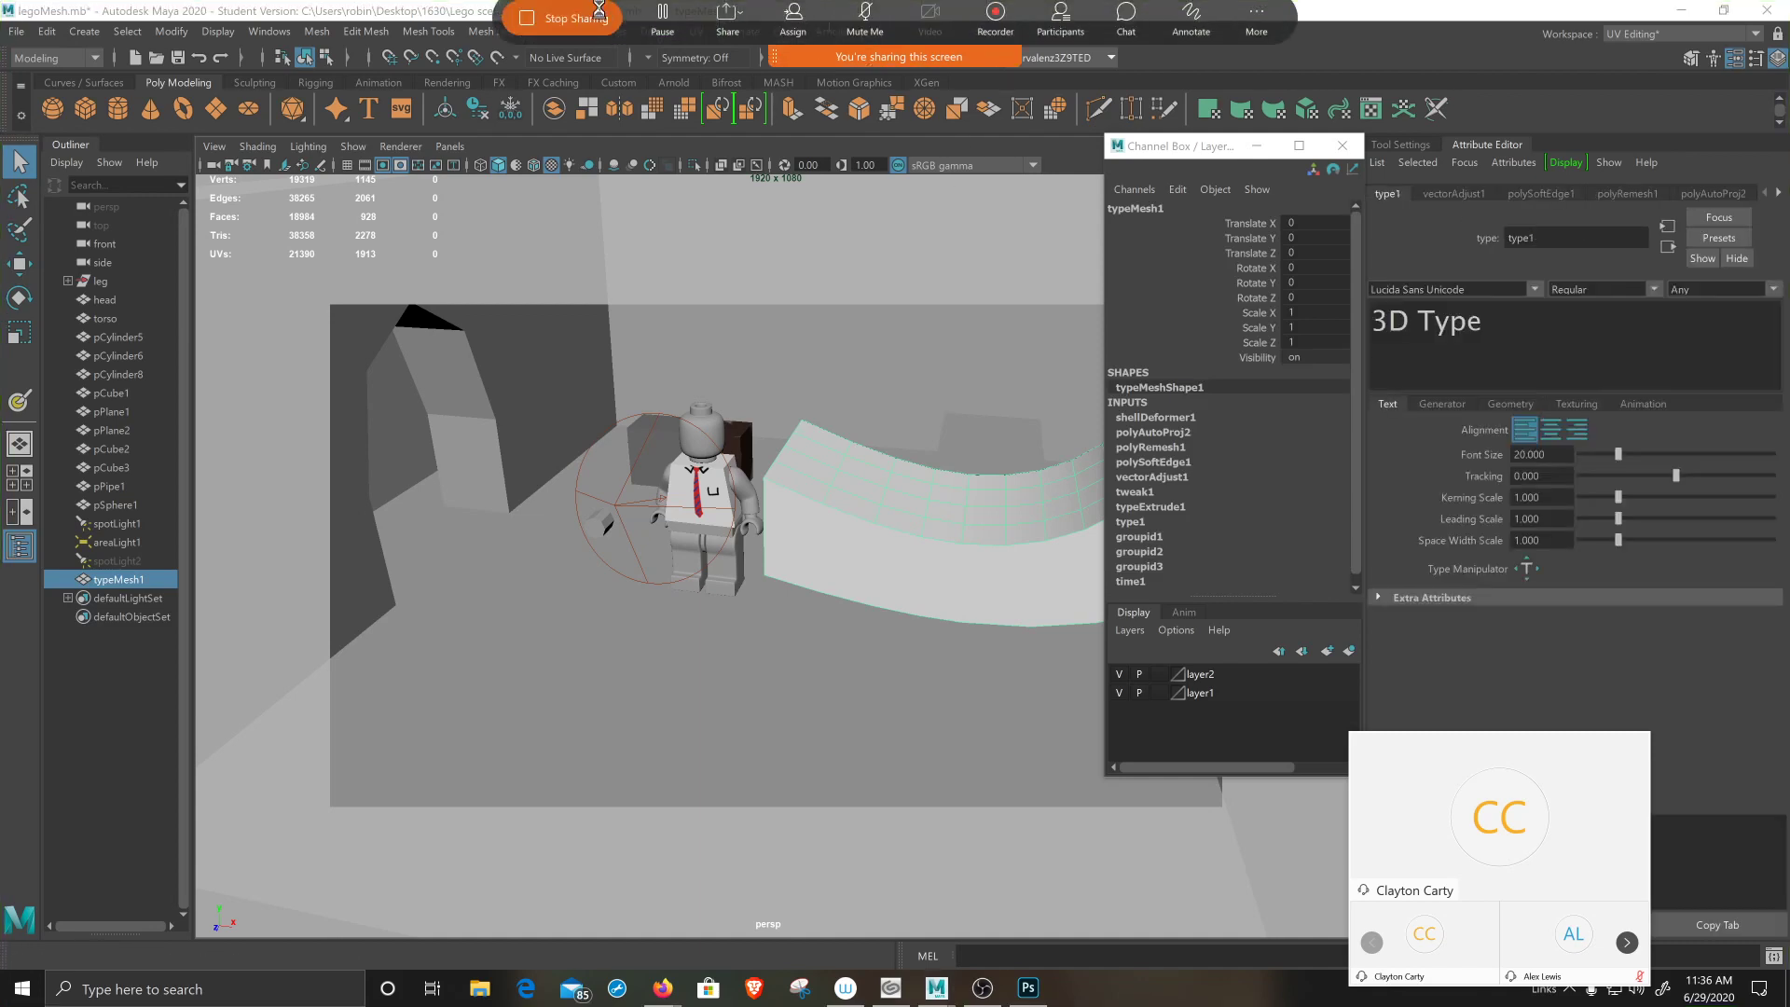
- Stop the Webex screen share and start sharing Screen 3 with the meeting
click(602, 14)
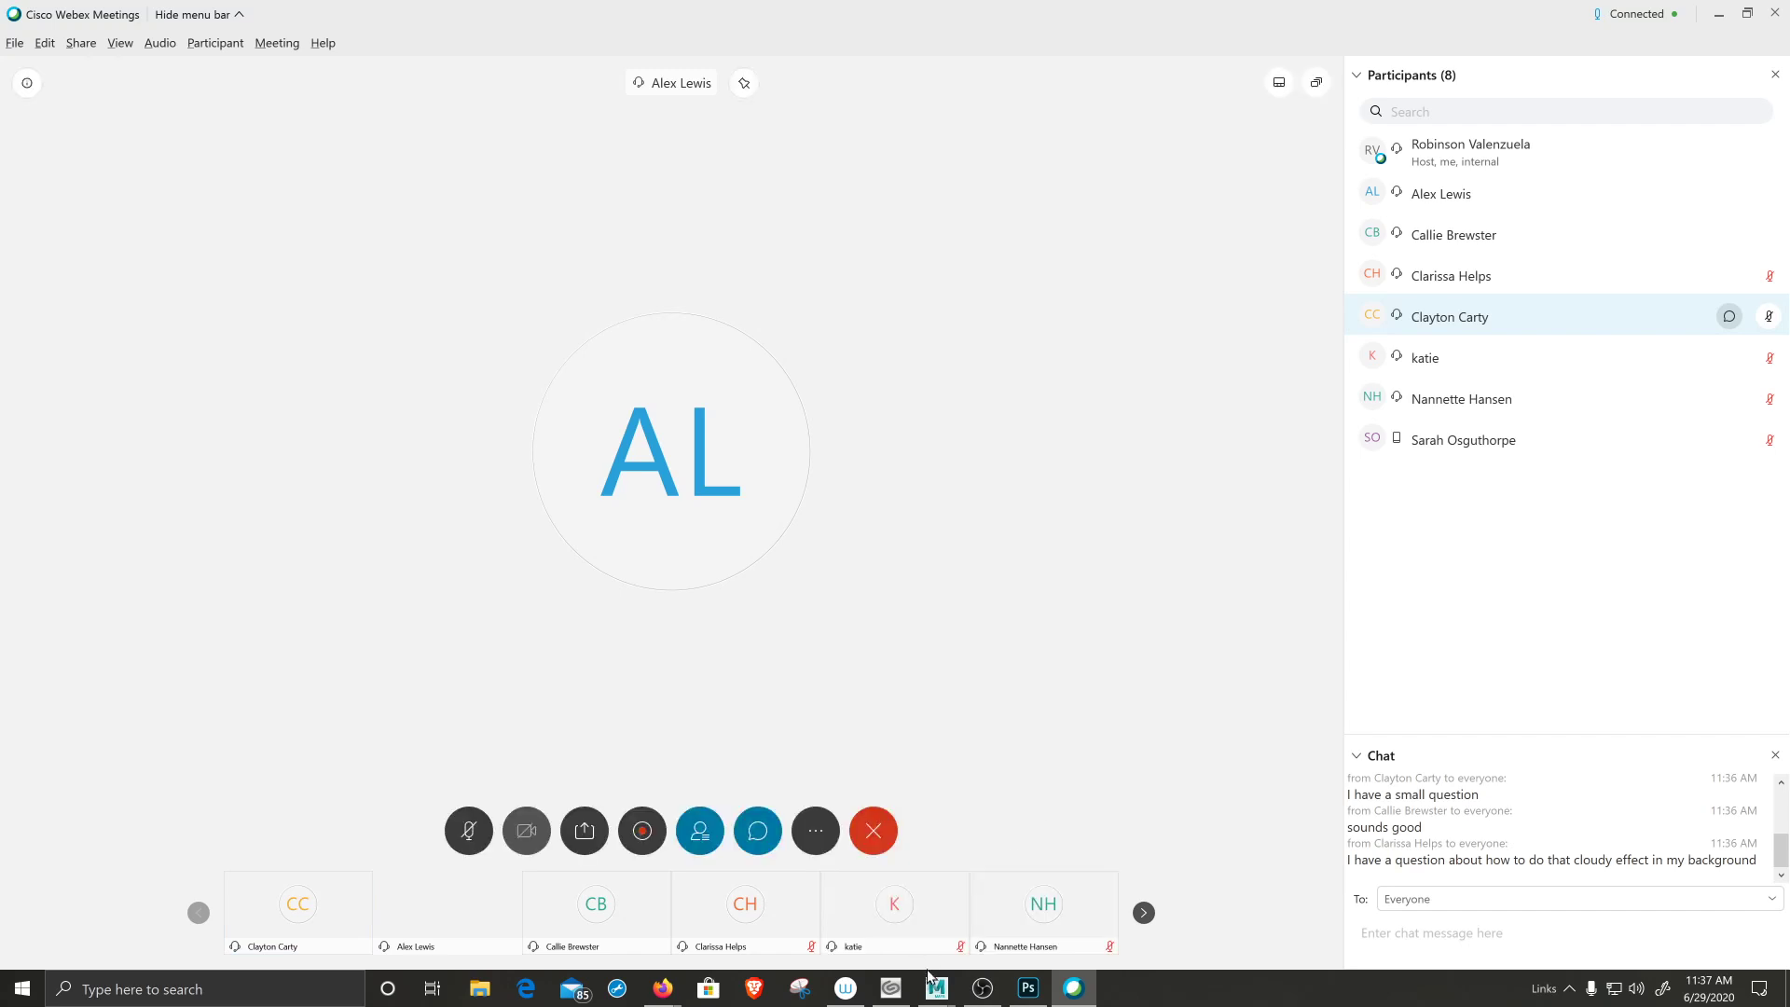
click(584, 832)
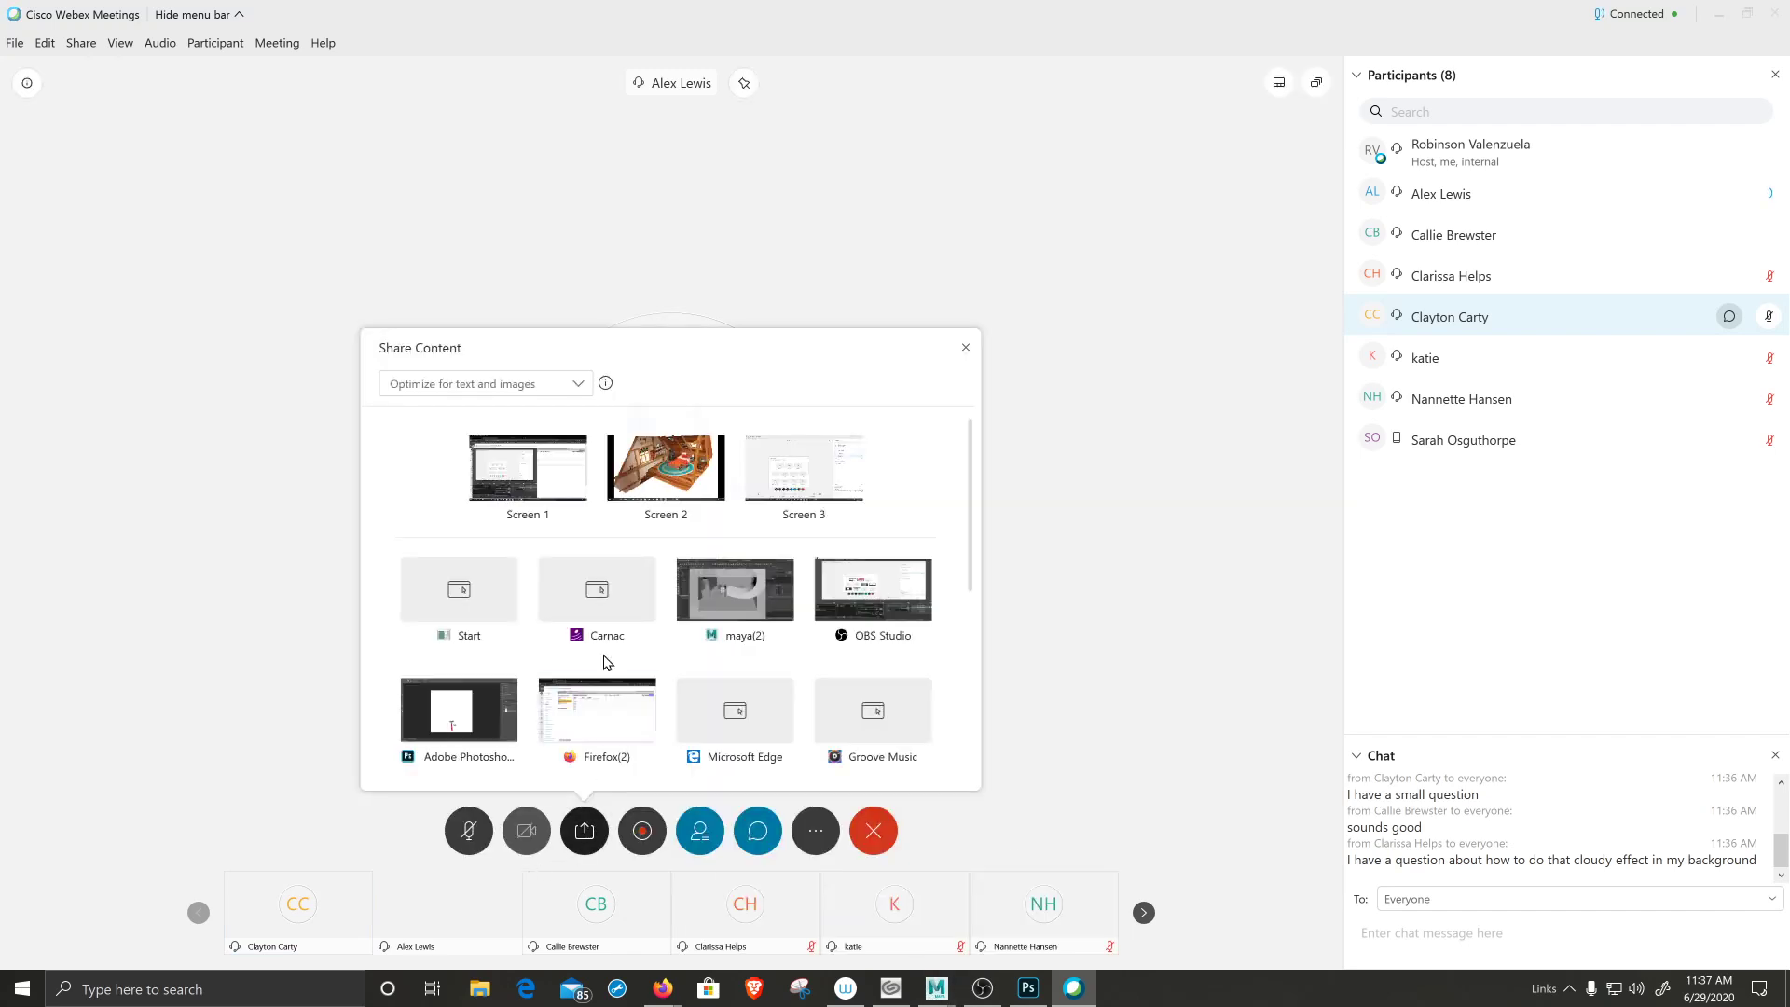
mouse_move(536, 468)
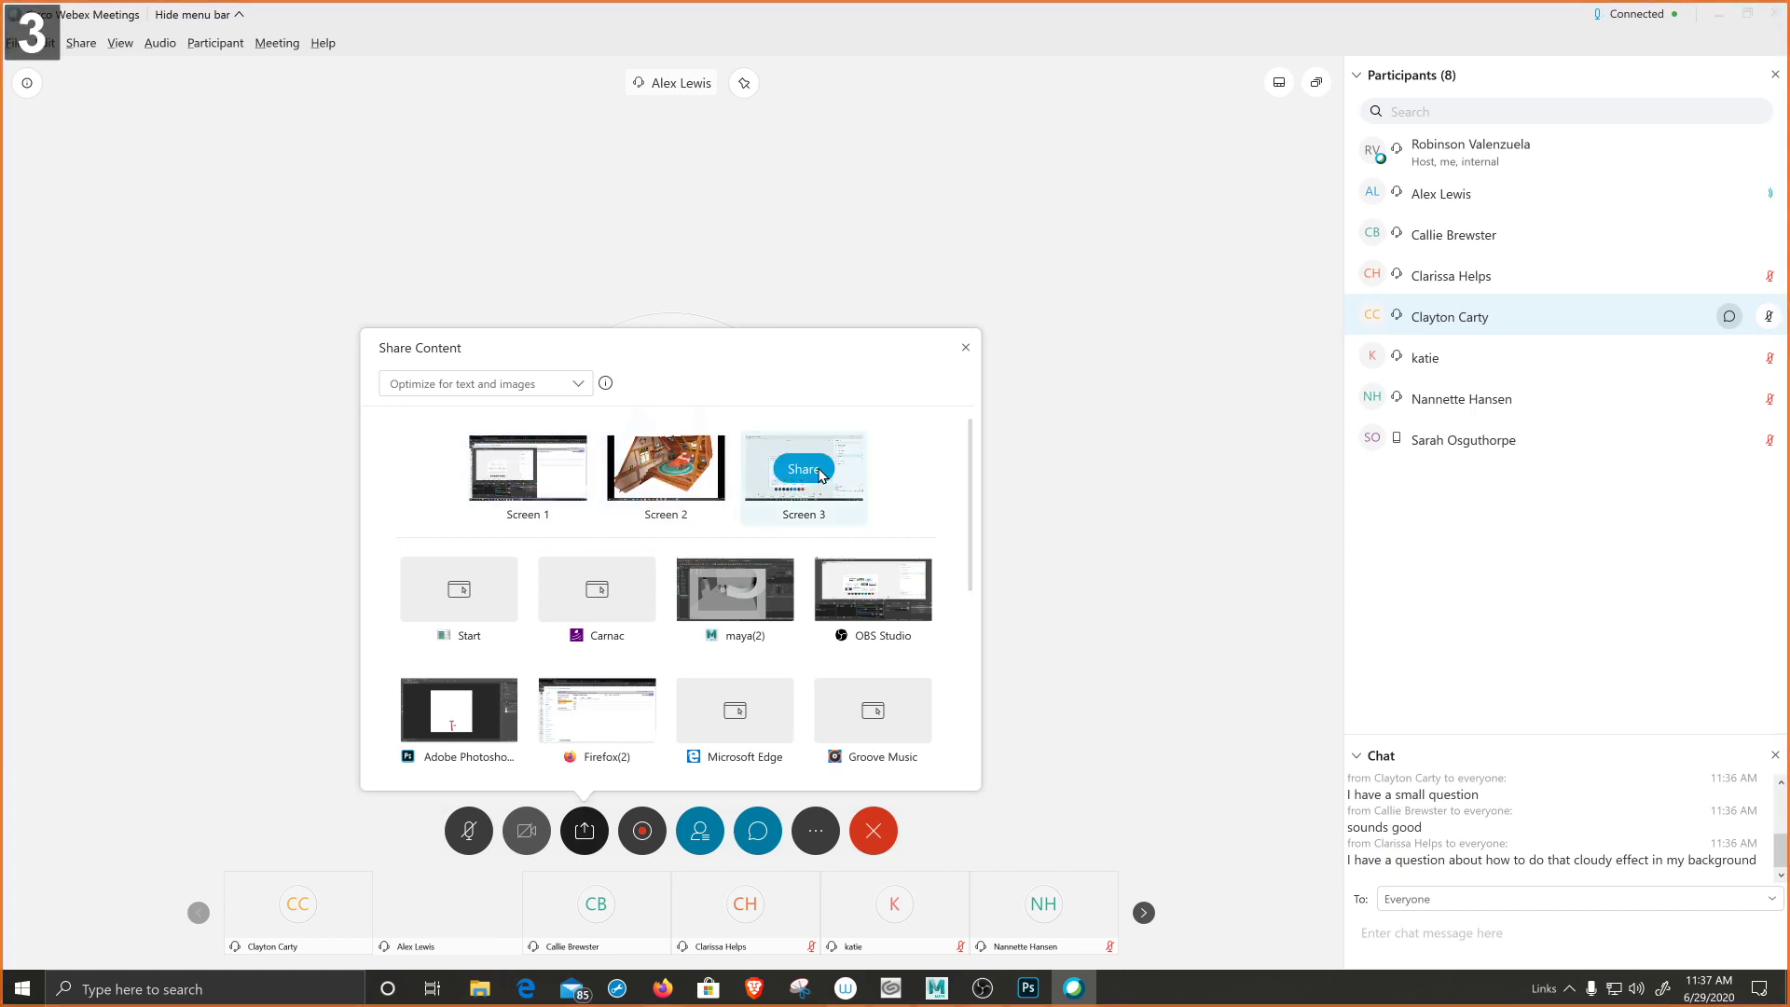
click(804, 468)
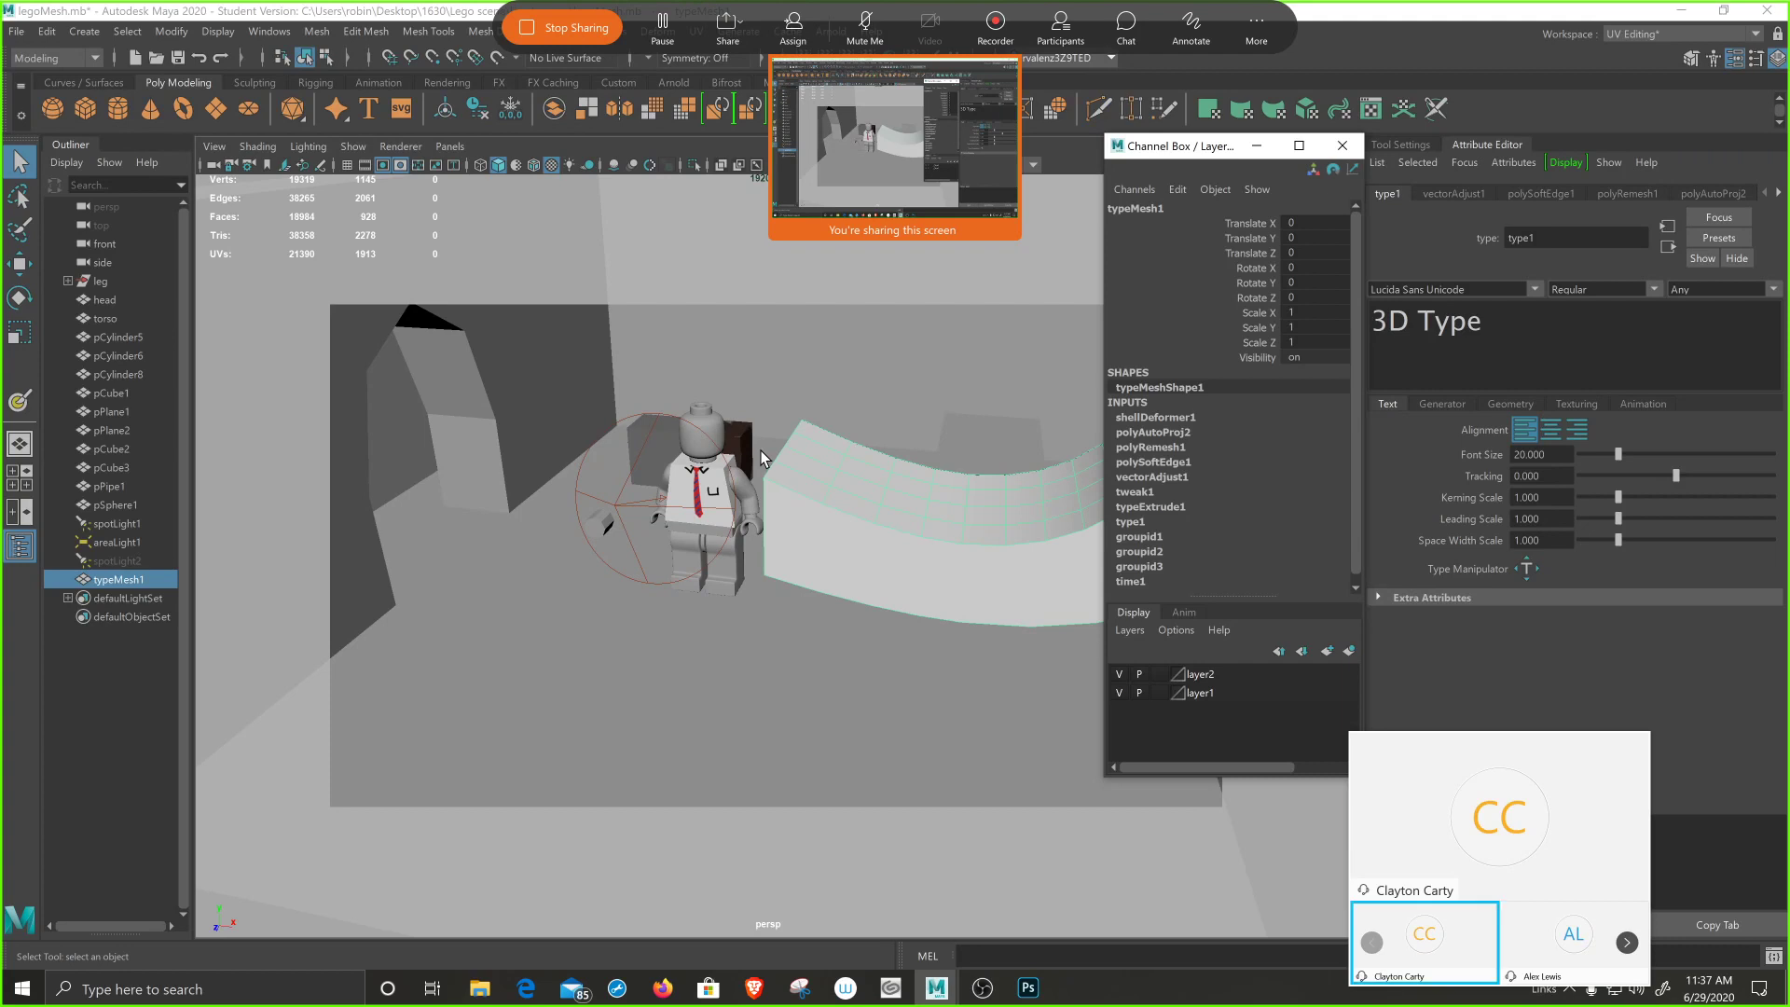
- Select the minifig's head and move its pivot point off the mesh toward the space behind the figure
click(716, 431)
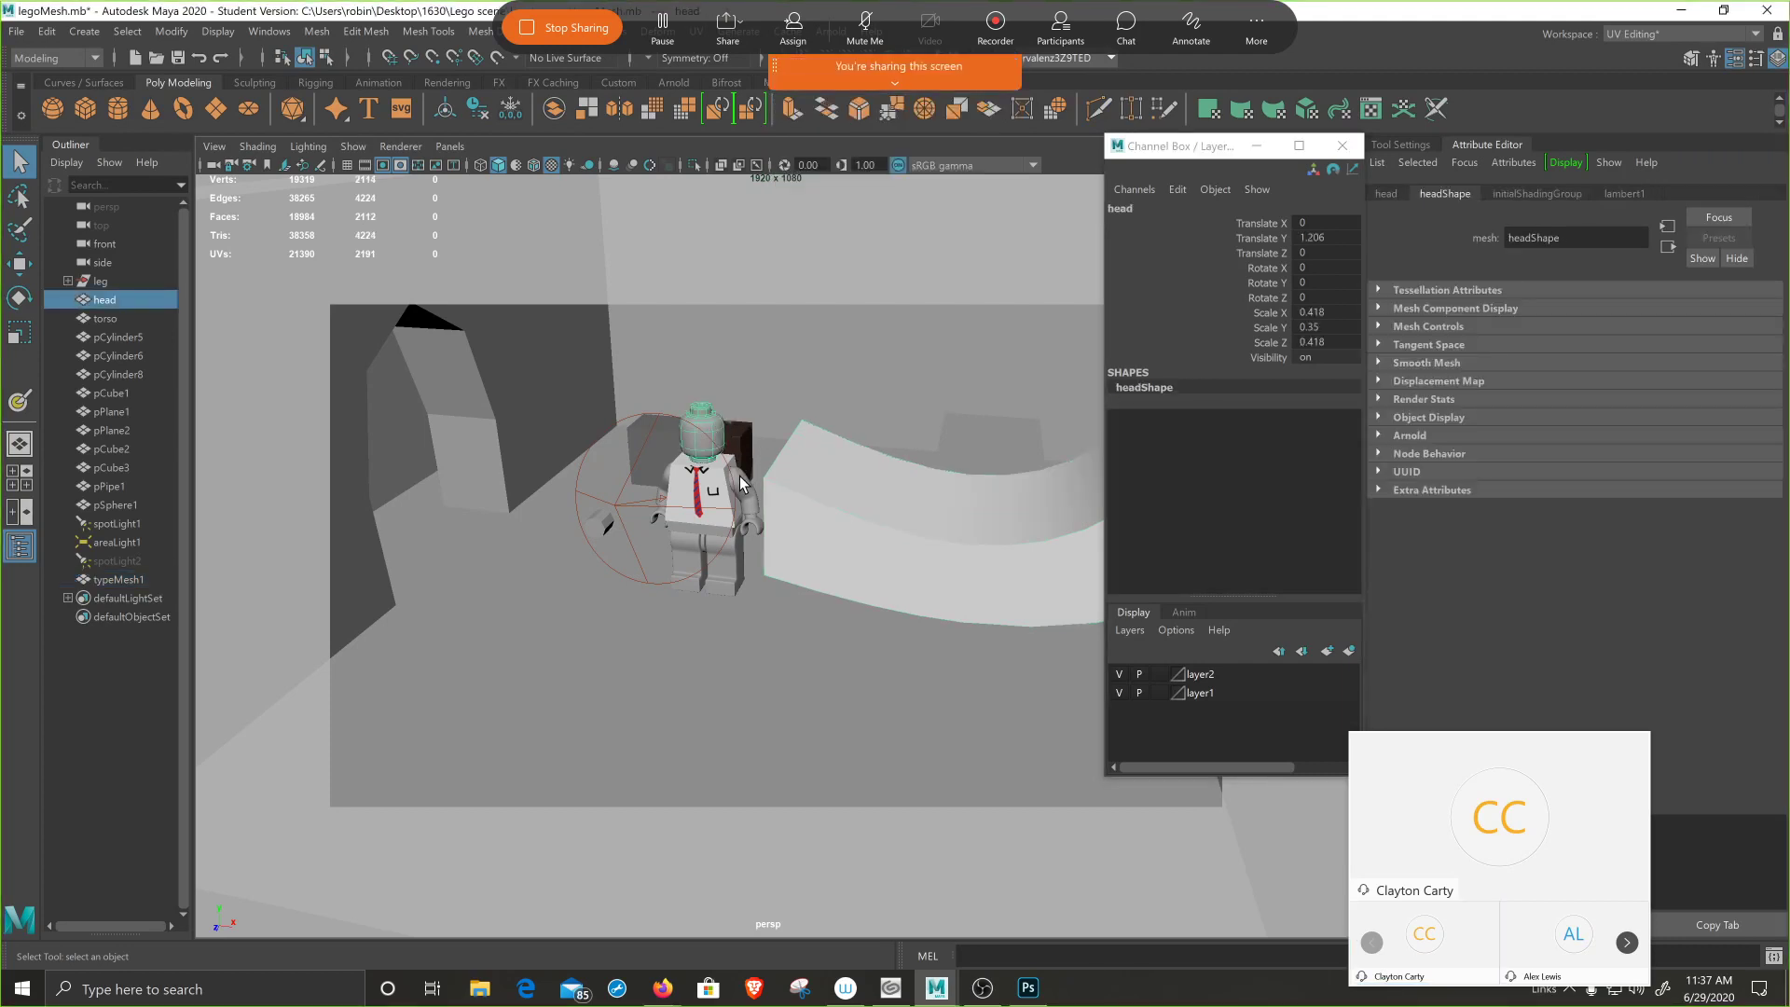
mouse_move(743, 475)
alt+mouse_down()
mouse_move(701, 463)
mouse_move(709, 483)
alt+mouse_up()
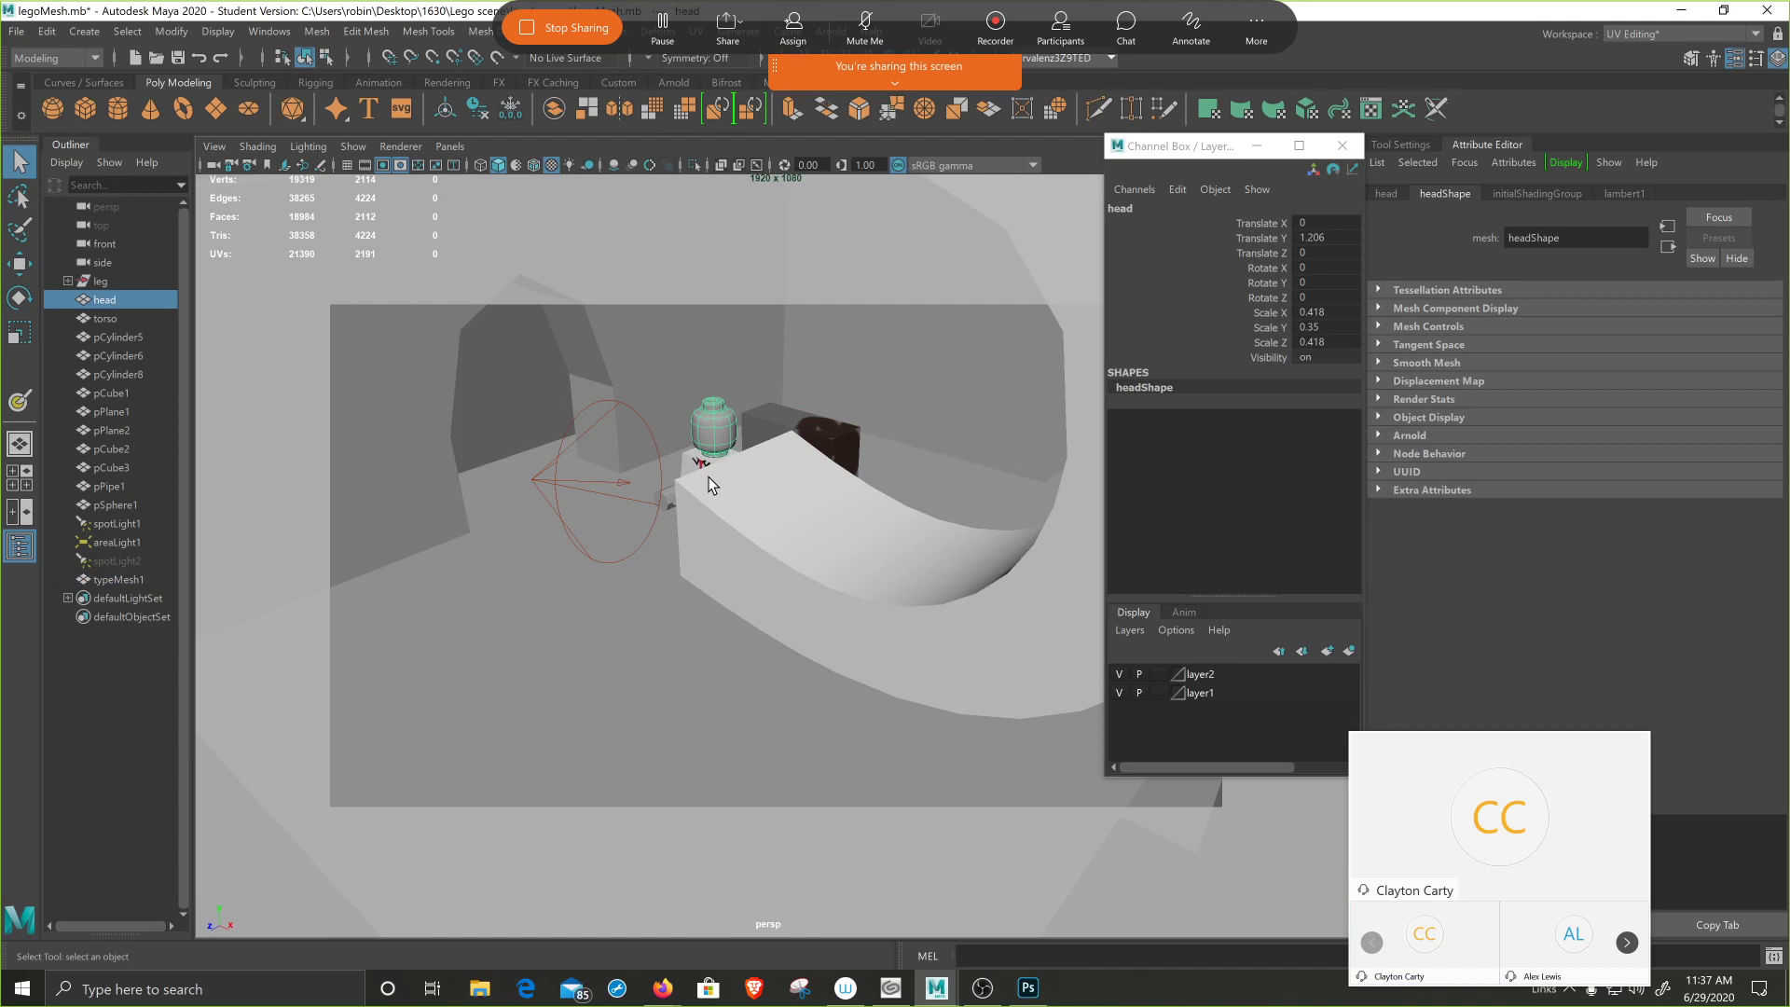
key(w)
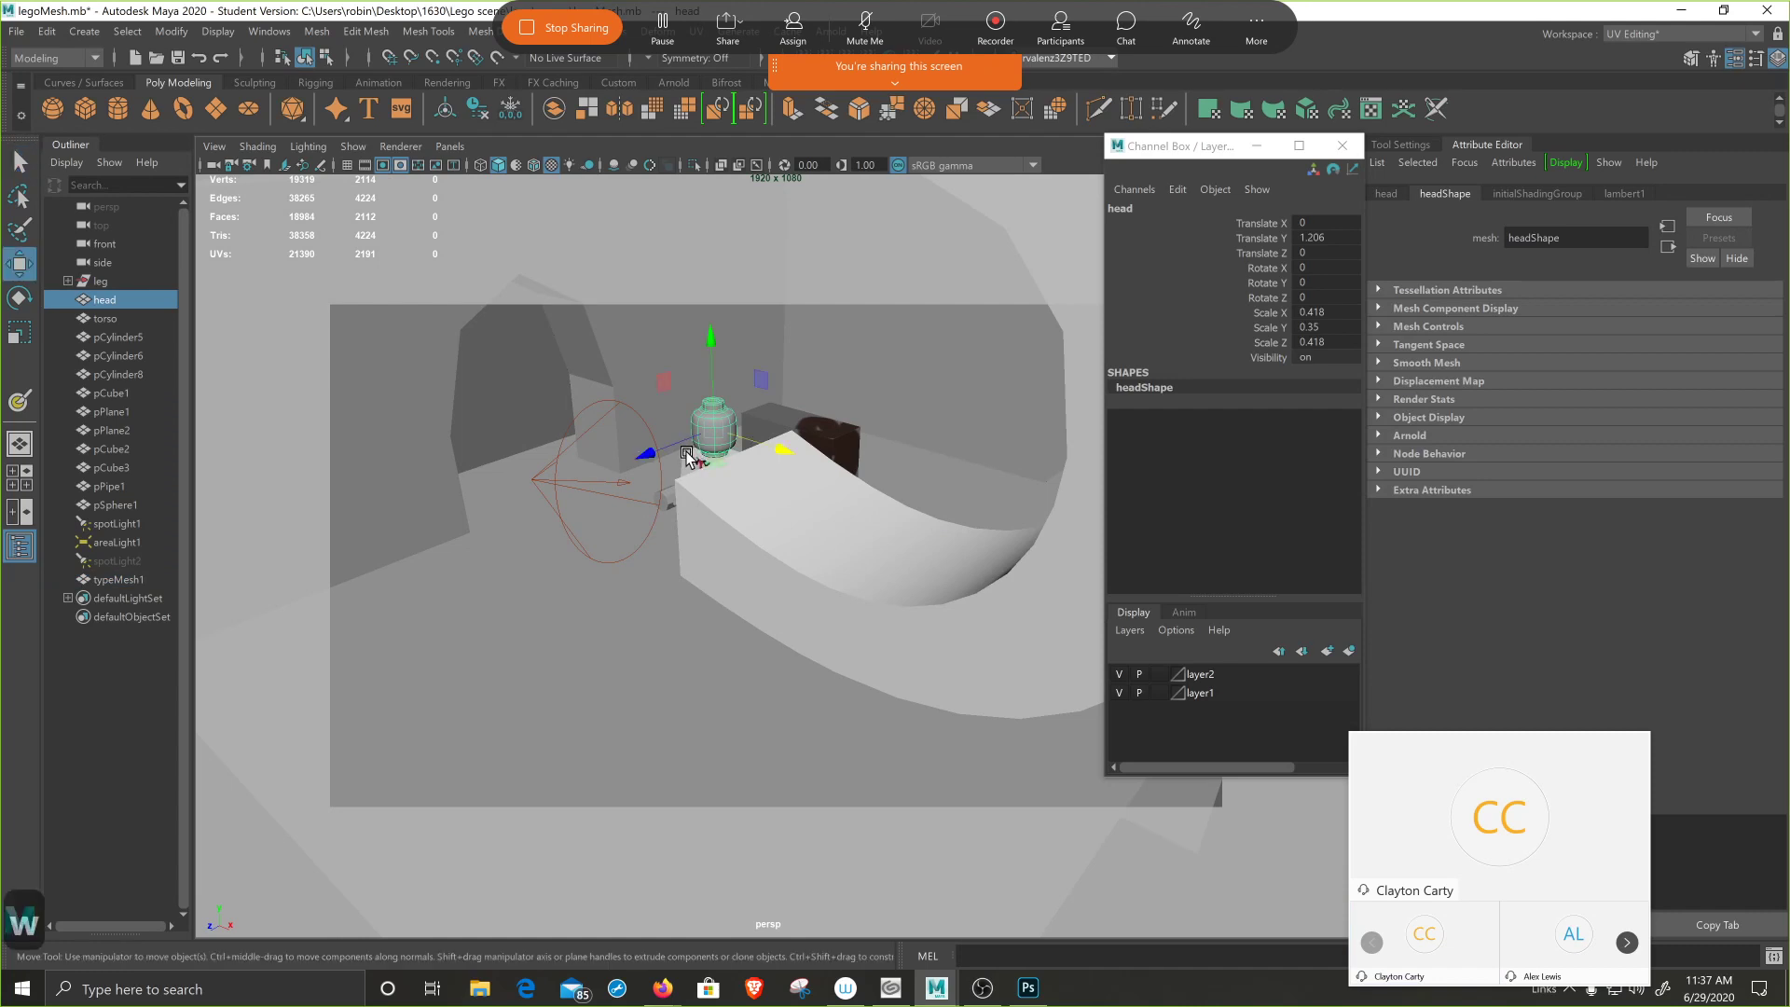
key(d)
drag(668, 449, 743, 431)
key(d)
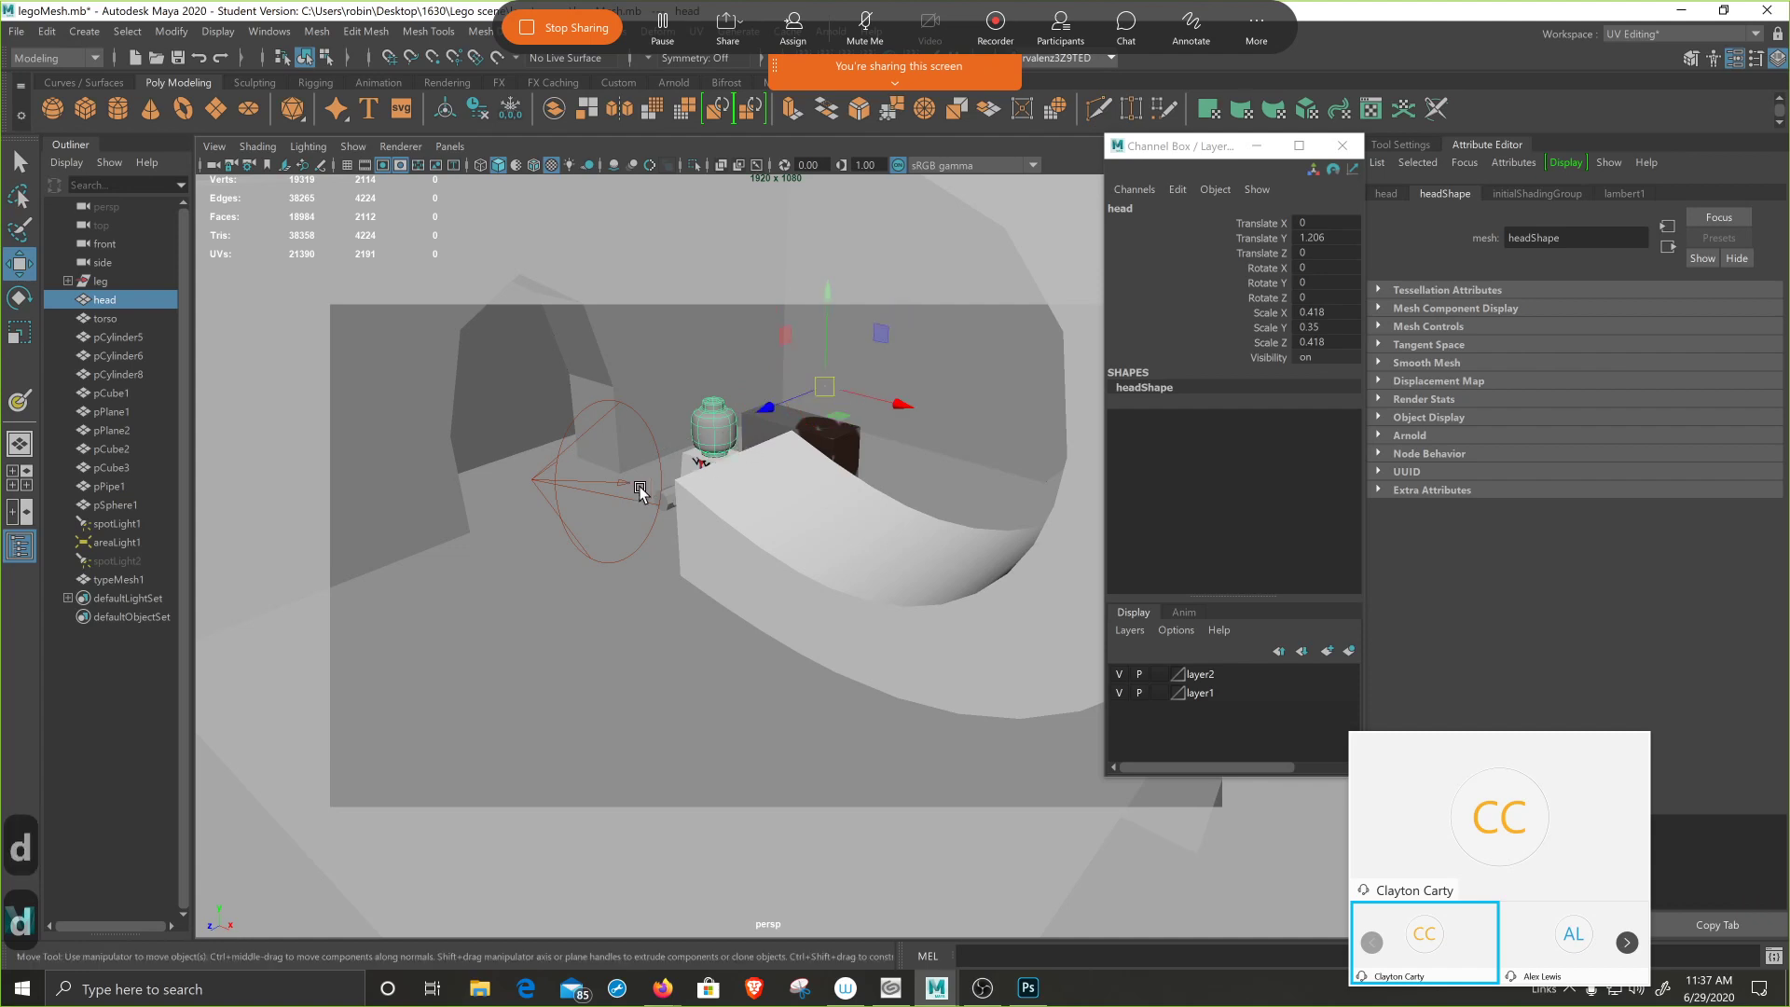
- Center the pivot on the minifig's head and locate the Center Pivot command
alt+drag(636, 497, 676, 475)
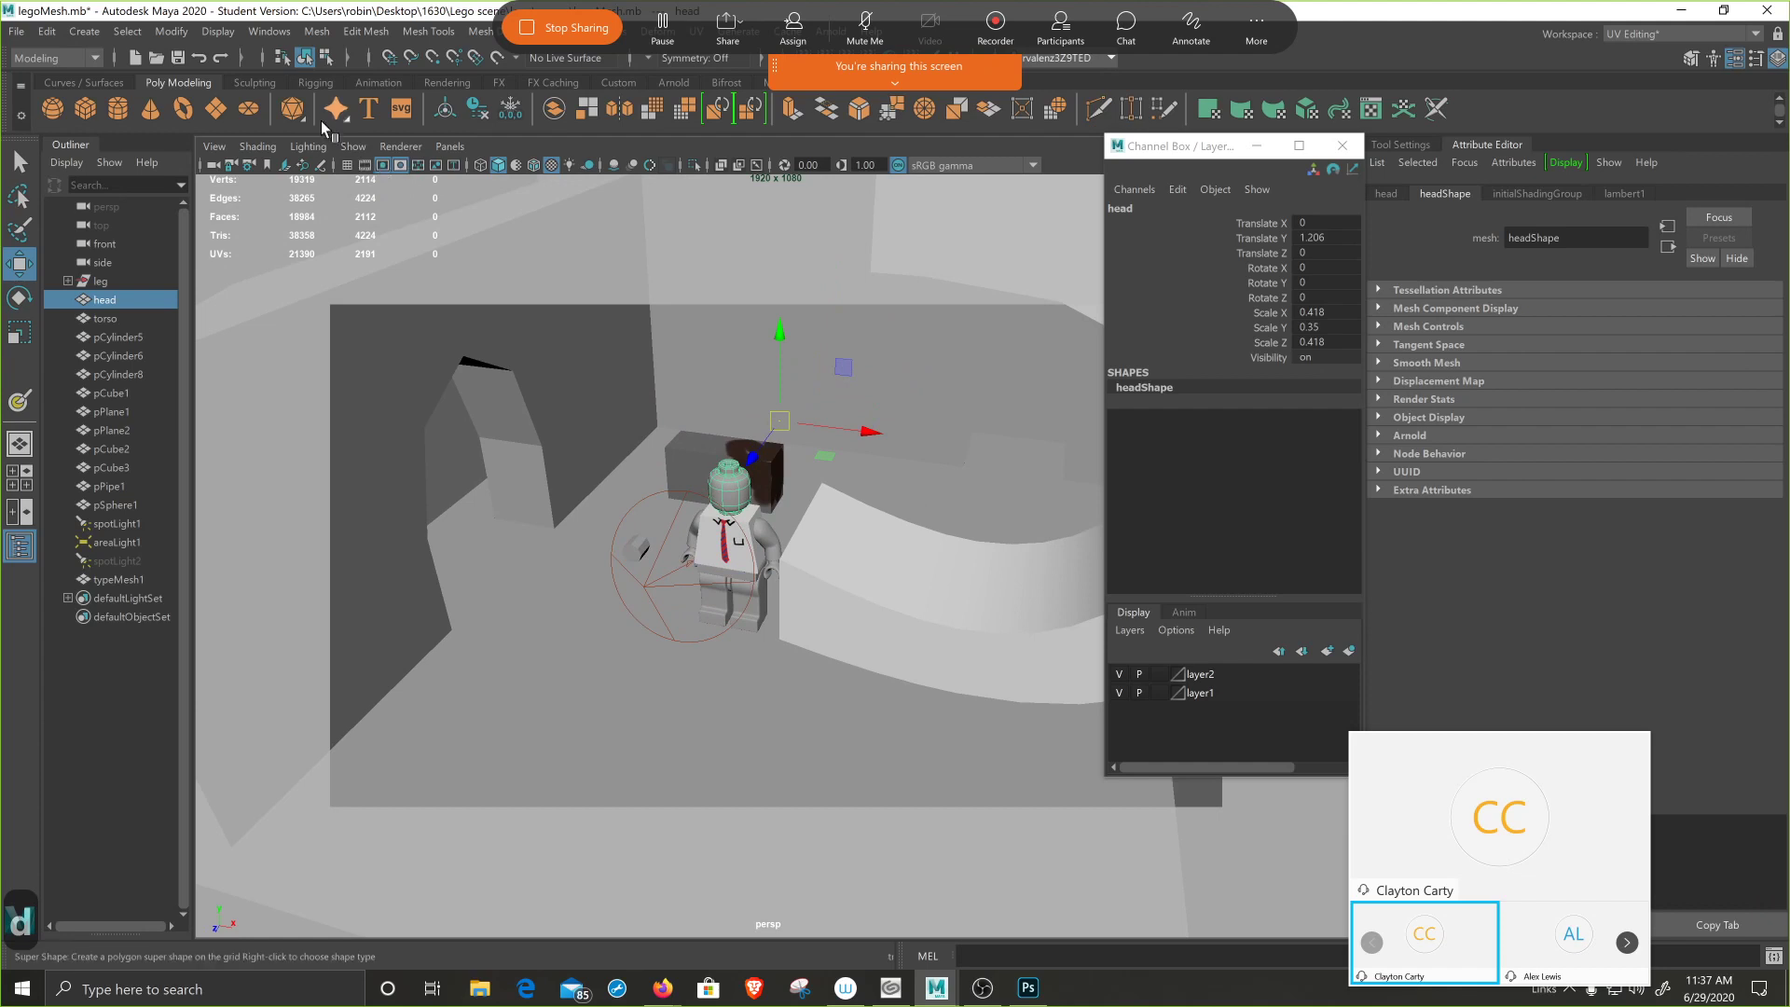
click(446, 110)
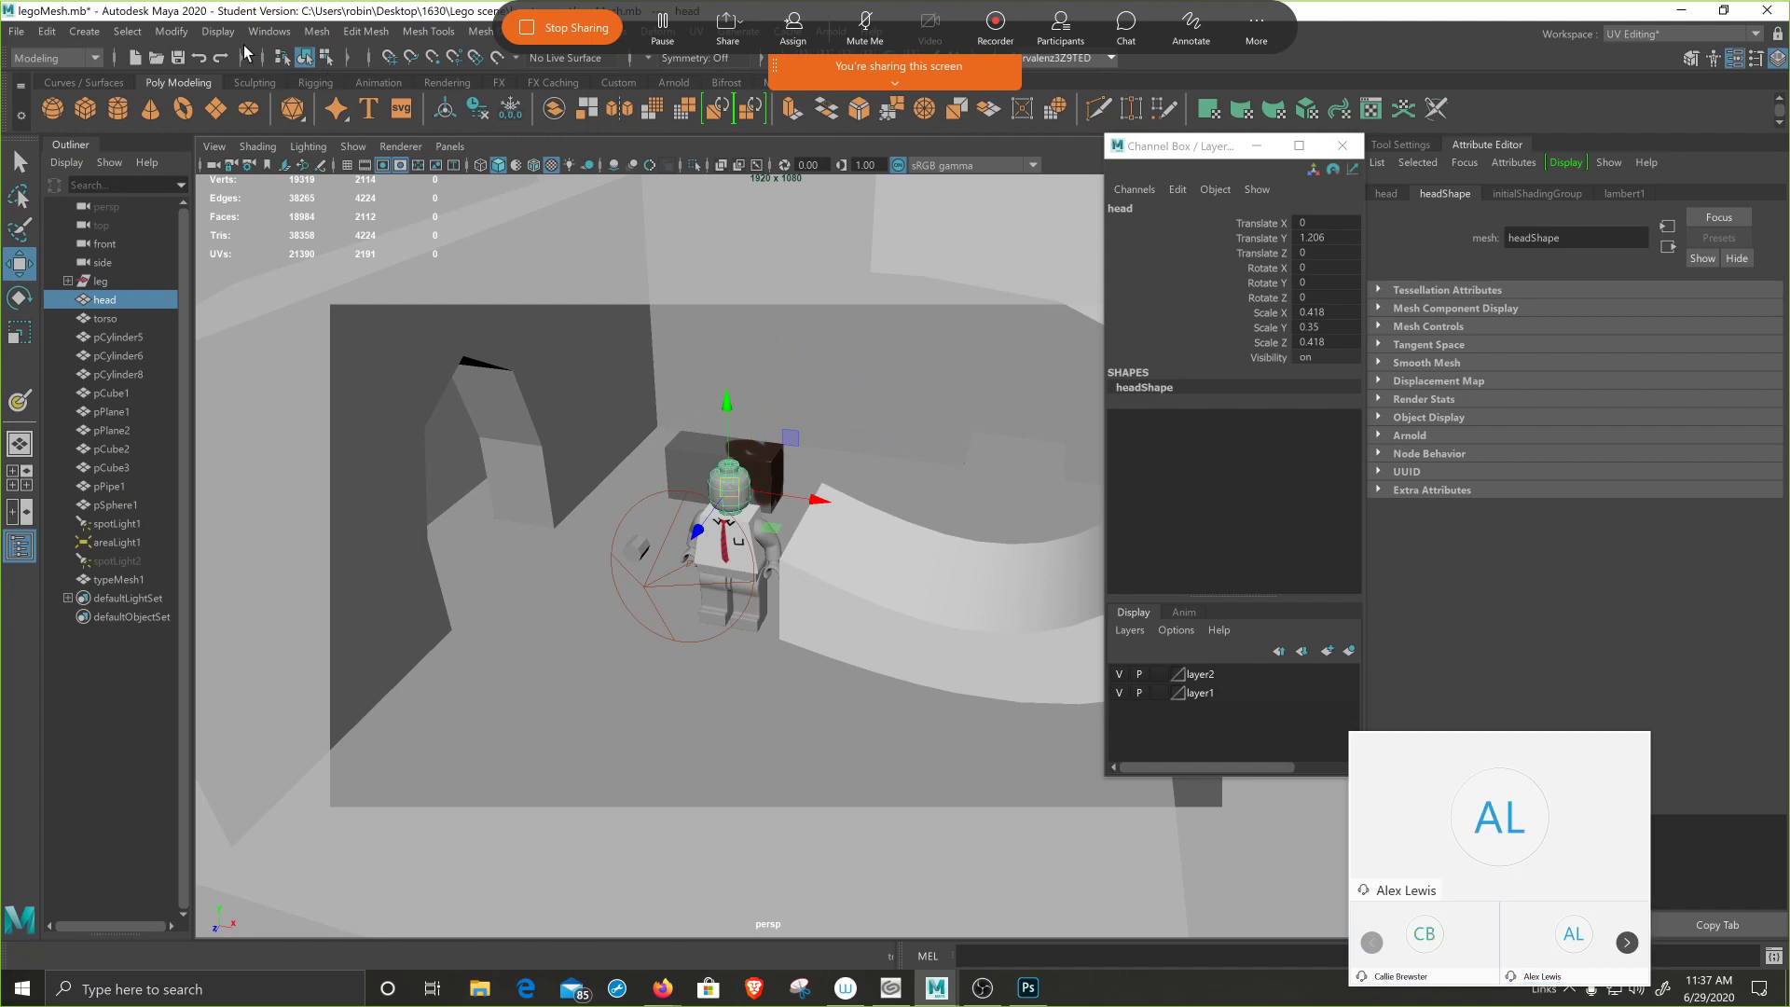
click(177, 33)
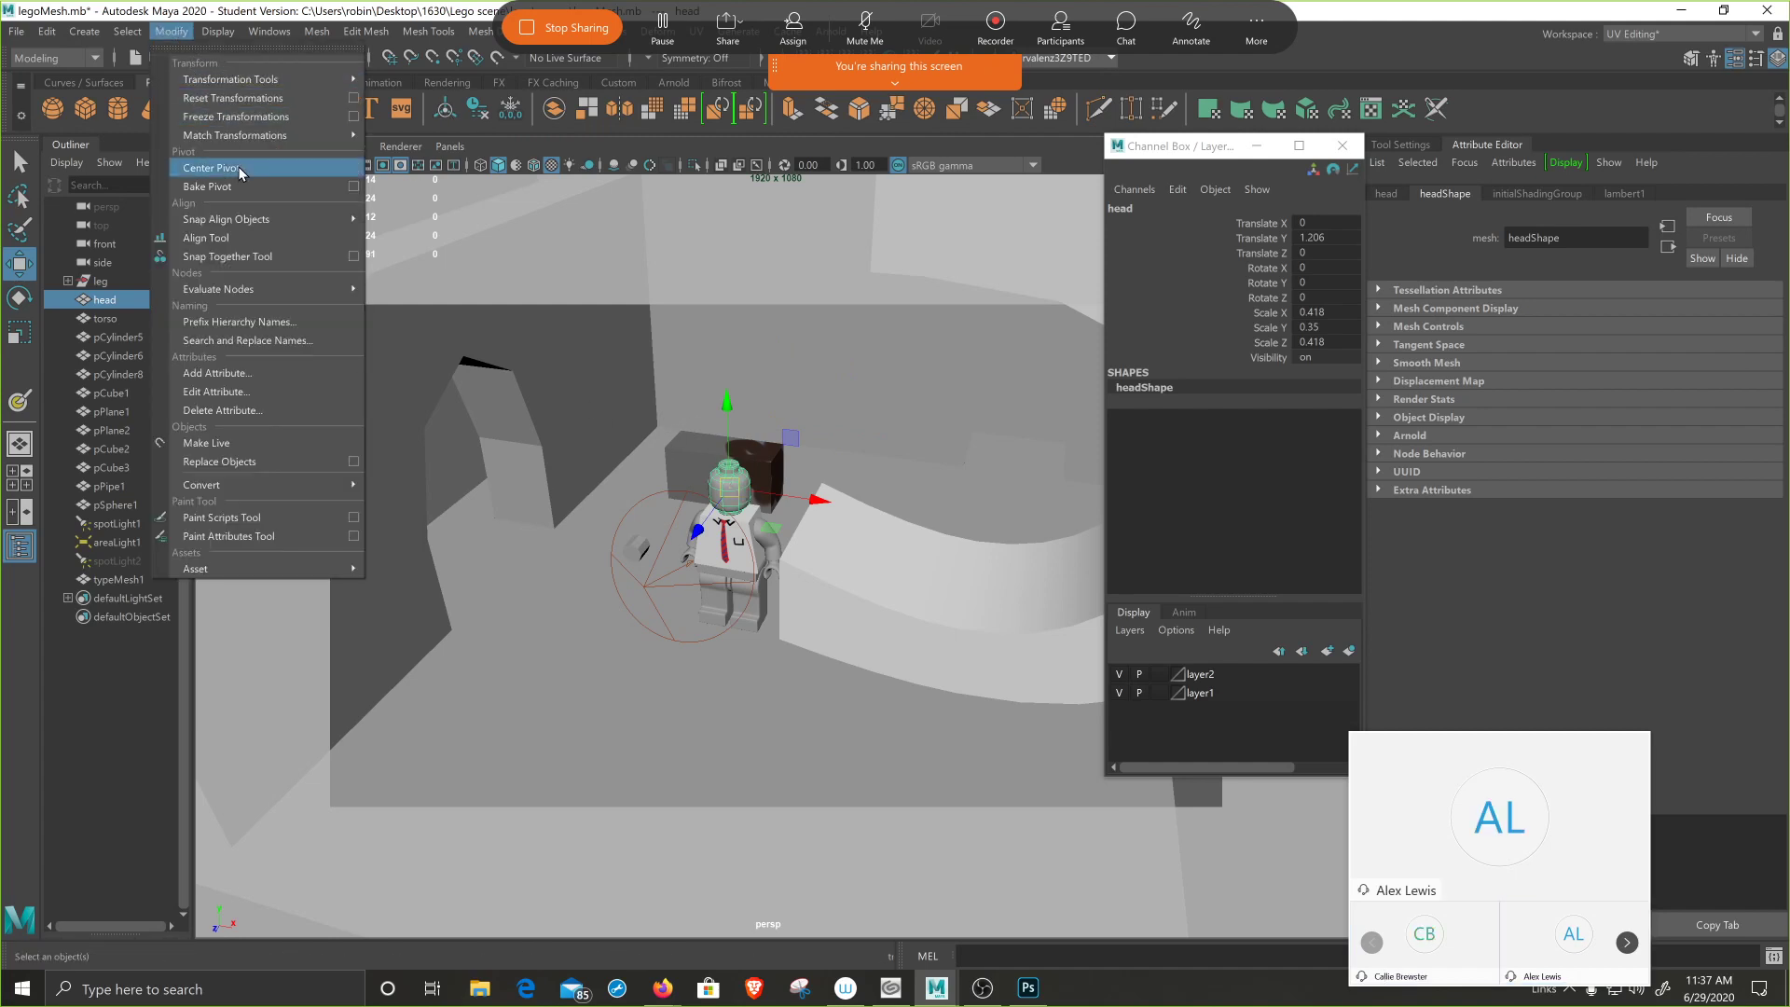
click(790, 284)
- Separate the minifig's paired arms mesh into individual arm pieces
click(730, 480)
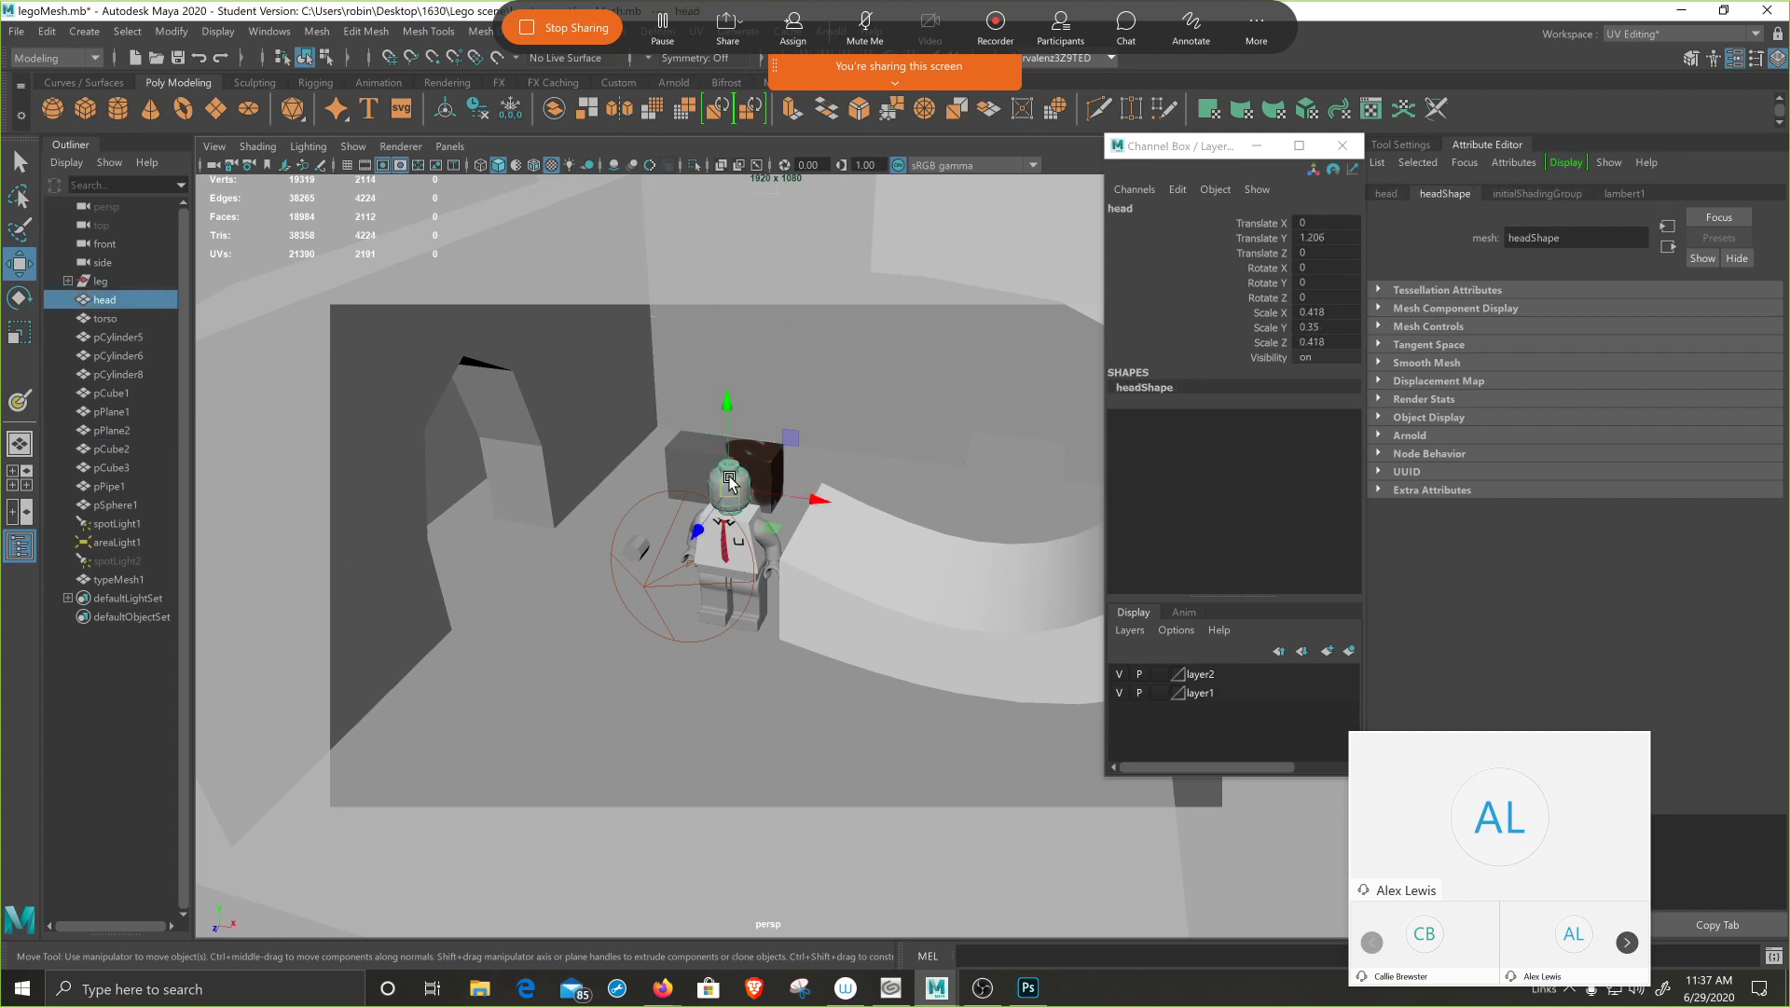
key(e)
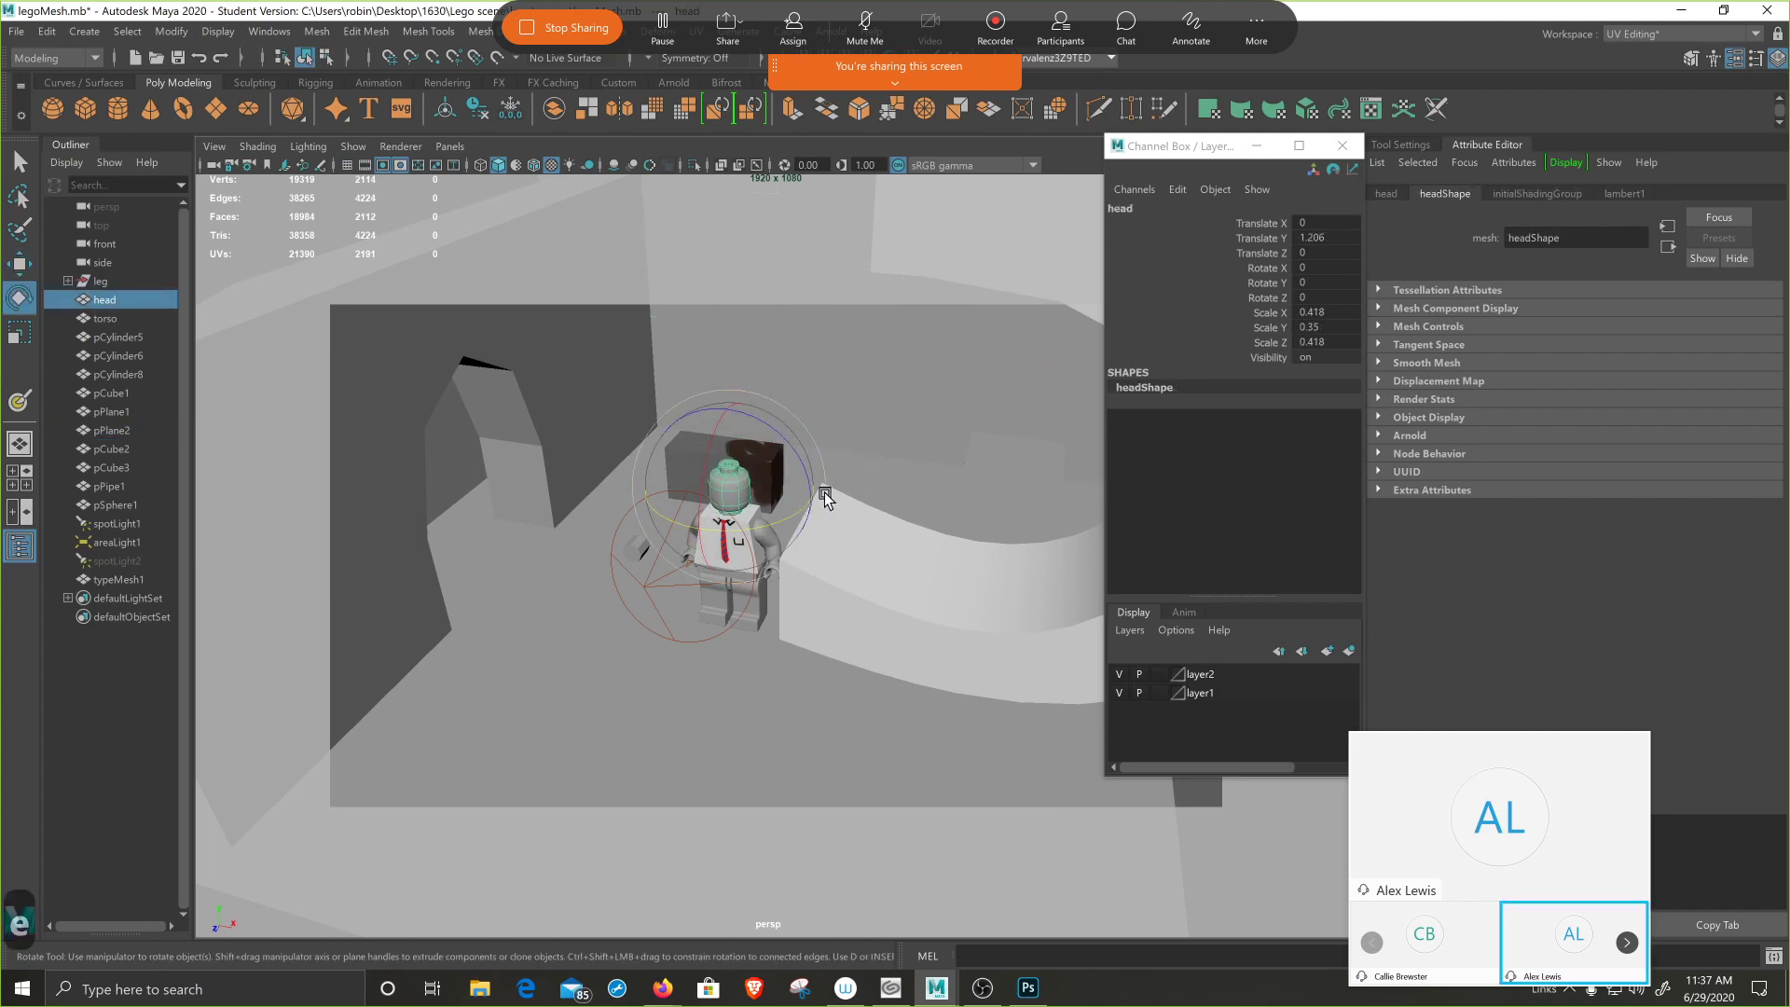
key(q)
click(776, 552)
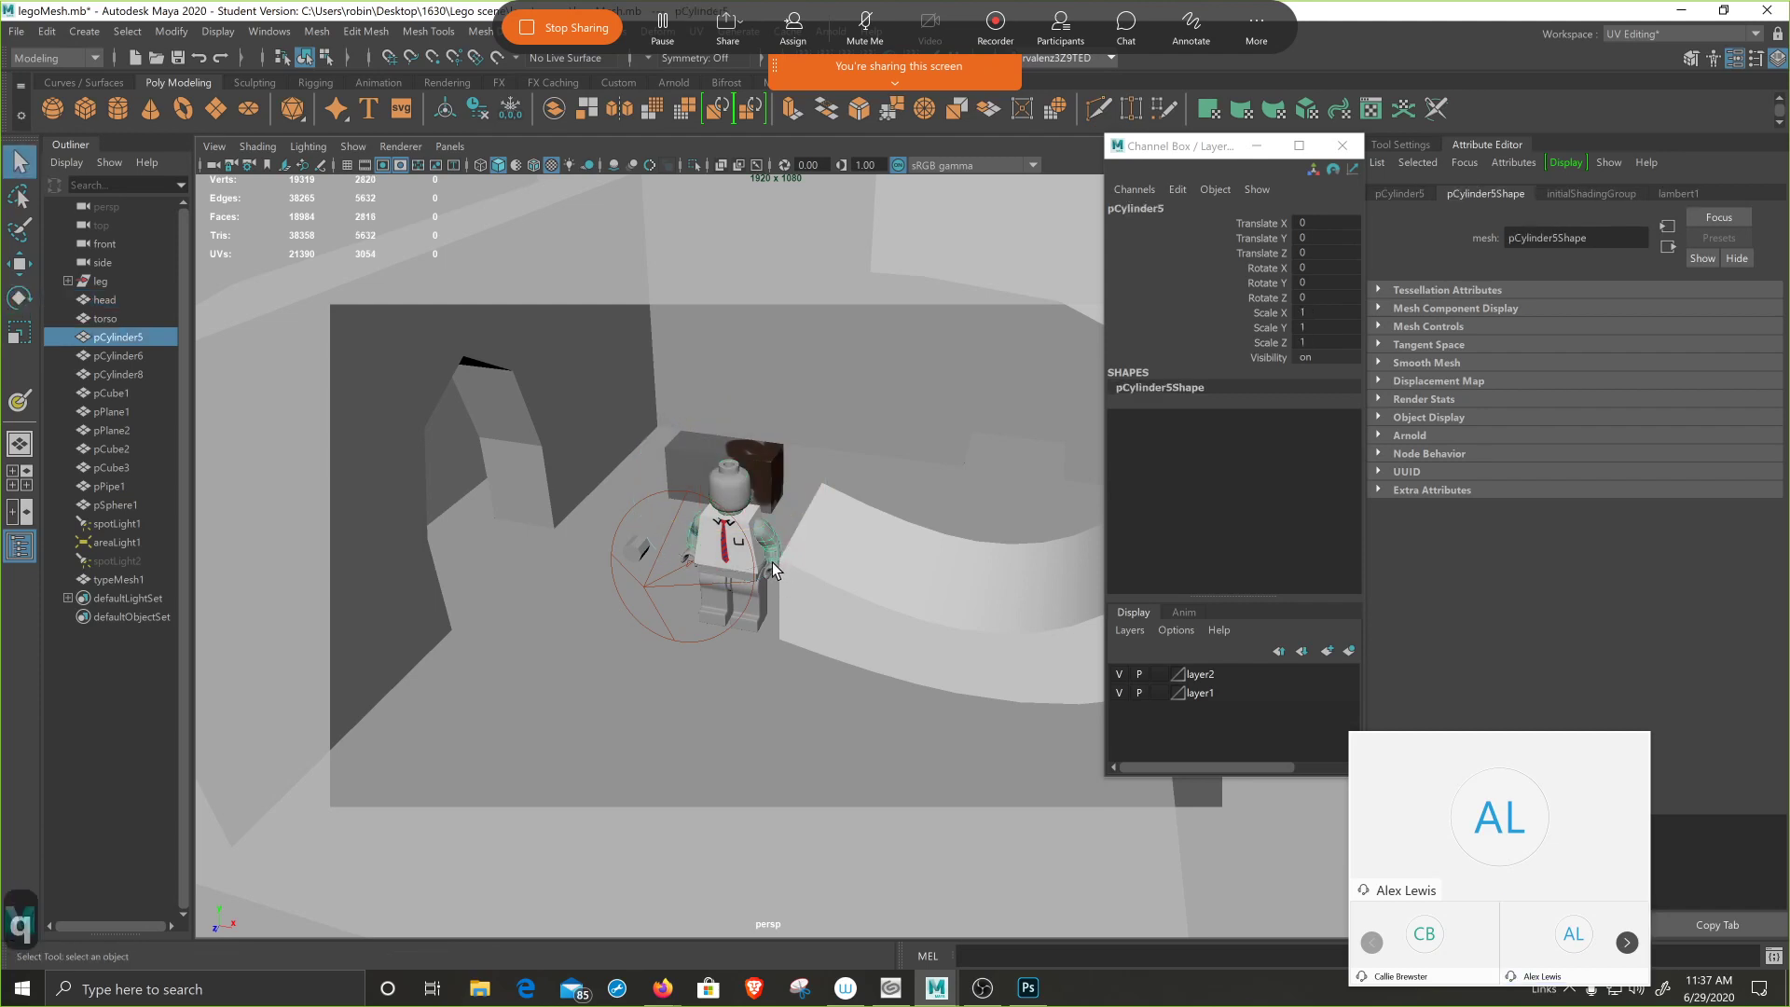
click(314, 33)
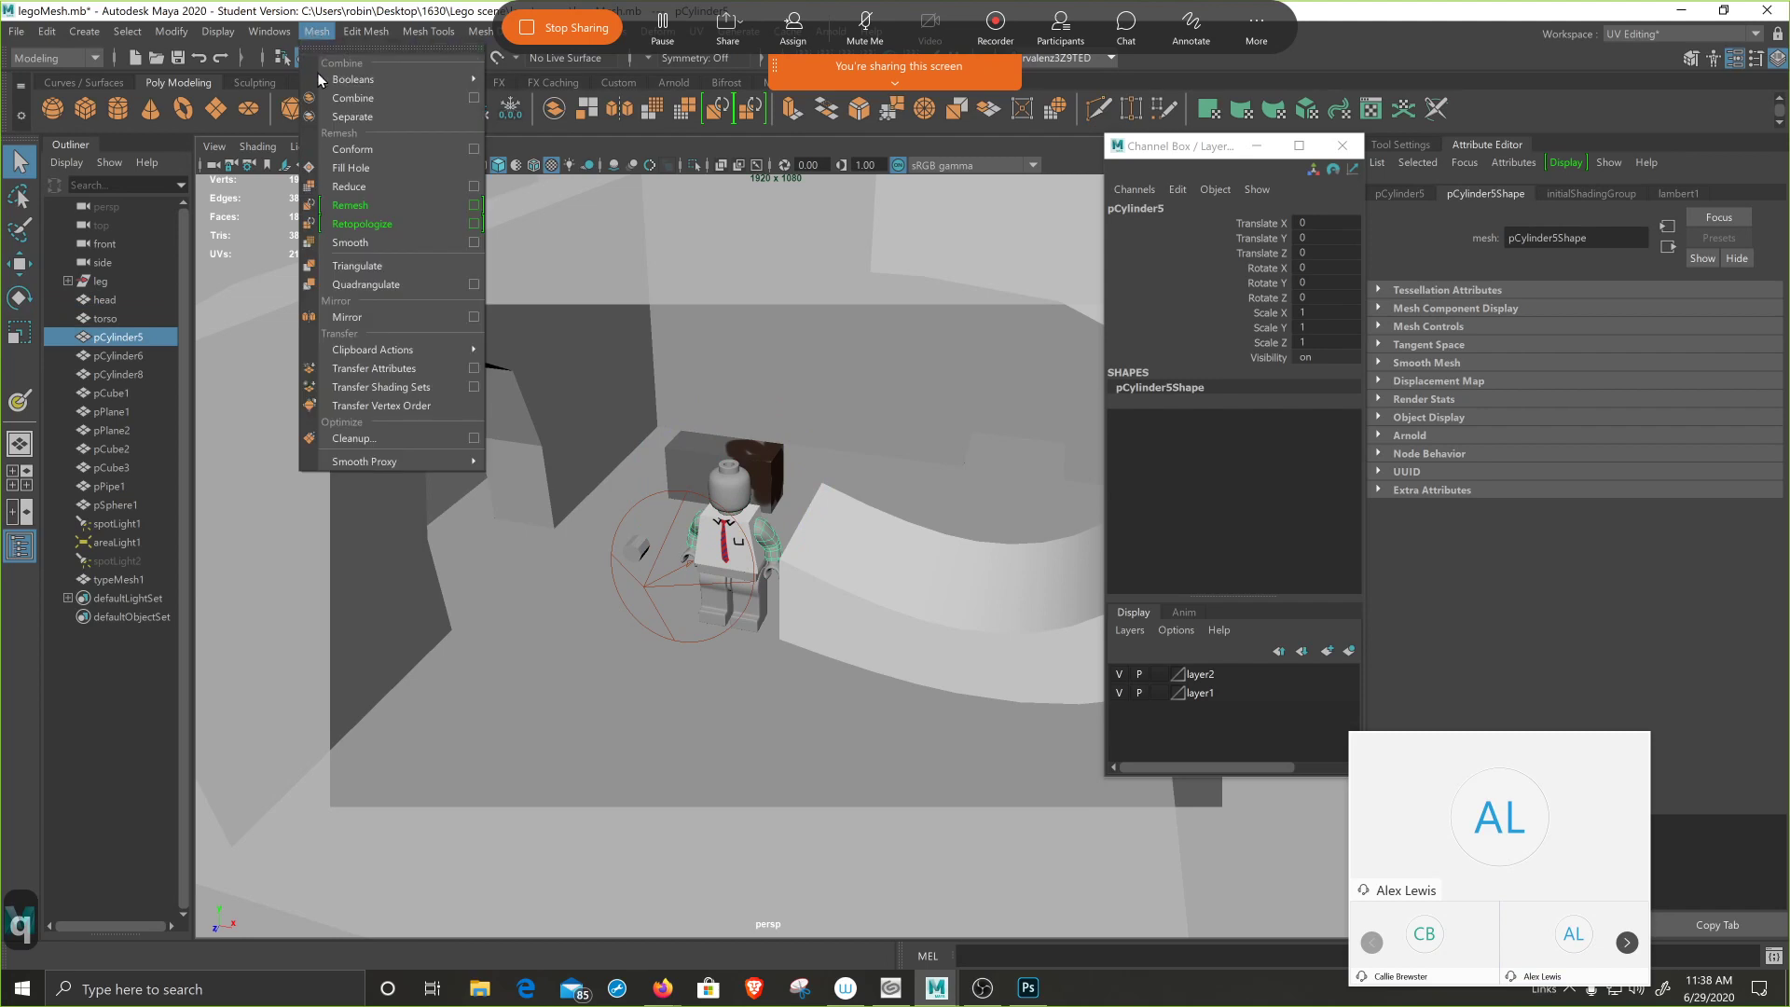
click(345, 116)
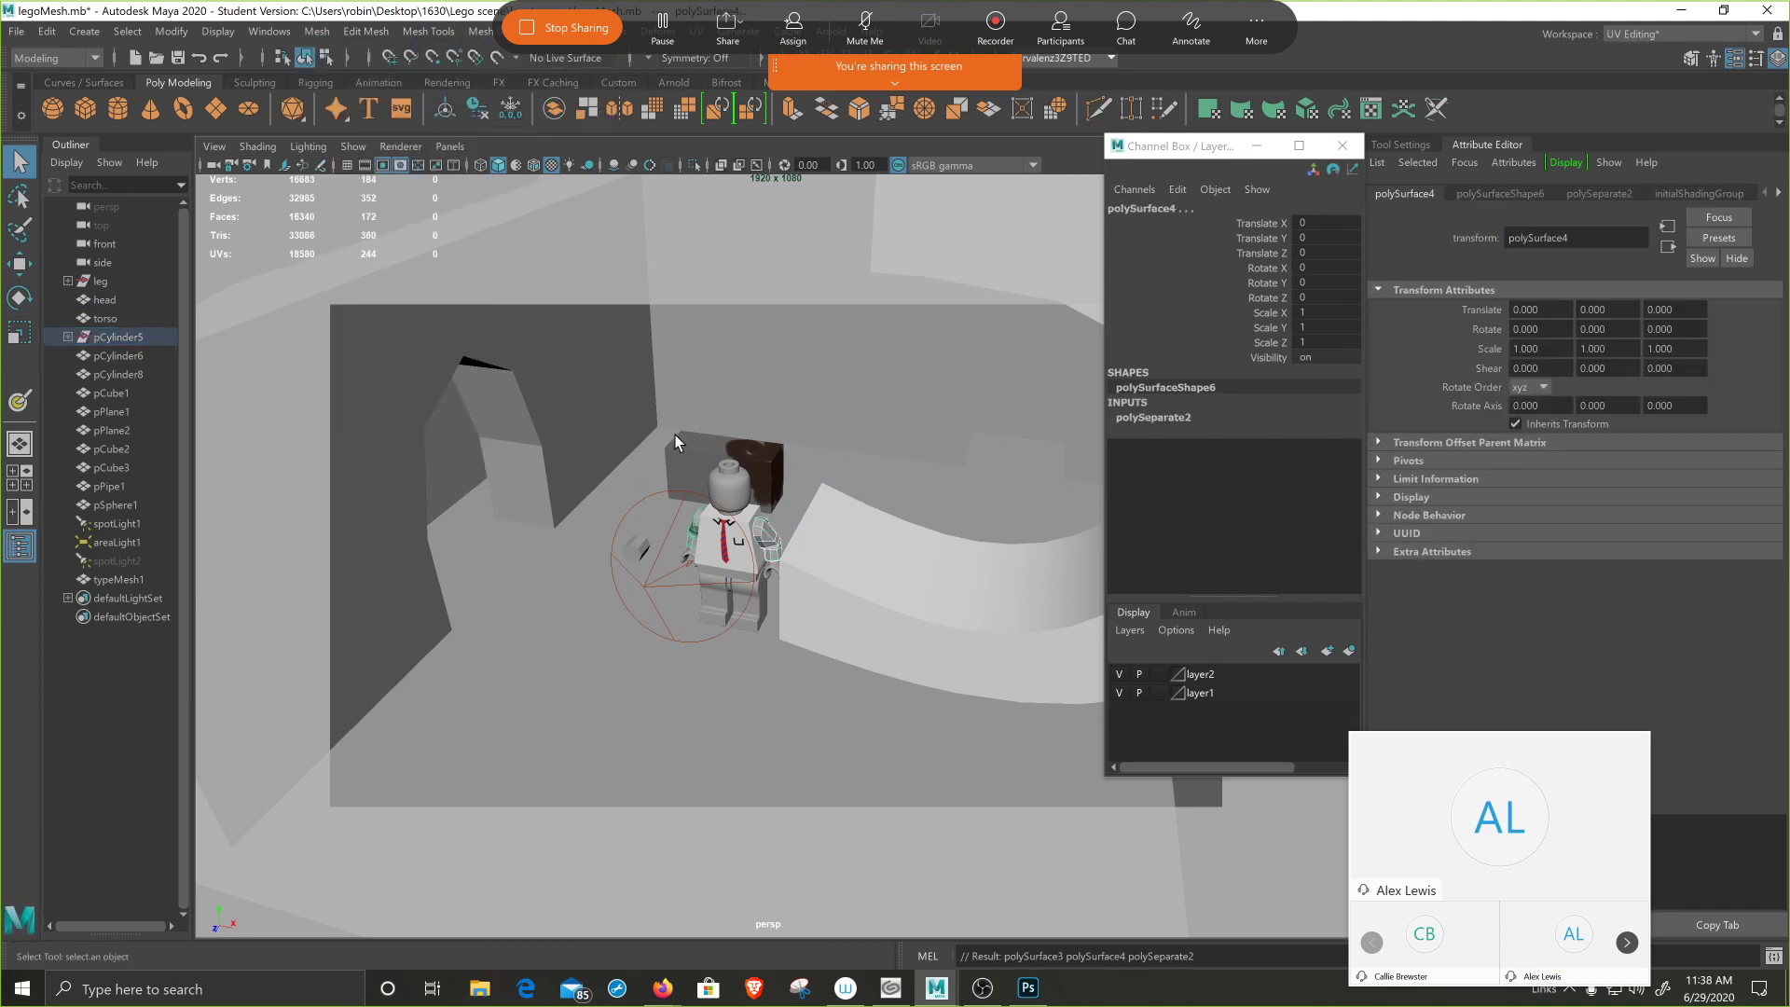
- Try to separate the minifig's hands mesh with an arm piece included in the selection
click(770, 566)
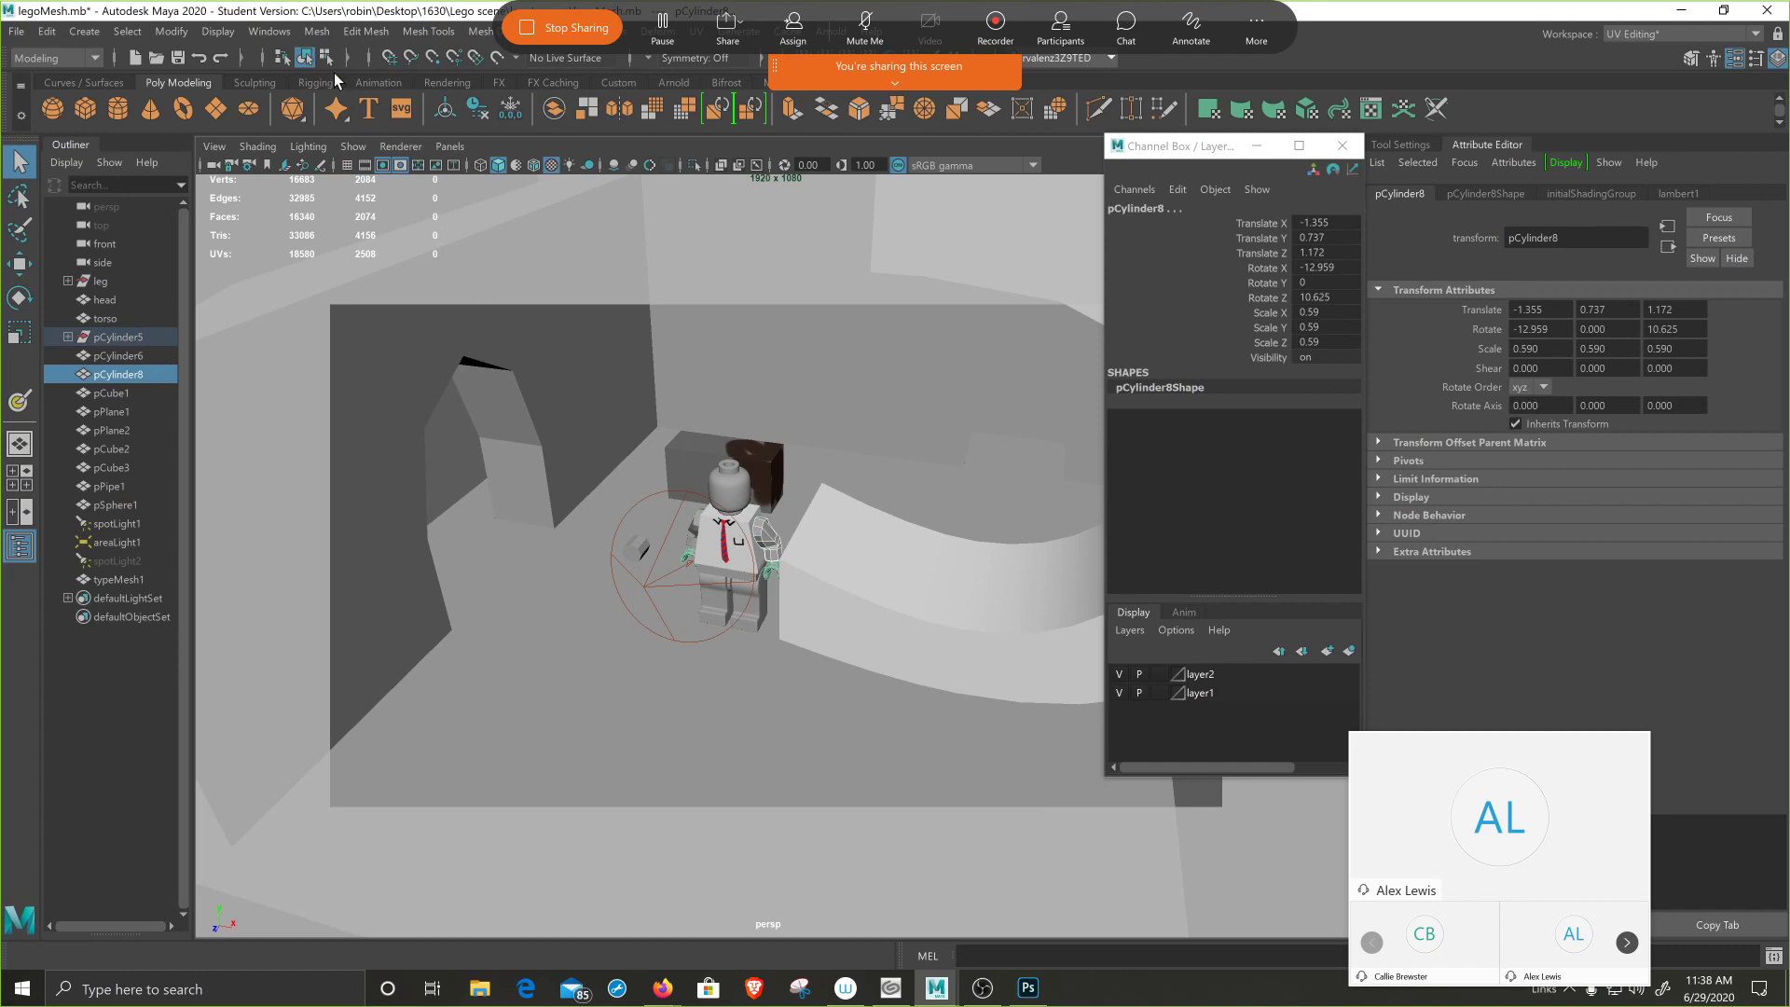
click(316, 32)
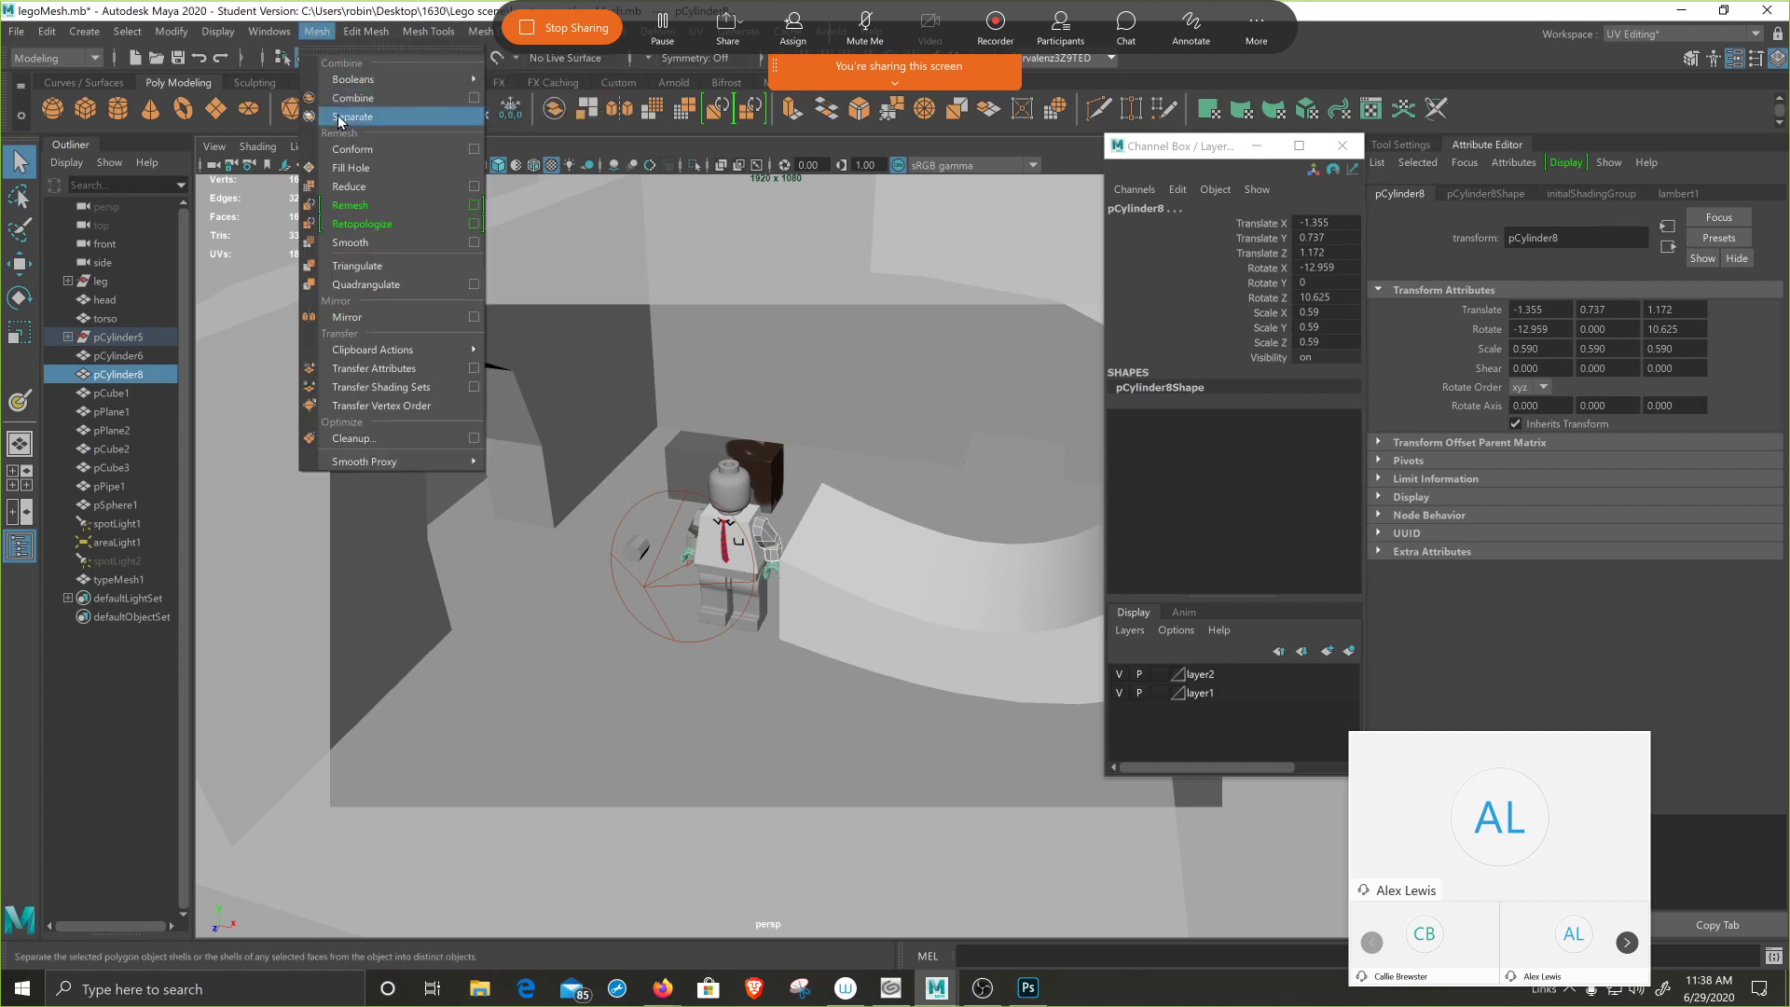
click(341, 118)
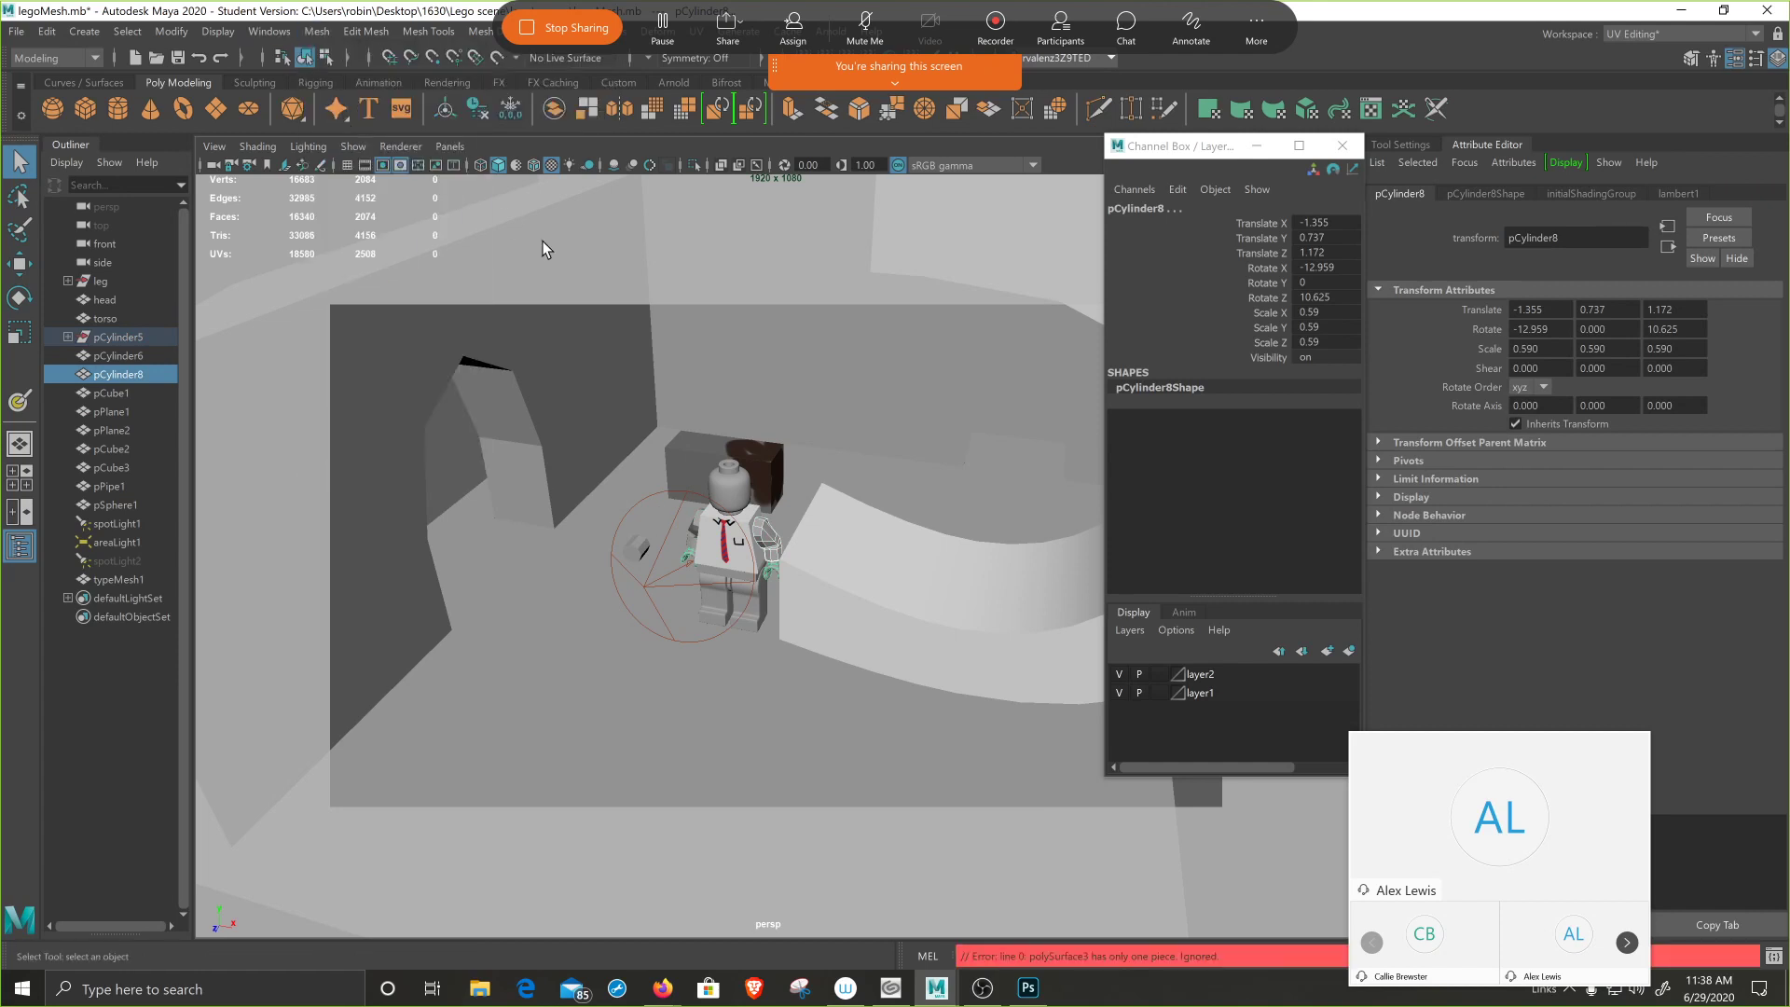
- Select only the minifig's paired hands mesh and separate it into individual hands
click(764, 561)
click(765, 564)
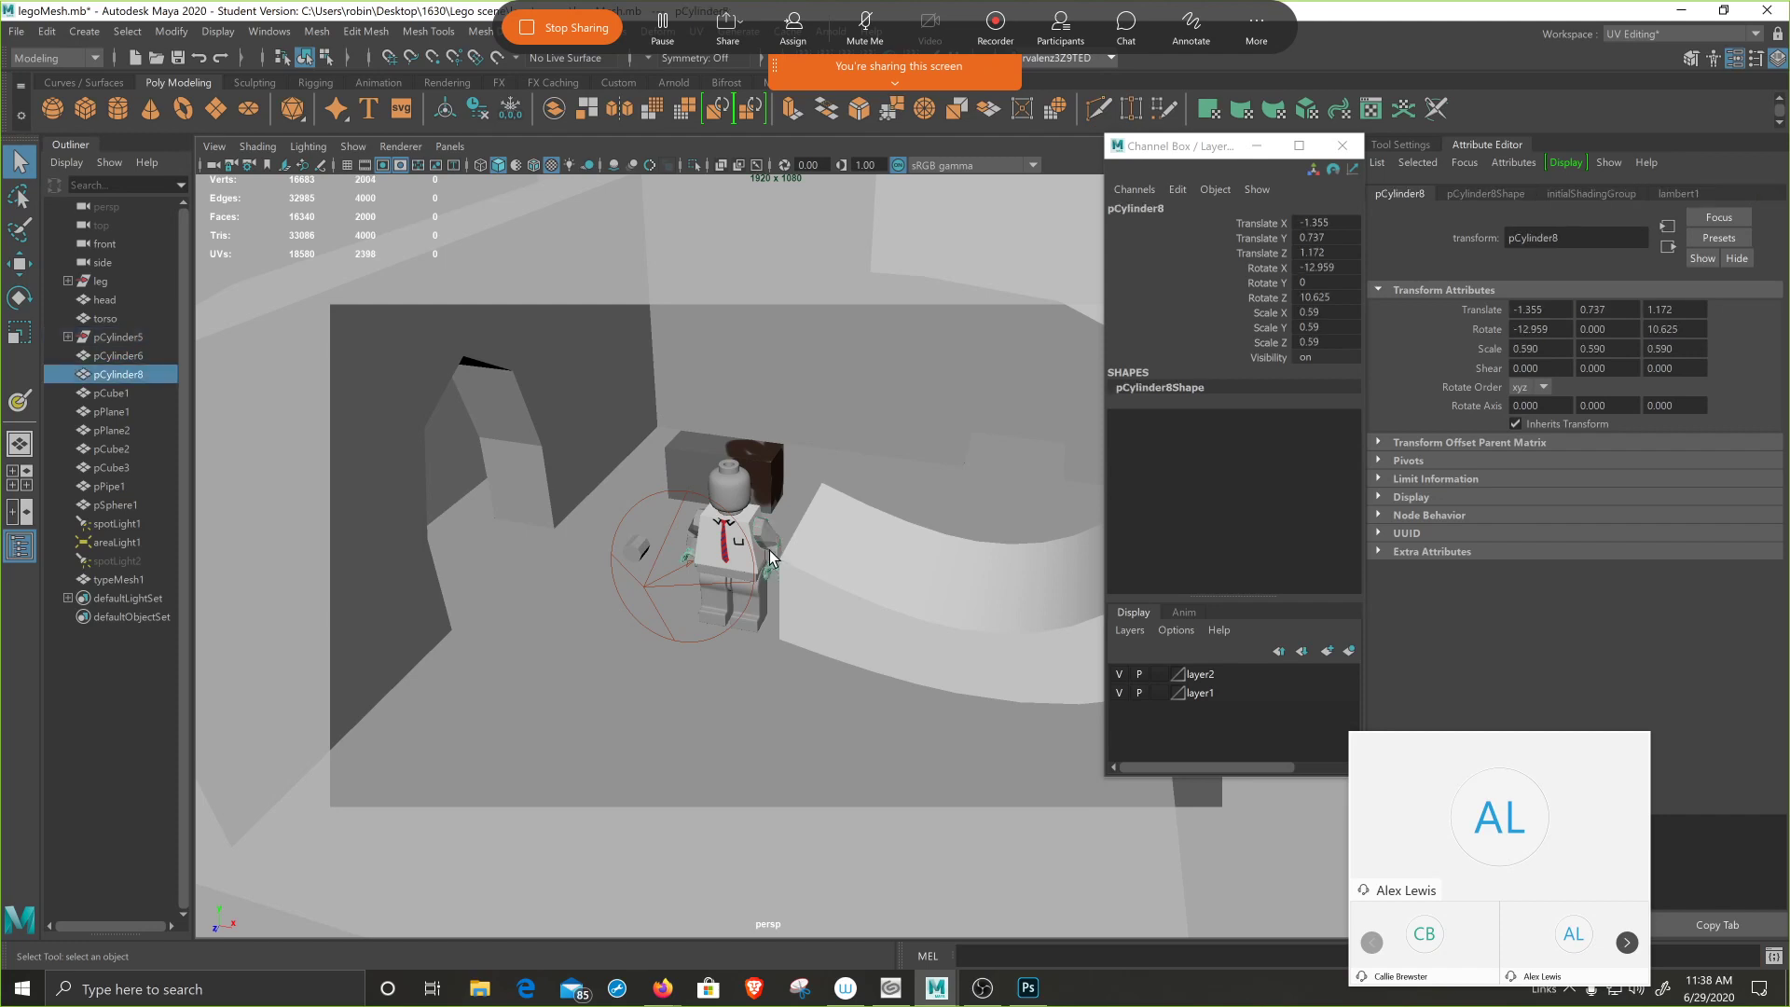
click(321, 29)
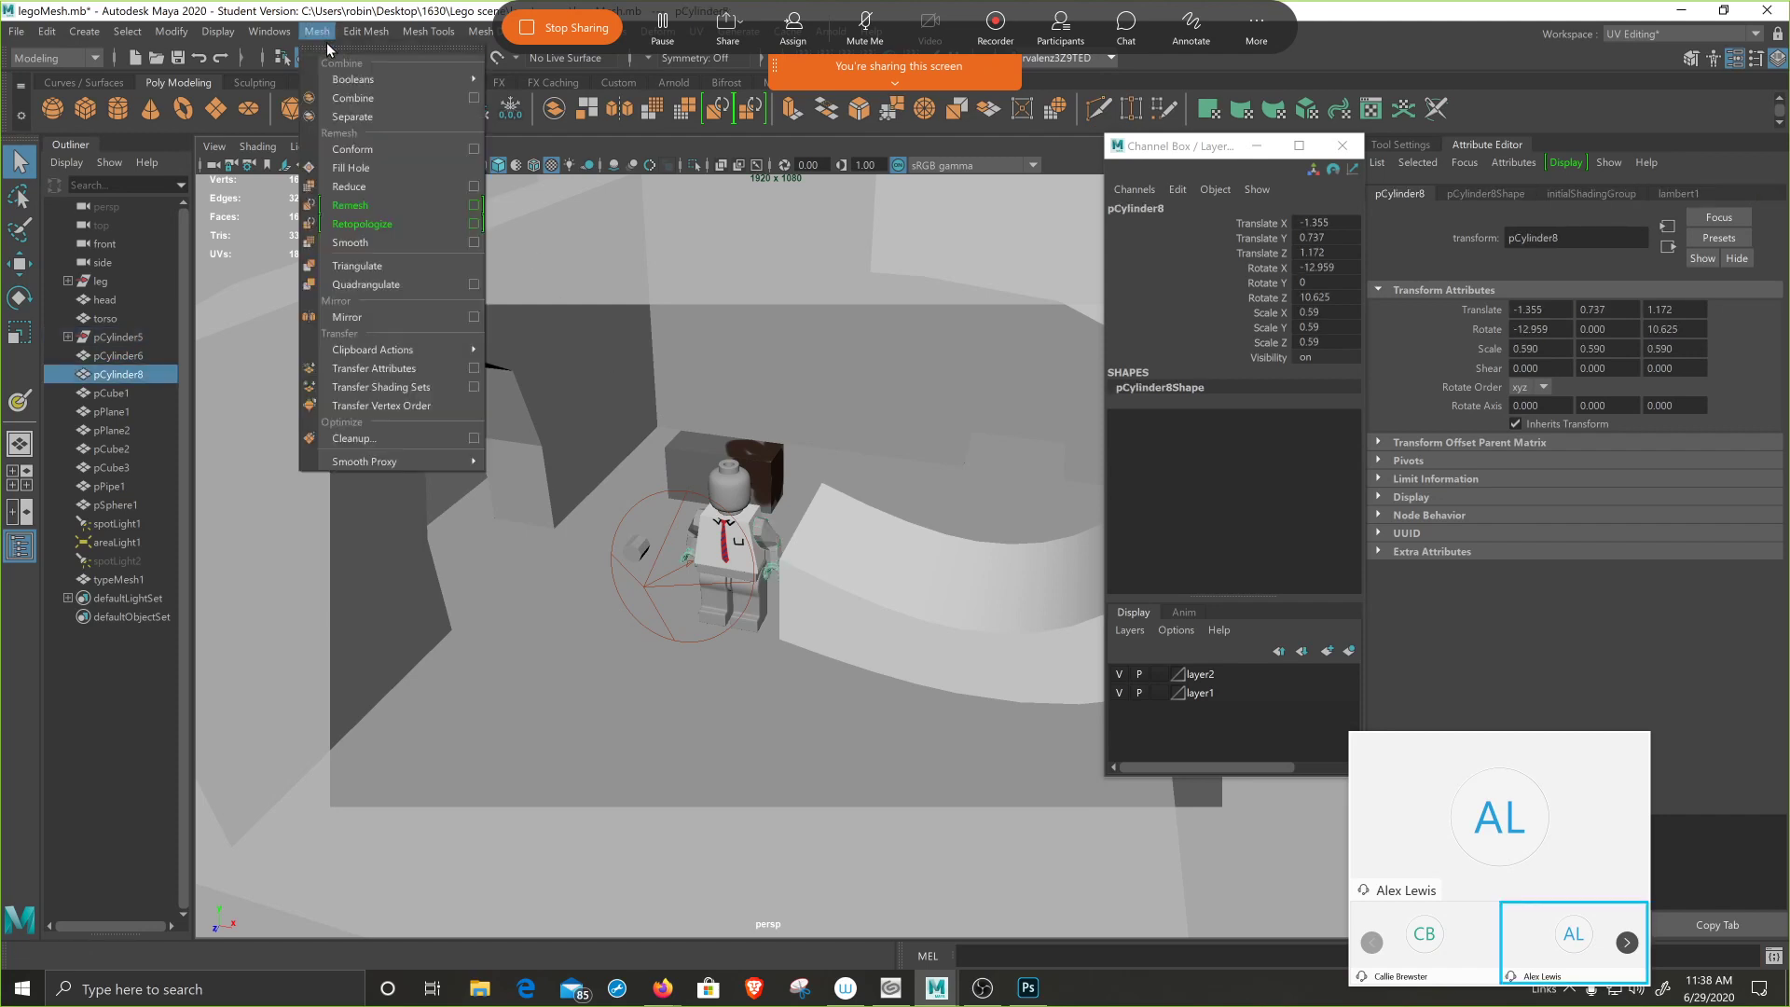
click(341, 118)
- Combine the minifig's left arm and left hand into a single mesh
click(775, 537)
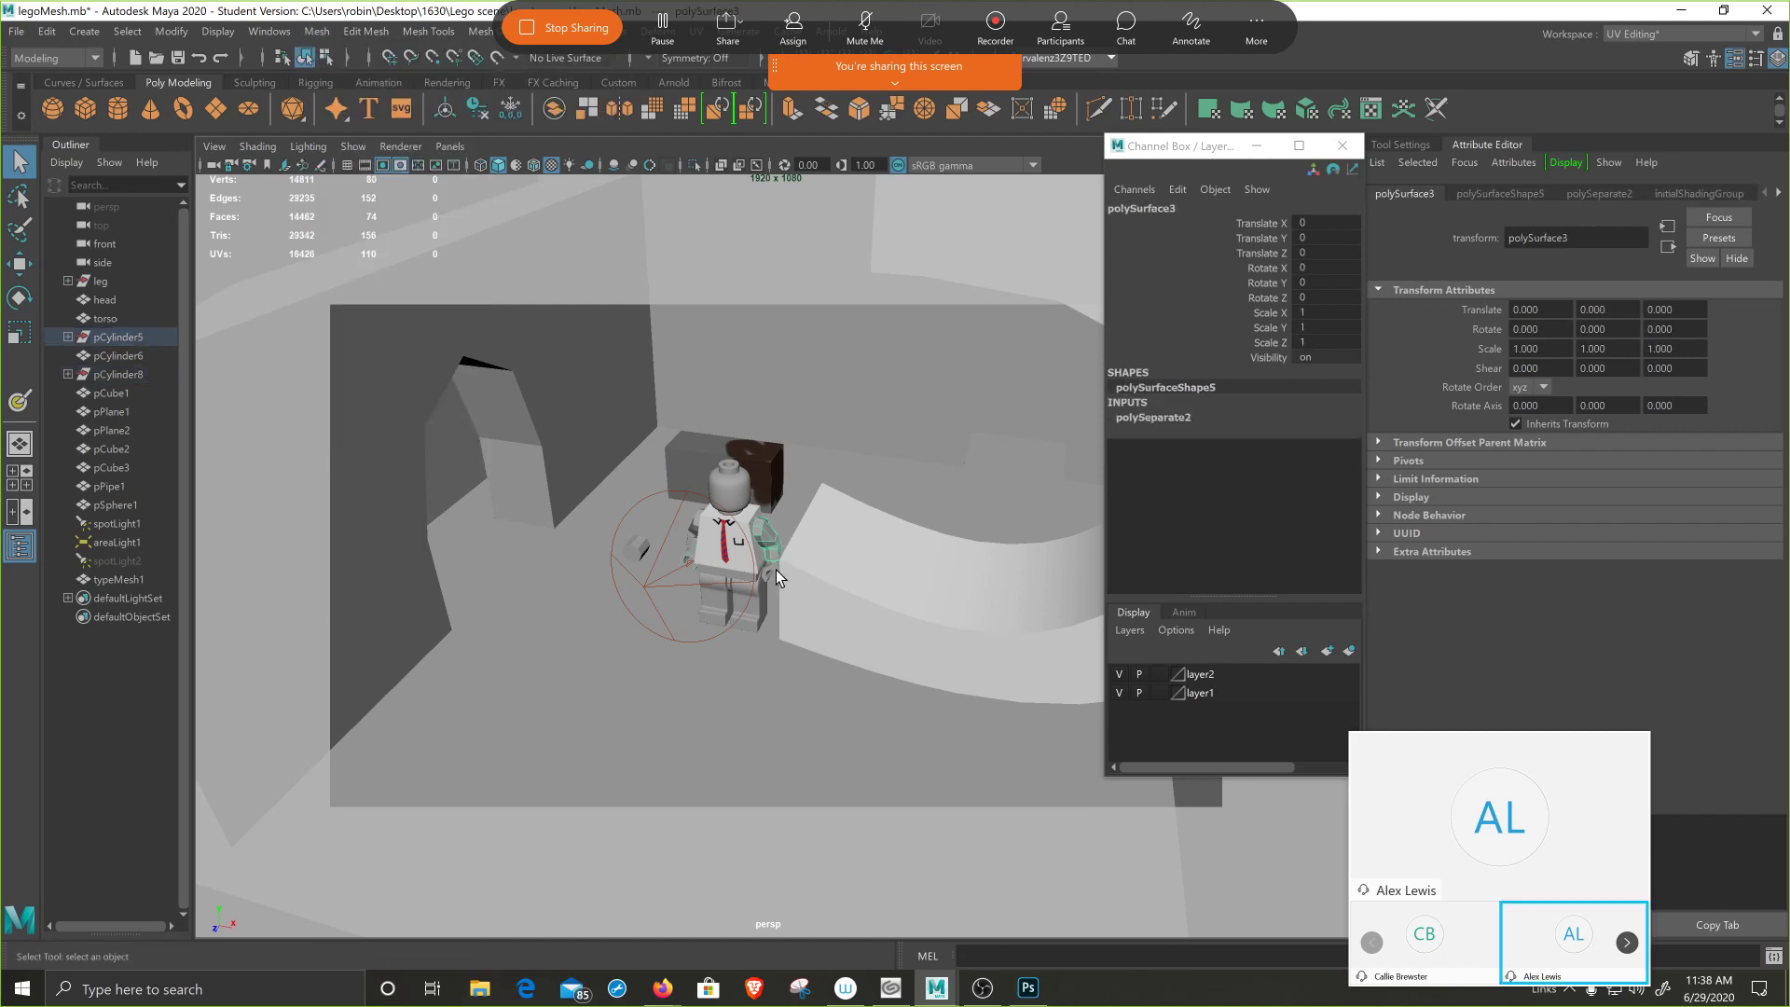
shift+click(775, 569)
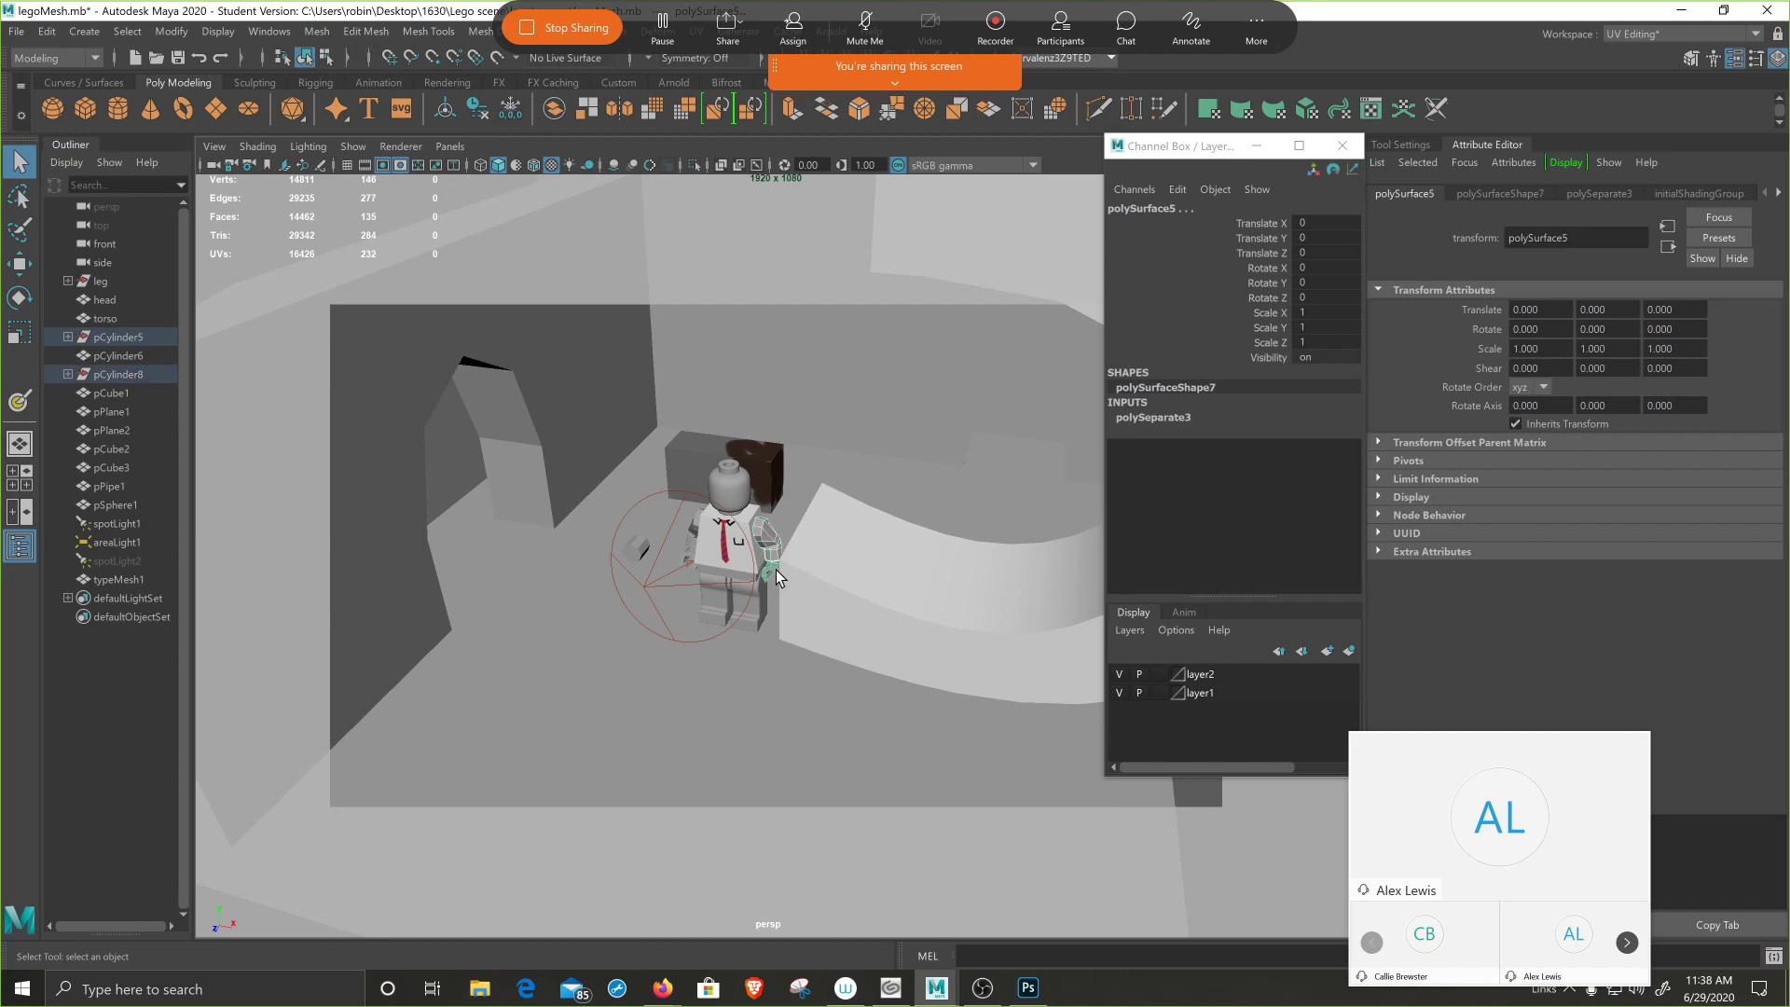
click(555, 110)
scroll(686, 494, up, 5)
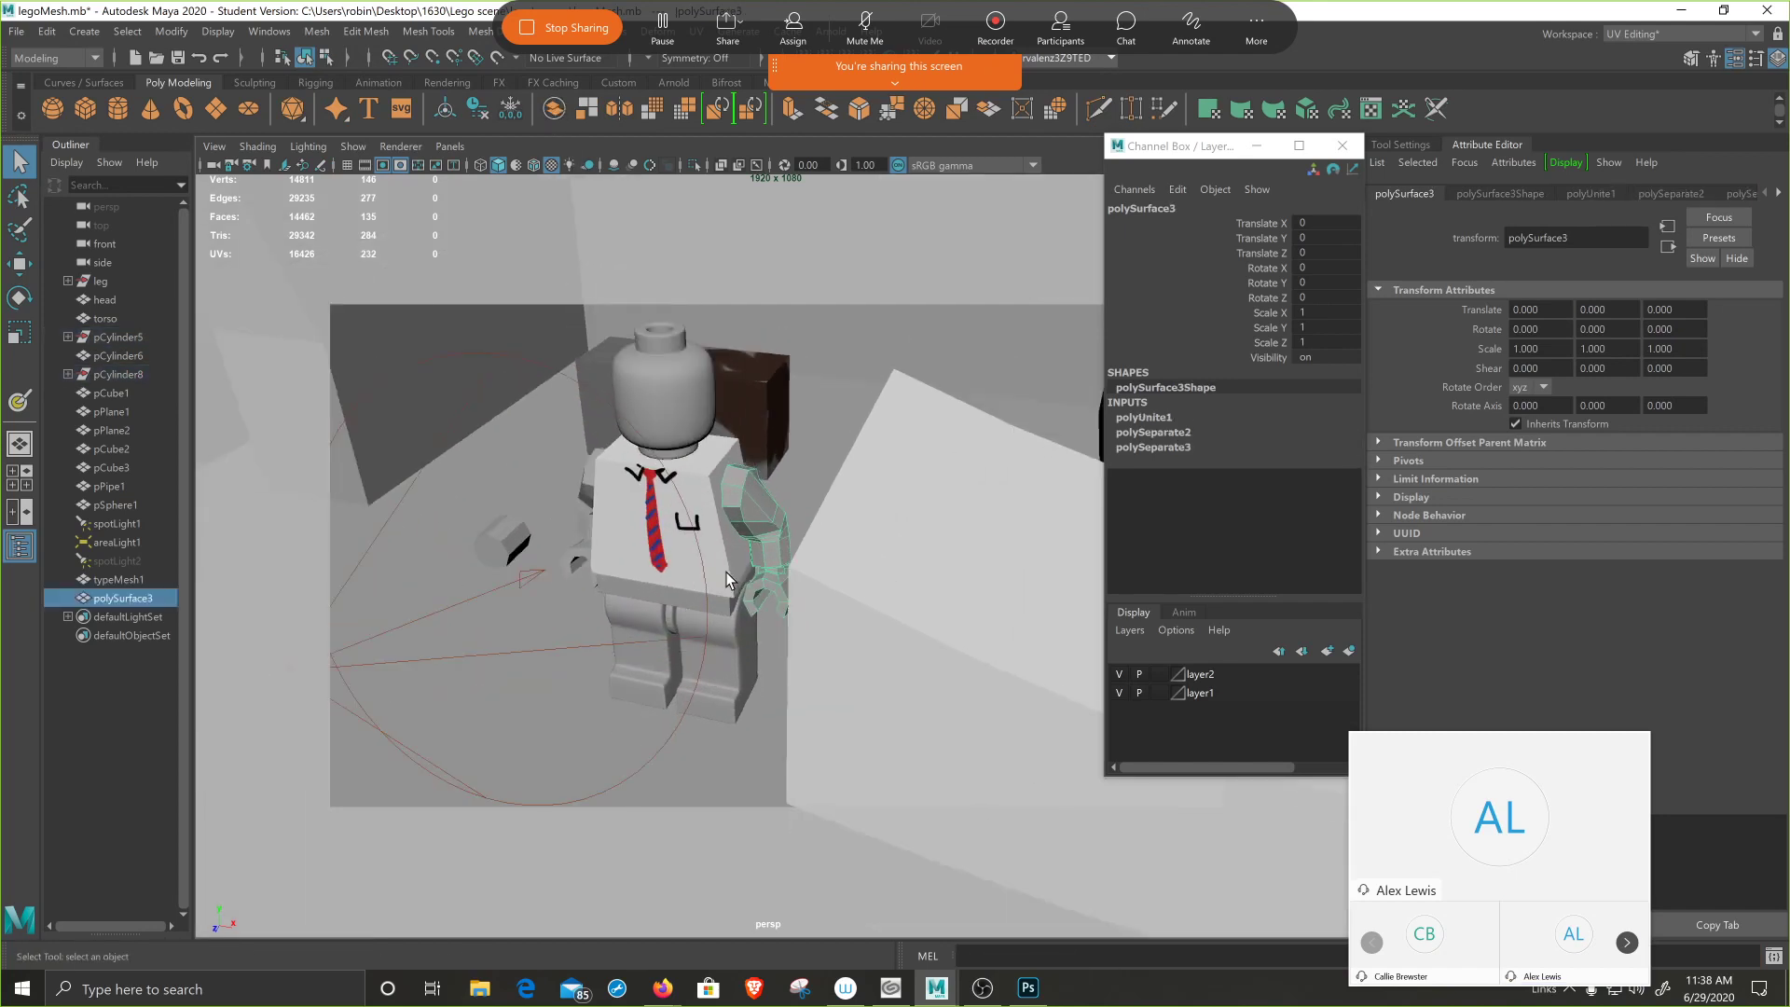
mouse_move(741, 552)
alt+mouse_down()
mouse_move(792, 550)
mouse_move(747, 544)
alt+mouse_up()
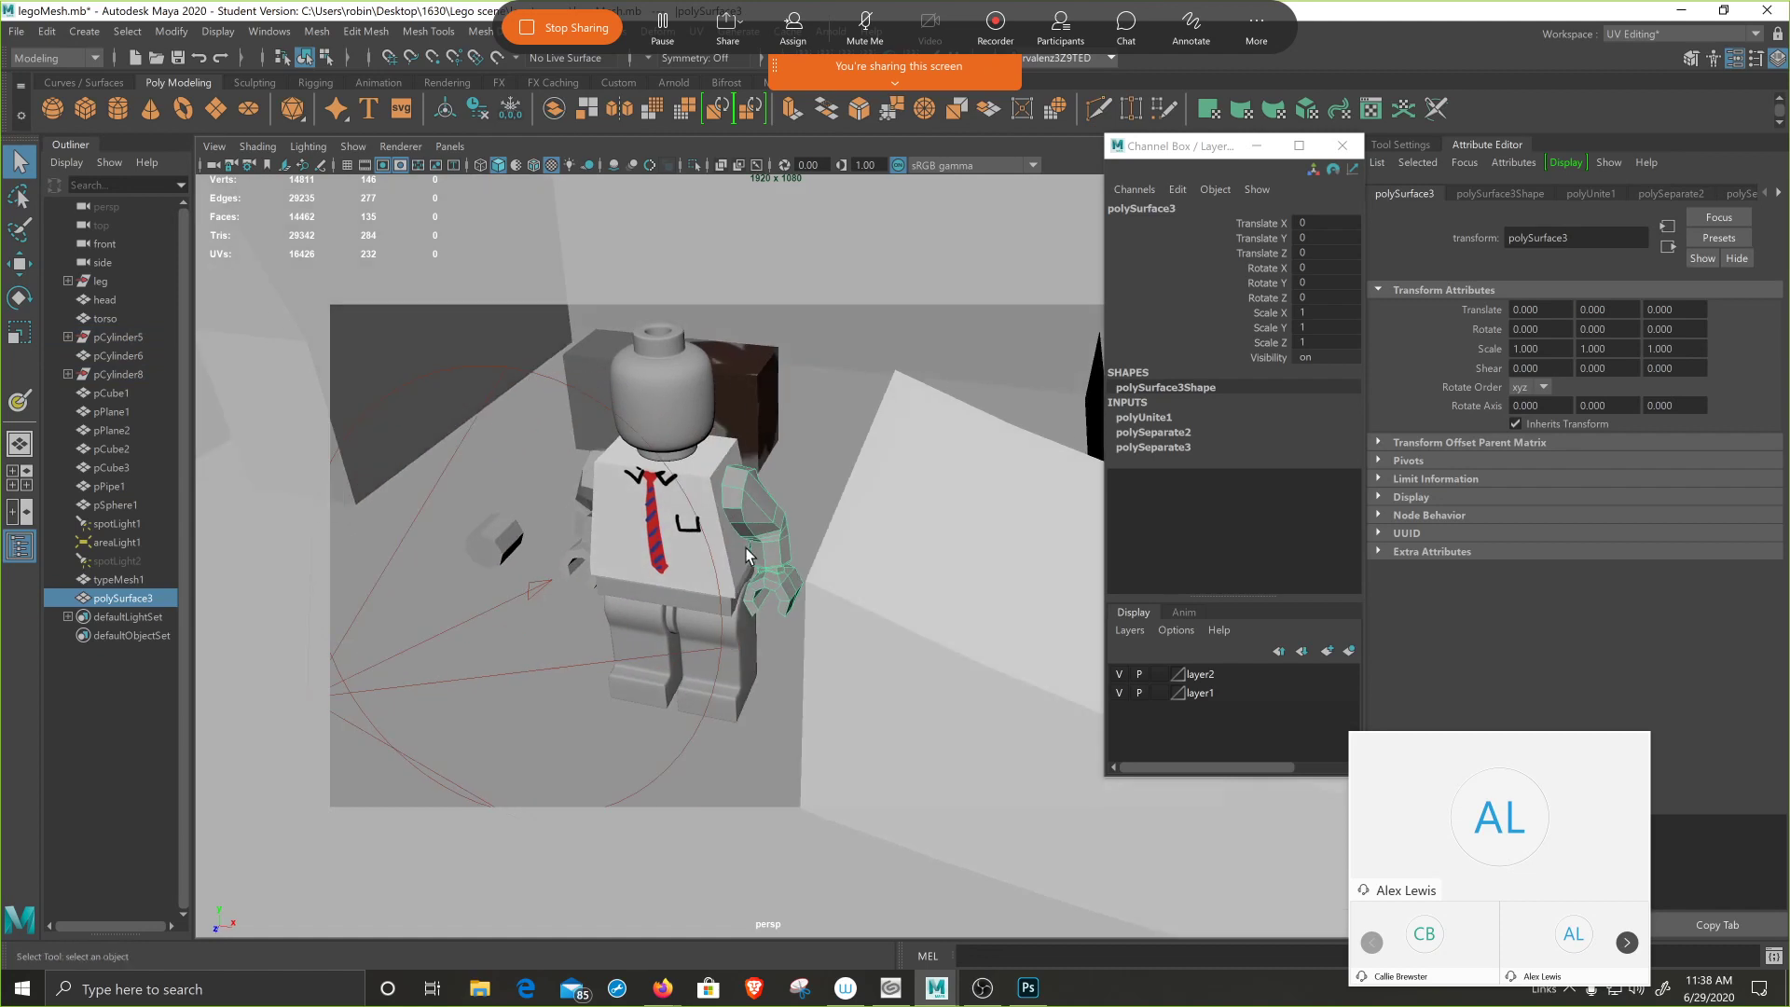
key(g)
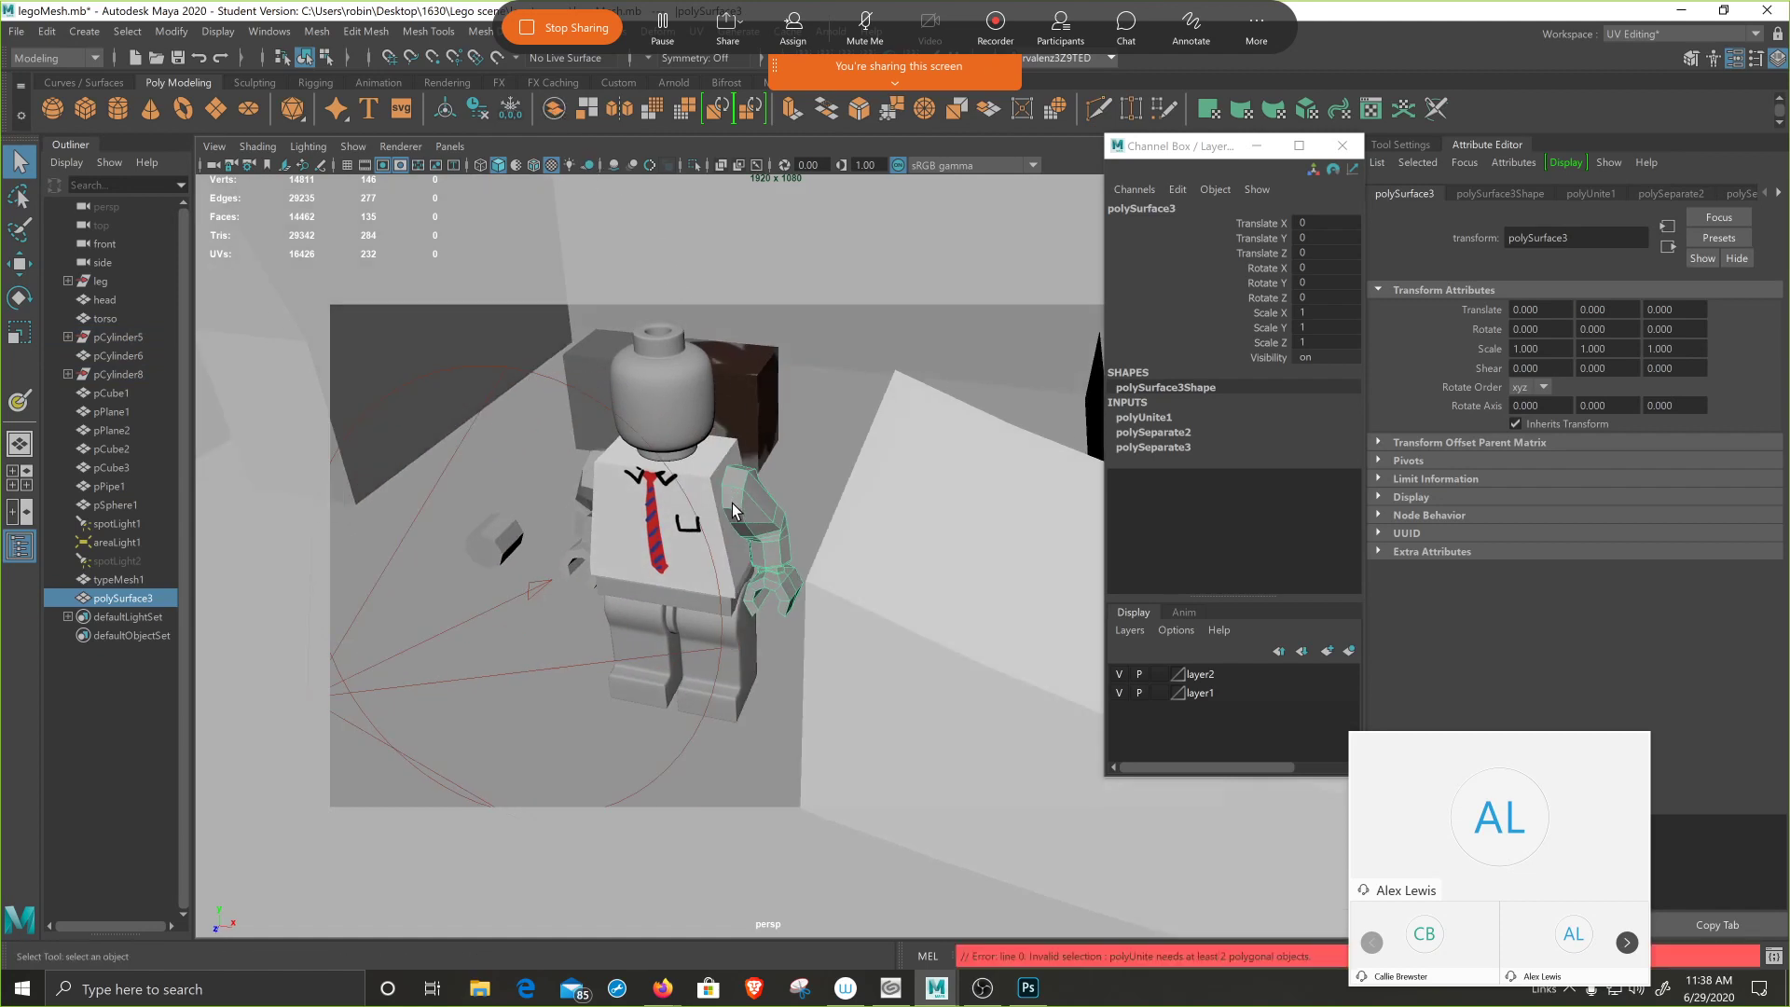
- Move the pivot of the combined left arm up to the shoulder joint
key(w)
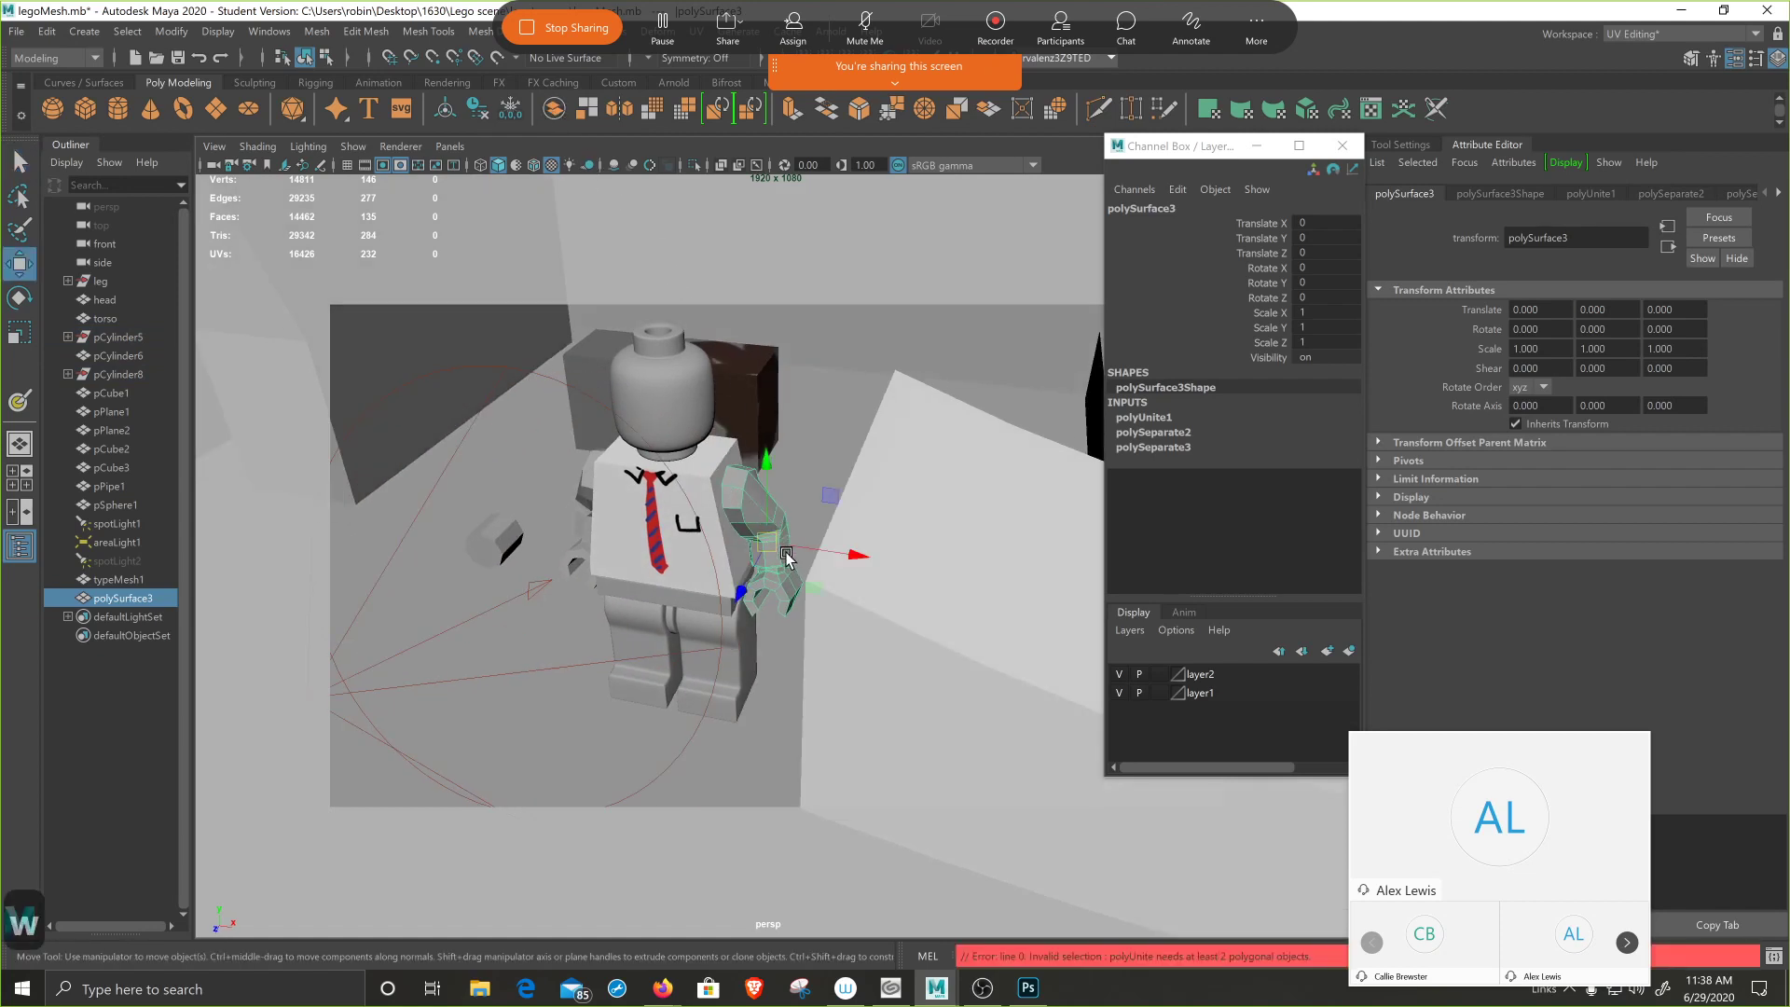
alt+drag(785, 559, 795, 569)
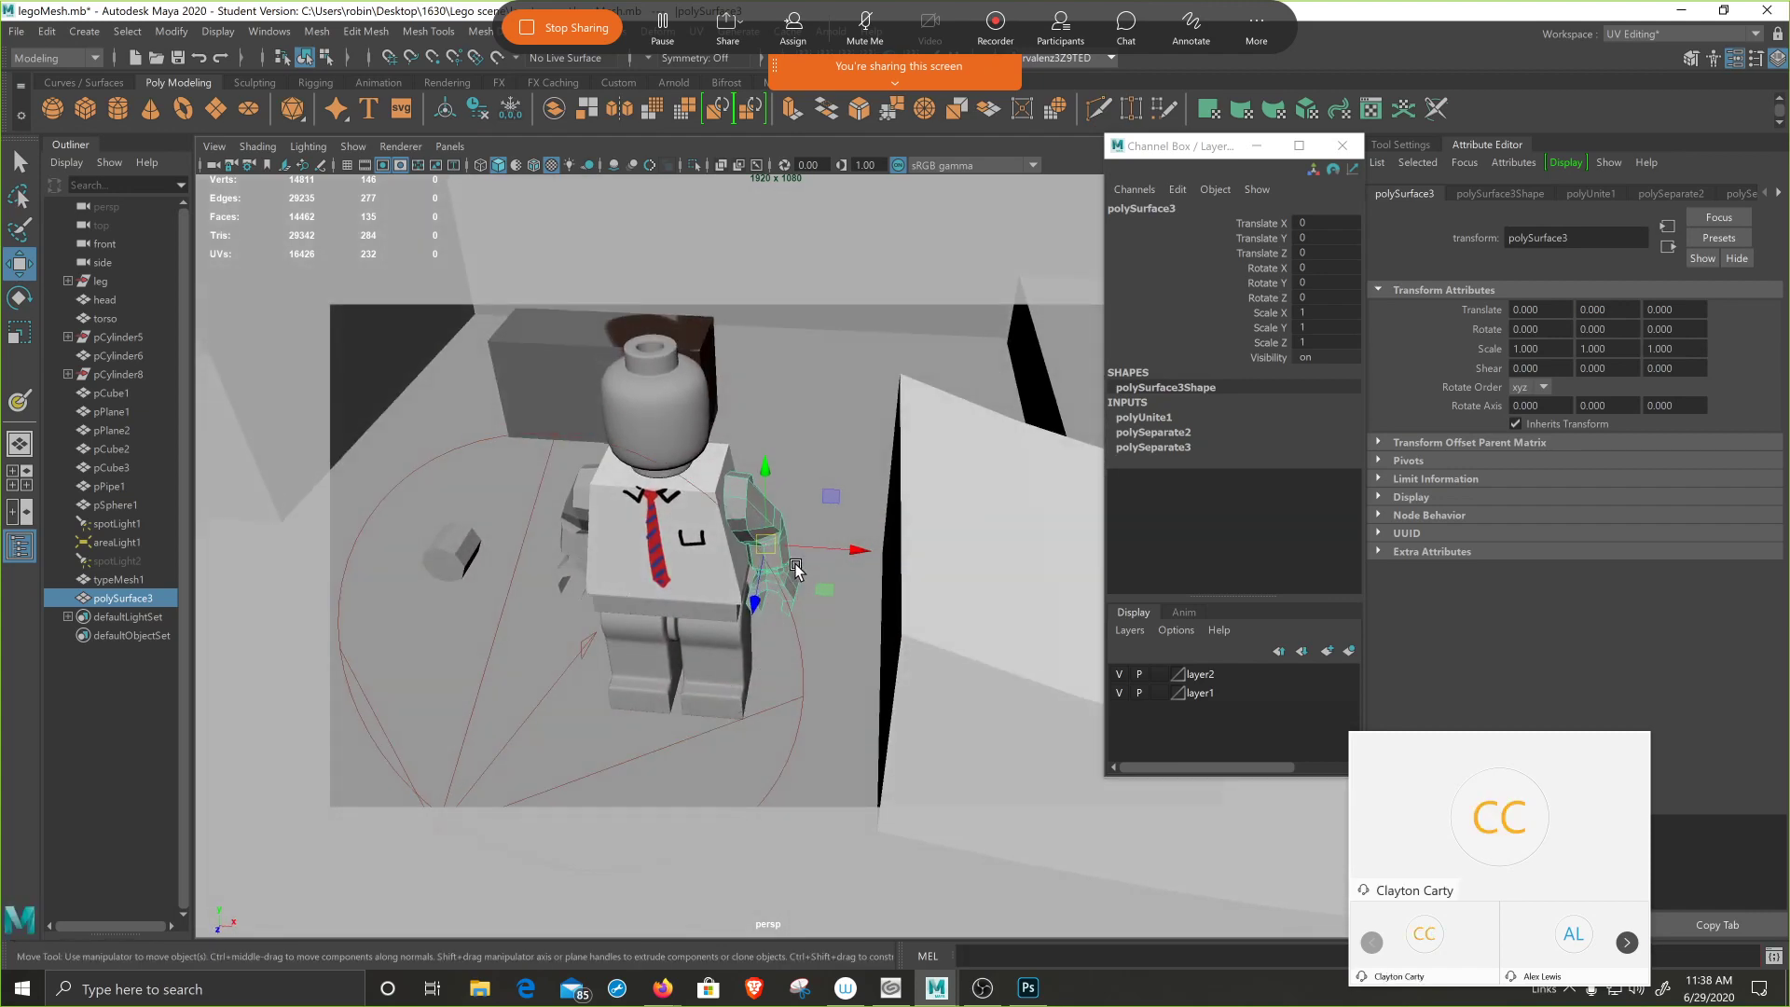
key(d)
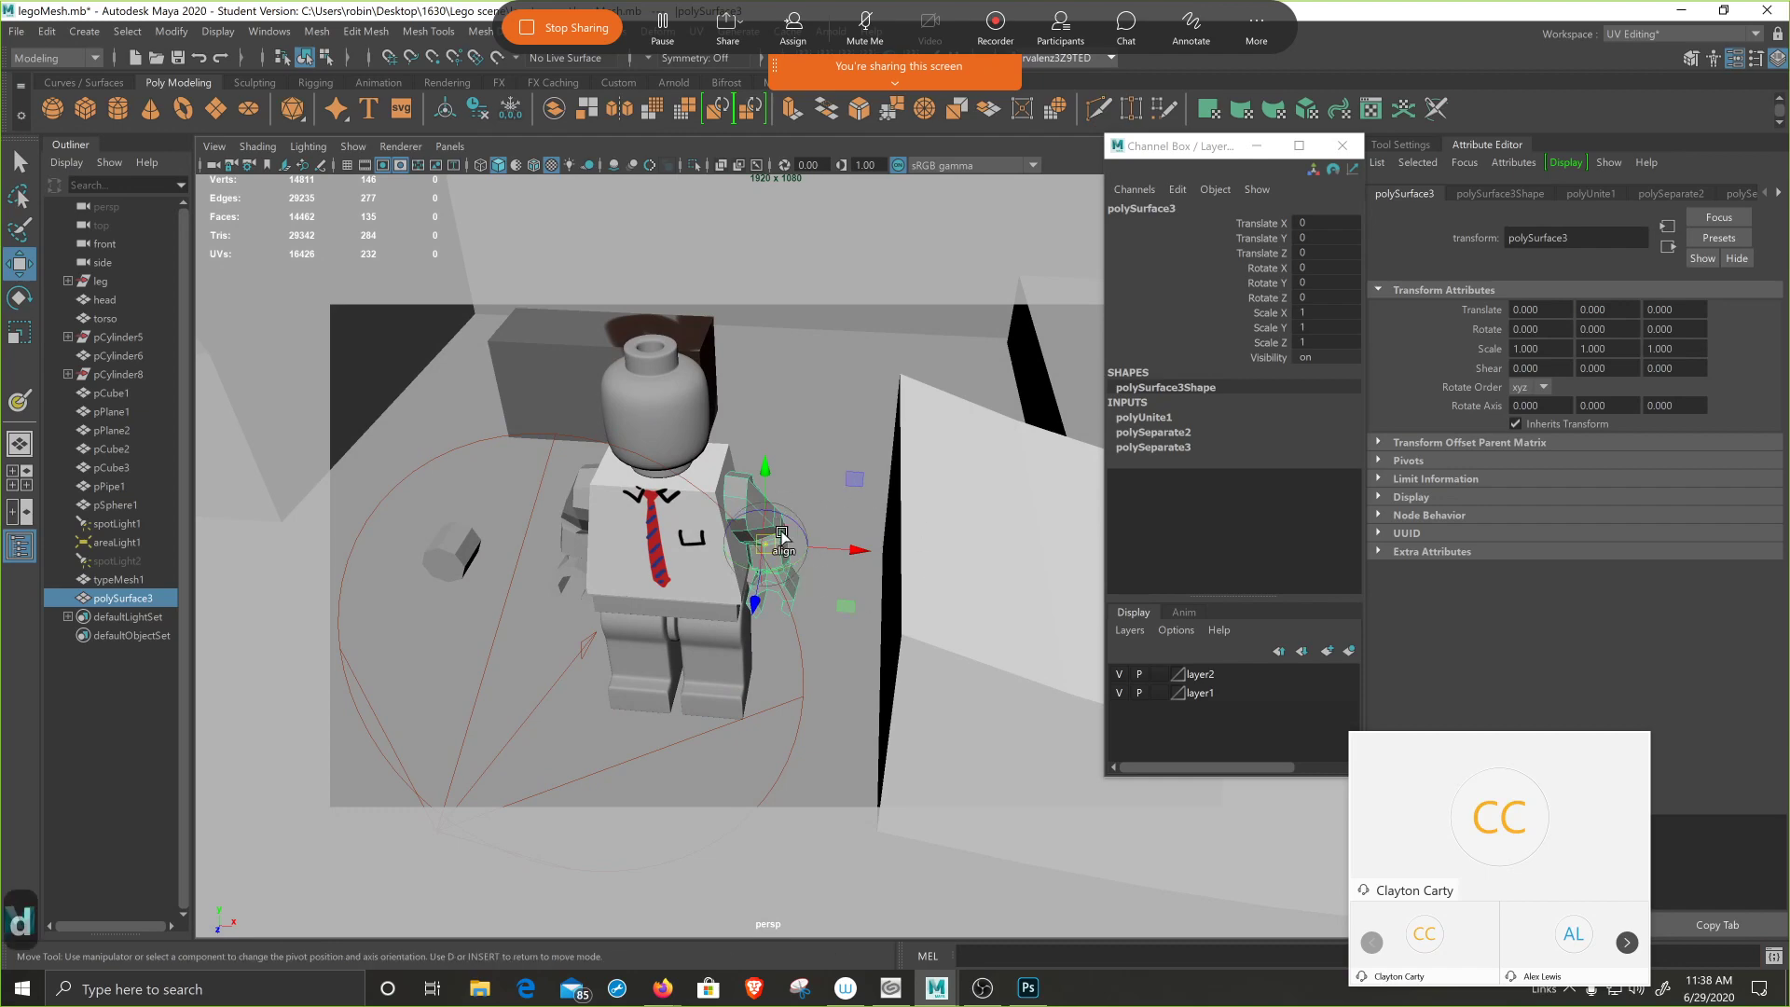
mouse_move(779, 587)
alt+mouse_down()
mouse_move(761, 592)
mouse_move(785, 600)
alt+mouse_up()
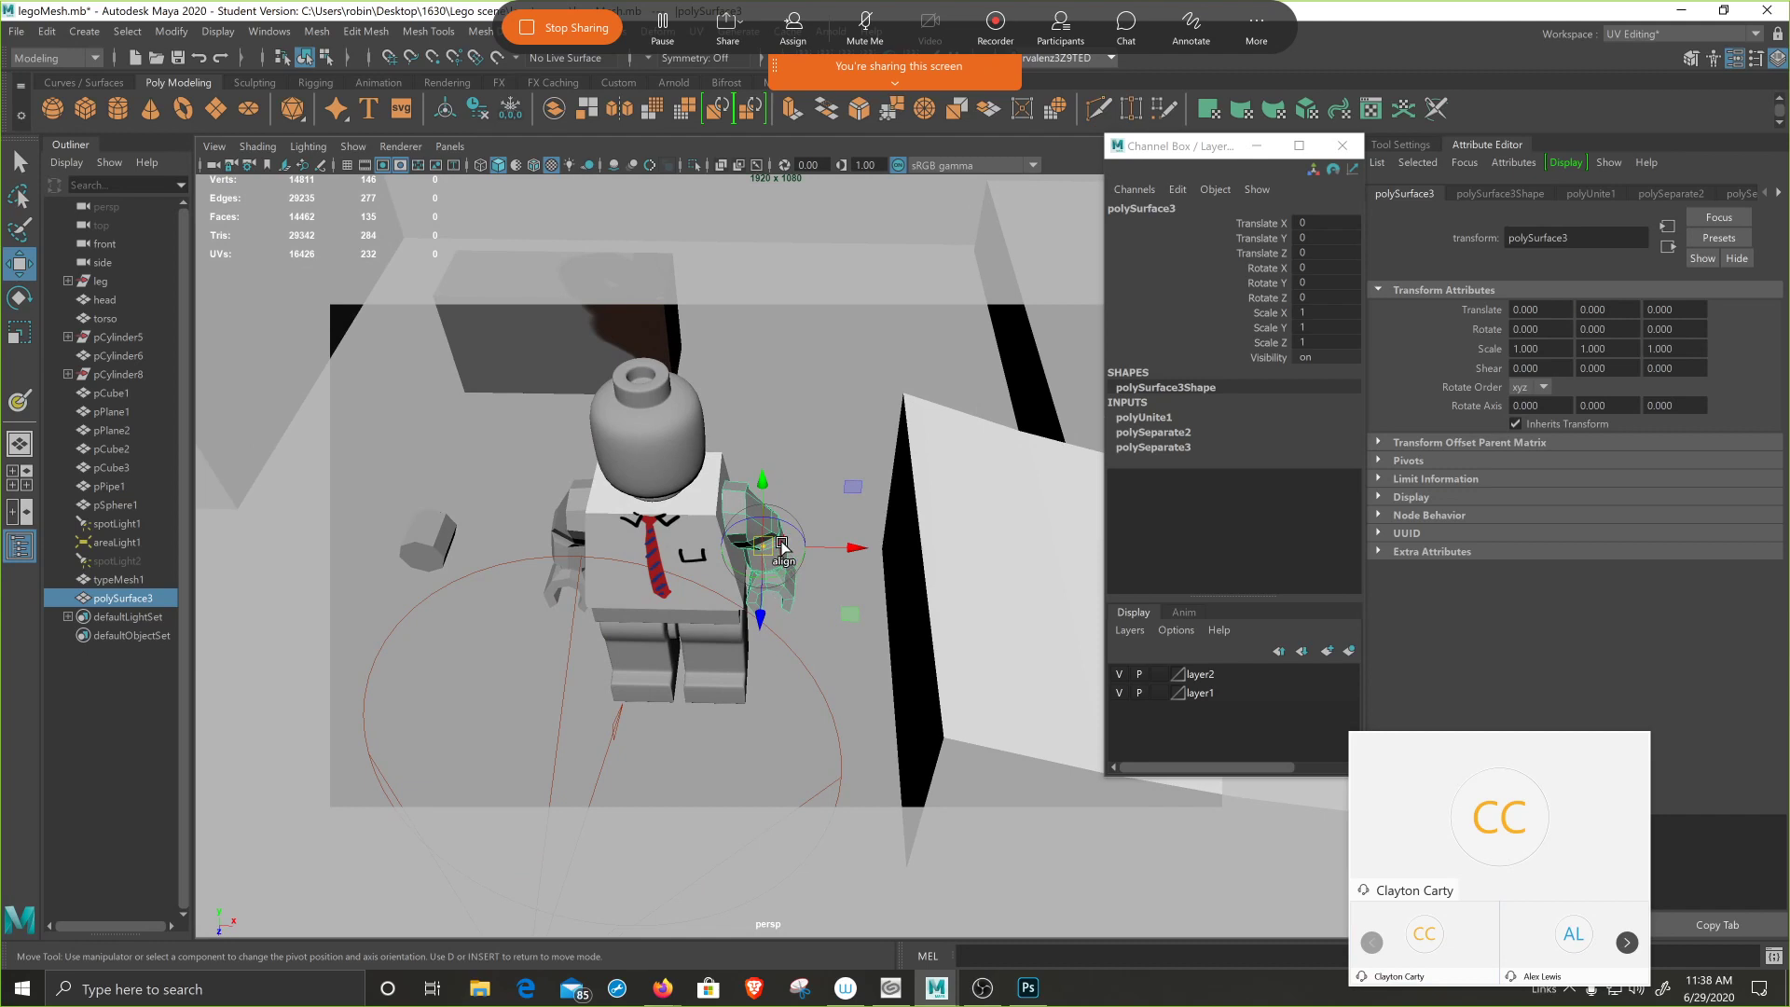
drag(758, 481, 759, 435)
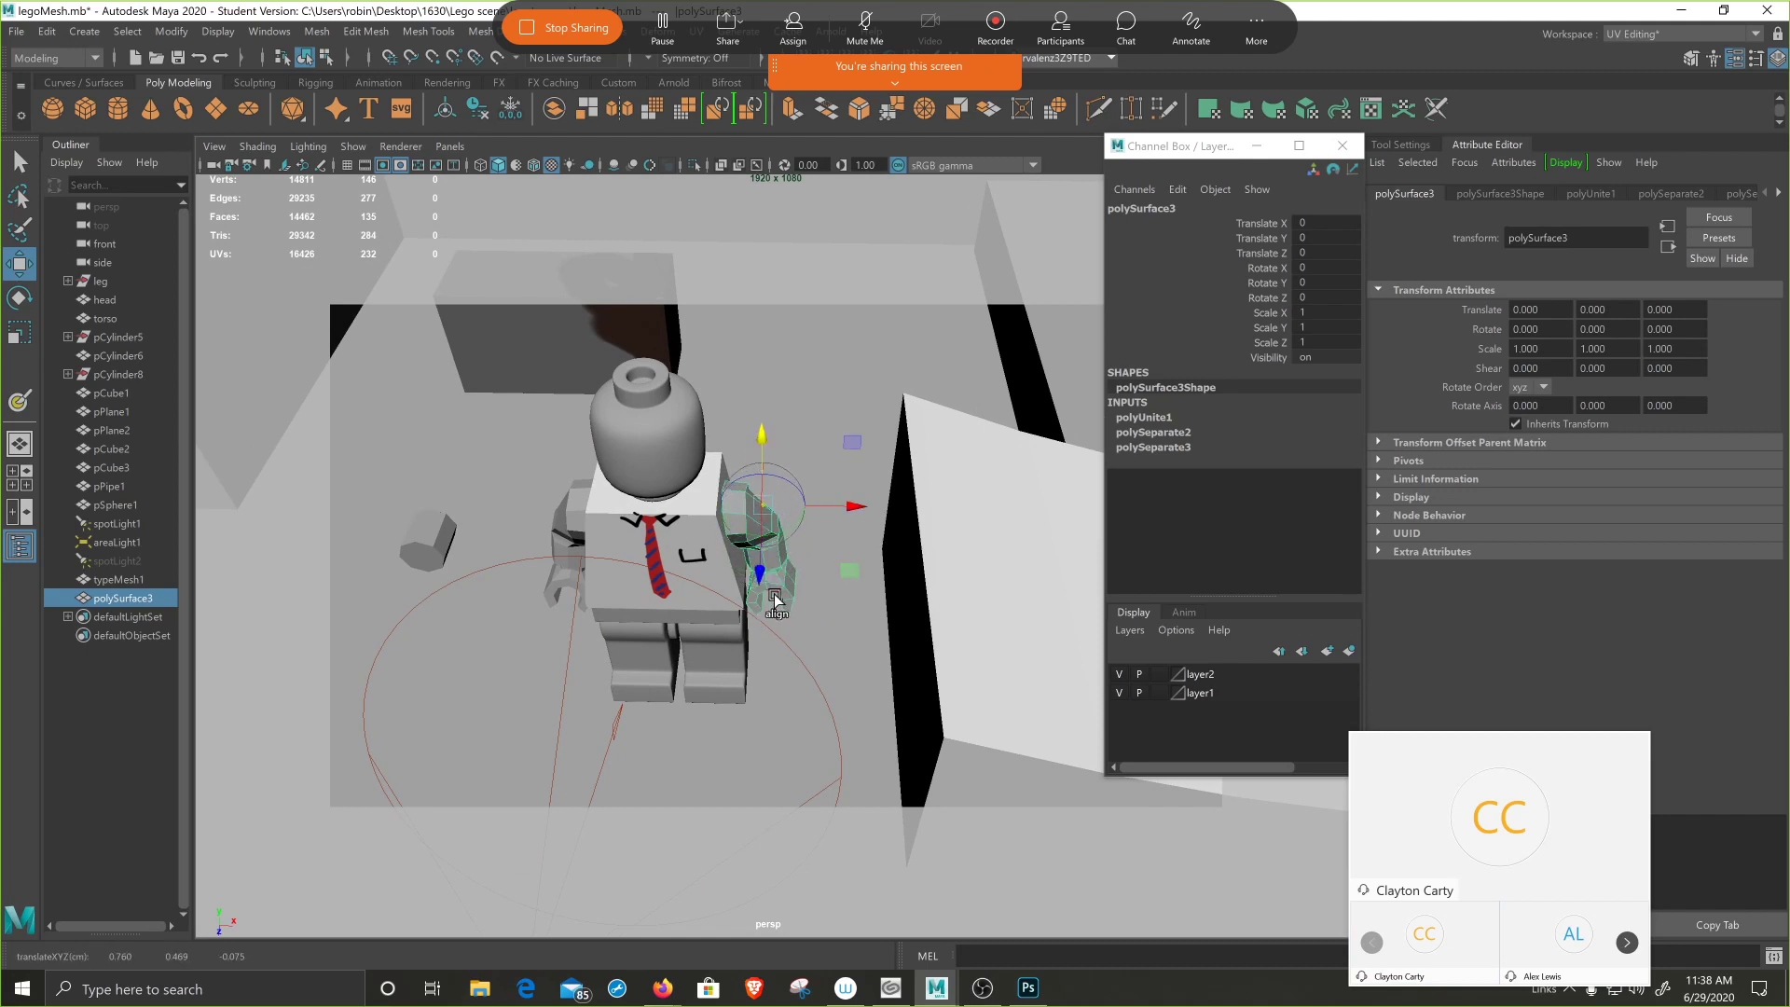
alt+drag(774, 597, 822, 504)
alt+drag(836, 567, 755, 463)
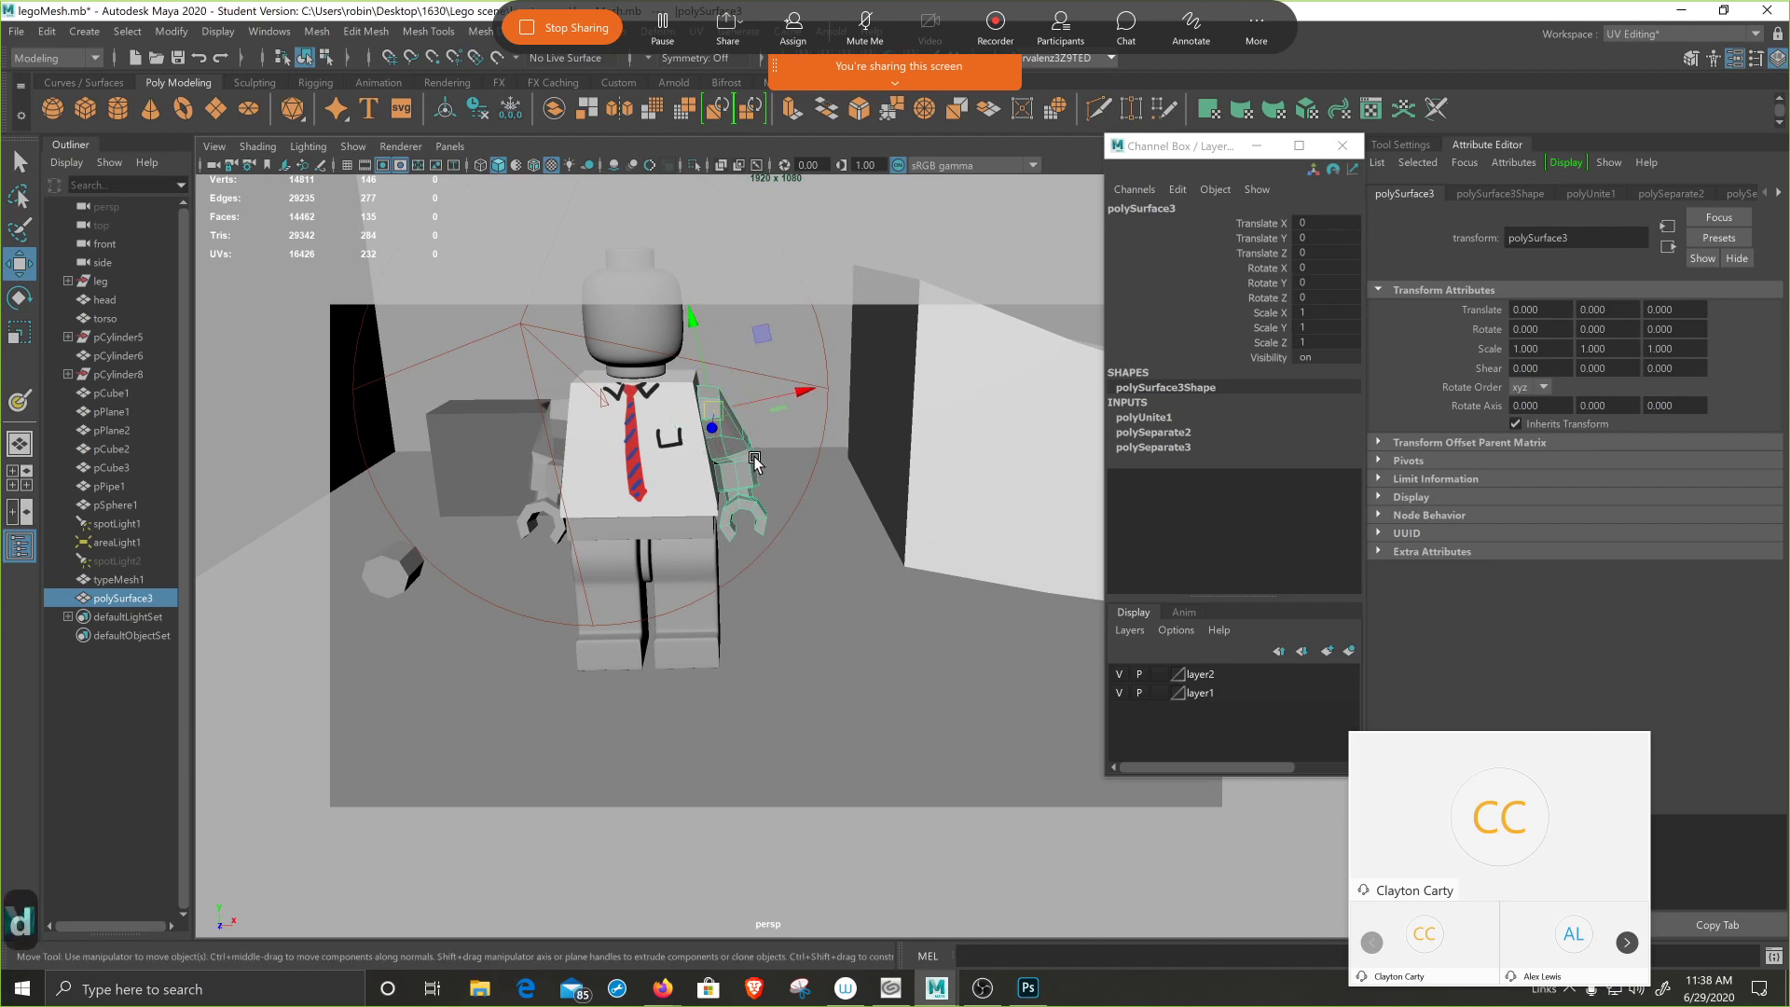
alt+right_drag(767, 466, 777, 531)
alt+drag(776, 532, 807, 589)
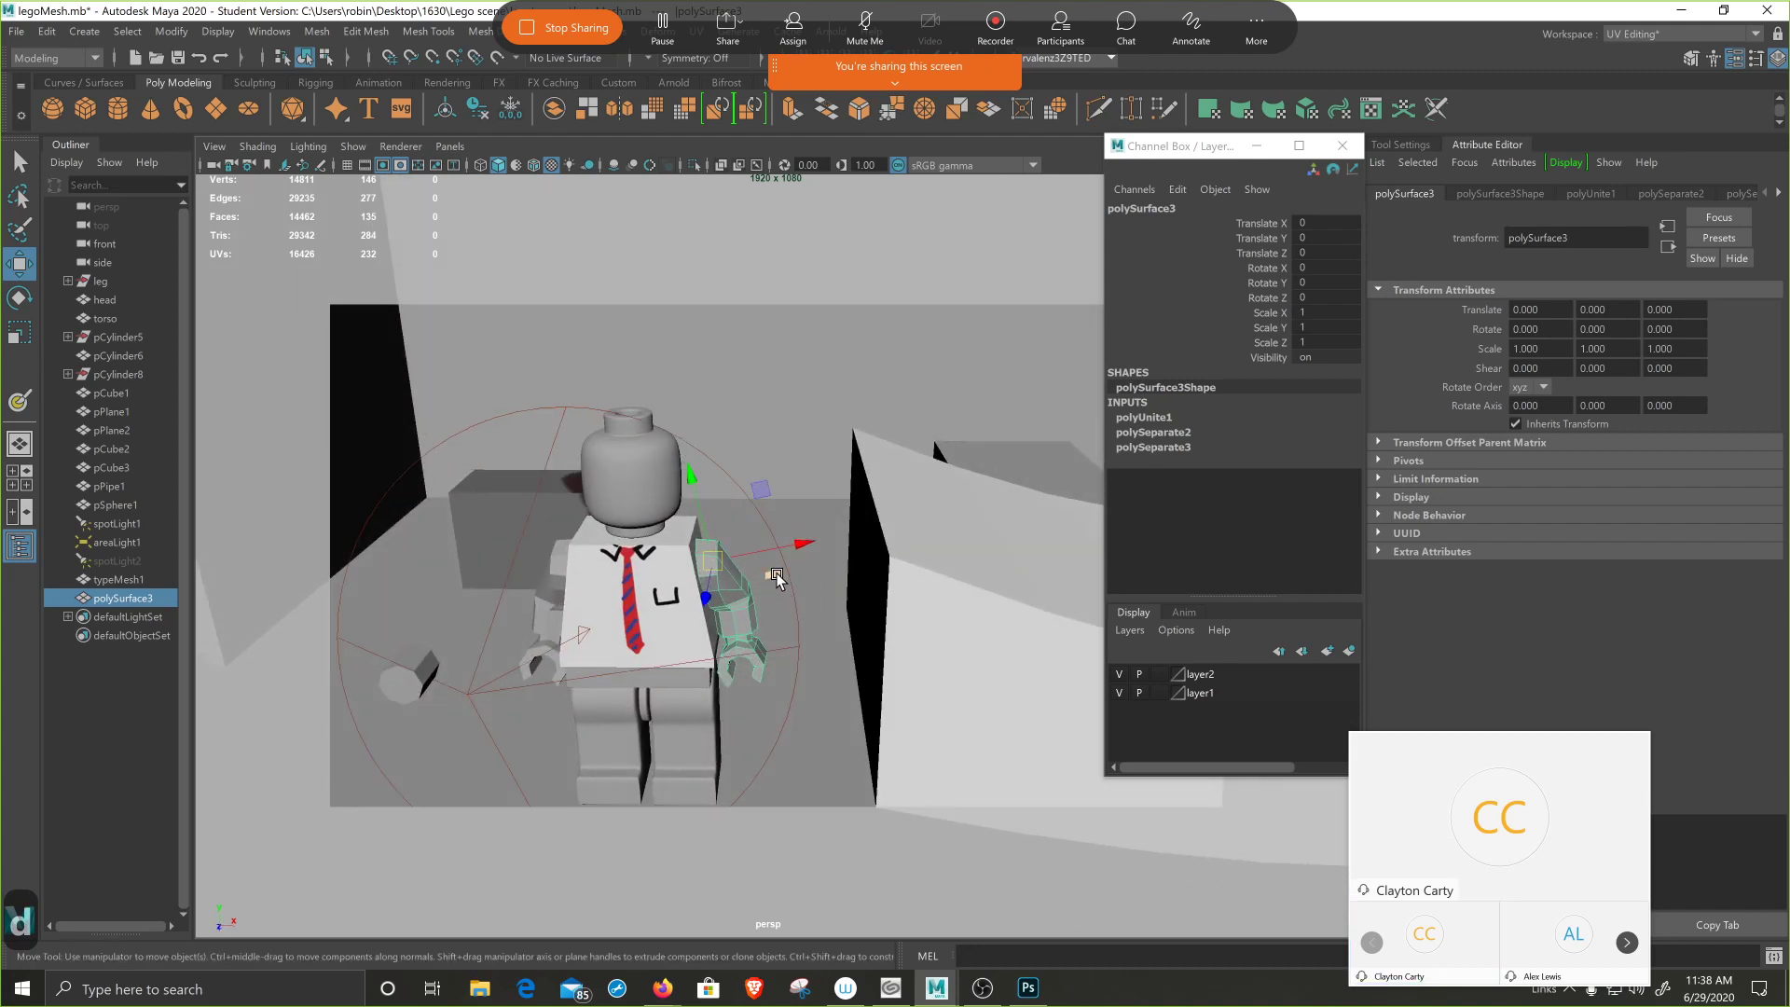
- Rotate the left arm around its shoulder pivot to about -13.6 in X, -2.9 in Y and 0.3 in Z
key(e)
mouse_move(696, 572)
mouse_down()
mouse_move(729, 632)
mouse_move(709, 583)
mouse_up()
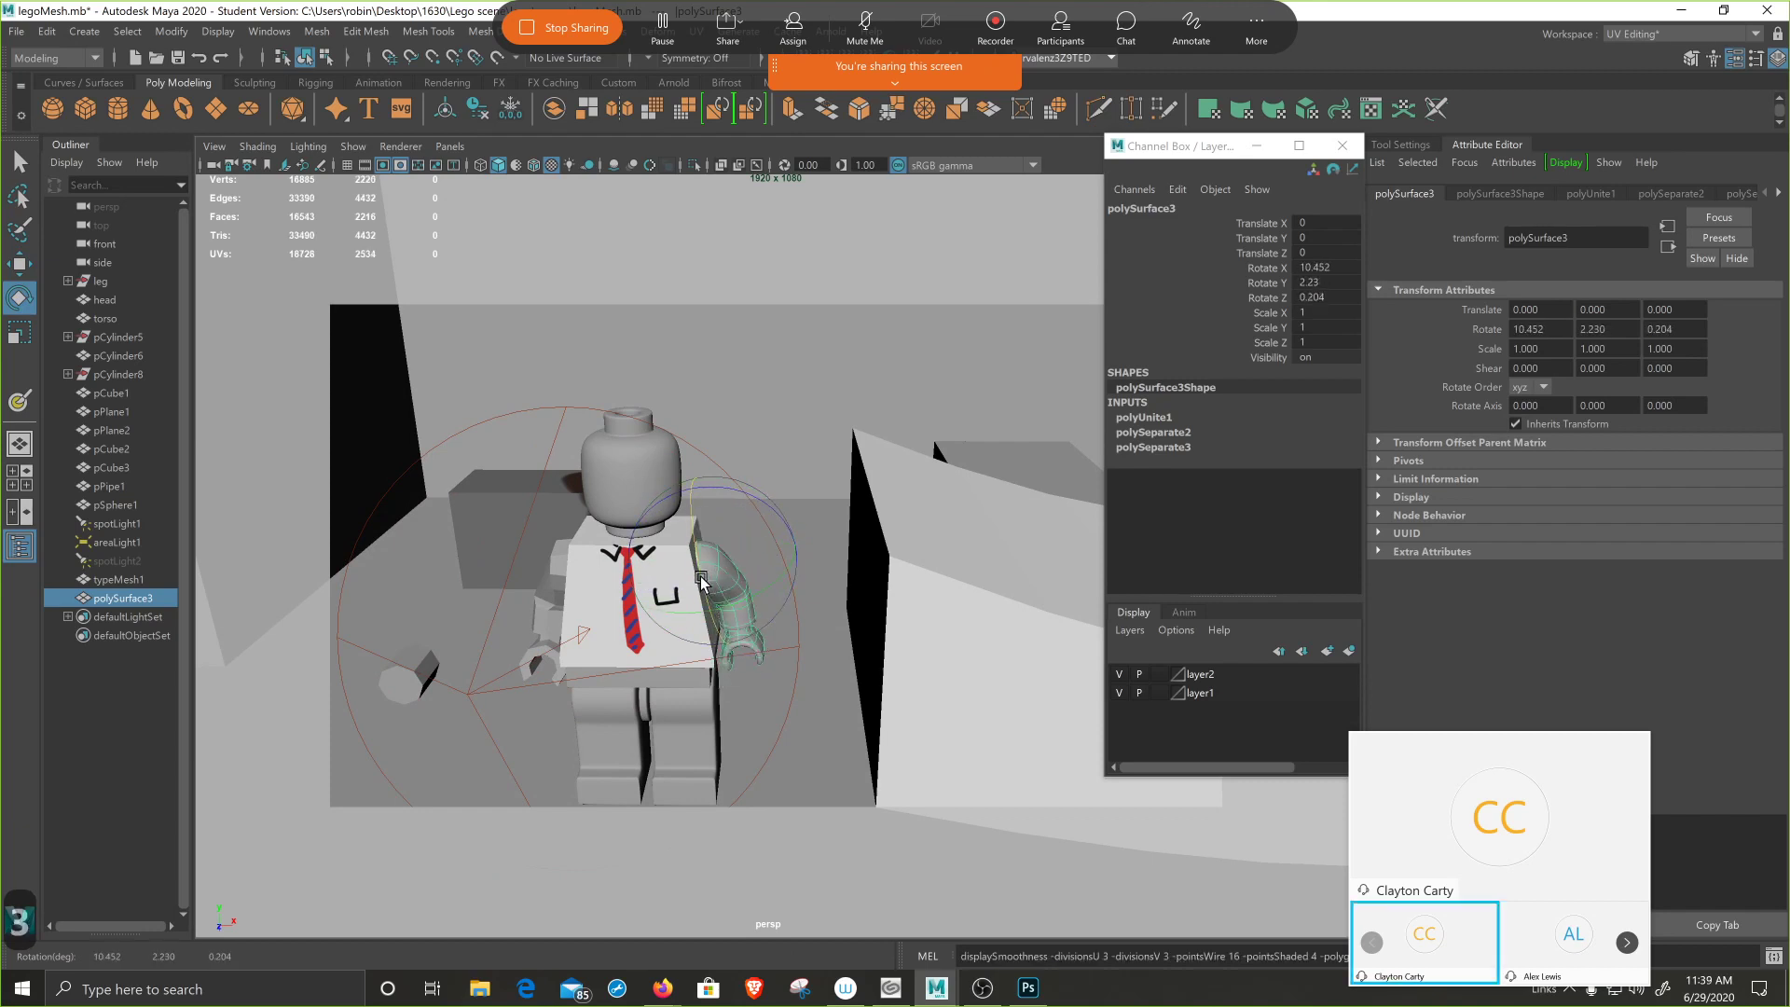
drag(705, 580, 758, 501)
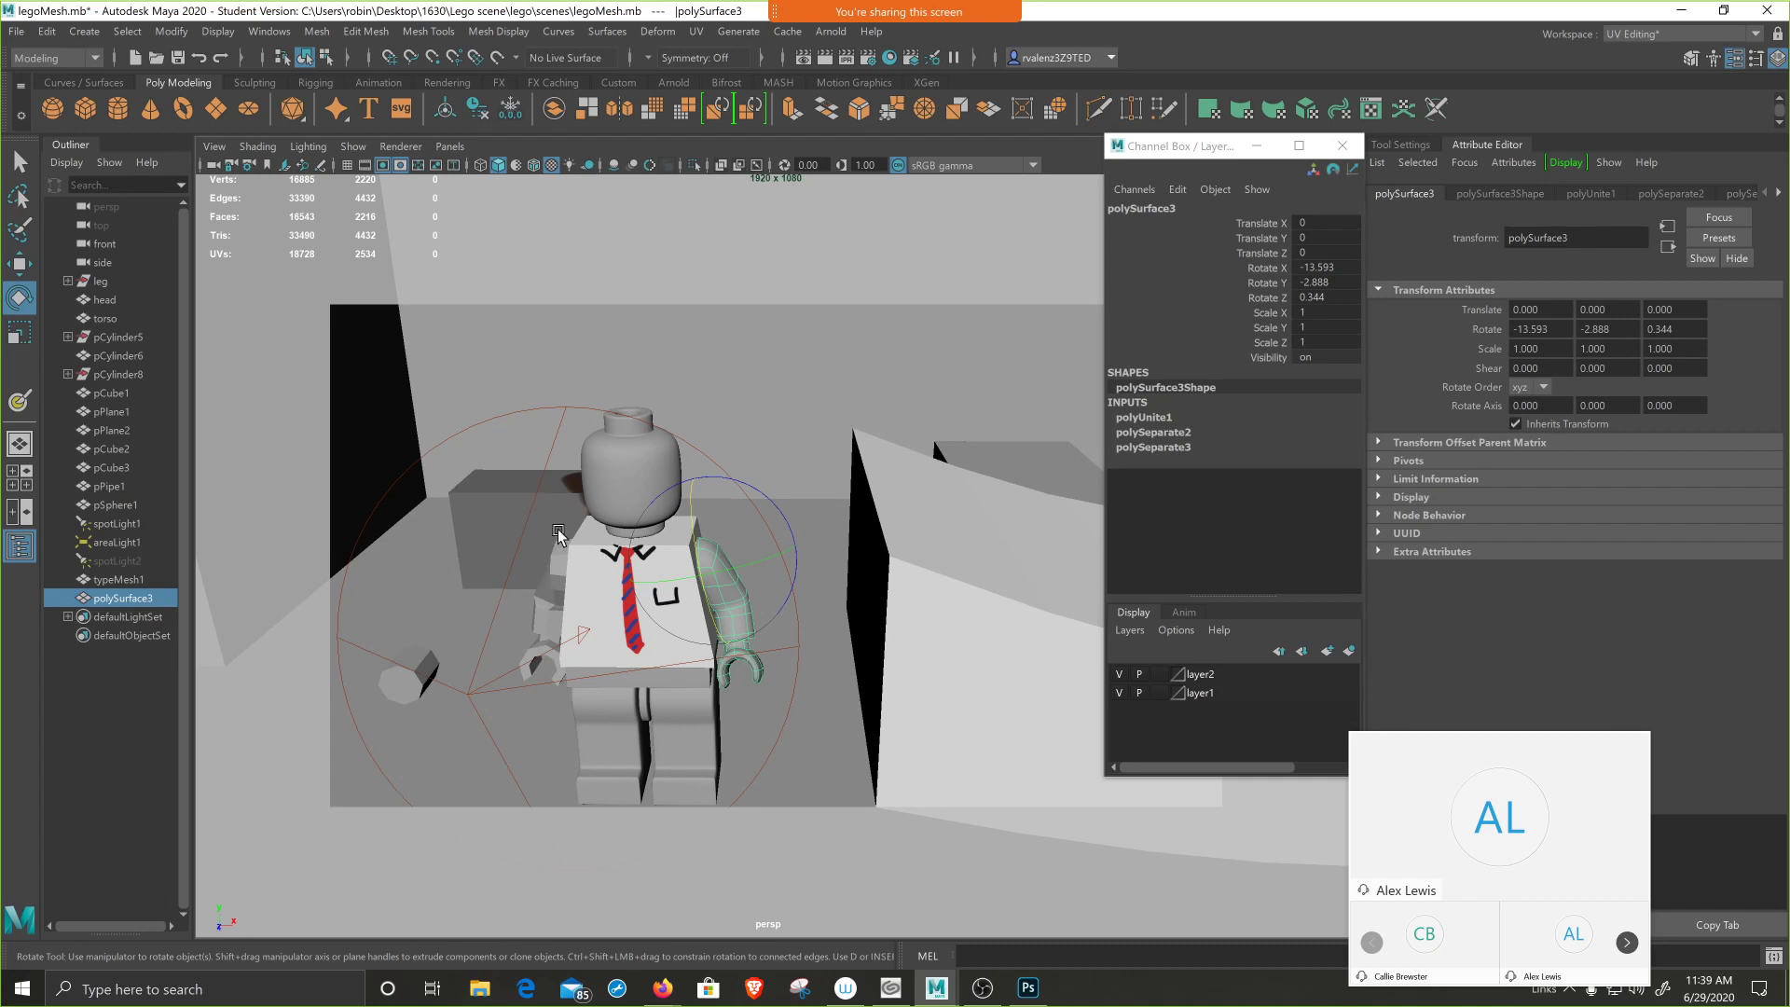
- Open the UV Editor for the arm and move the UV Toolkit window away from the UV layout
mouse_move(580, 21)
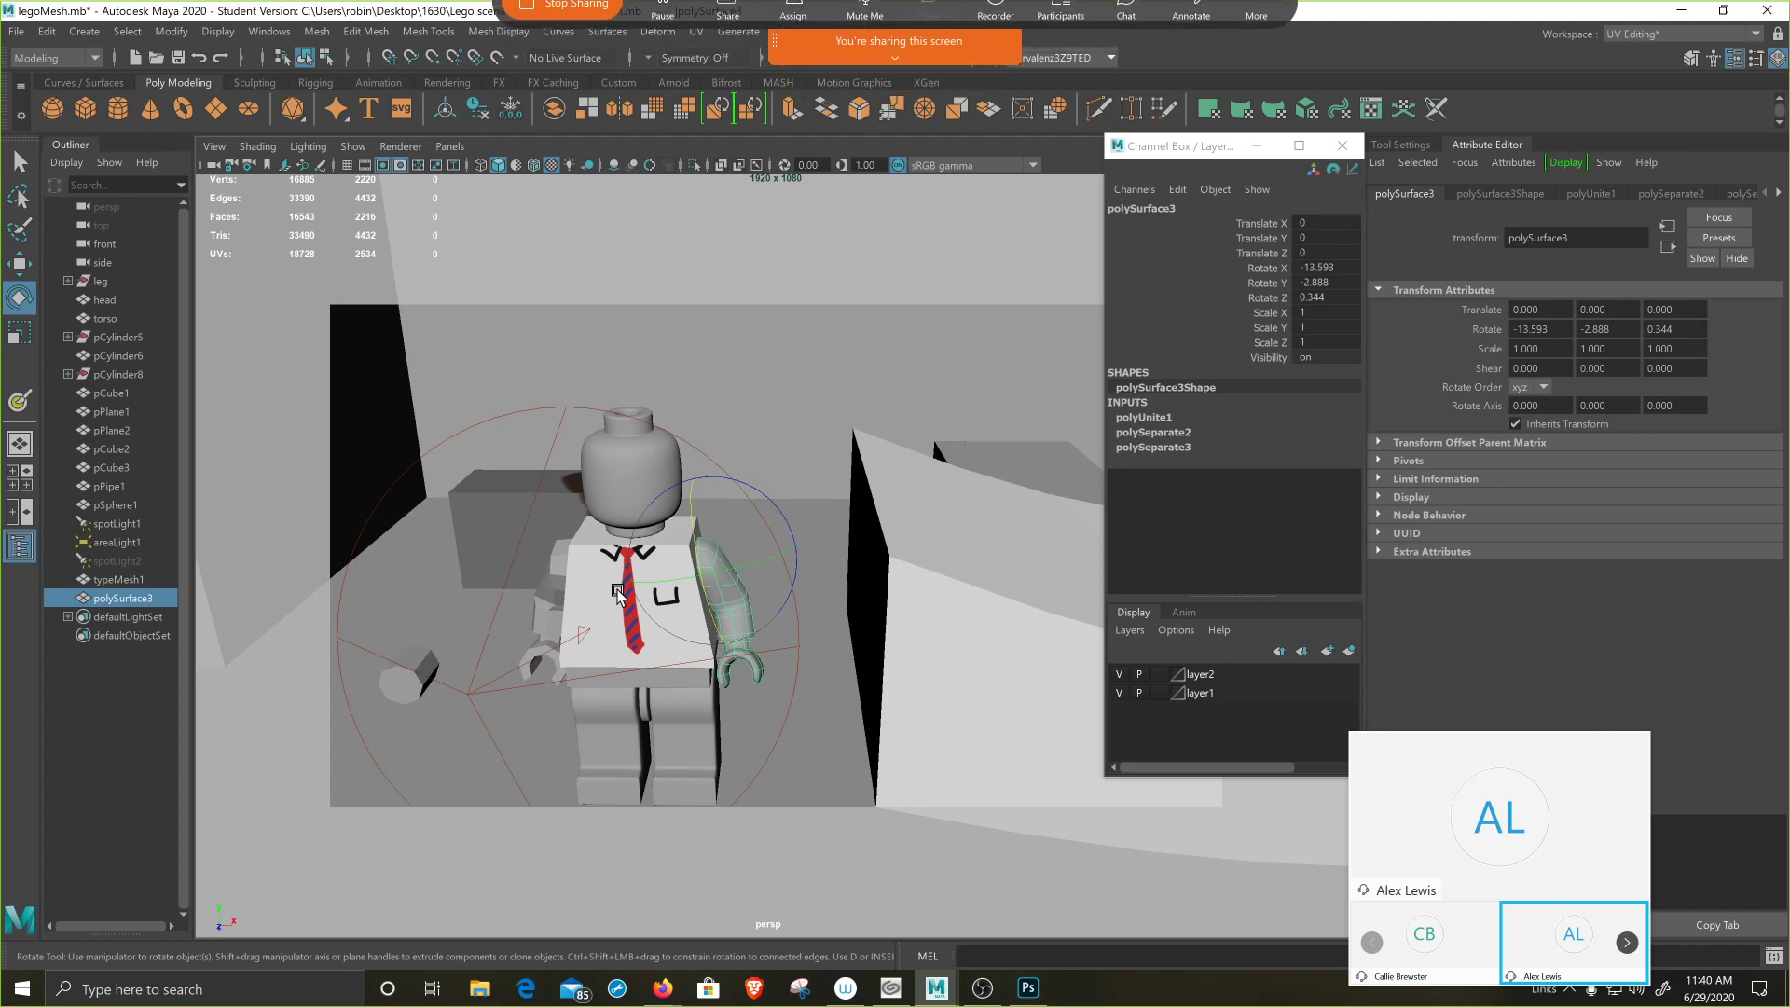
click(696, 31)
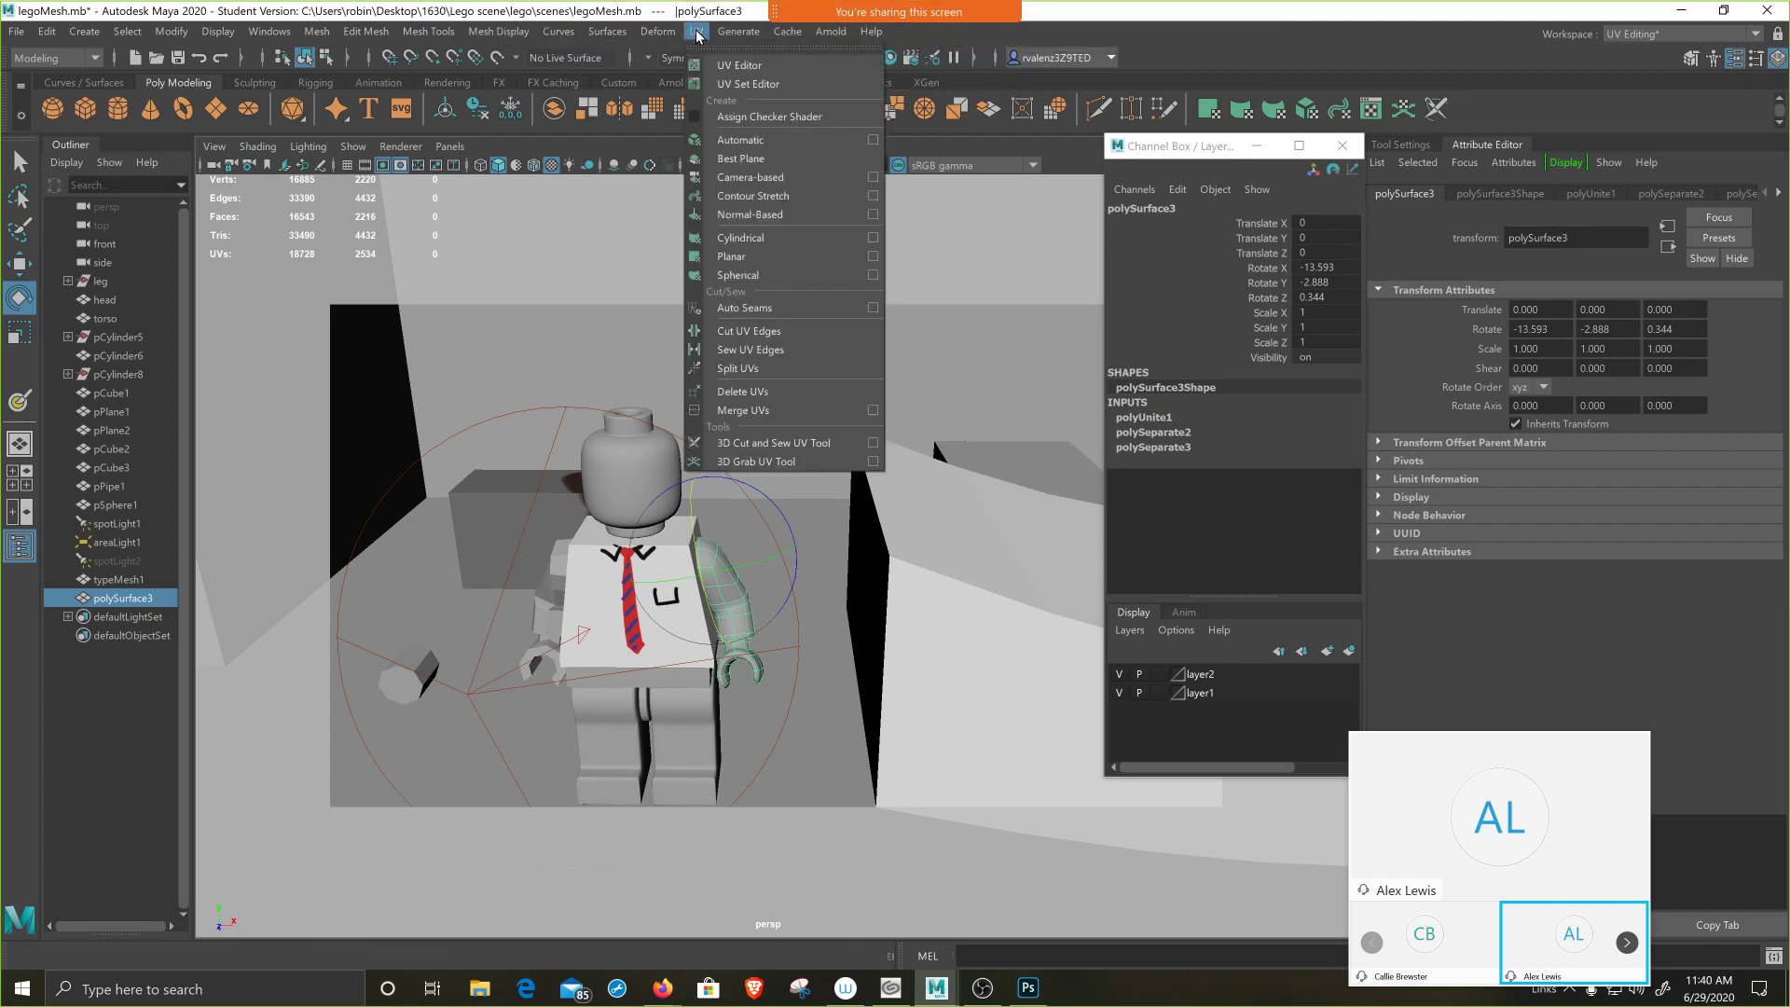
click(749, 67)
drag(1348, 238, 1639, 428)
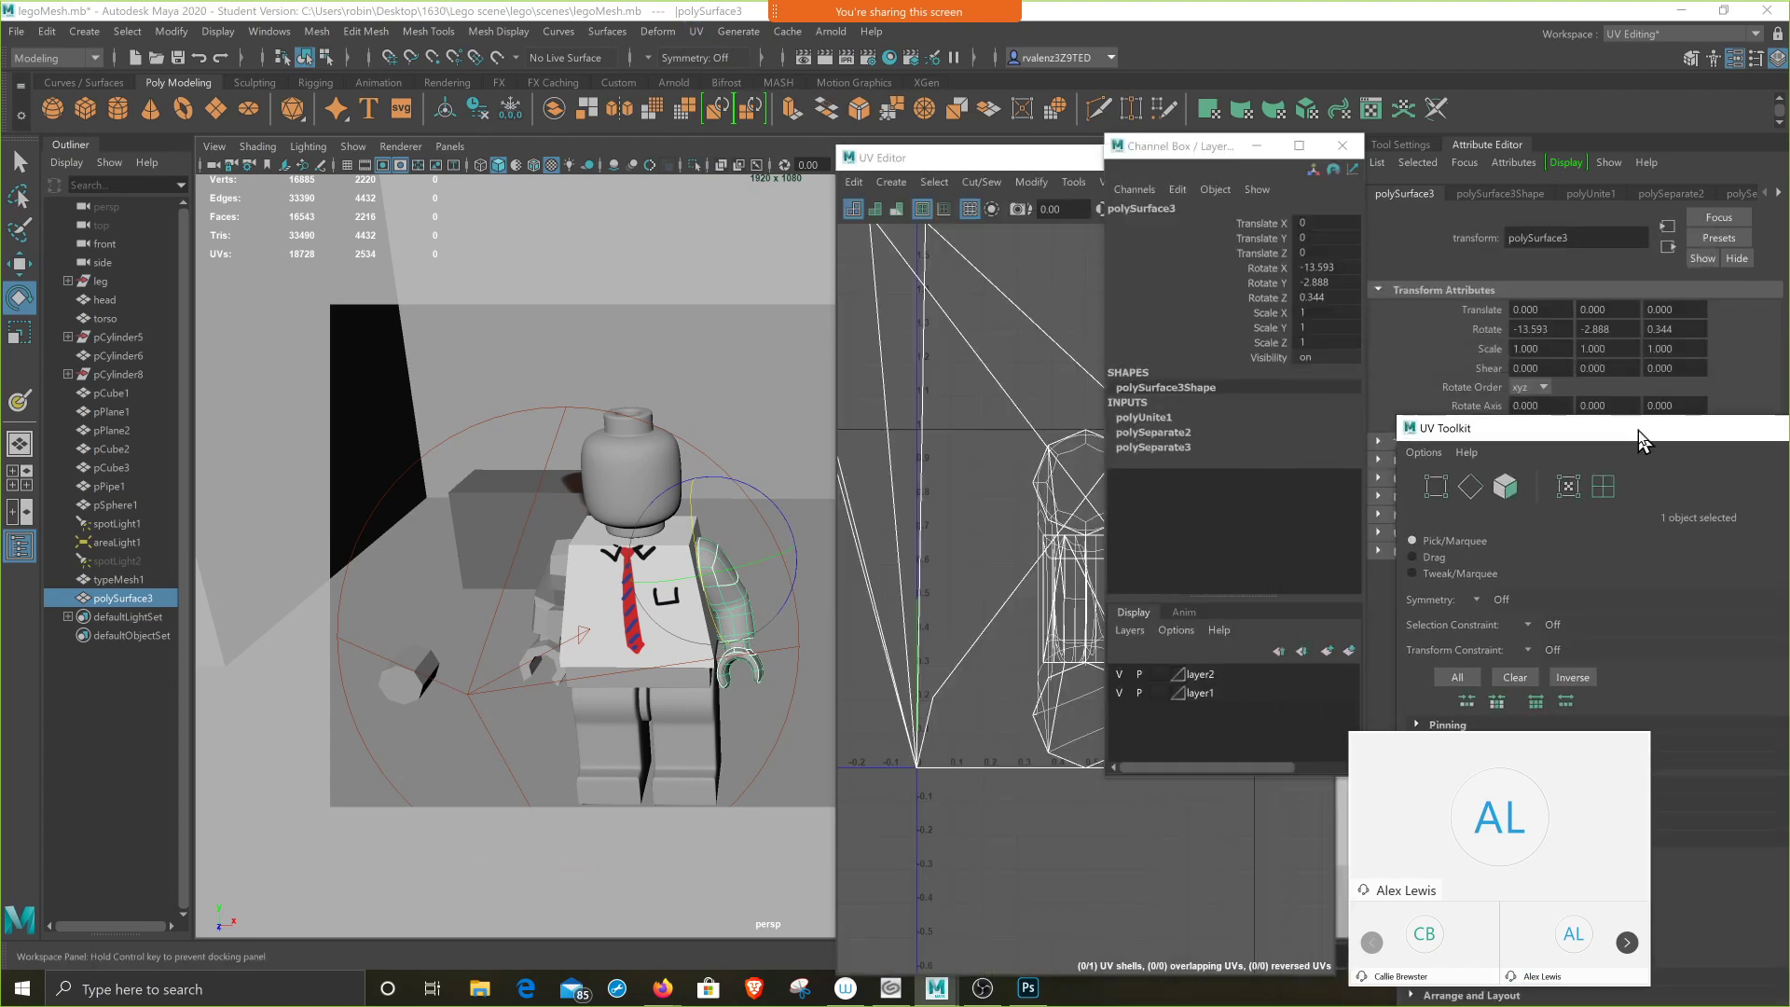
click(1040, 308)
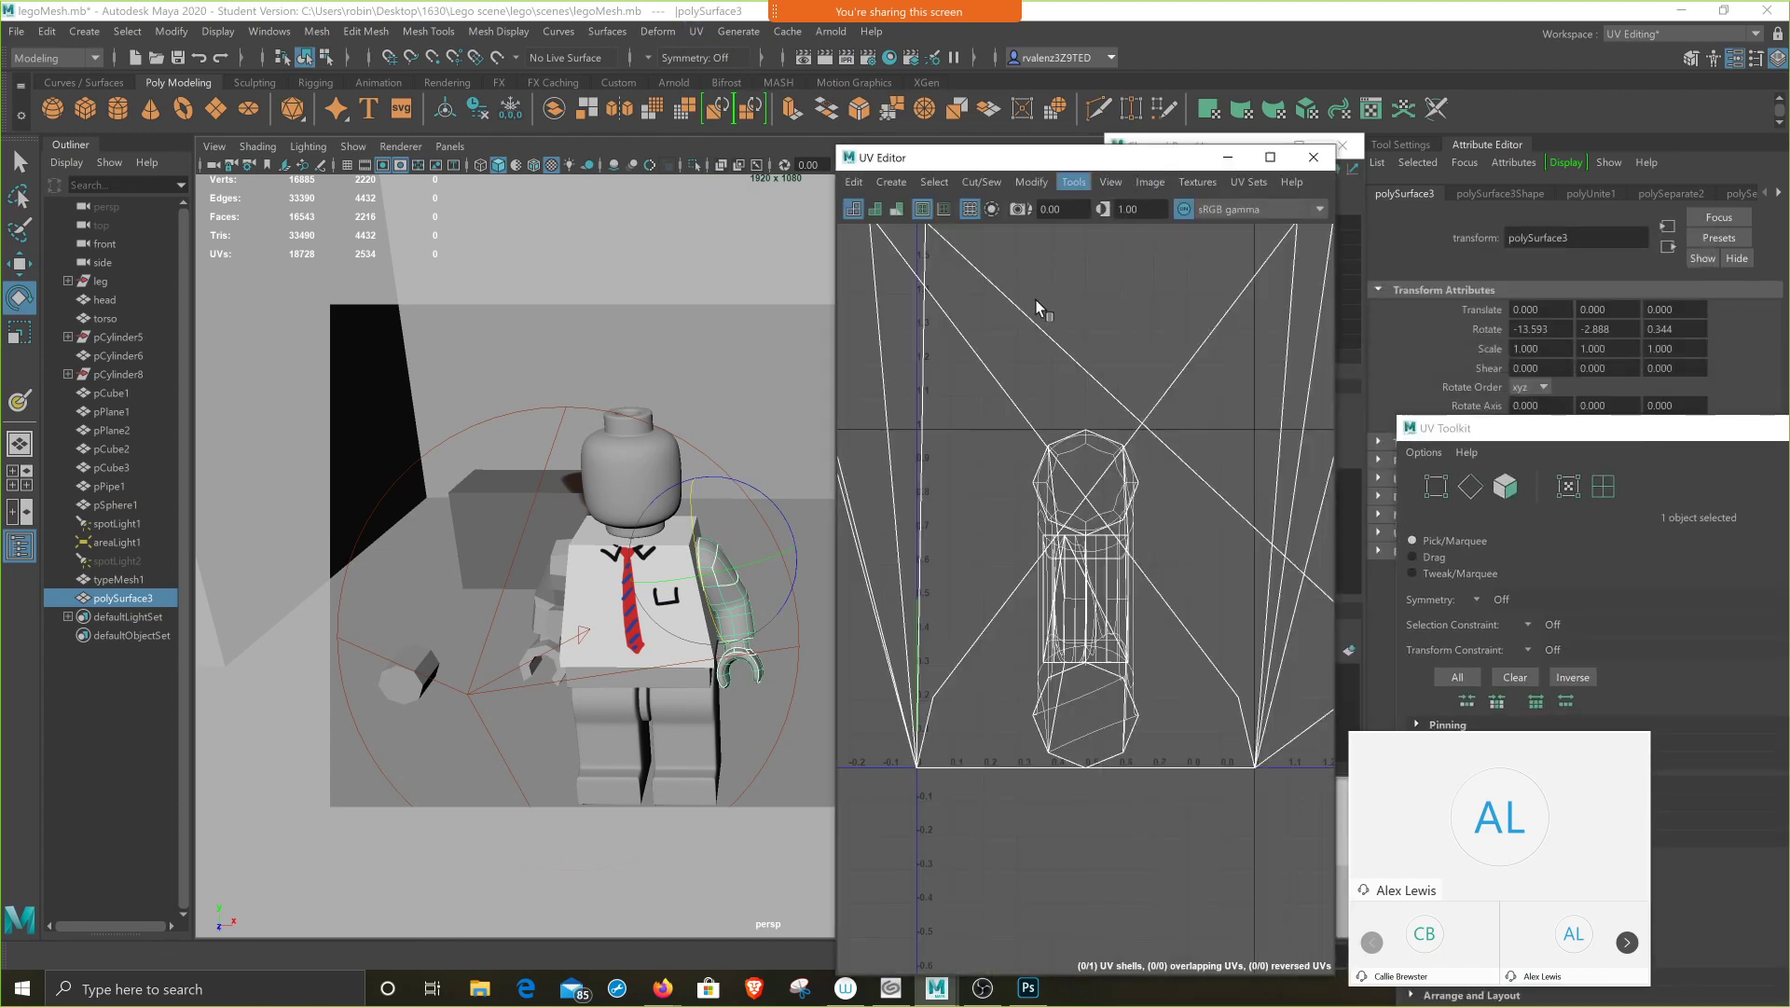
- Compare the torso's UVs with the left arm's and apply automatic UV mapping to the arm
click(582, 619)
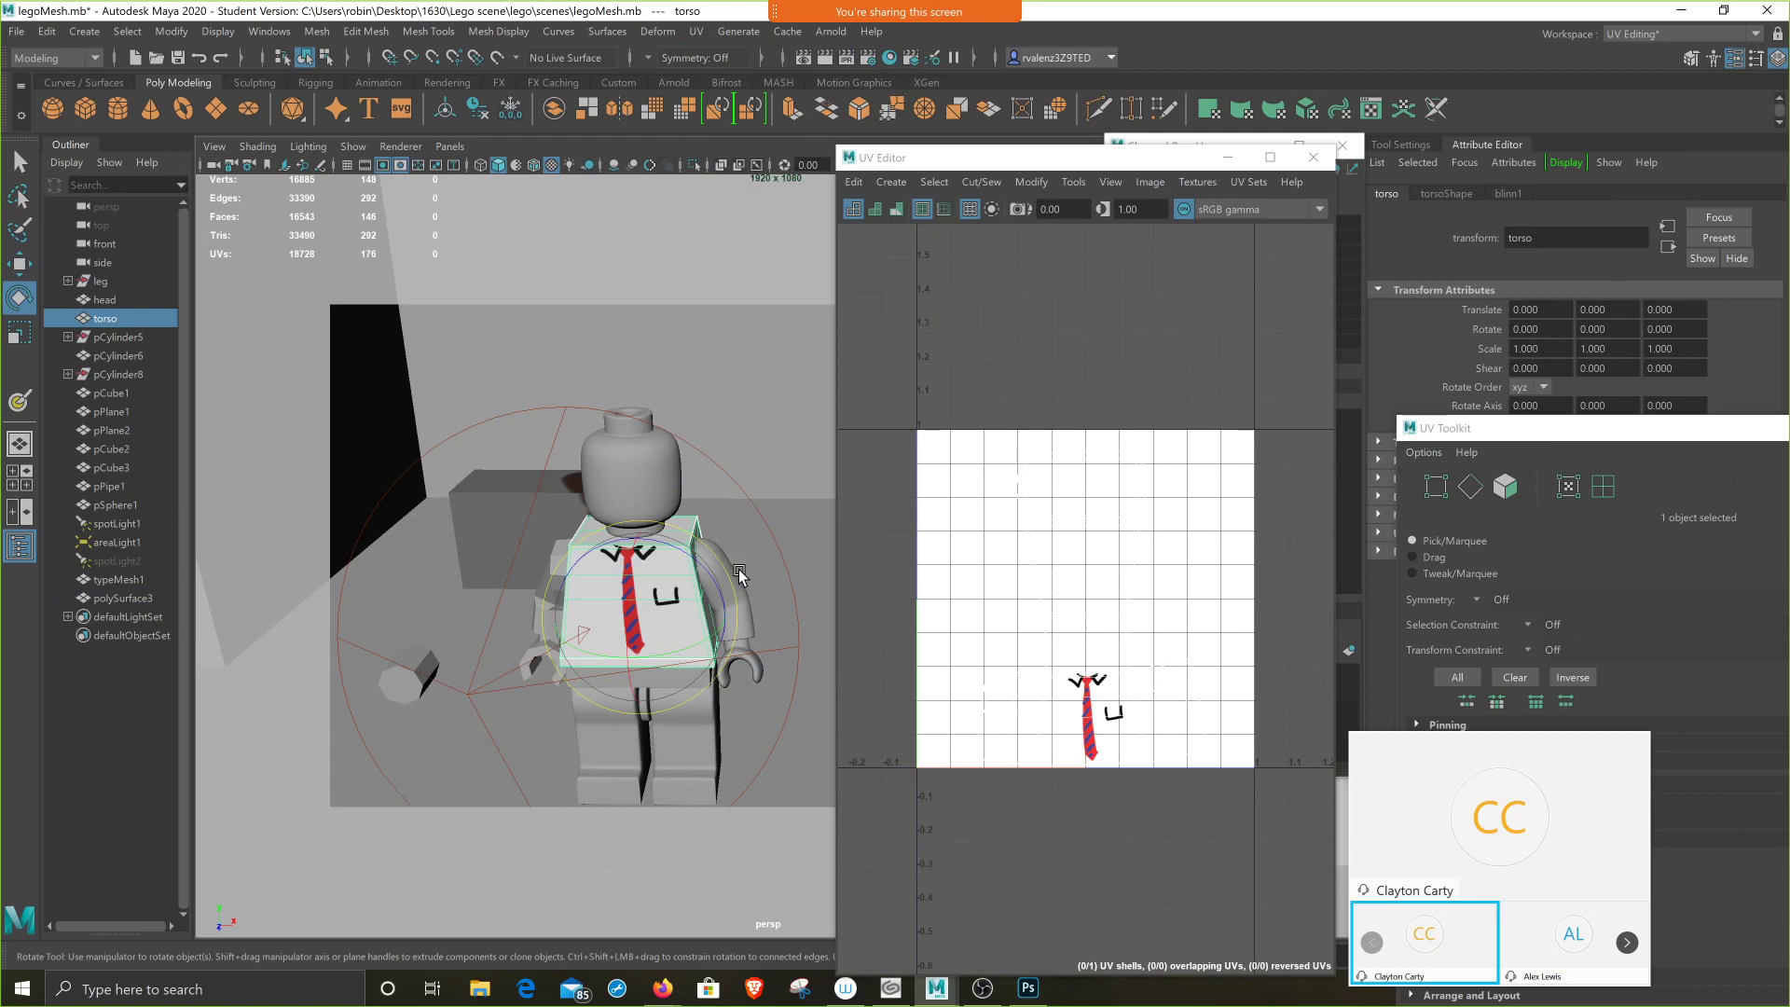
click(750, 625)
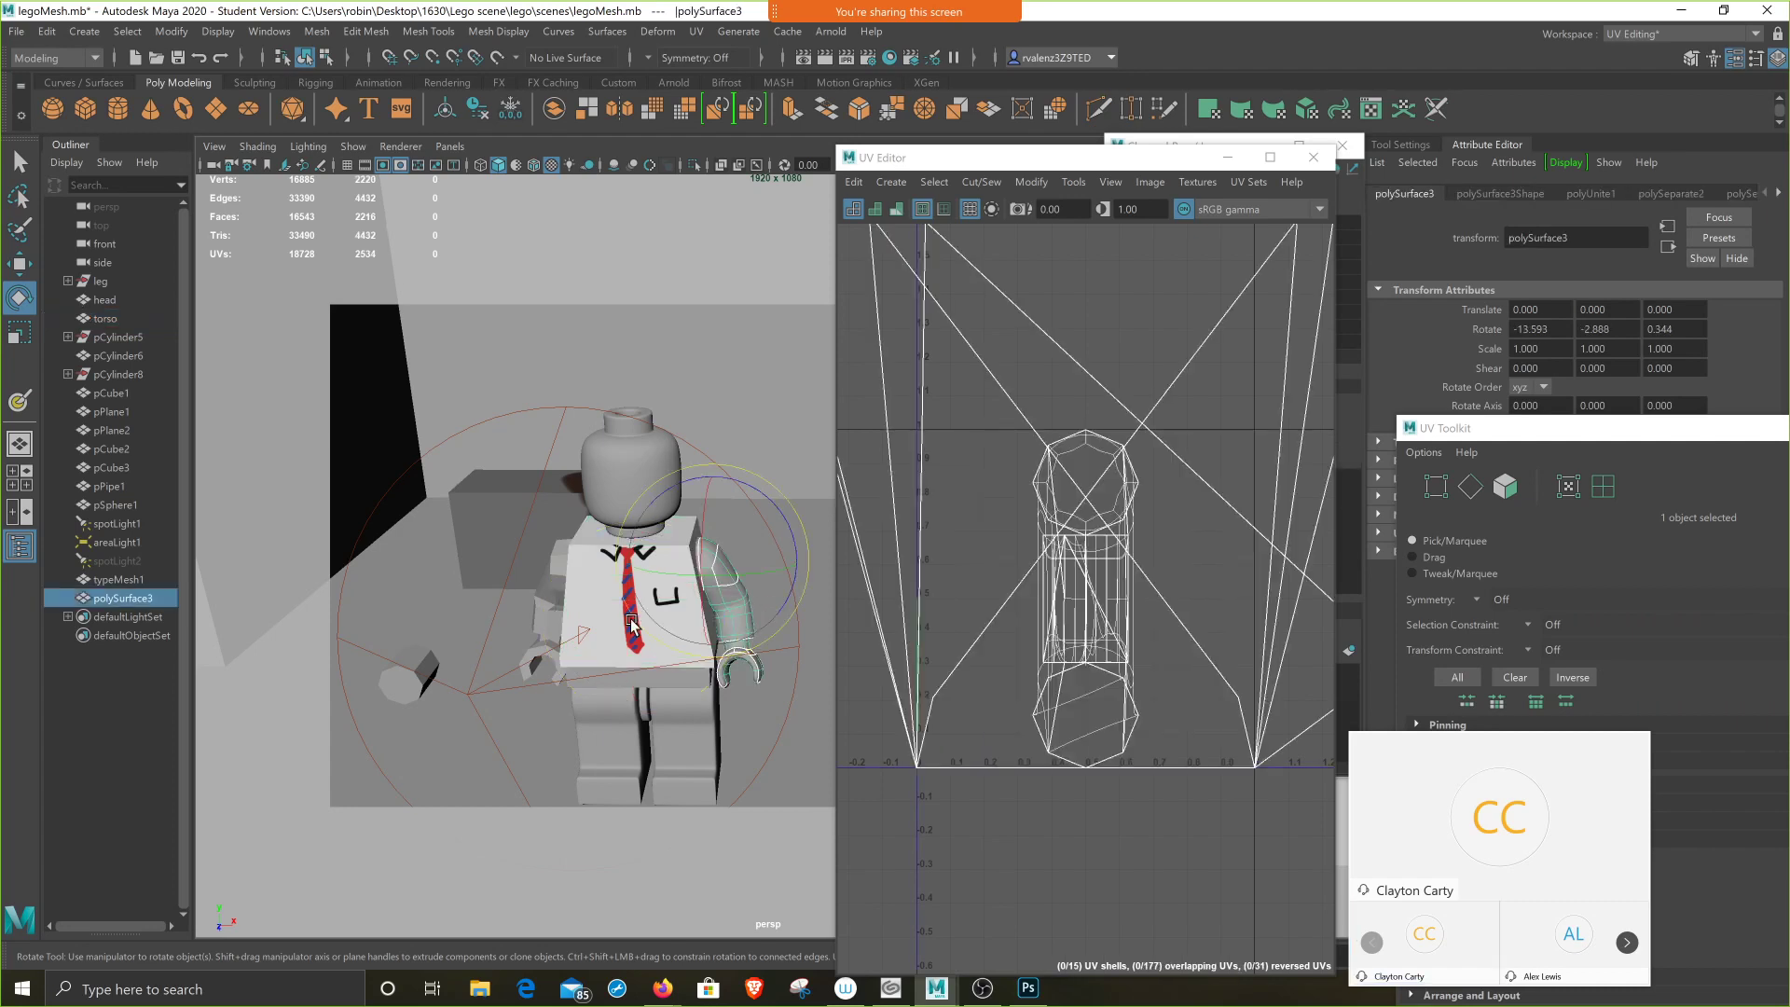
click(703, 37)
click(739, 141)
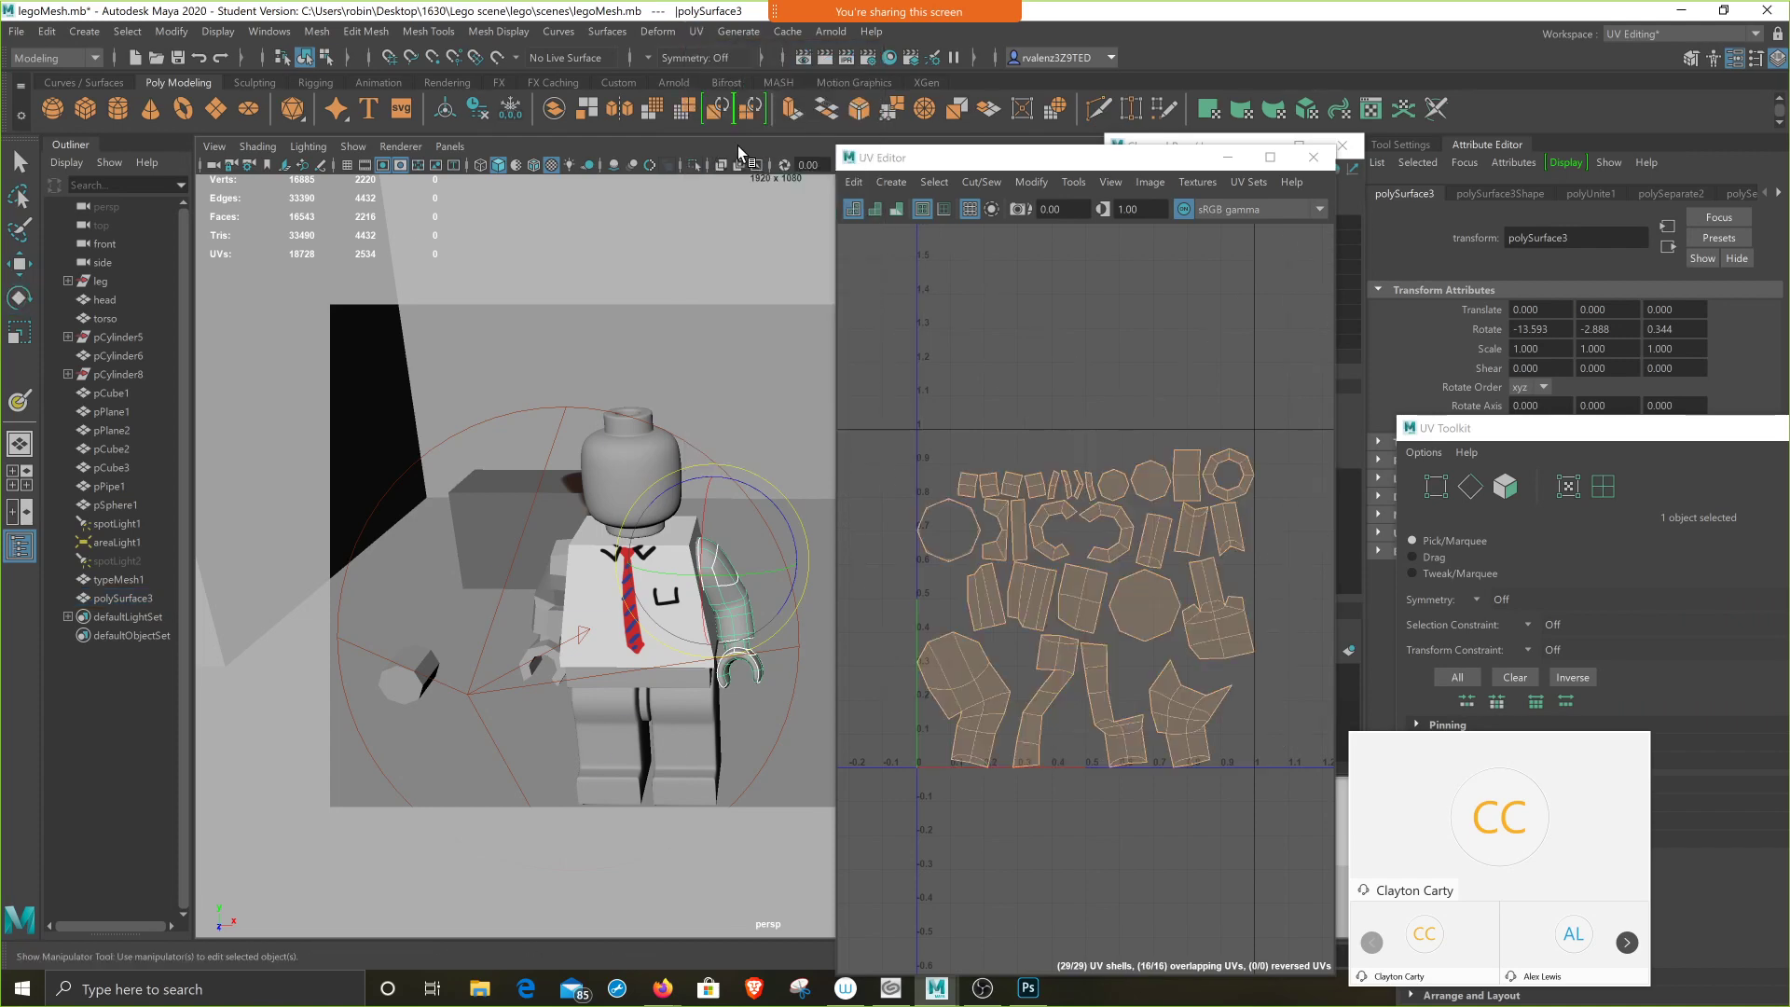
- Return to object selection and combine the torso and left arm into one mesh
click(803, 548)
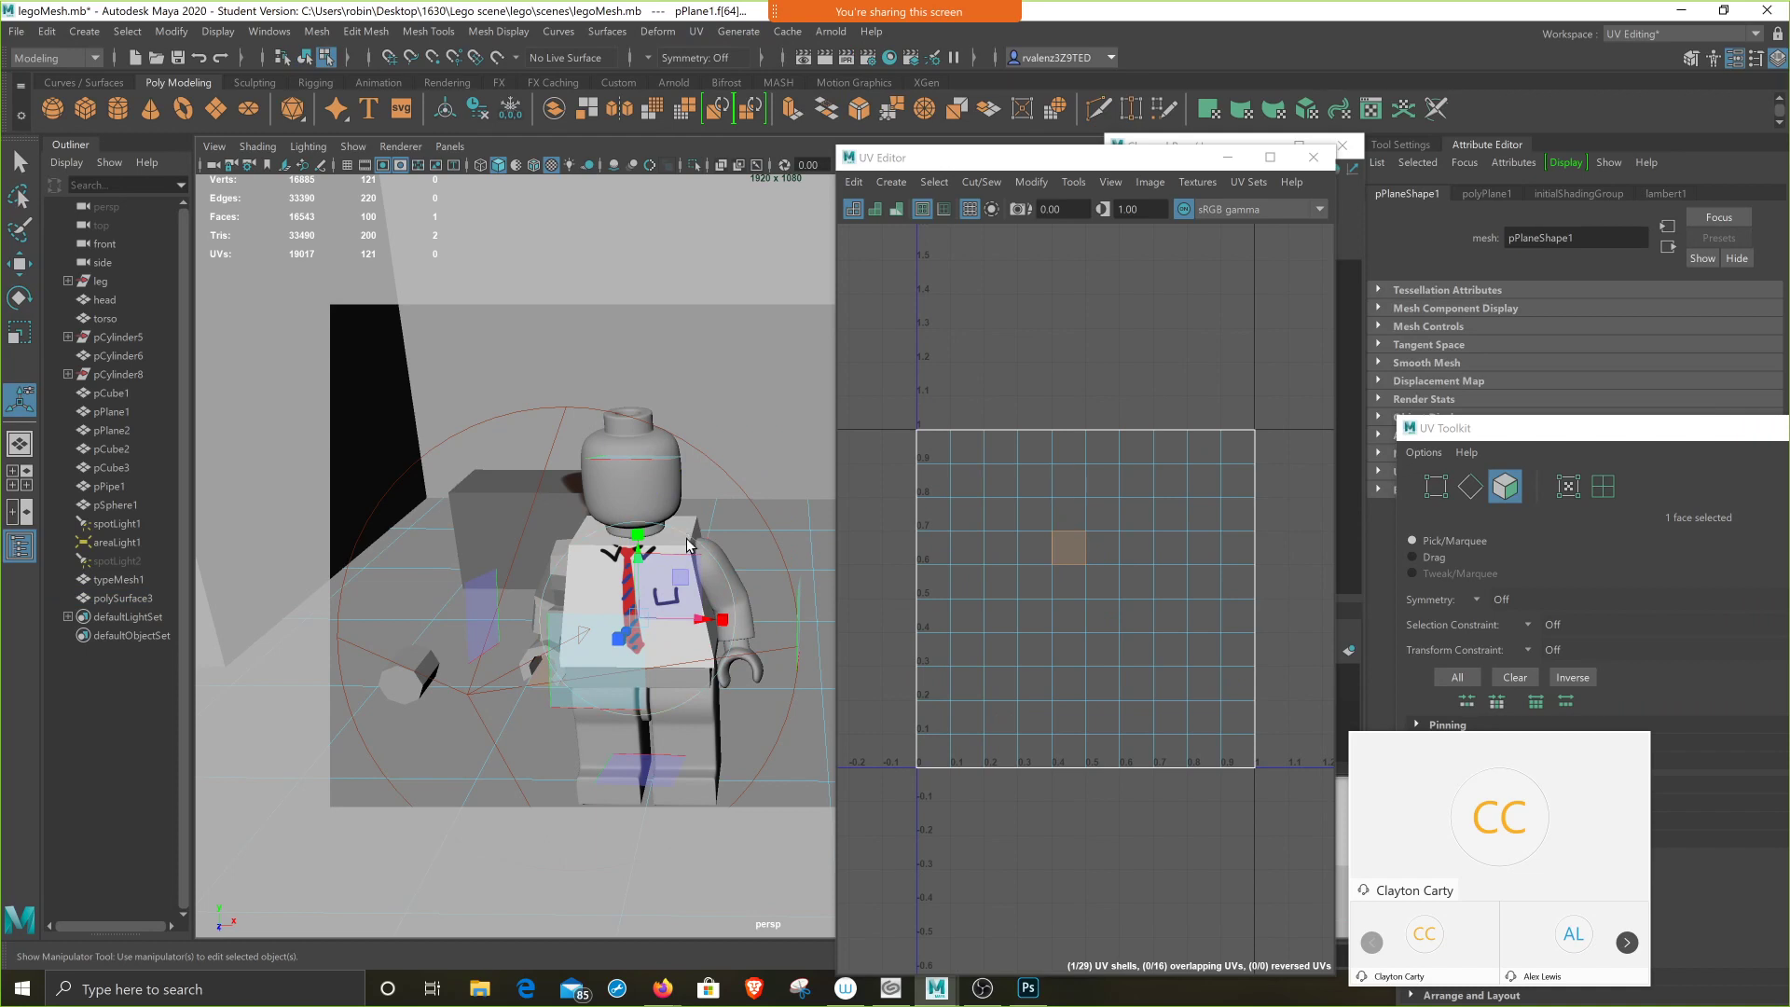
right_drag(681, 541, 725, 455)
click(668, 533)
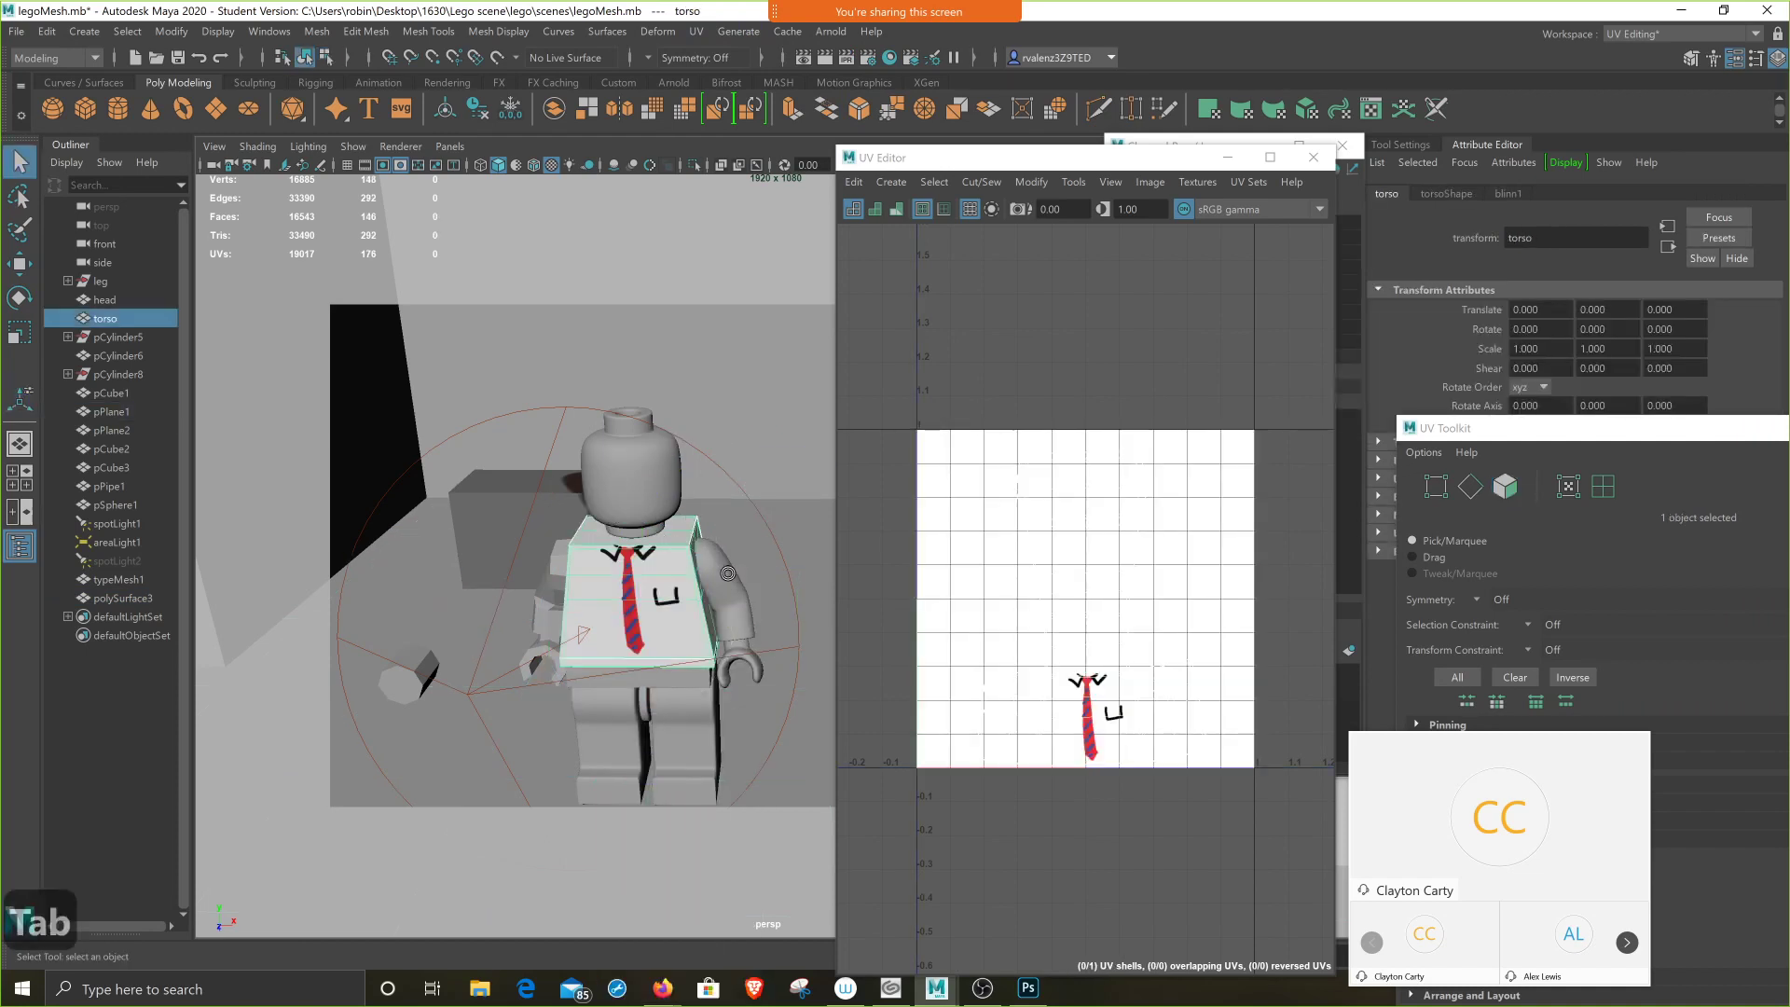
shift+click(729, 578)
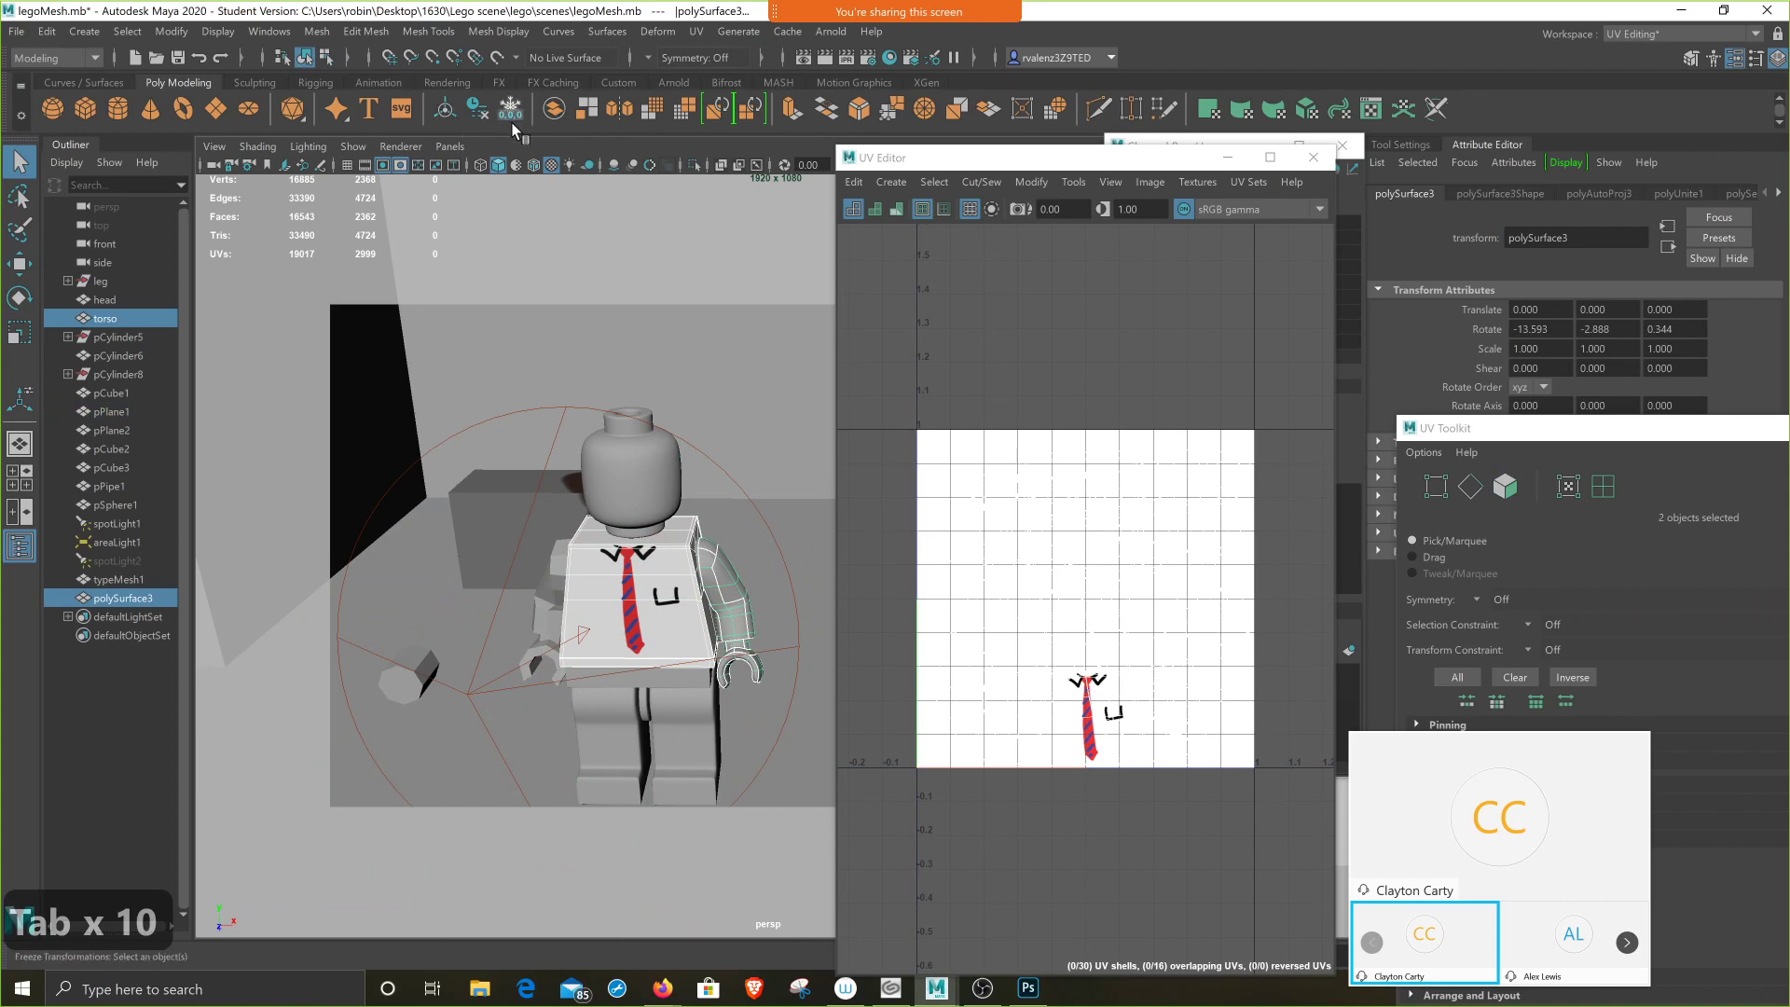
click(547, 112)
key(e)
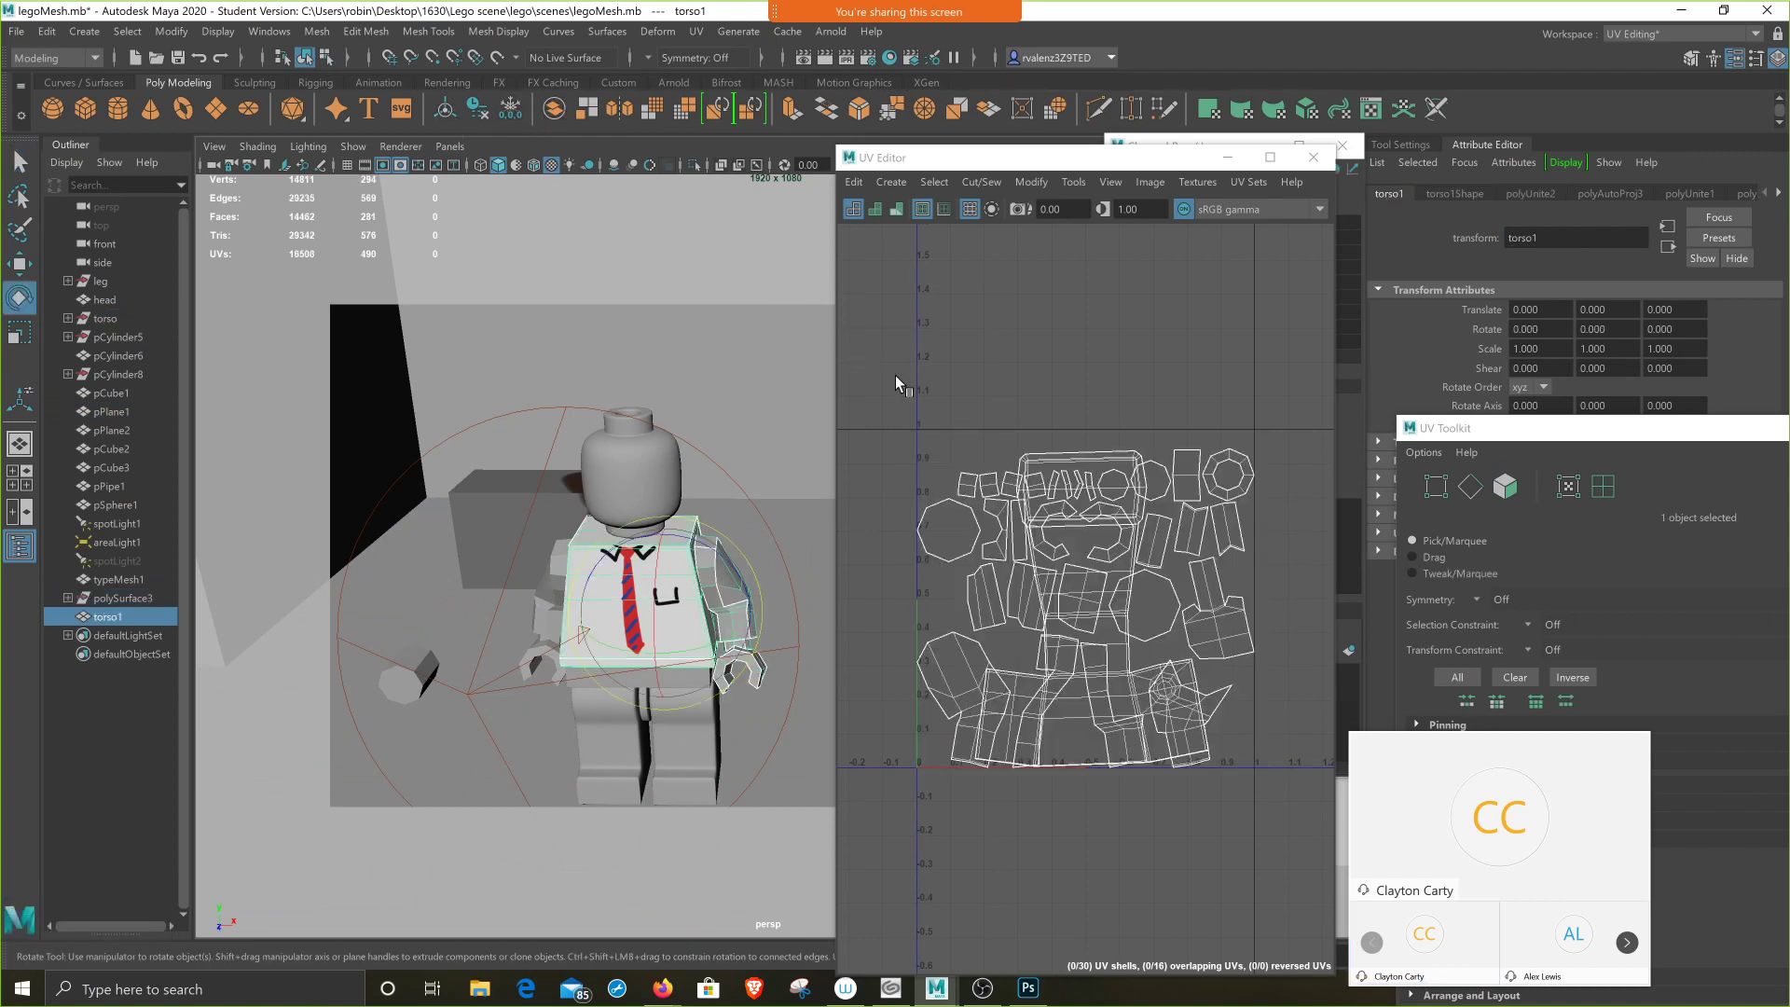
- Select the combined torso mesh and examine its left arm faces against their shells in the UV layout
click(1014, 382)
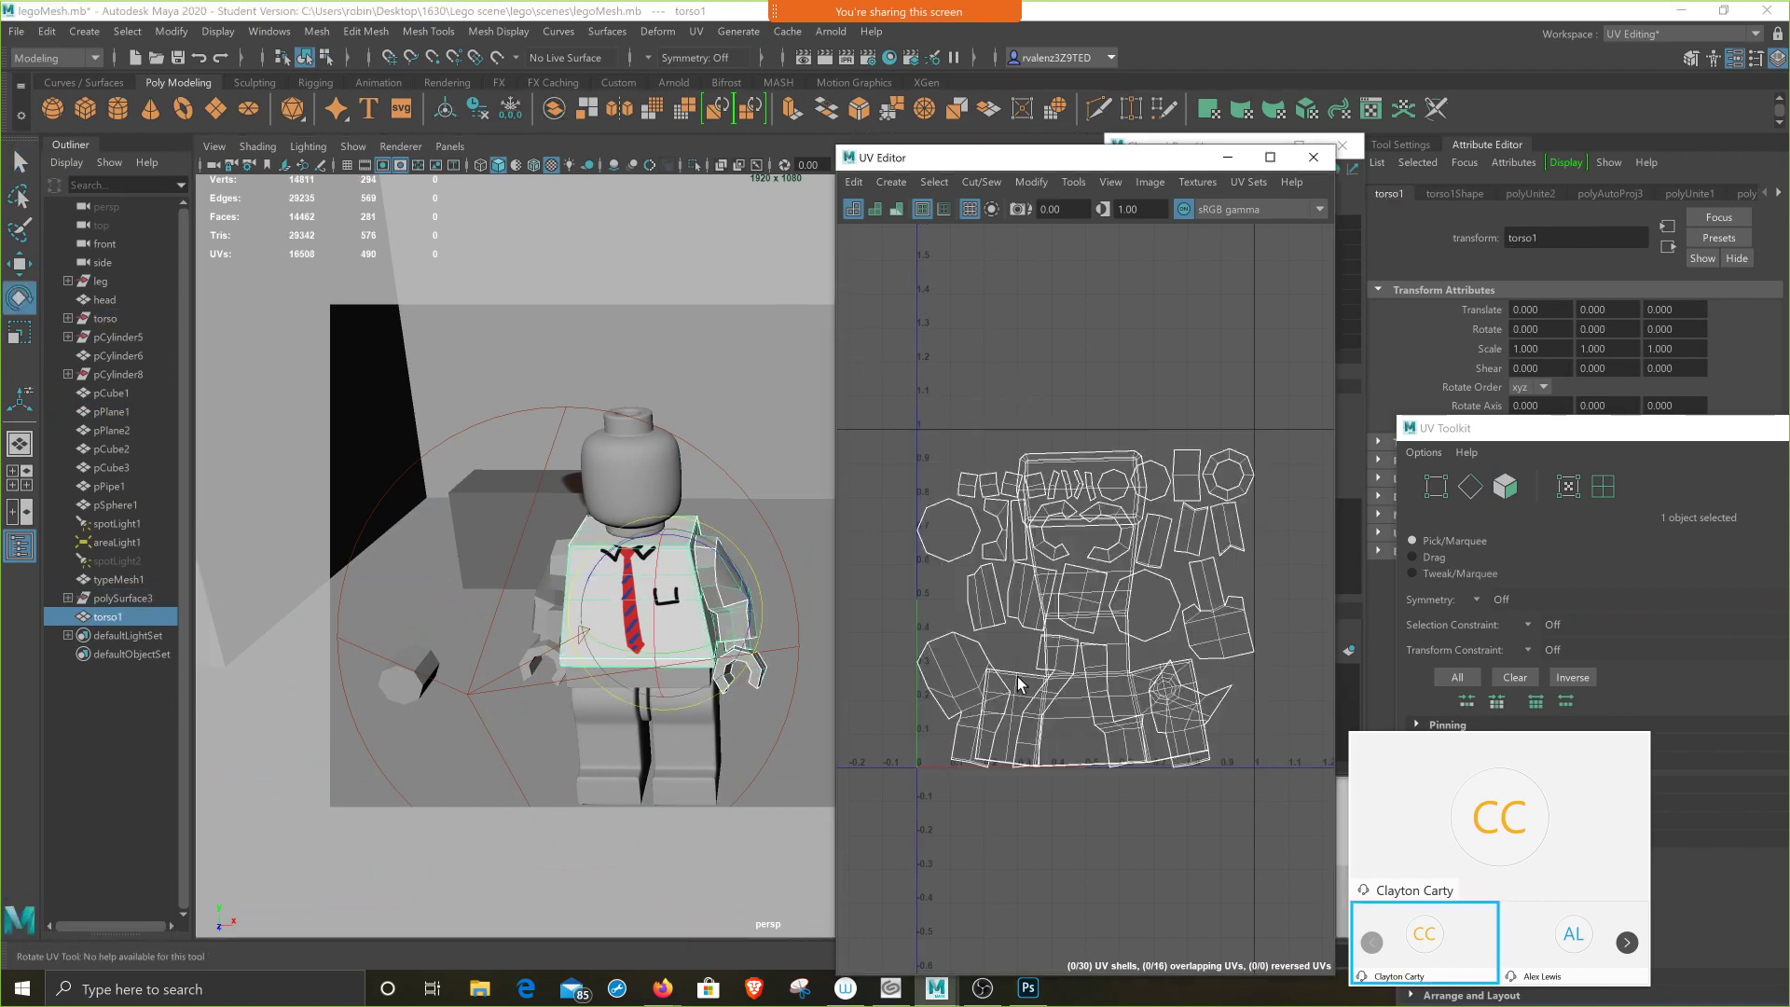
click(807, 543)
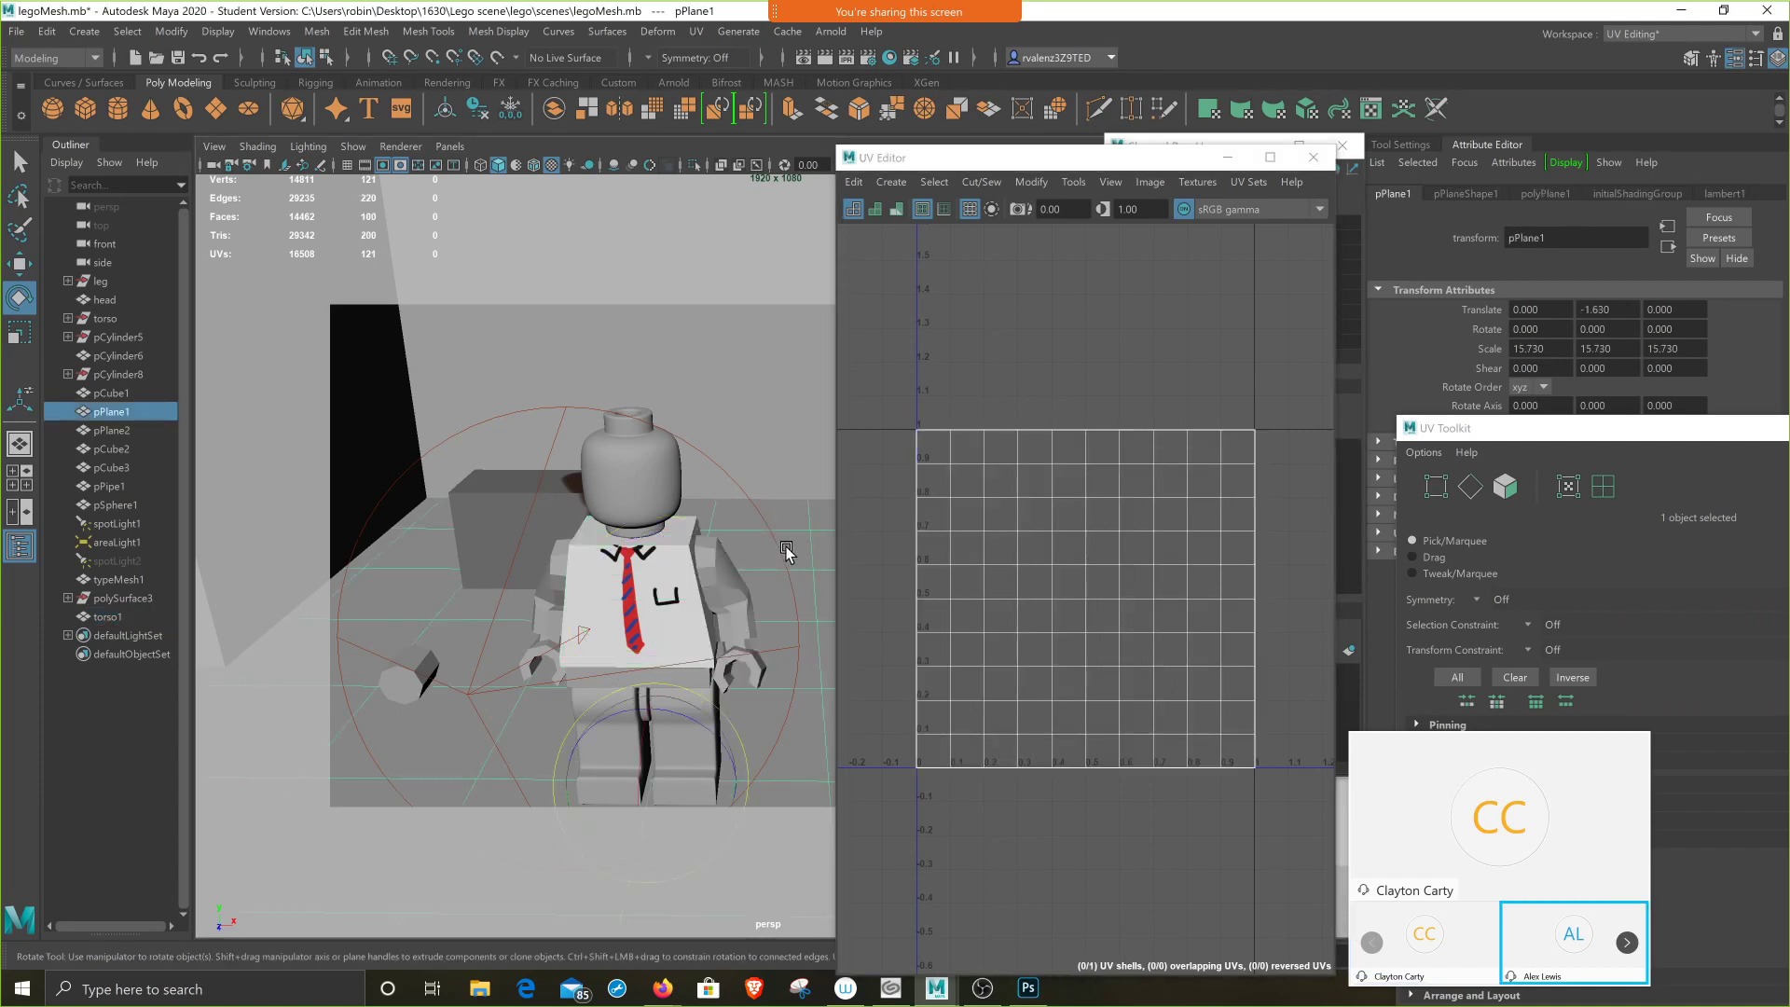
click(651, 557)
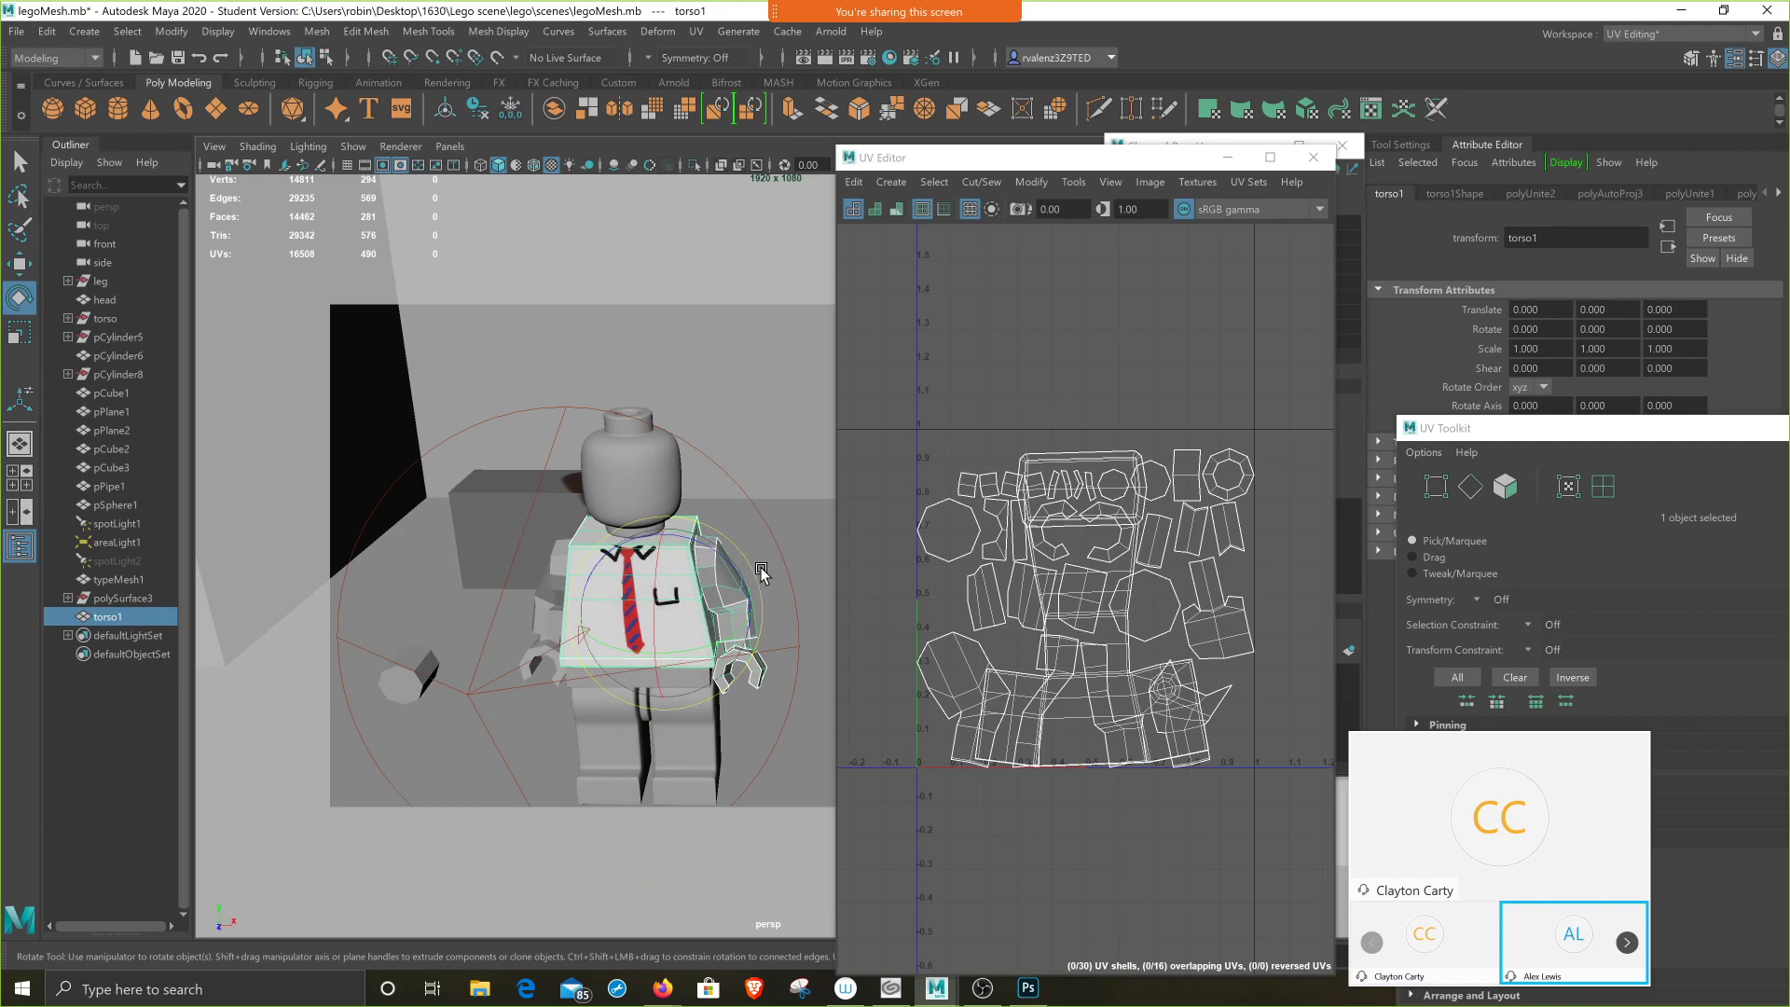
click(804, 529)
click(713, 559)
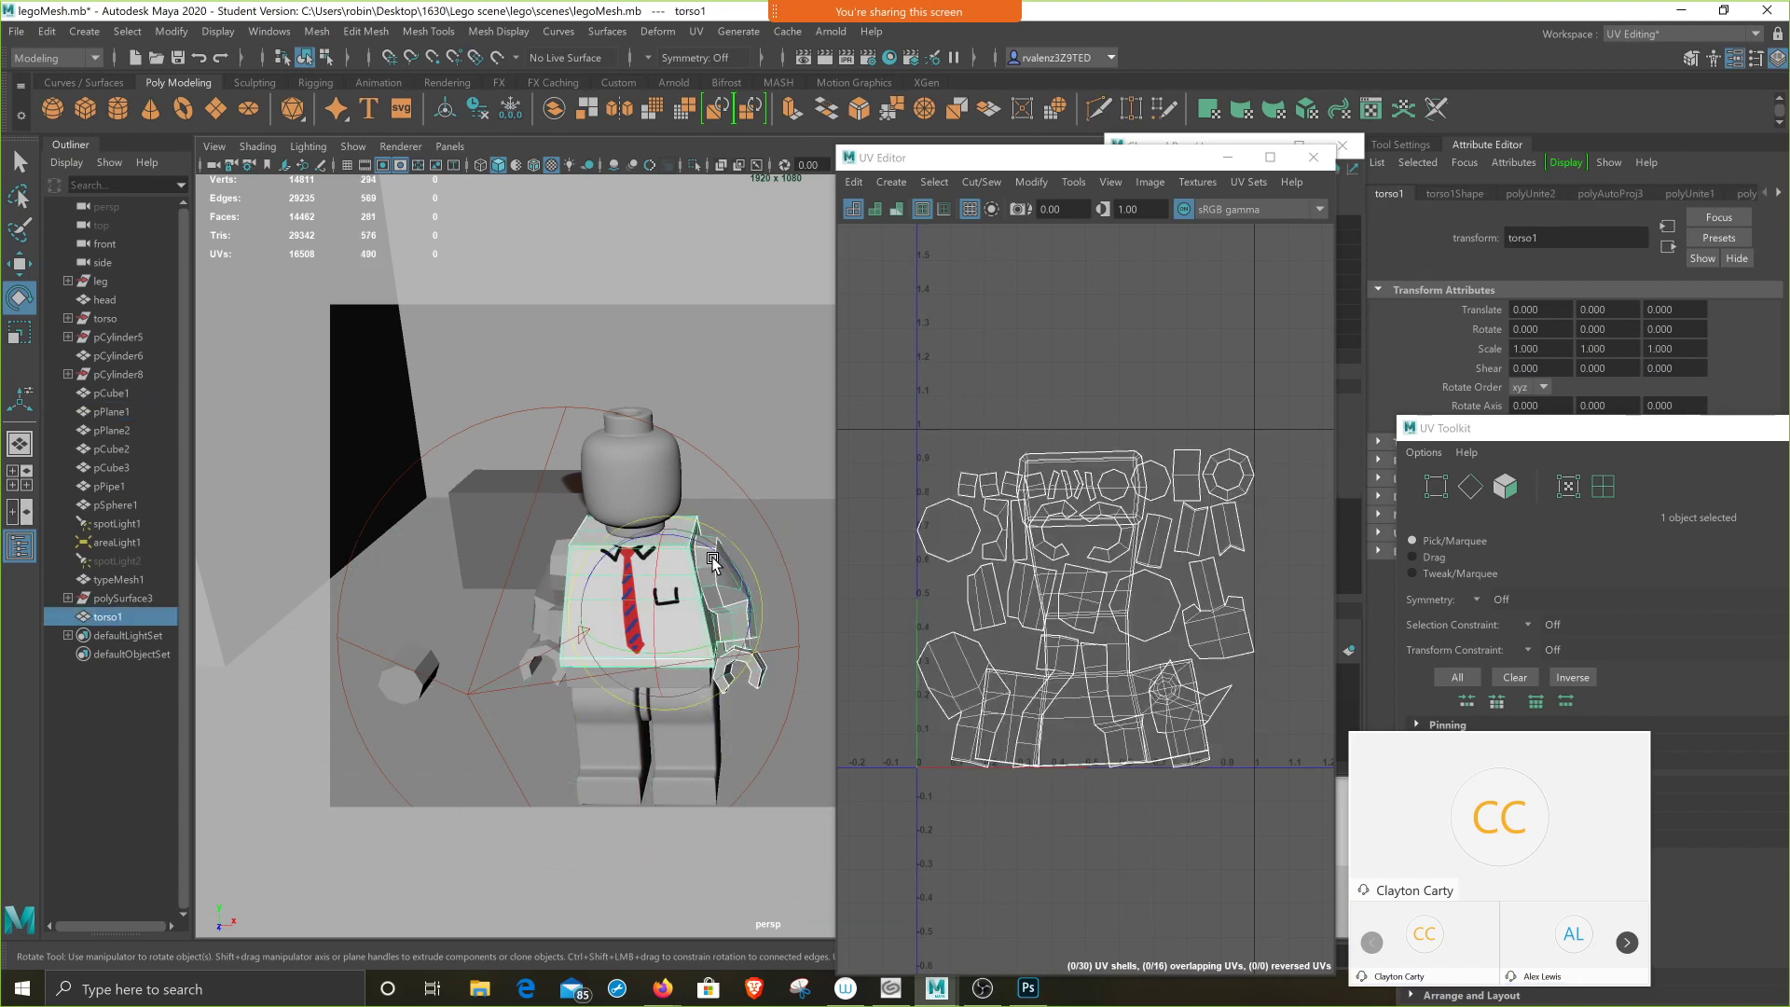
right_drag(713, 559, 714, 557)
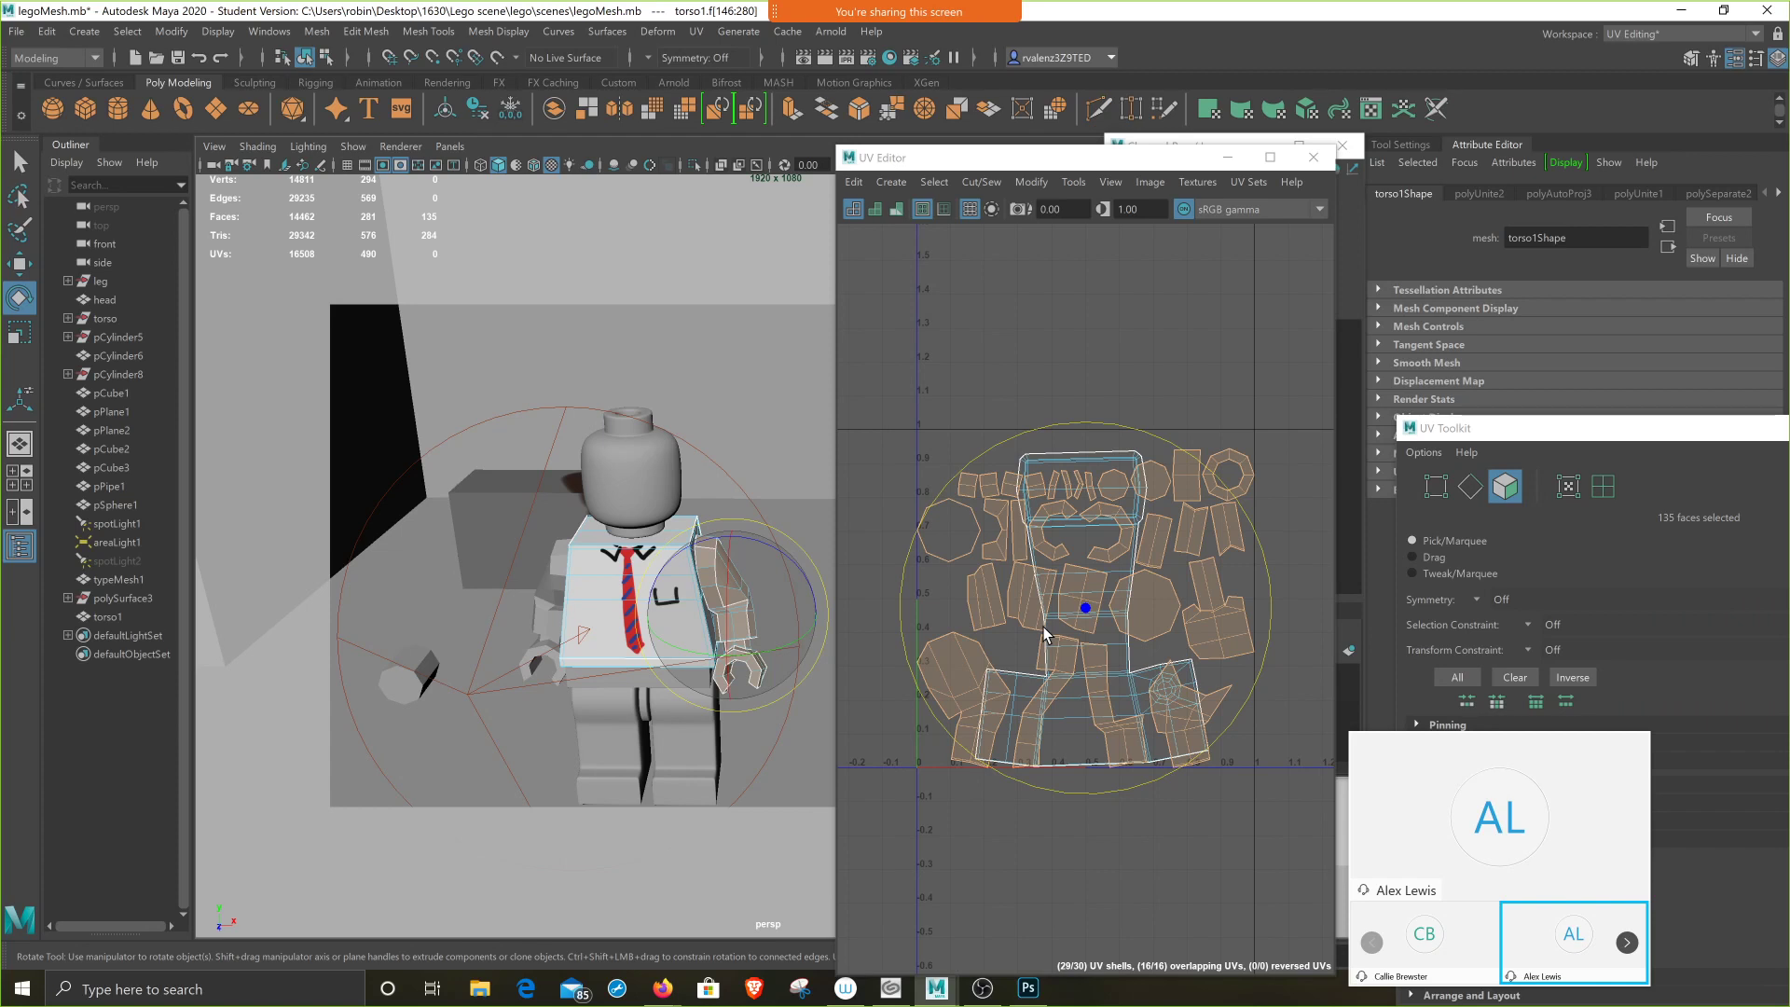
- Switch to Webex by stopping the current screen share, and start sharing Screen 3 again
mouse_move(594, 17)
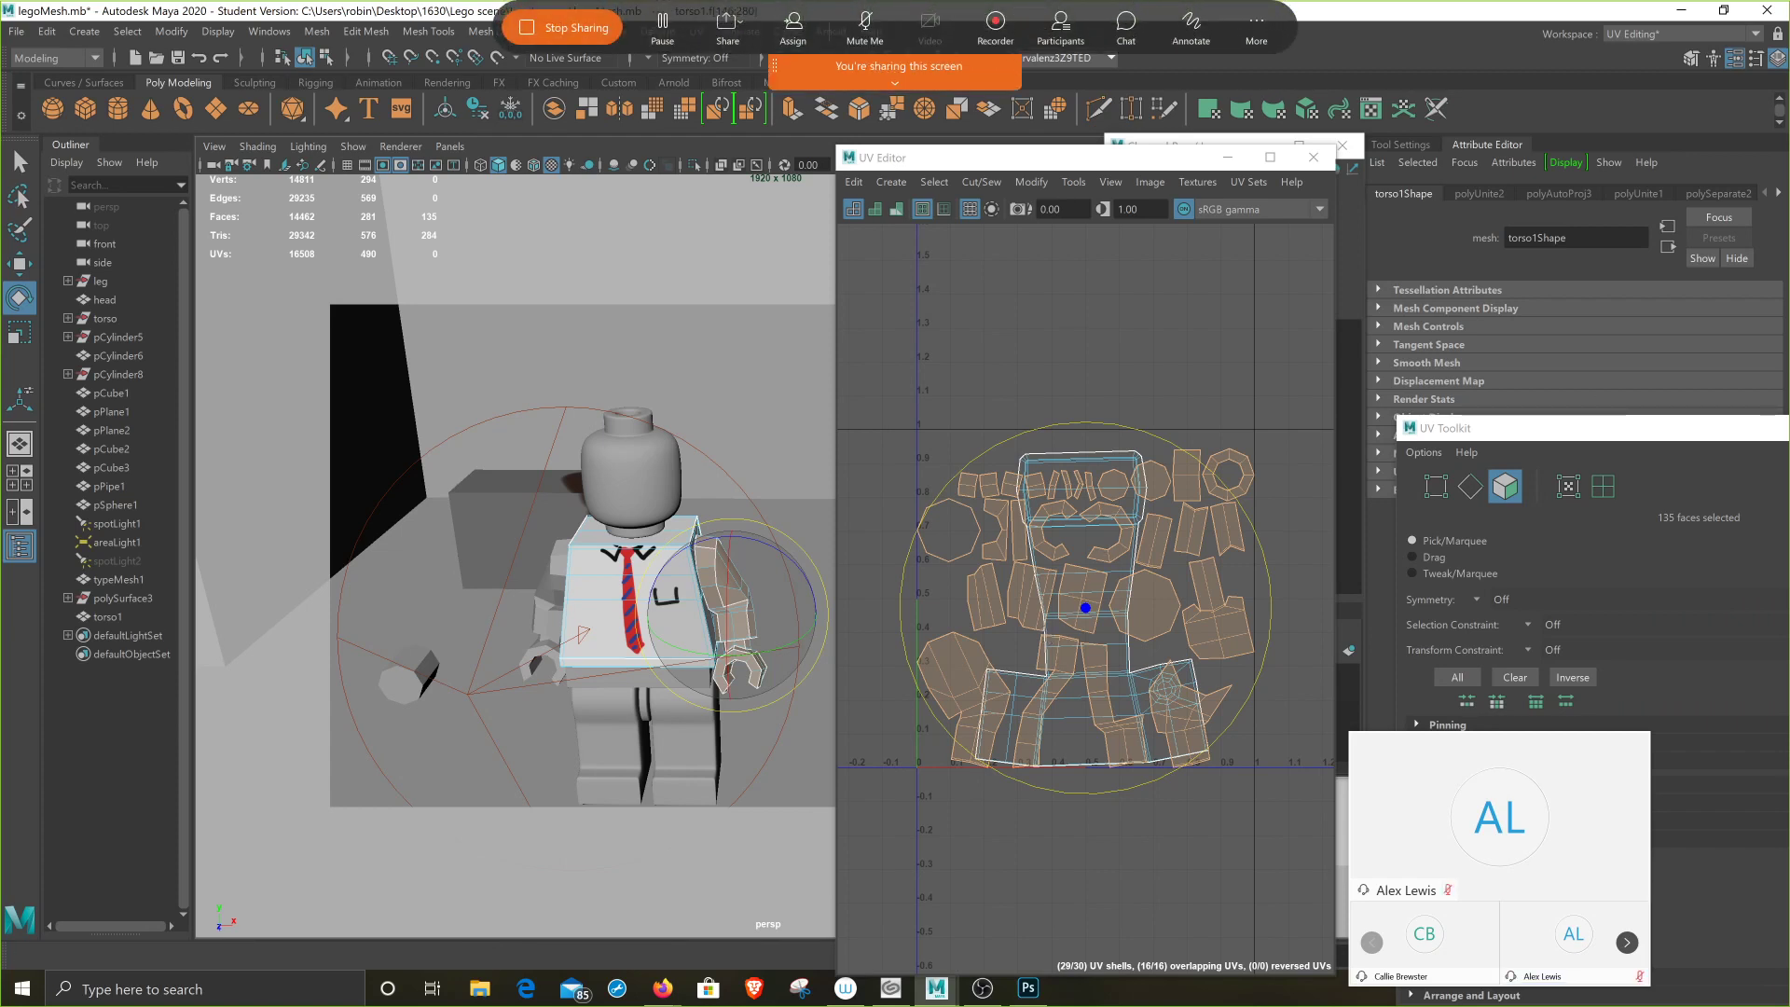
click(583, 30)
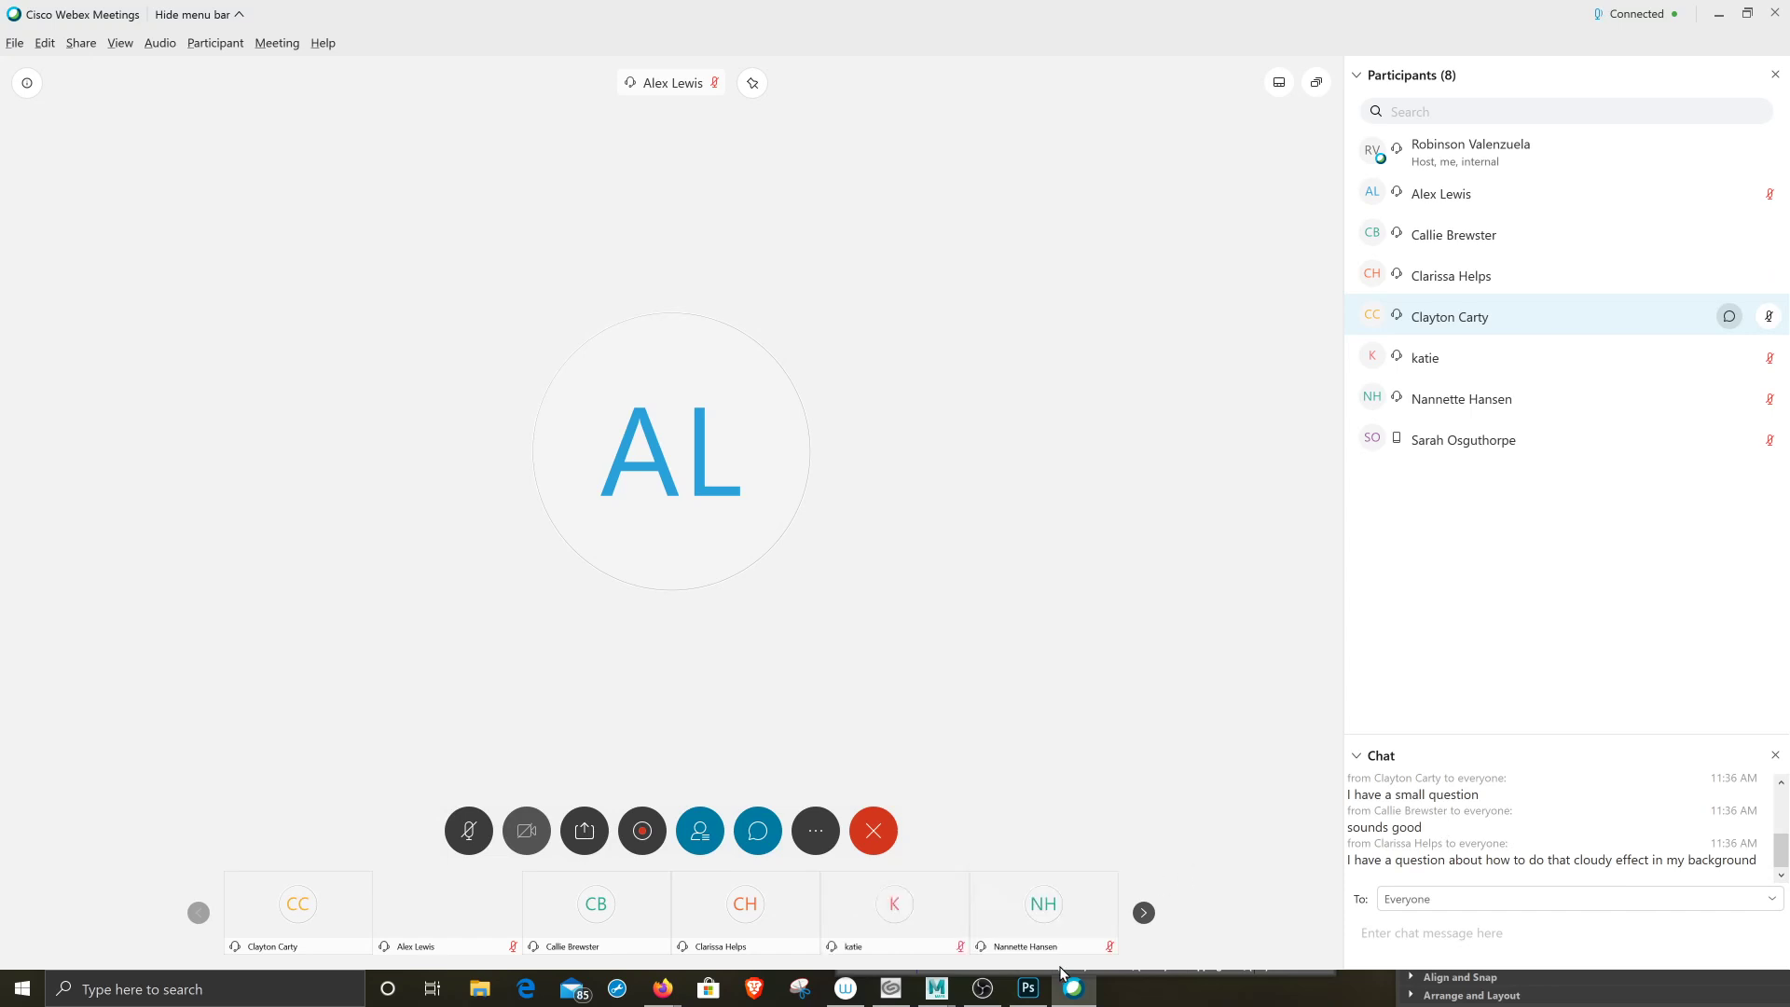
click(582, 833)
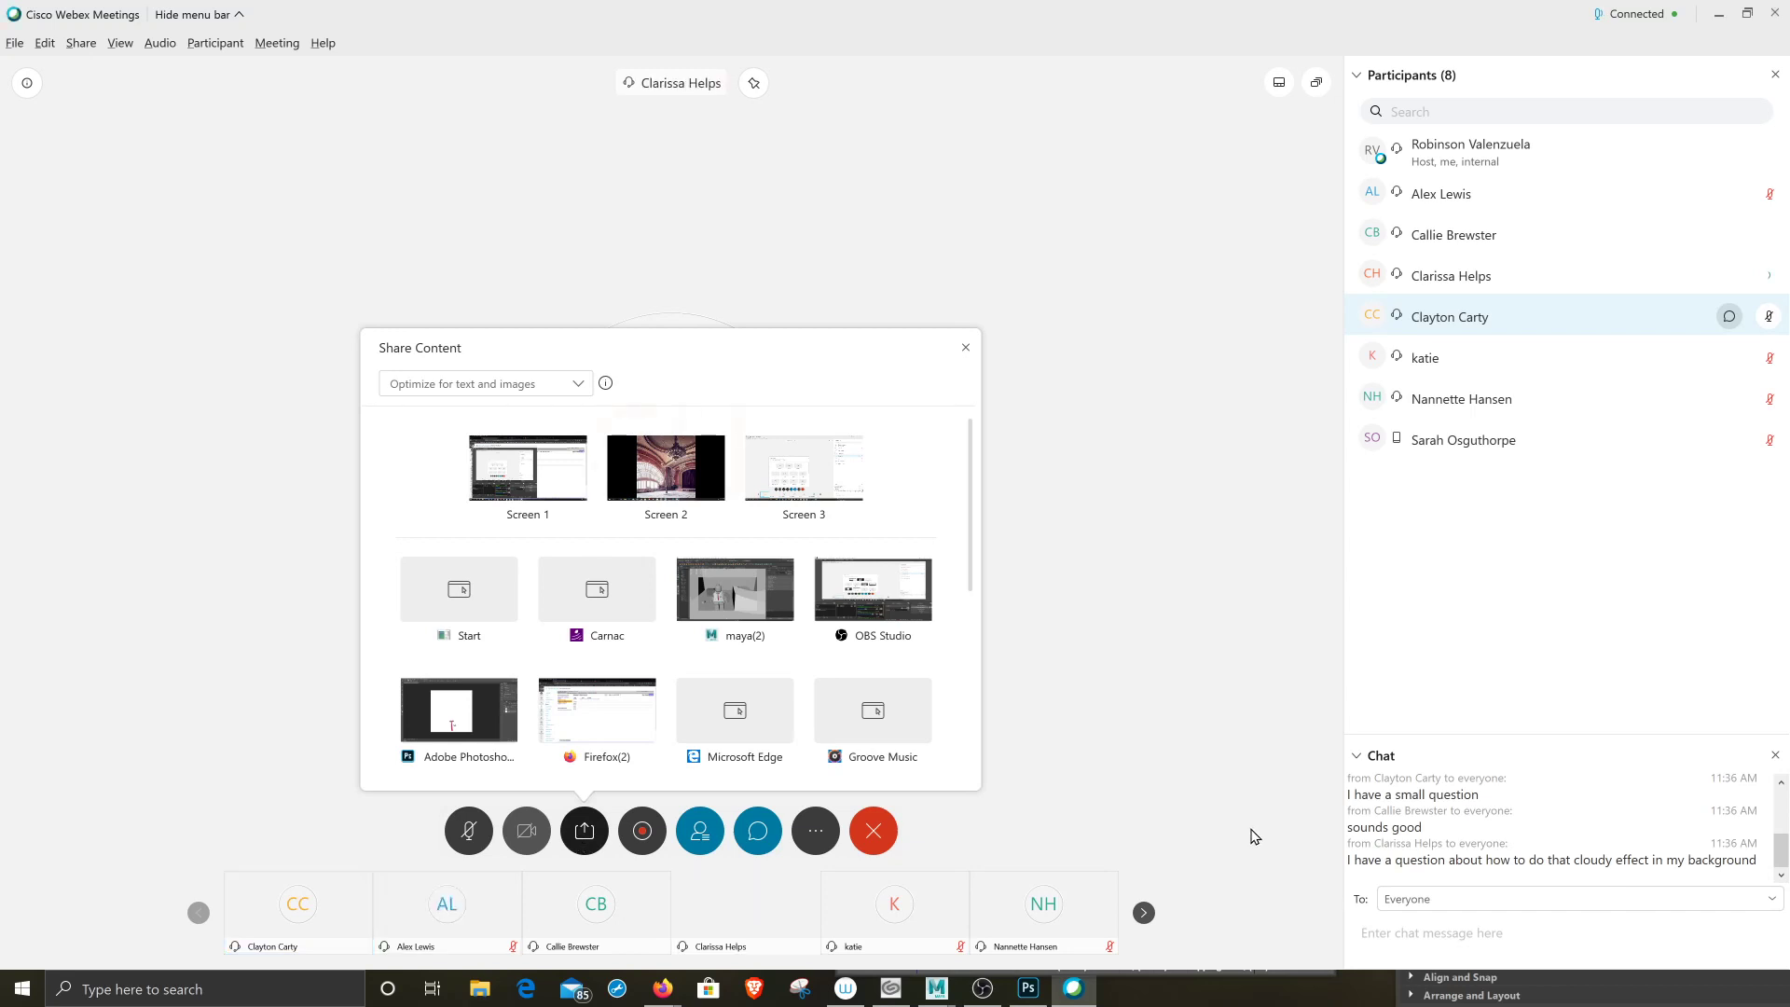
mouse_move(1783, 863)
mouse_down()
mouse_move(1784, 837)
mouse_move(1785, 862)
mouse_up()
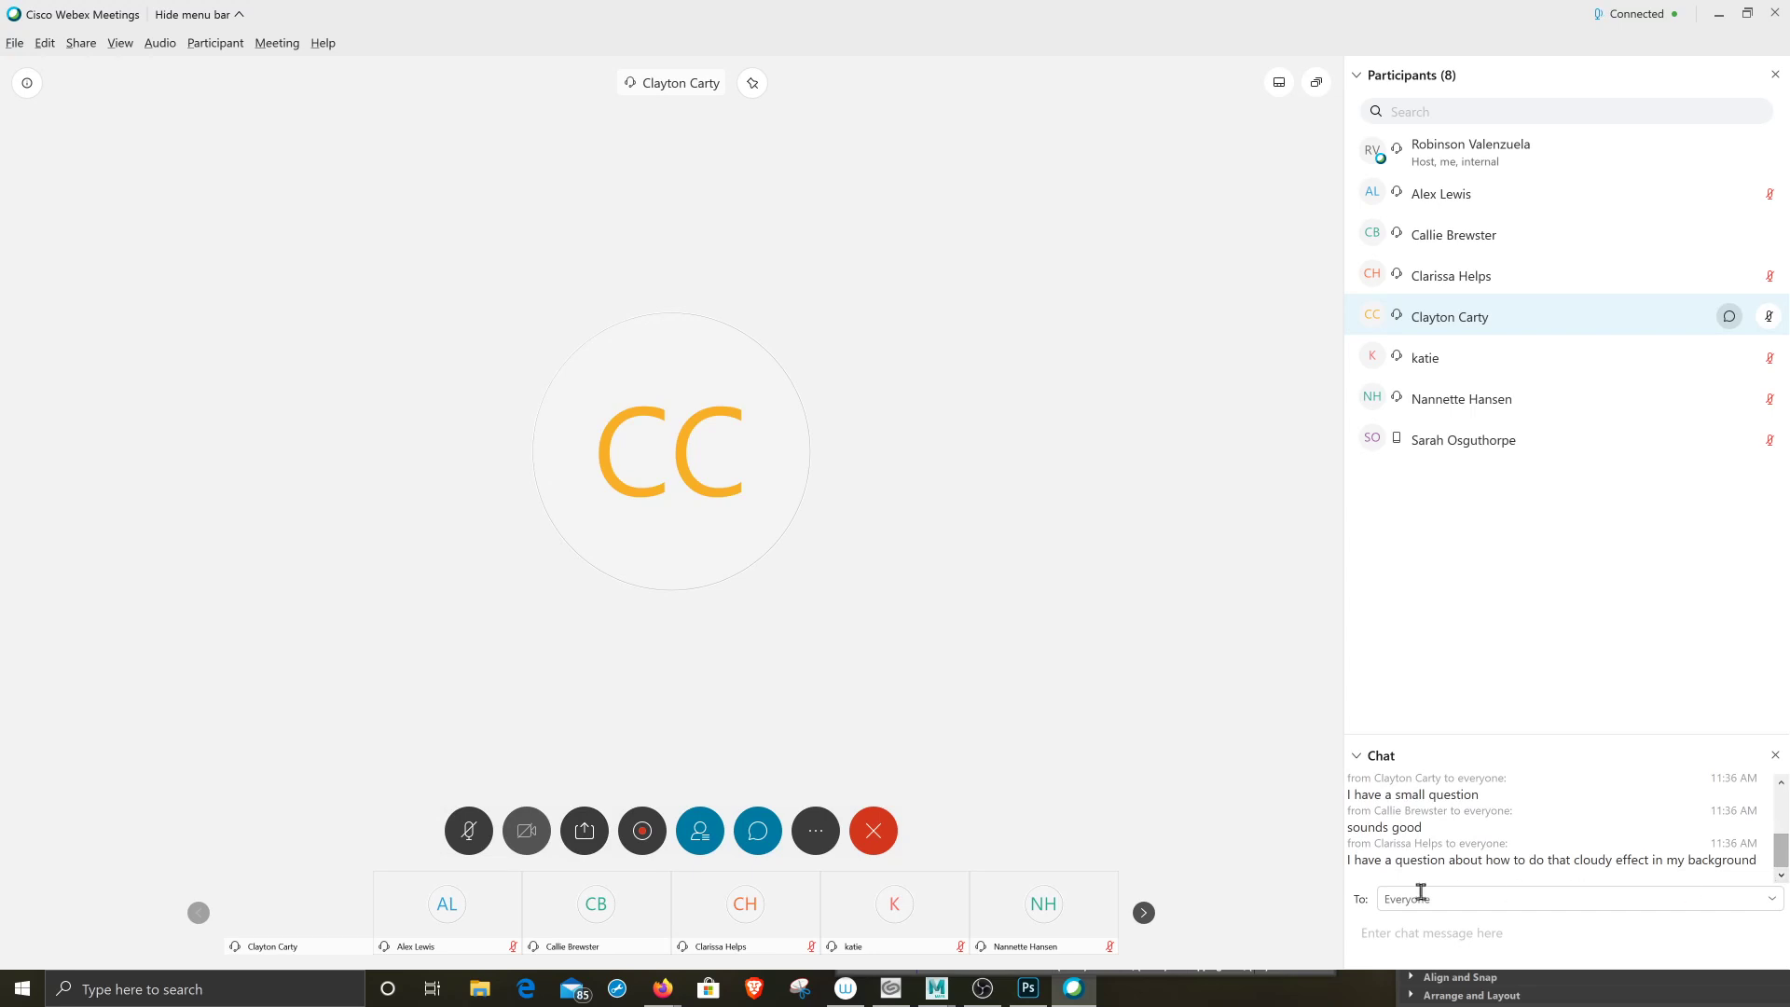
click(585, 830)
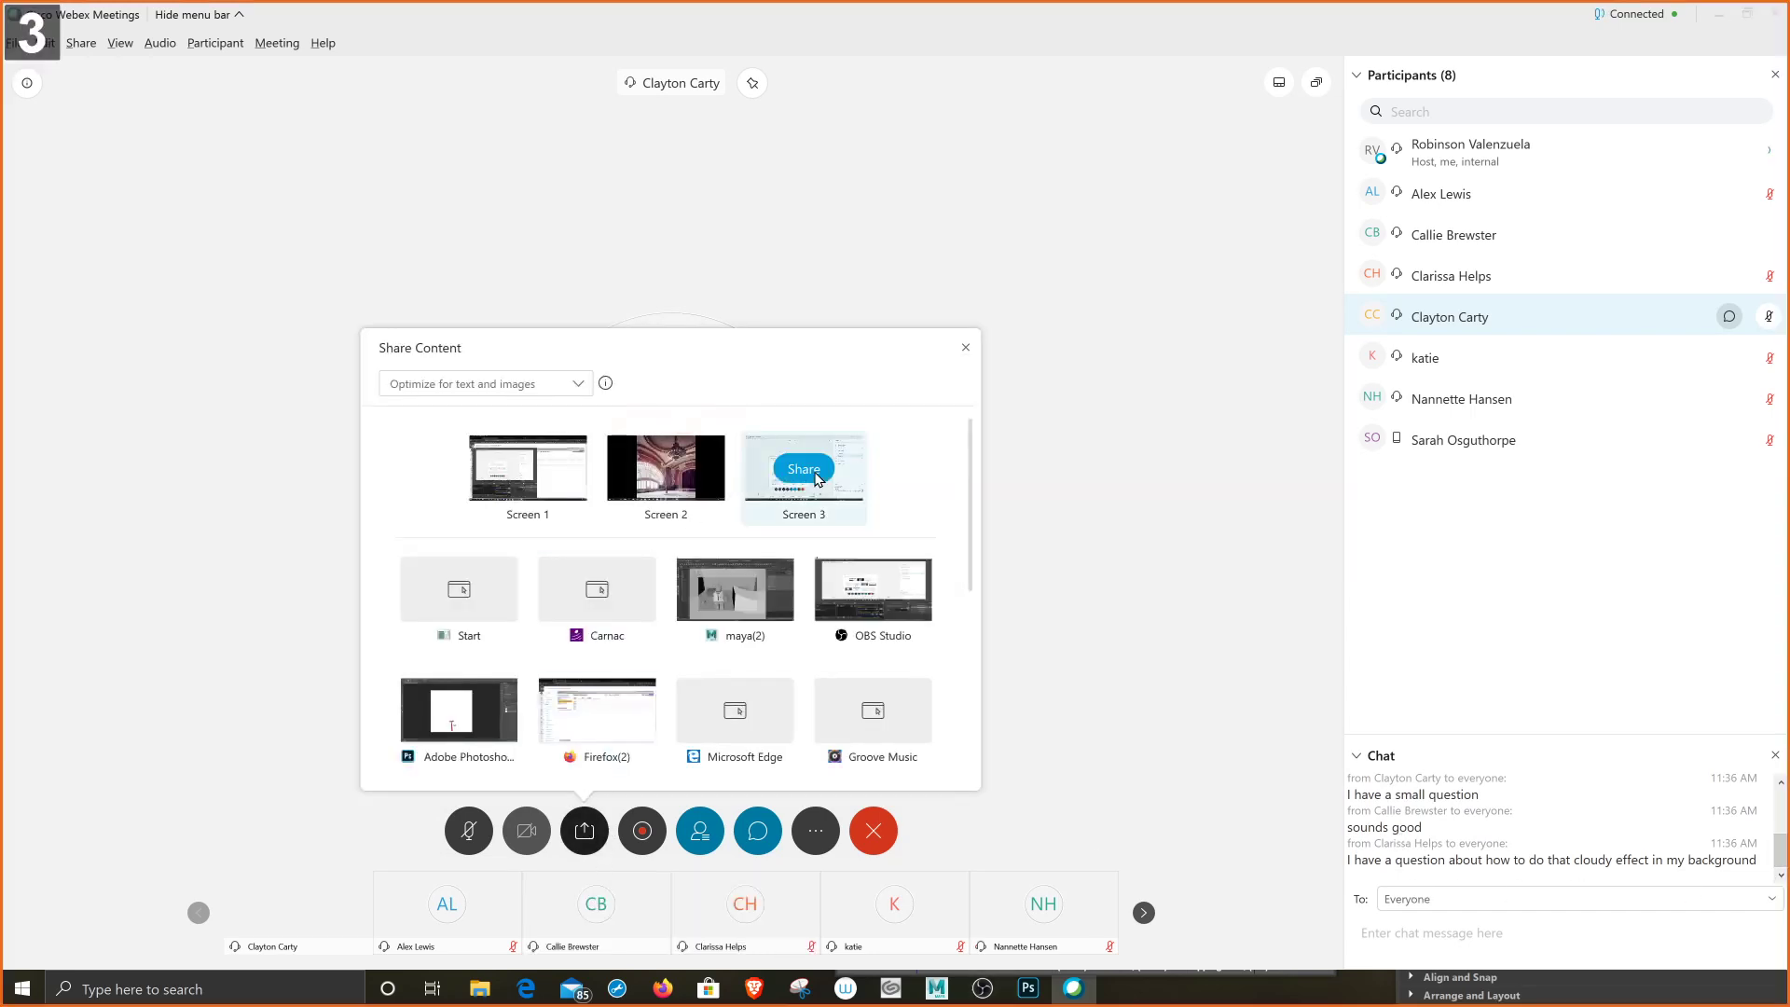
click(813, 471)
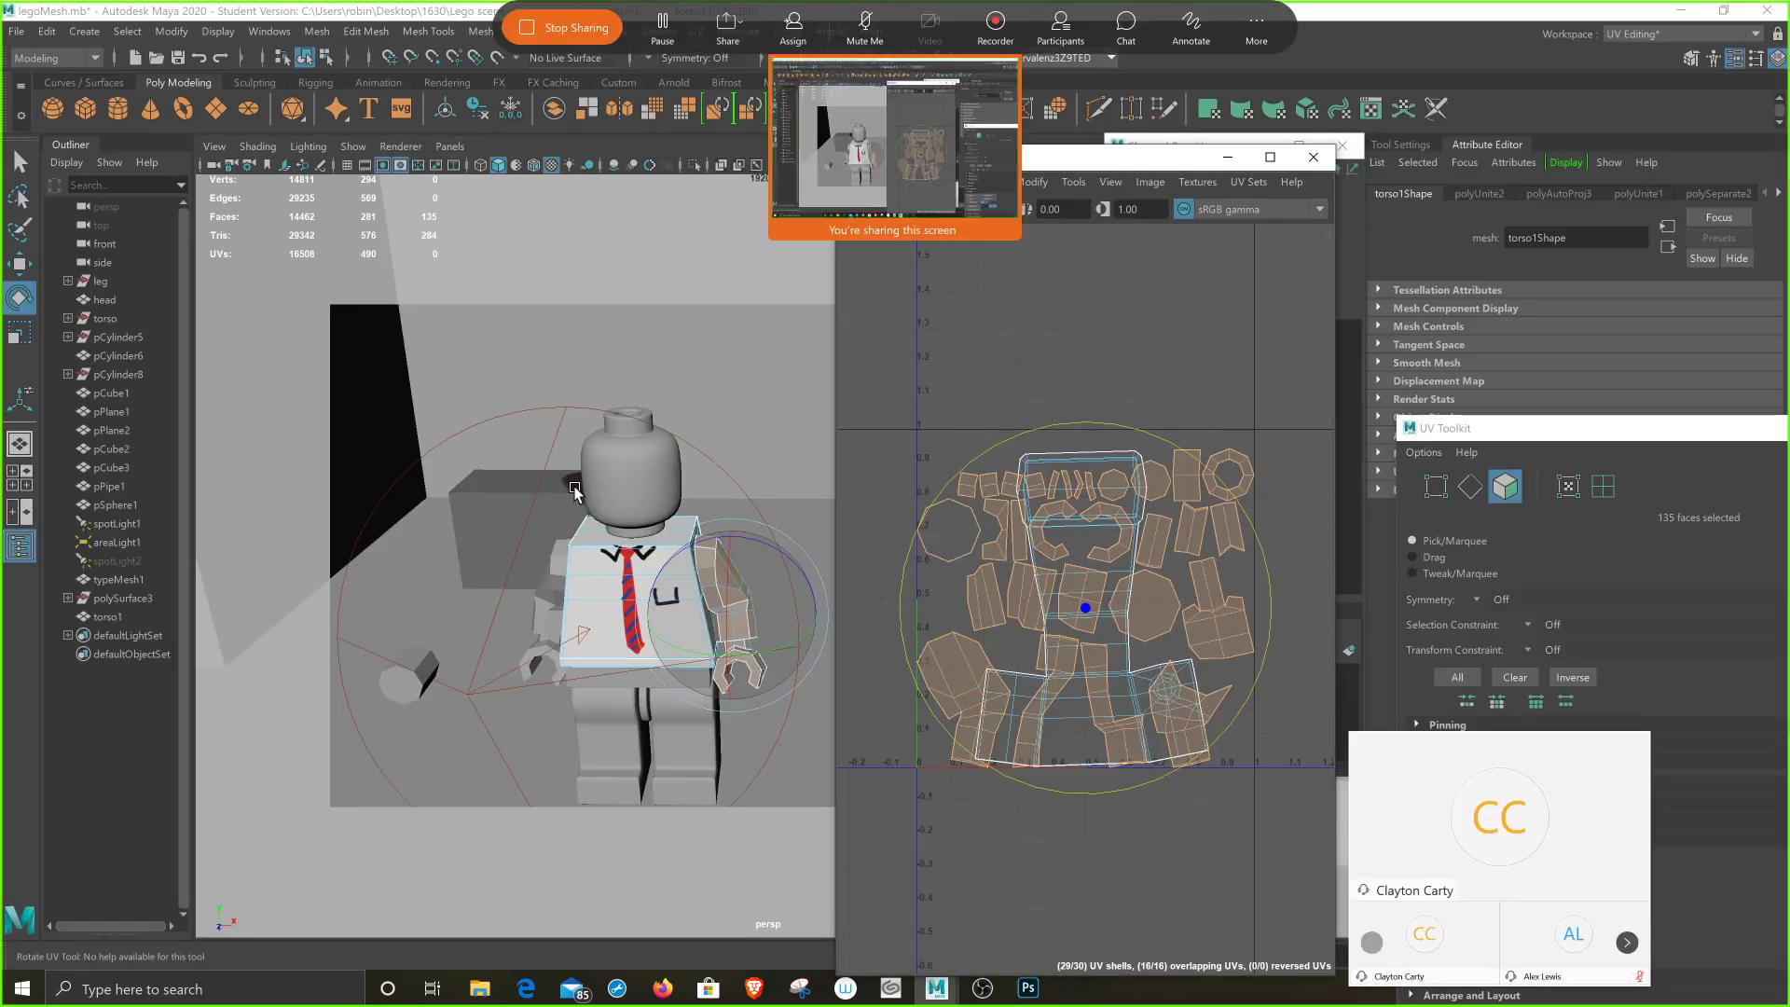
- Open the Arnold render settings and break the existing Atmosphere connection in the Environment section
scroll(574, 445, down, 4)
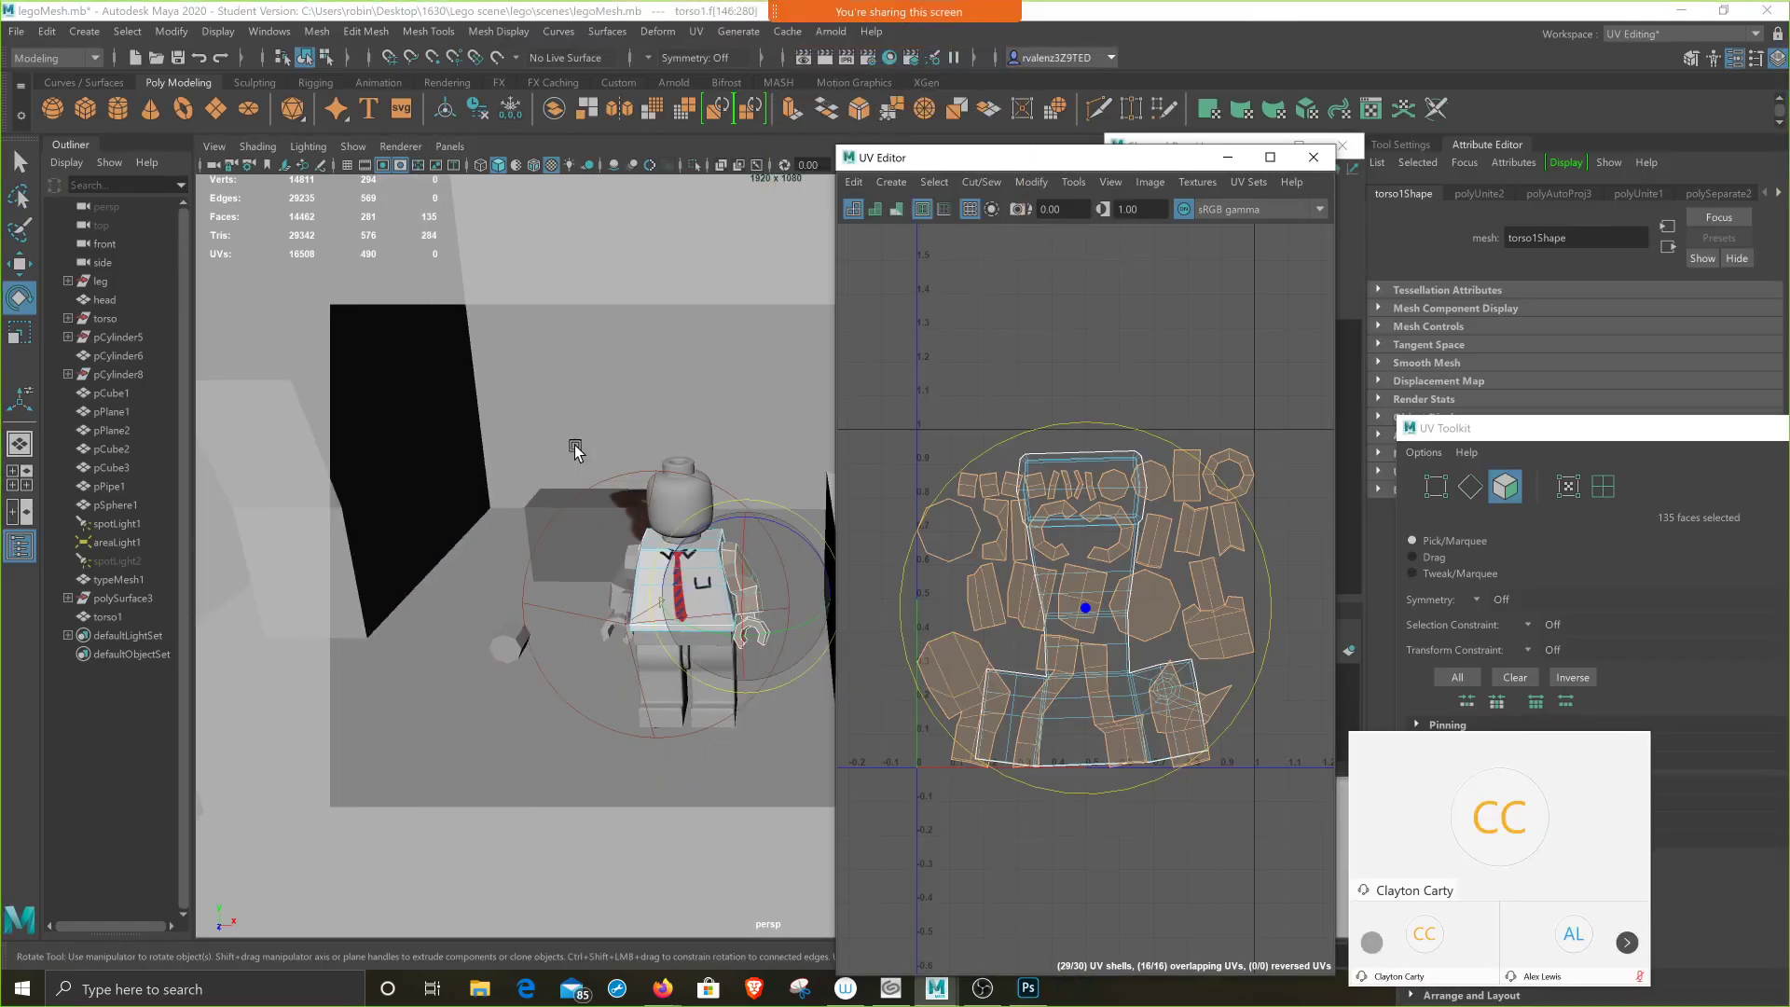
click(868, 59)
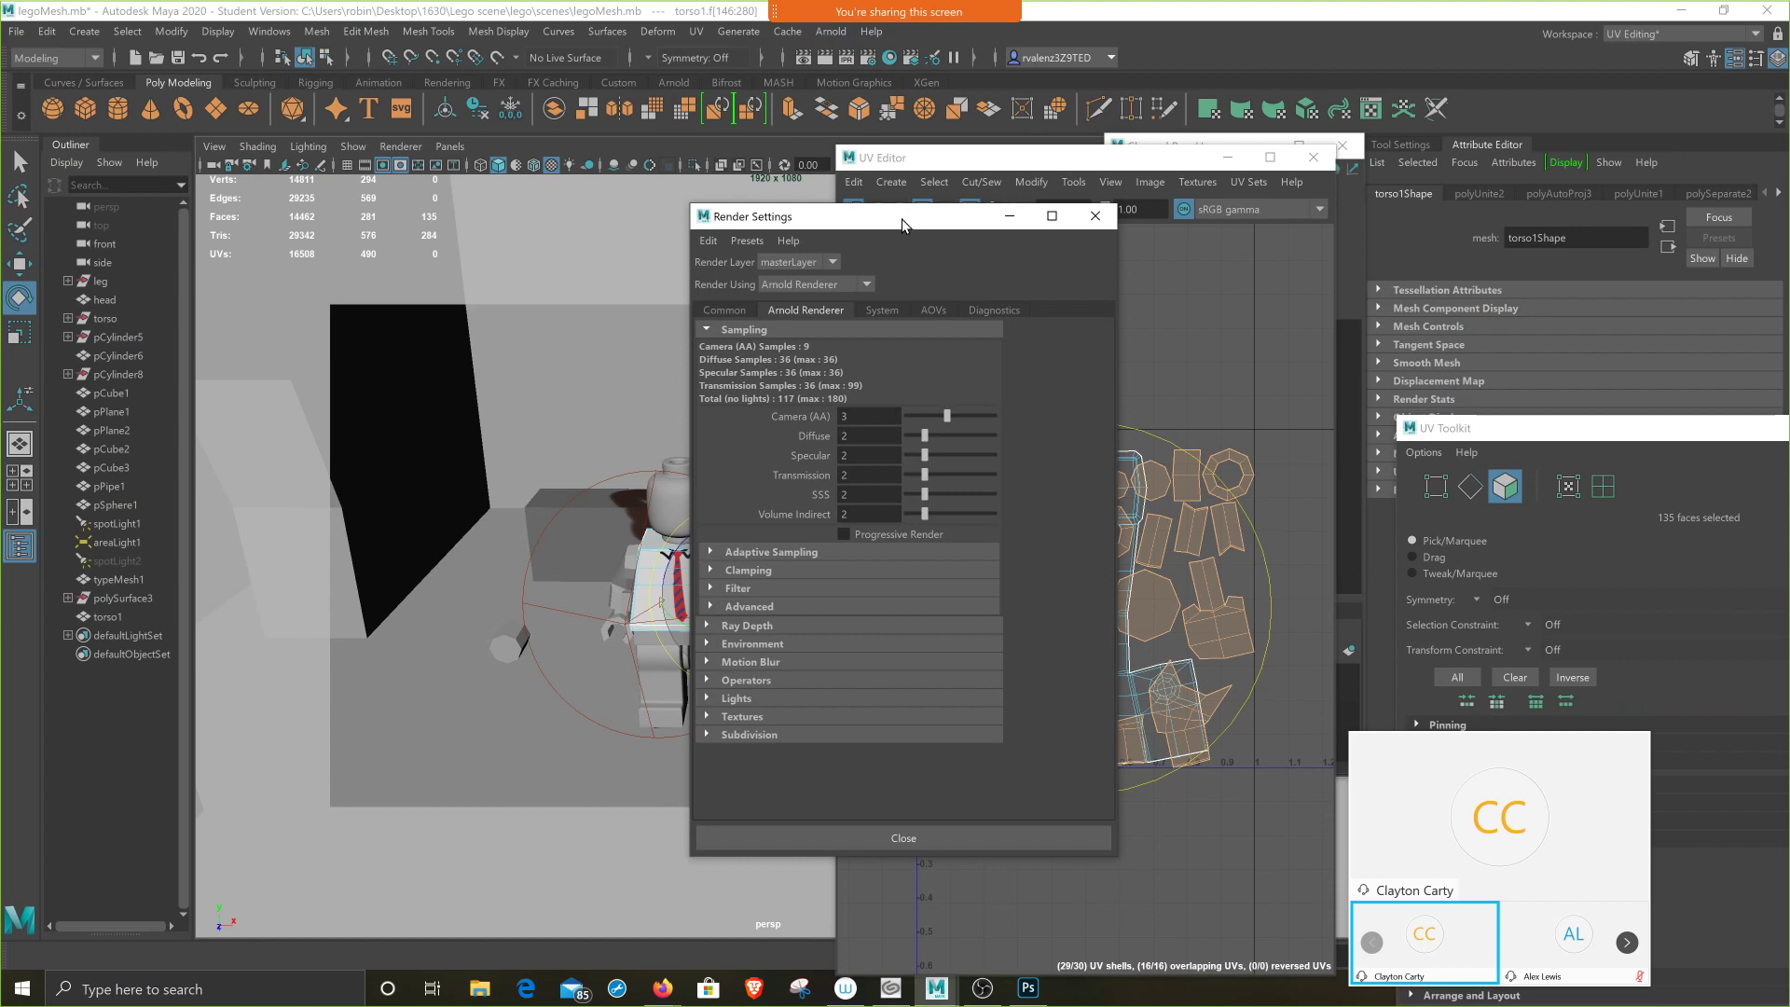
drag(902, 223, 620, 181)
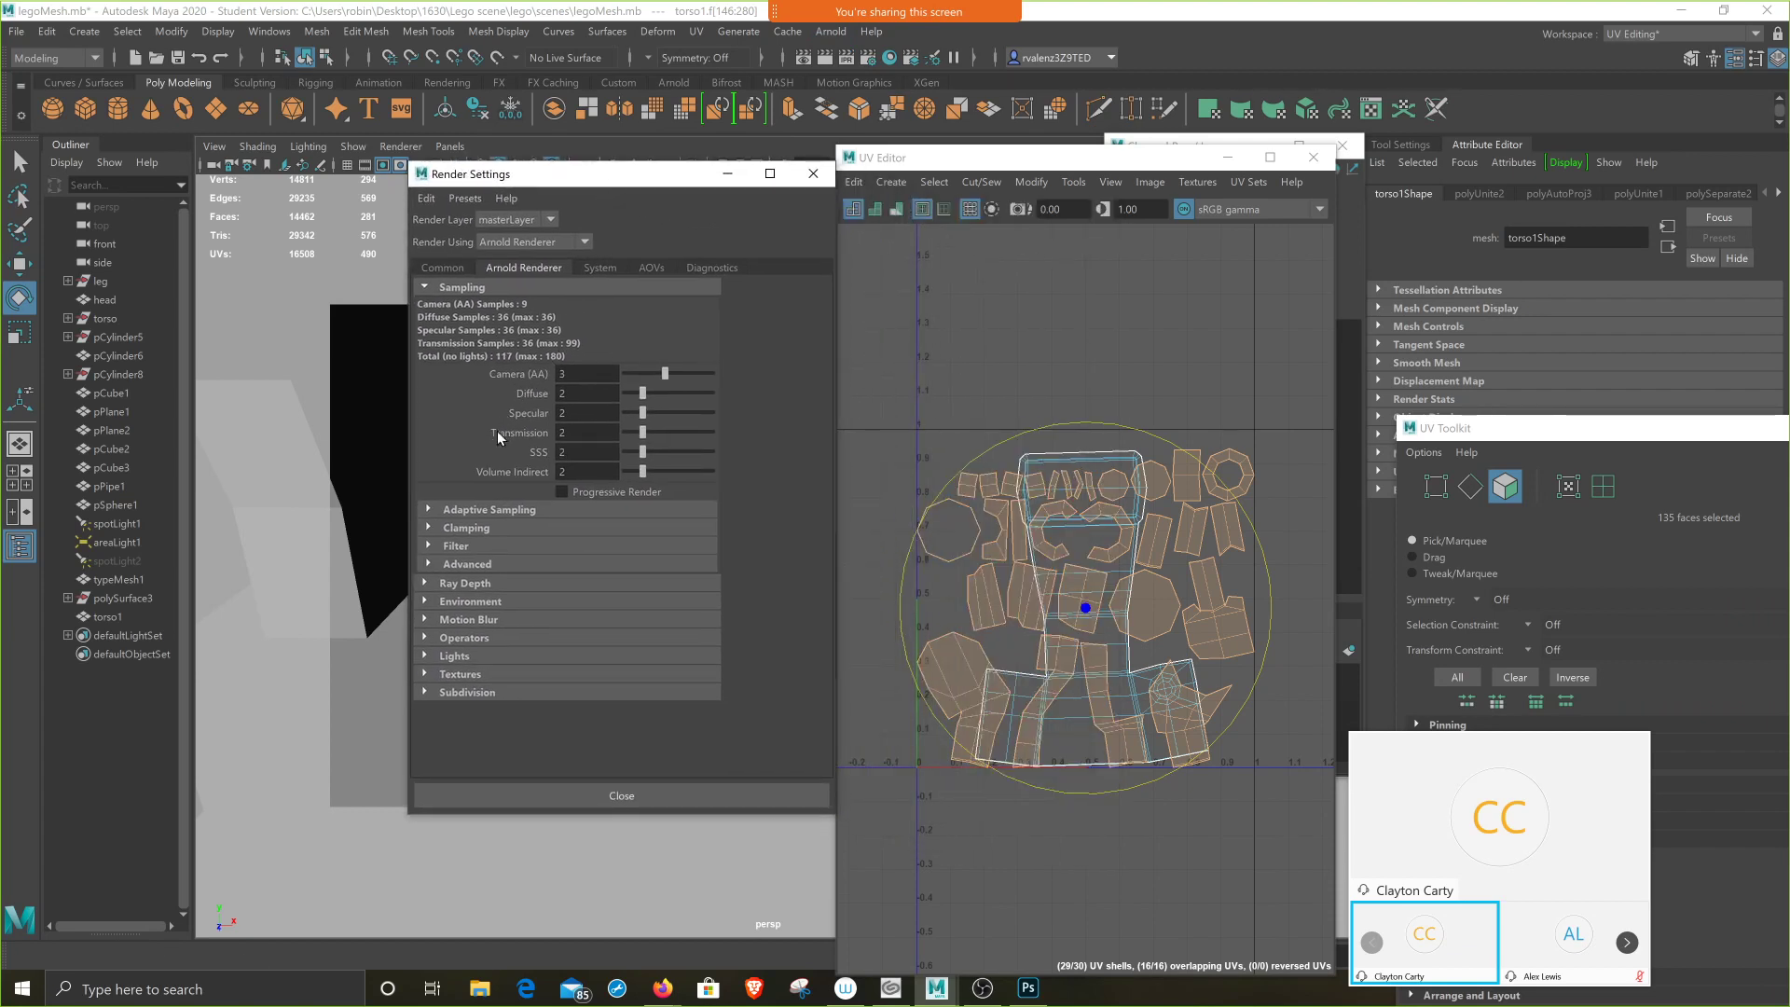
click(427, 603)
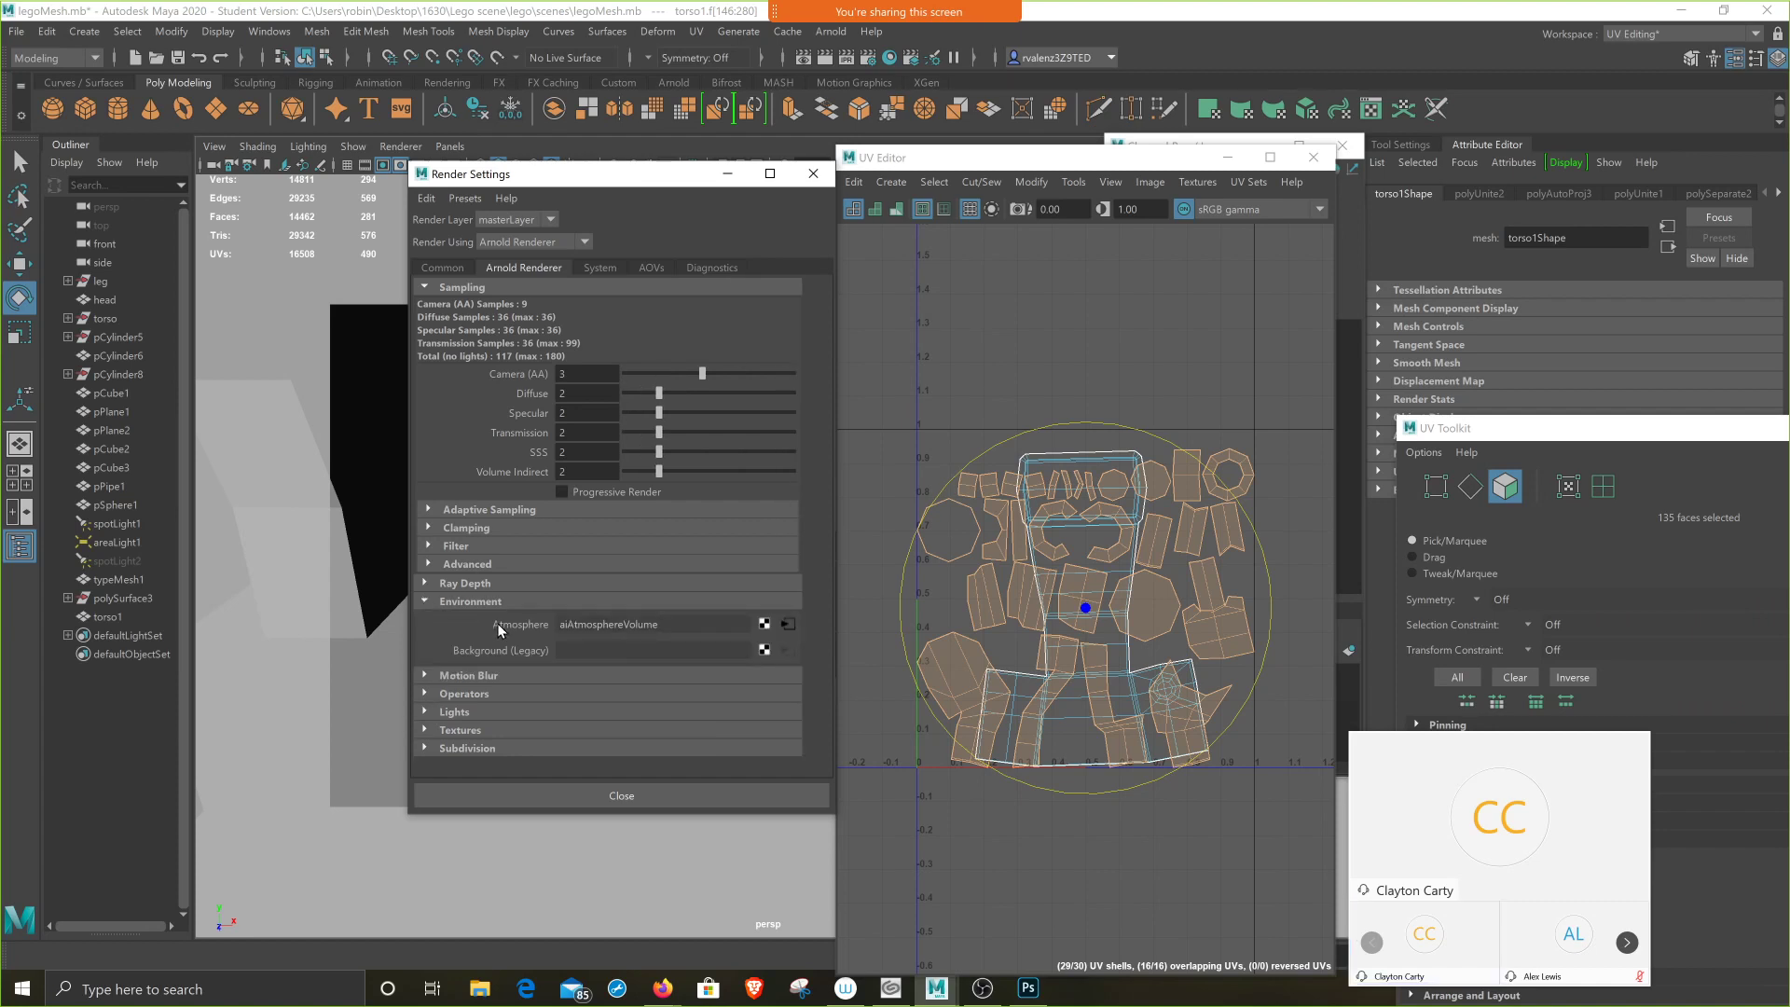
right_click(523, 623)
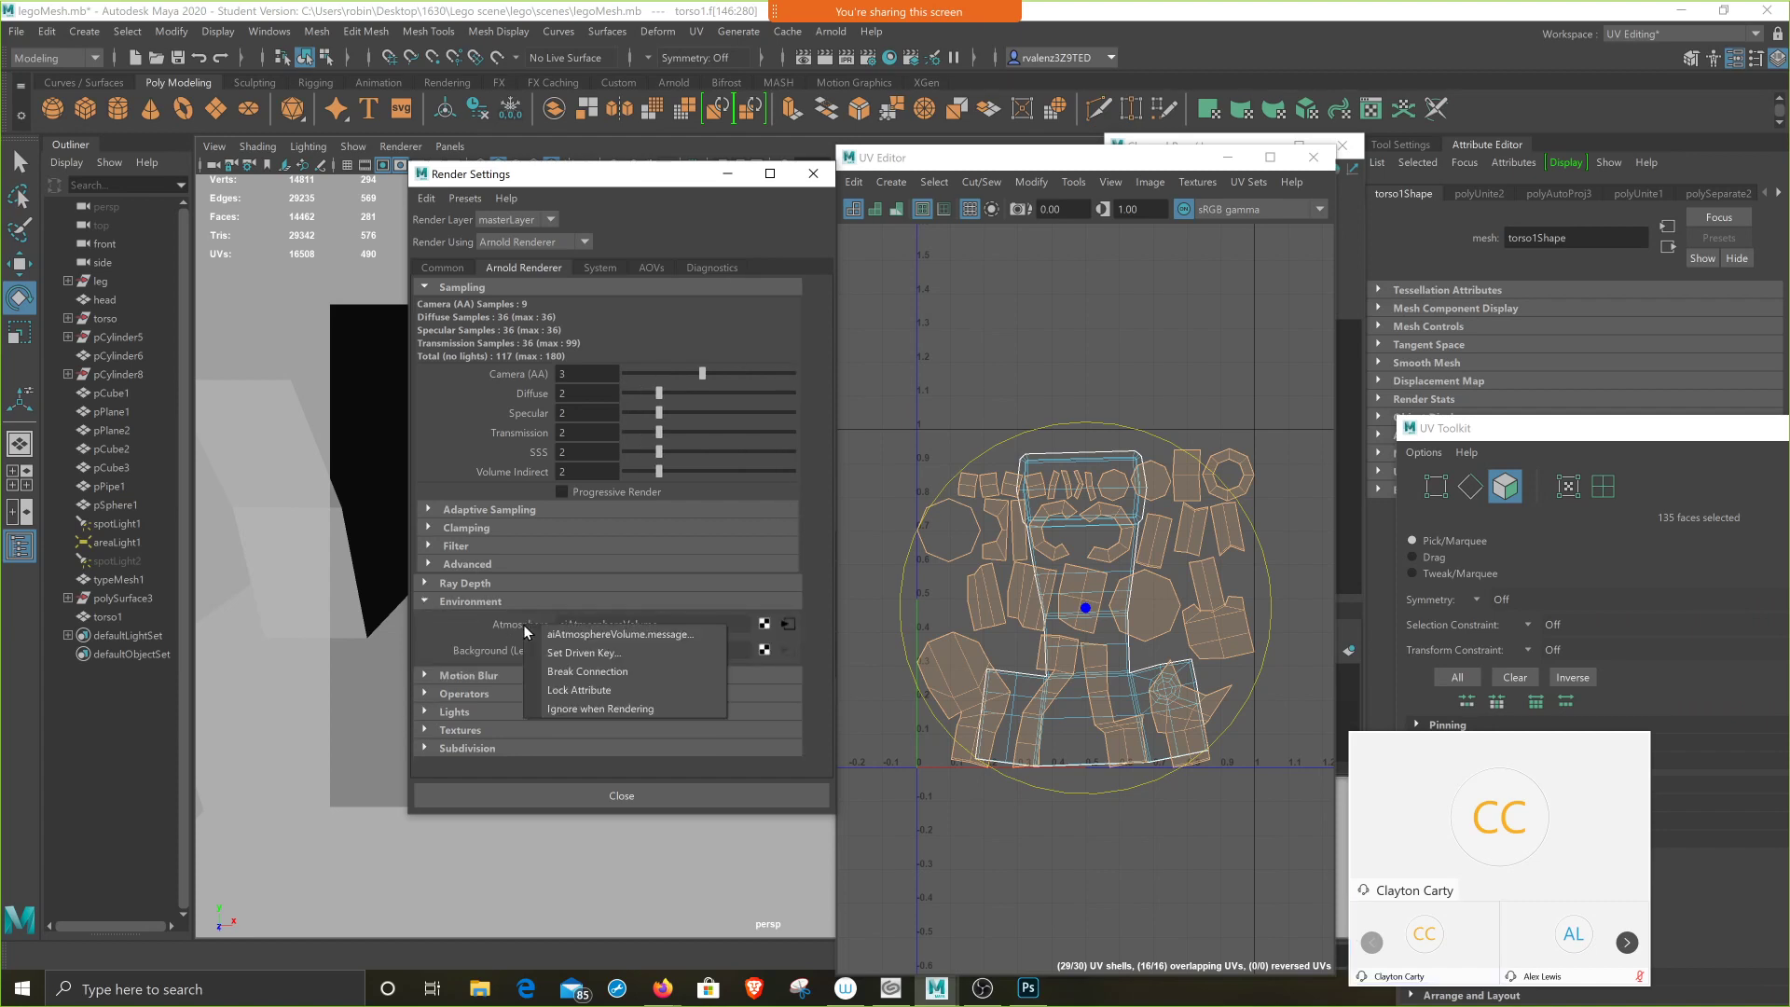
click(556, 672)
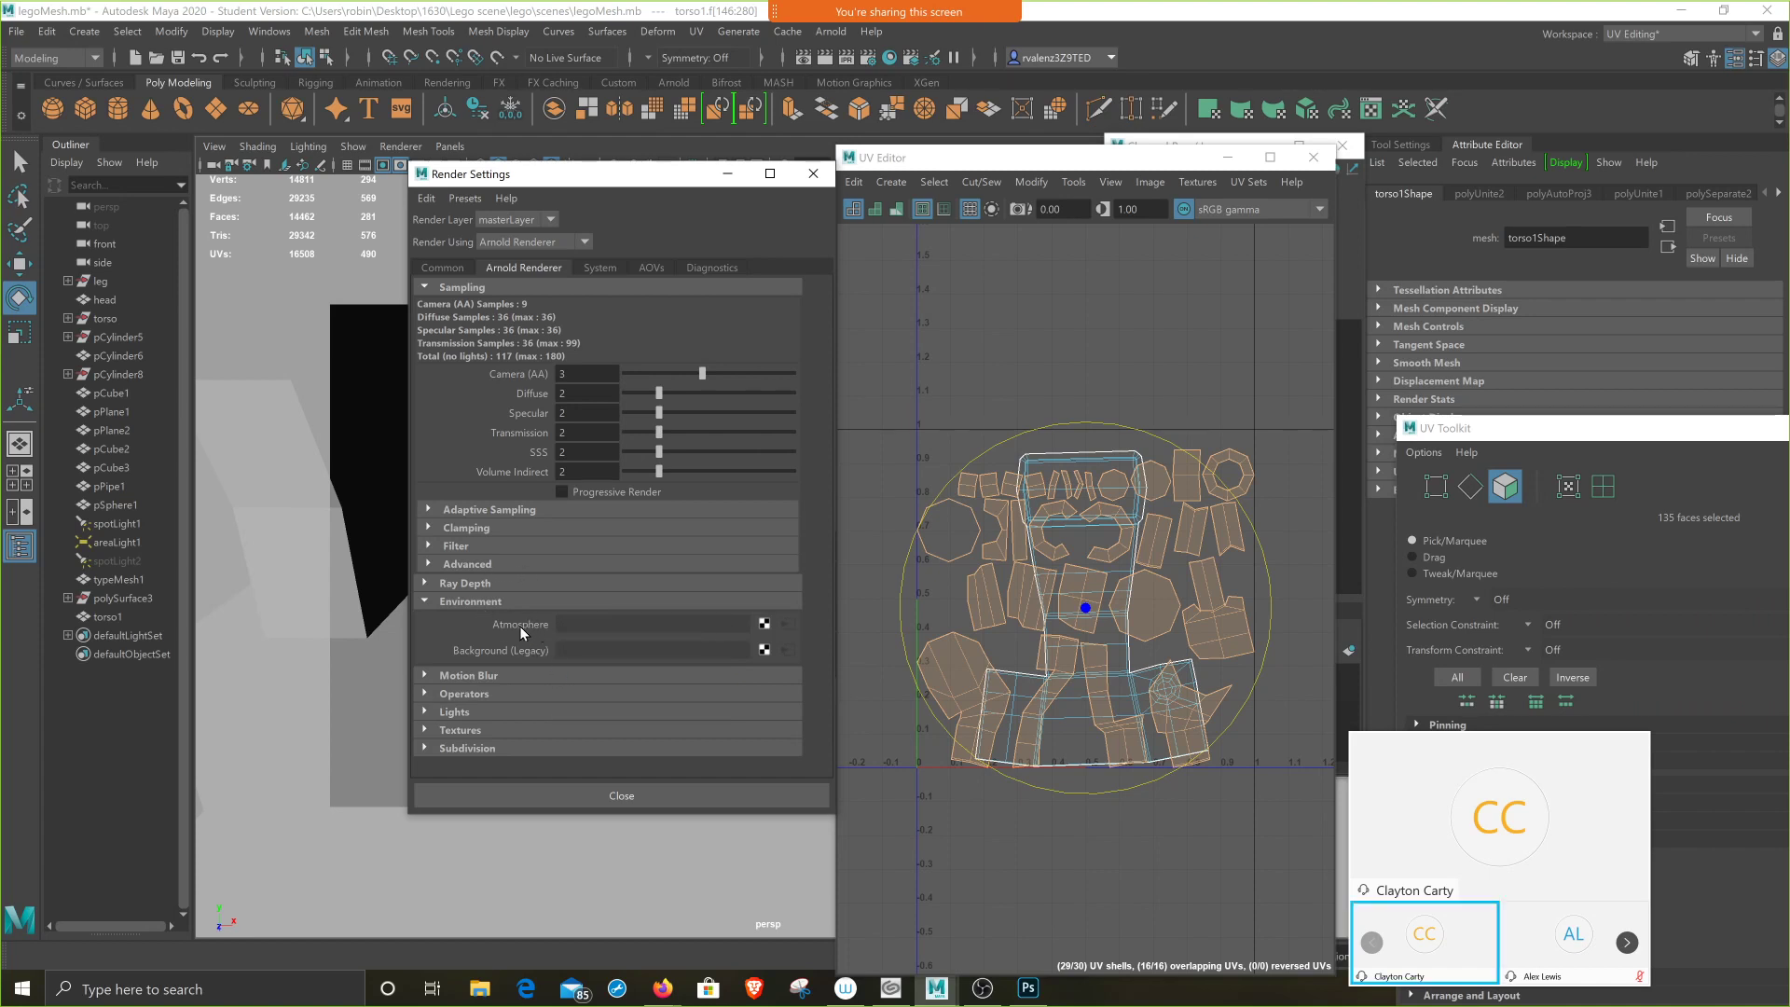
- Create a new aiAtmosphereVolume for the render's Atmosphere and close the render settings
click(762, 624)
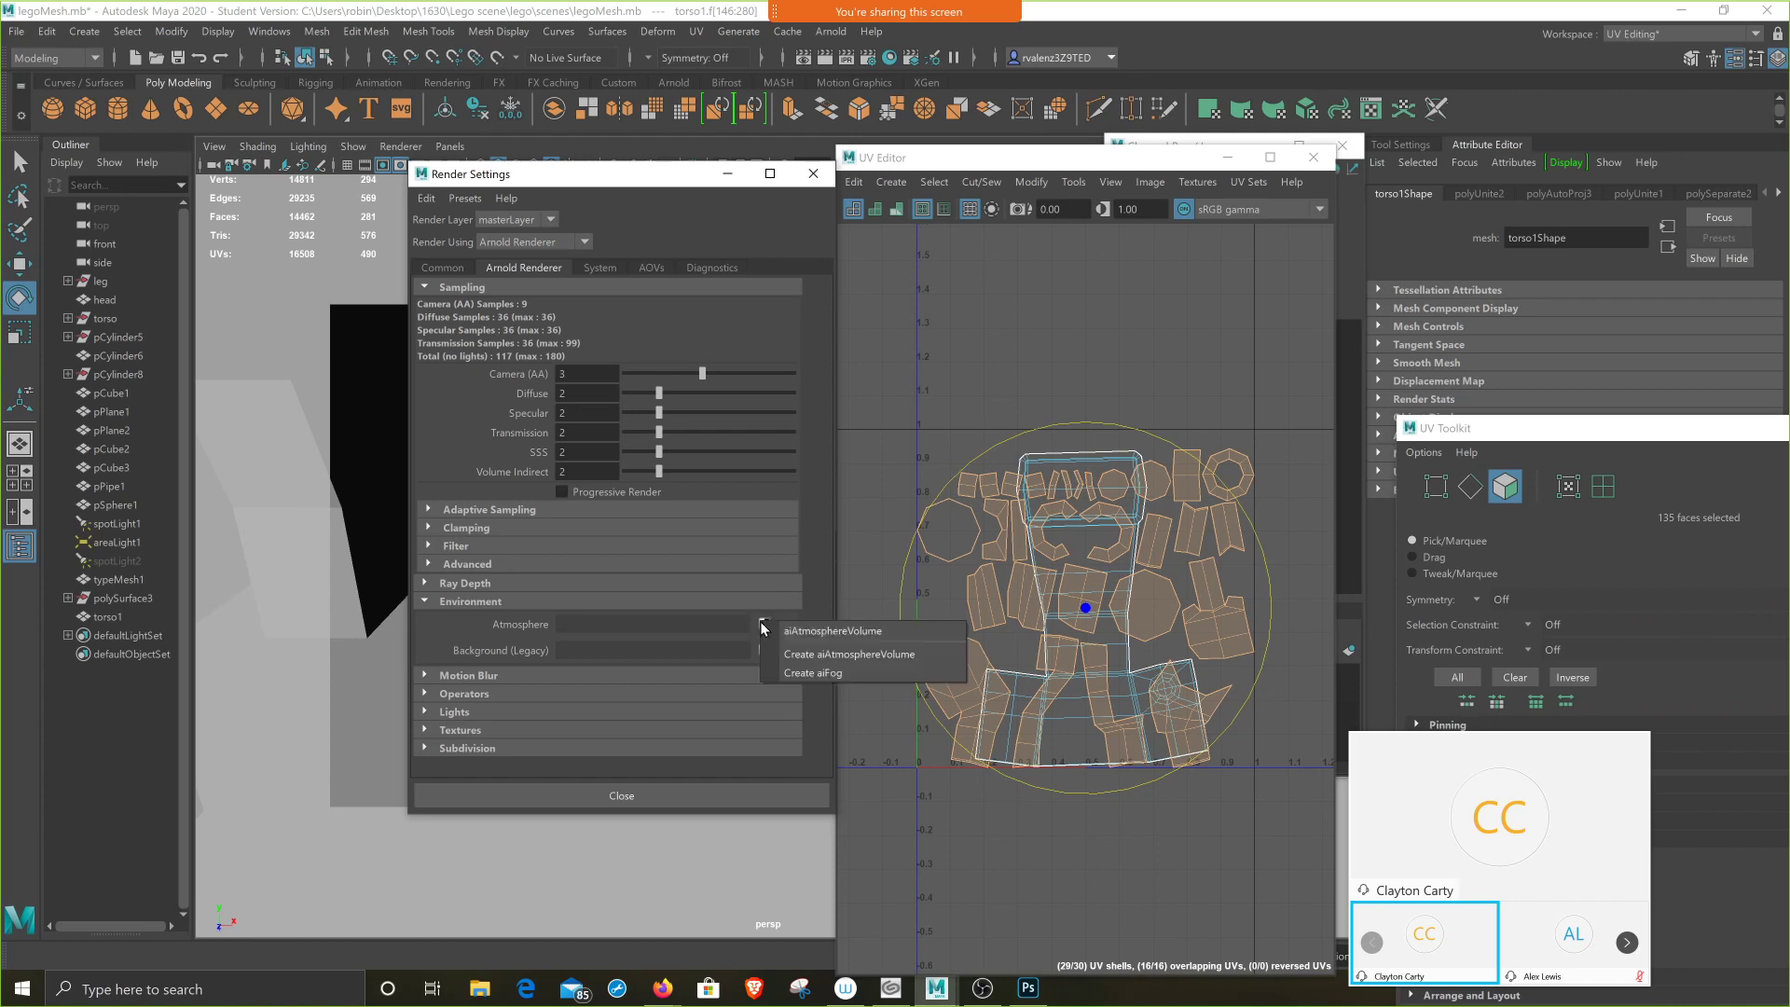
click(862, 656)
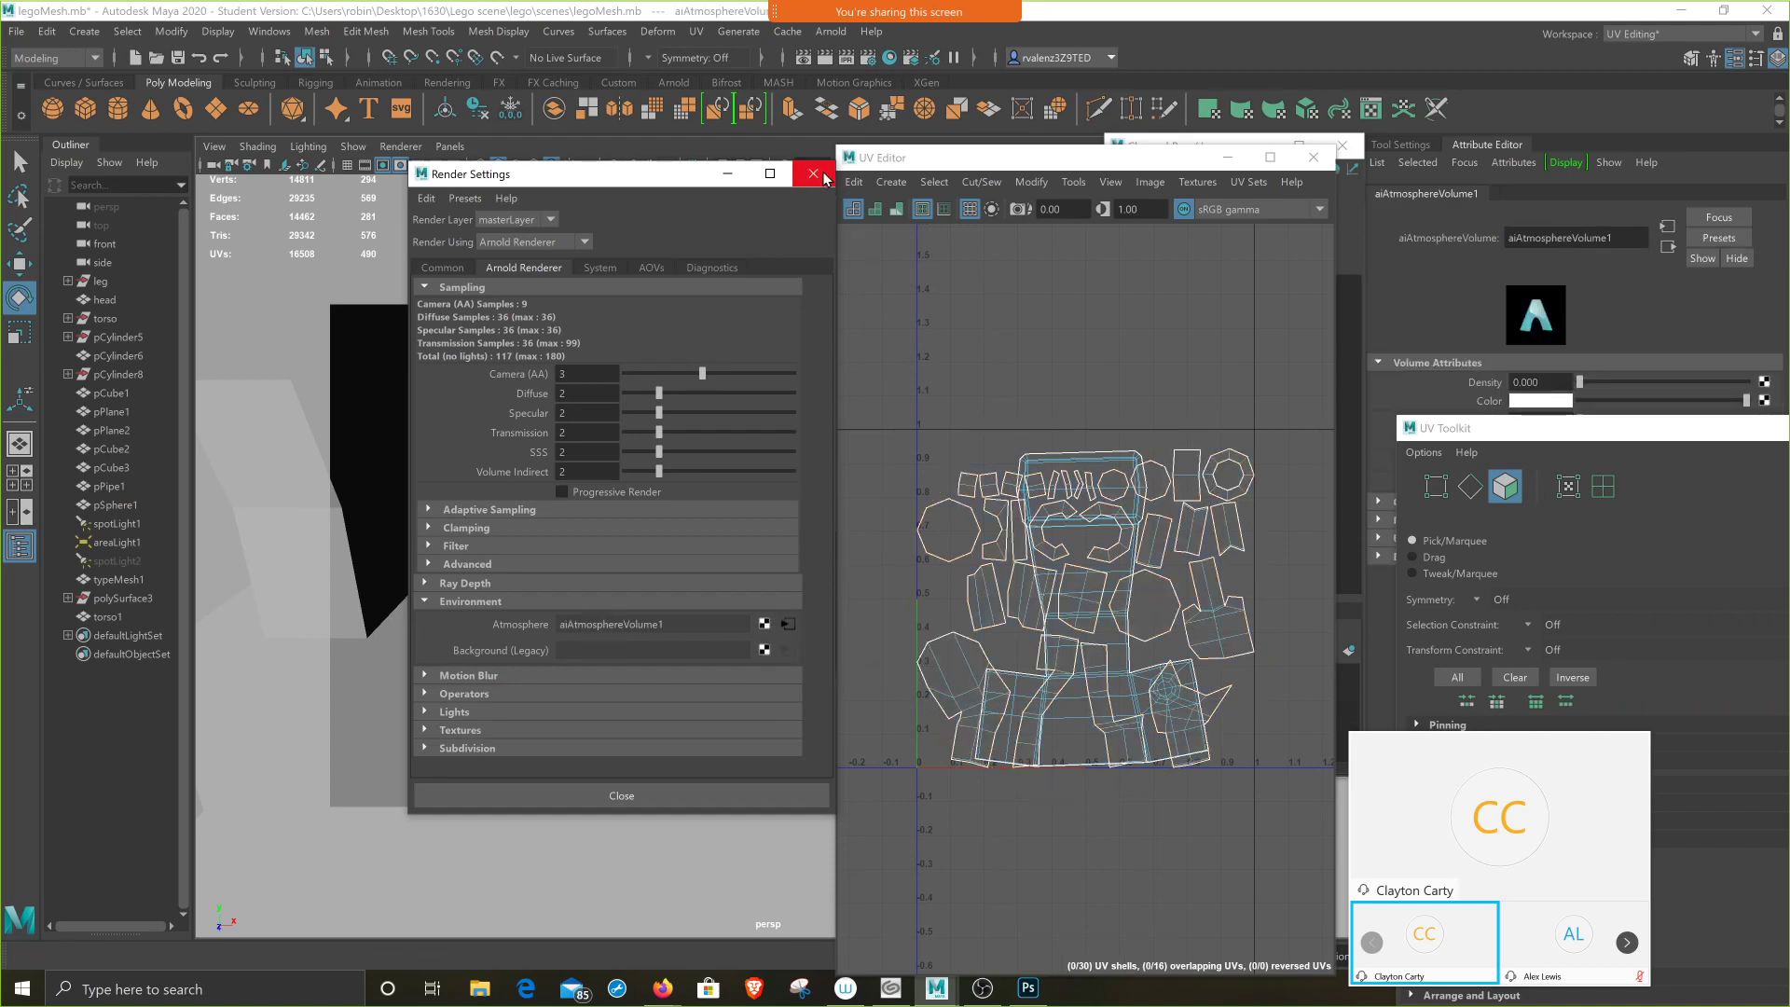
drag(685, 177, 441, 394)
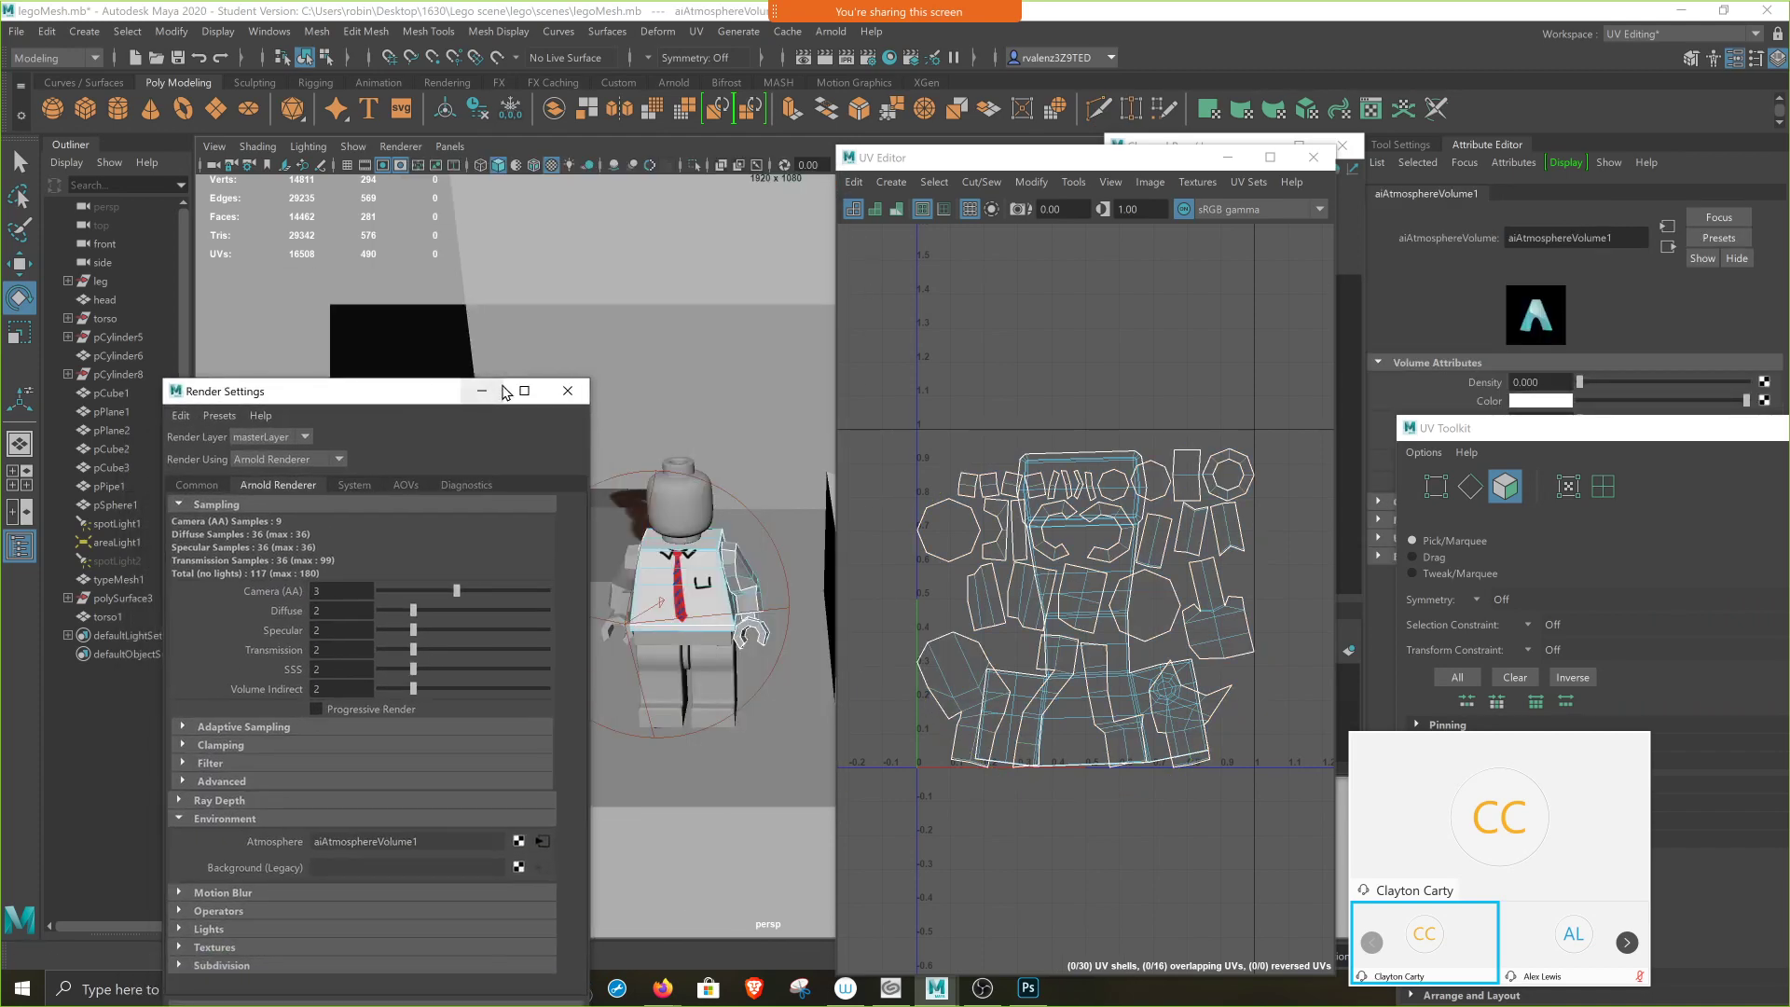
click(567, 392)
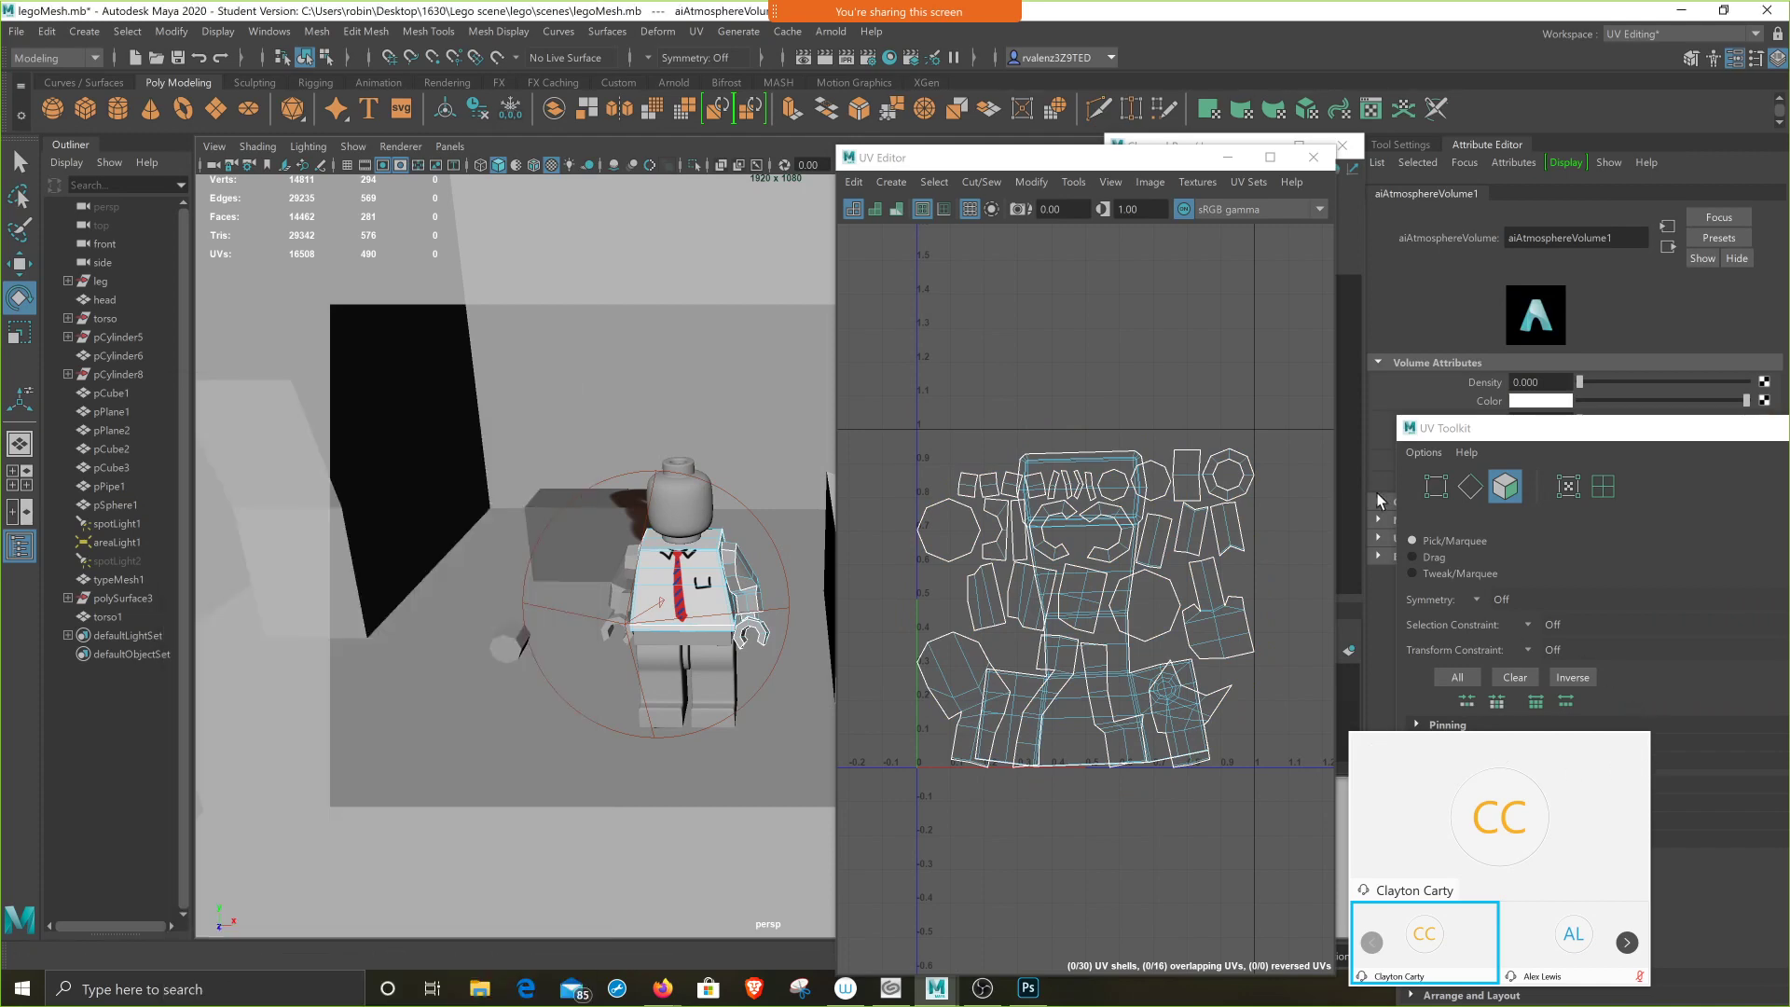
- Close the UV Editor, the floating Channel Box and the UV Toolkit to clear the viewport
click(1314, 160)
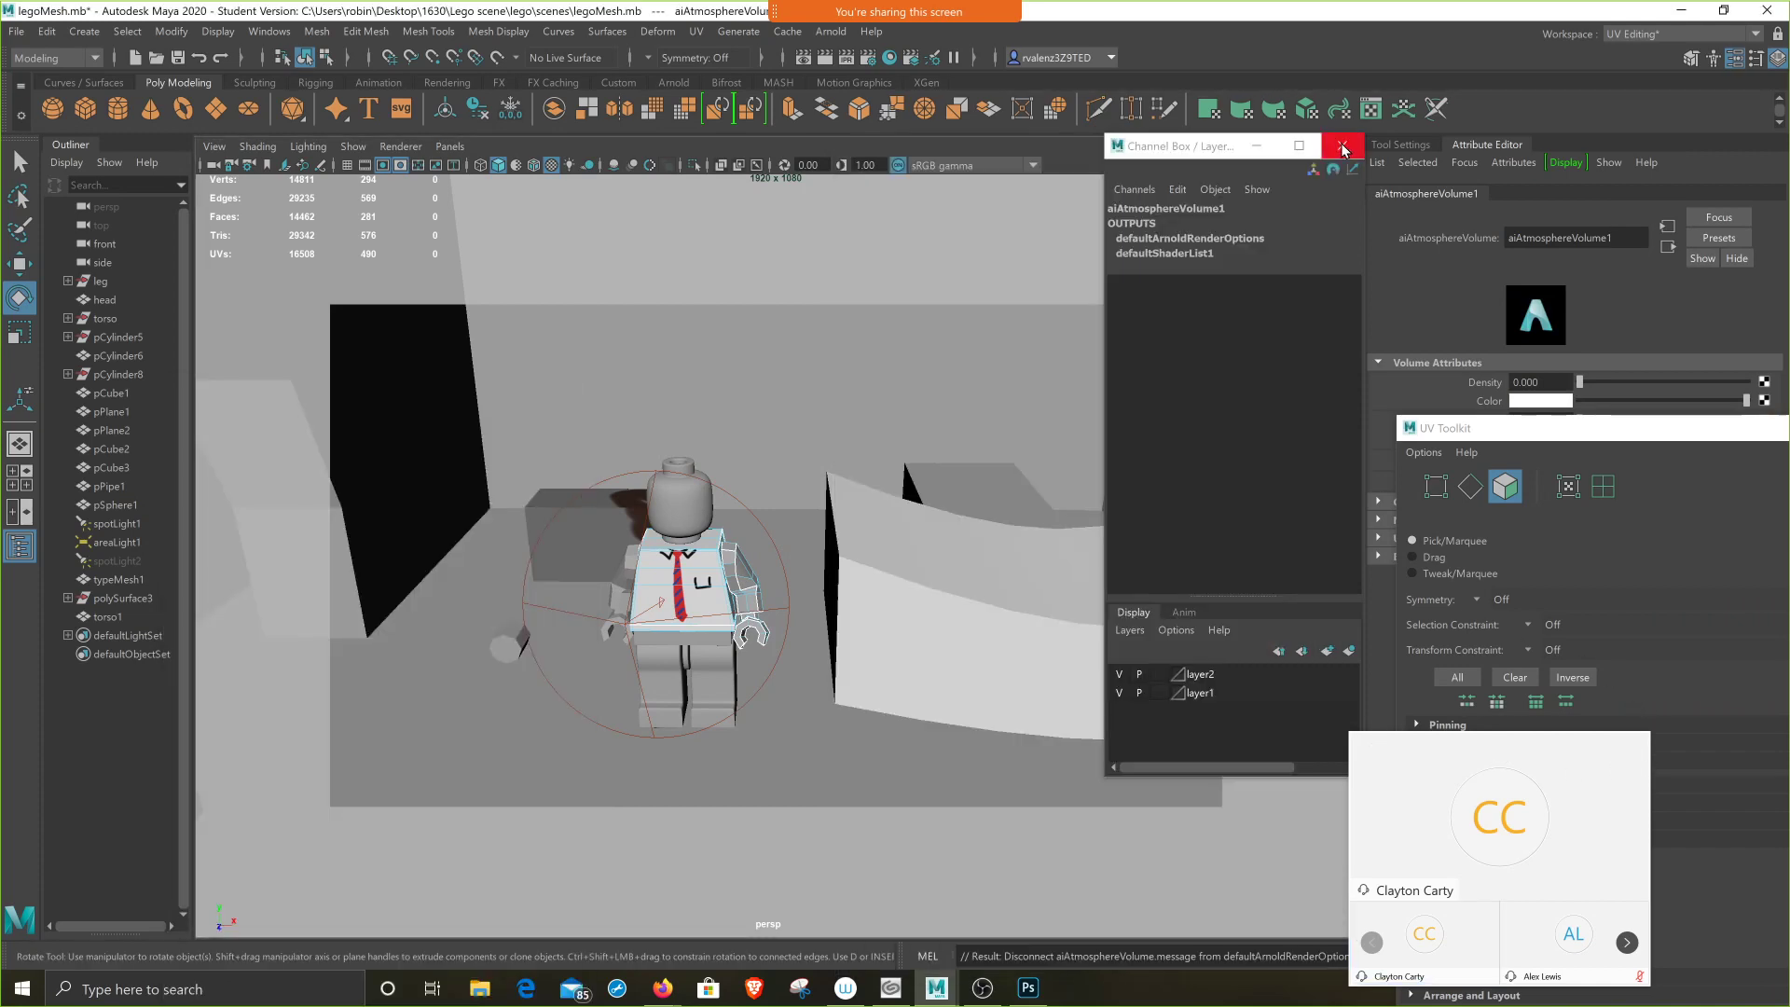
click(1342, 145)
drag(1460, 430, 763, 513)
click(1279, 511)
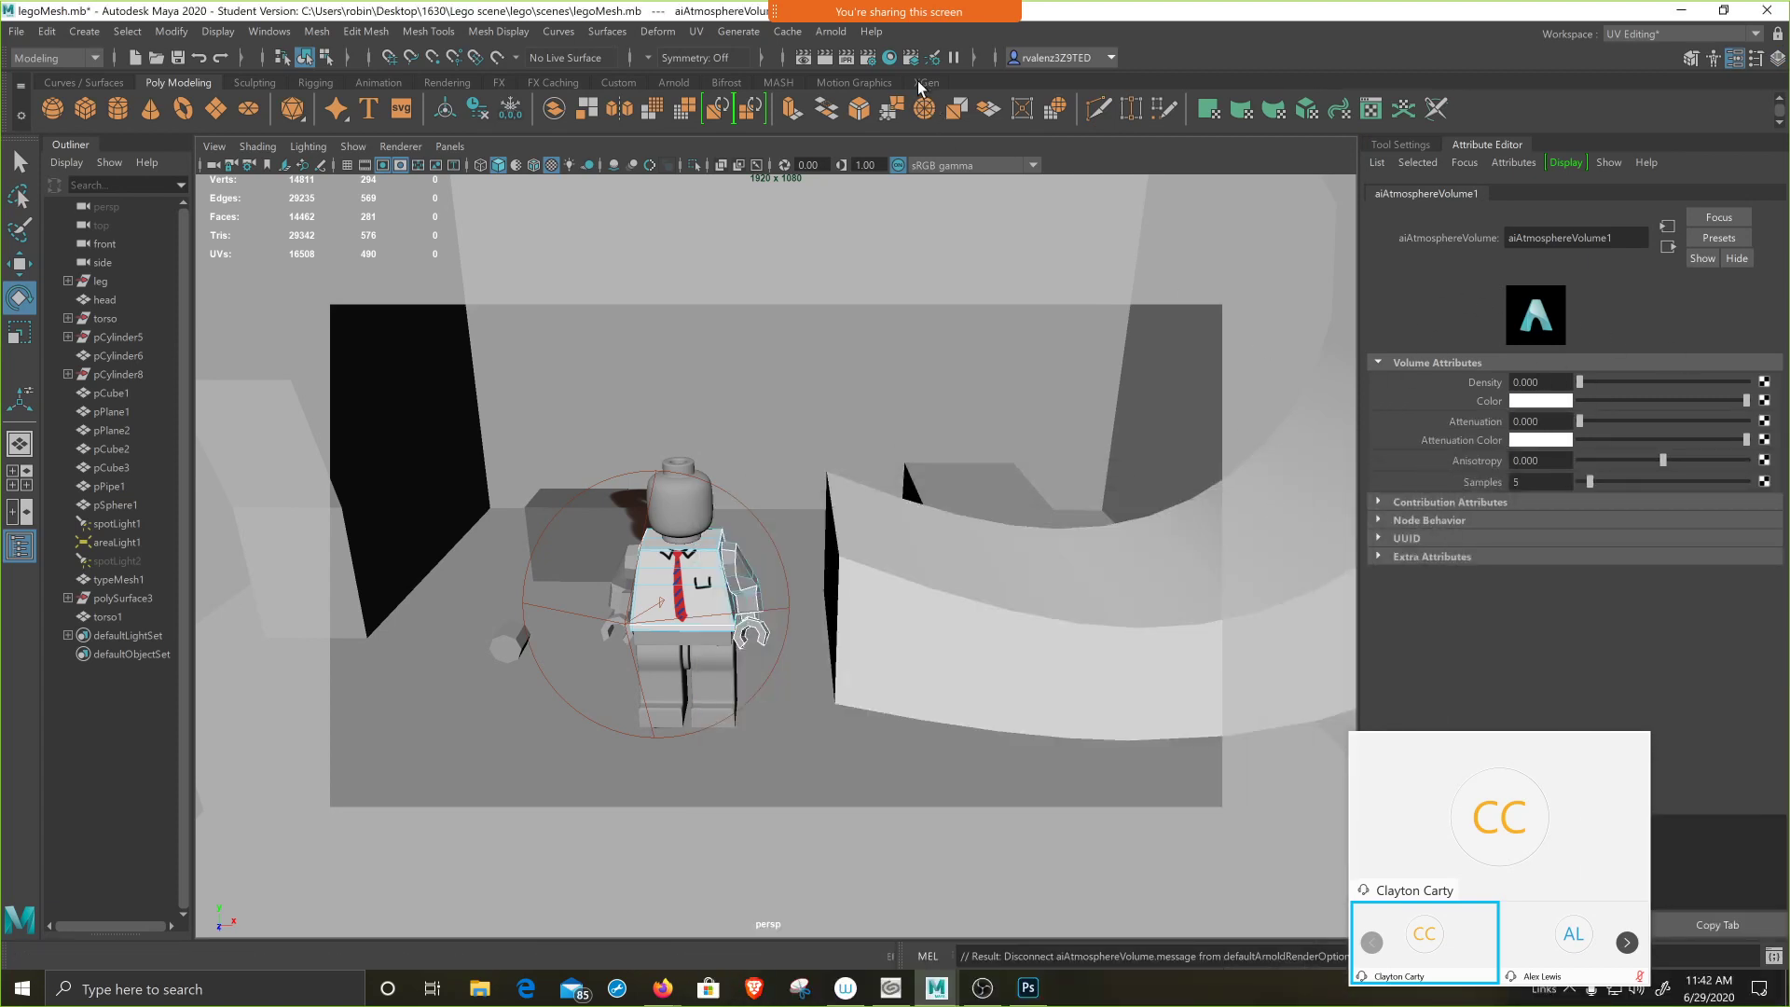
- Render the scene in the Arnold RenderView, raise the atmosphere volume's density to 0.089, and close the render window
click(831, 32)
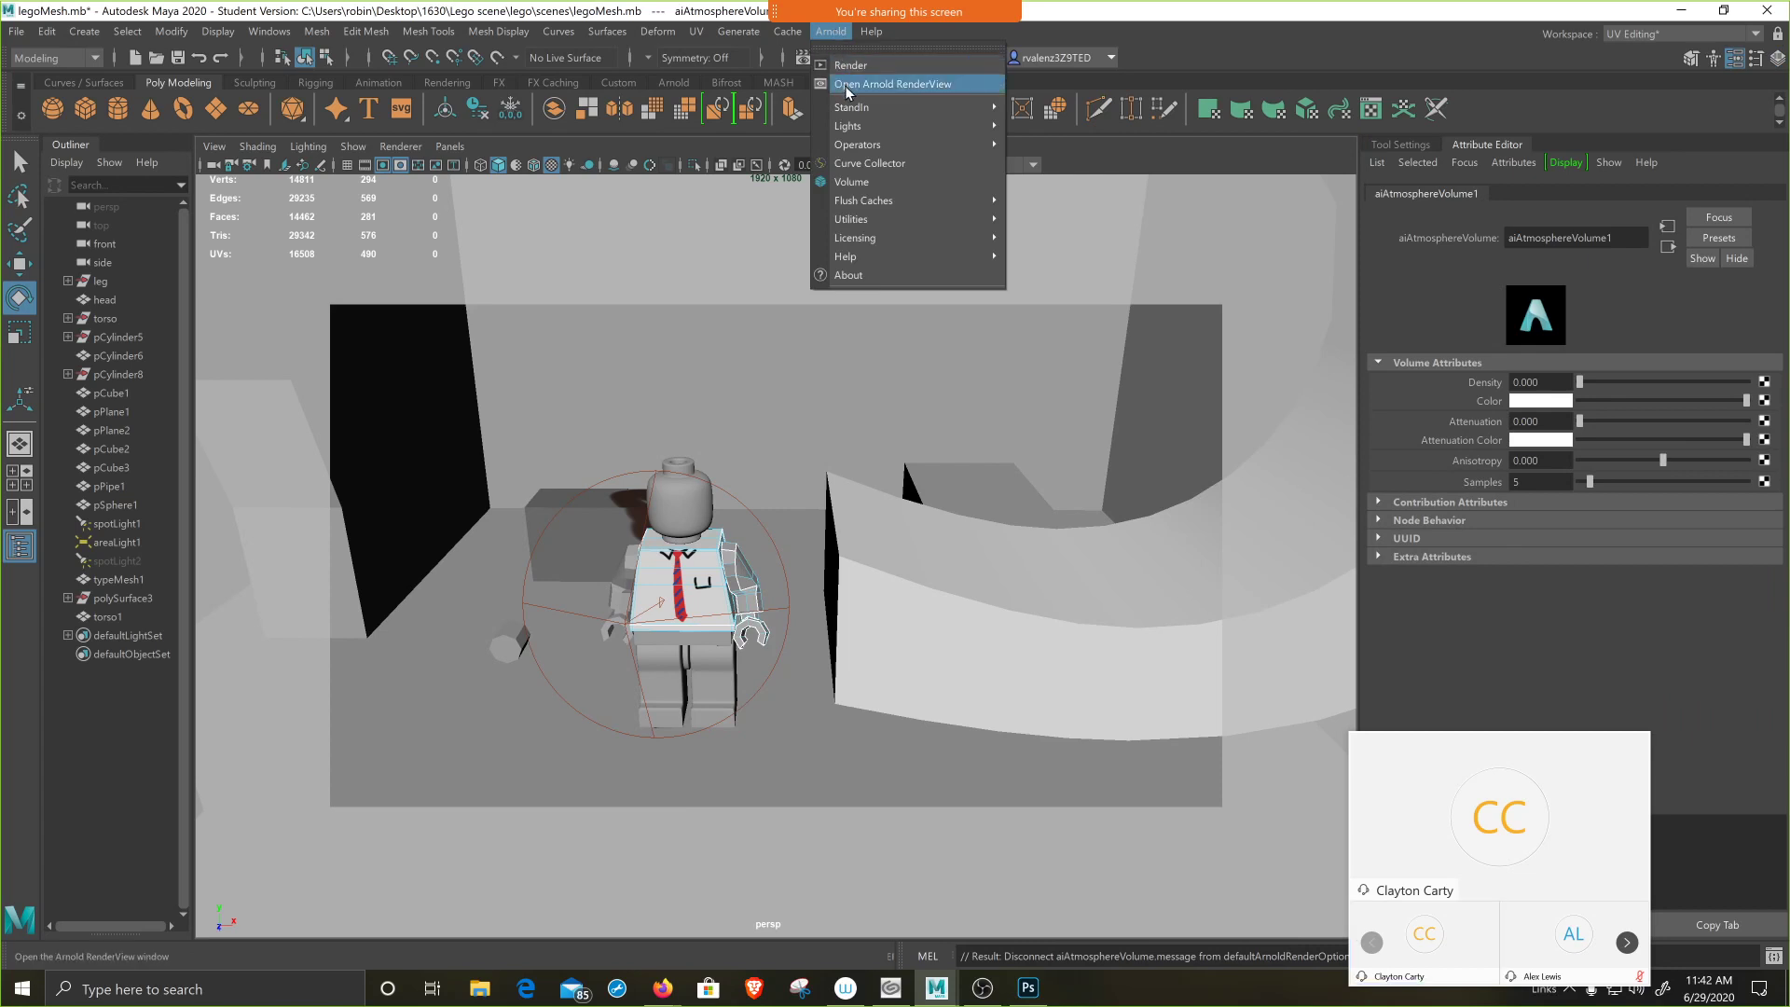
click(848, 85)
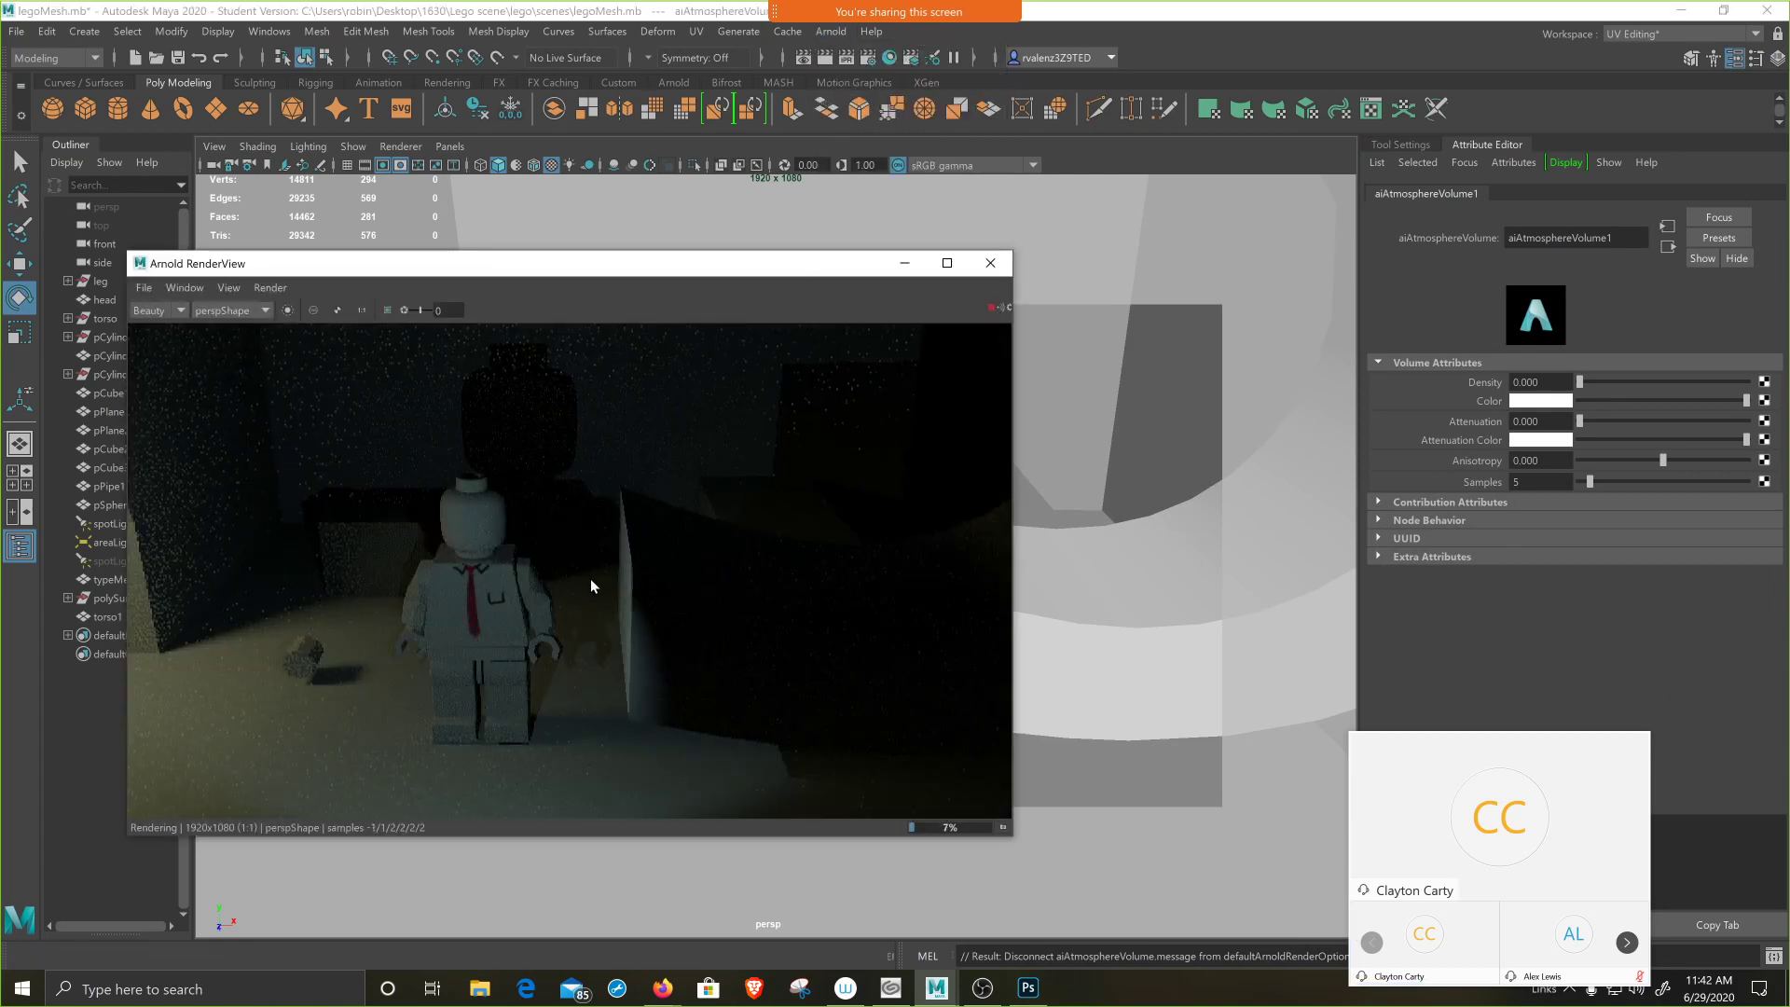
click(1582, 383)
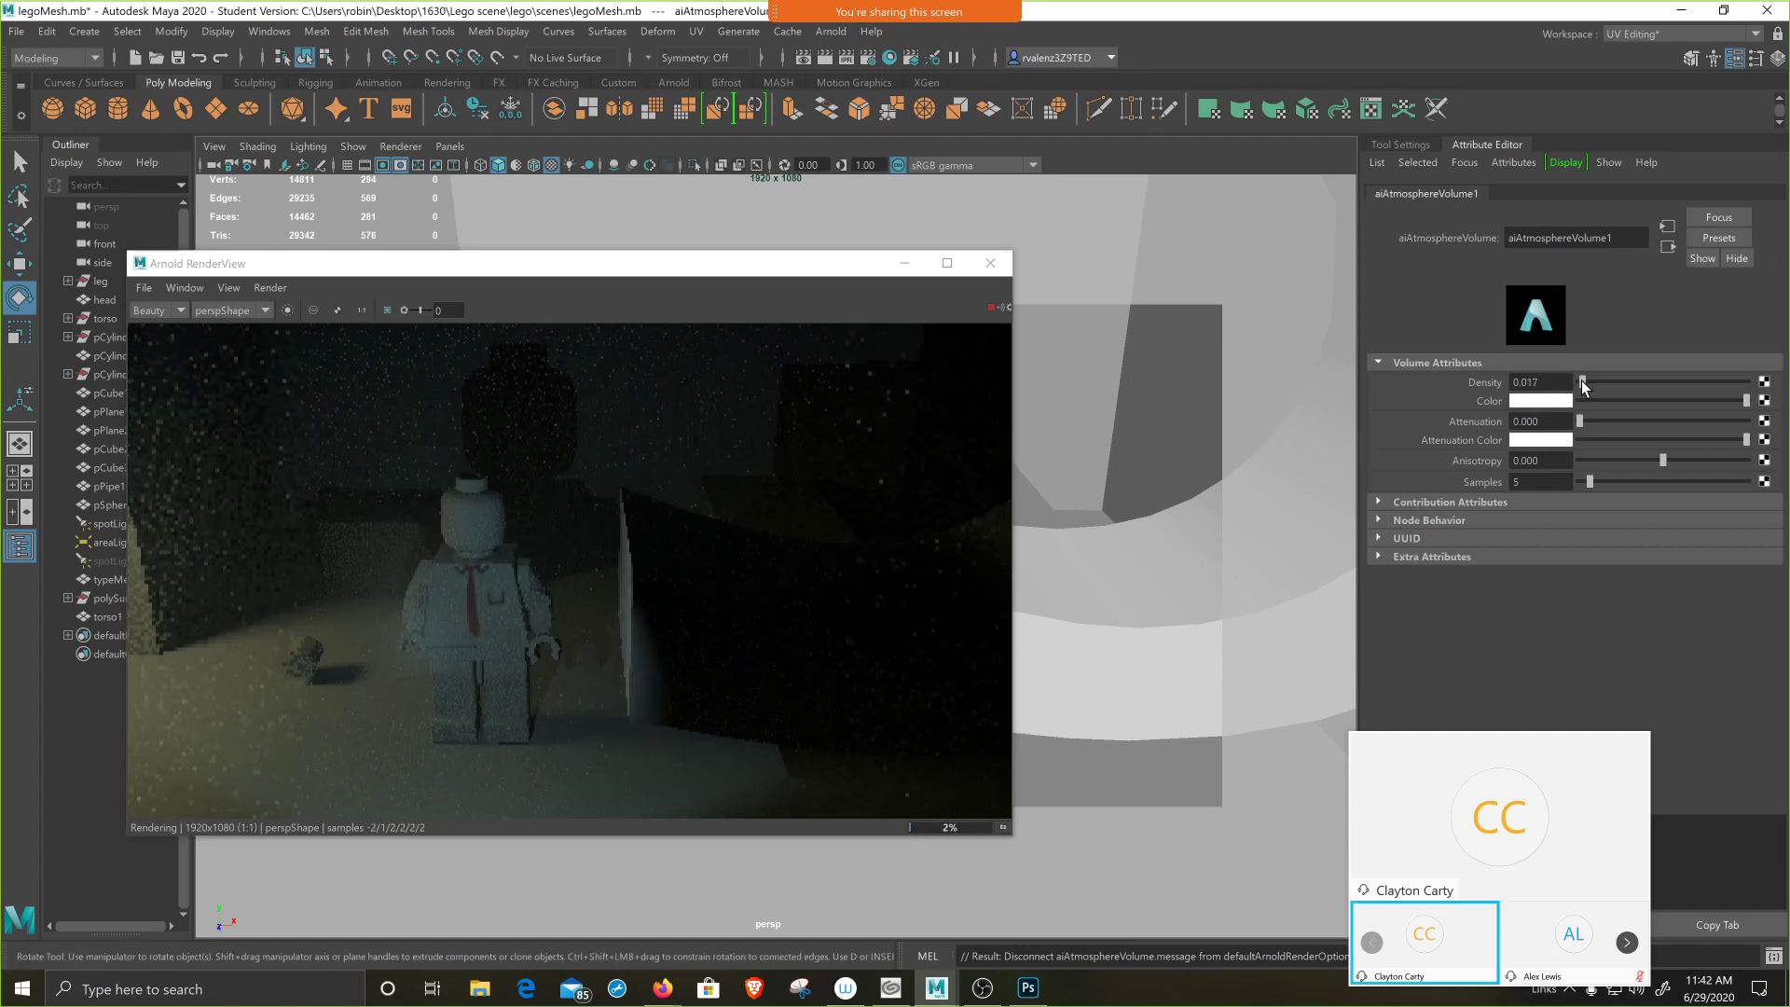
drag(1582, 383, 1592, 383)
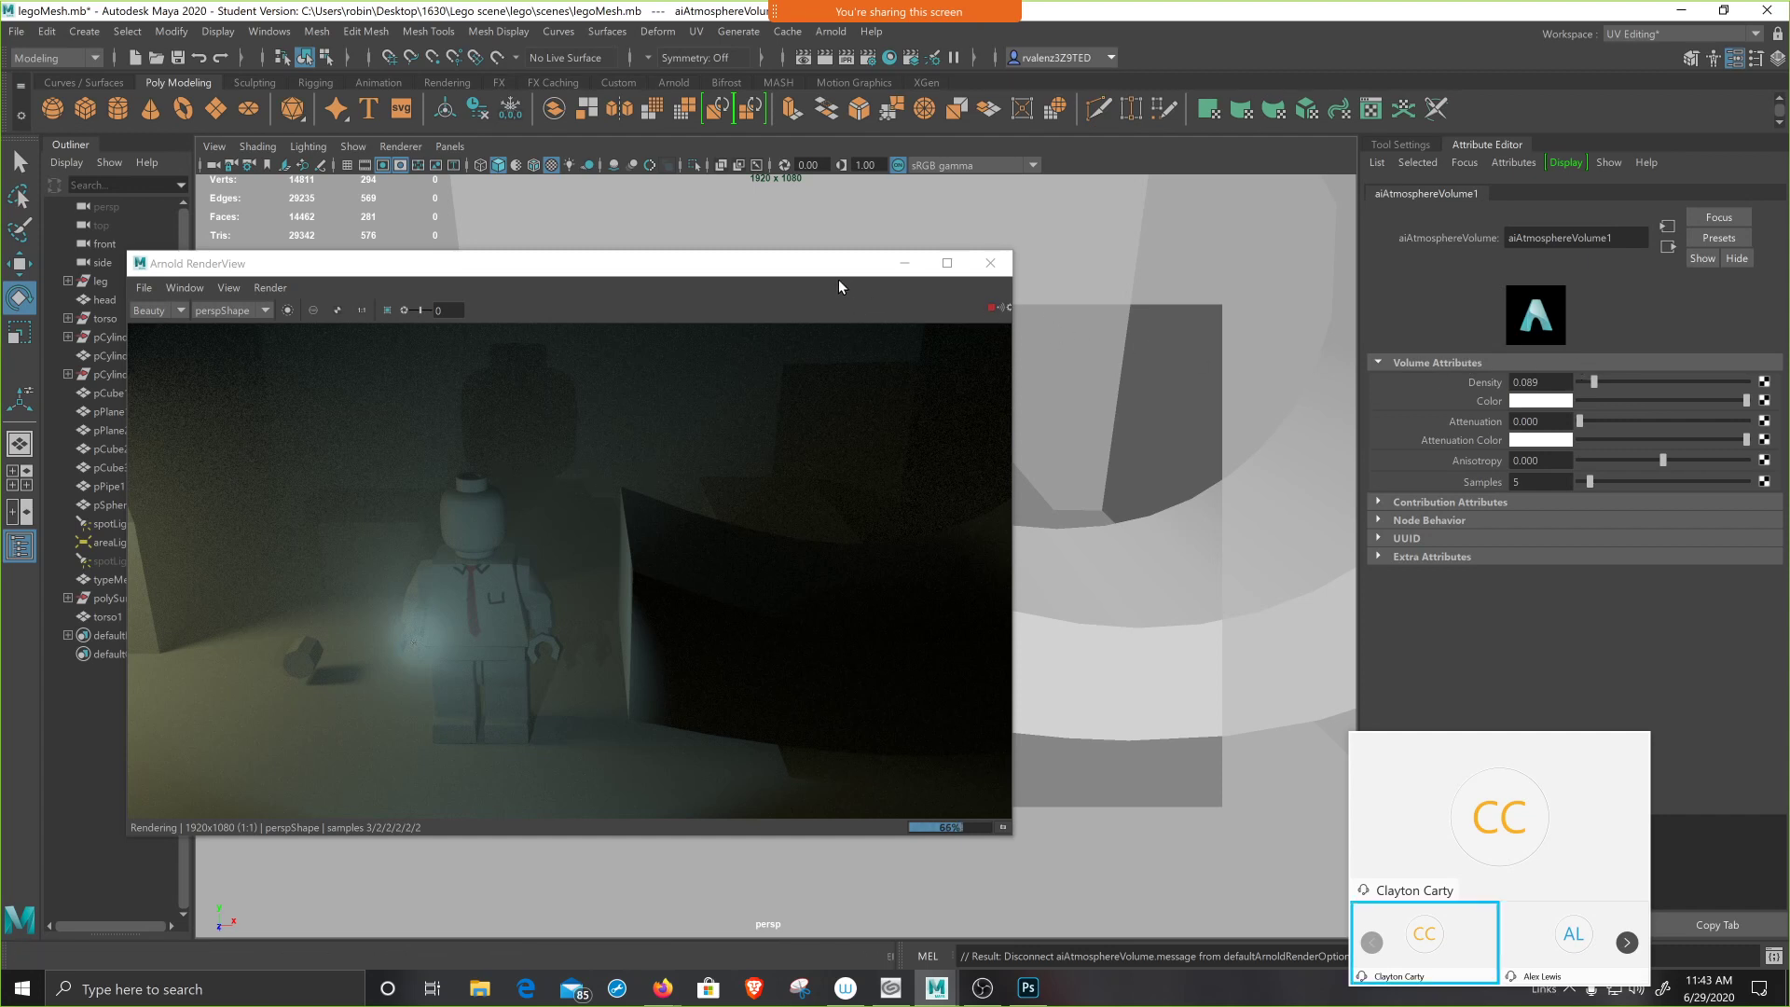
drag(833, 271, 846, 256)
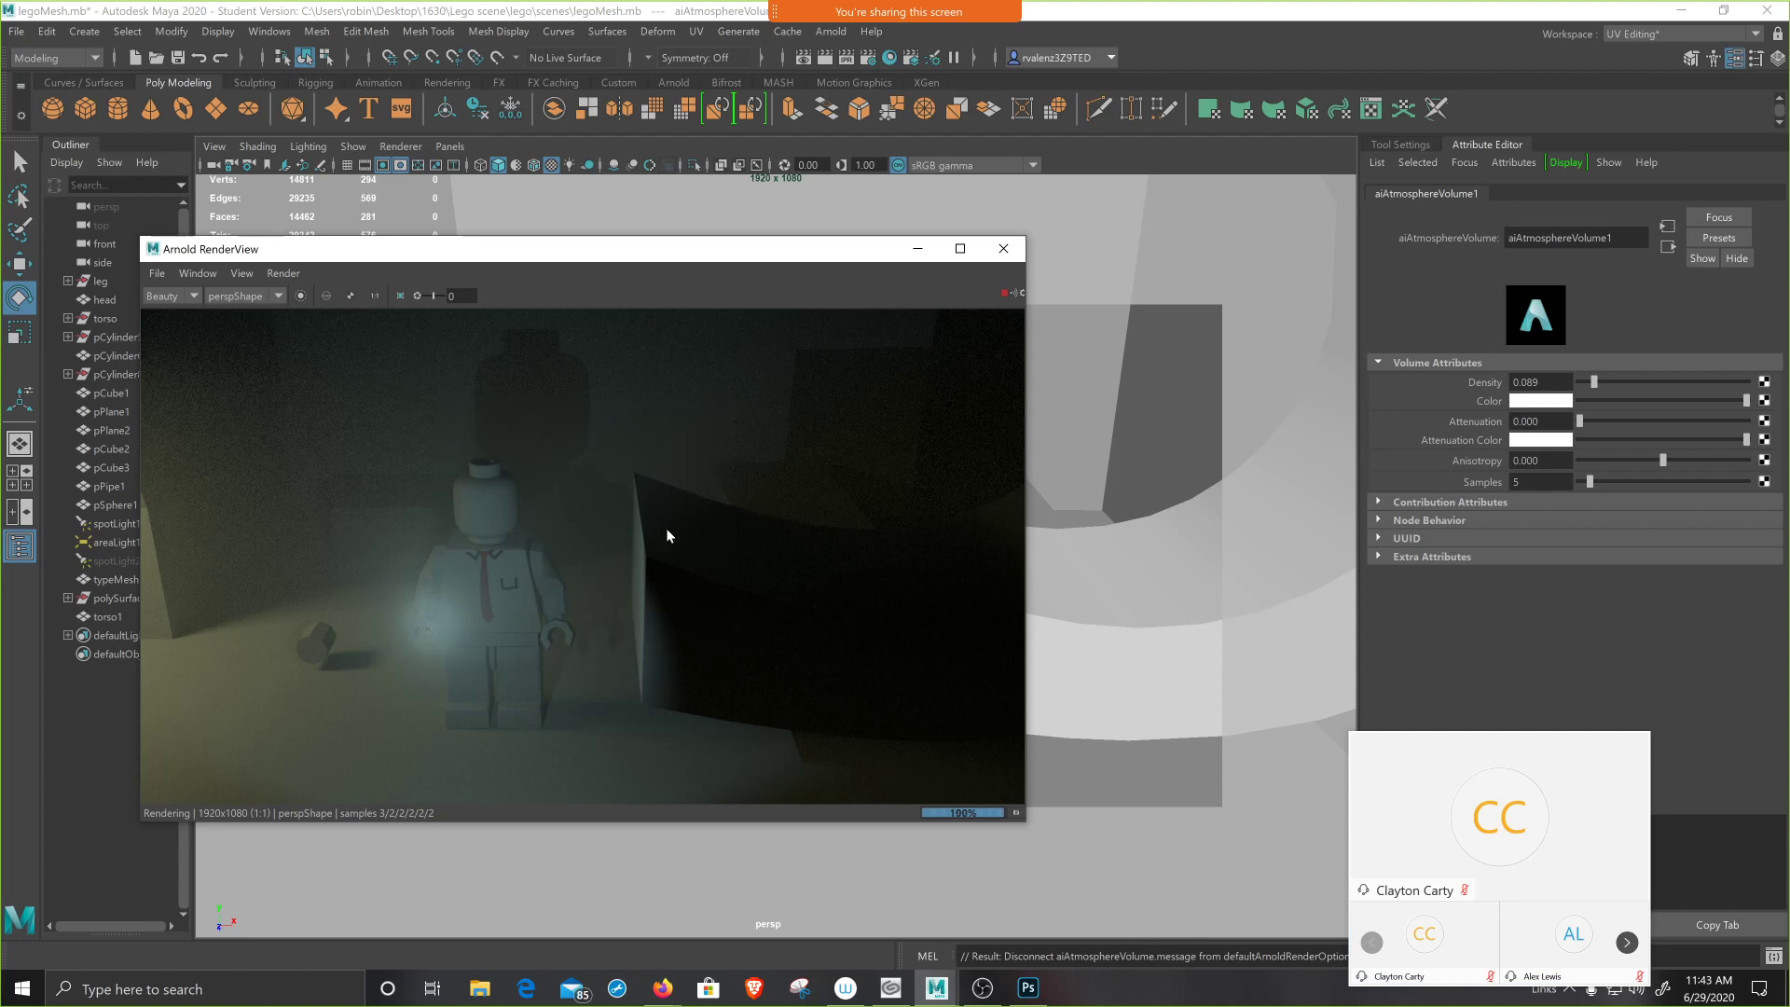
click(1007, 260)
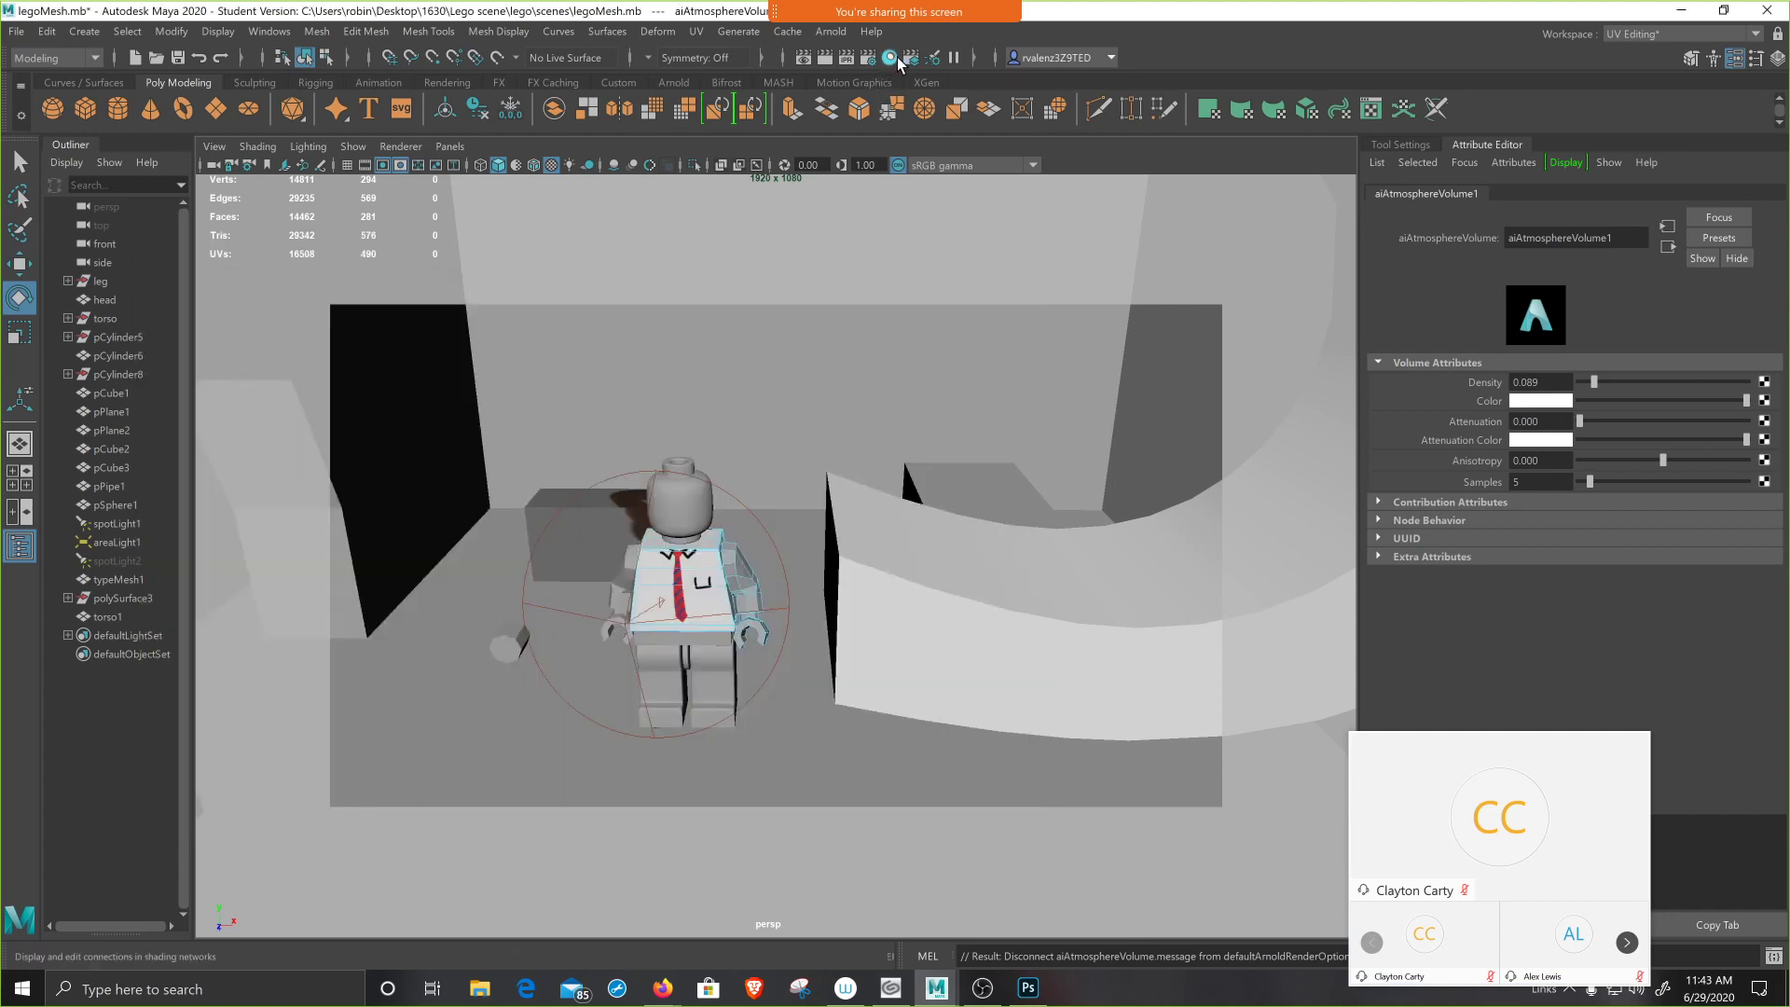
- Replace the atmosphere volume in the render settings' Environment section with a new aiFog
click(867, 60)
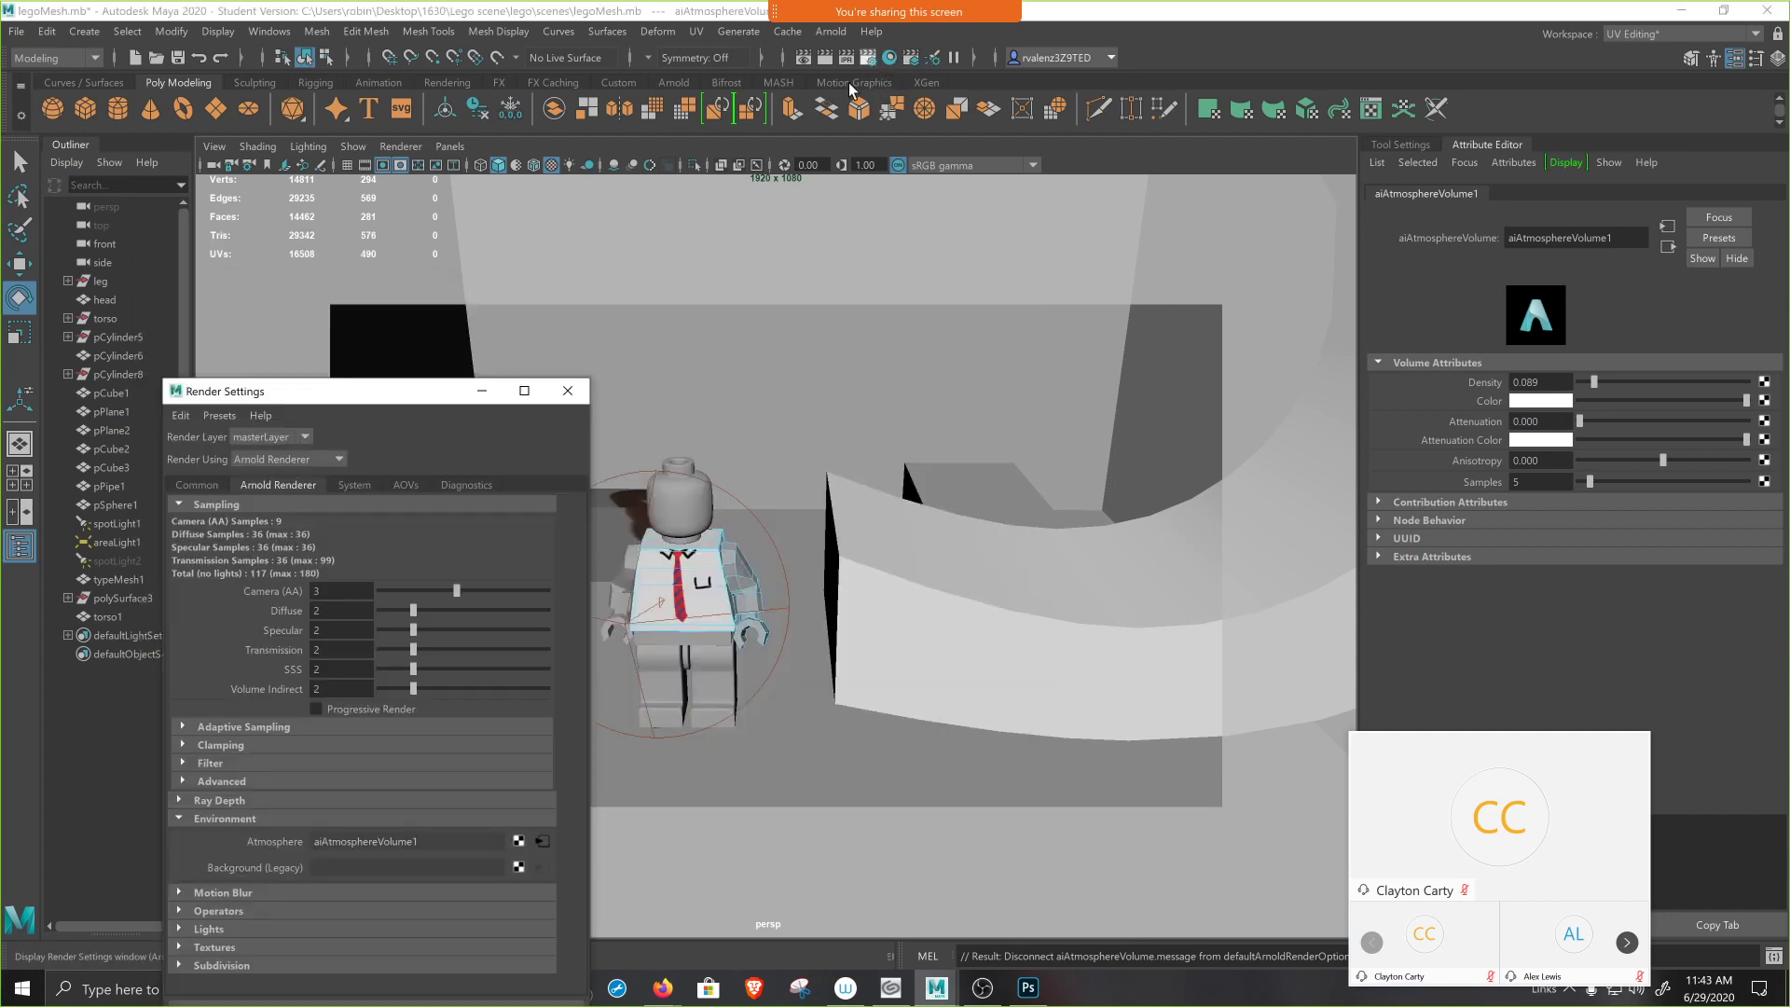
drag(424, 394, 575, 195)
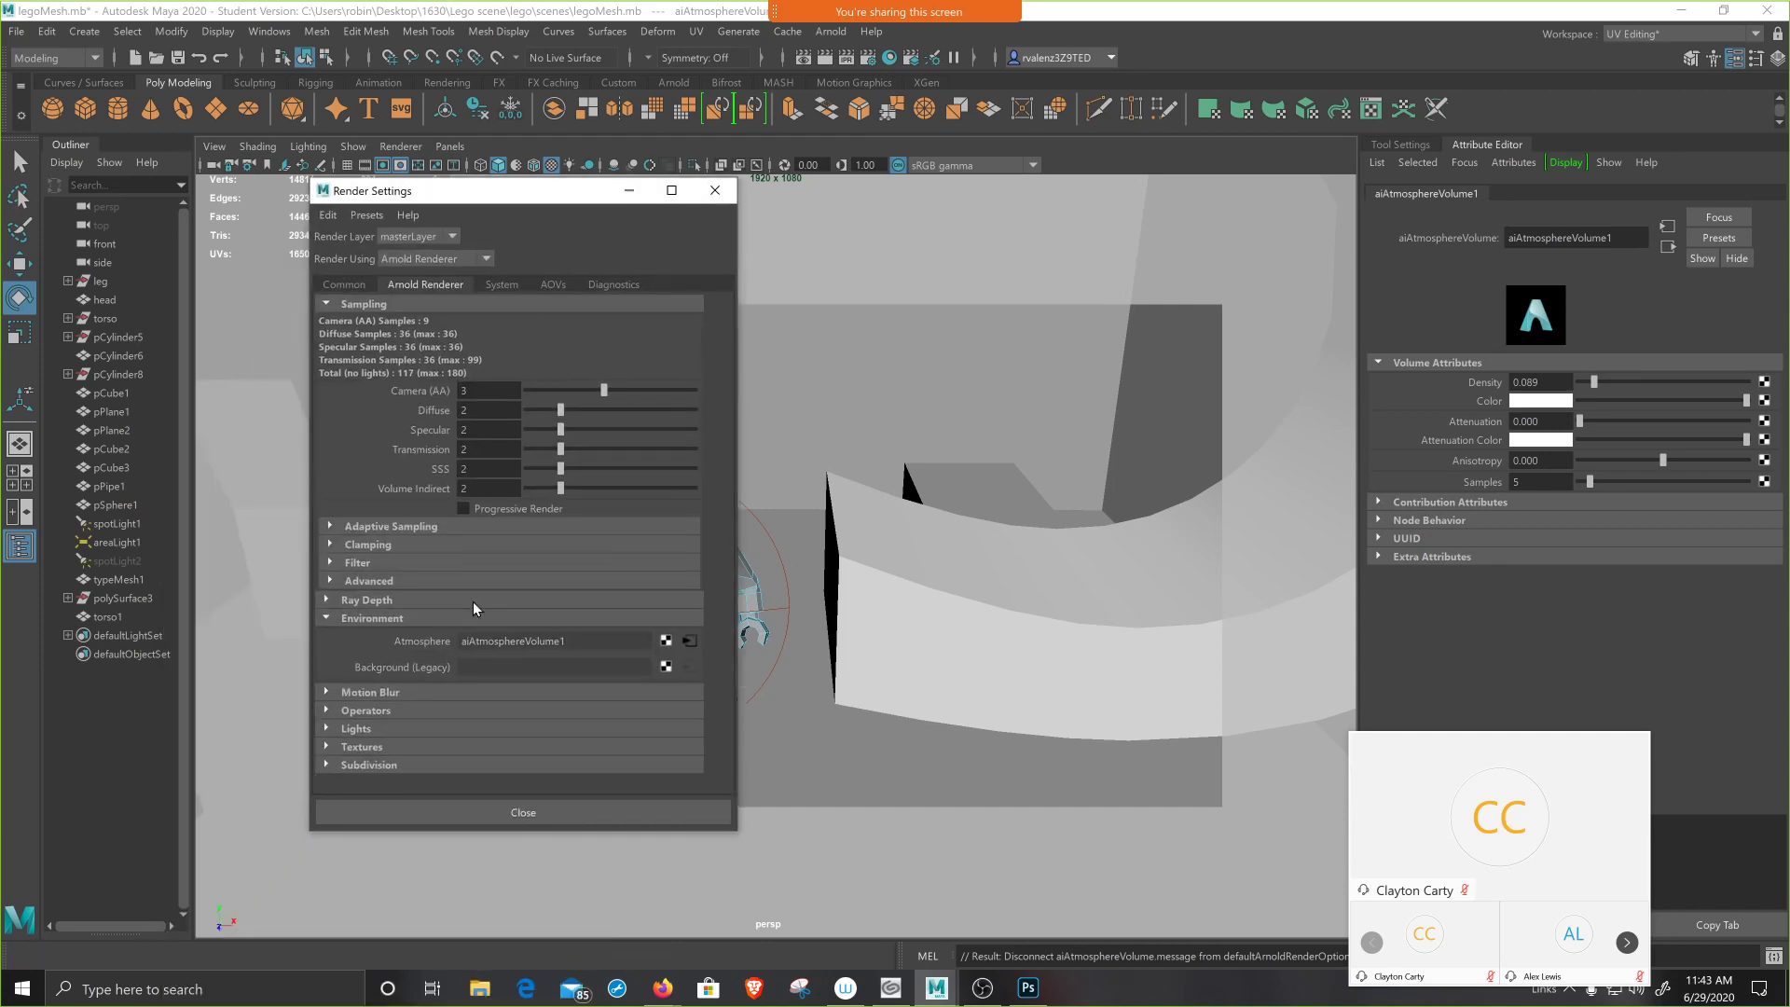
right_click(411, 643)
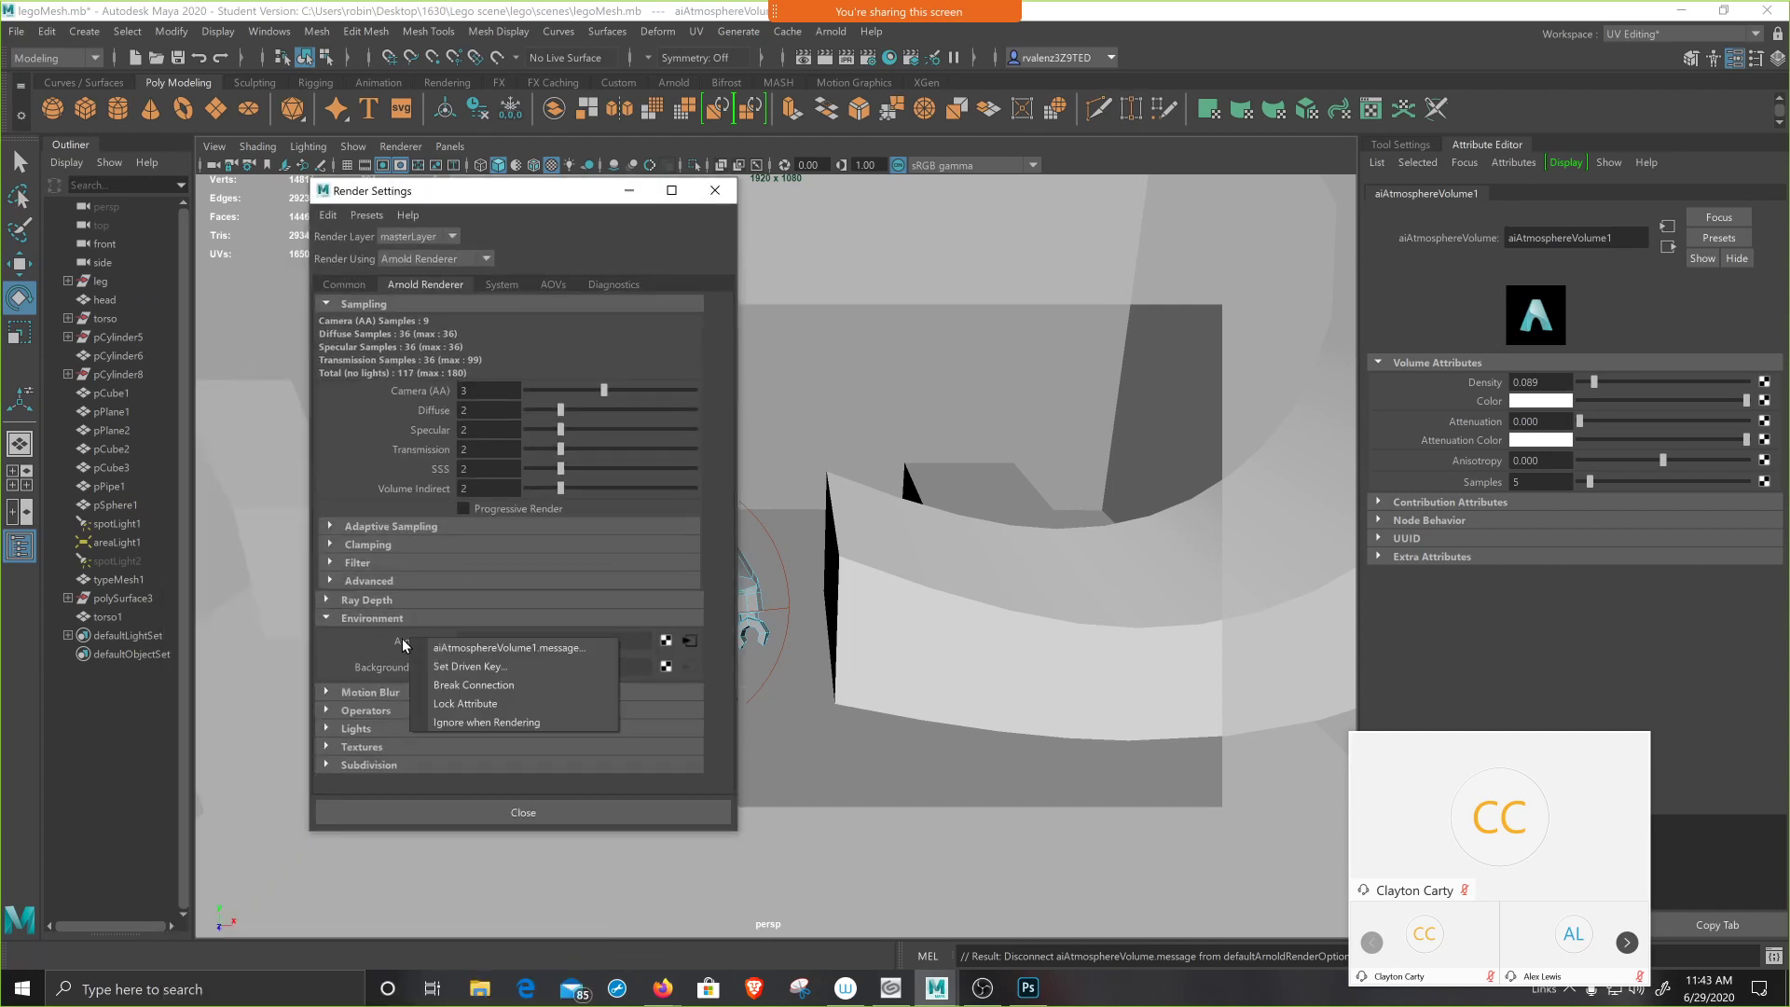
click(474, 686)
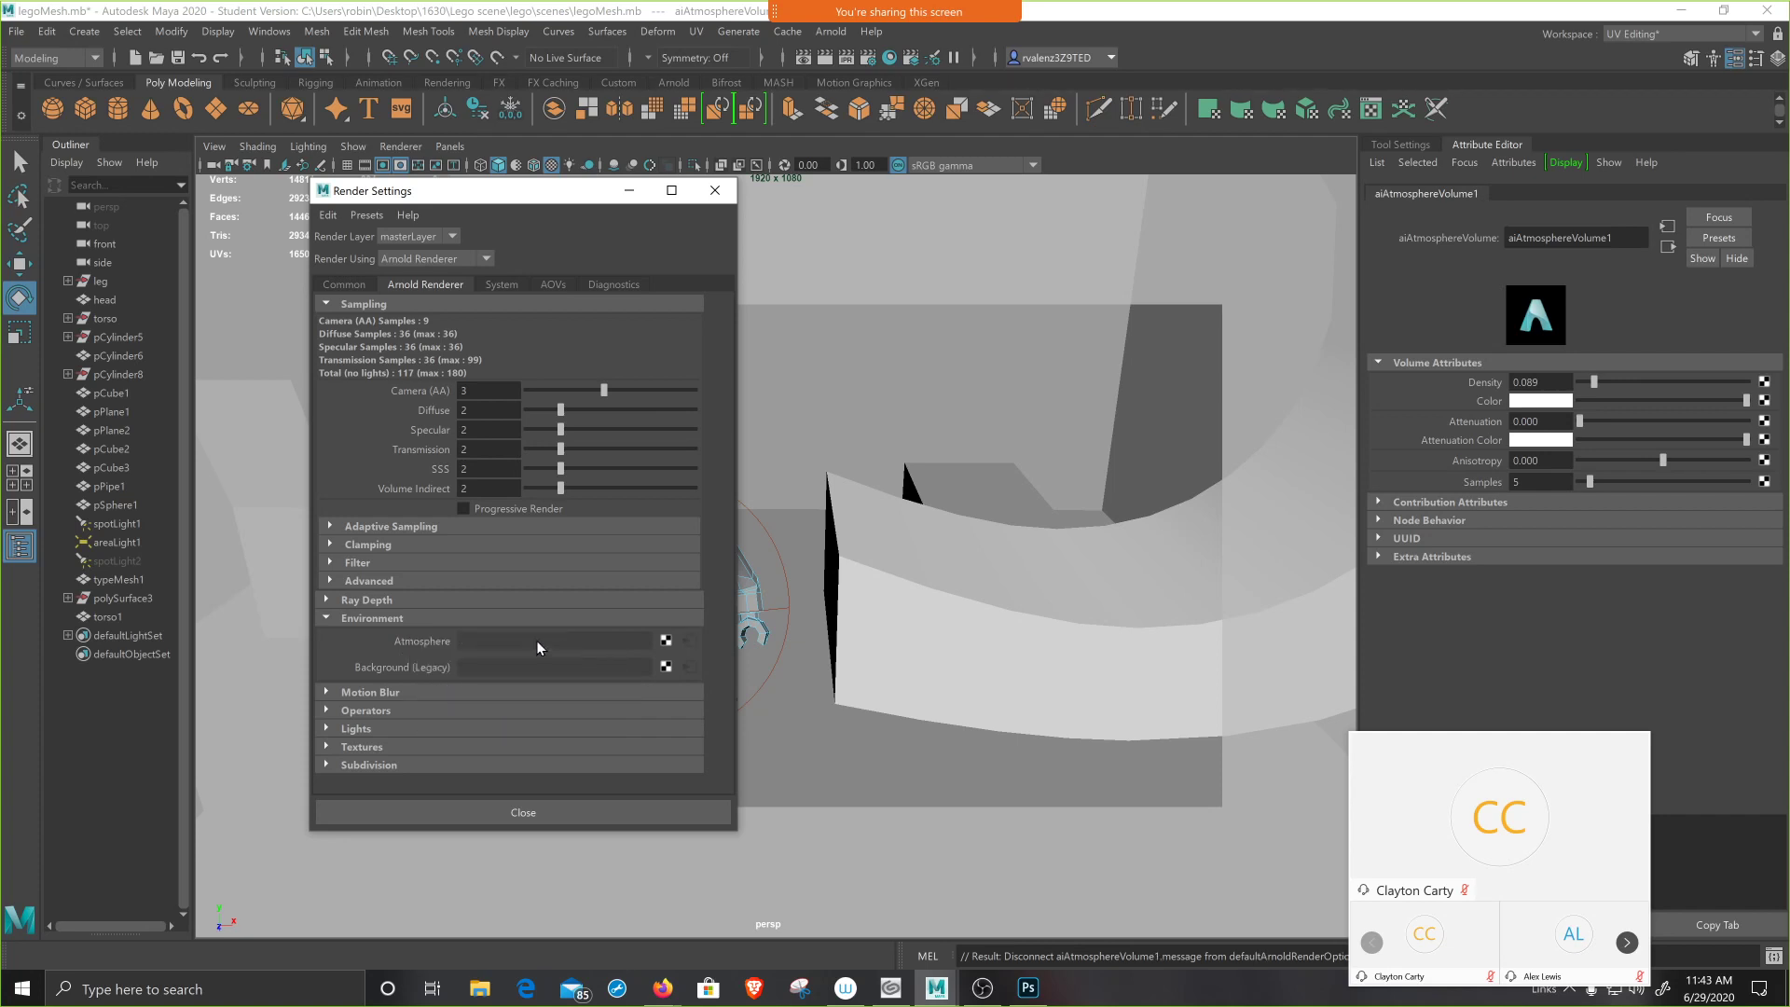
click(666, 642)
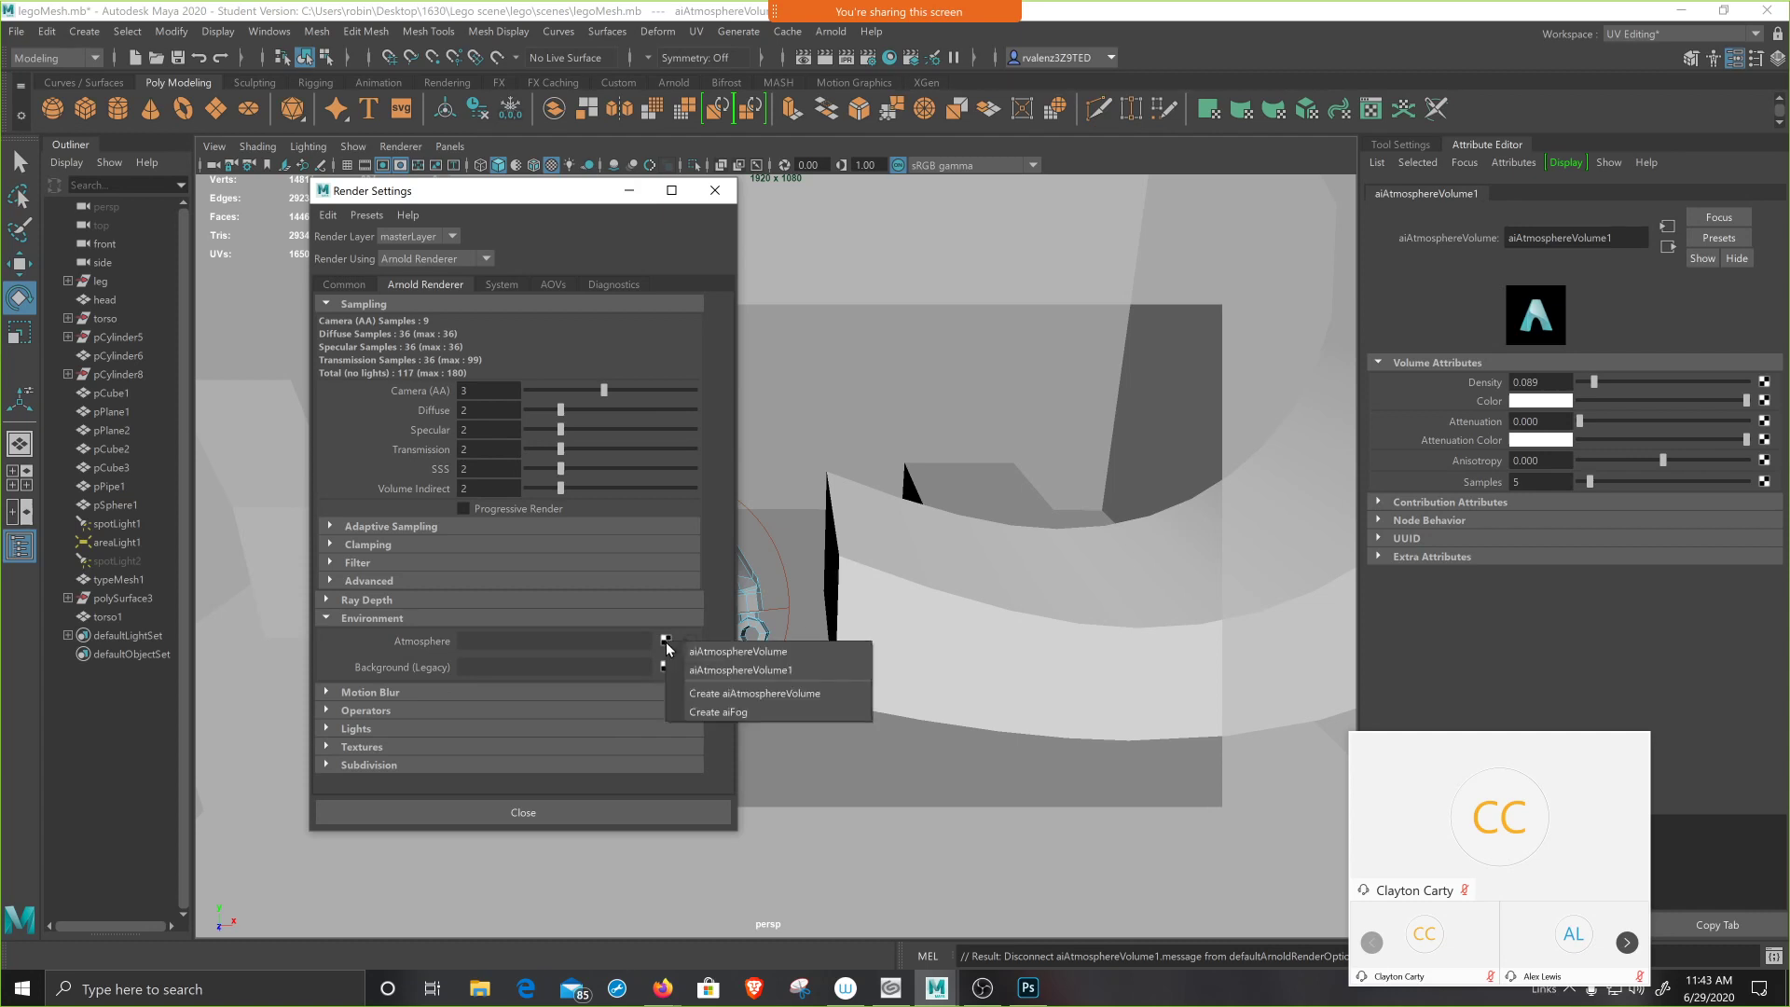
click(721, 712)
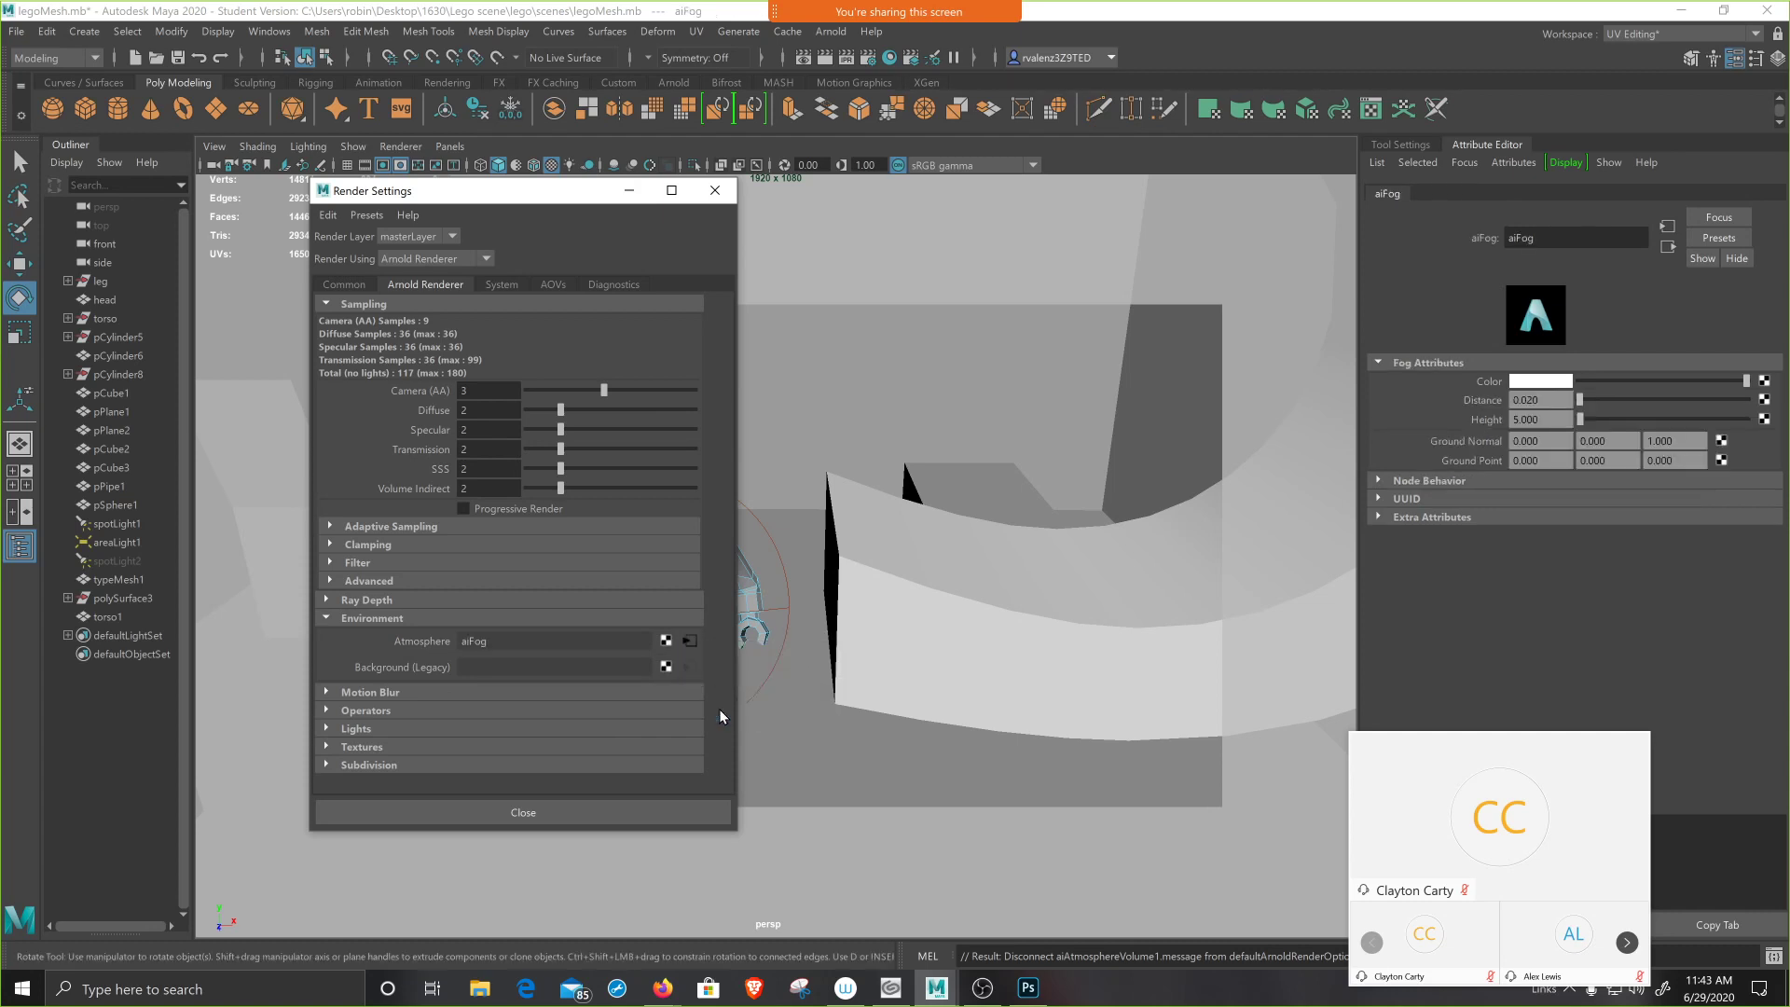
- Close the render settings, render the scene with the fog in the Arnold RenderView, and close the render window
click(718, 193)
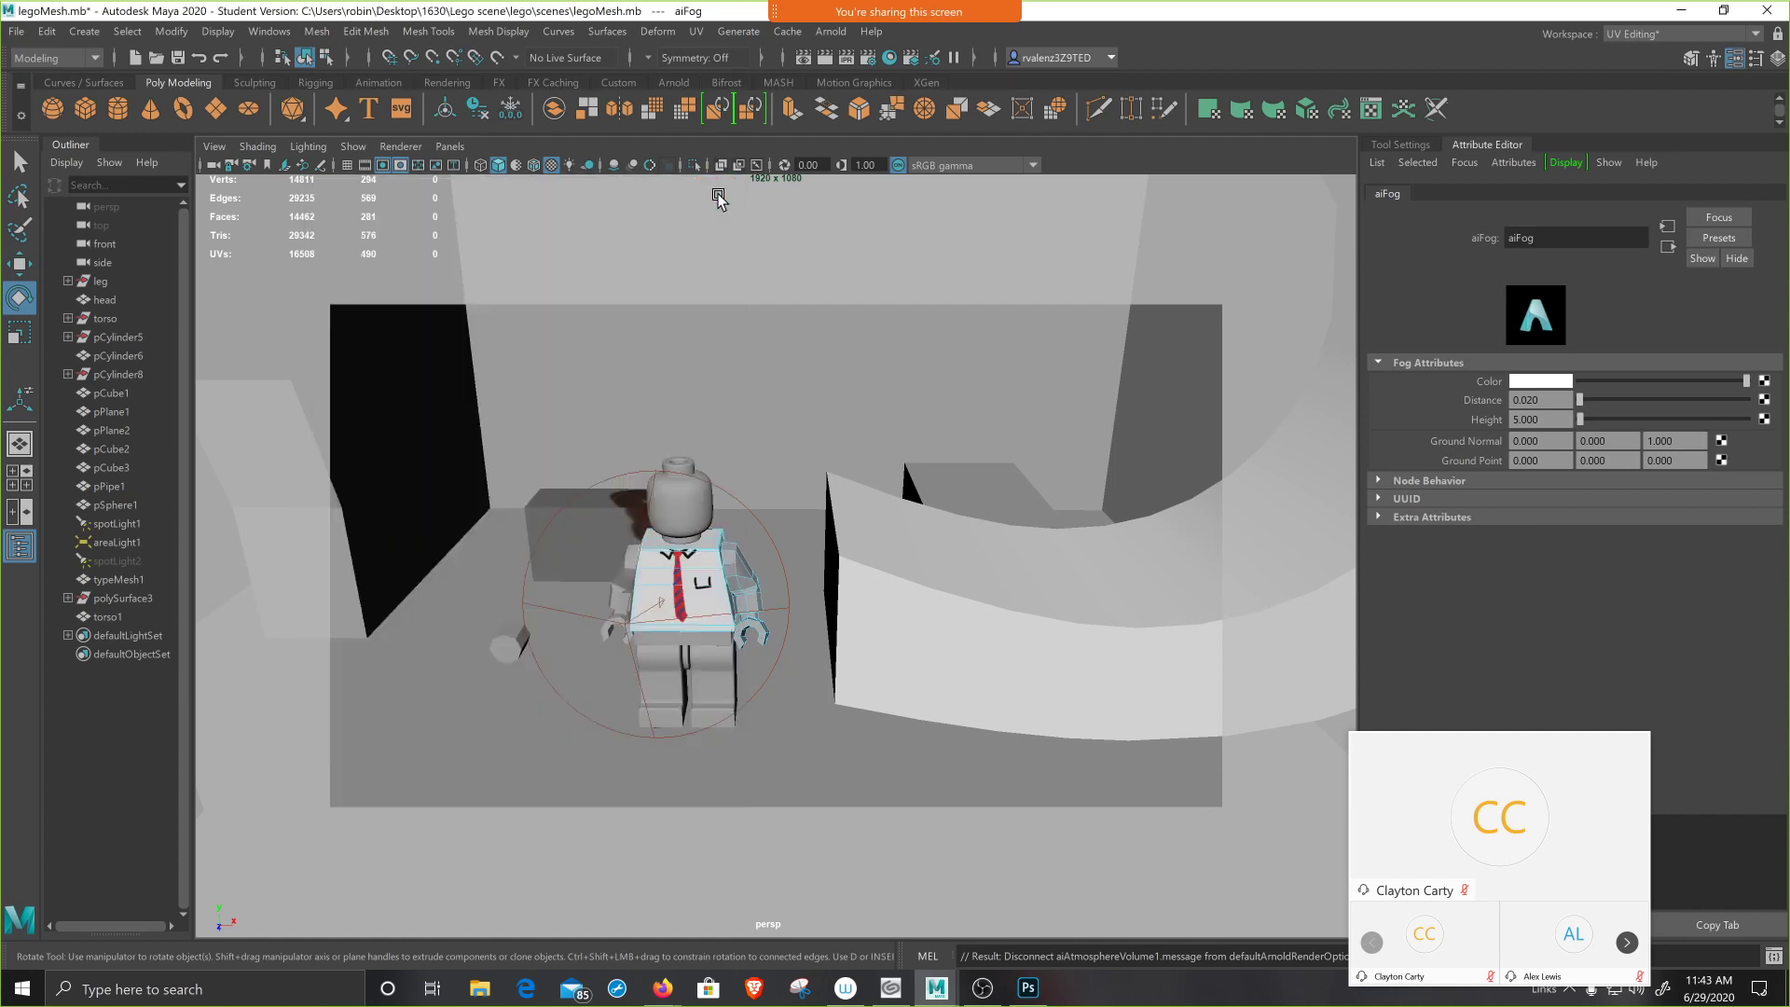
click(833, 32)
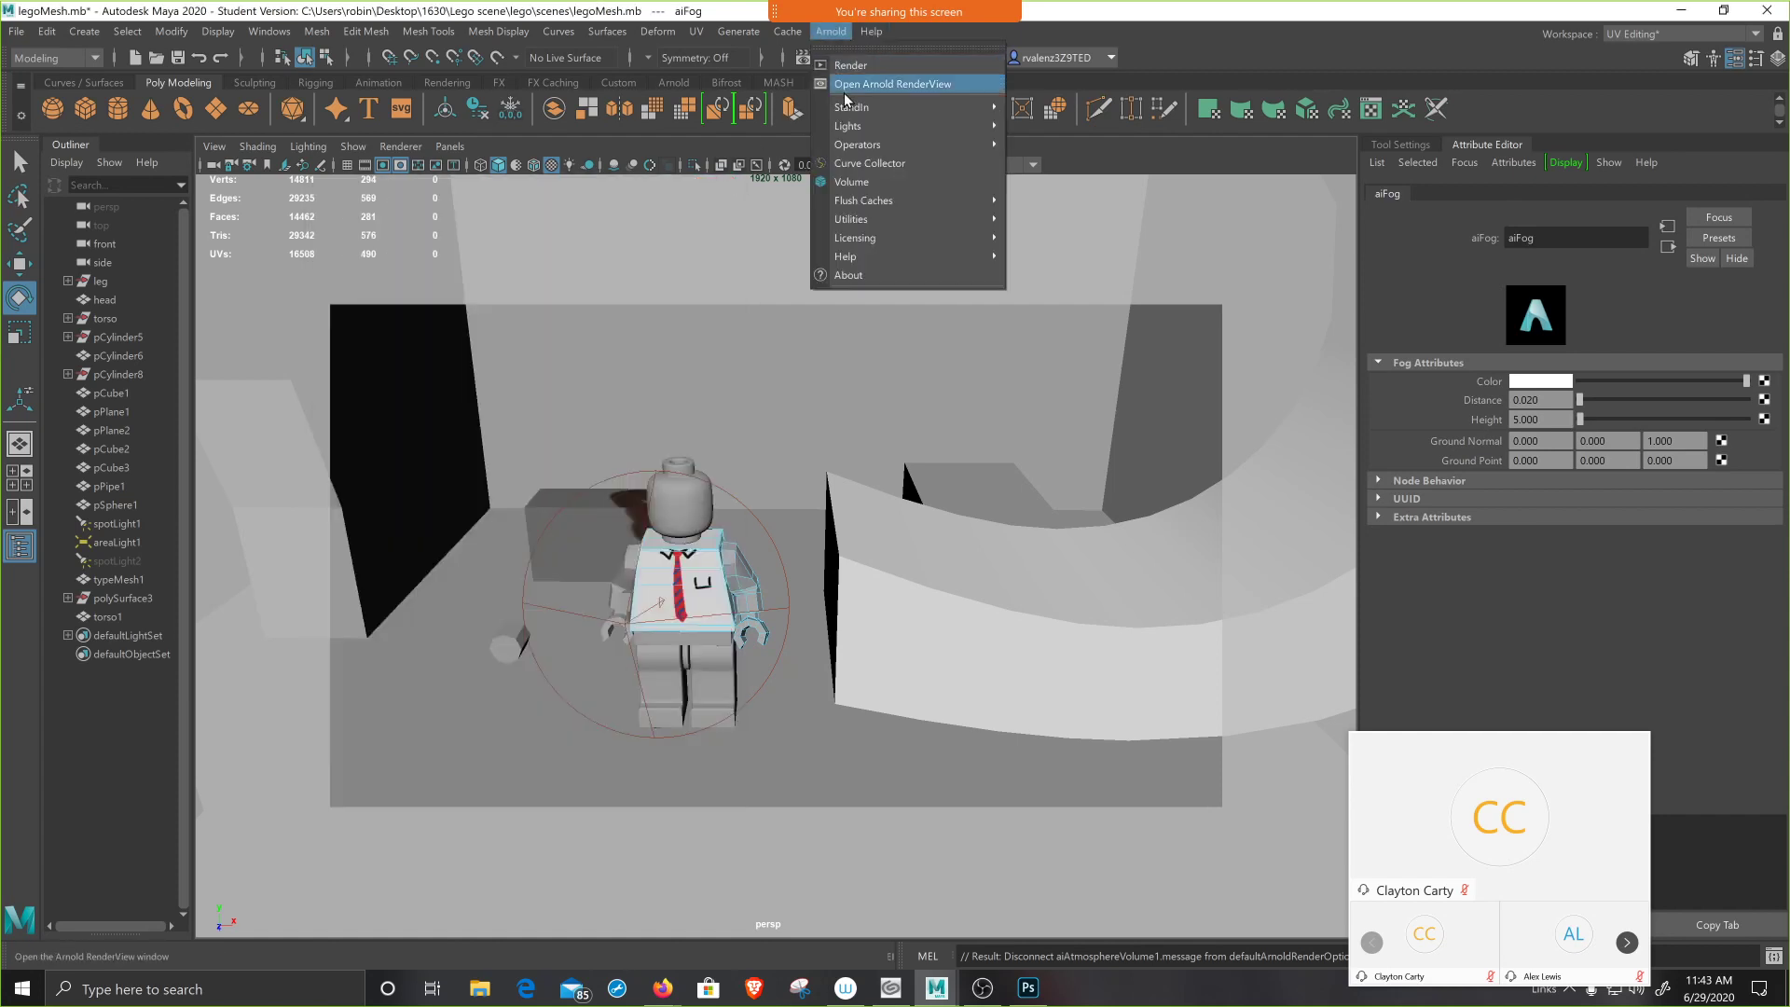
click(843, 85)
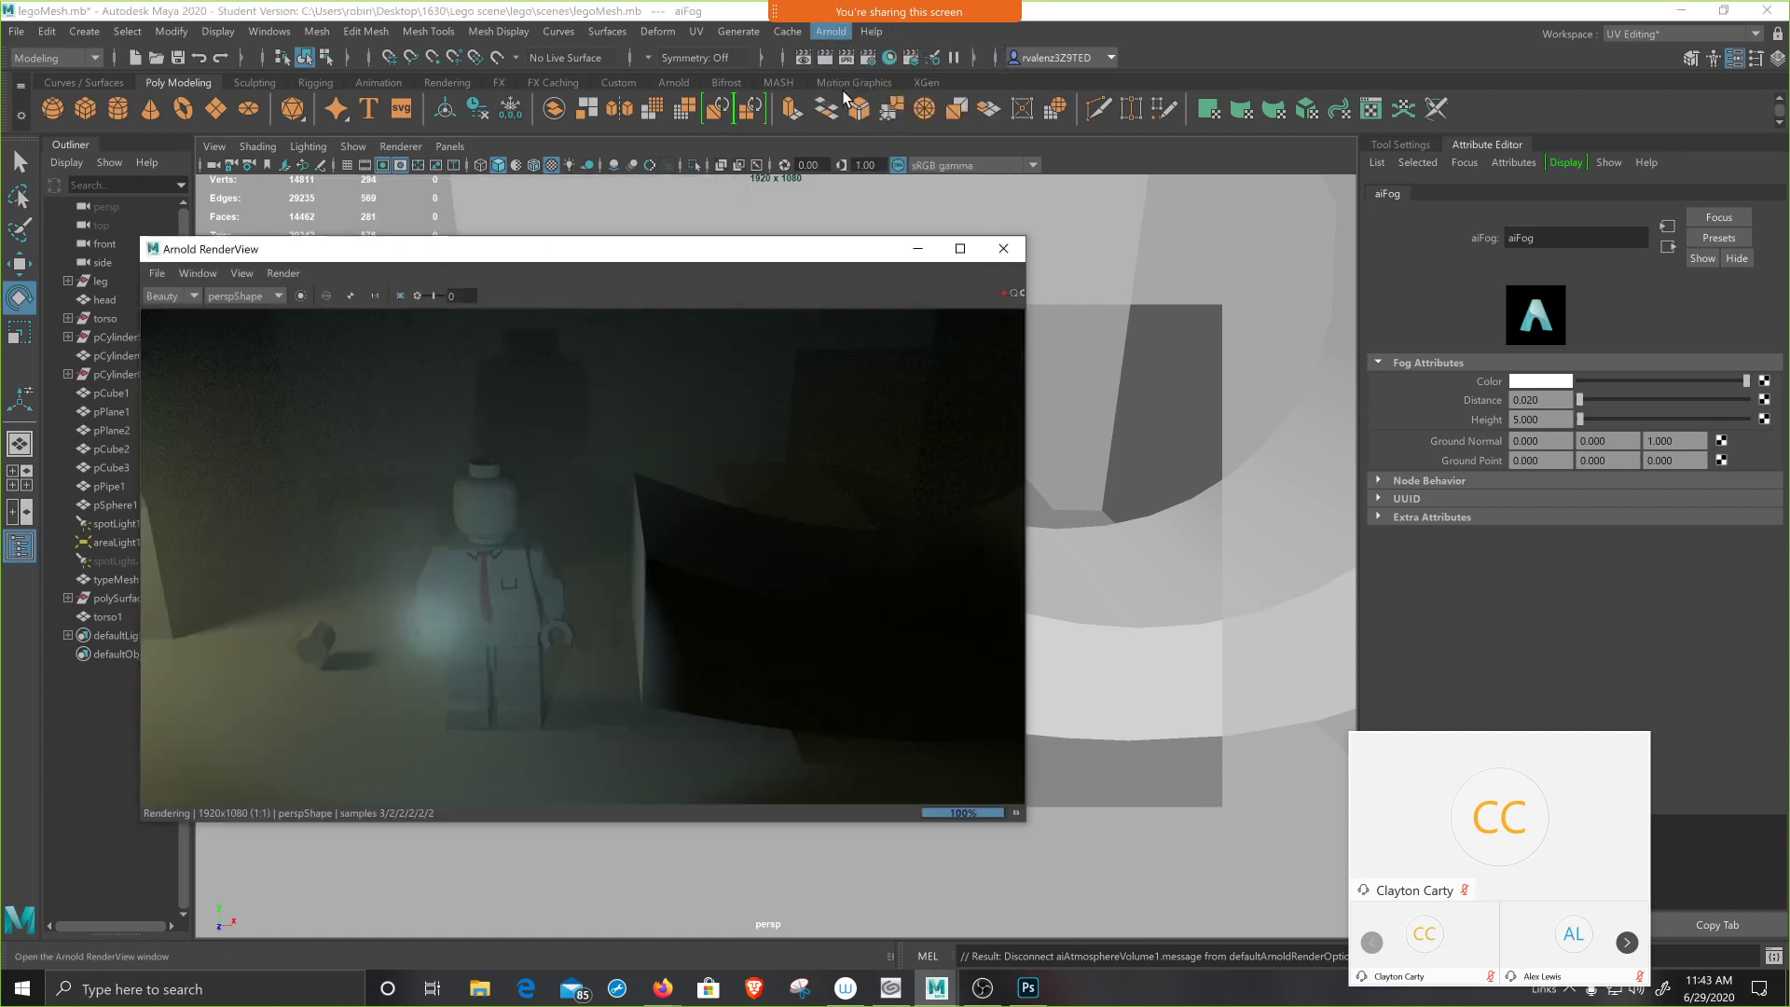
click(1006, 294)
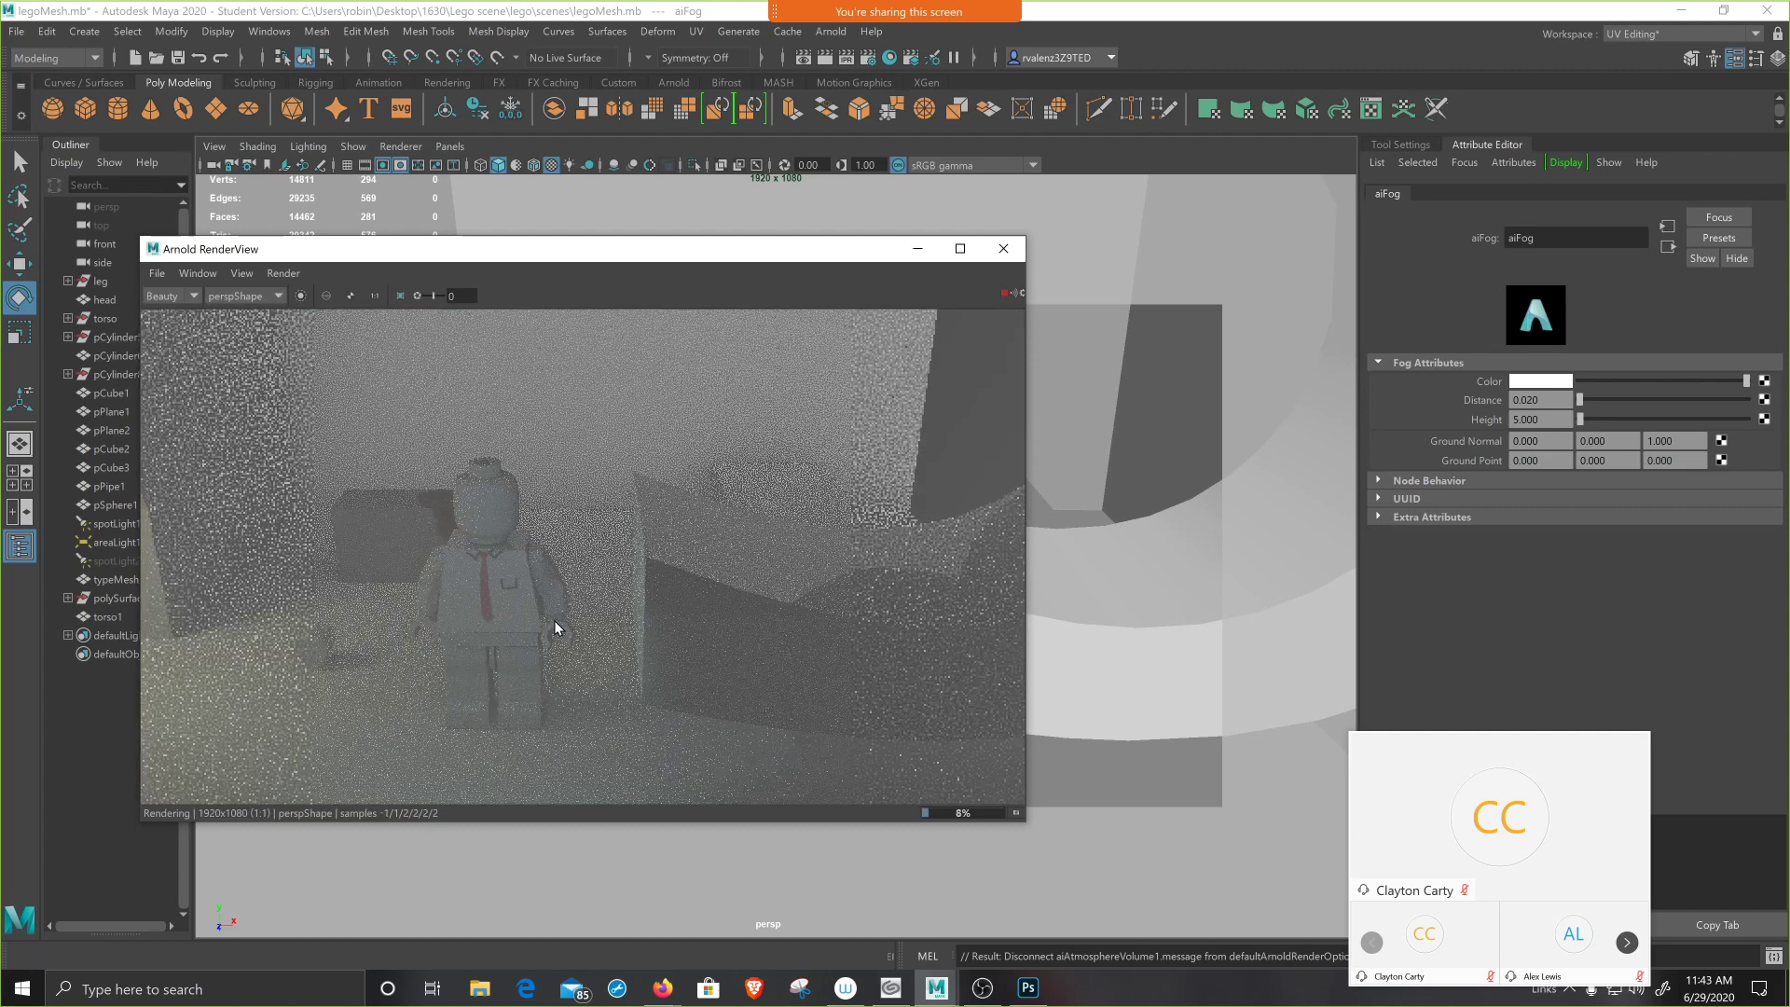
scroll(553, 619, down, 2)
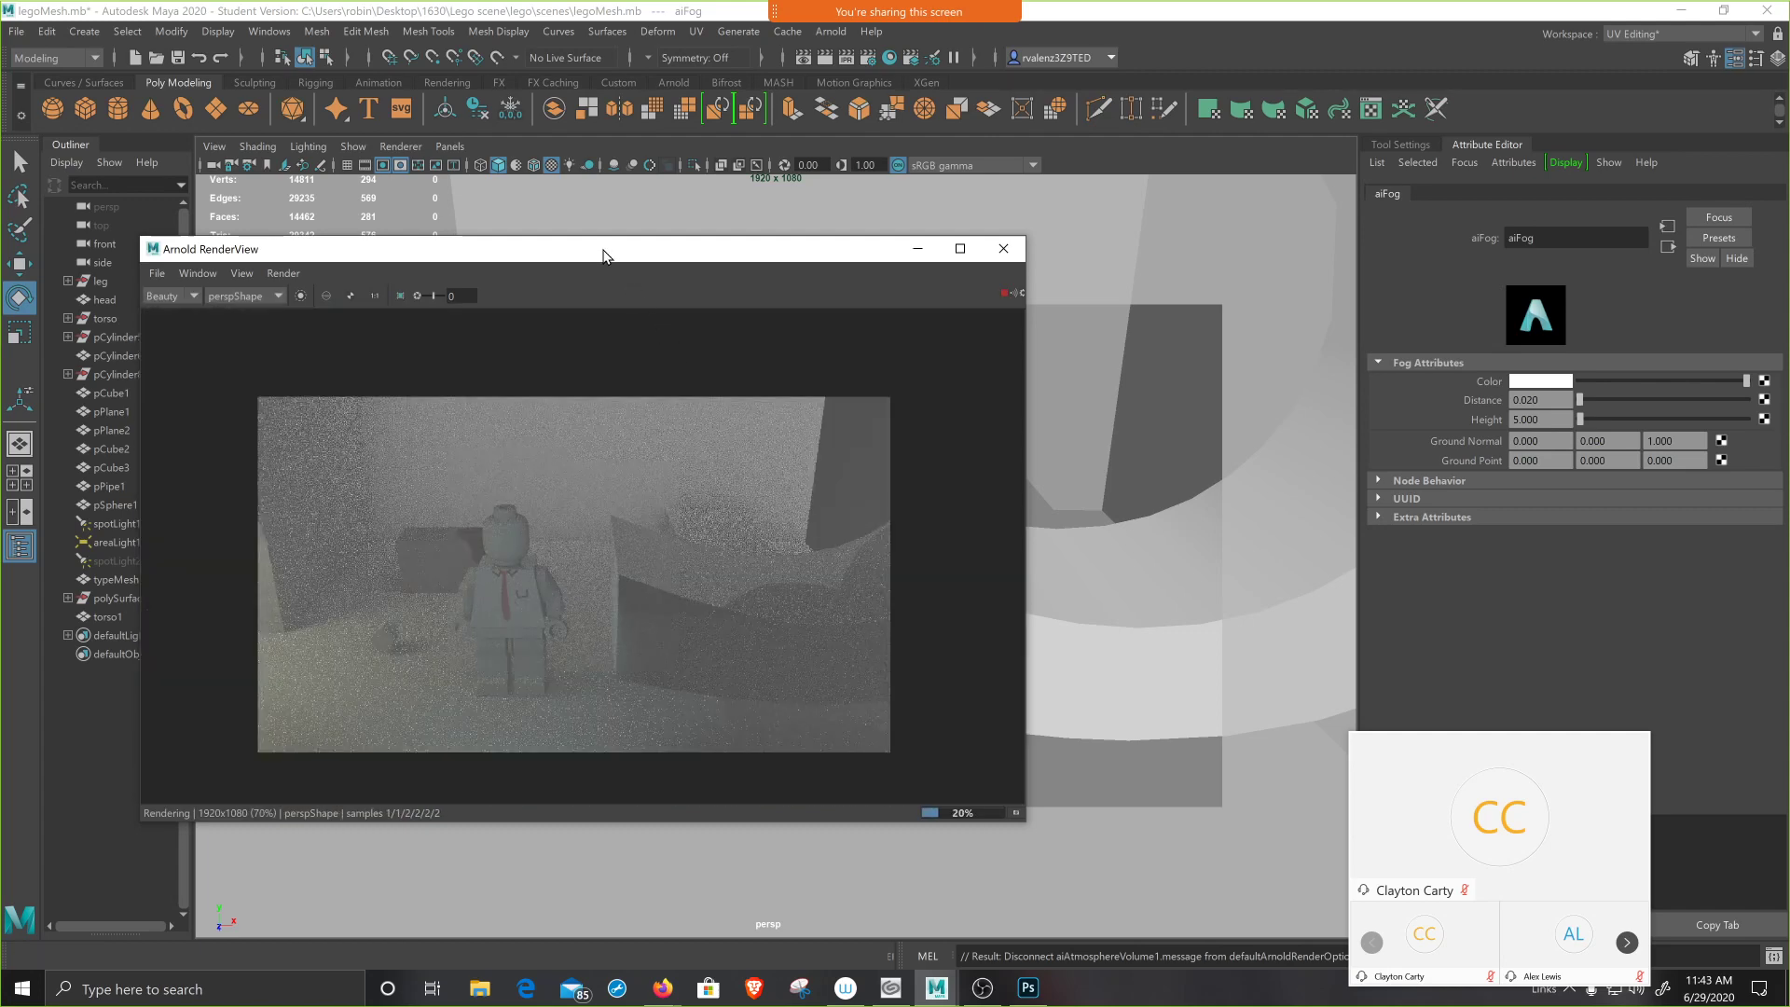
drag(604, 256, 655, 262)
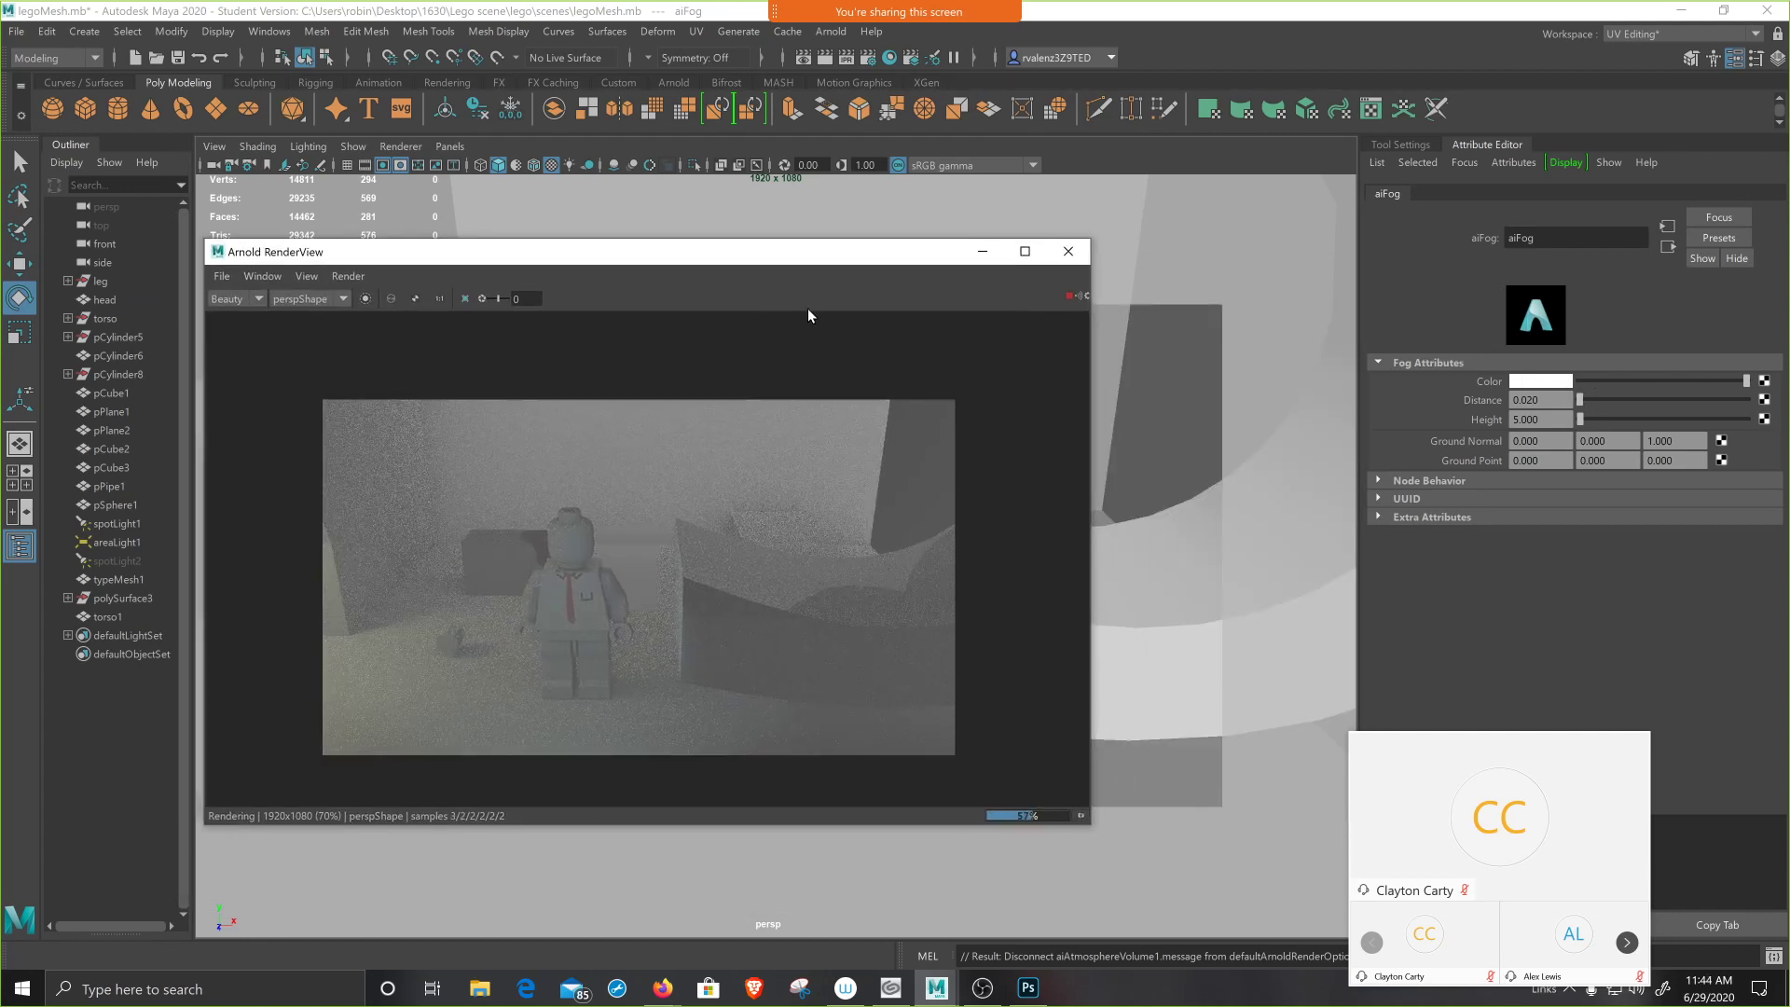
drag(731, 261, 1326, 328)
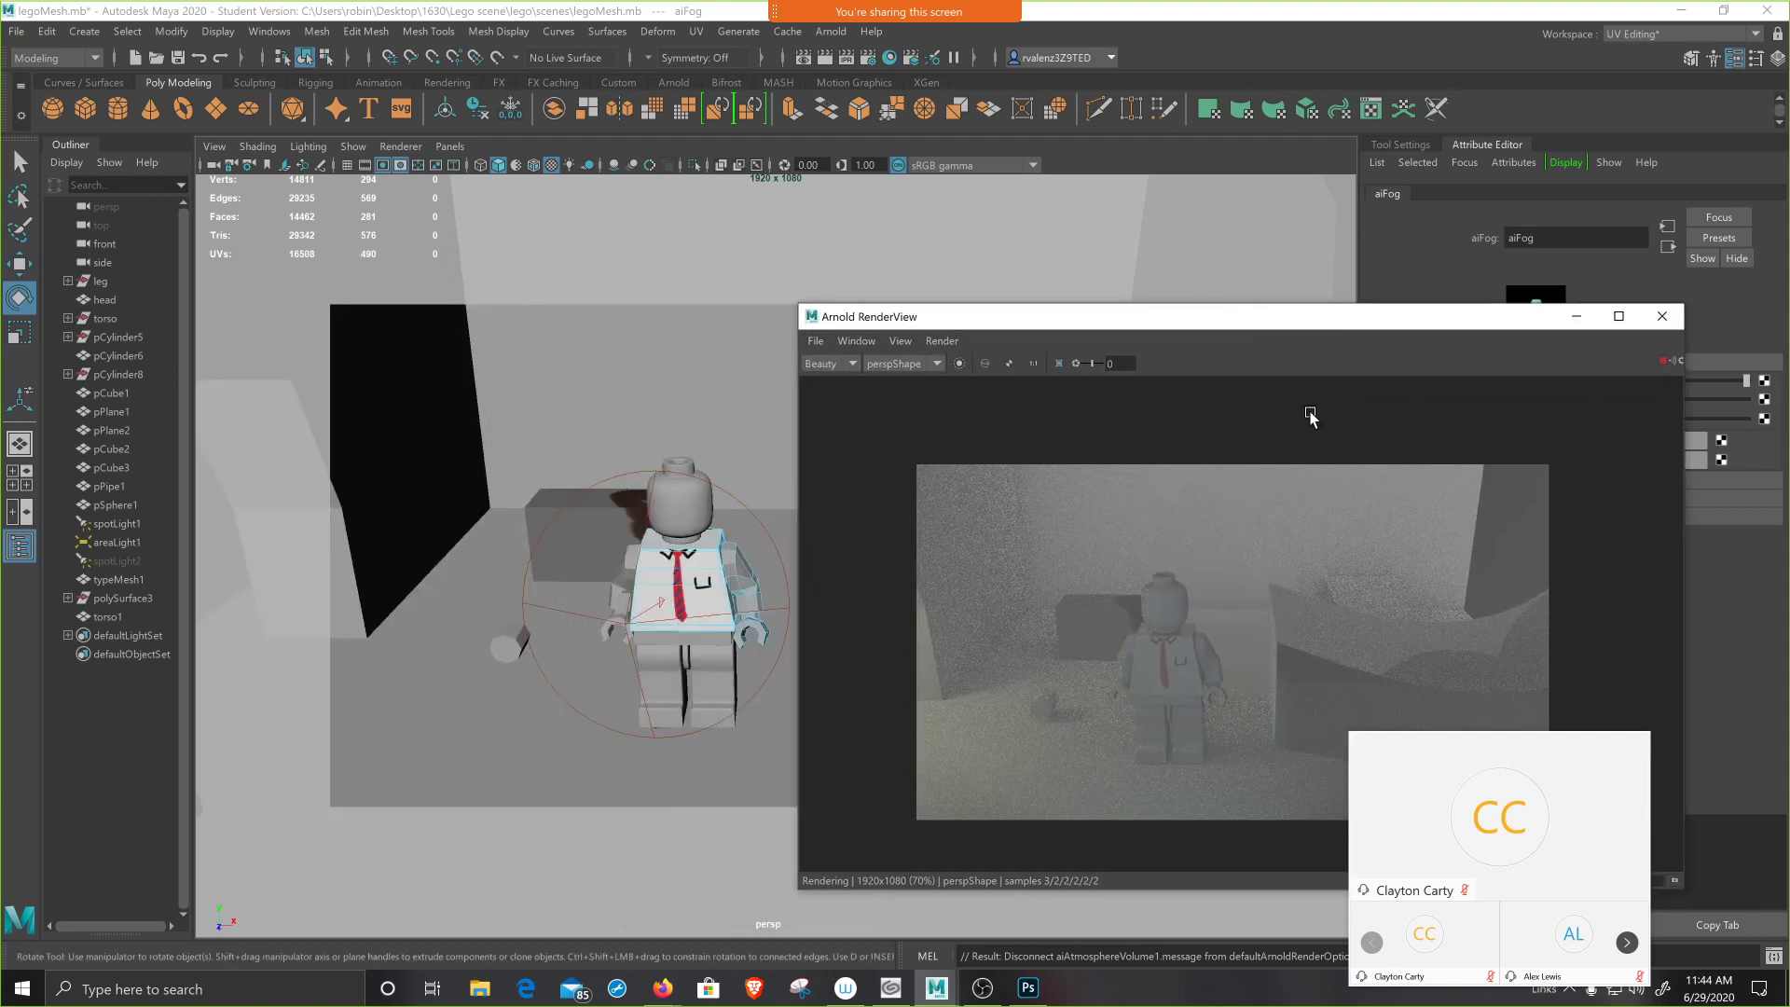
click(1662, 316)
- Frame the whole scene in the perspective view and show the grid
key(a)
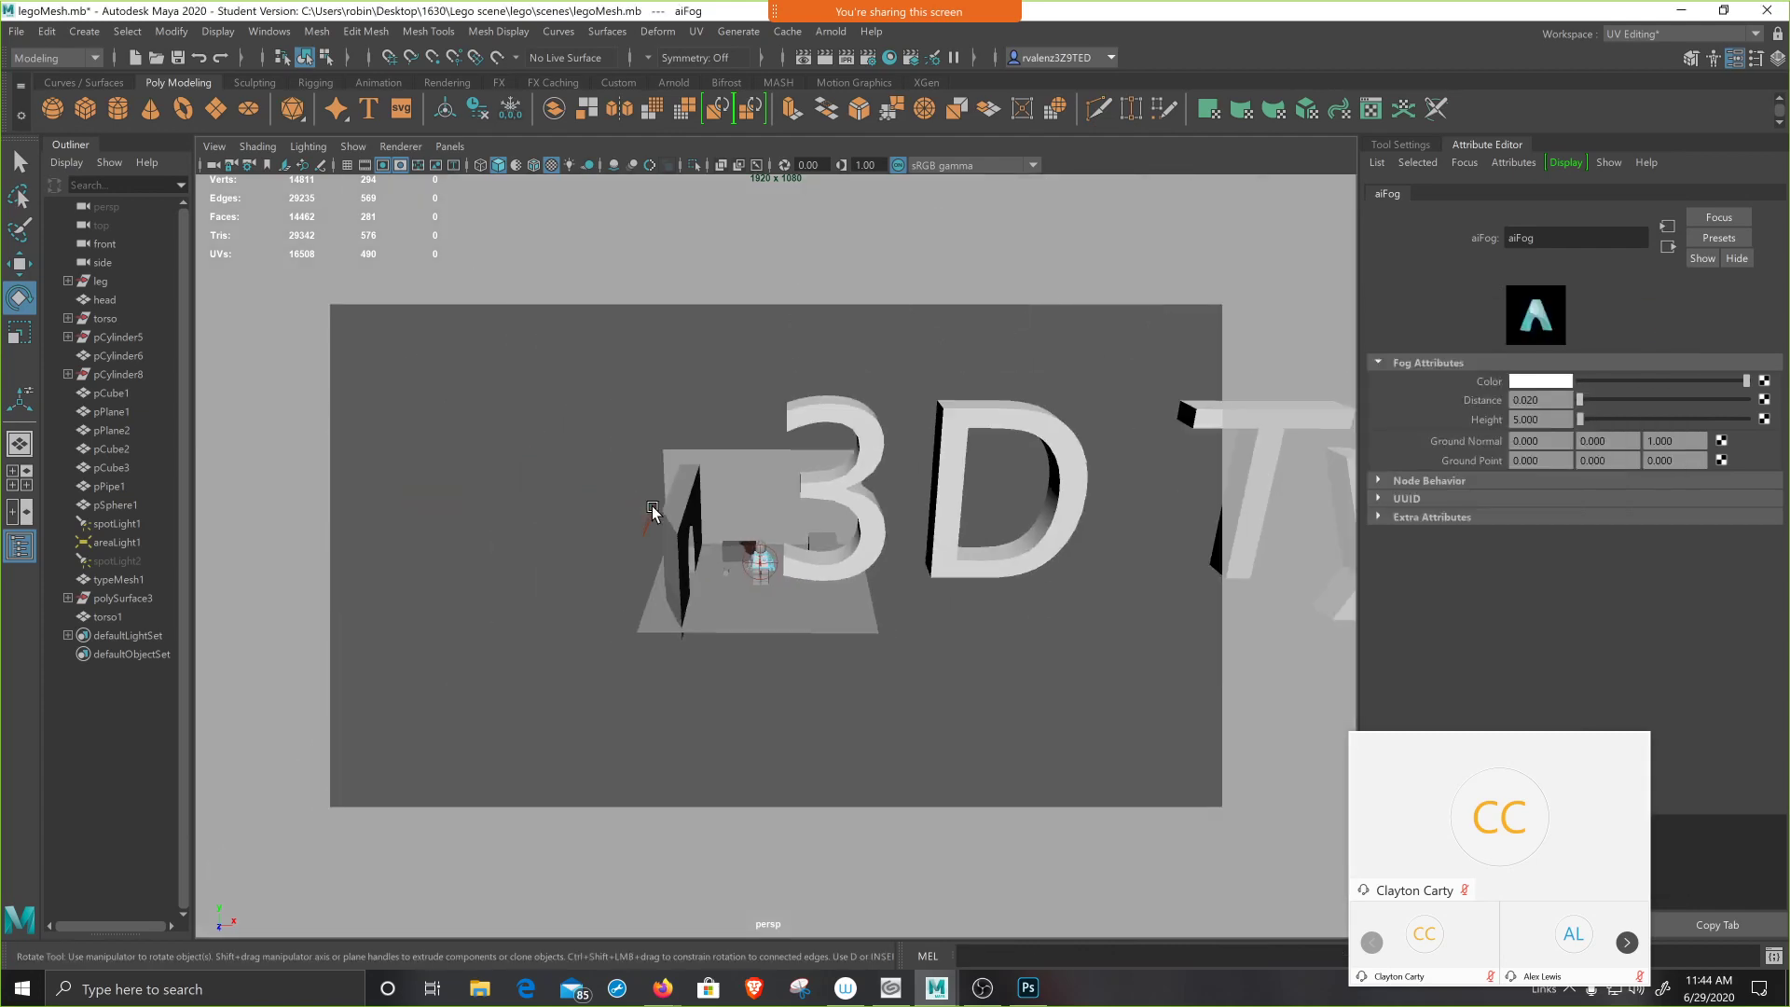
click(354, 147)
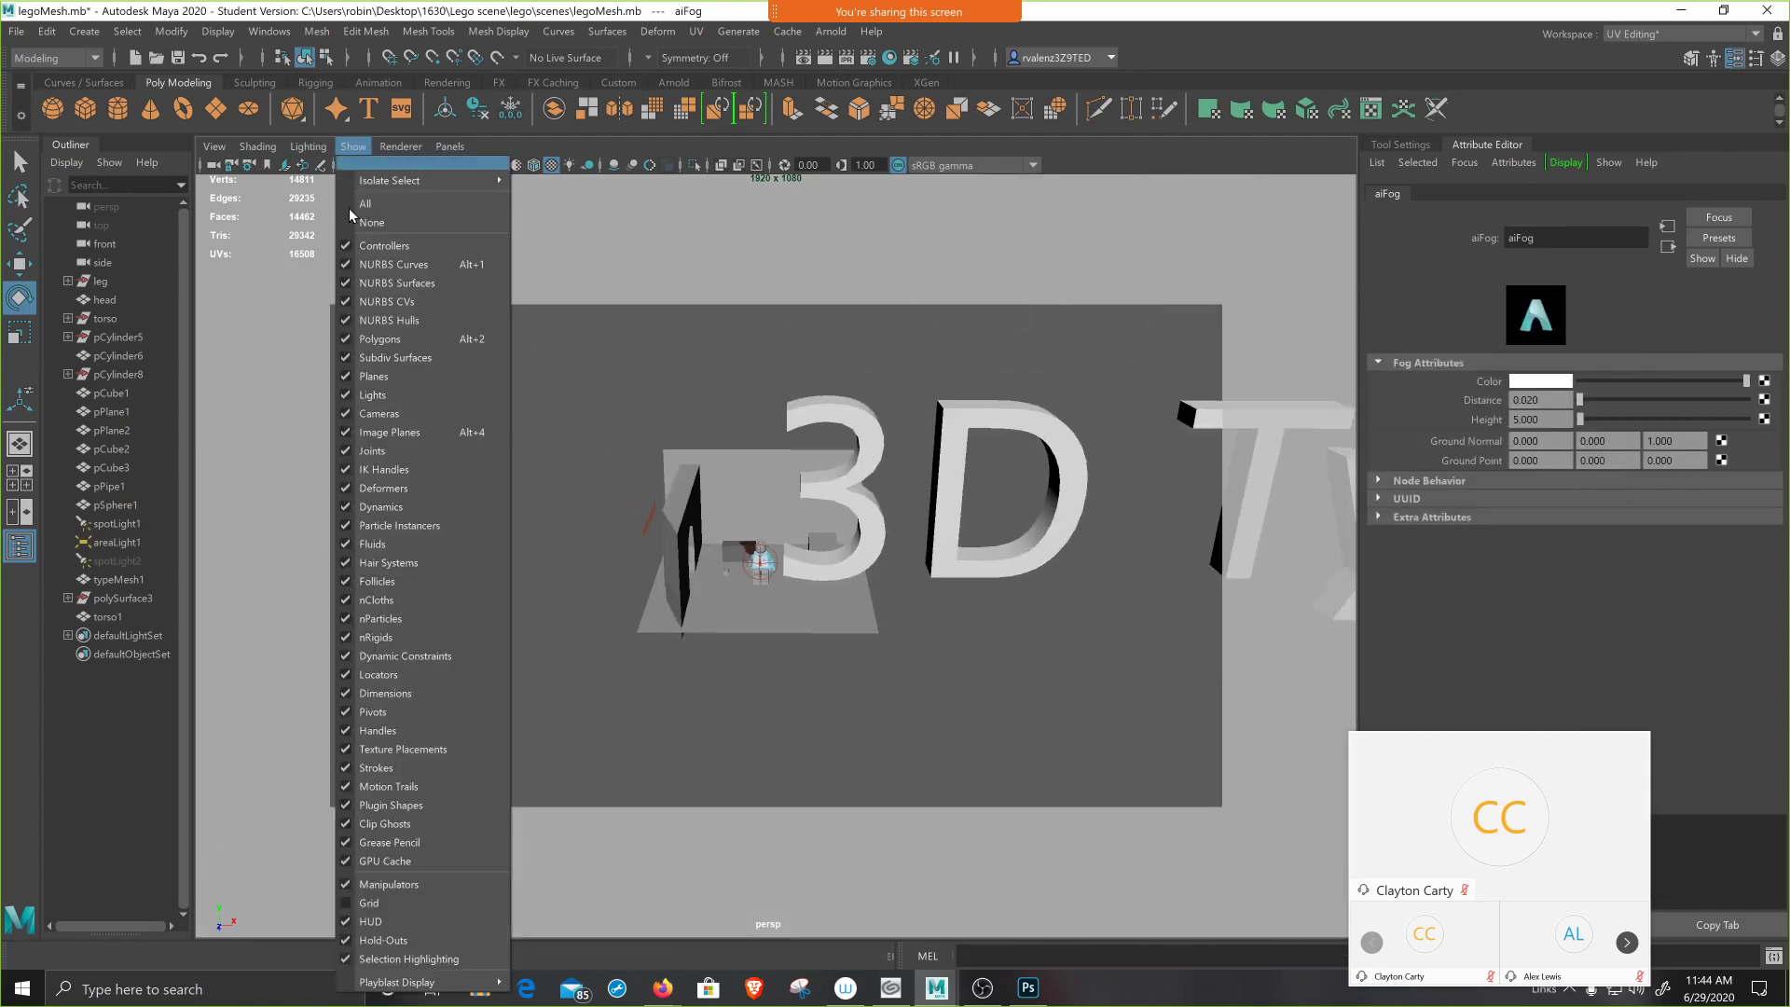
click(376, 903)
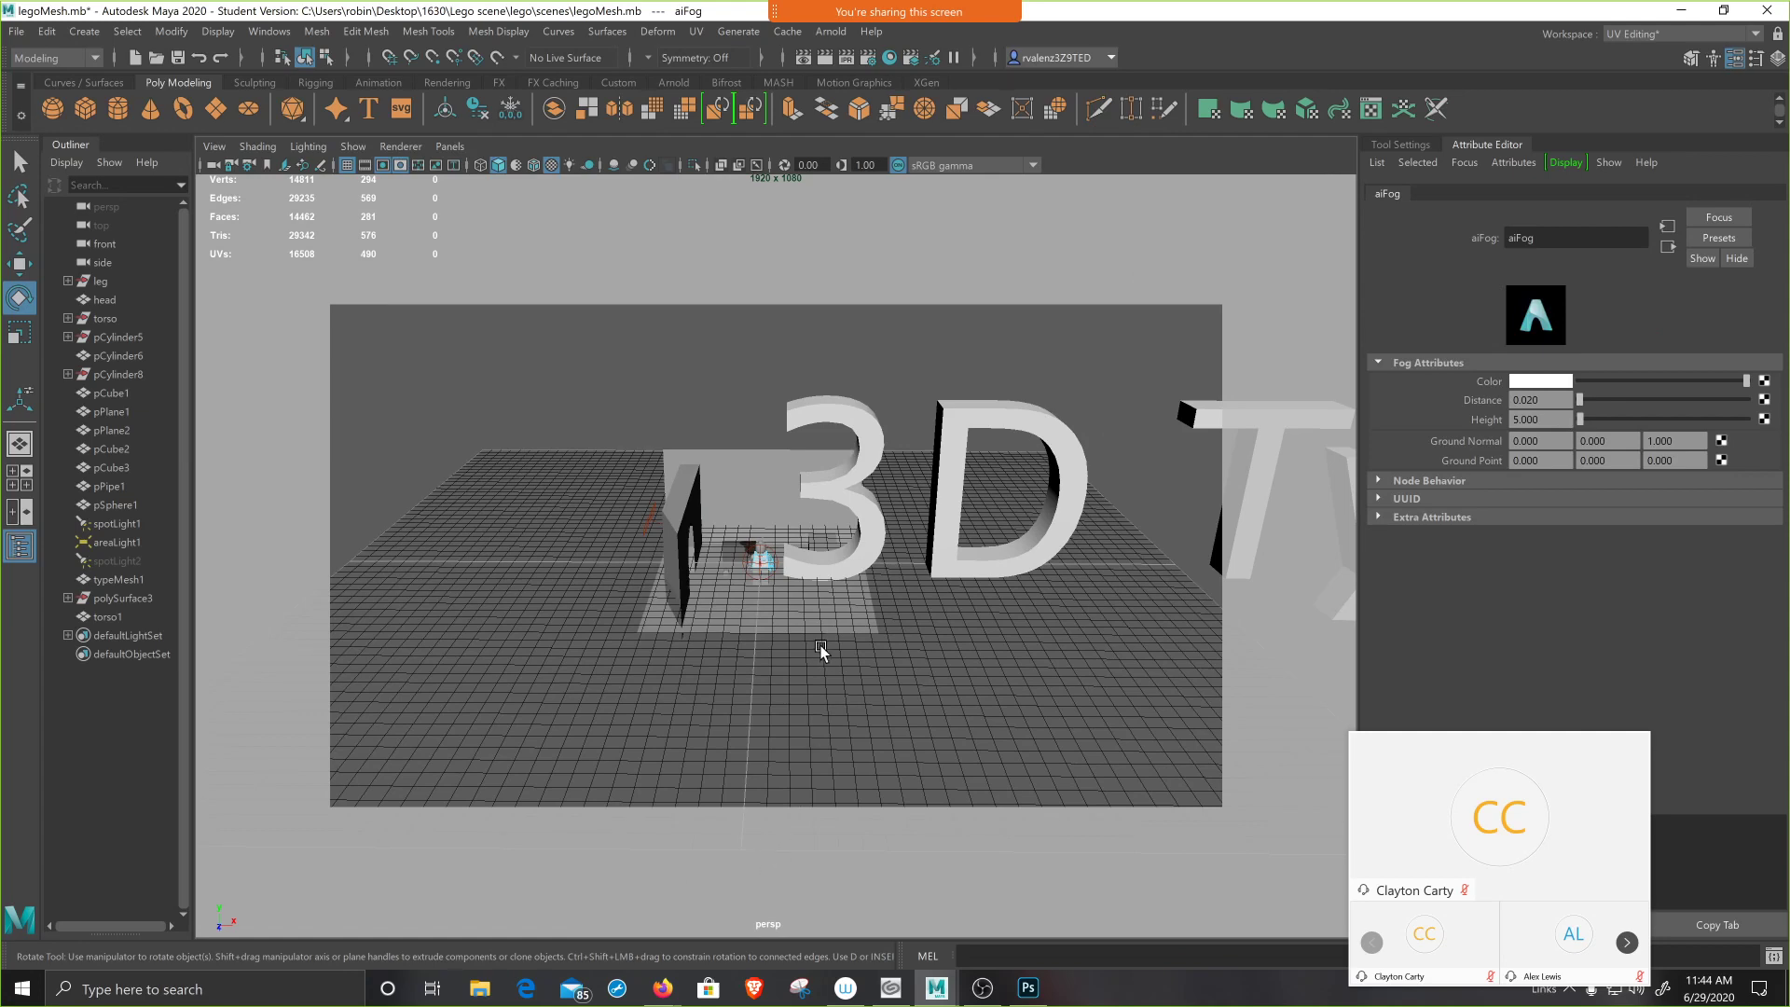
scroll(802, 625, up, 5)
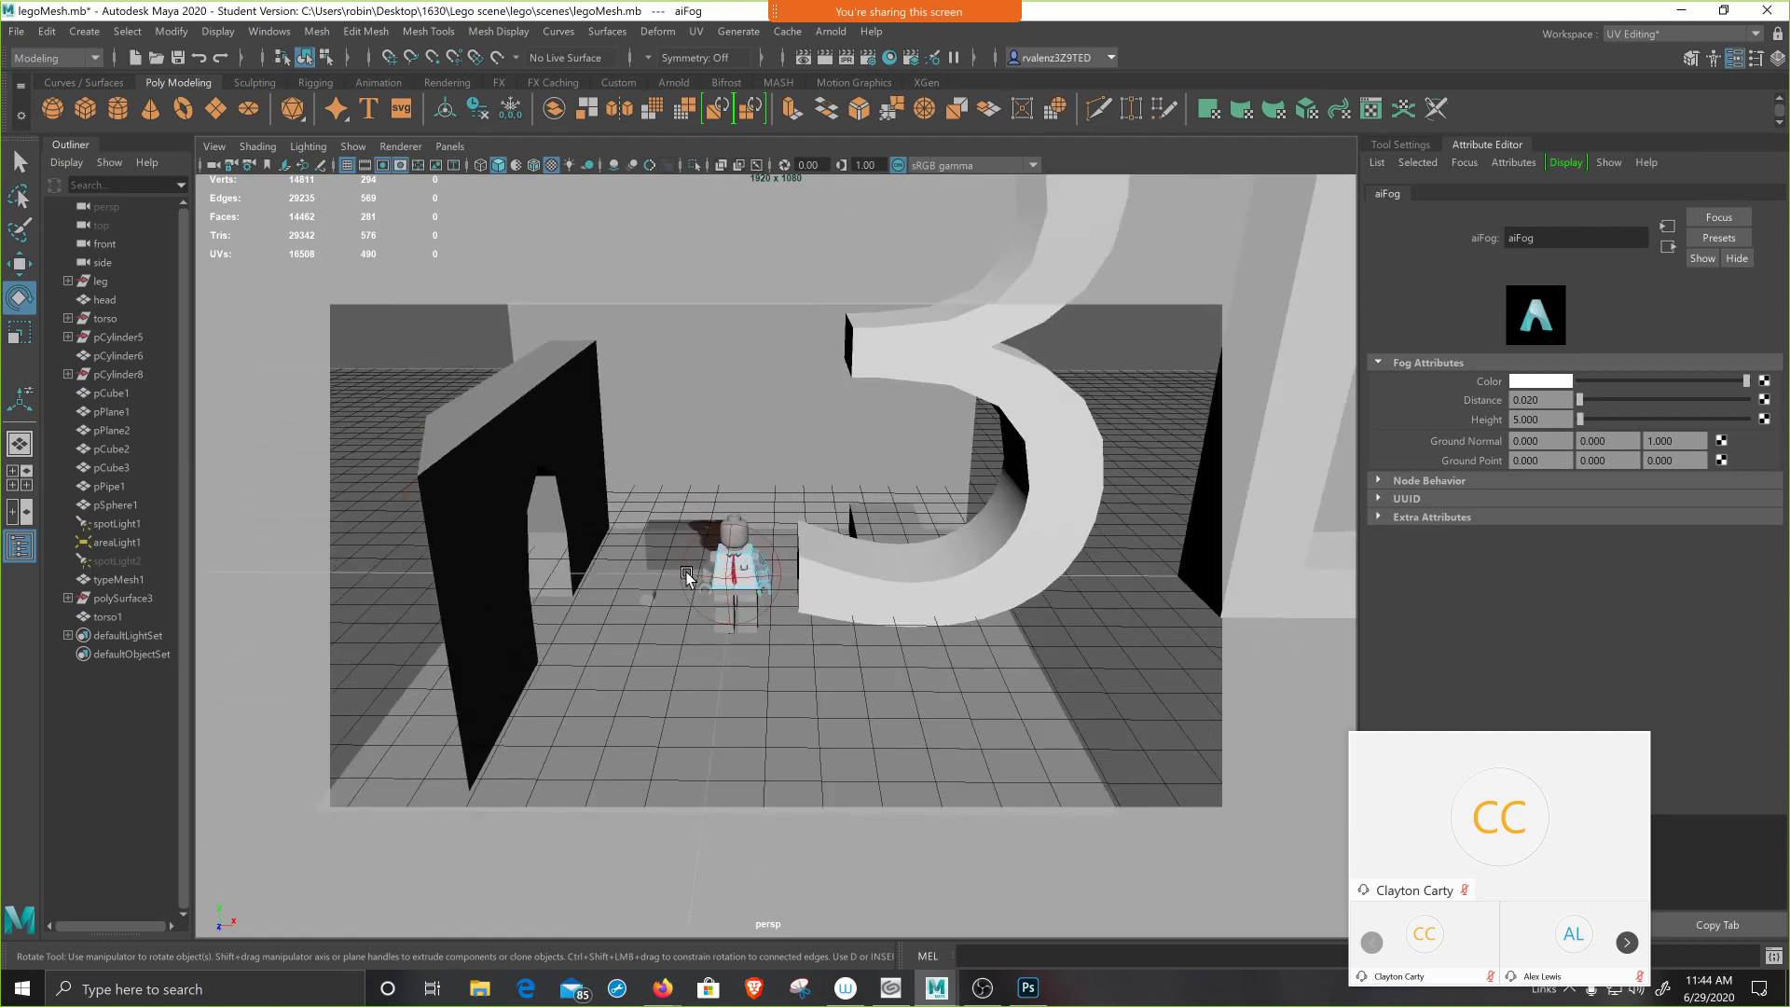
- Open the Settings category of the preferences and compare the scene's size with the viewport grid
click(268, 35)
mouse_move(323, 210)
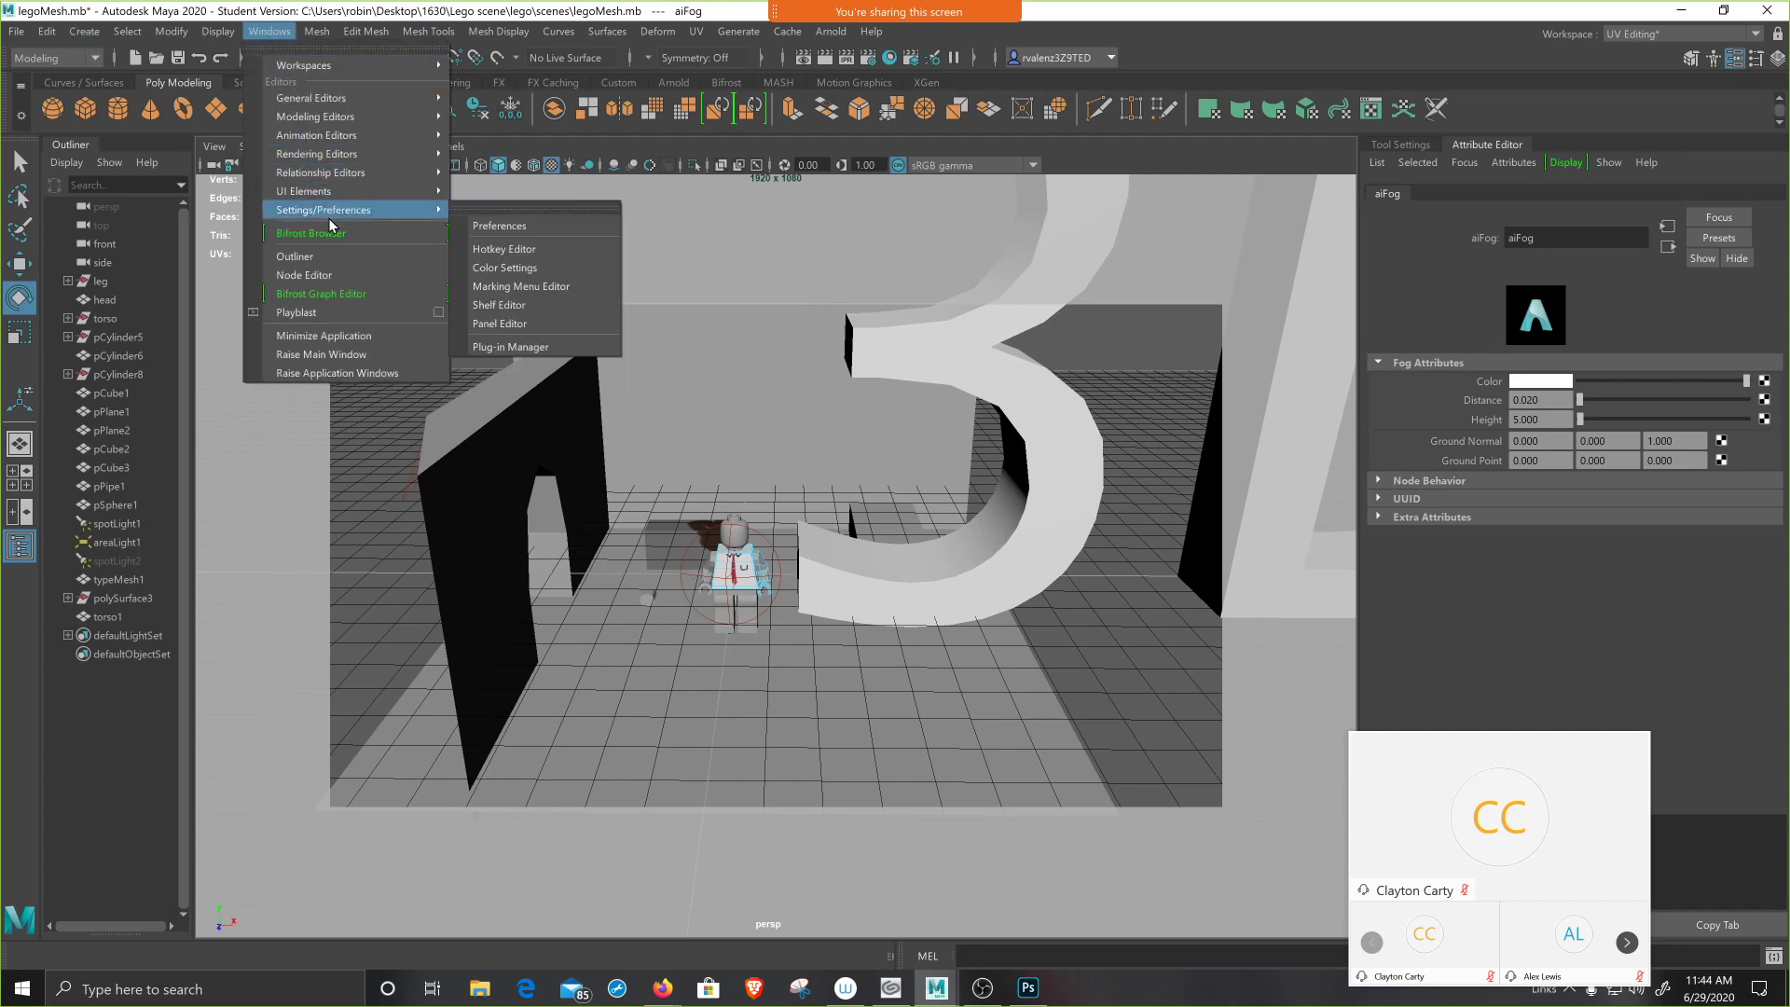
click(590, 222)
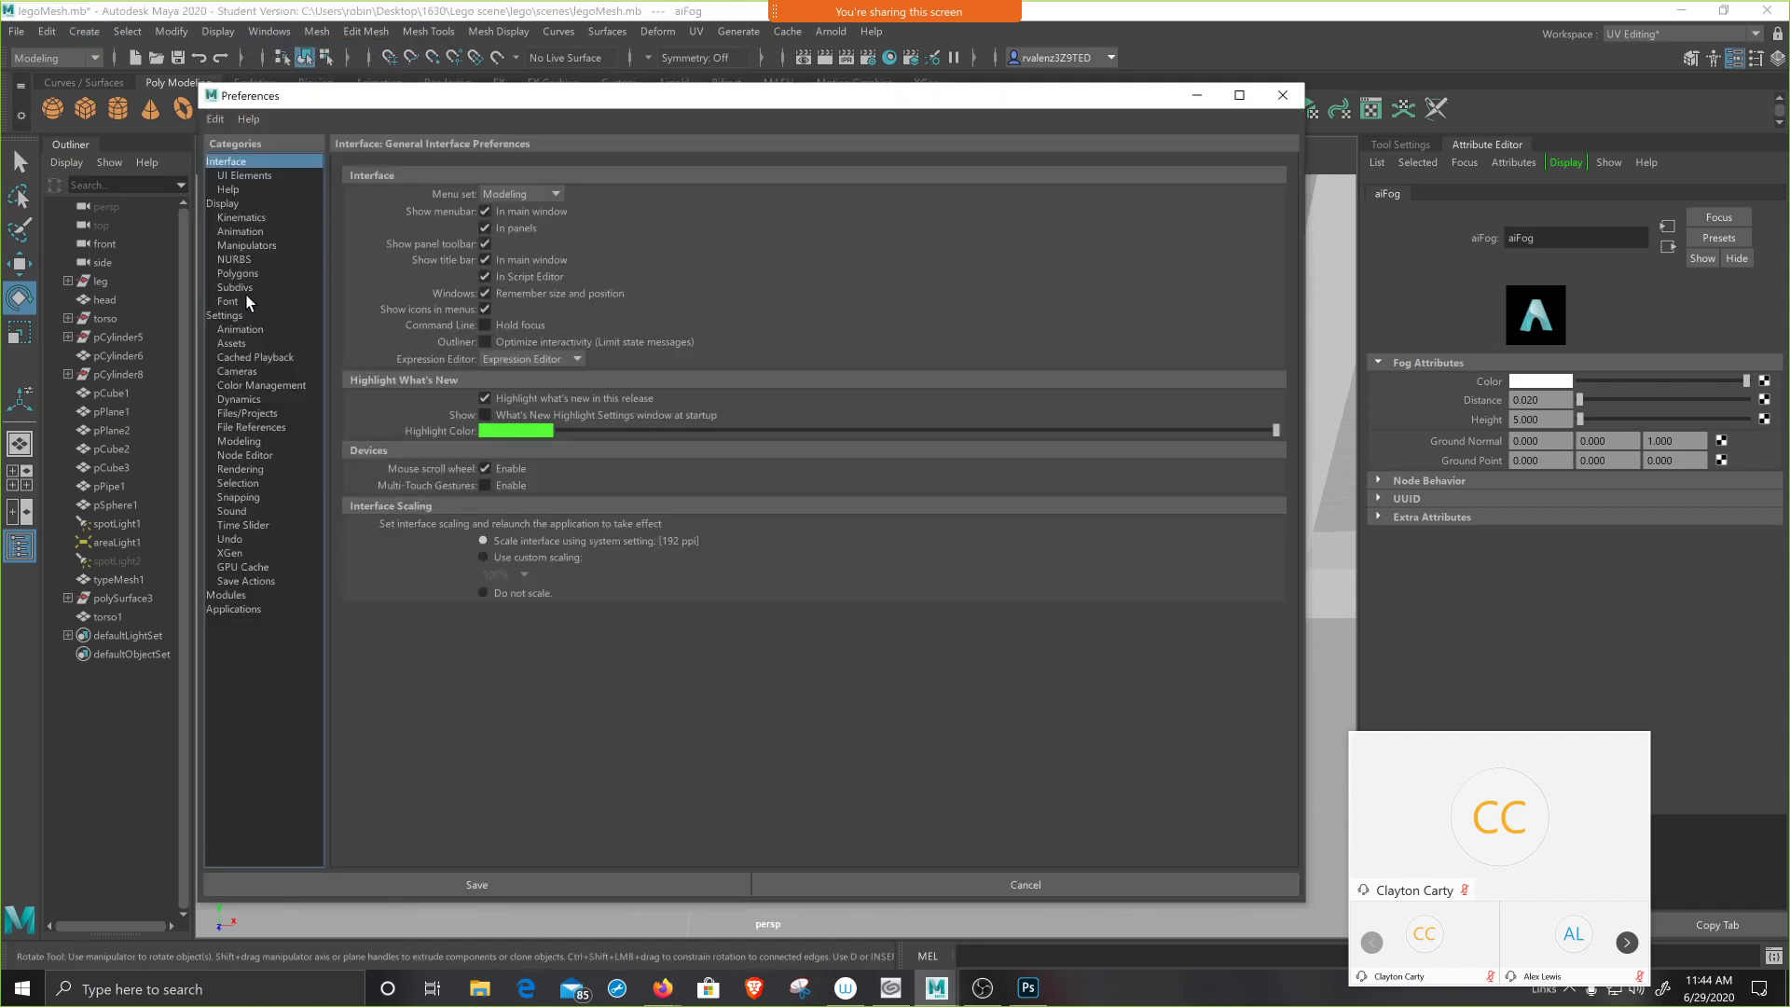
click(224, 317)
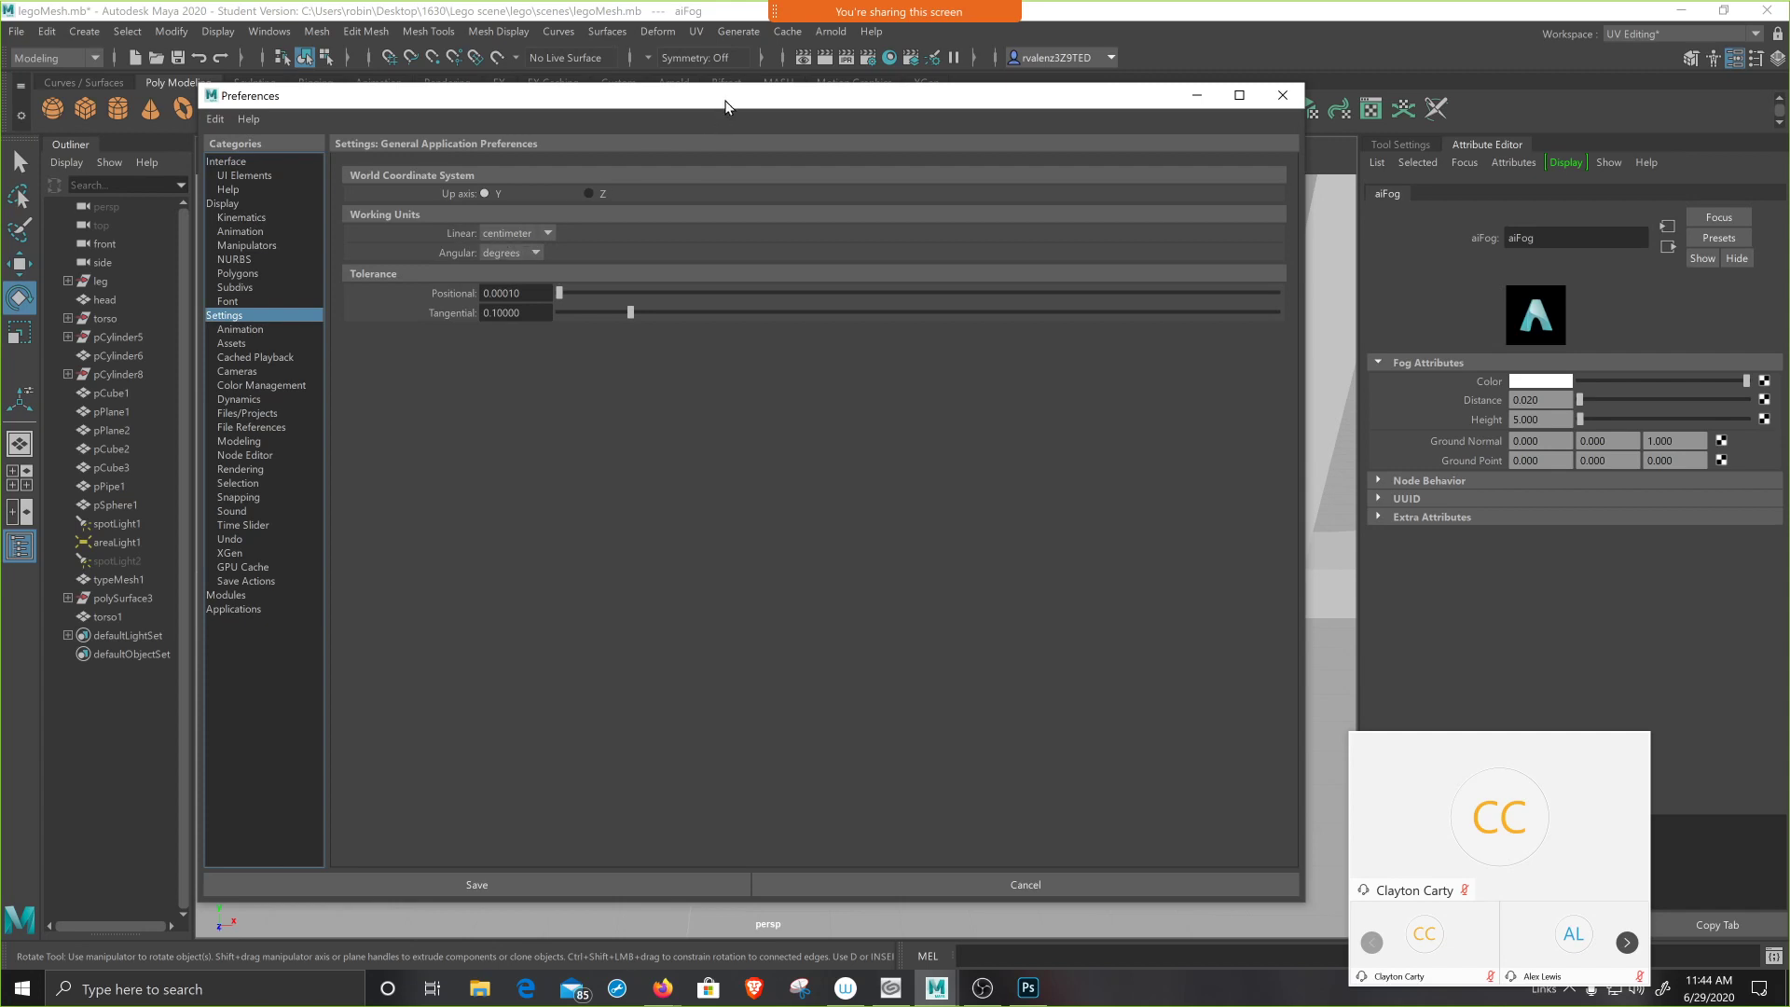
drag(725, 106, 433, 822)
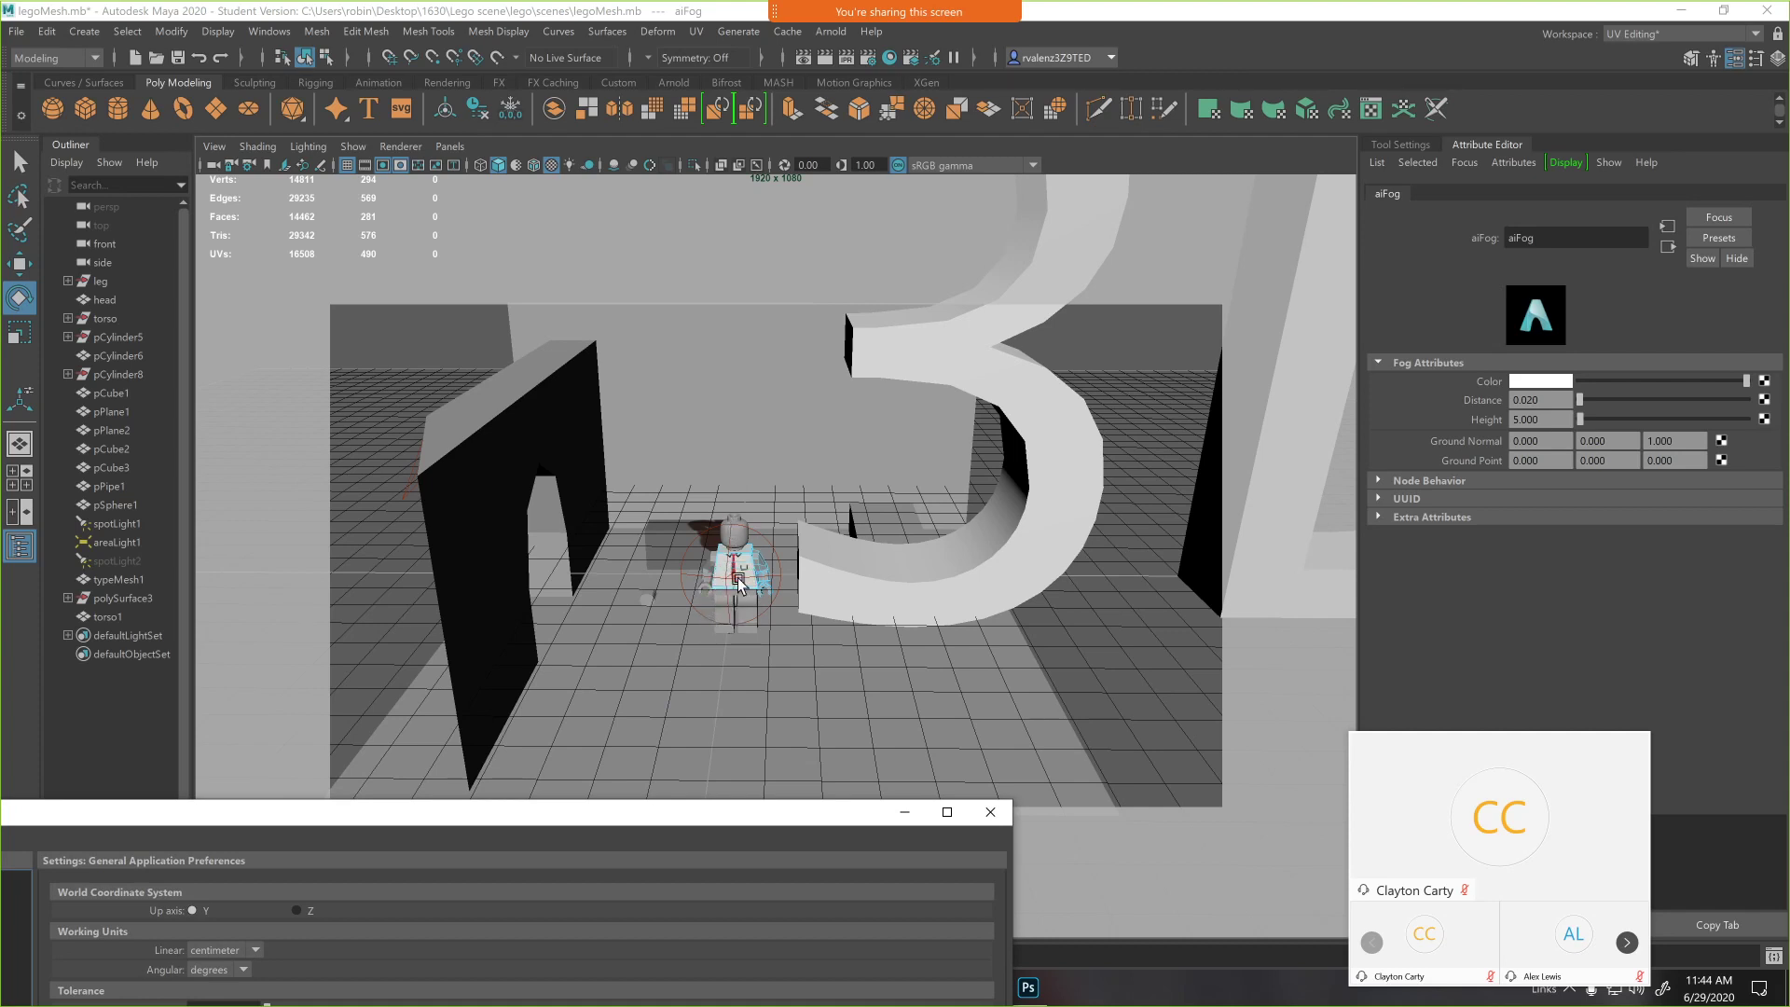
drag(568, 818, 594, 827)
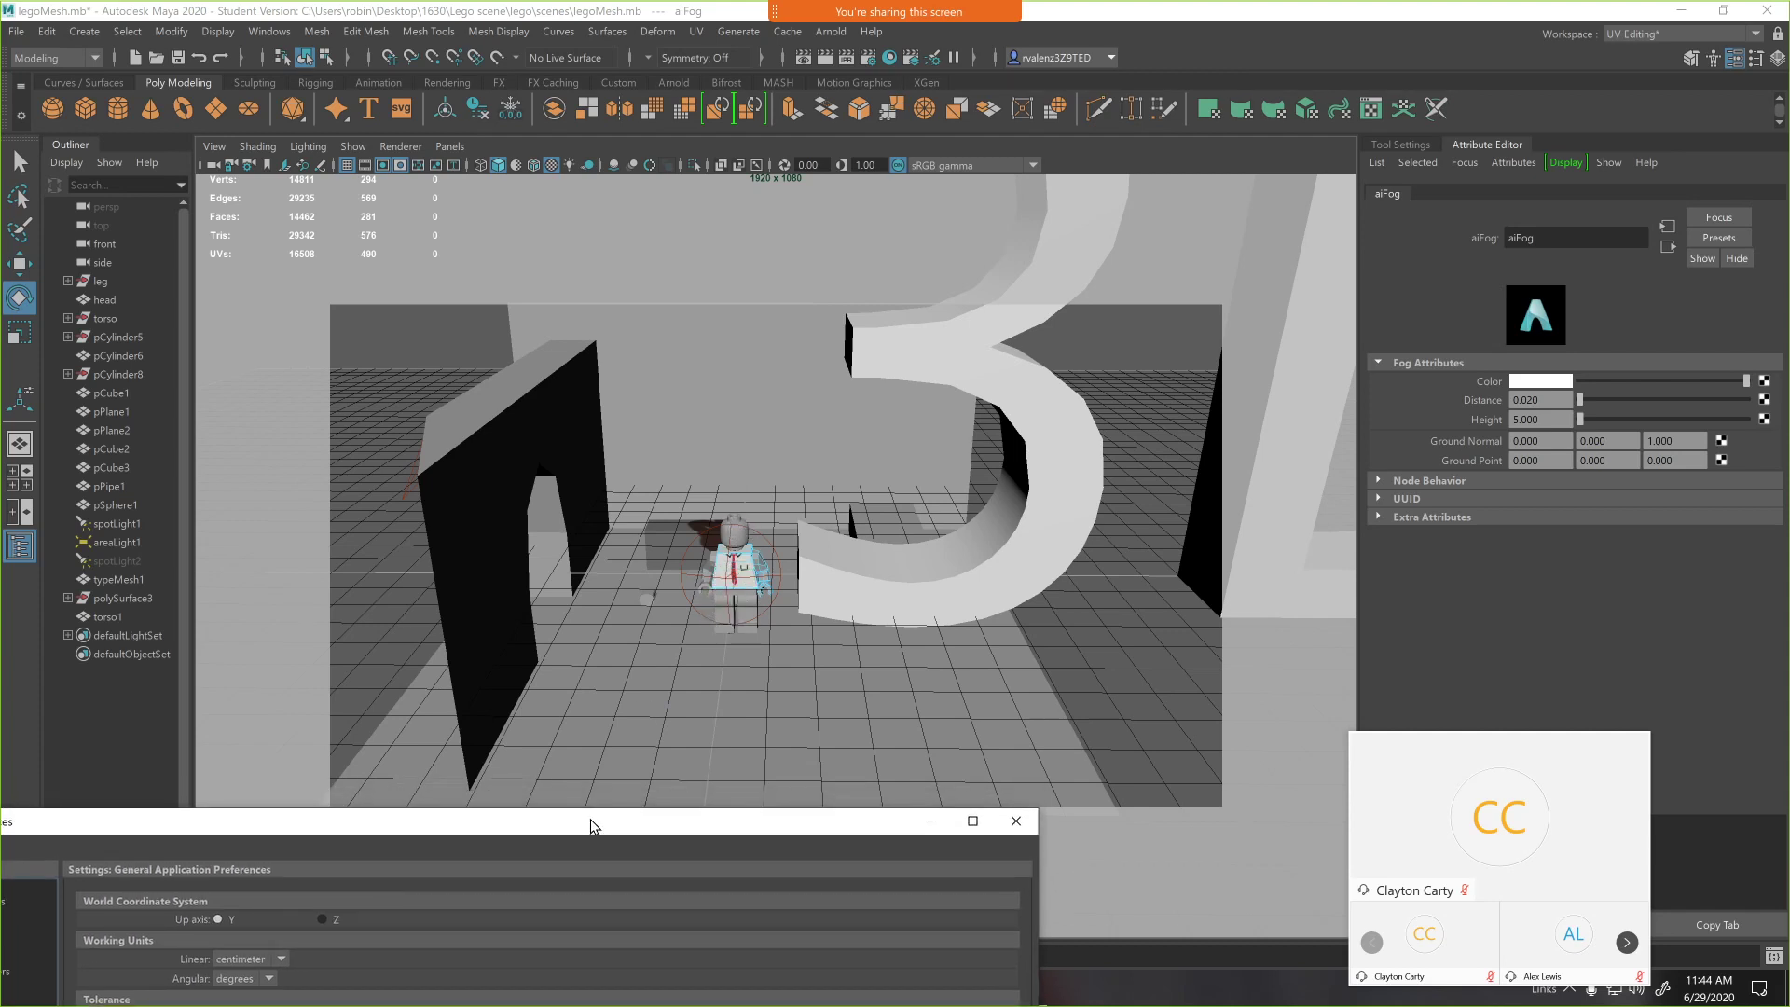
scroll(611, 755, down, 5)
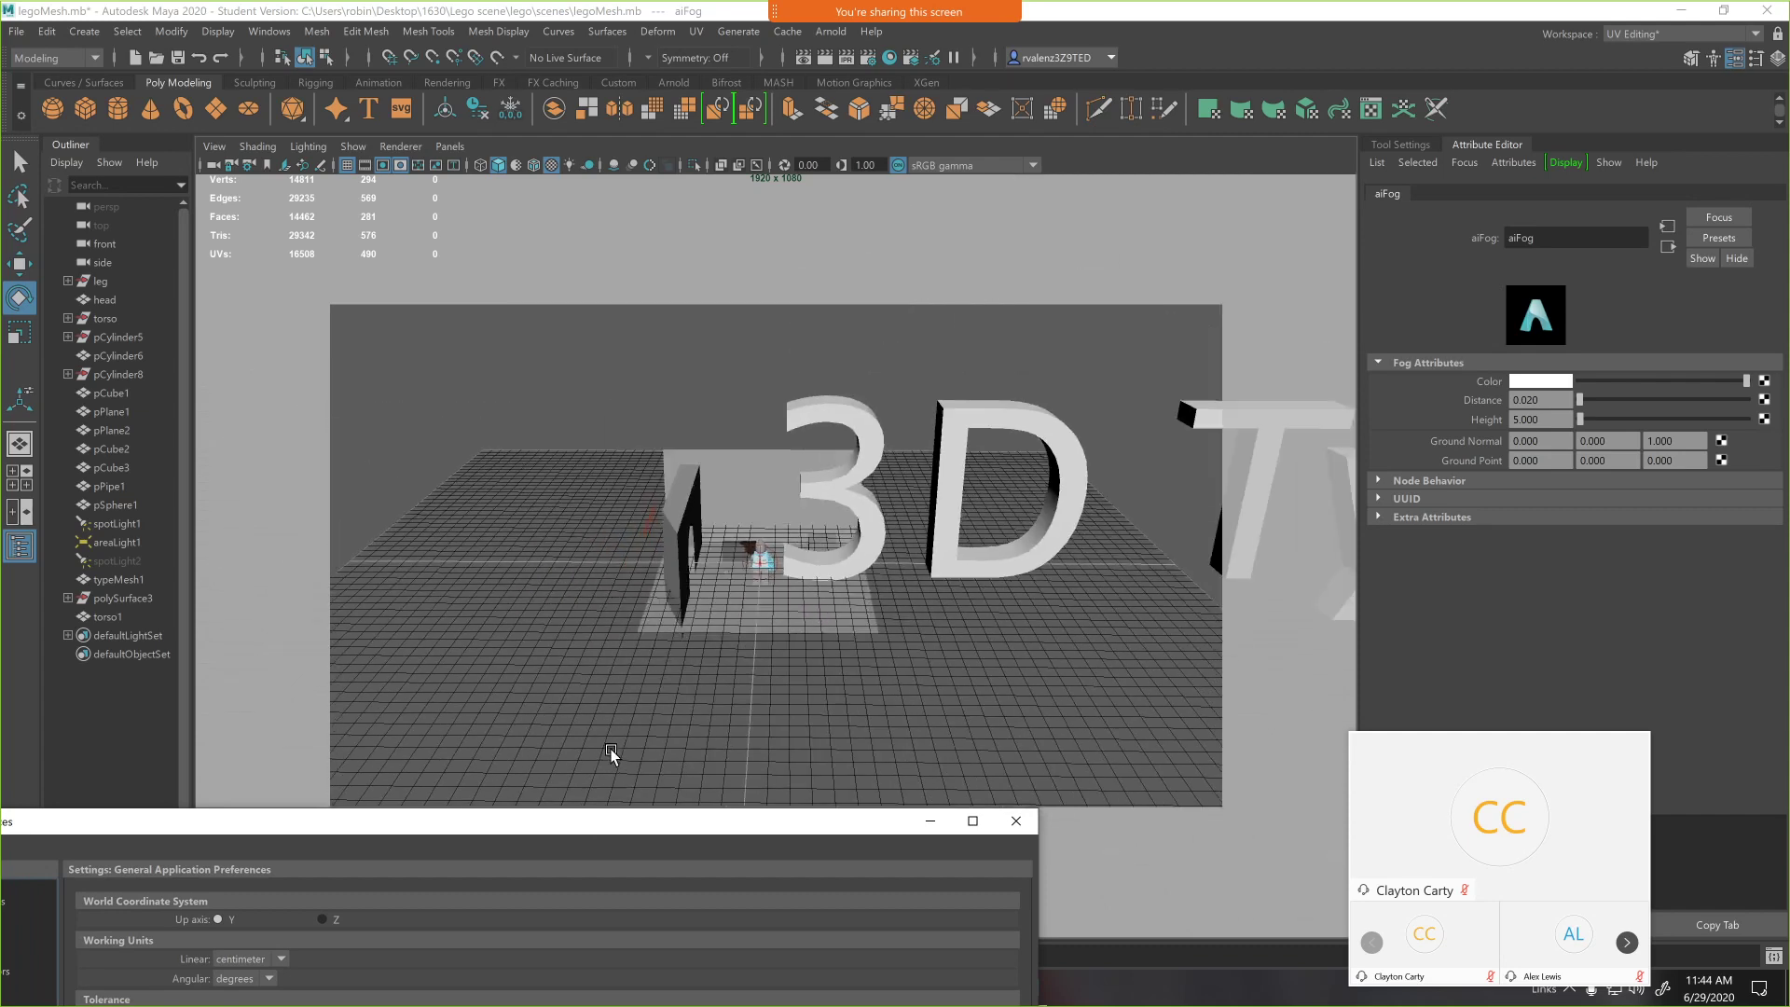
scroll(611, 753, down, 4)
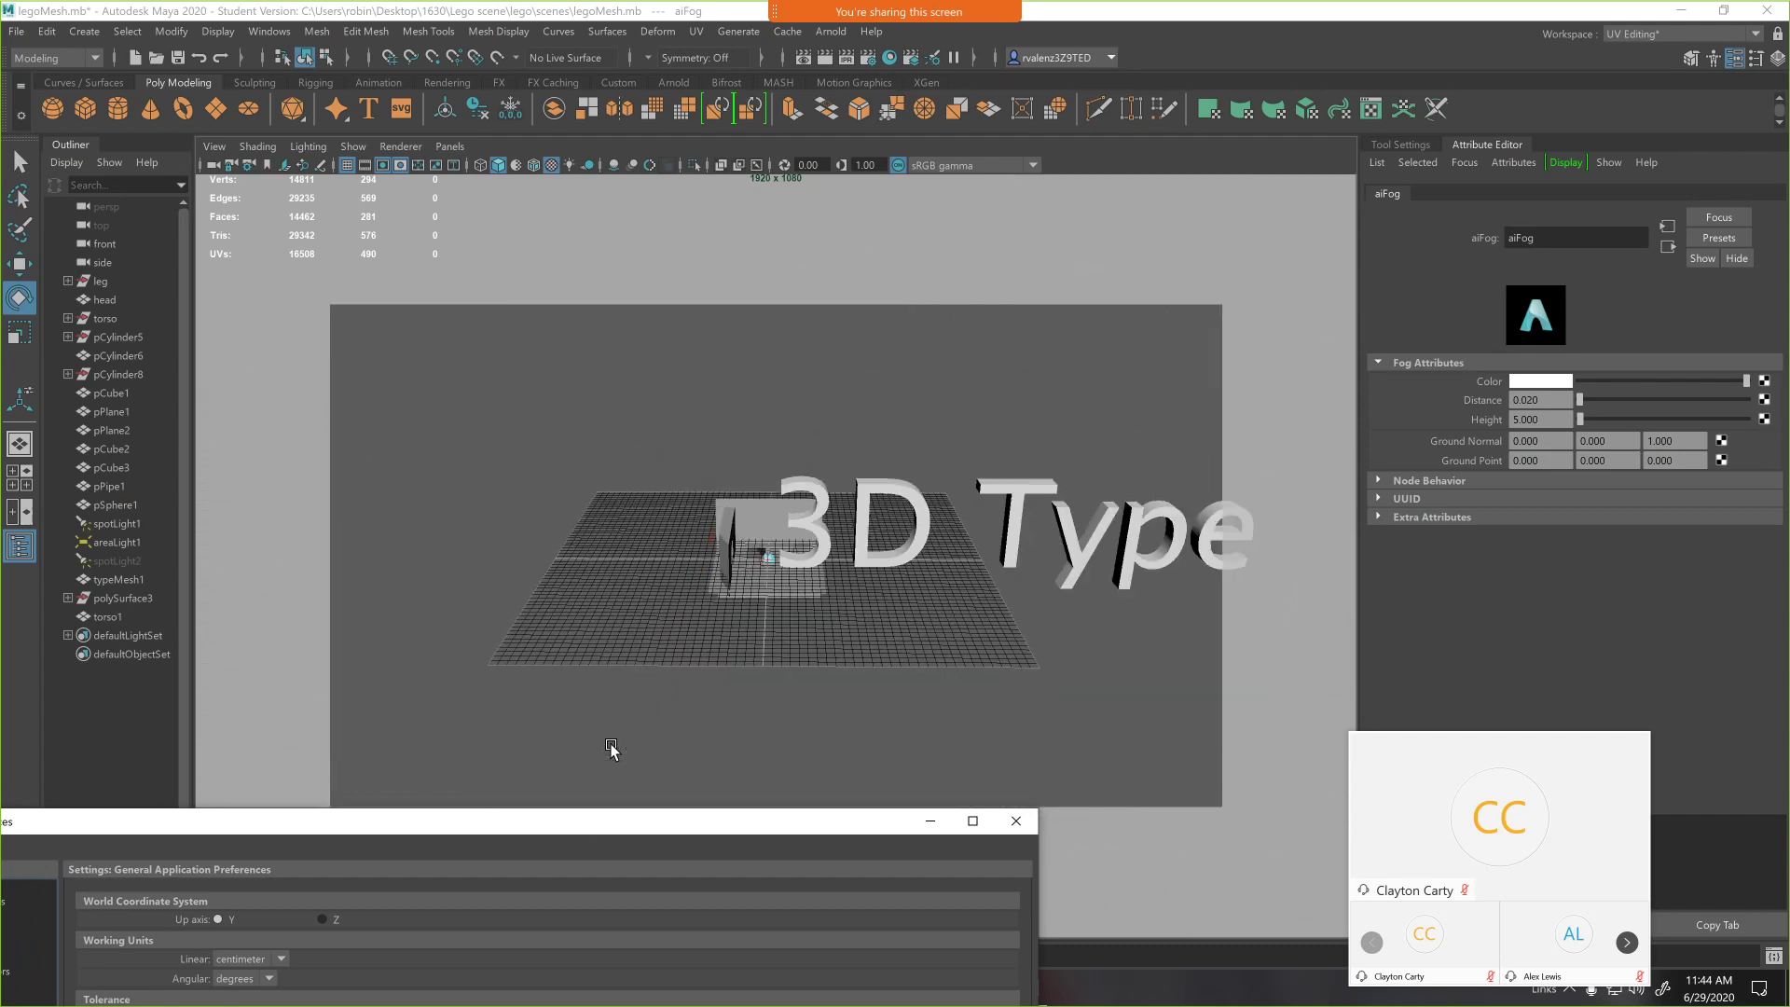
- Switch torso1 from face selection back to object mode
drag(642, 430, 1220, 643)
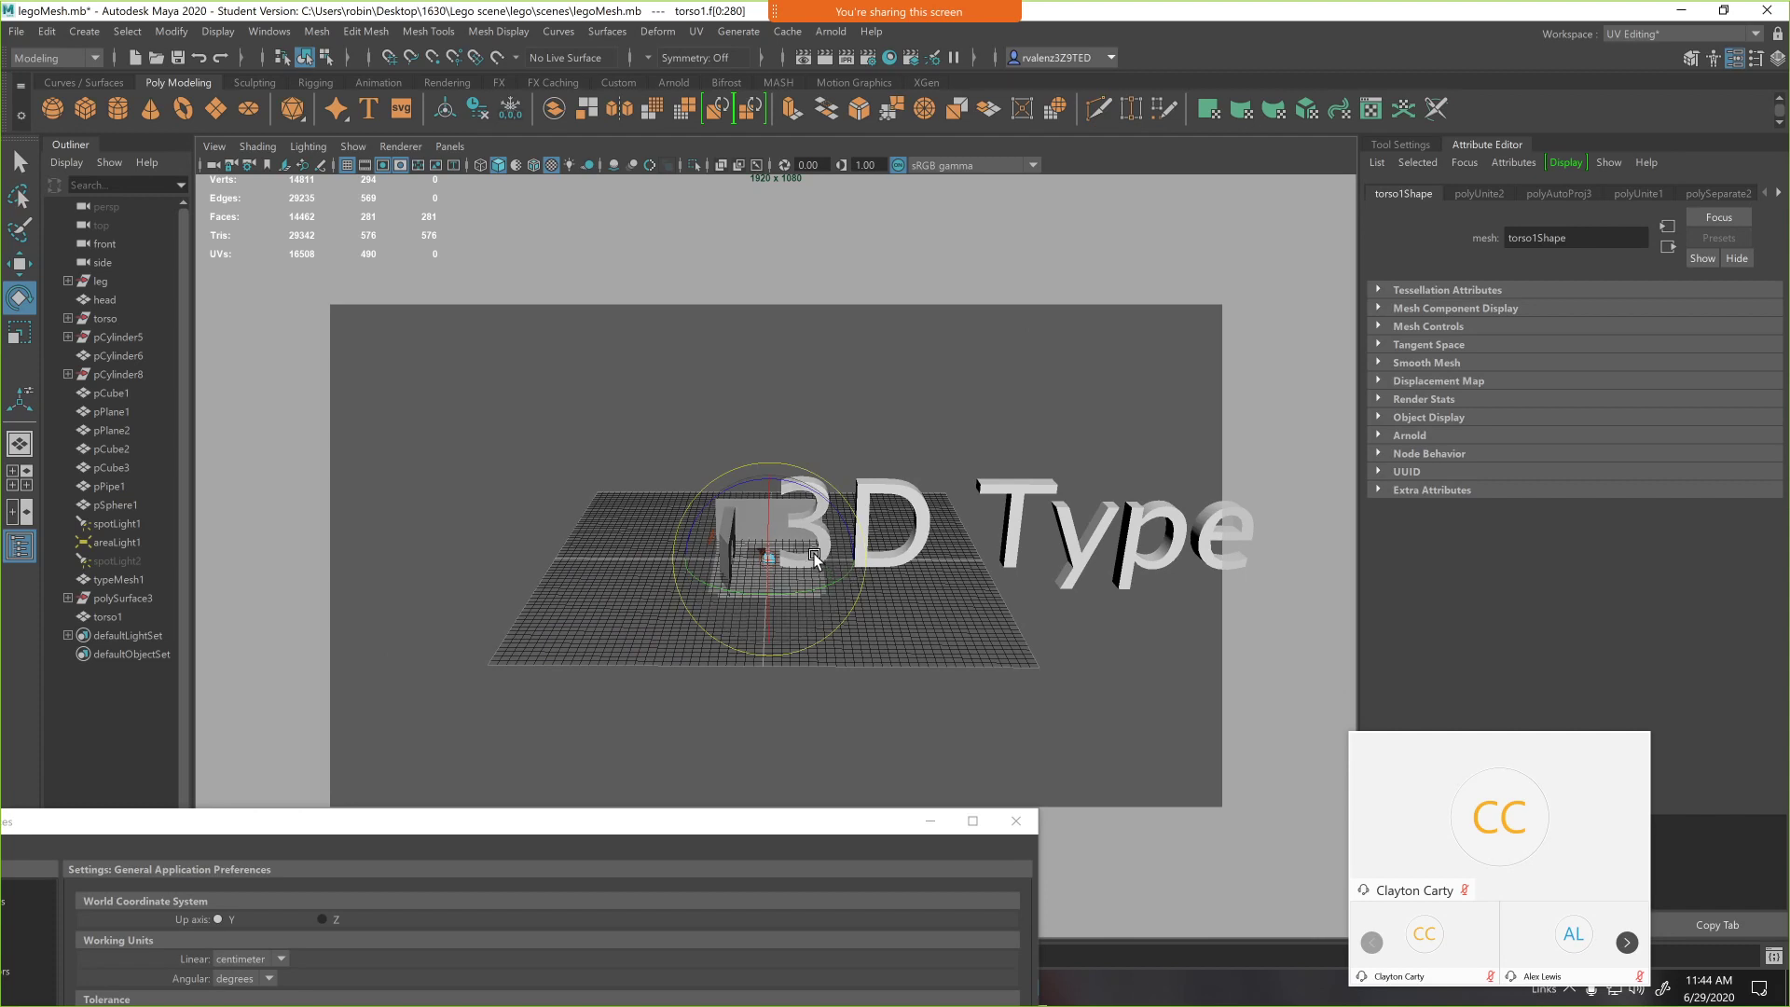
right_click(764, 560)
right_click(806, 511)
right_drag(806, 511, 695, 443)
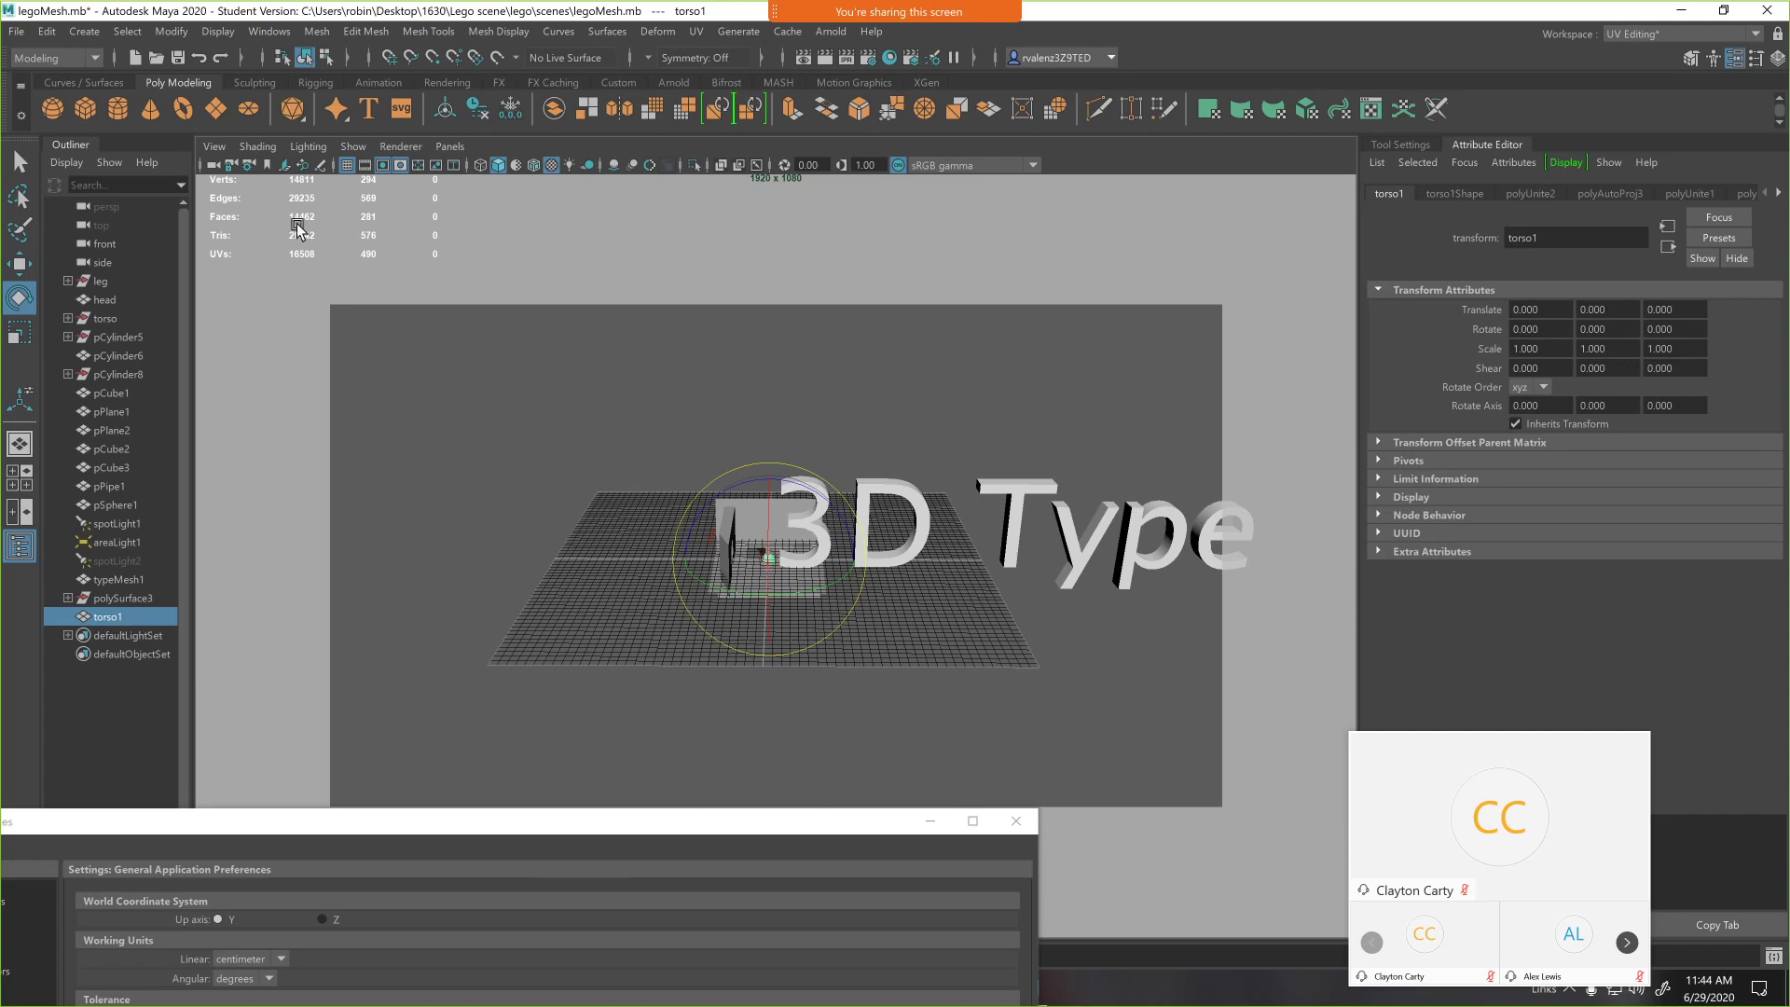
- Set the linear working unit to foot in the preferences and save them
drag(620, 837, 881, 239)
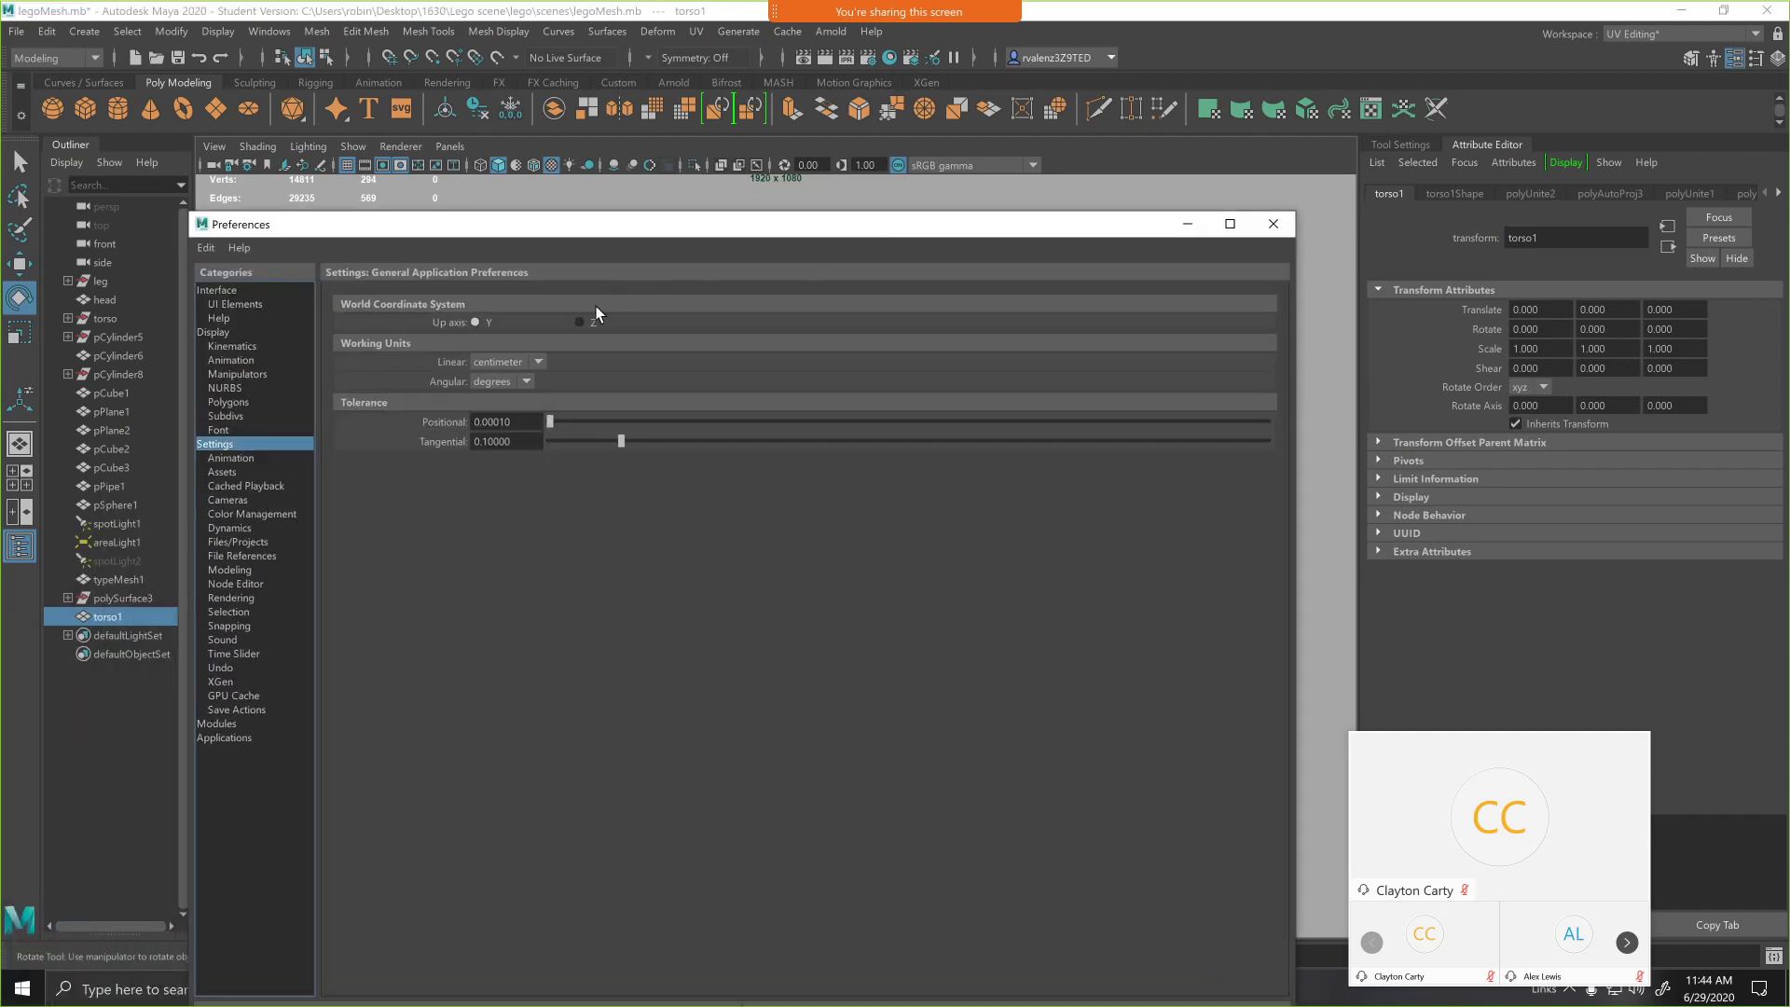
click(533, 362)
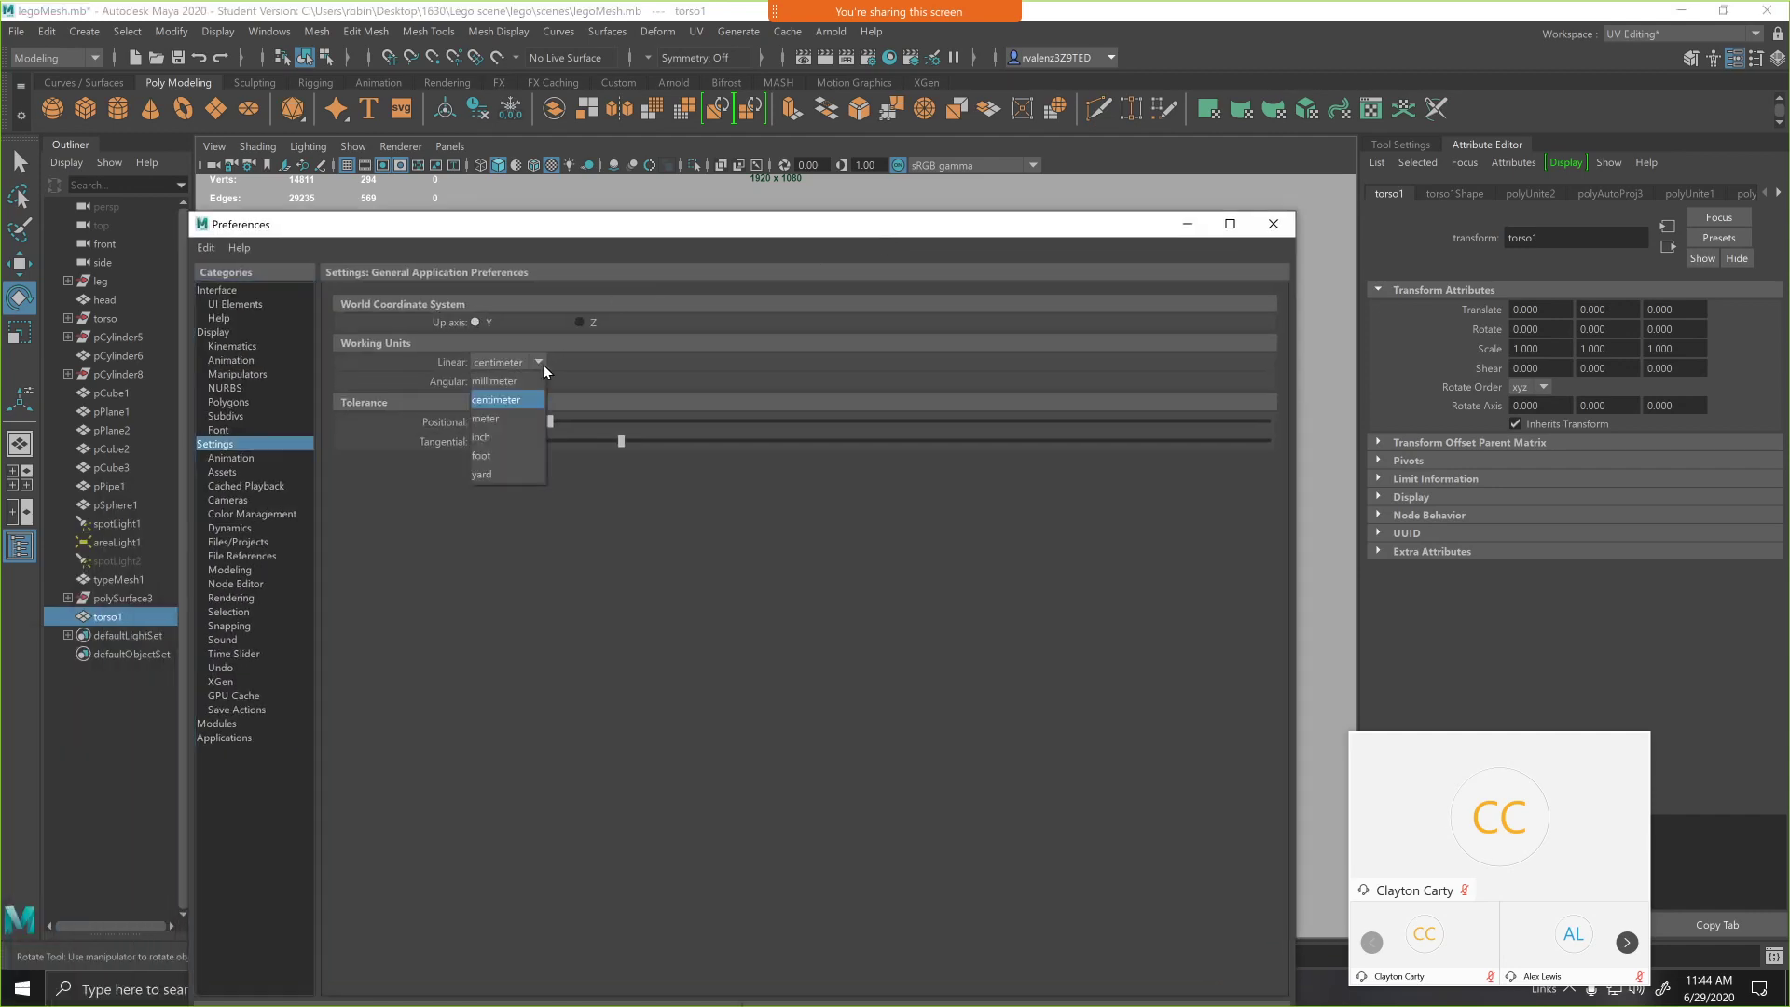
click(505, 455)
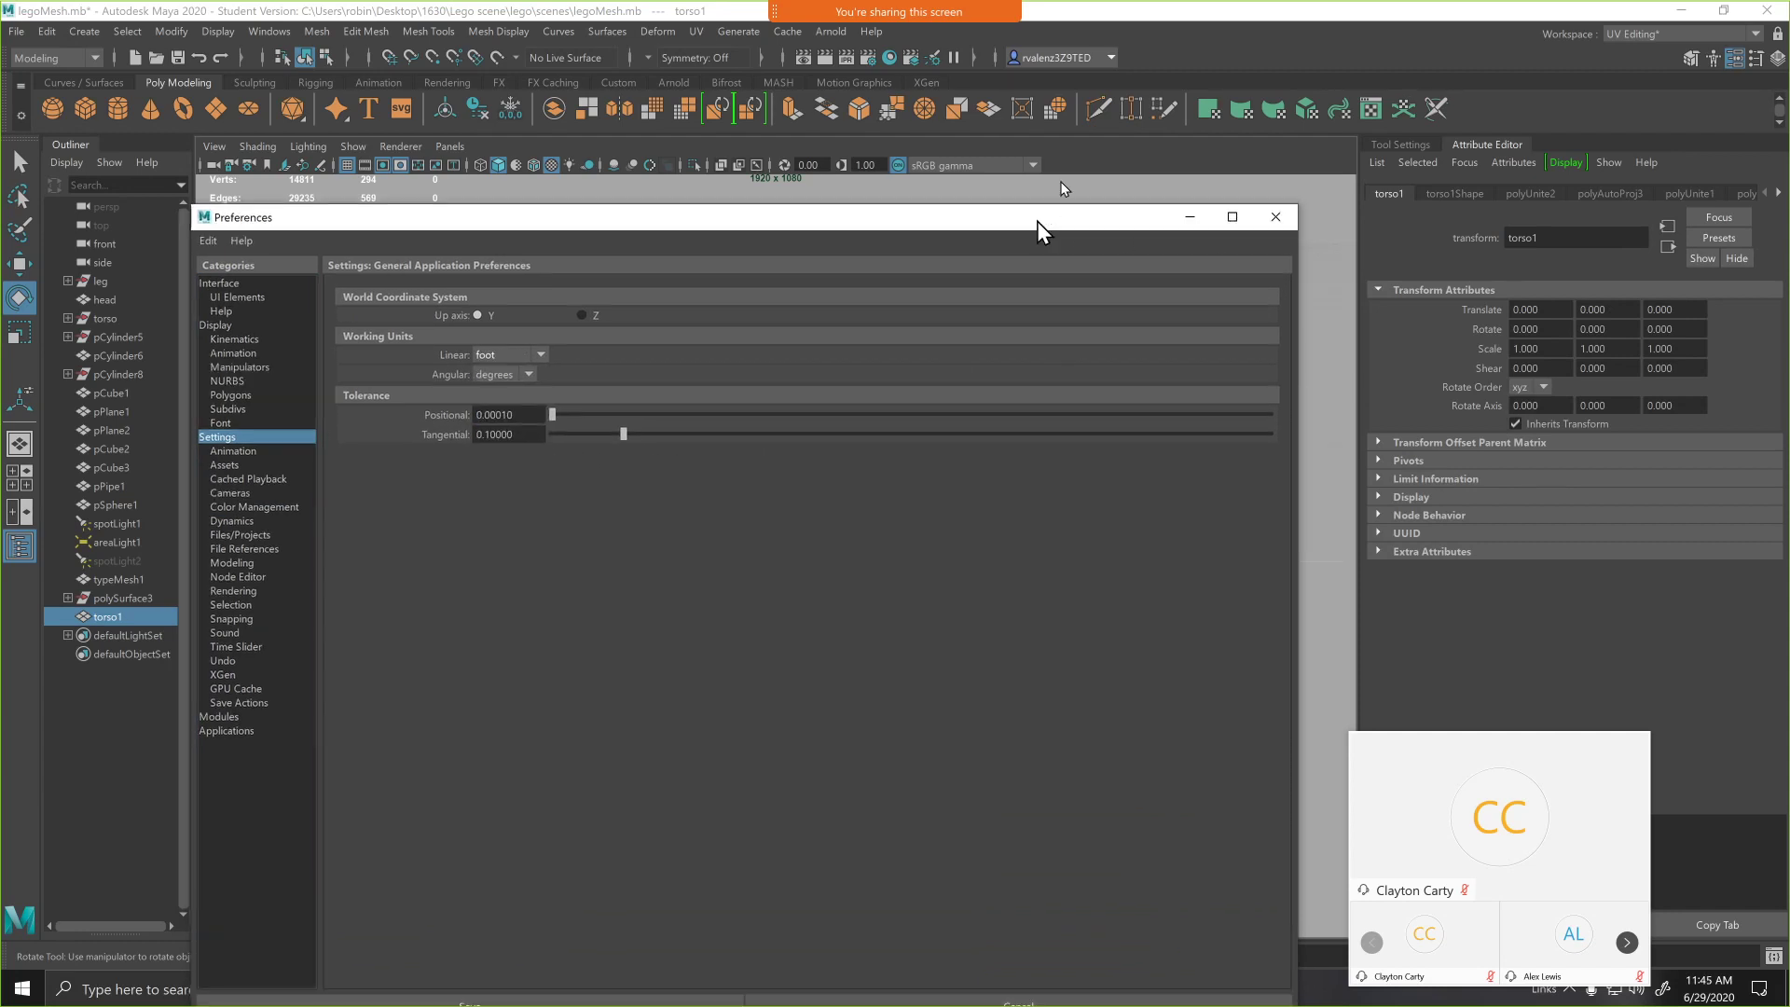
drag(1037, 221, 1100, 87)
click(560, 878)
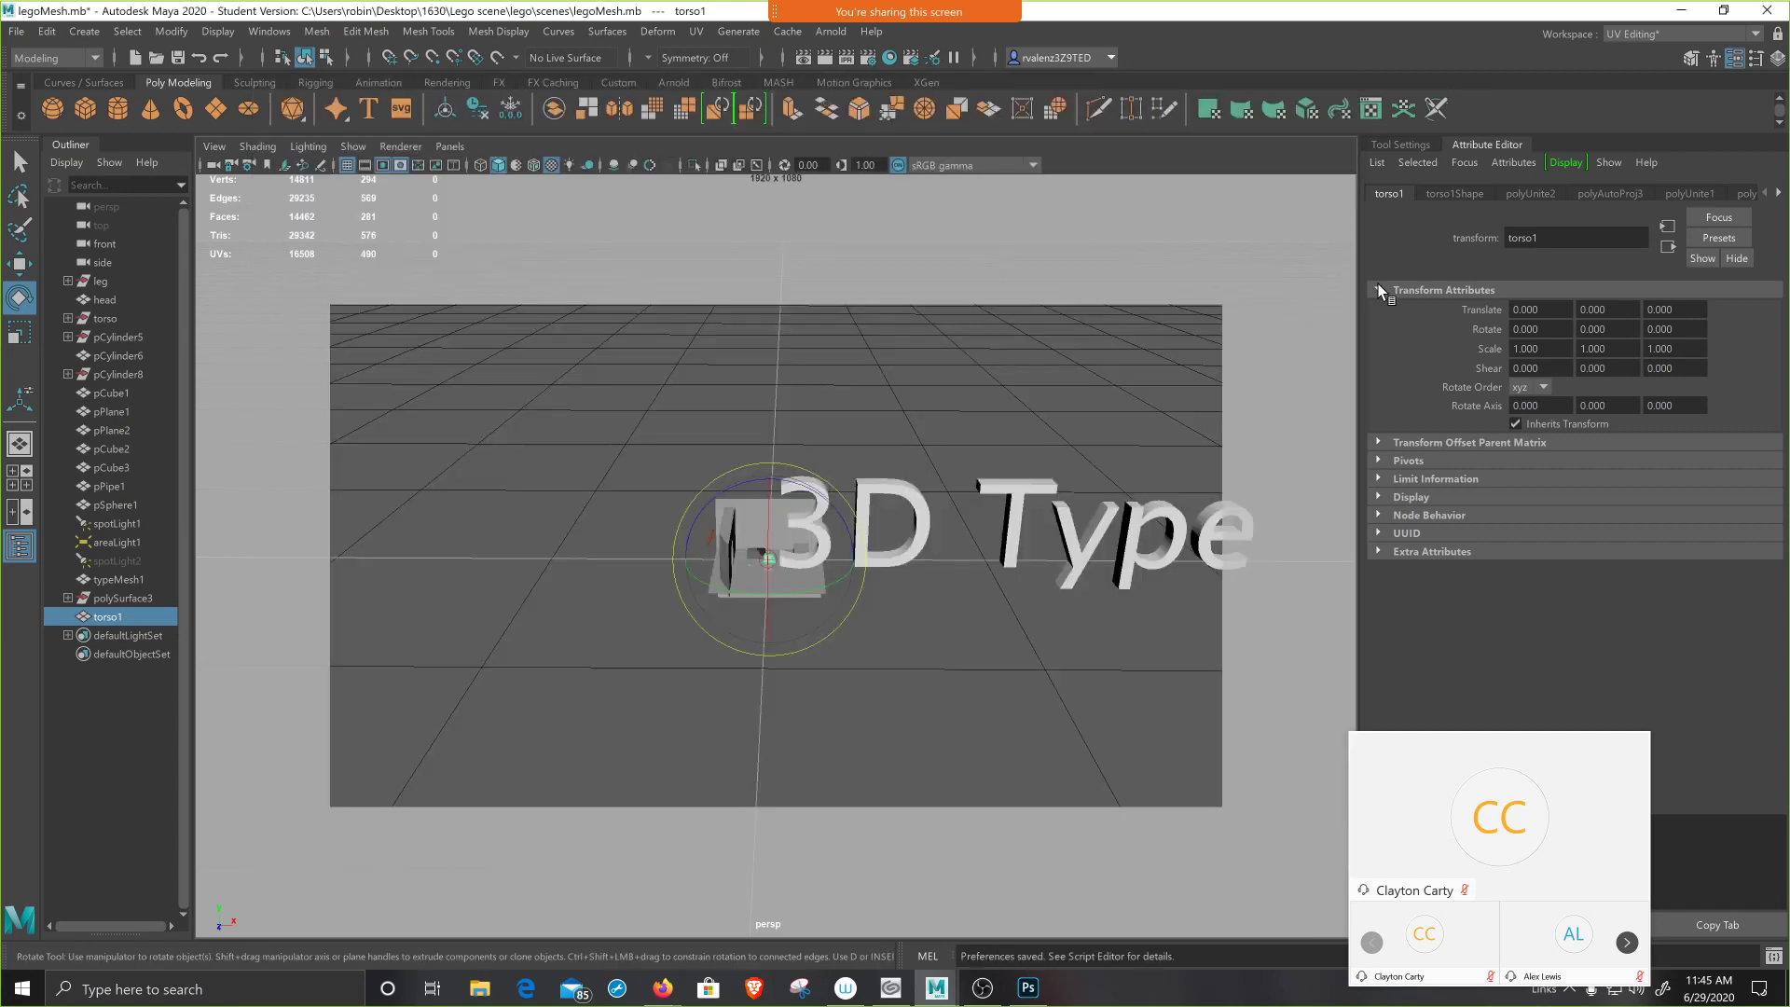
- Combine all the scene's objects into one mesh and scale it uniformly to 6.817
drag(548, 400, 1199, 630)
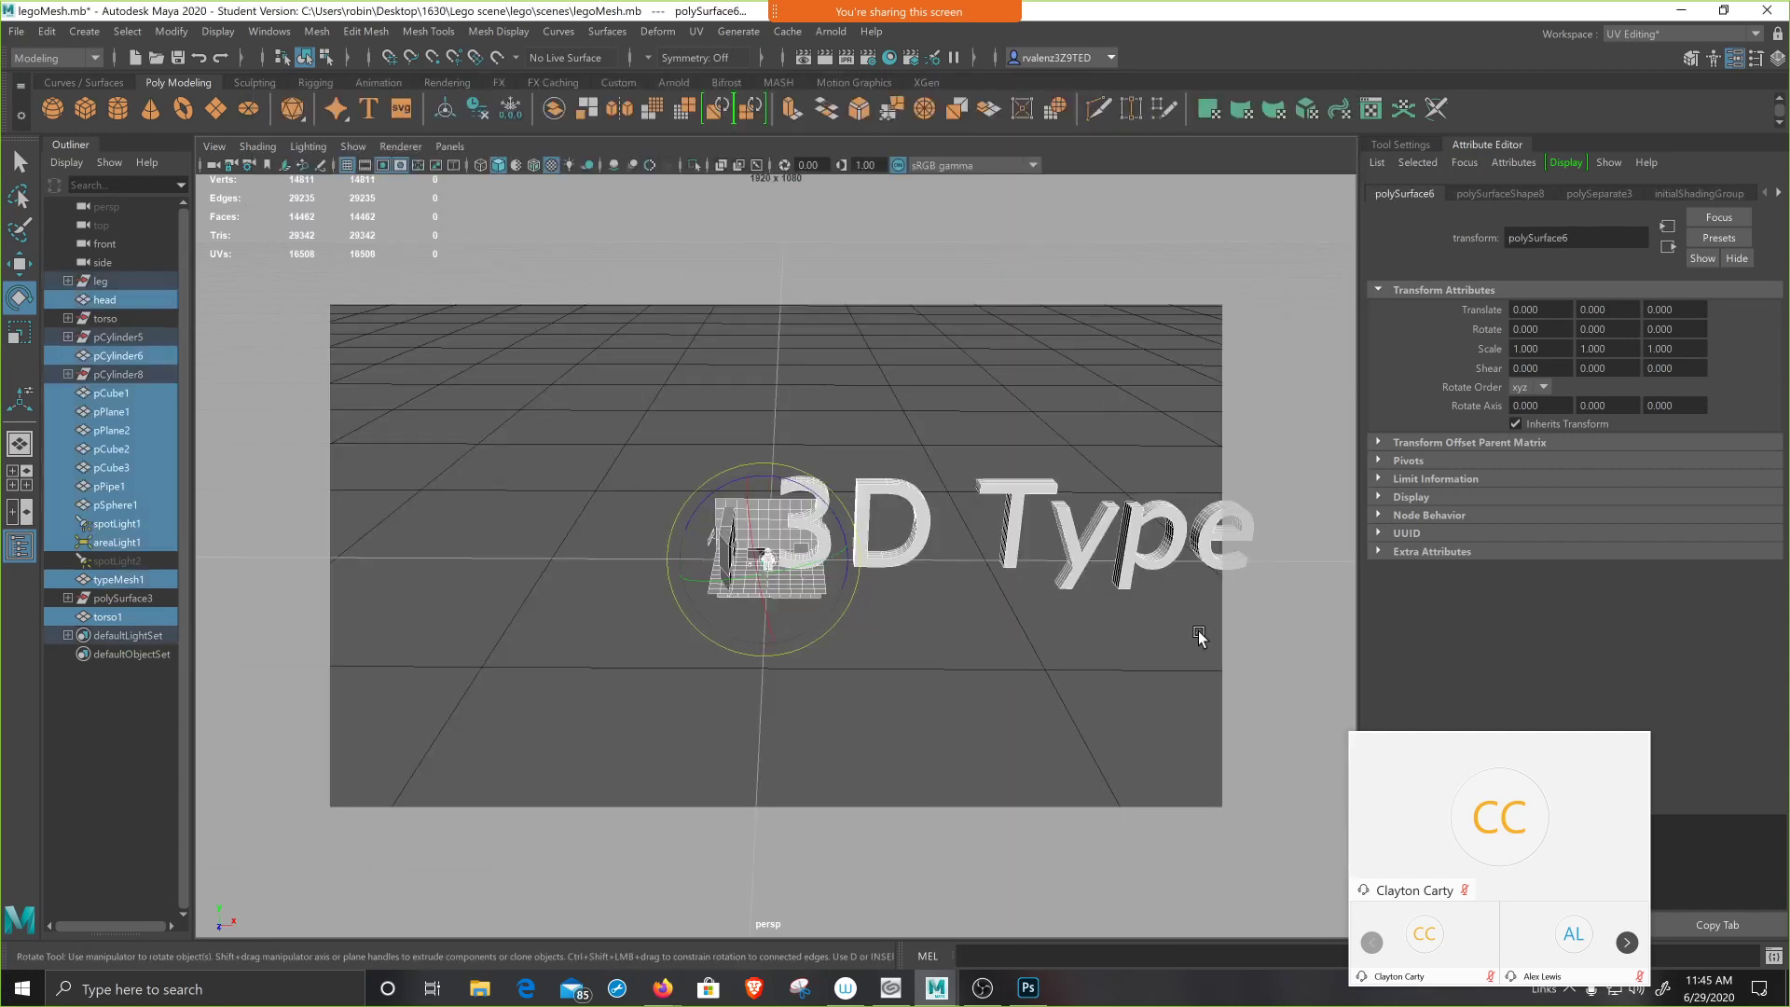
click(555, 109)
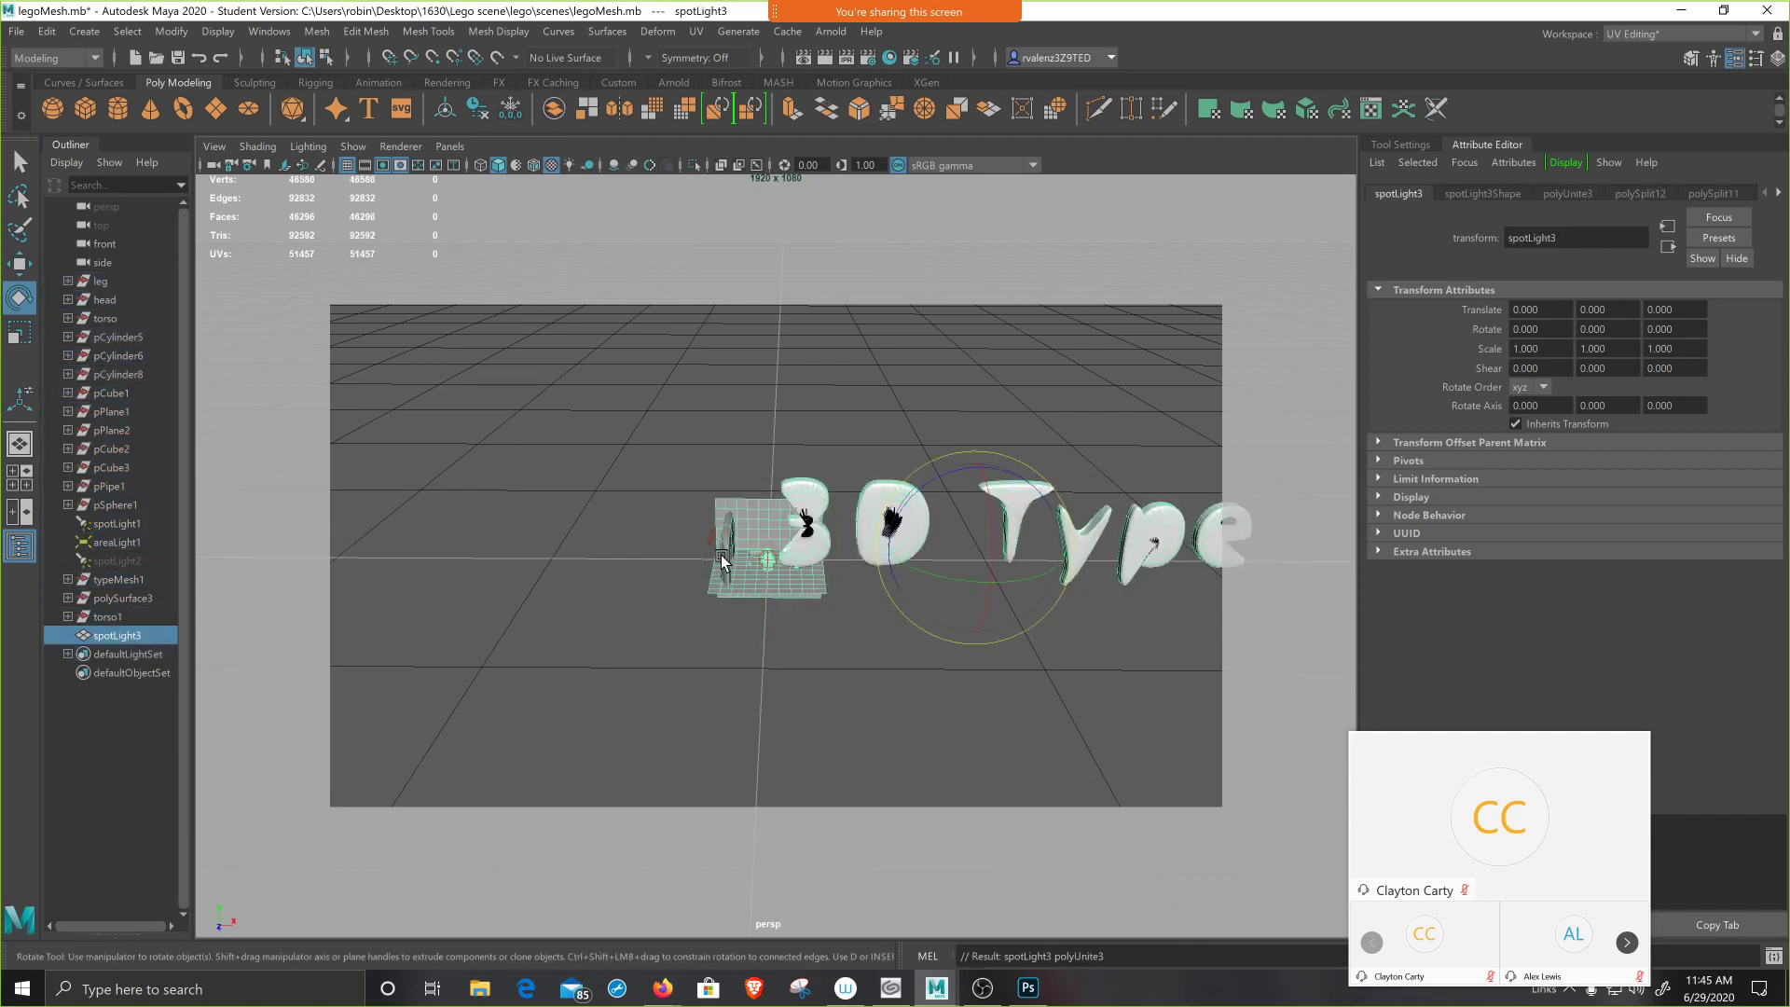
scroll(821, 564, down, 5)
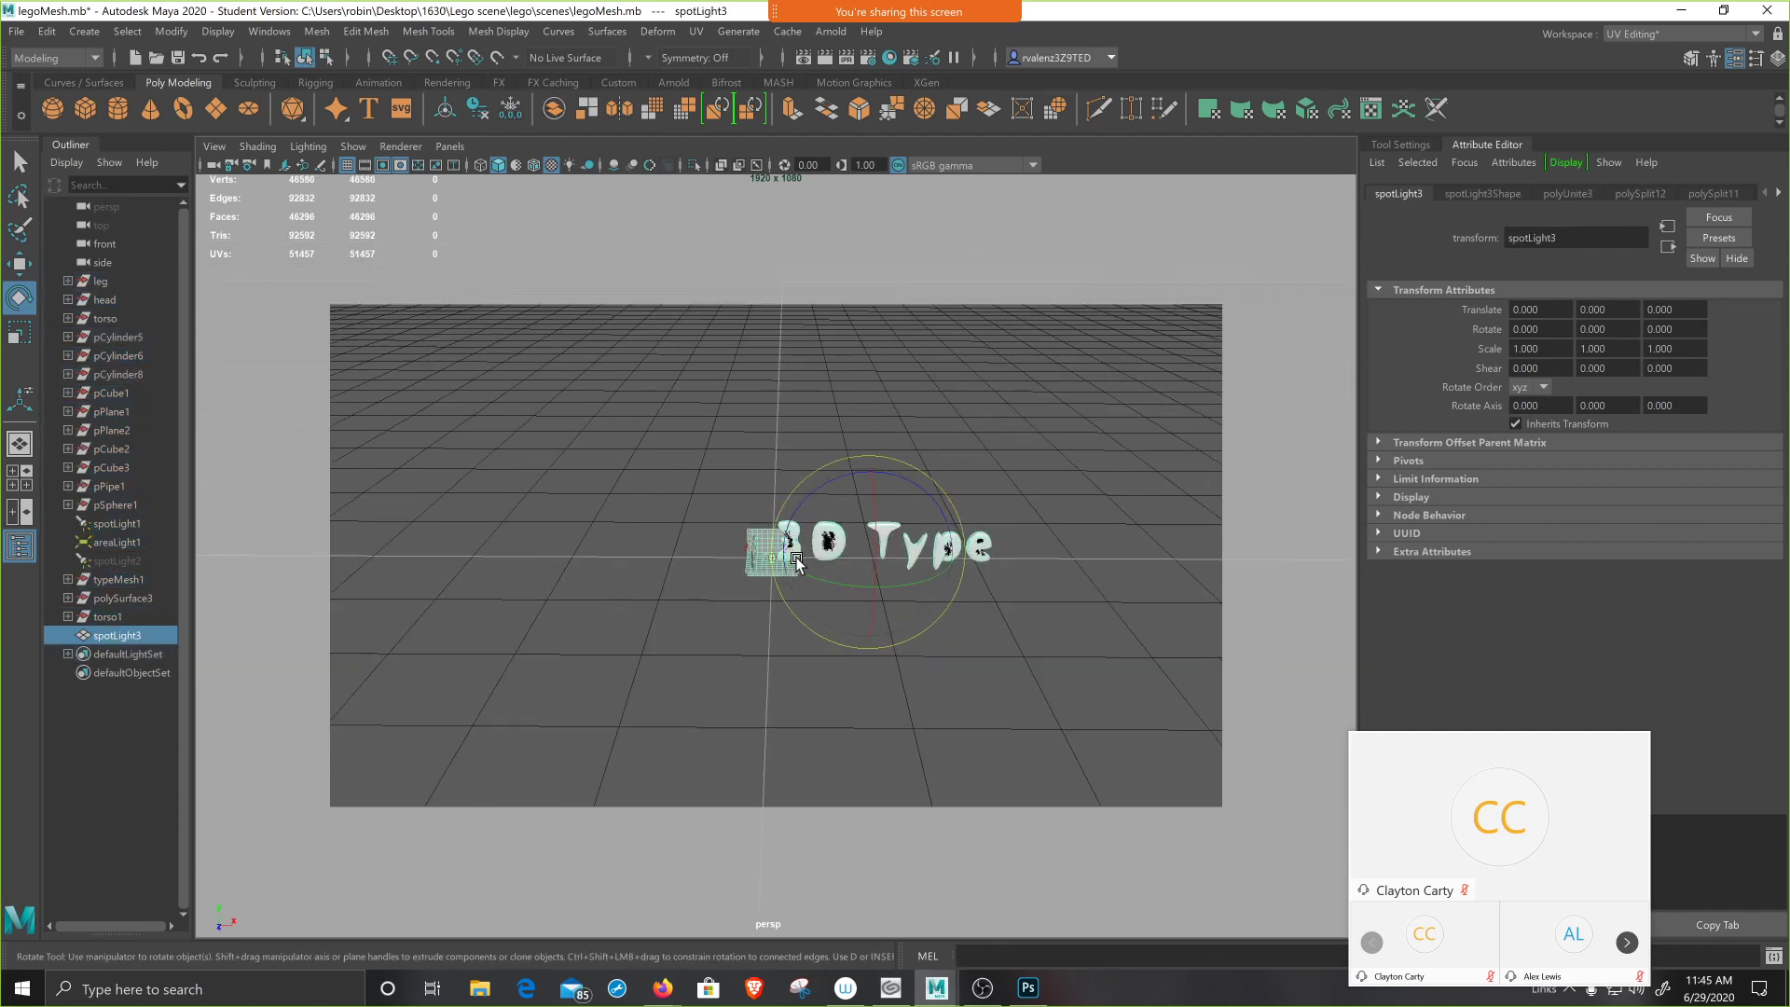
key(r)
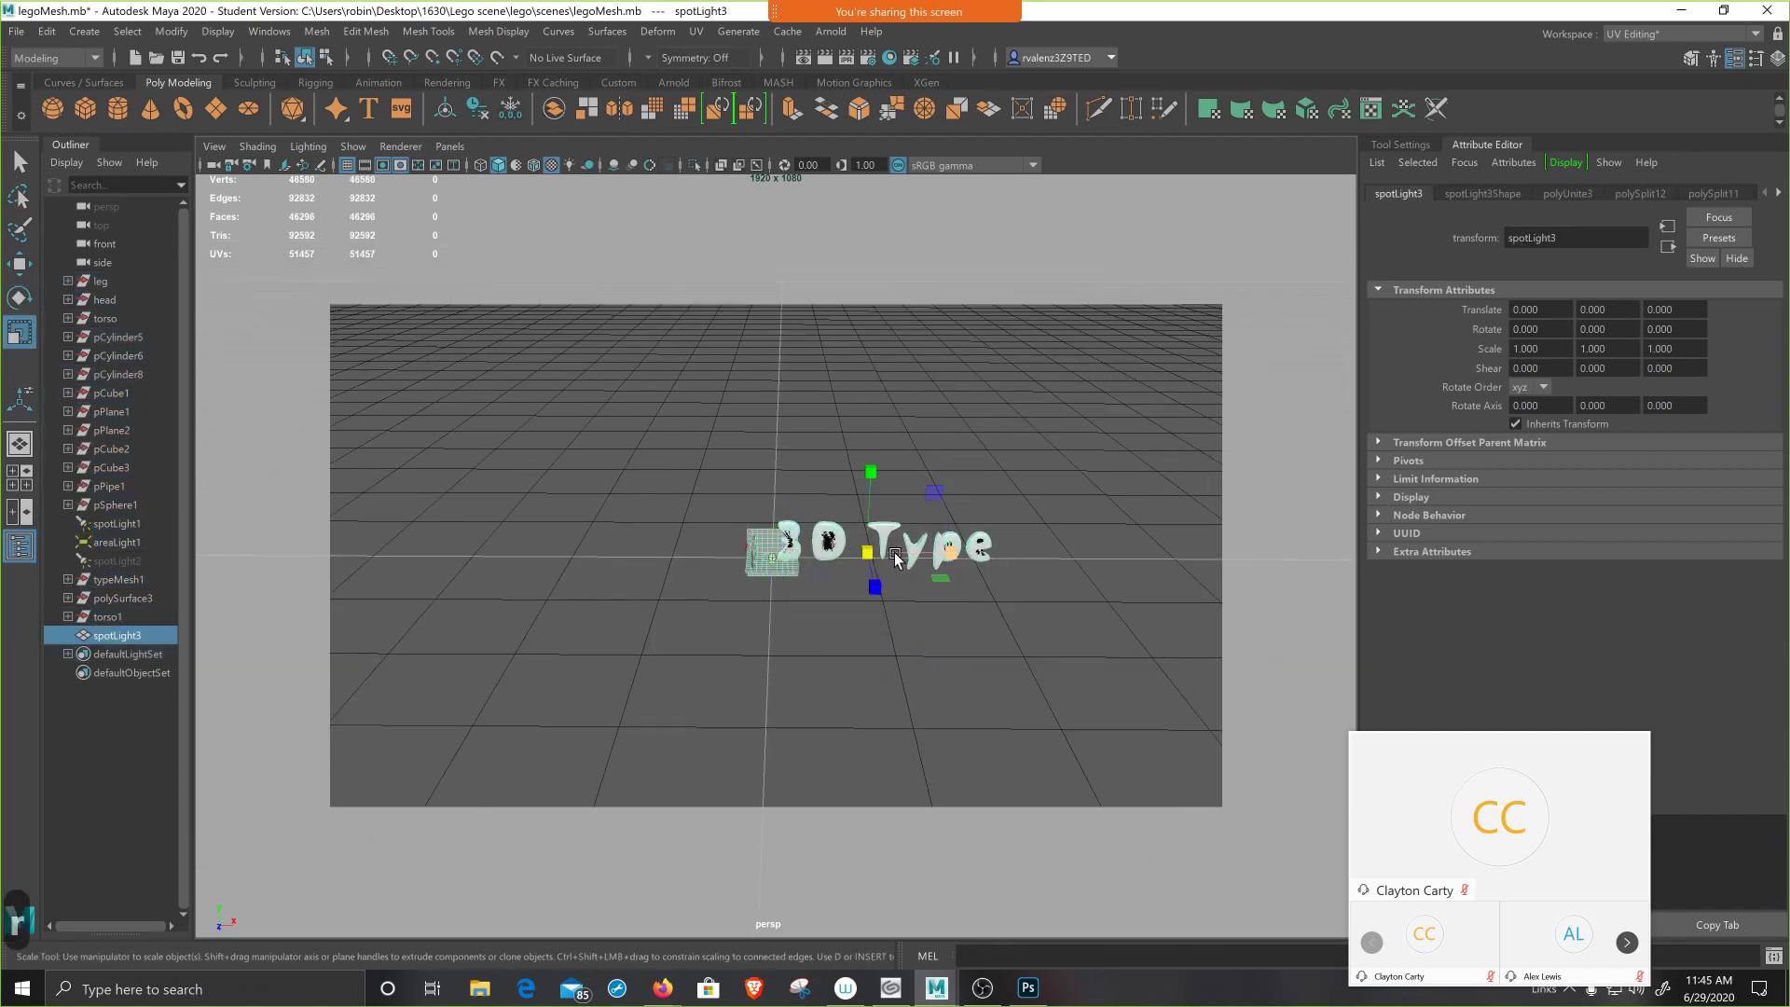
drag(870, 555, 1207, 526)
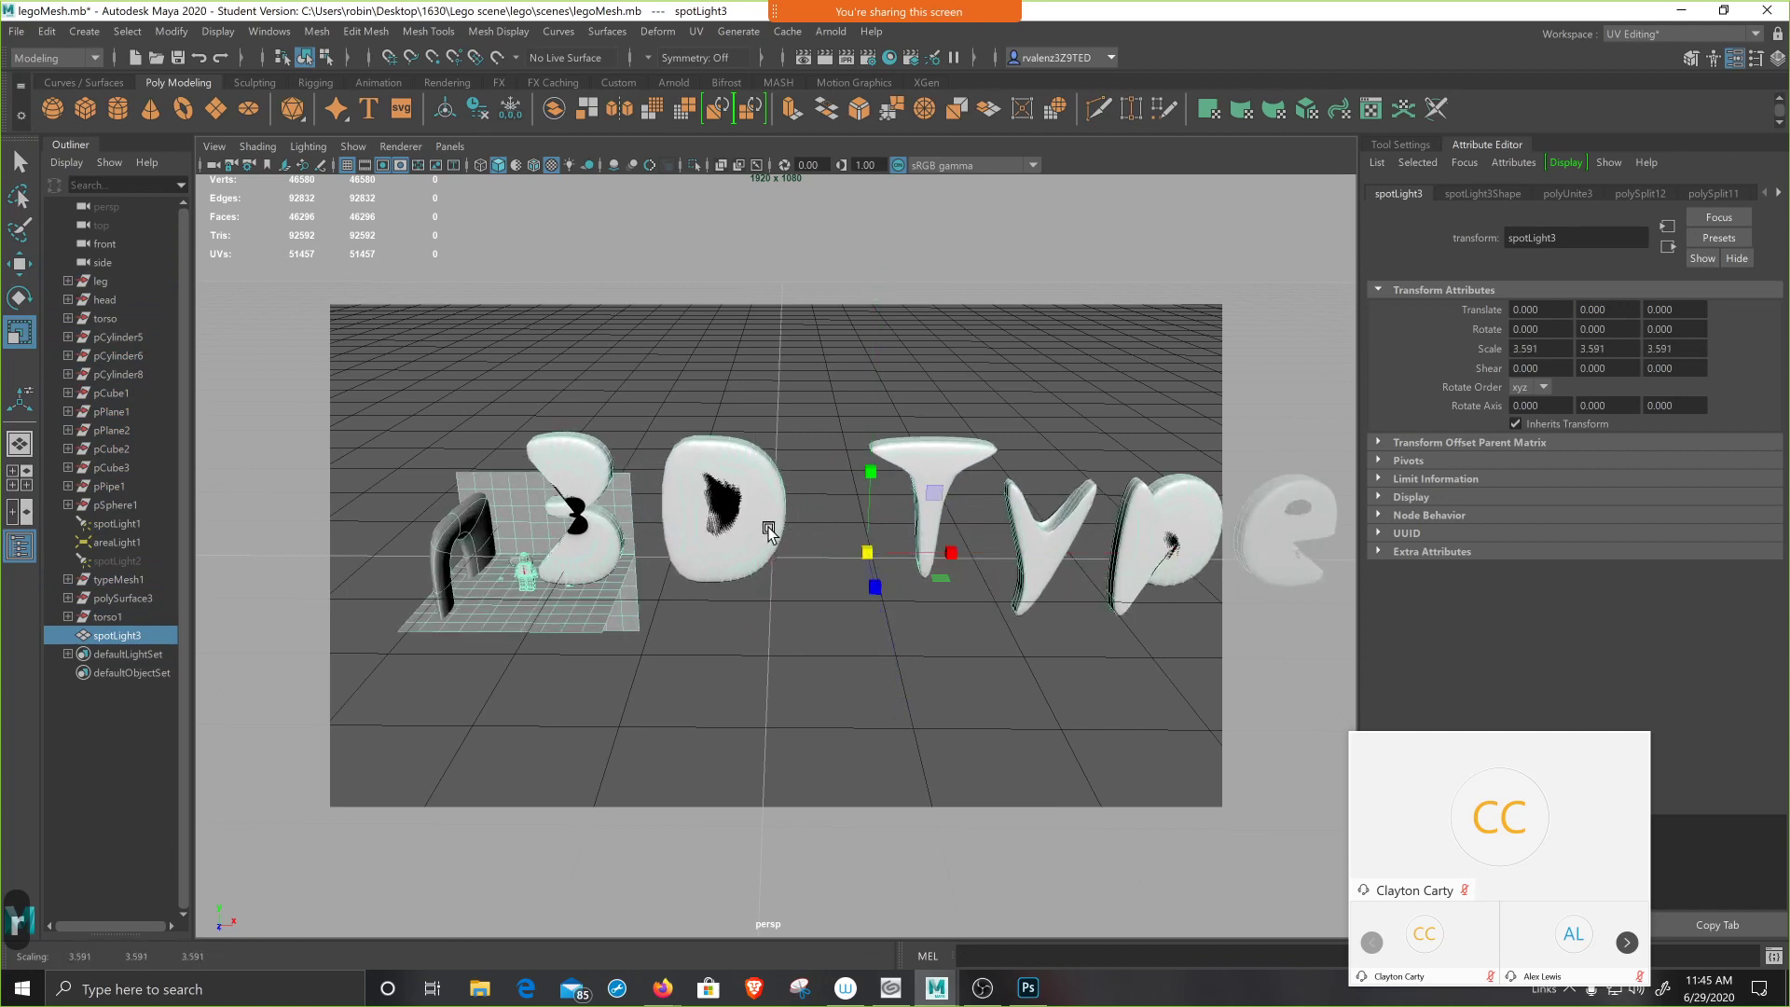
scroll(767, 530, down, 4)
drag(830, 554, 1015, 513)
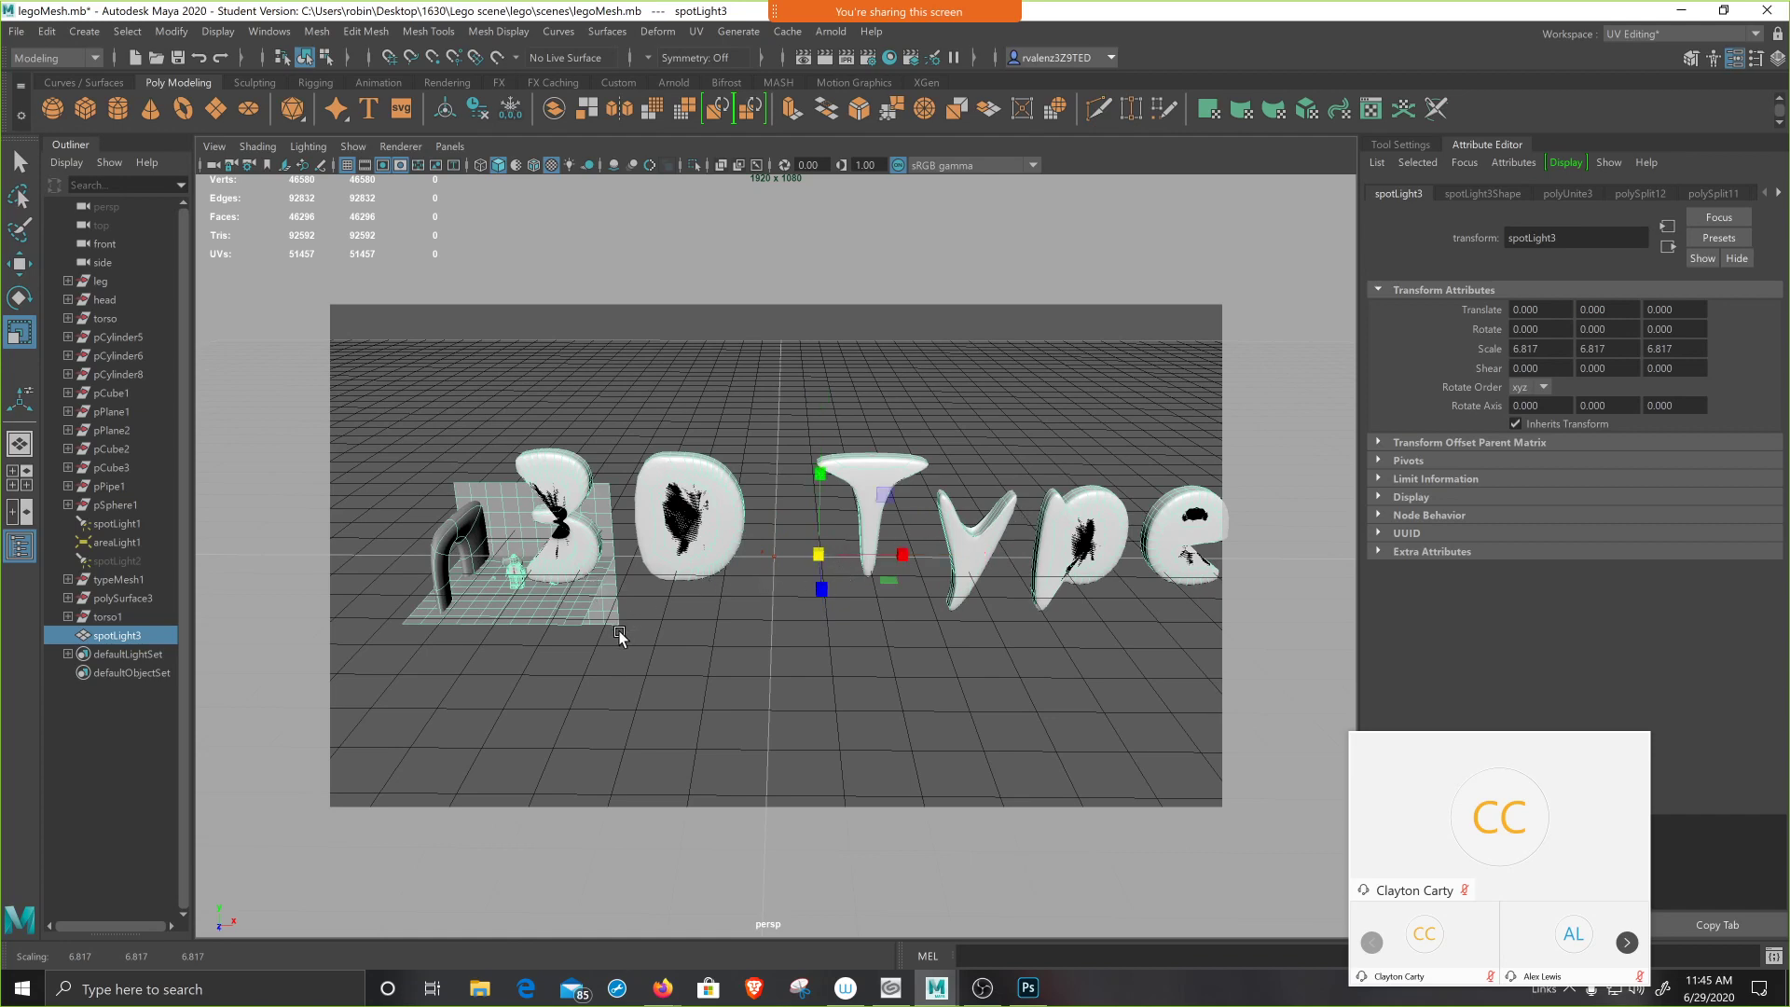
alt+middle_drag(599, 646, 785, 631)
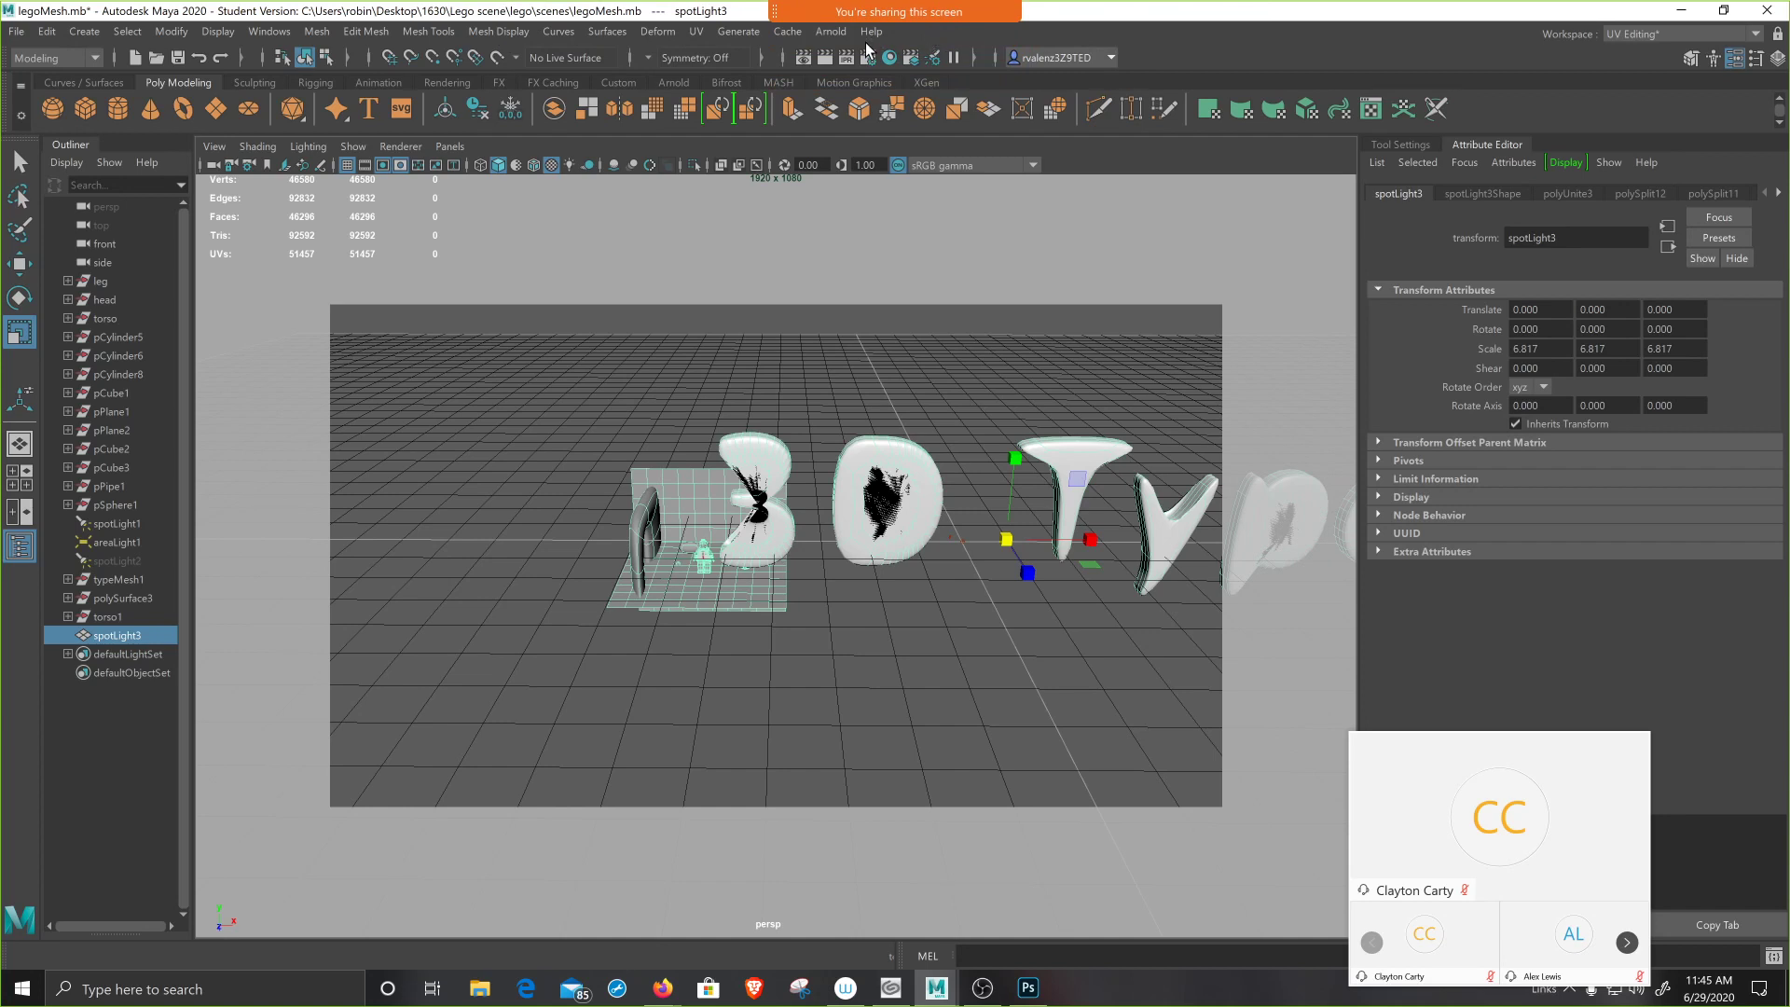
- Open the Arnold render settings and load the attributes of the aiFog node assigned as the atmosphere
click(868, 57)
drag(552, 198, 472, 201)
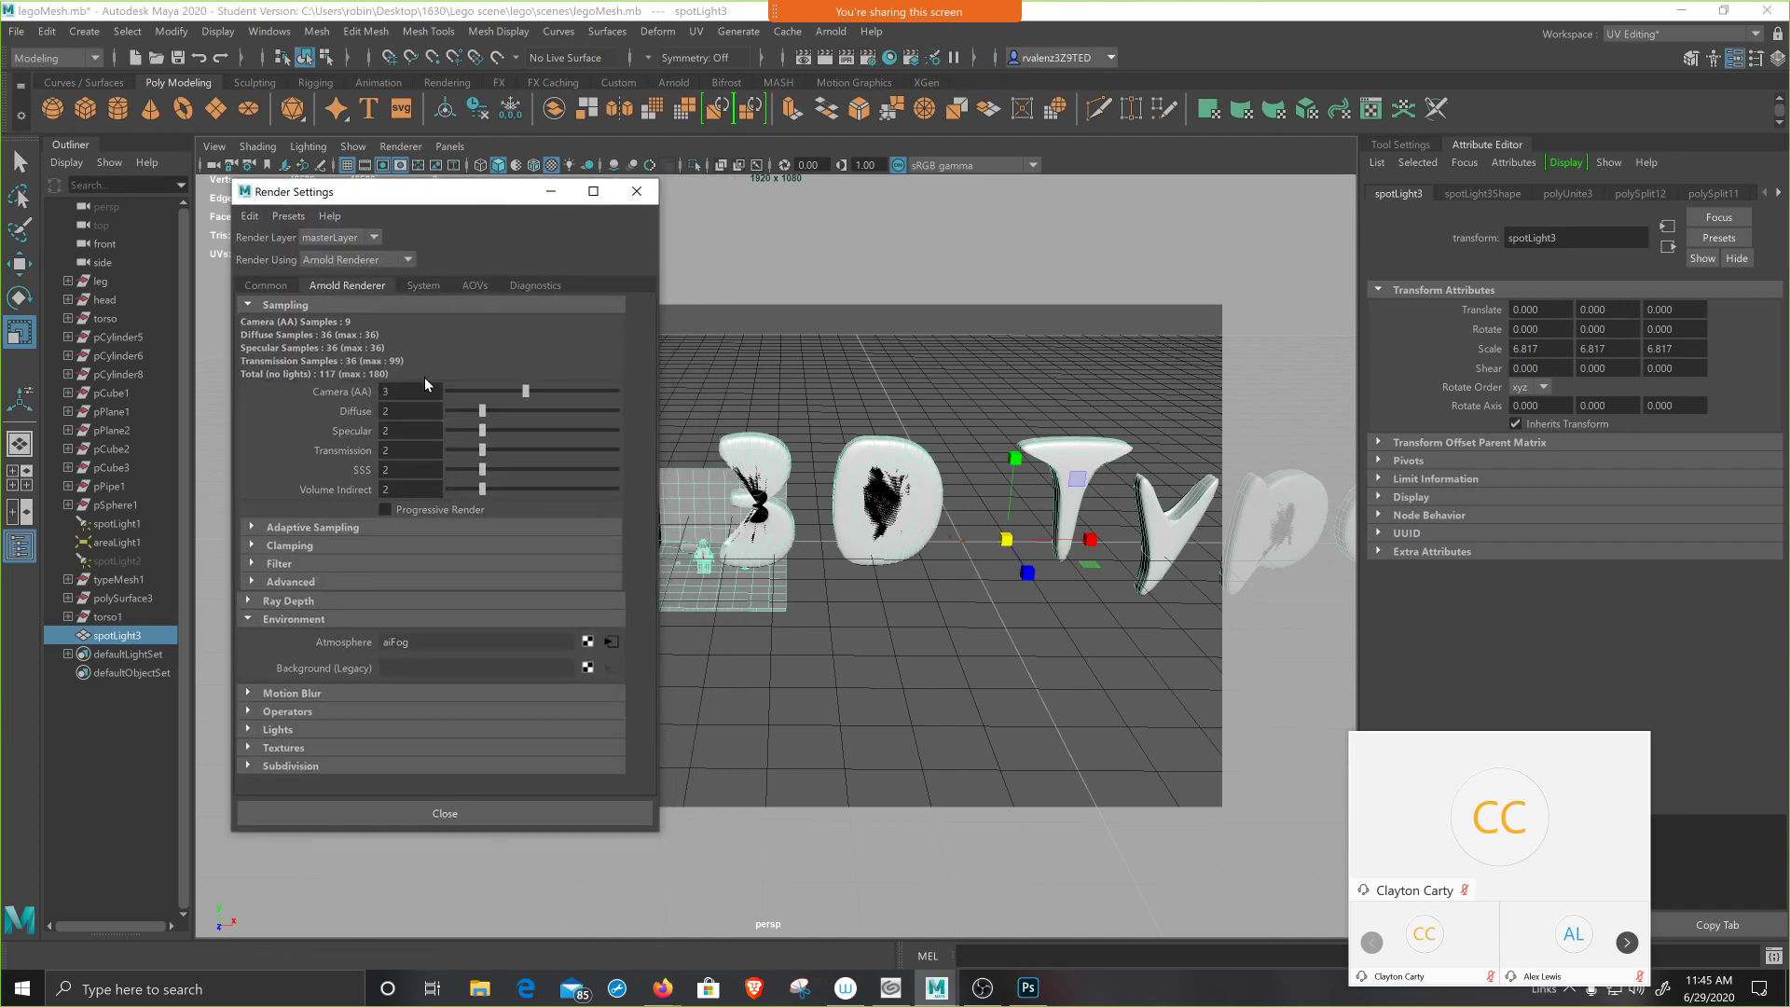
click(612, 641)
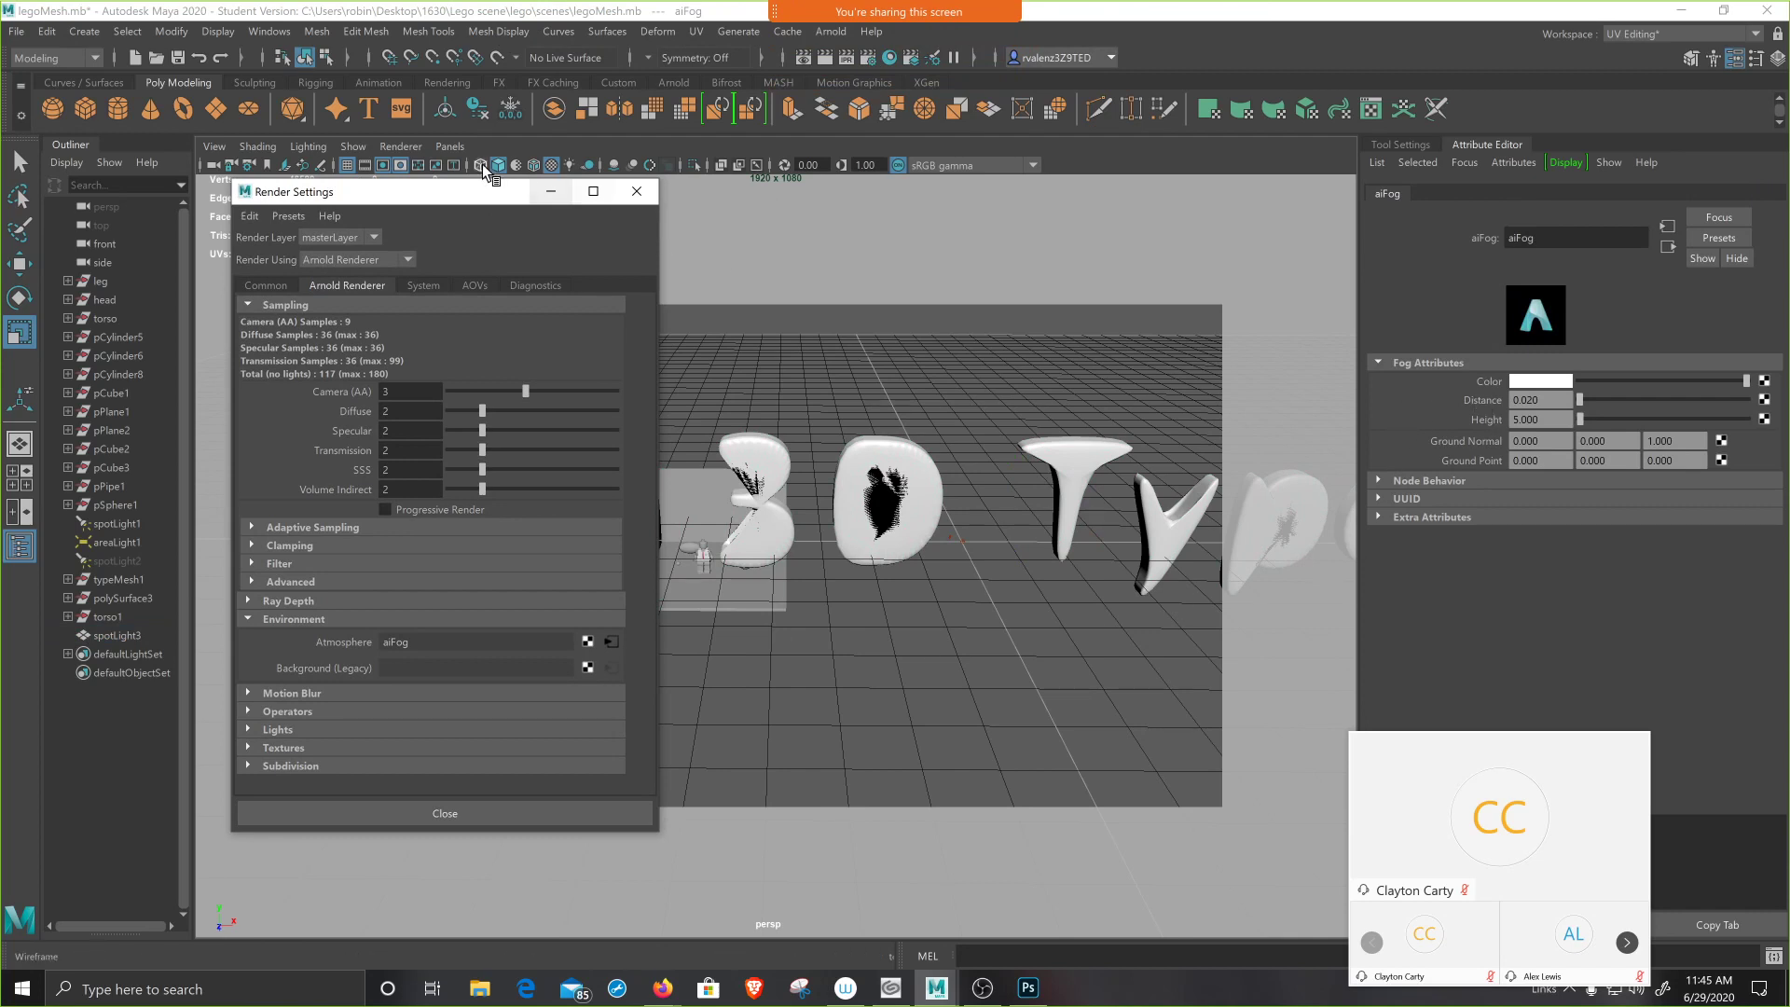
drag(441, 196, 273, 204)
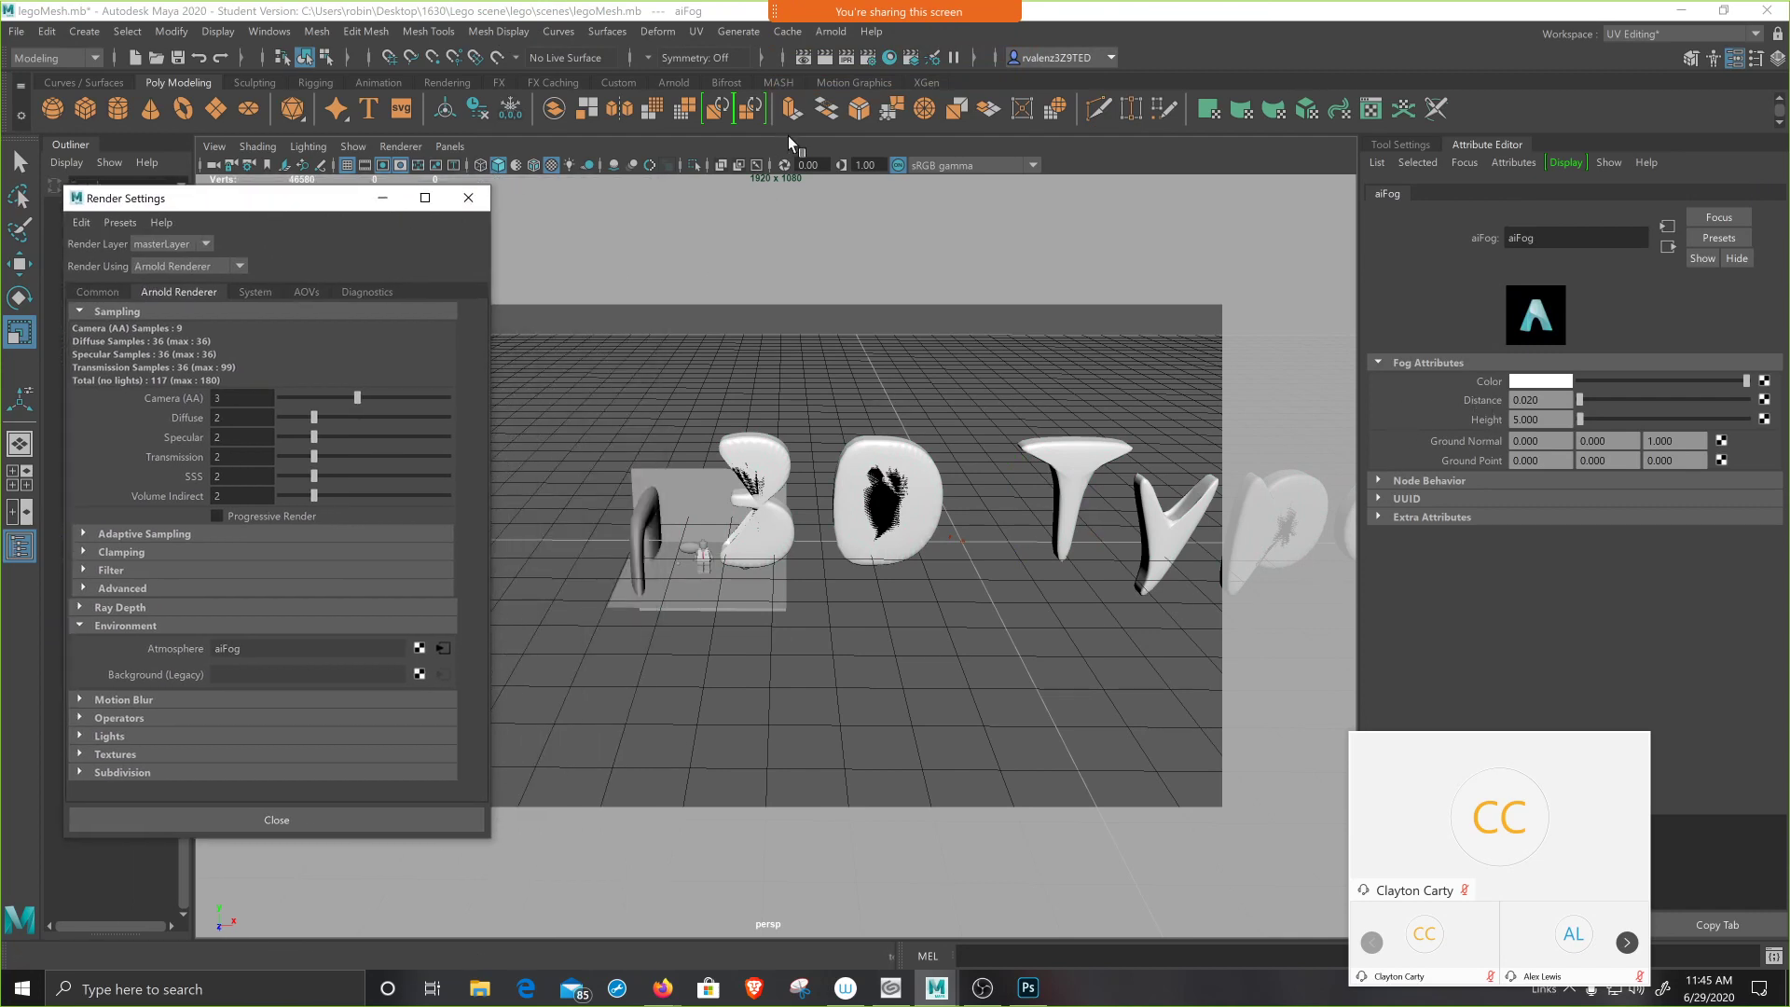
- Render the scene with fog in the Arnold RenderView and examine the result up close
click(828, 33)
click(855, 85)
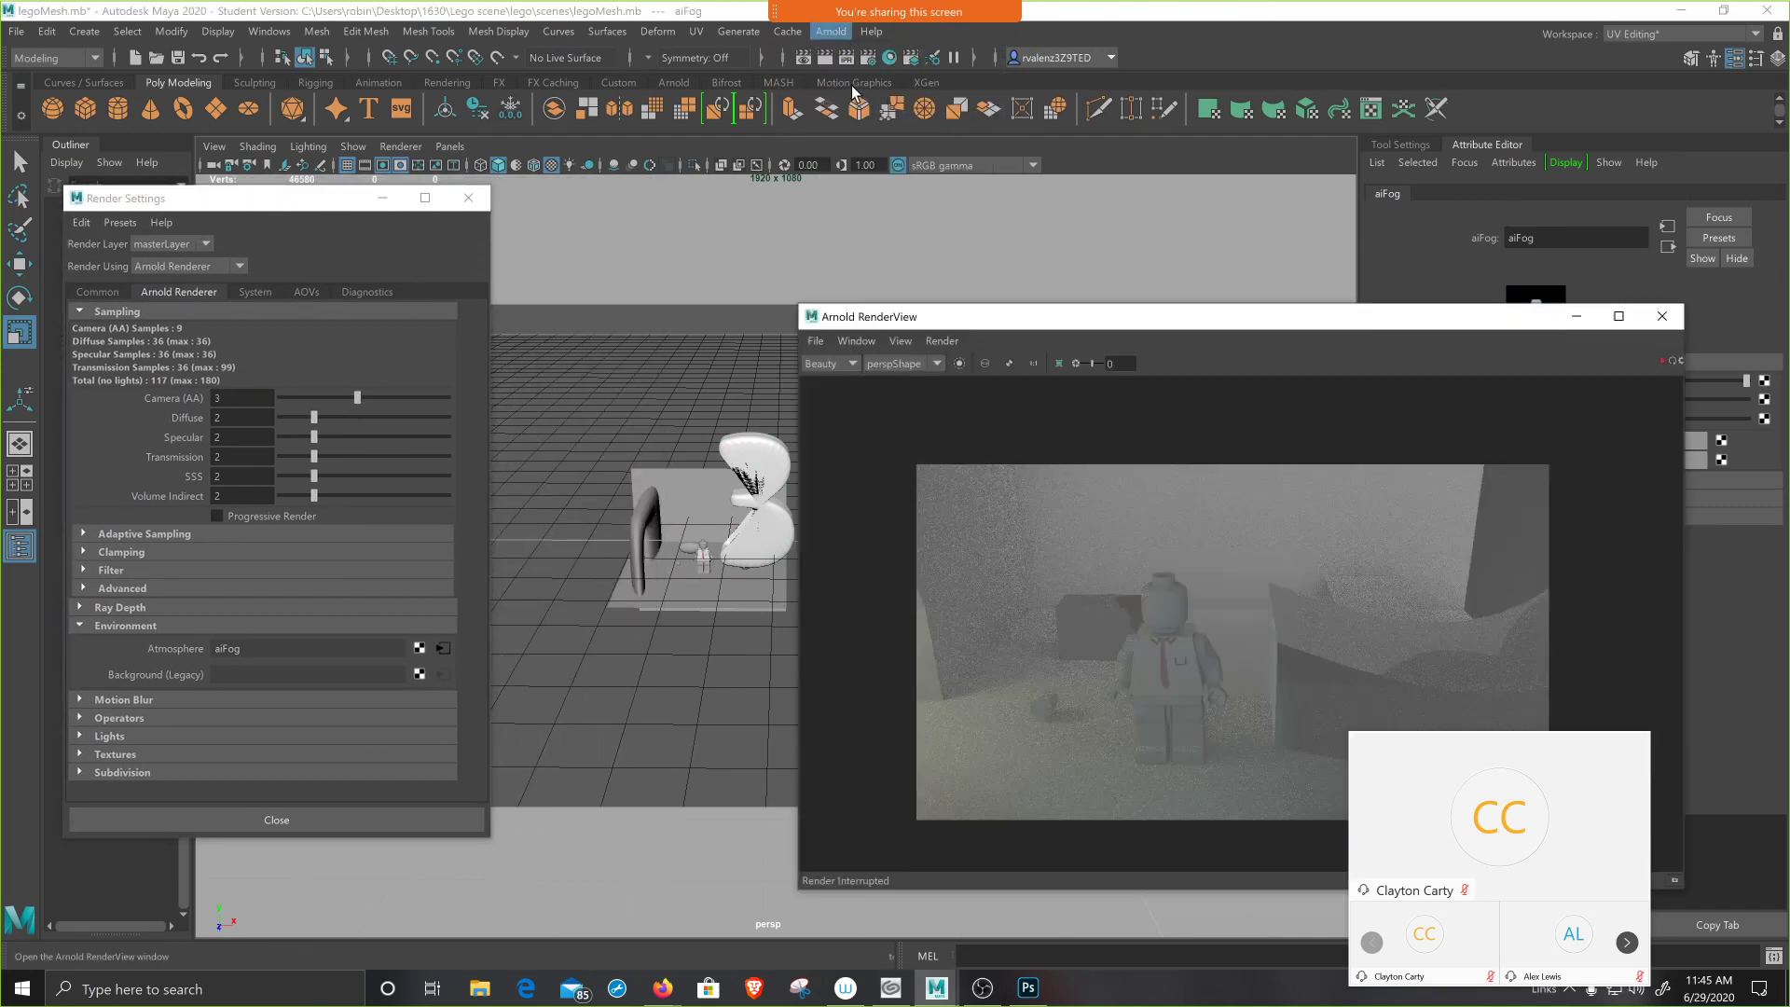
drag(1215, 329, 582, 229)
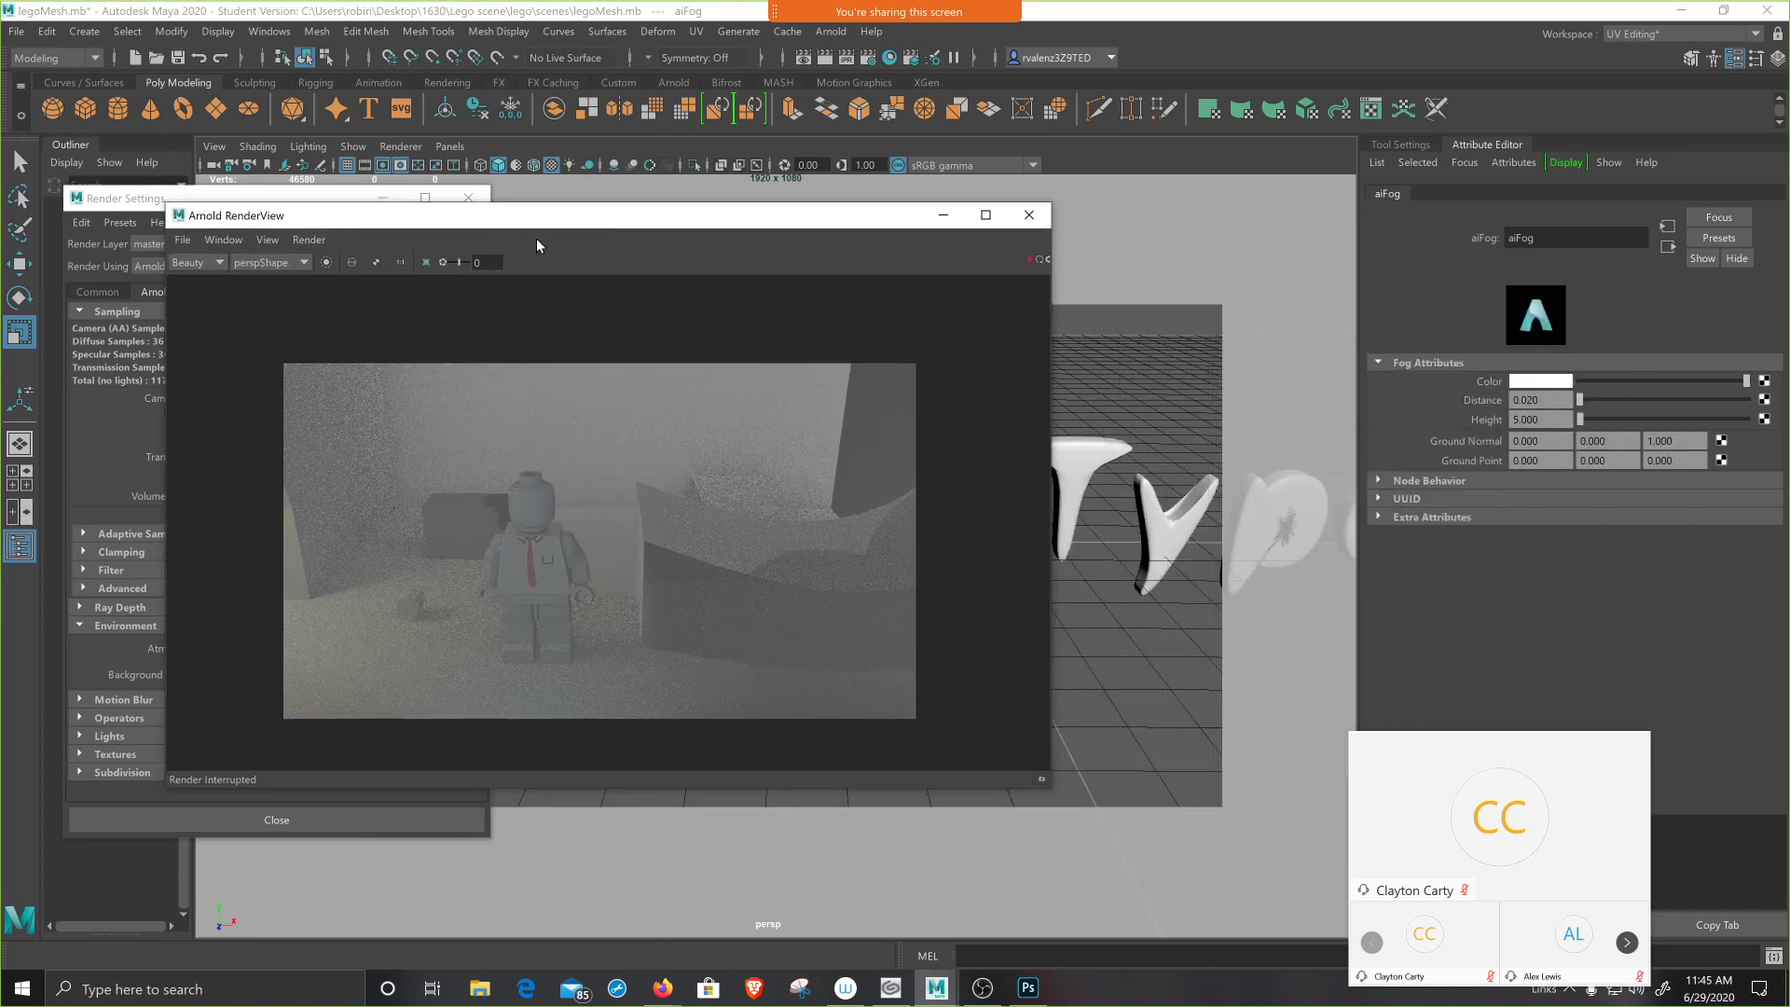
click(1026, 261)
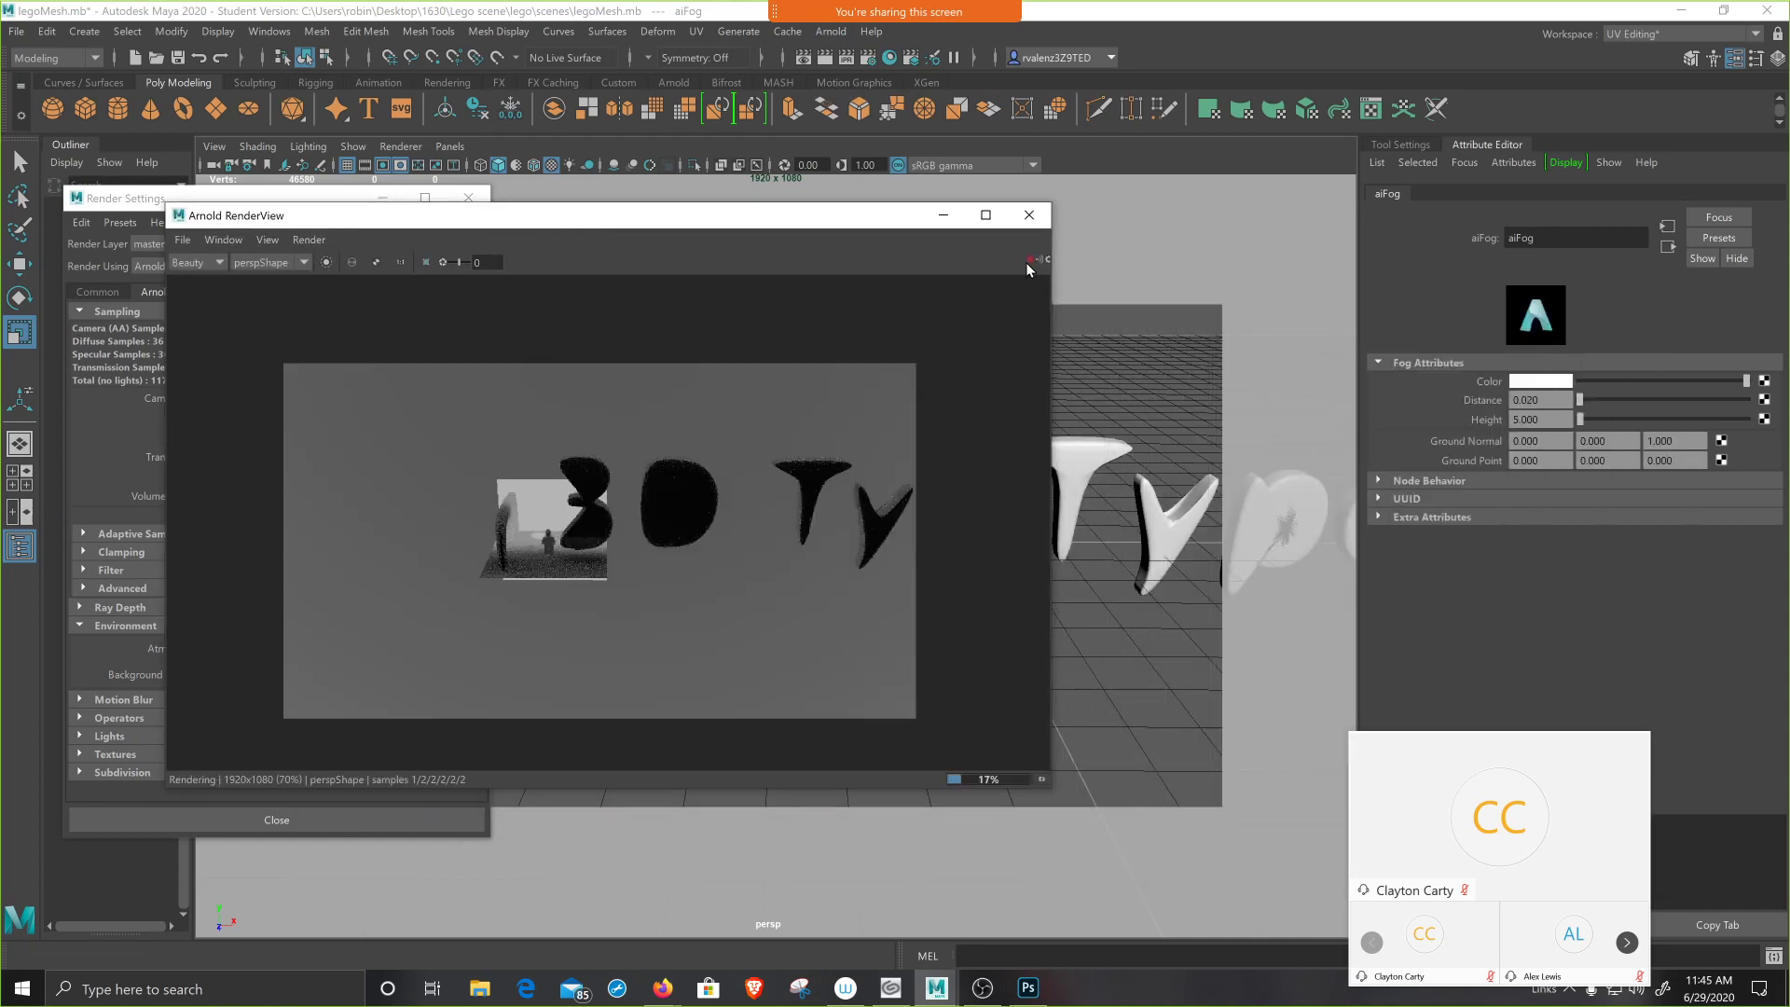
scroll(547, 547, up, 2)
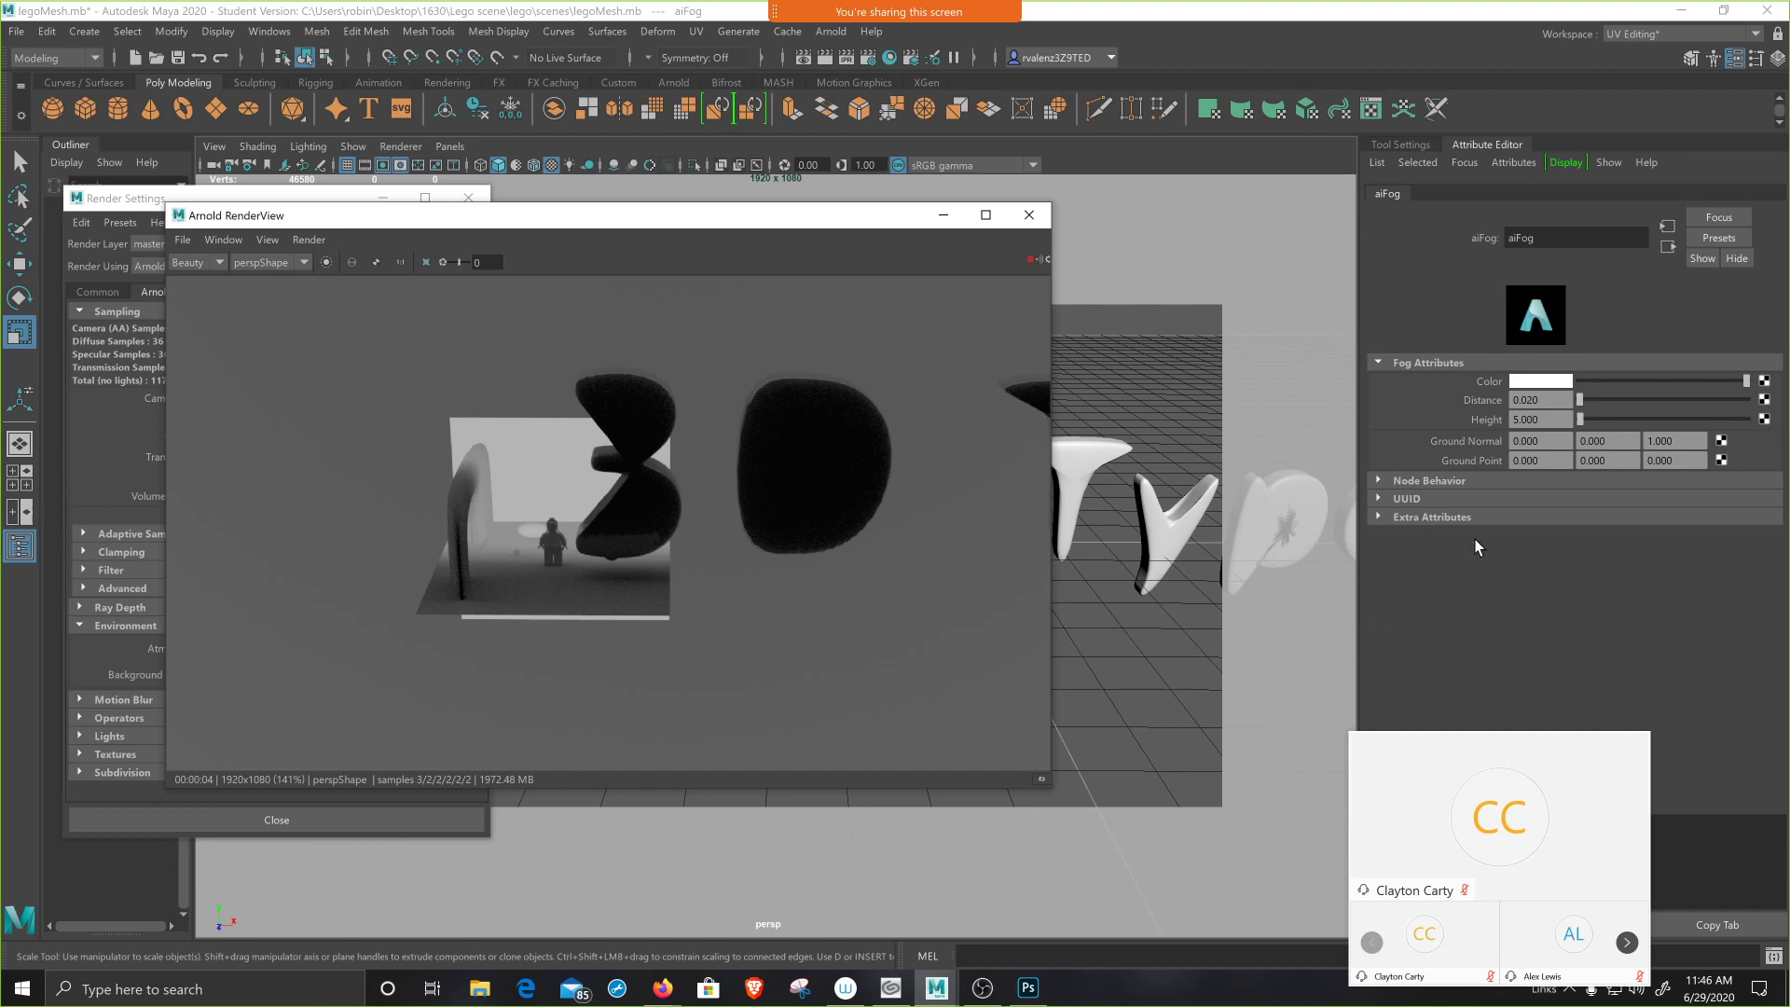
- Set the fog's ground normal to 0, 1, 0
click(1646, 441)
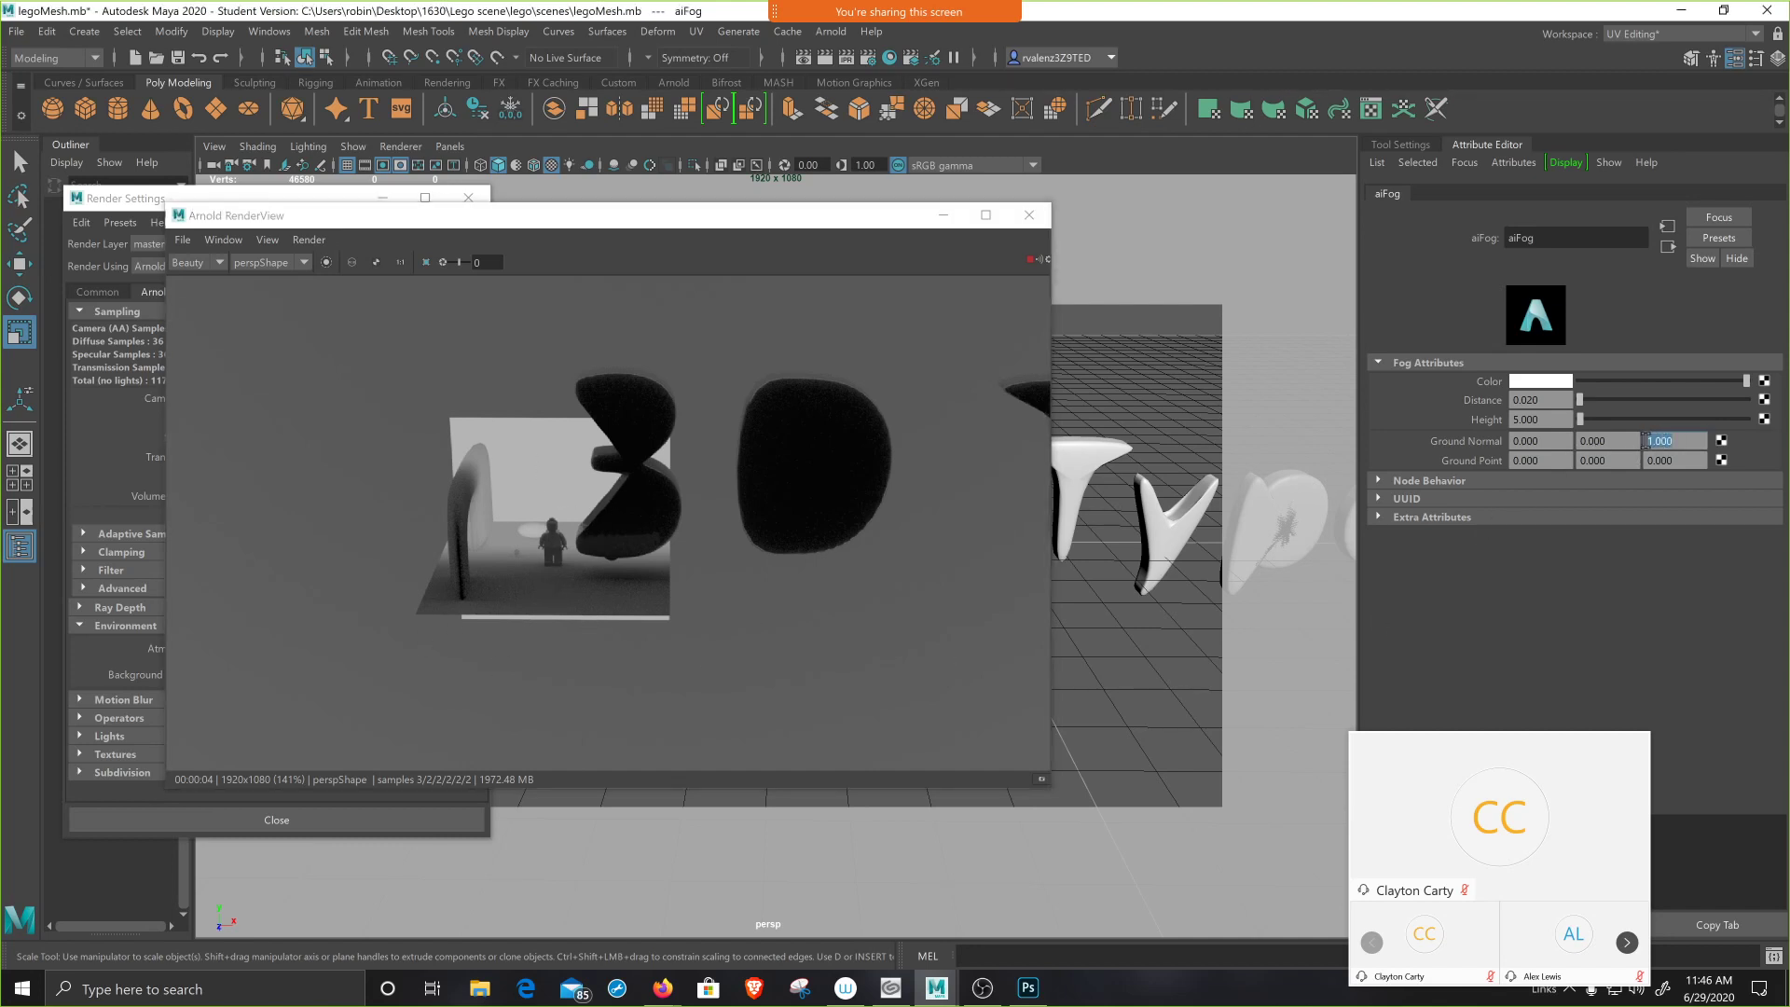
text(0)
click(1587, 441)
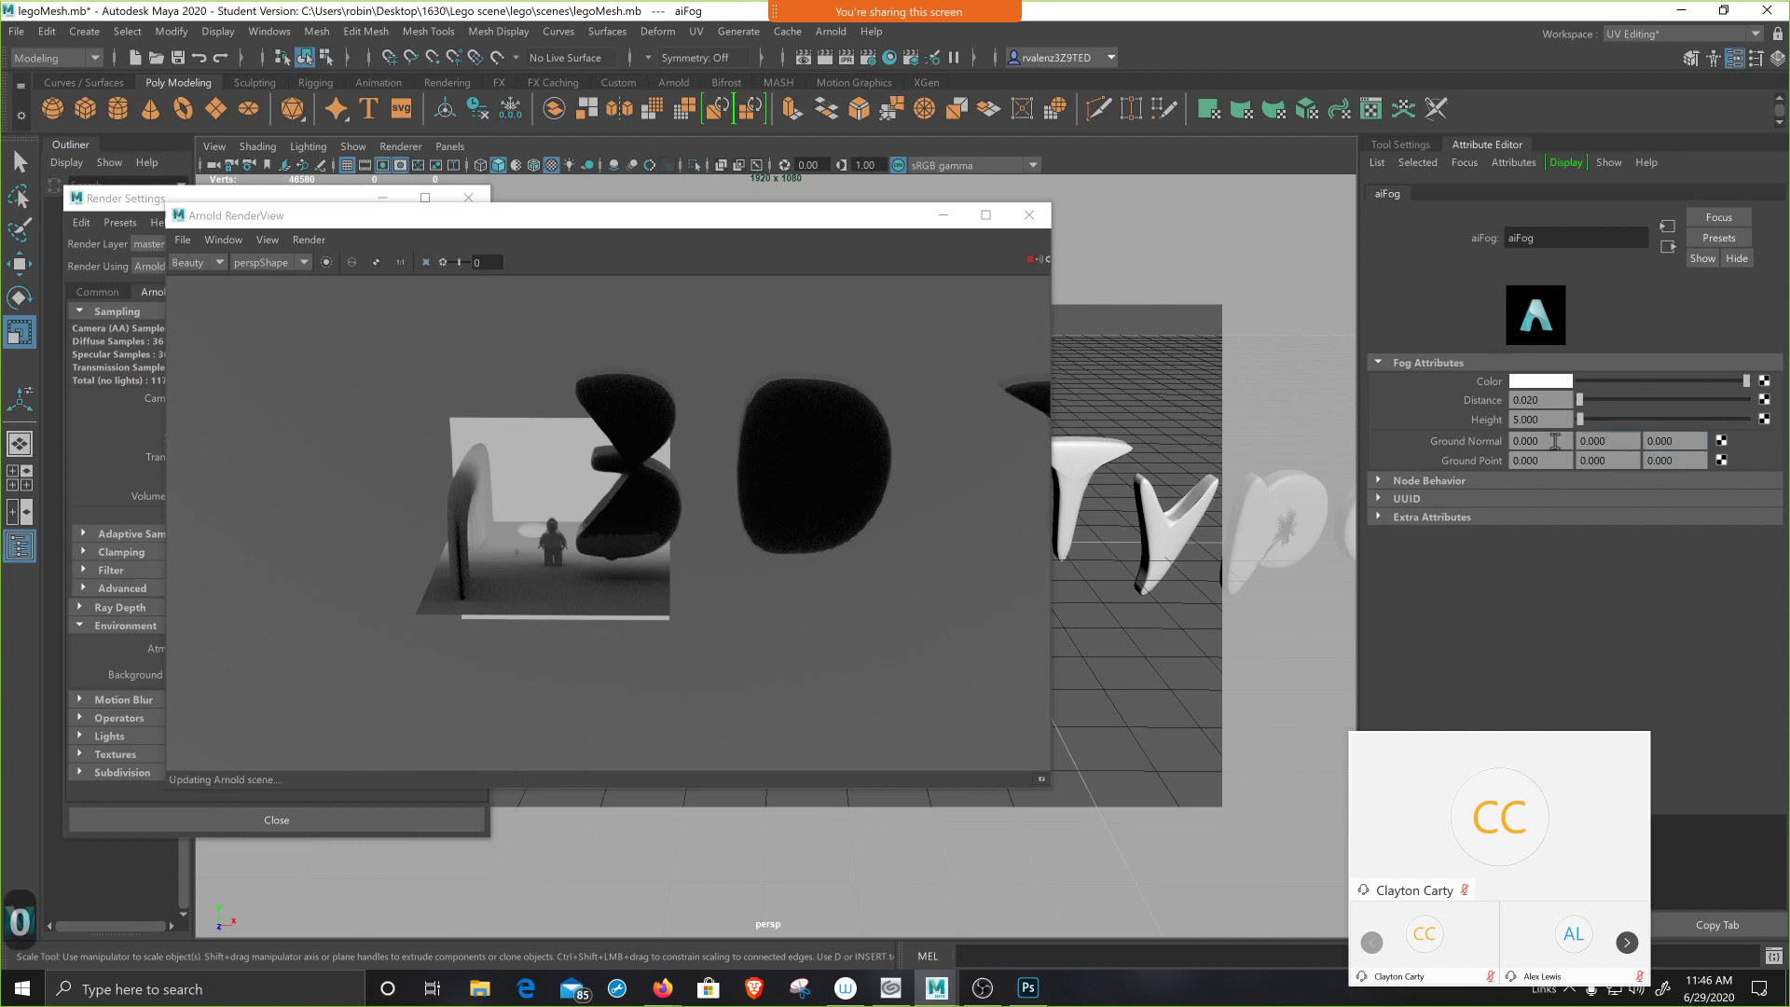
text(1)
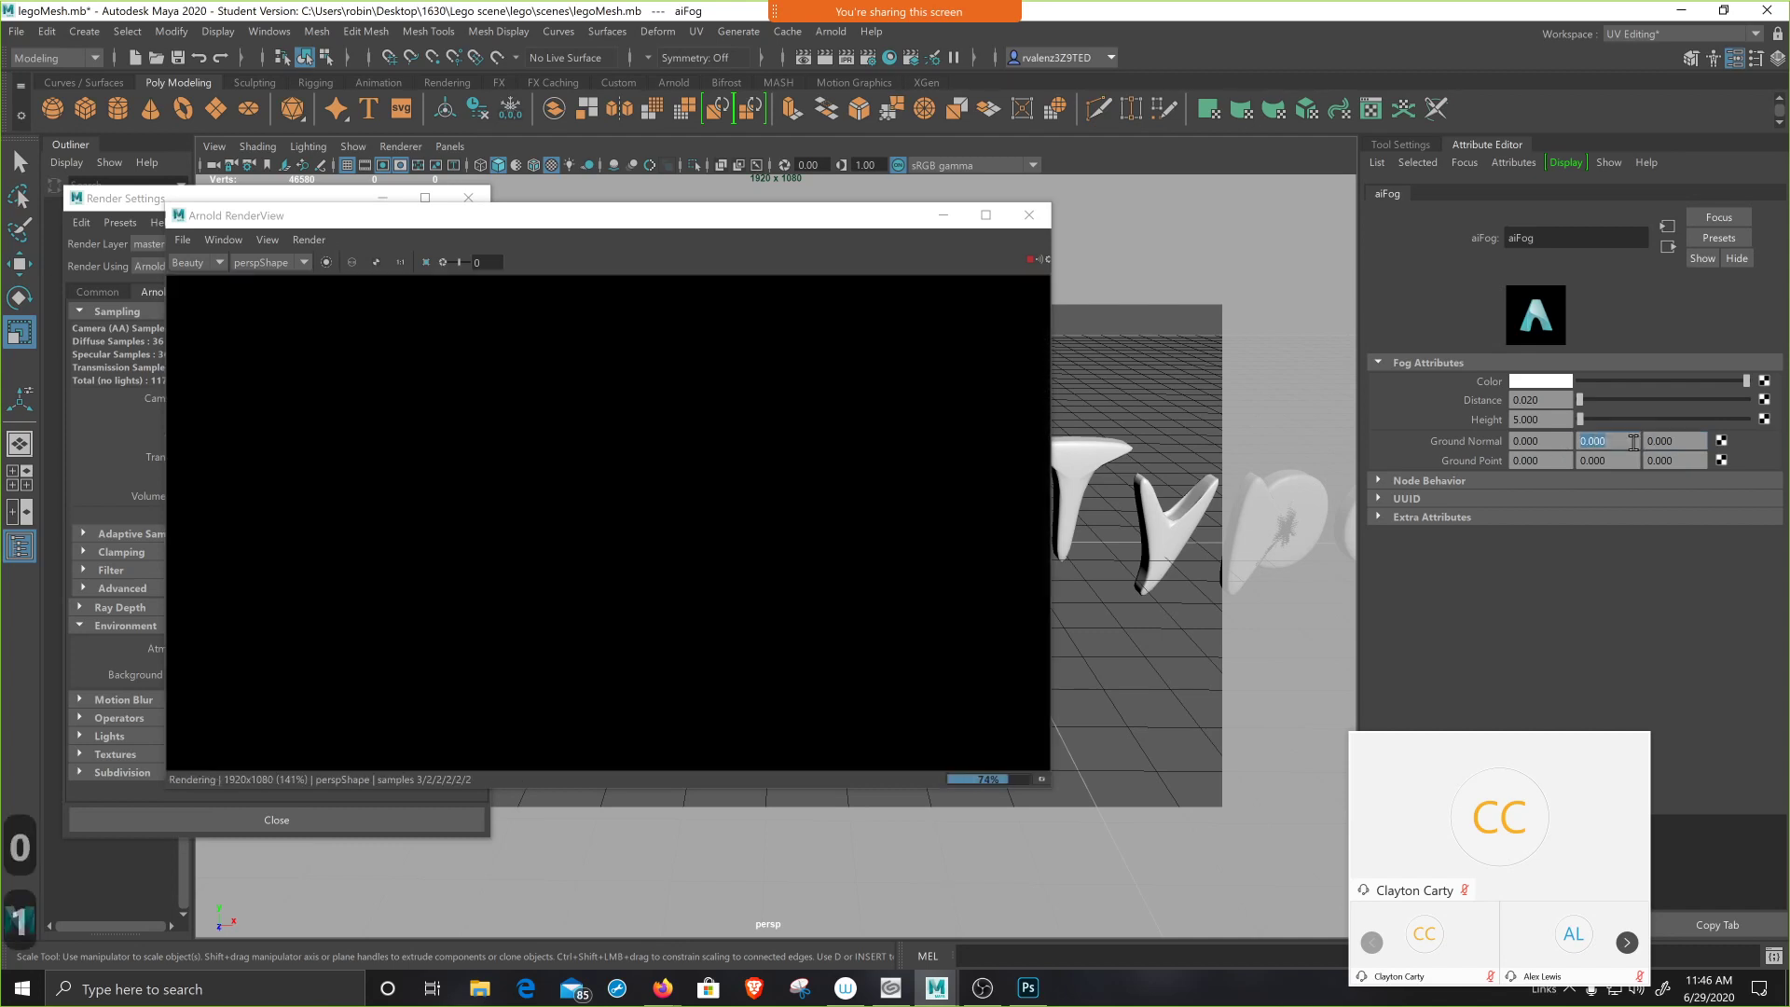
key(Return)
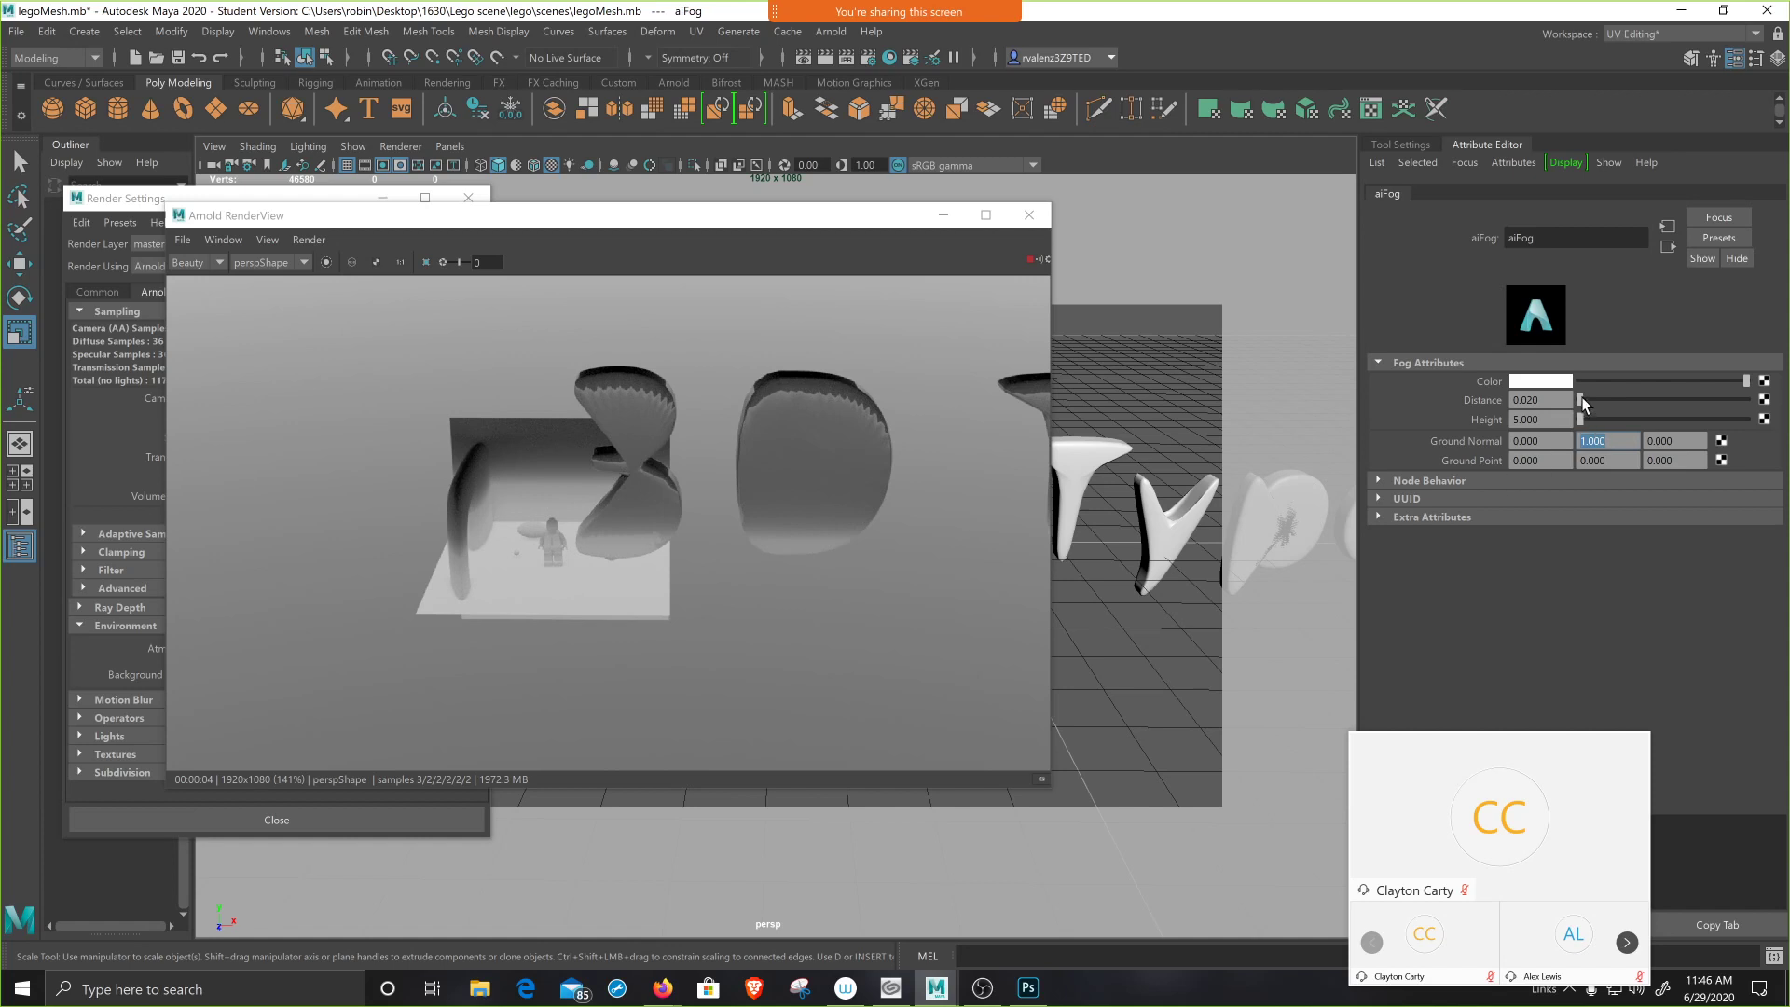
- Try out different fog distances and heights, including a distance of 5.587 and a height of 8.380
drag(1582, 397, 1576, 397)
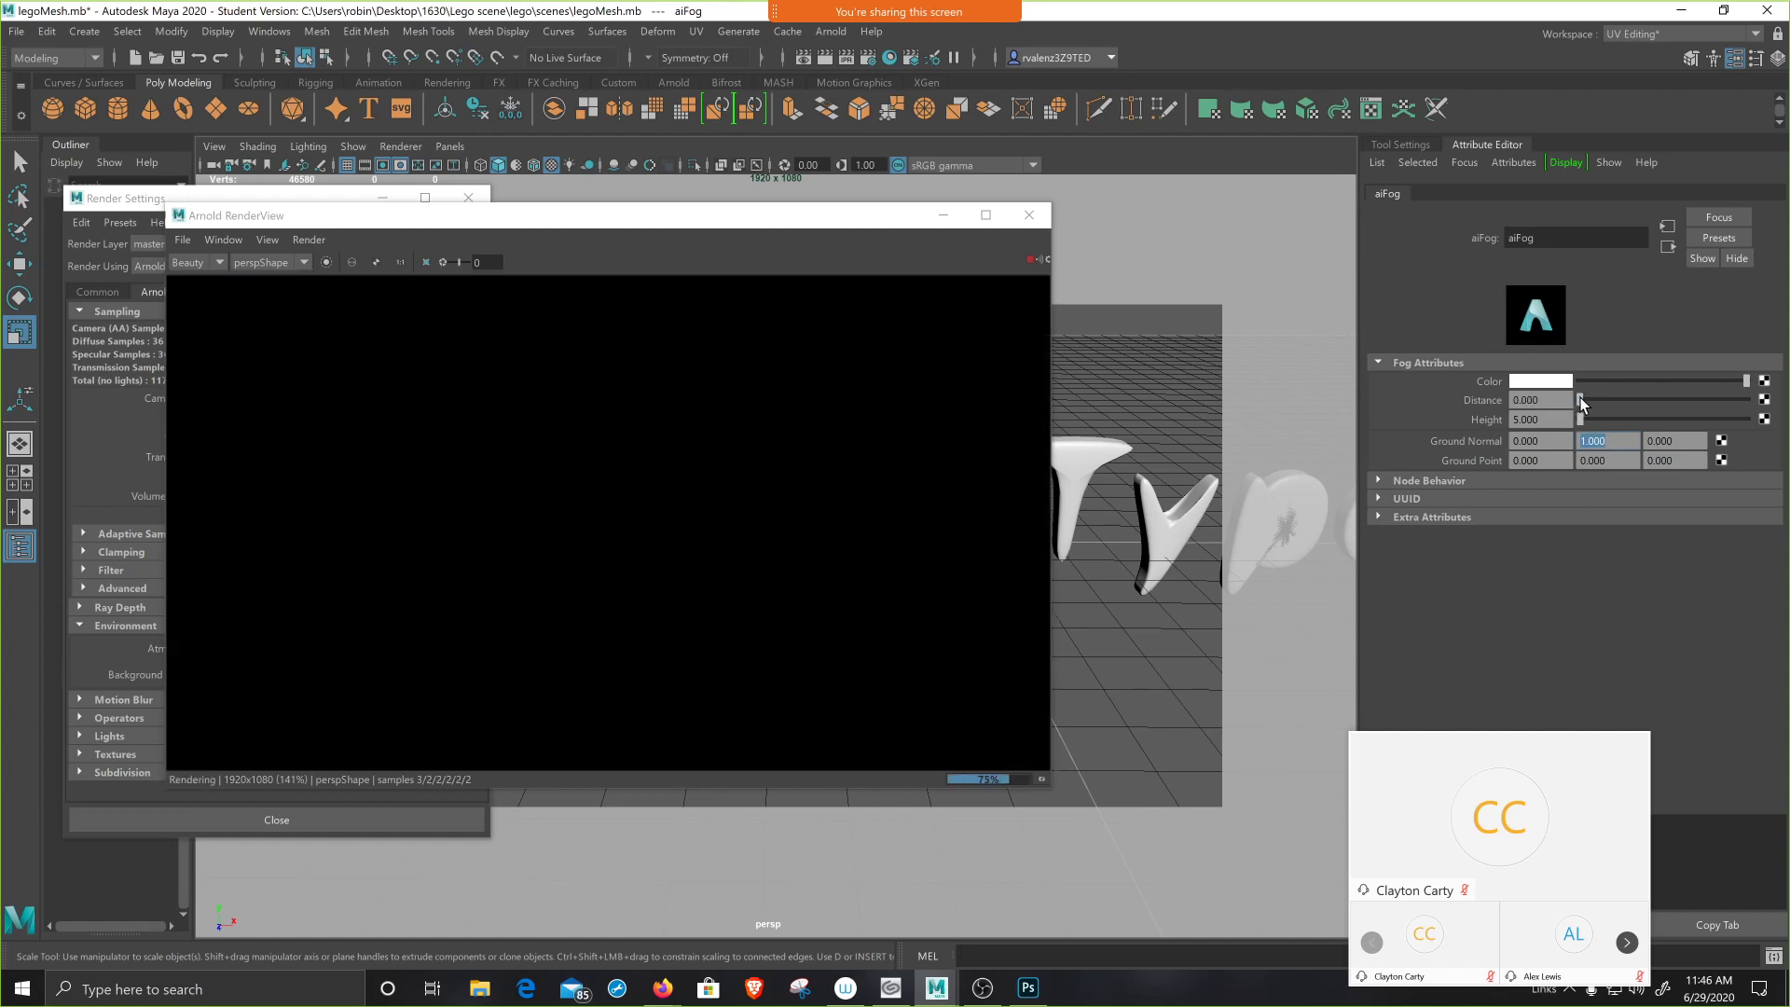
click(1581, 399)
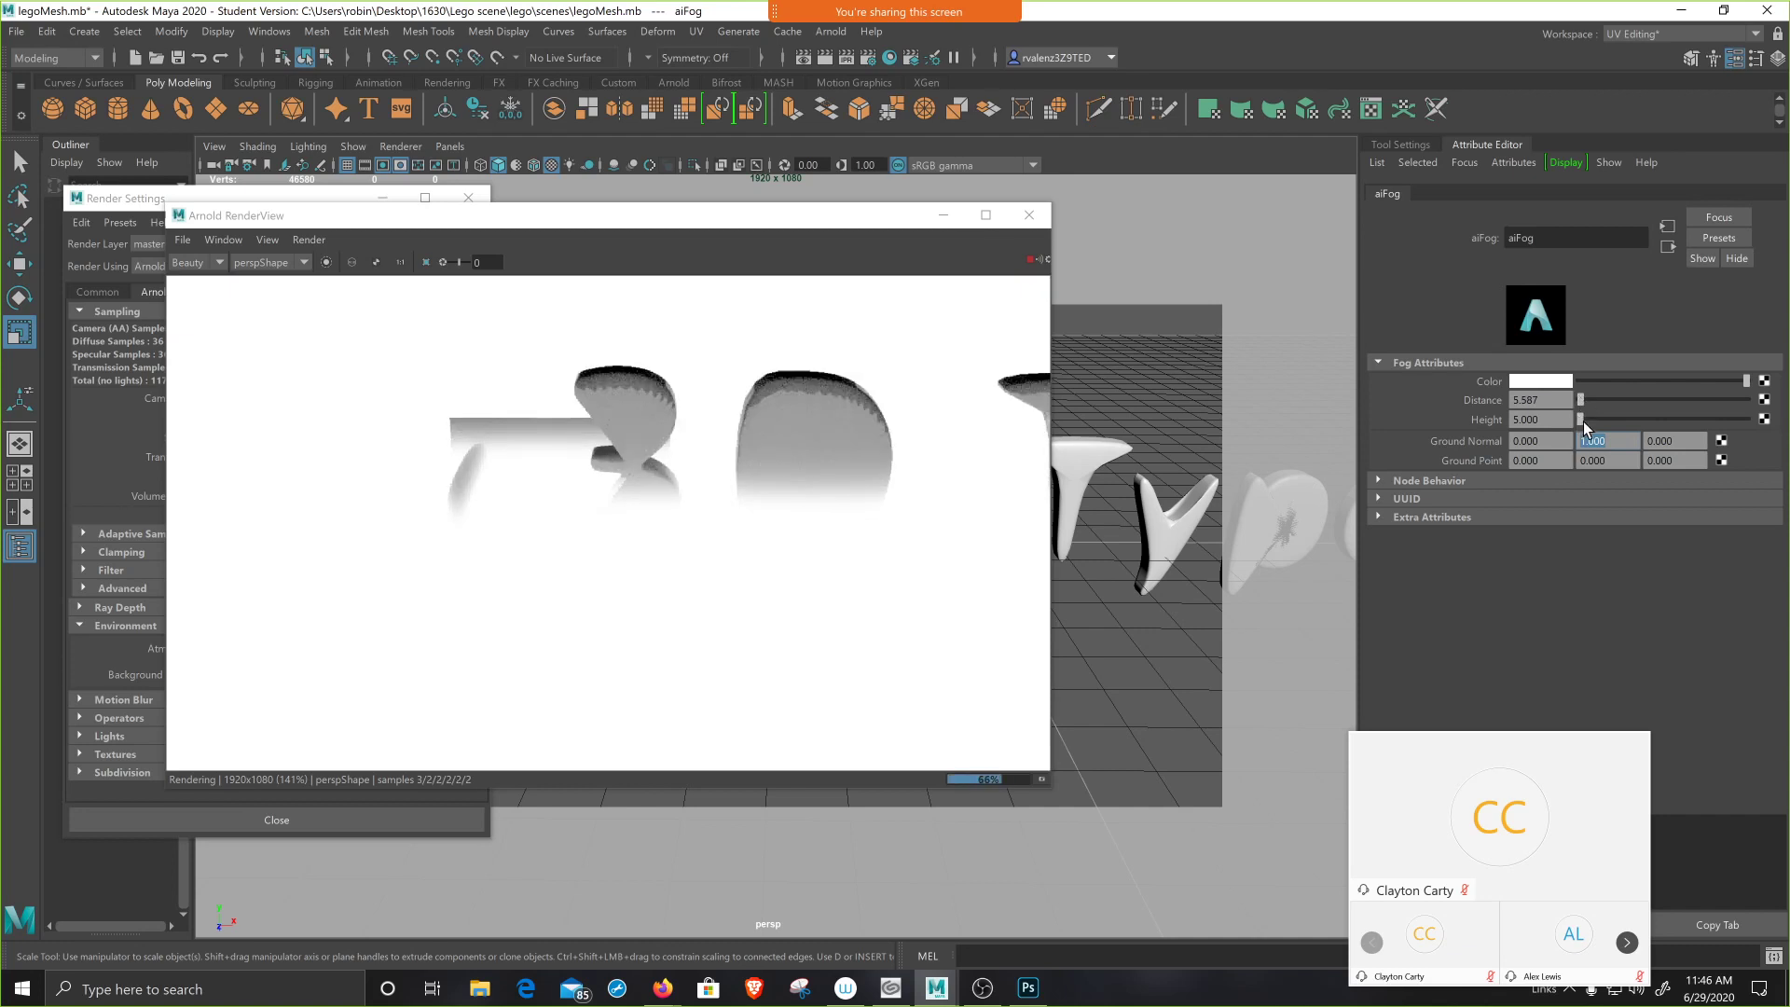
click(1584, 421)
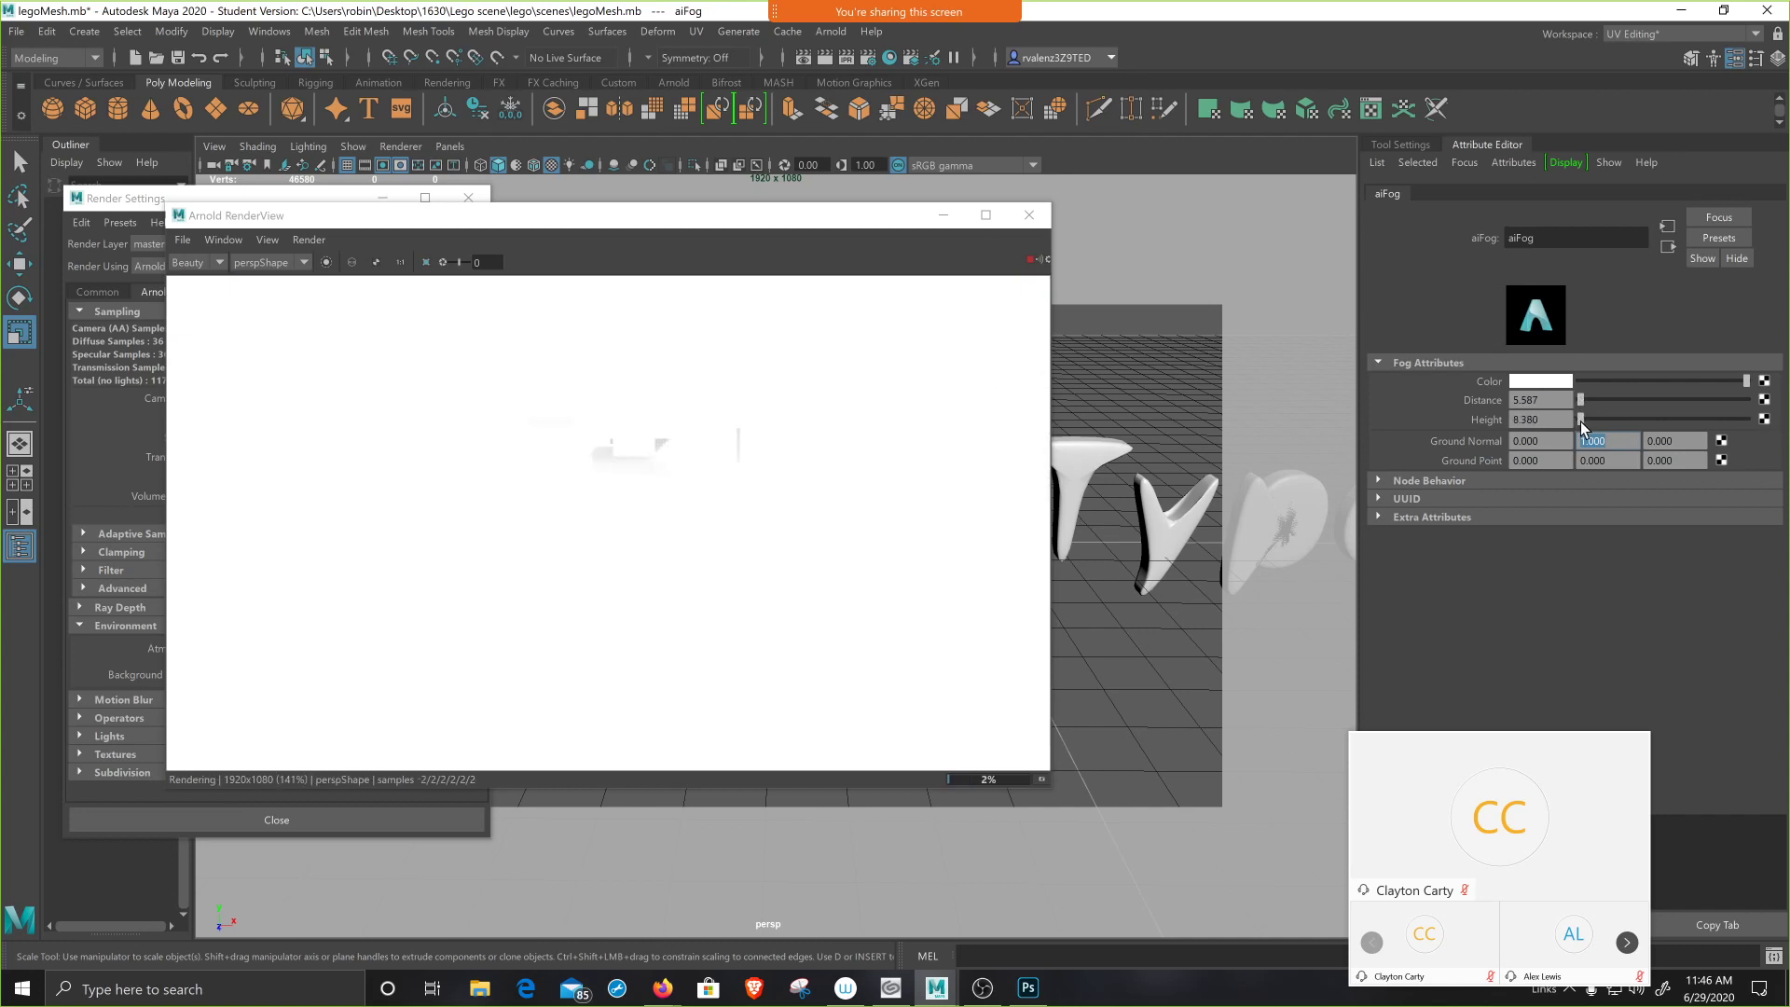
click(1583, 420)
drag(1584, 423, 1580, 422)
- Set the fog's height to 2
double_click(1515, 421)
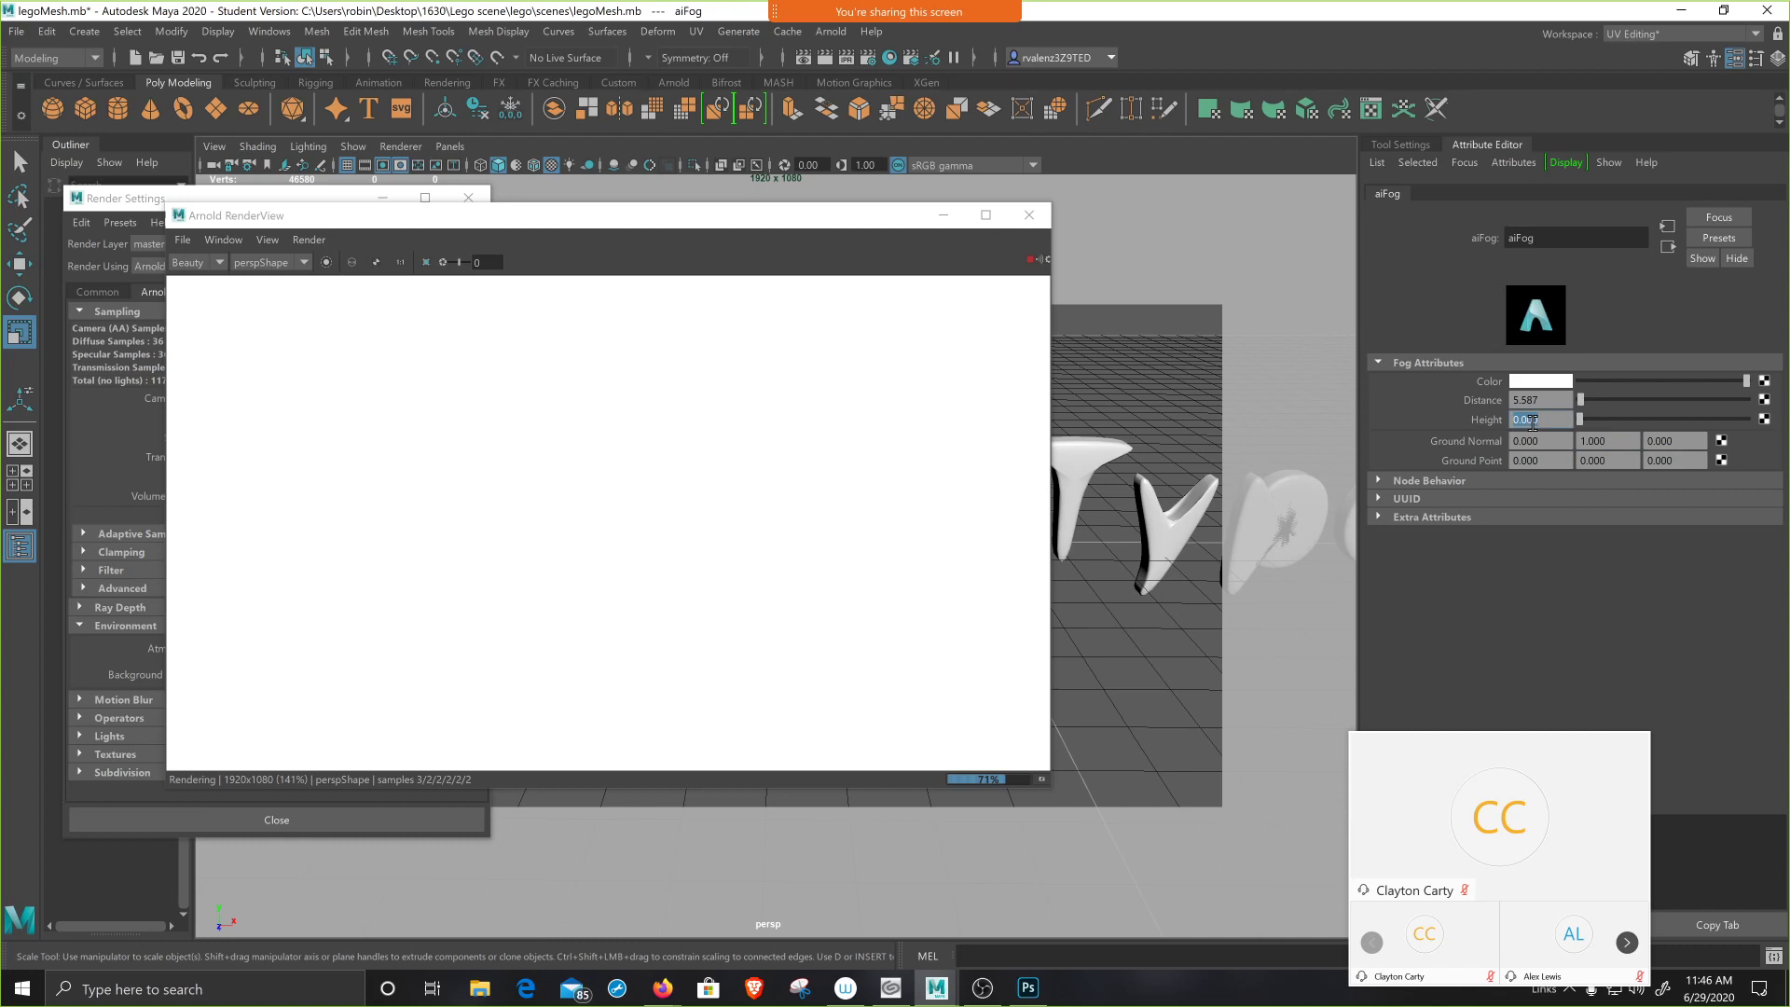
text(2)
key(Return)
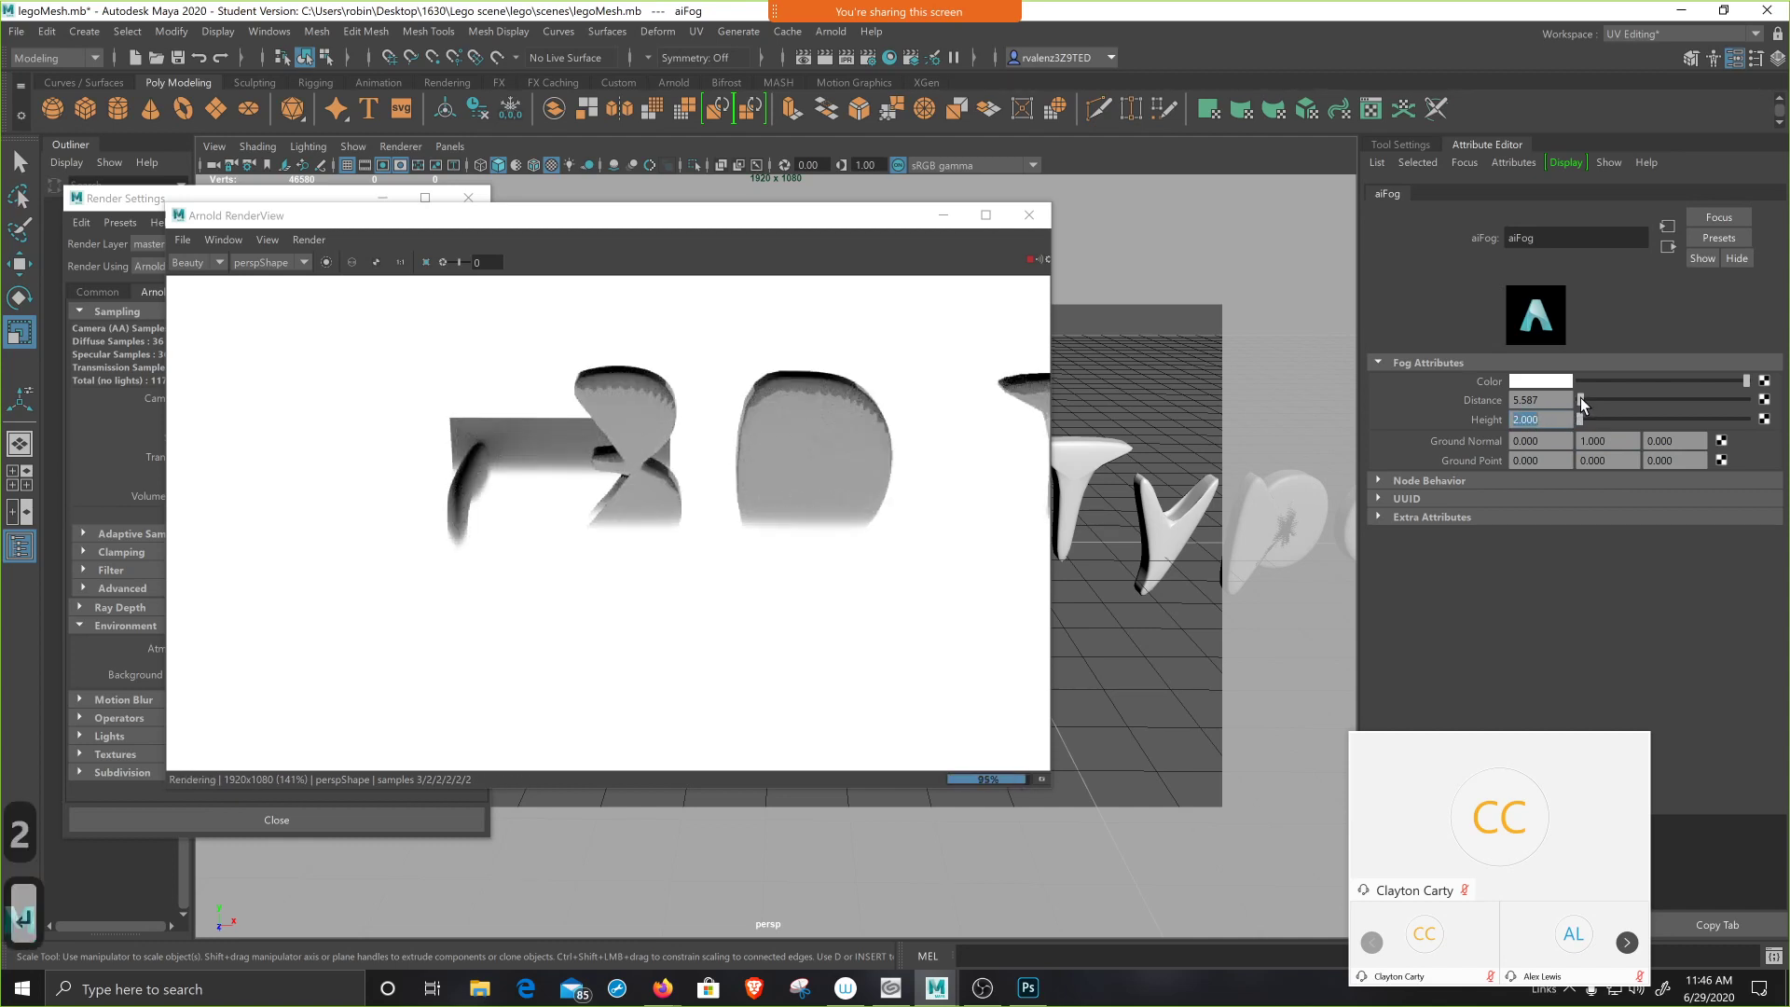
- Undo a trial reduction of the fog distance to 0 and set the distance to 1
drag(1581, 397, 1577, 397)
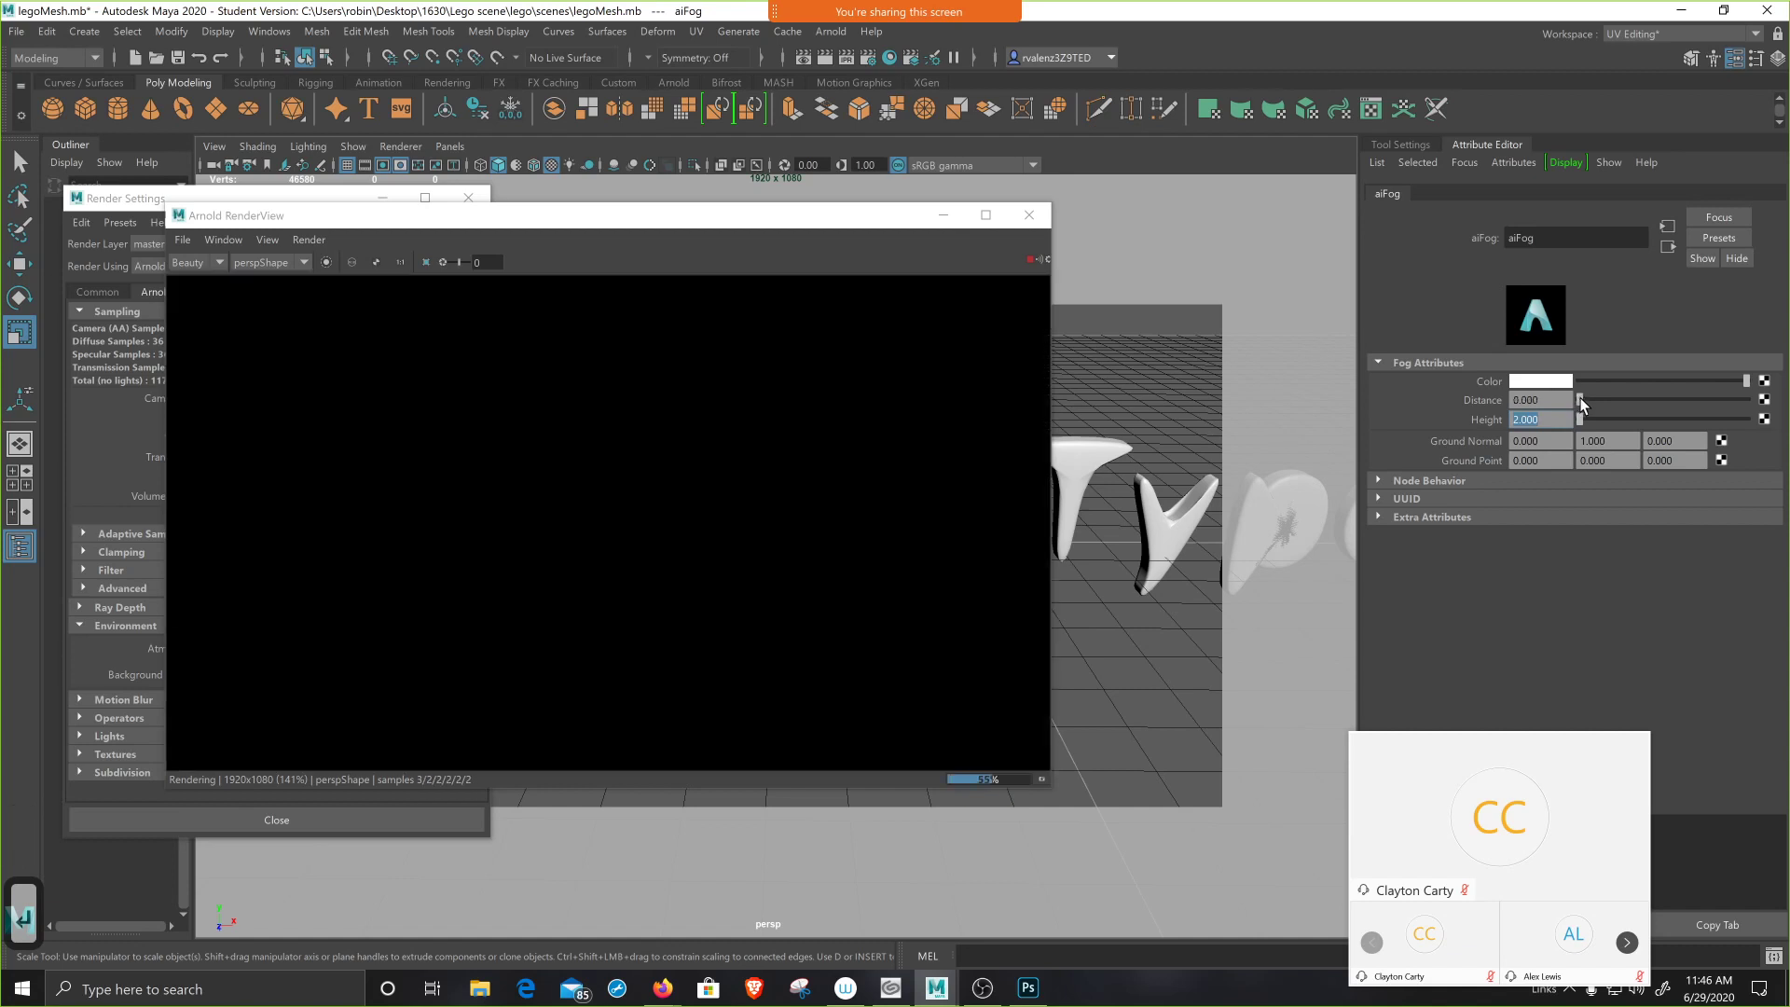
key(ctrl+z)
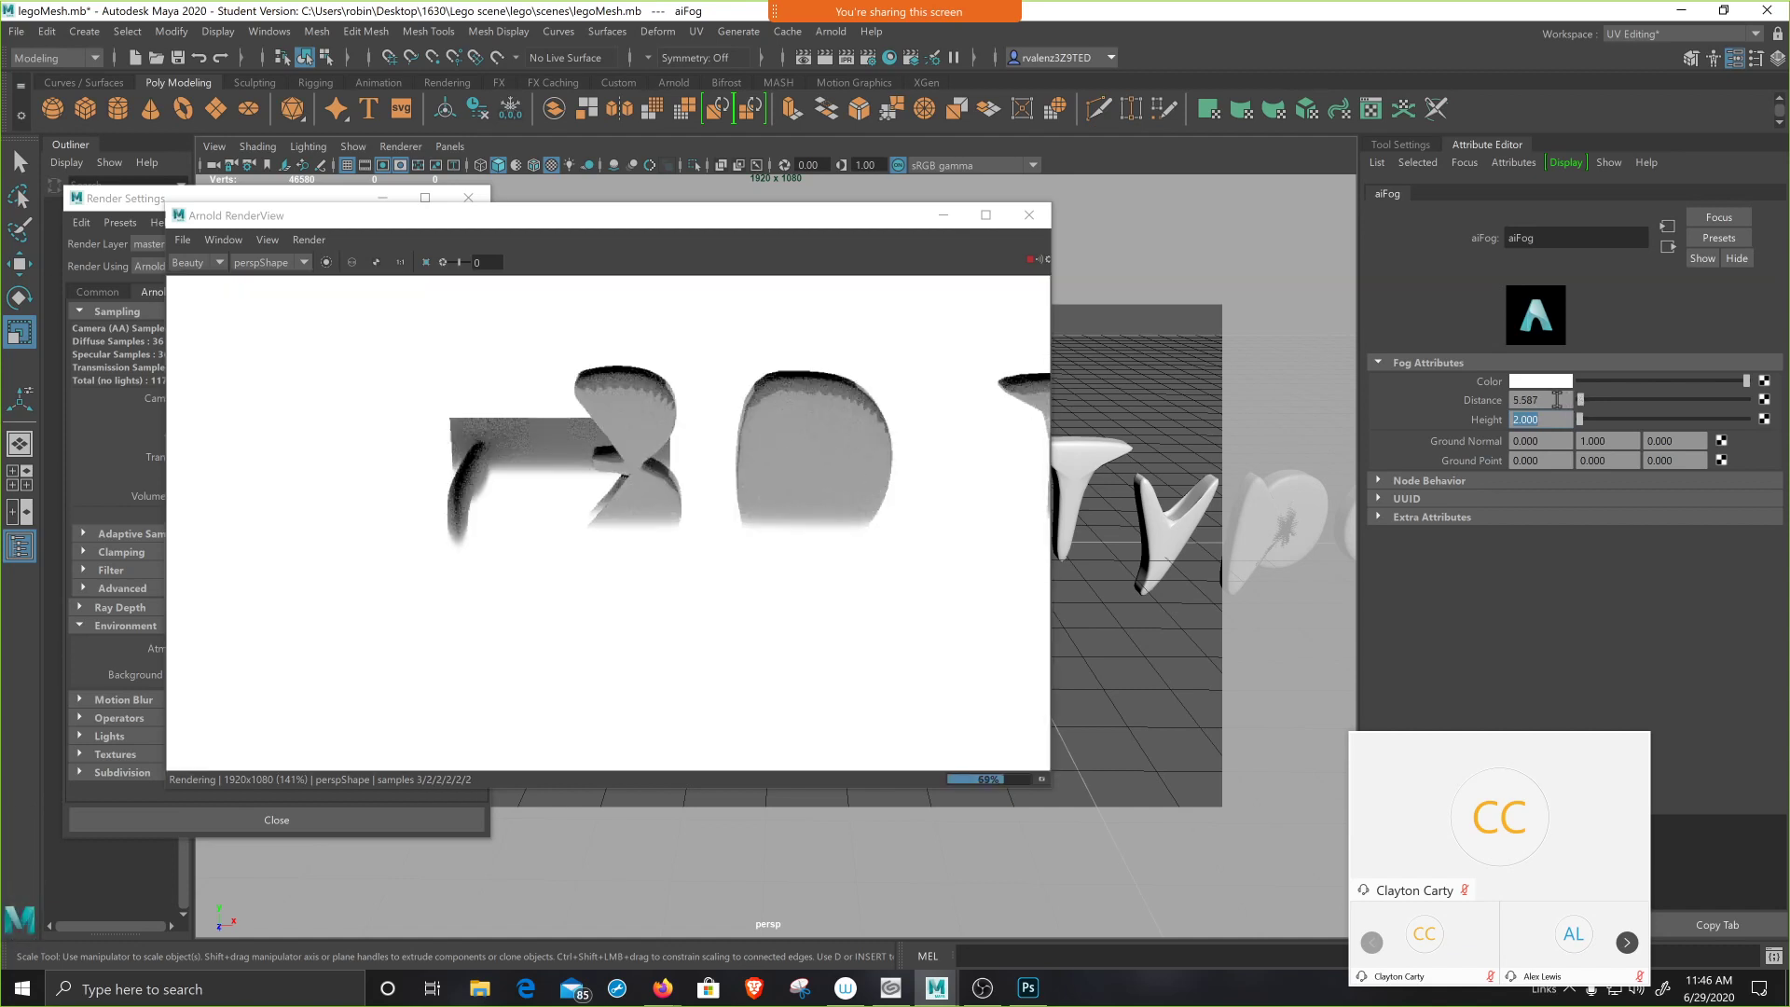
drag(1555, 399, 1514, 401)
text(1)
key(Return)
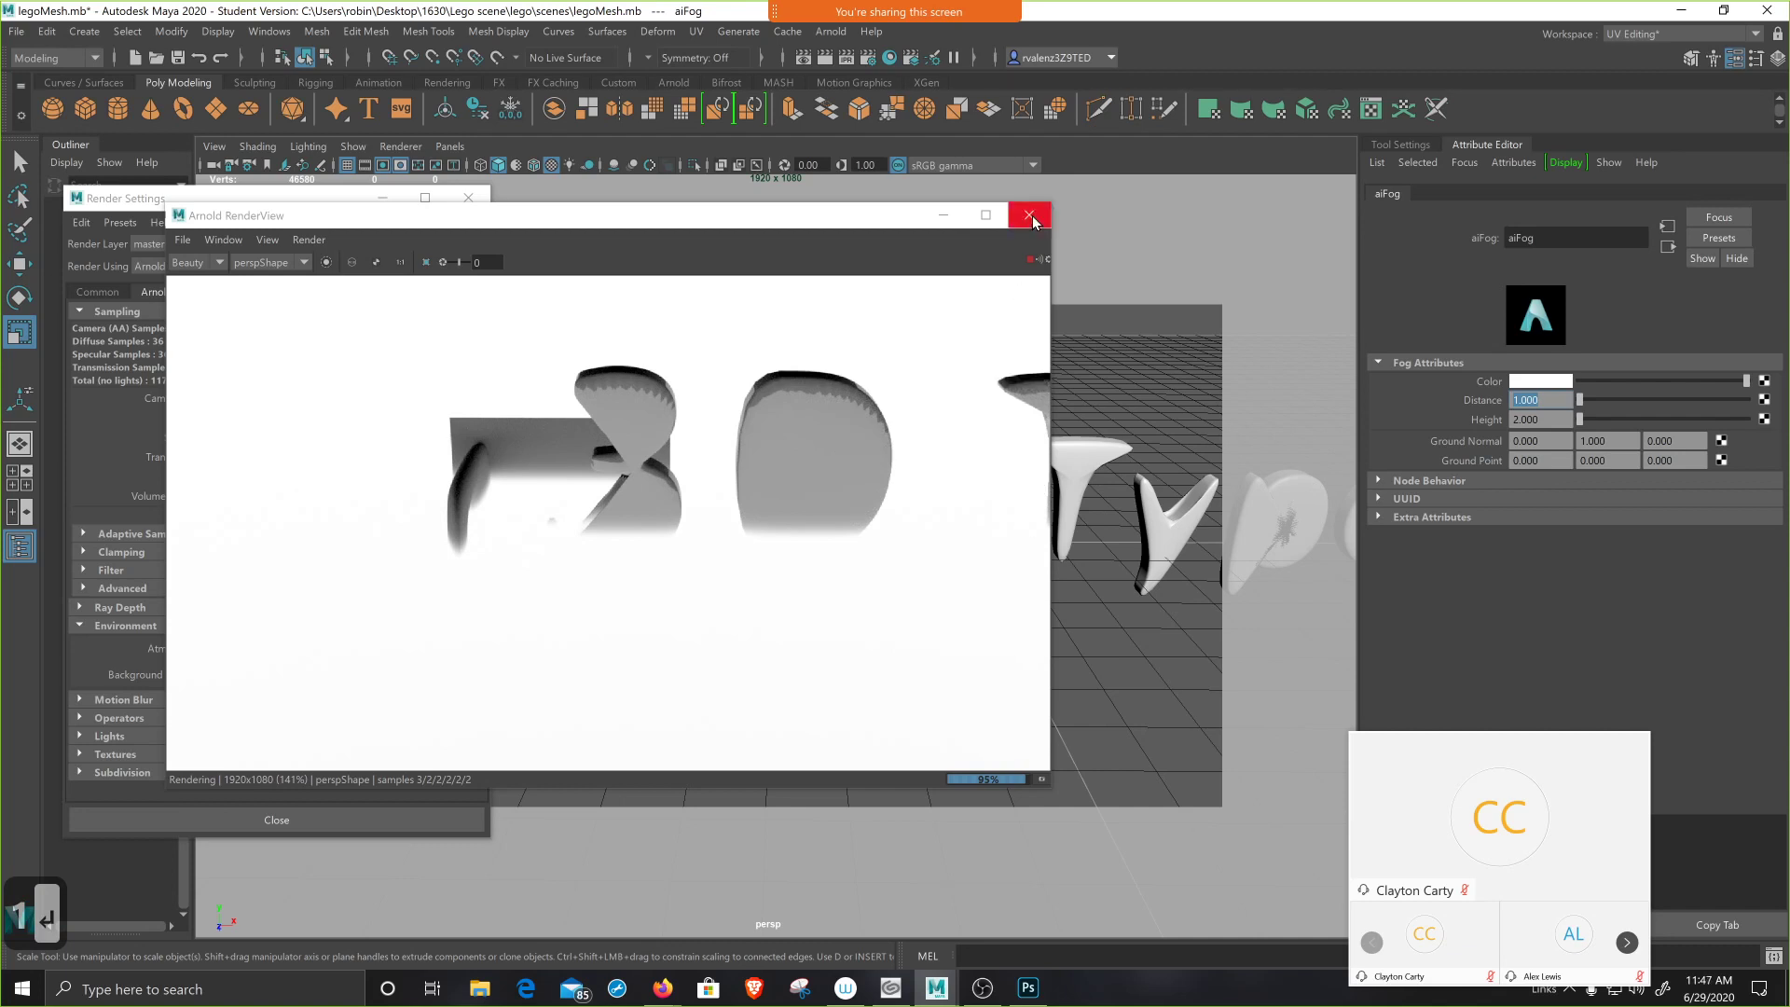
- Close the Arnold RenderView and the render settings
click(1032, 215)
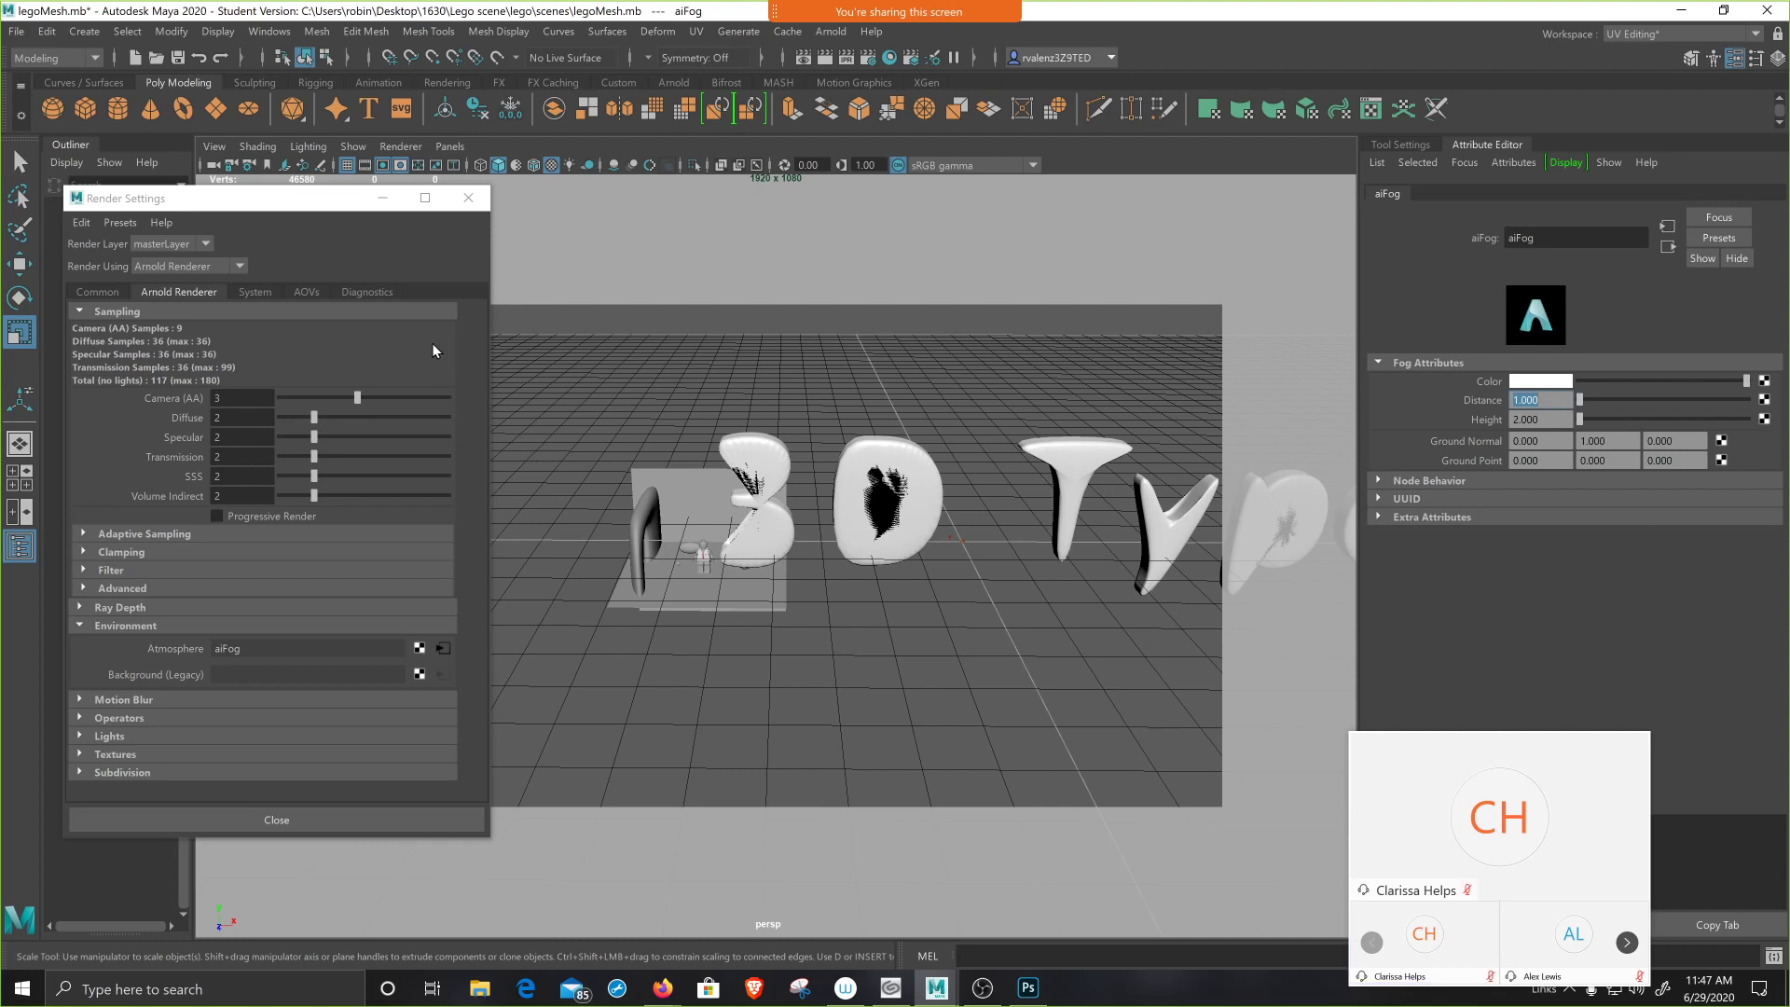
click(479, 206)
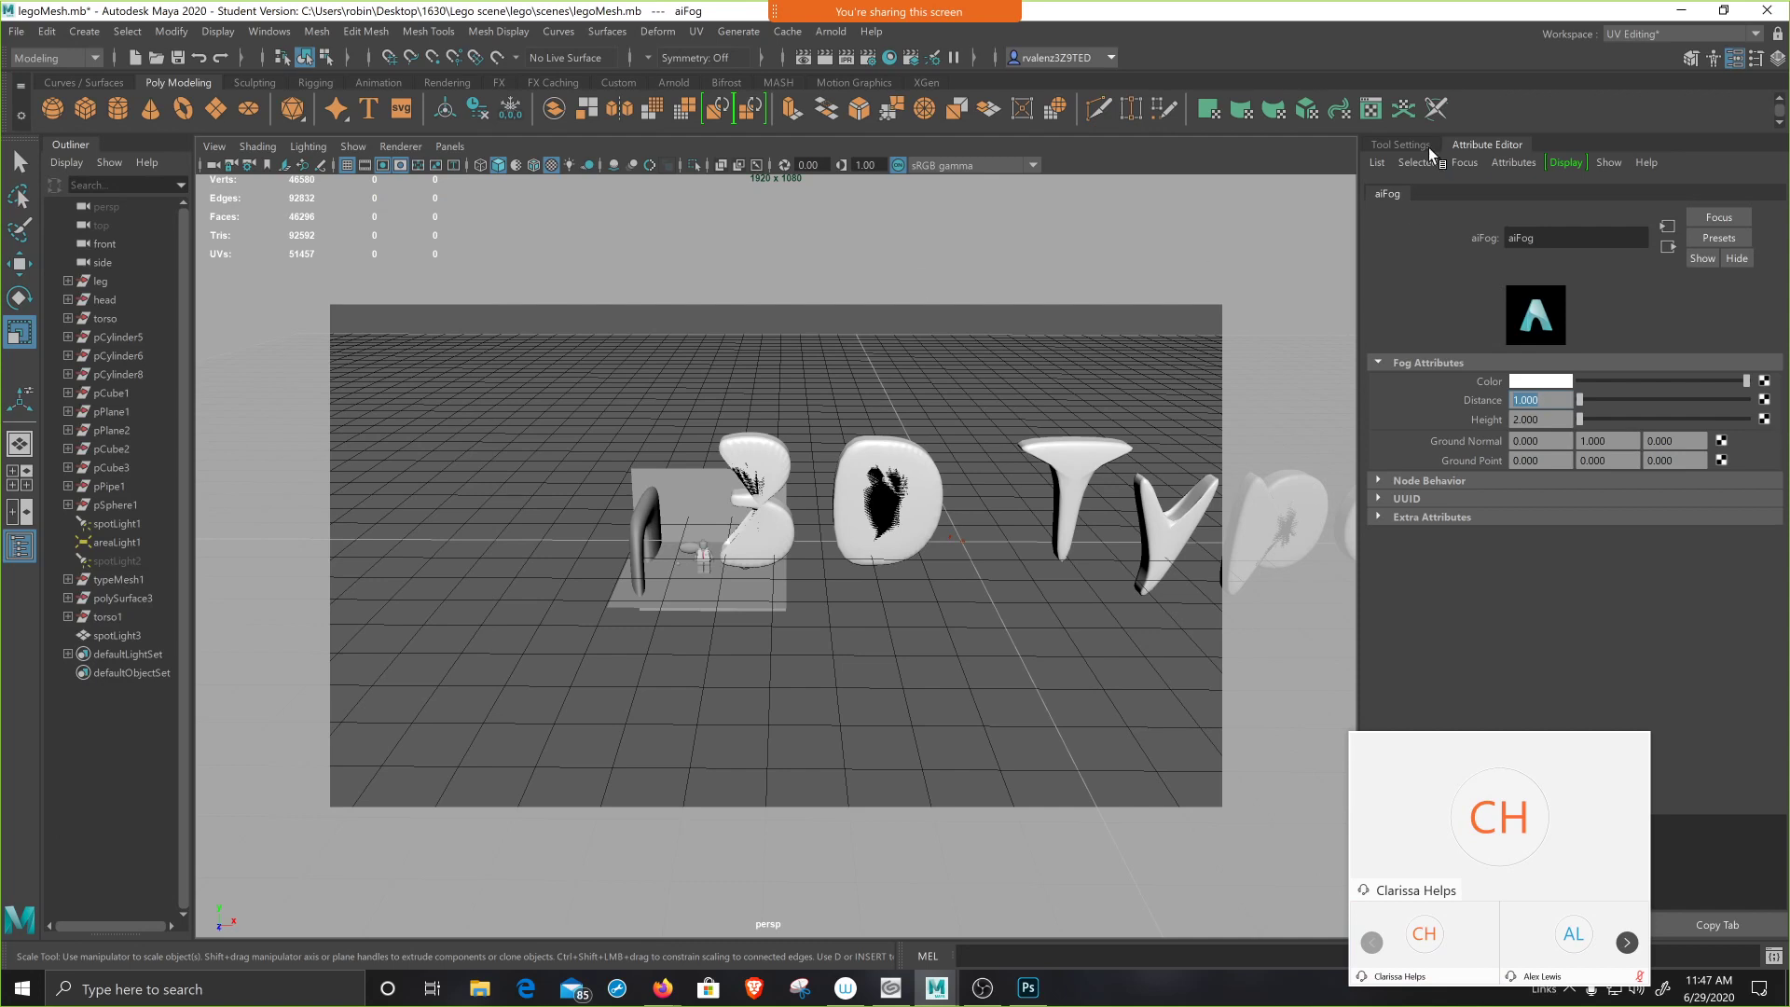
- Stop sharing the screen in the Webex meeting and switch back to the legoMesh scene in Maya
mouse_move(562, 35)
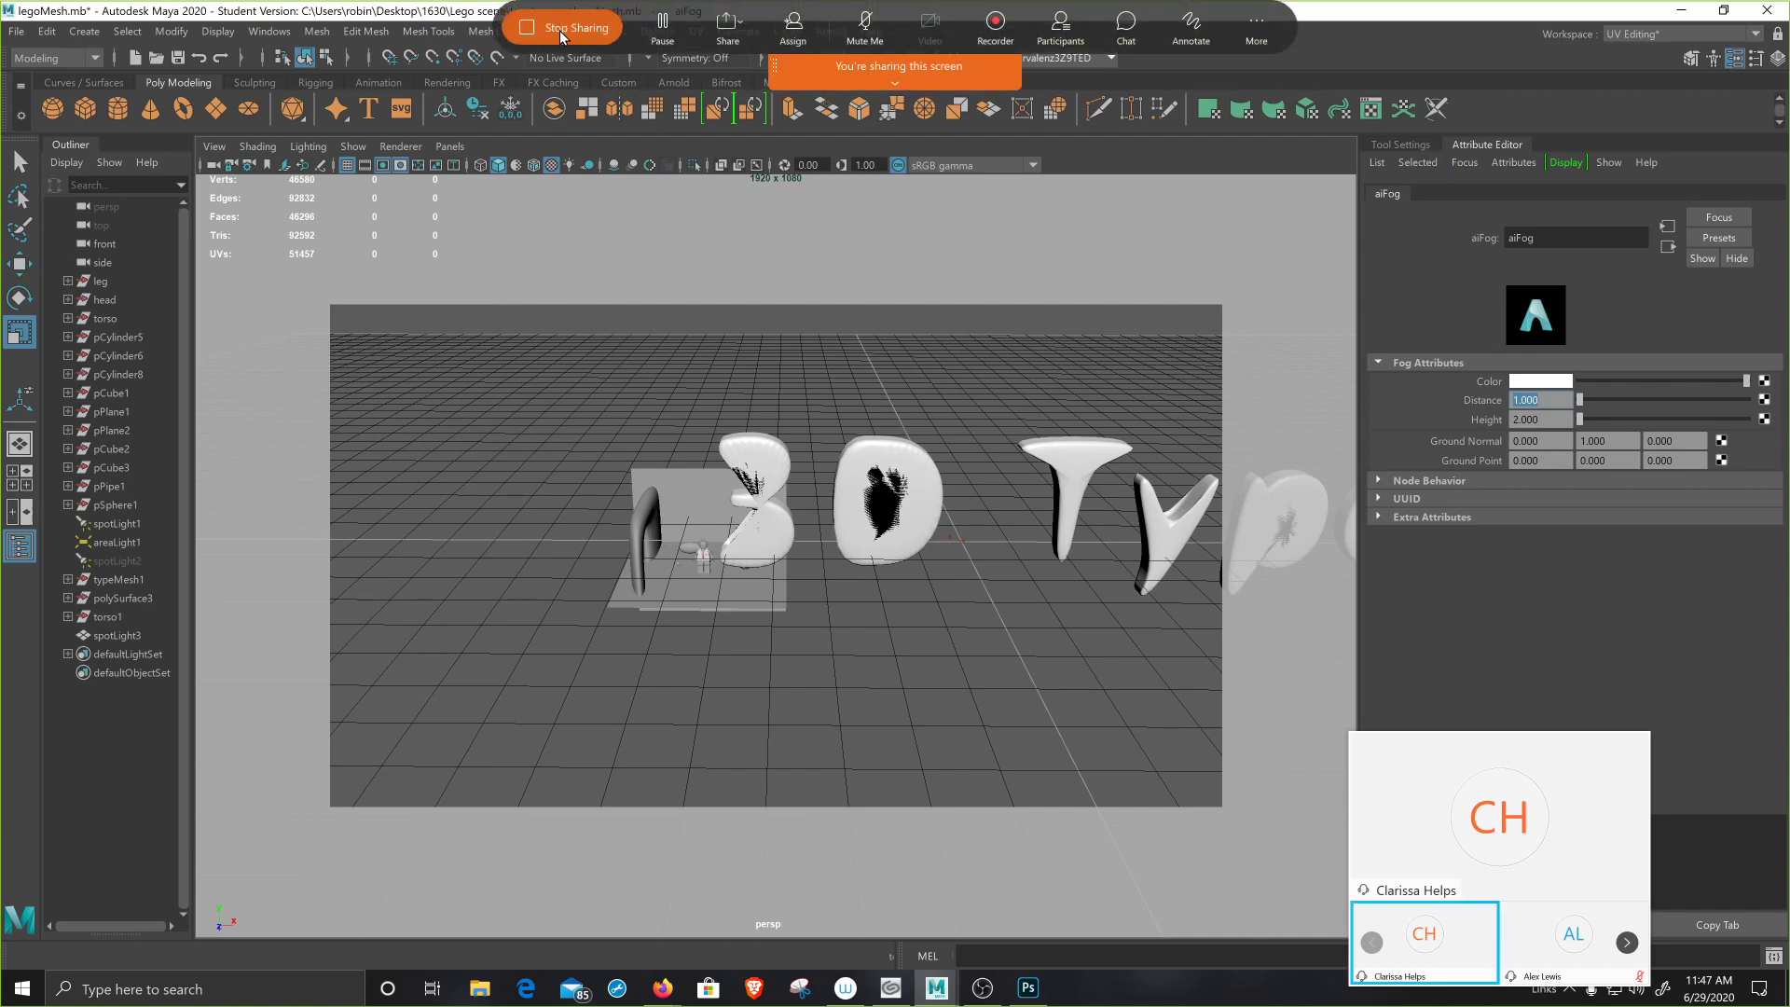
click(562, 30)
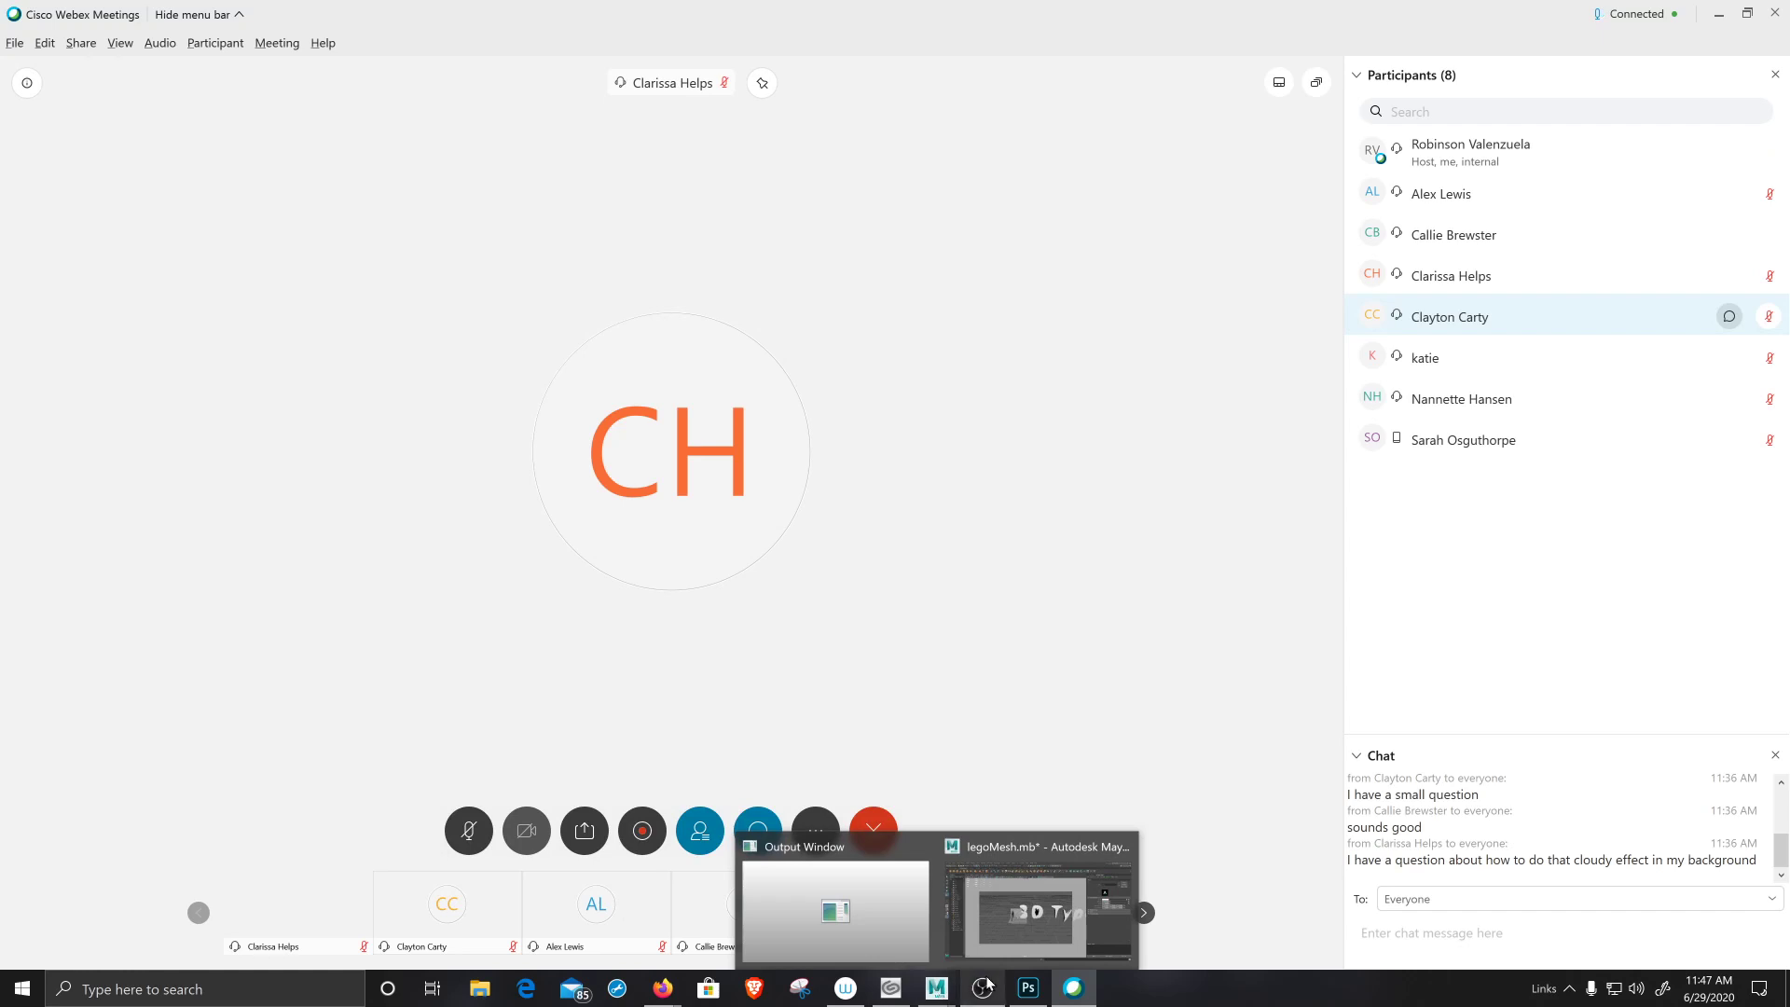
mouse_move(983, 988)
click(1007, 941)
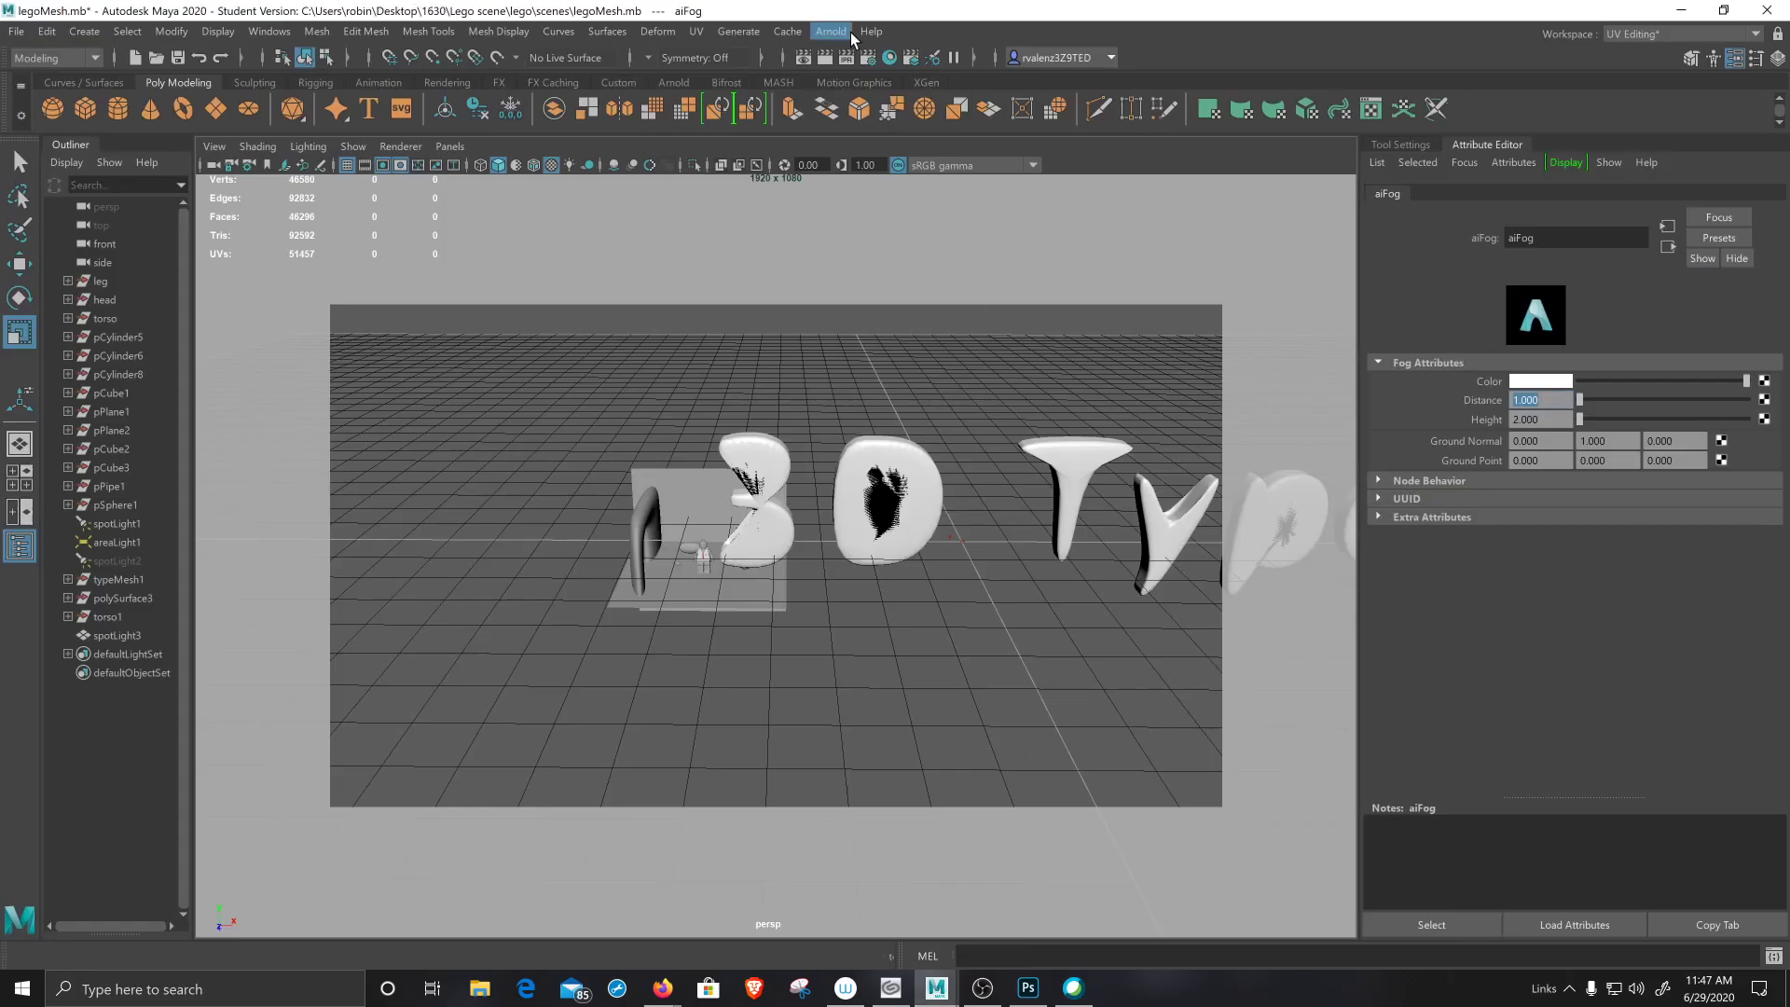
- Disconnect aiFog from the atmosphere in the Arnold render settings and assign the existing aiAtmosphereVolume instead
click(868, 57)
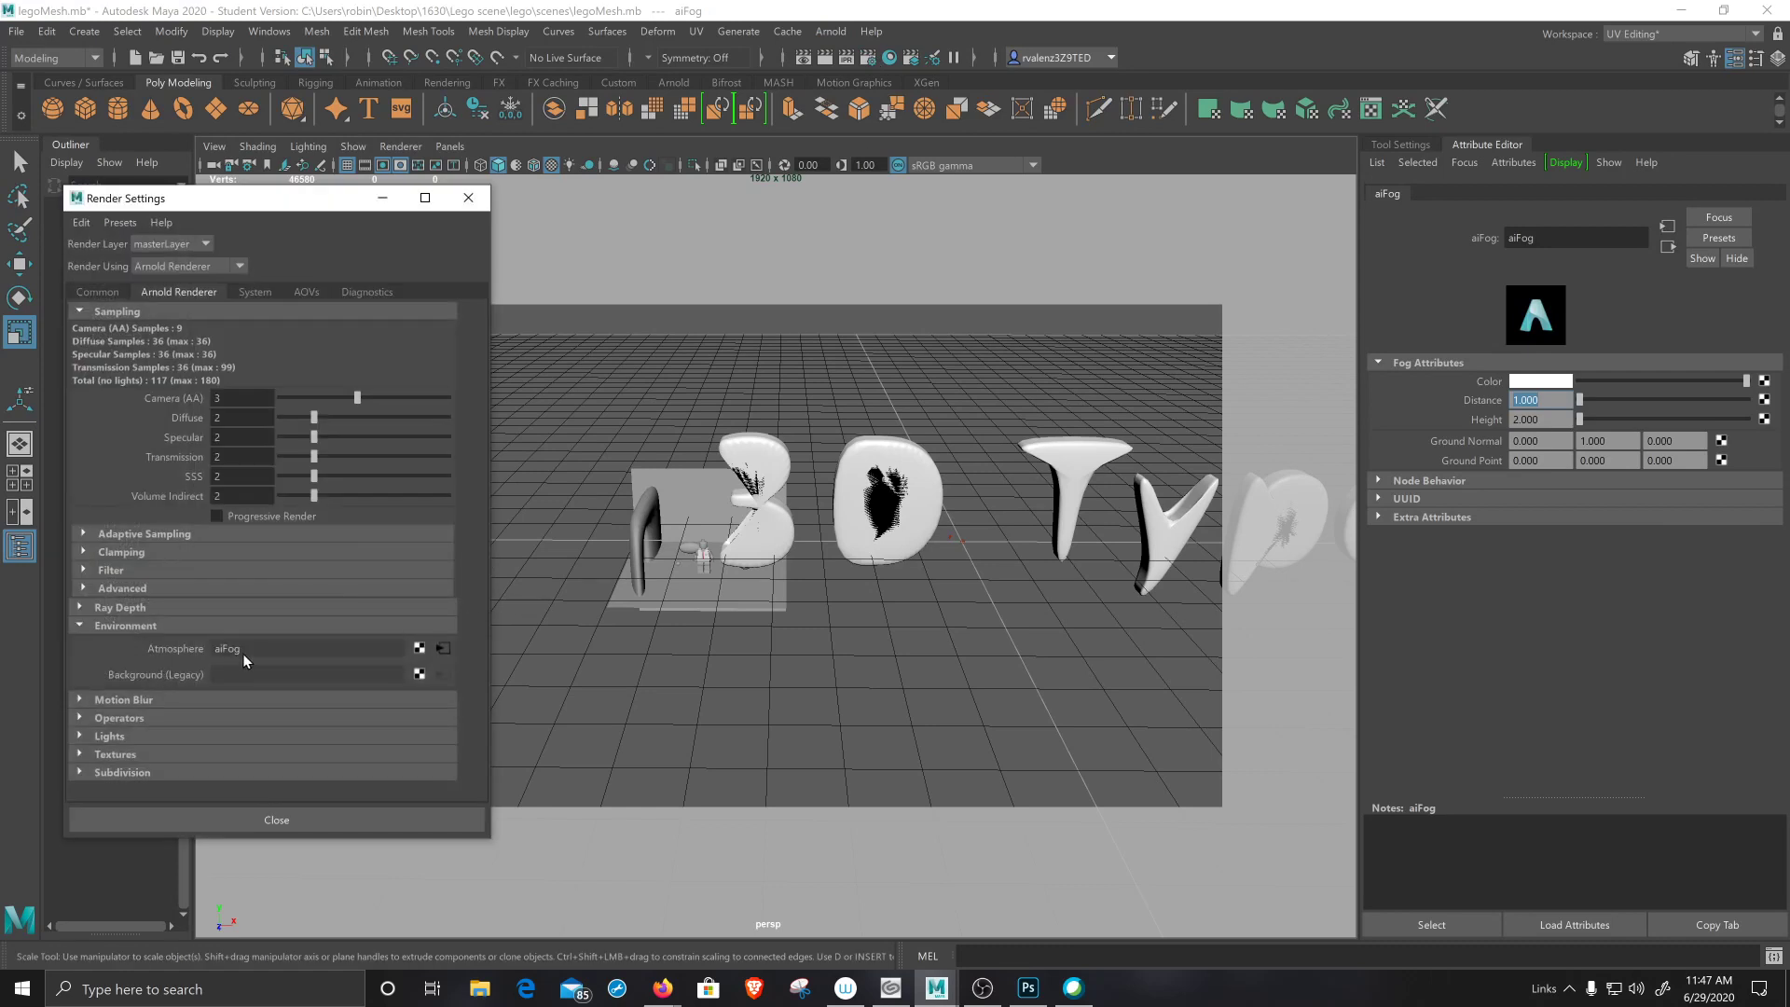
right_click(162, 649)
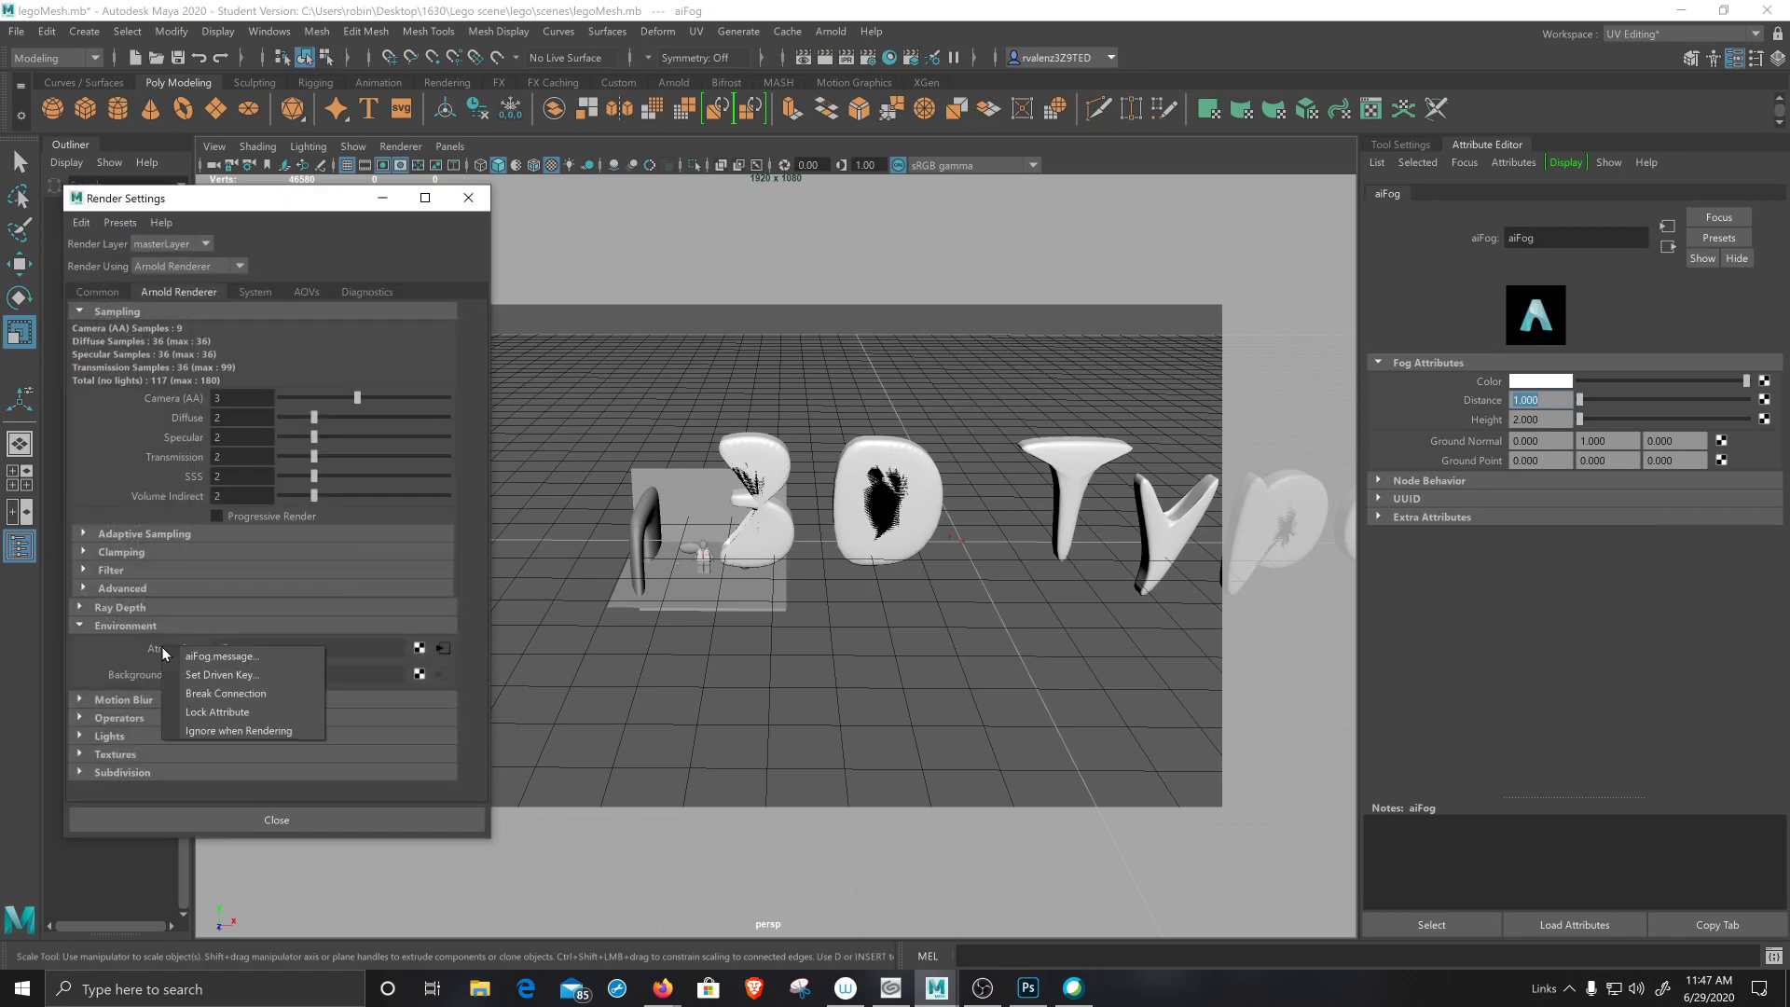
click(206, 693)
click(419, 647)
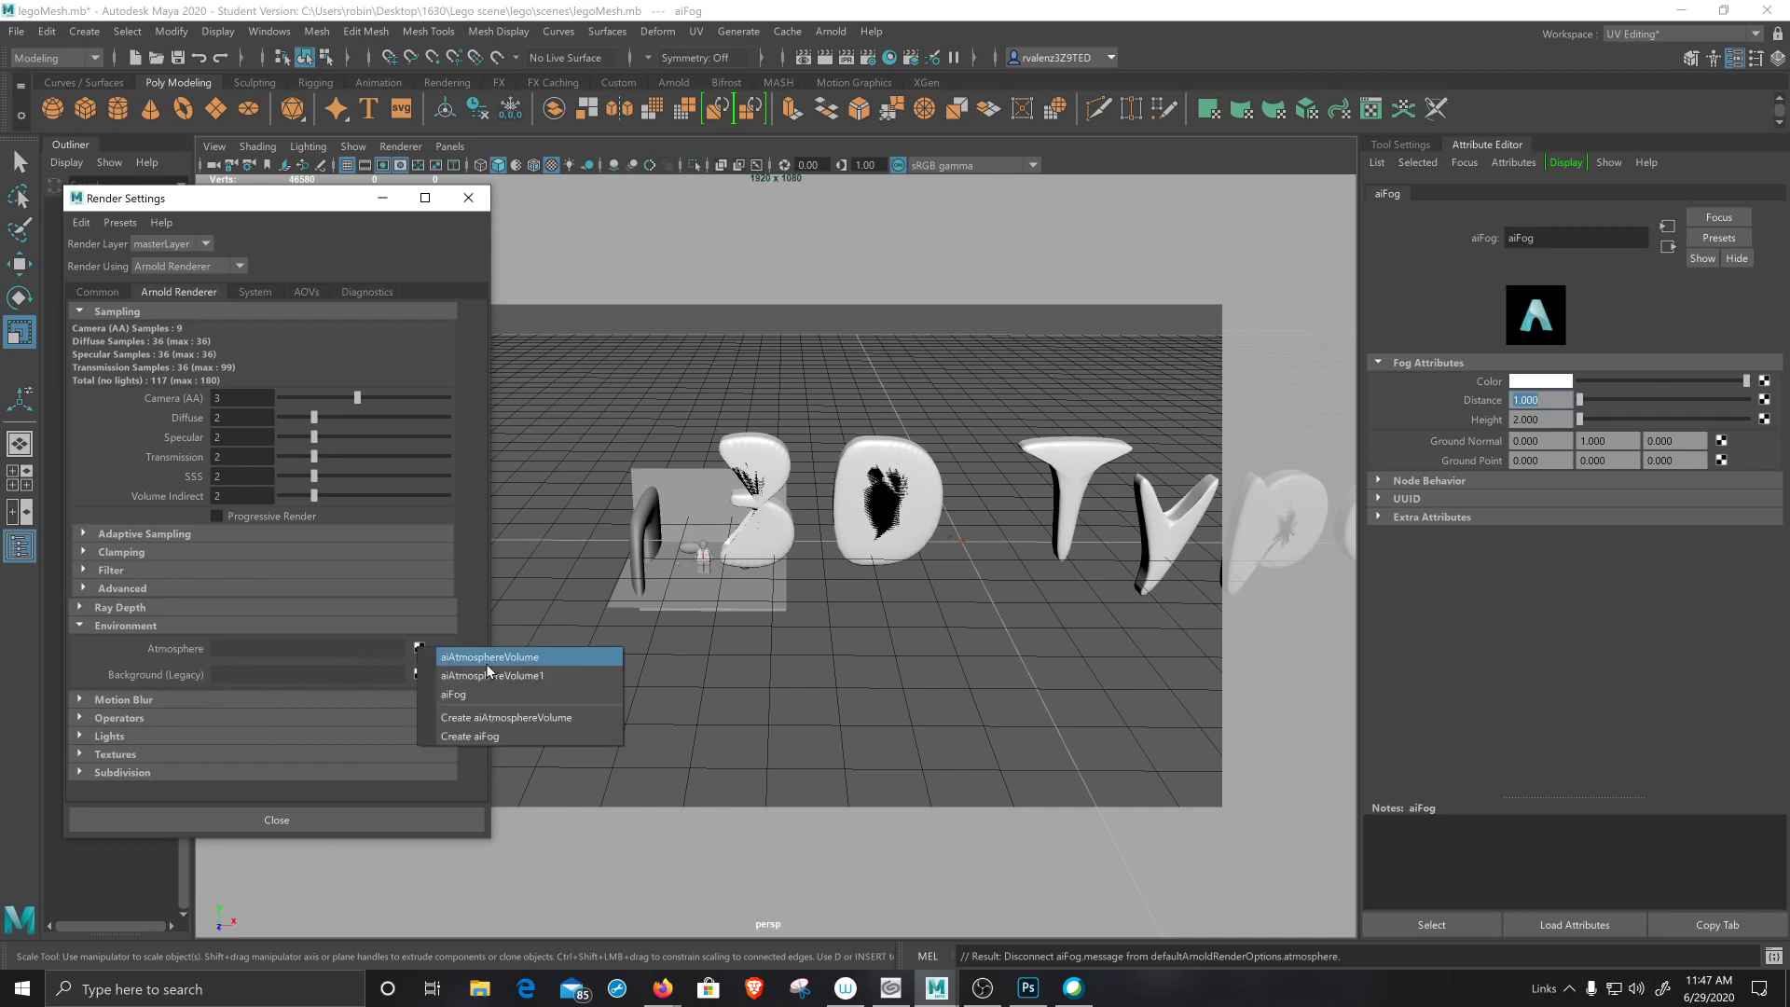
click(496, 658)
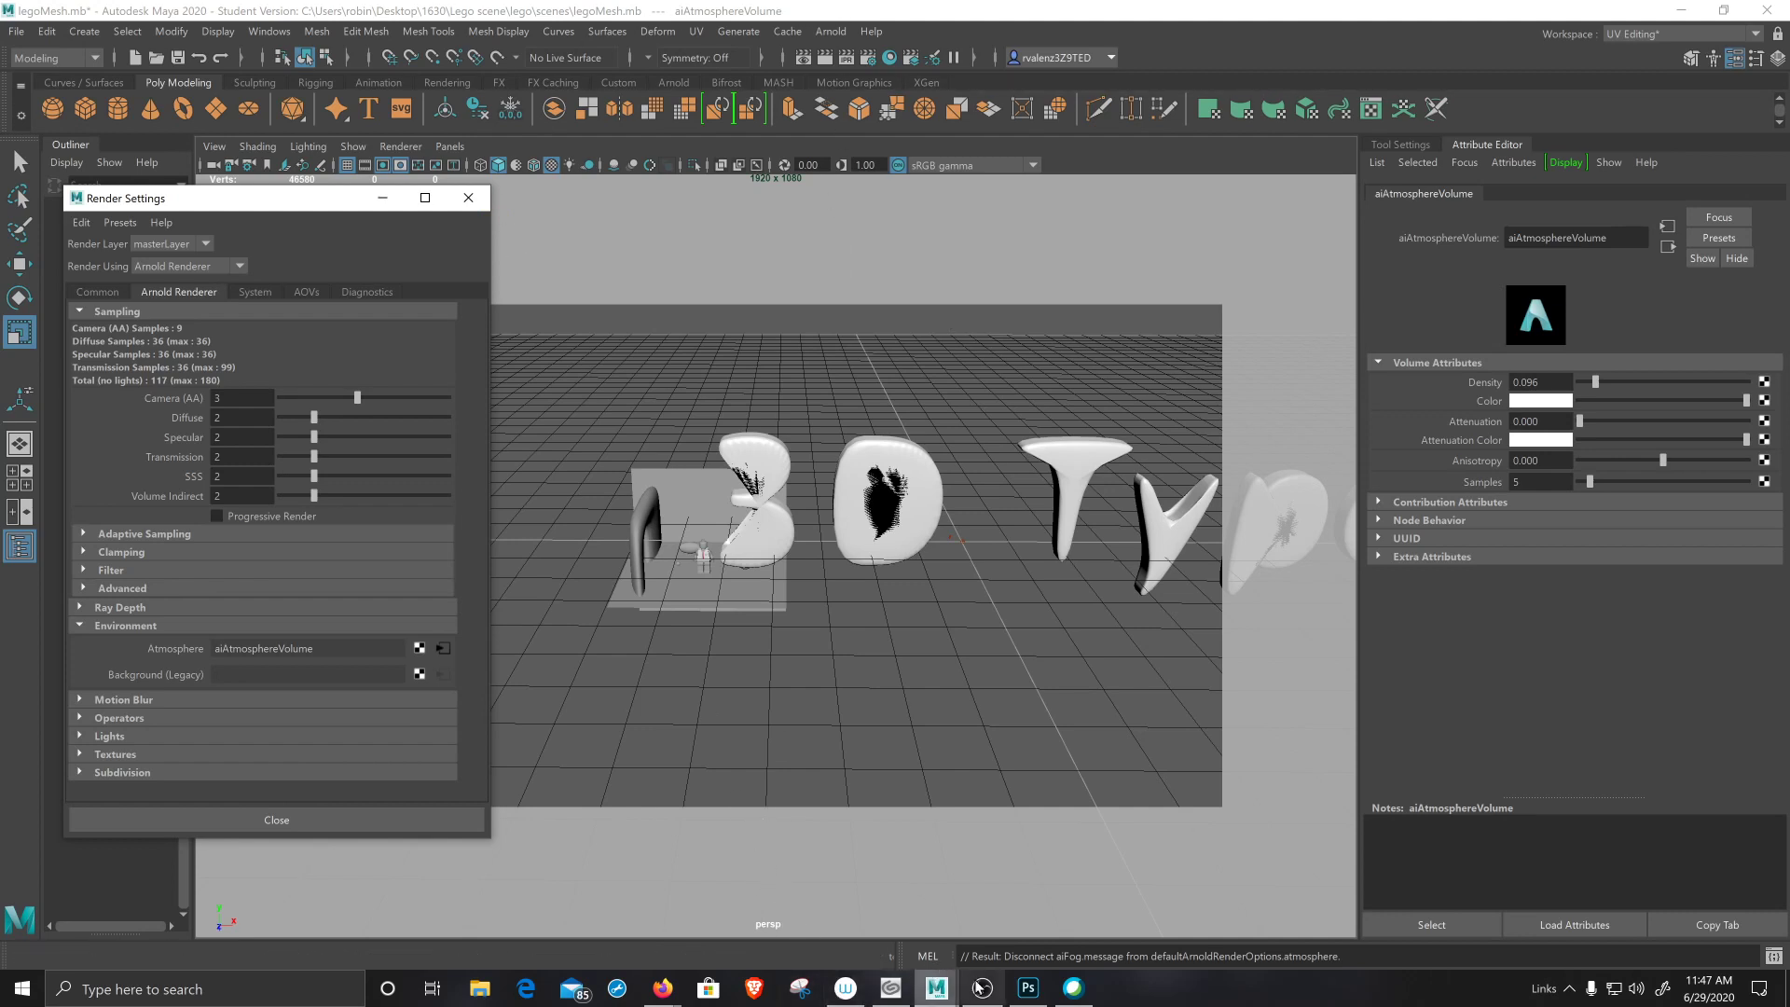
- Switch to the Webex meeting and share the screen with the participants again
click(1073, 988)
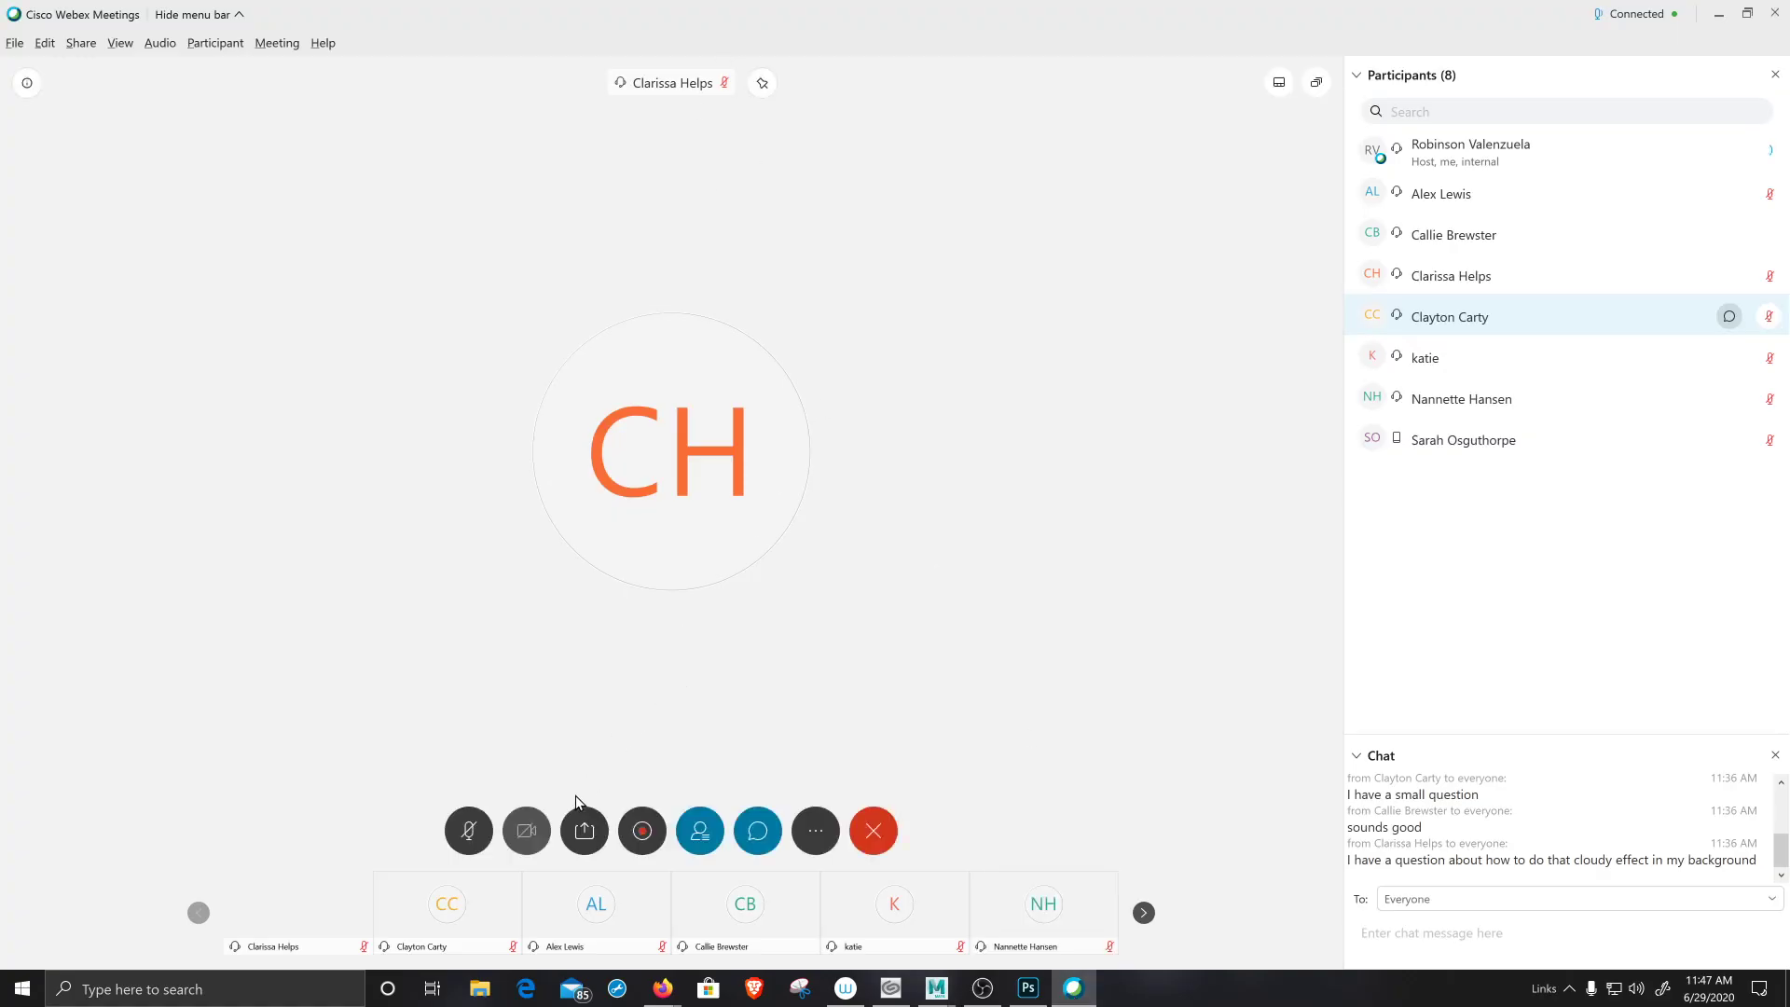
click(587, 833)
click(794, 457)
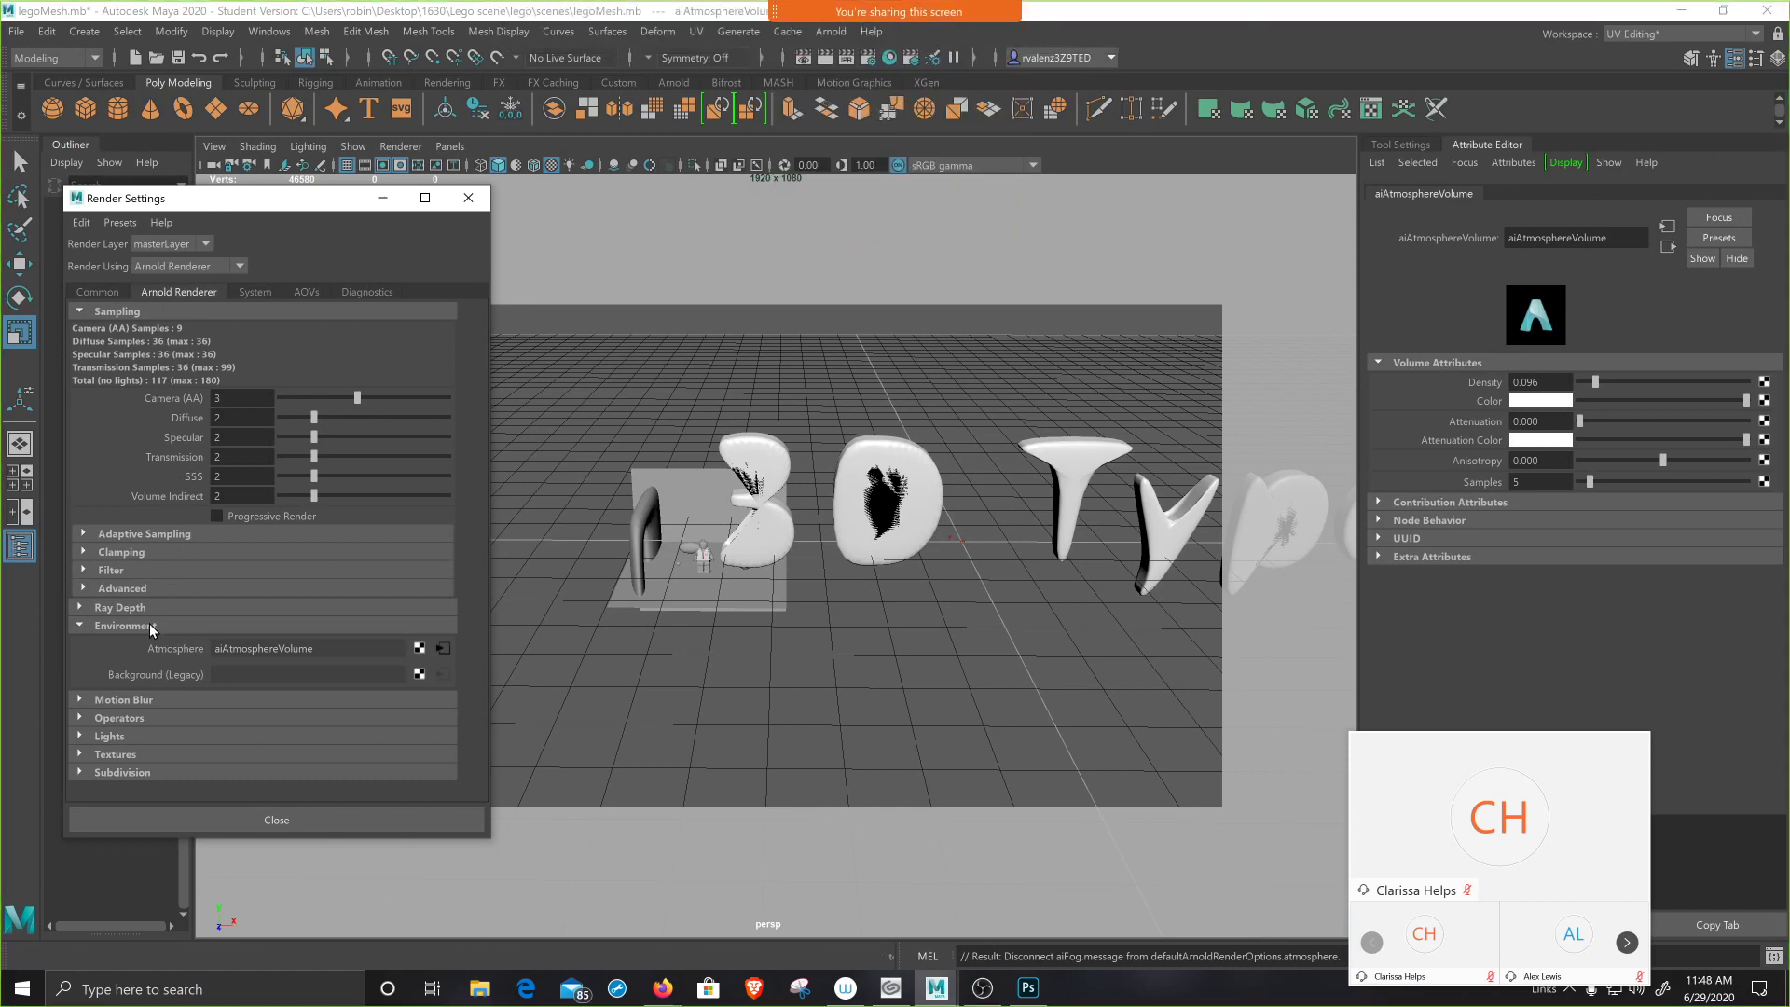
- Break the atmosphere connection in the Arnold render settings and assign aiAtmosphereVolume once more
click(98, 292)
click(186, 293)
right_click(175, 651)
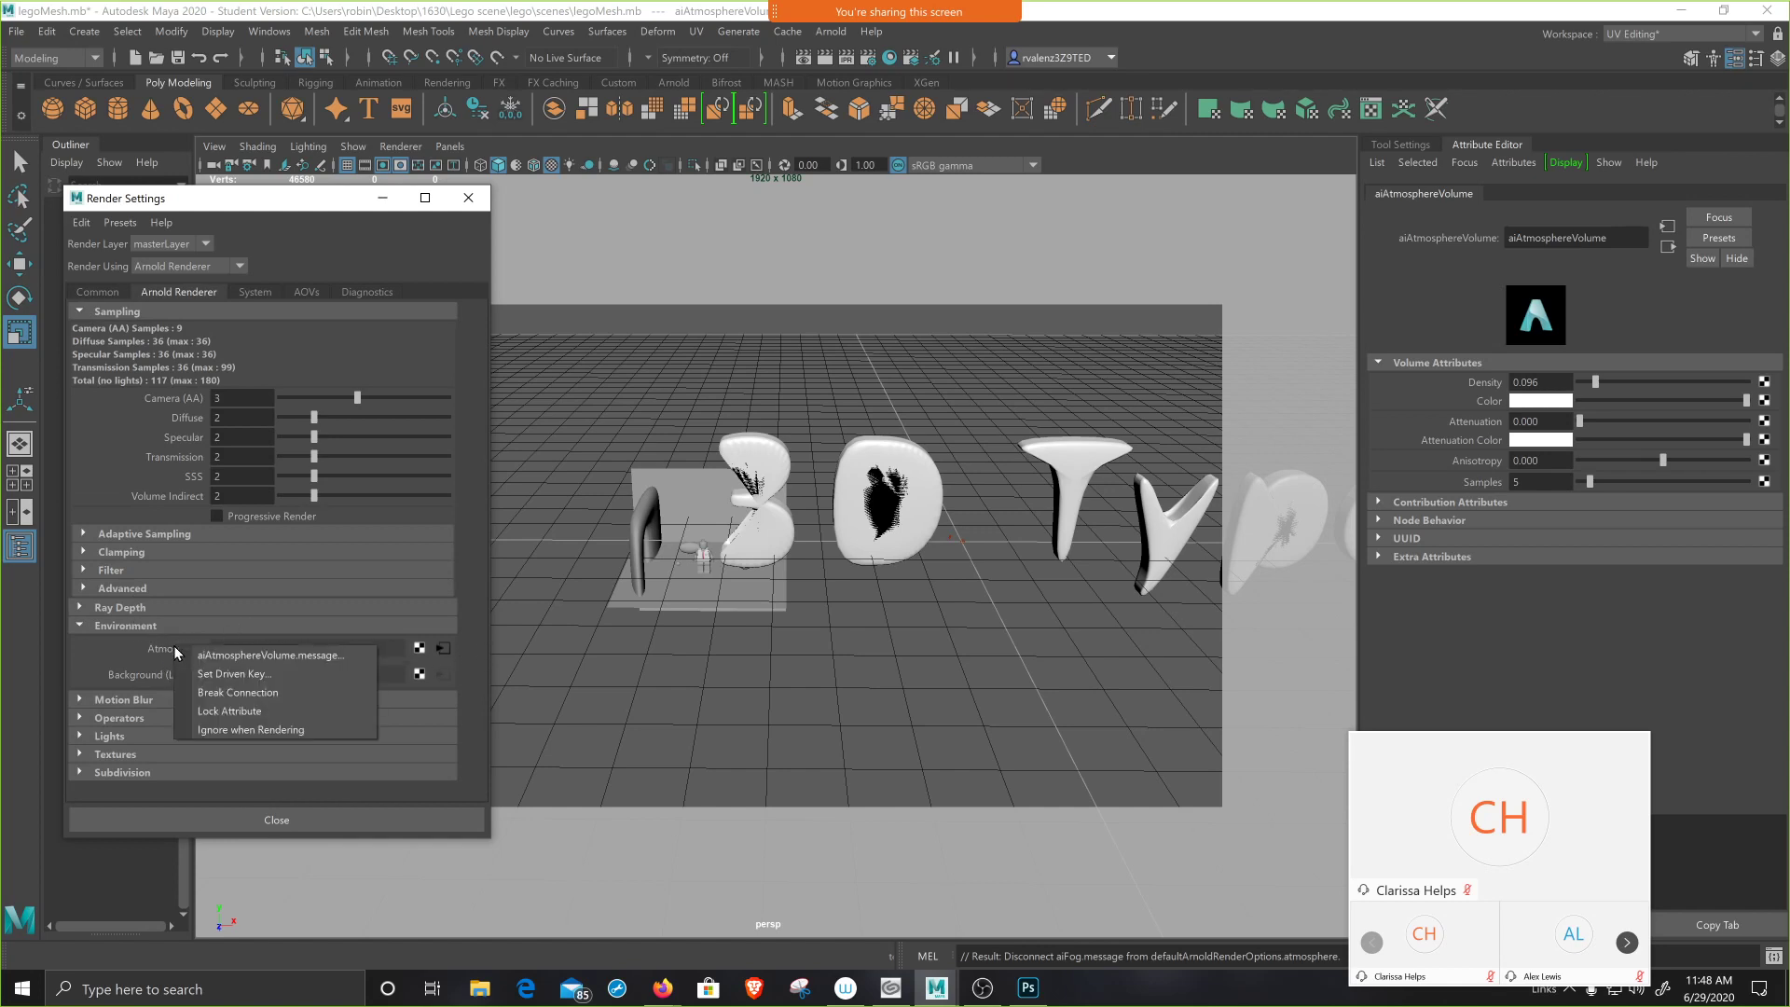
click(195, 695)
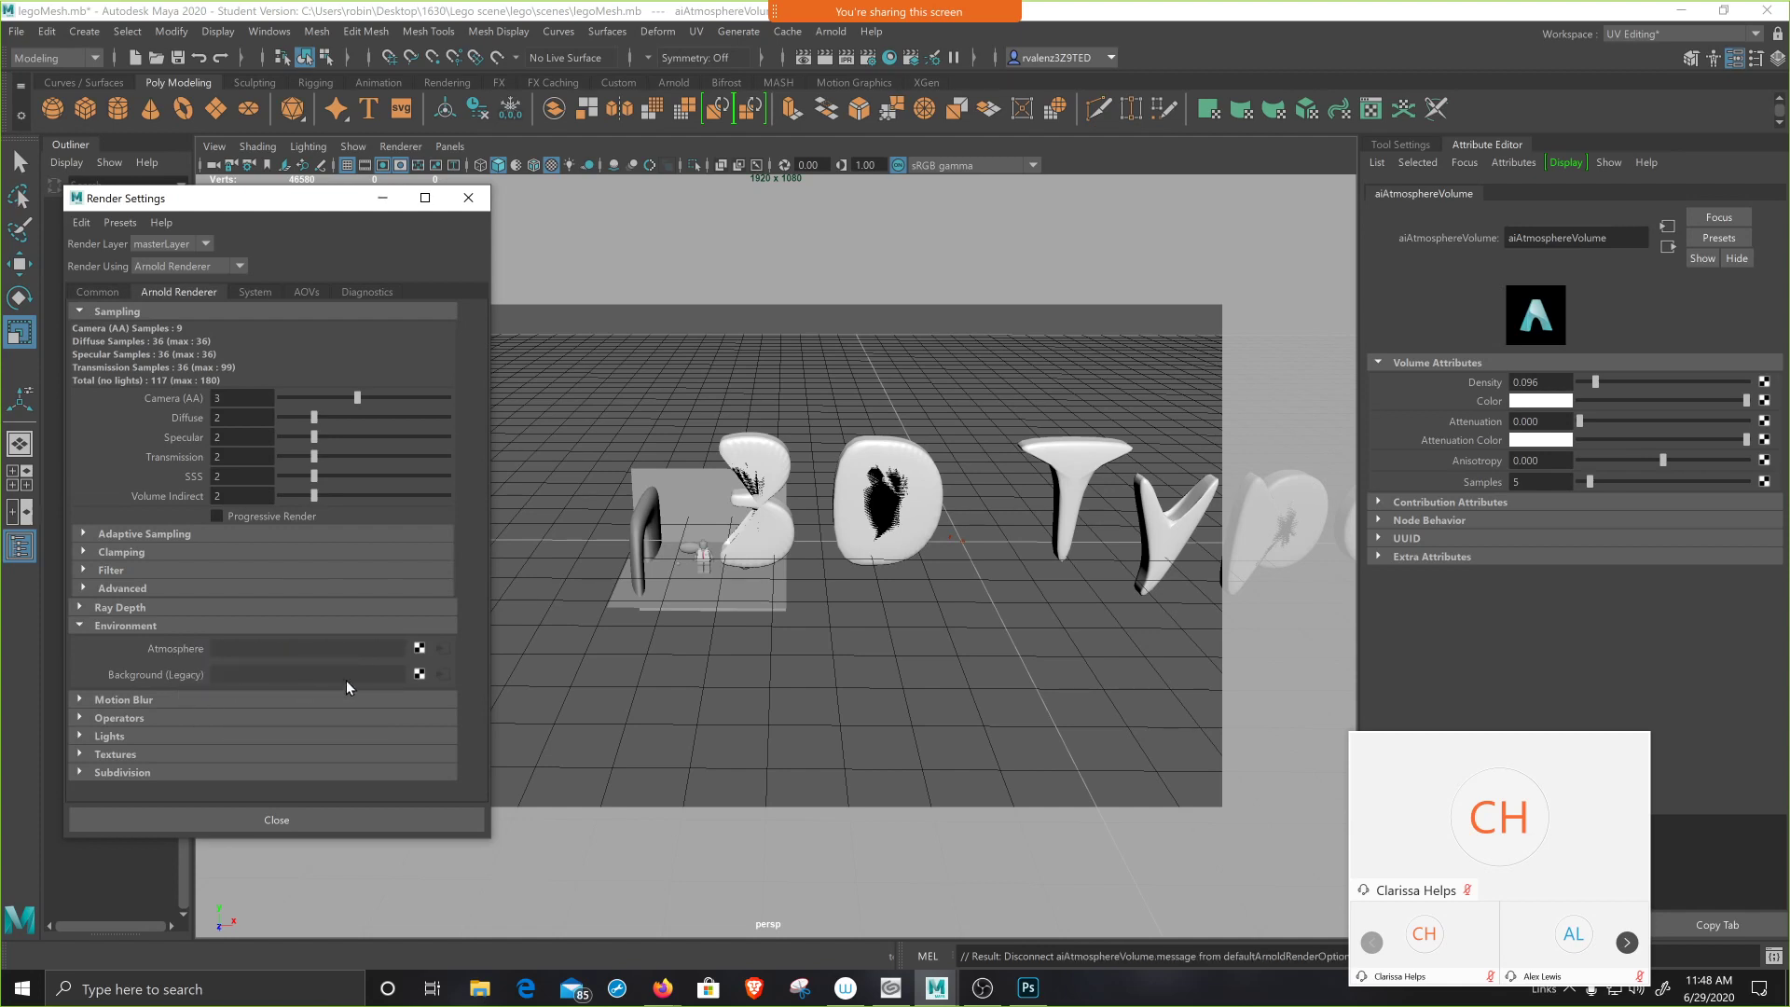
click(419, 648)
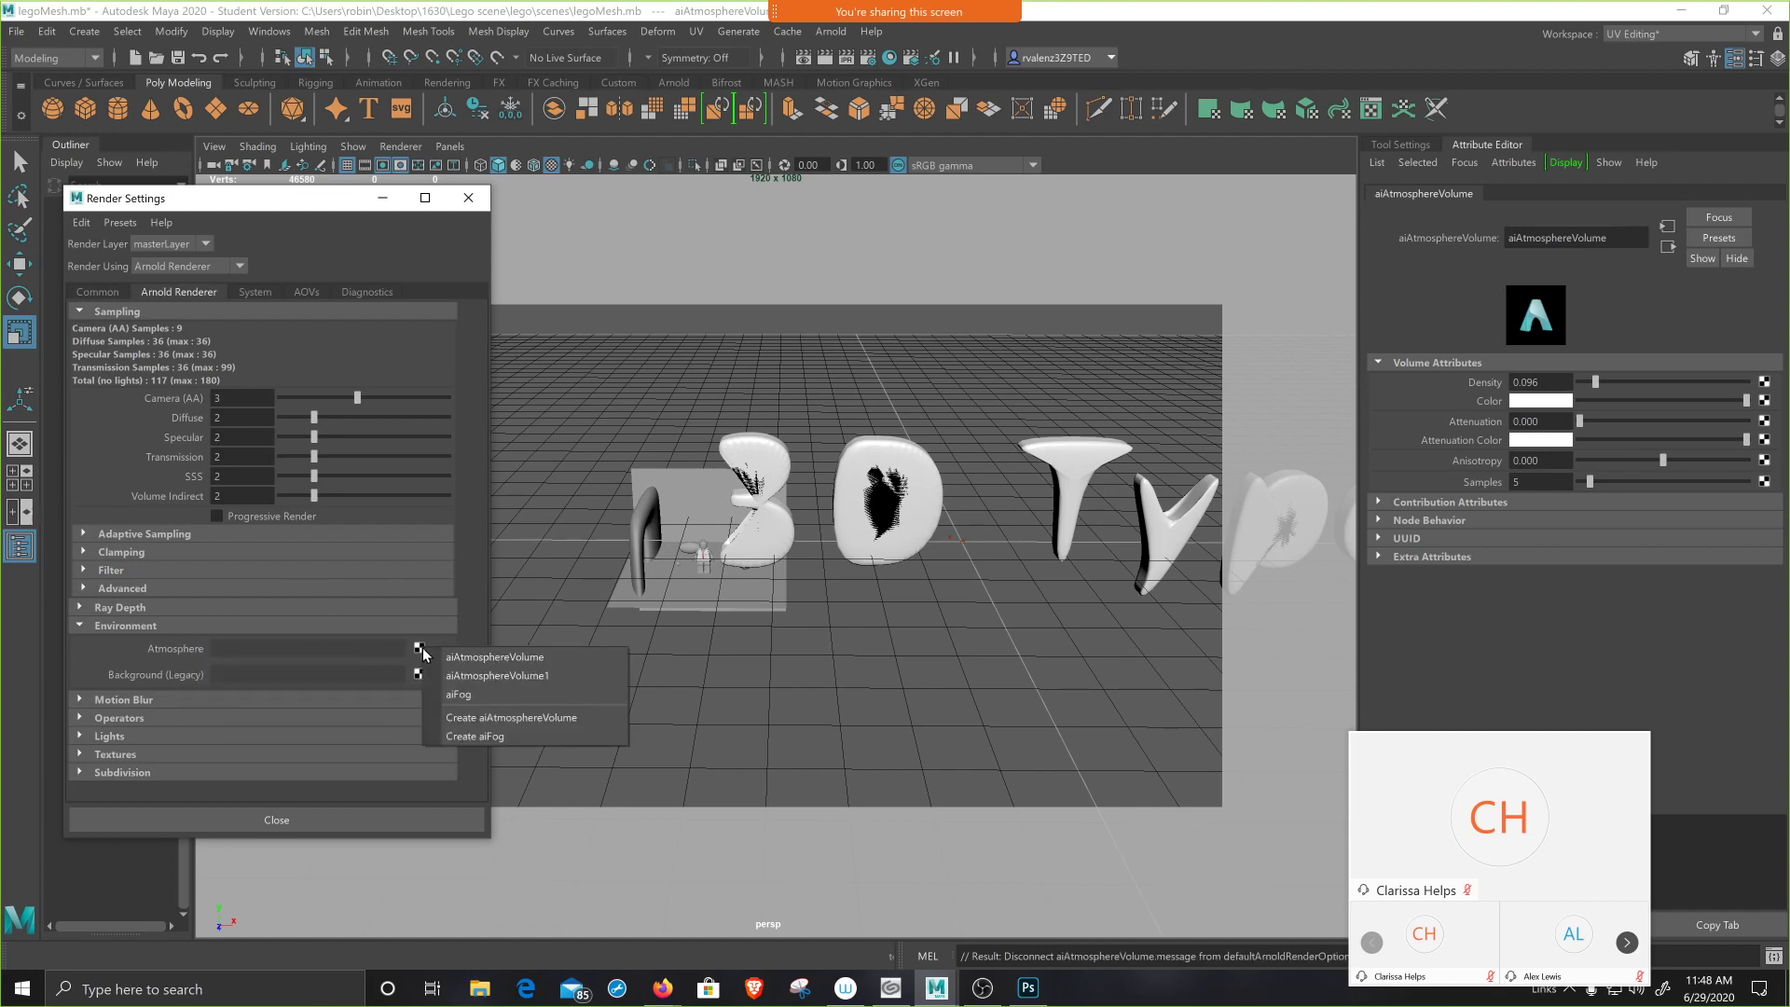
click(472, 656)
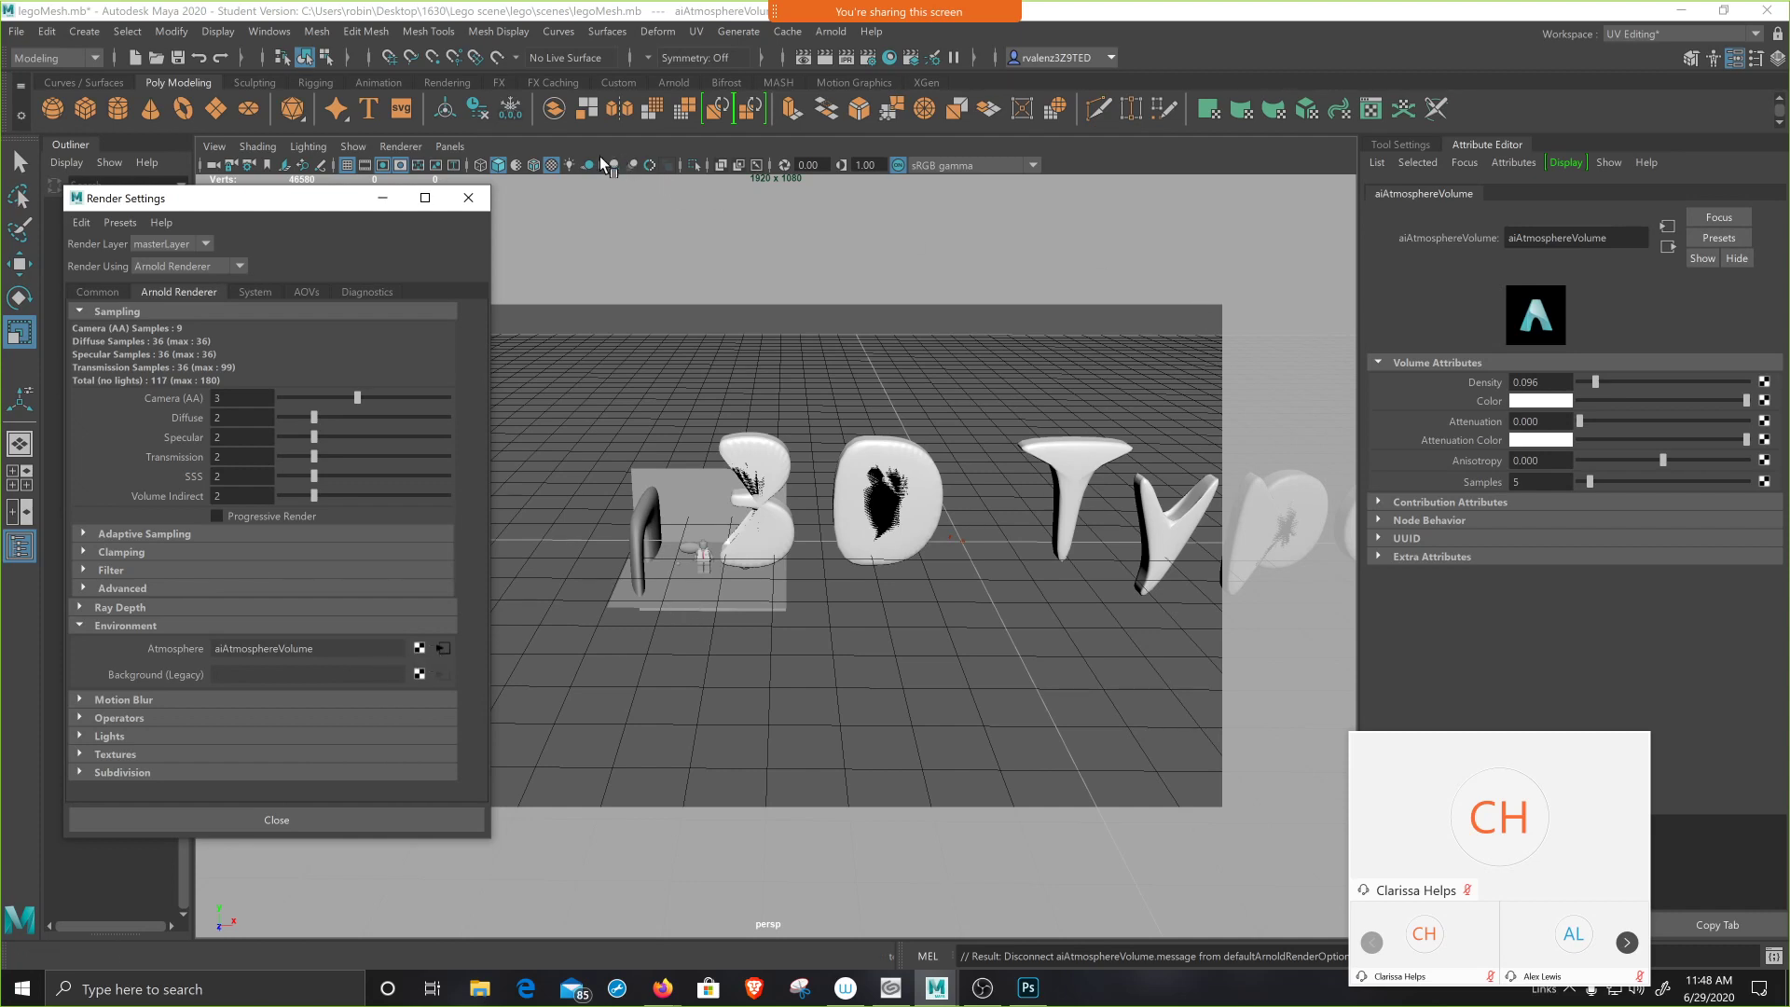
- Close the render settings
click(483, 211)
mouse_move(601, 9)
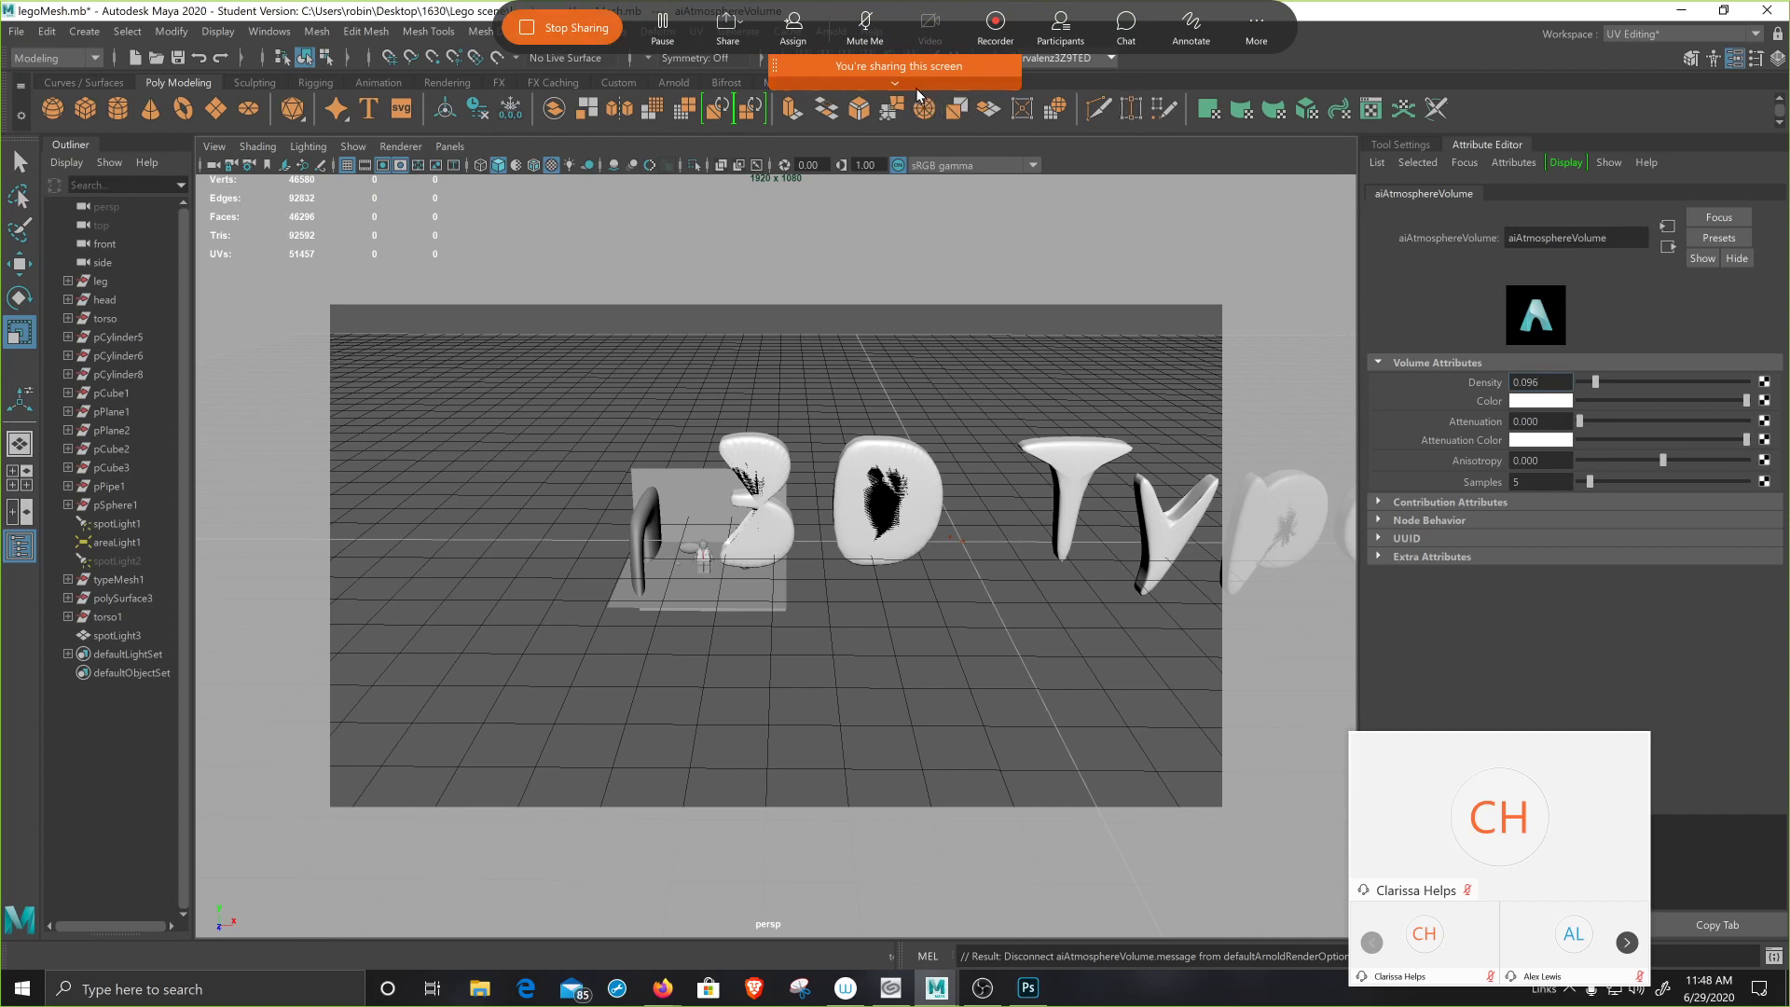
- Stop sharing the screen in the Webex meeting and switch to the Roll Call attendance page in Firefox
mouse_move(1508, 875)
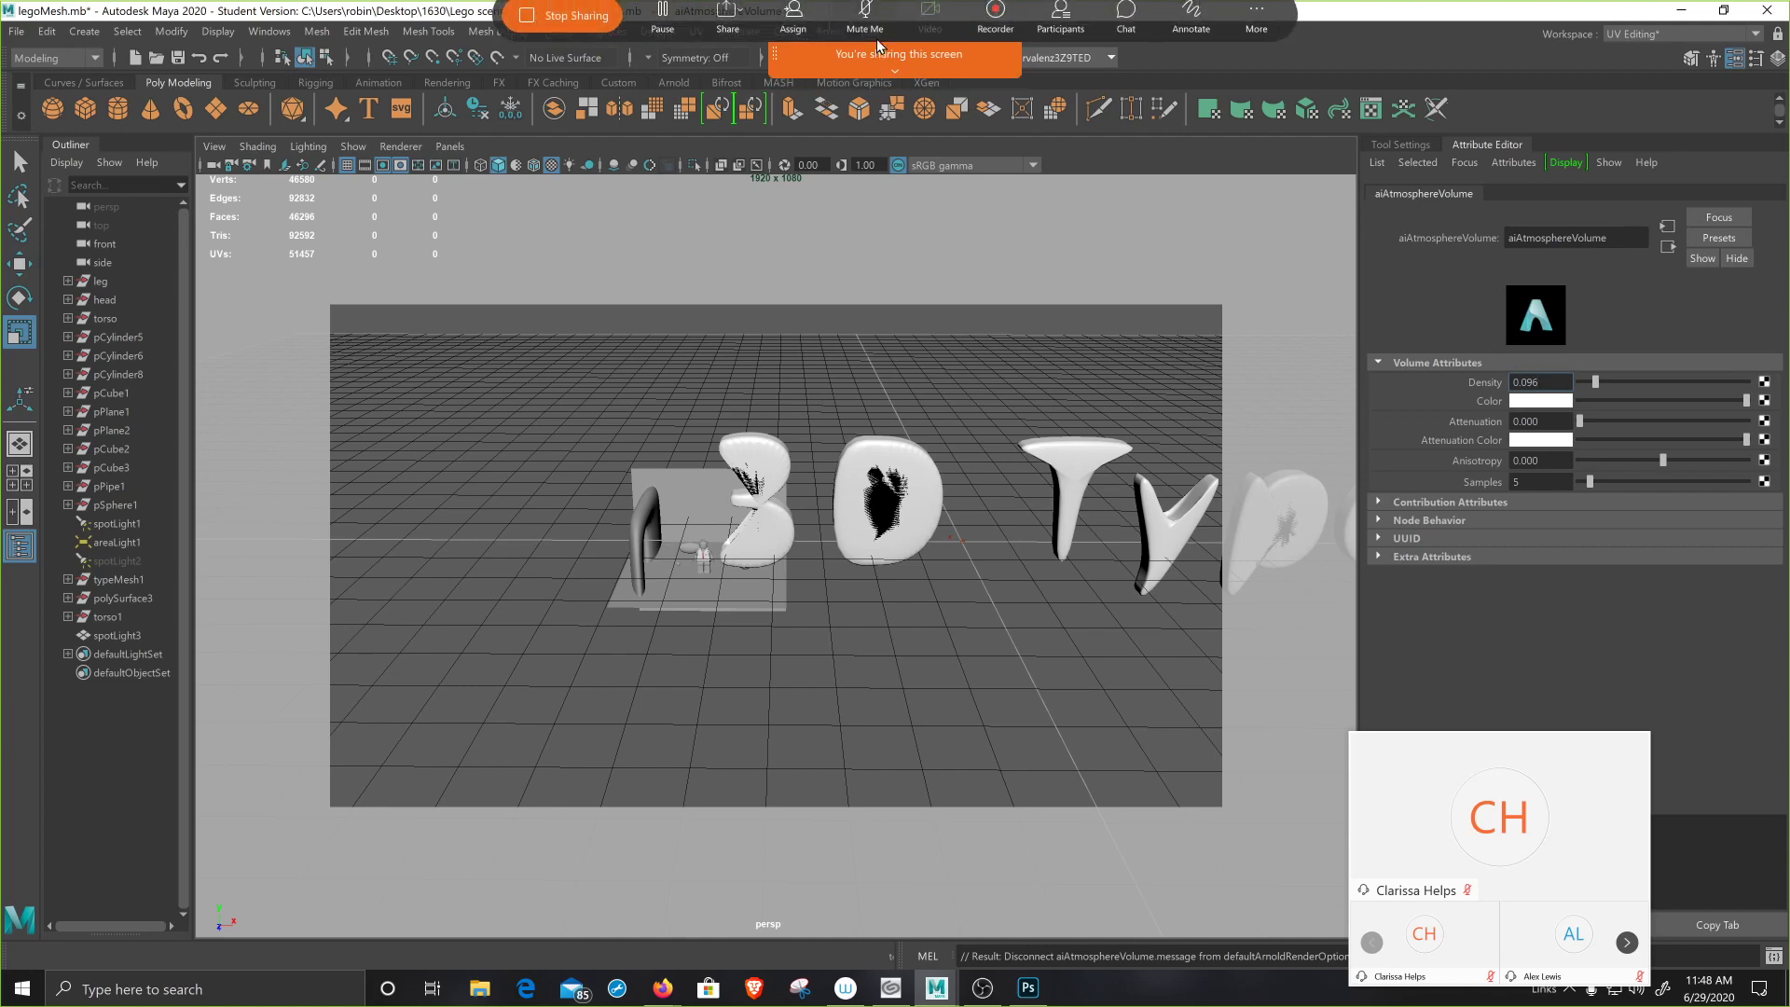
click(553, 23)
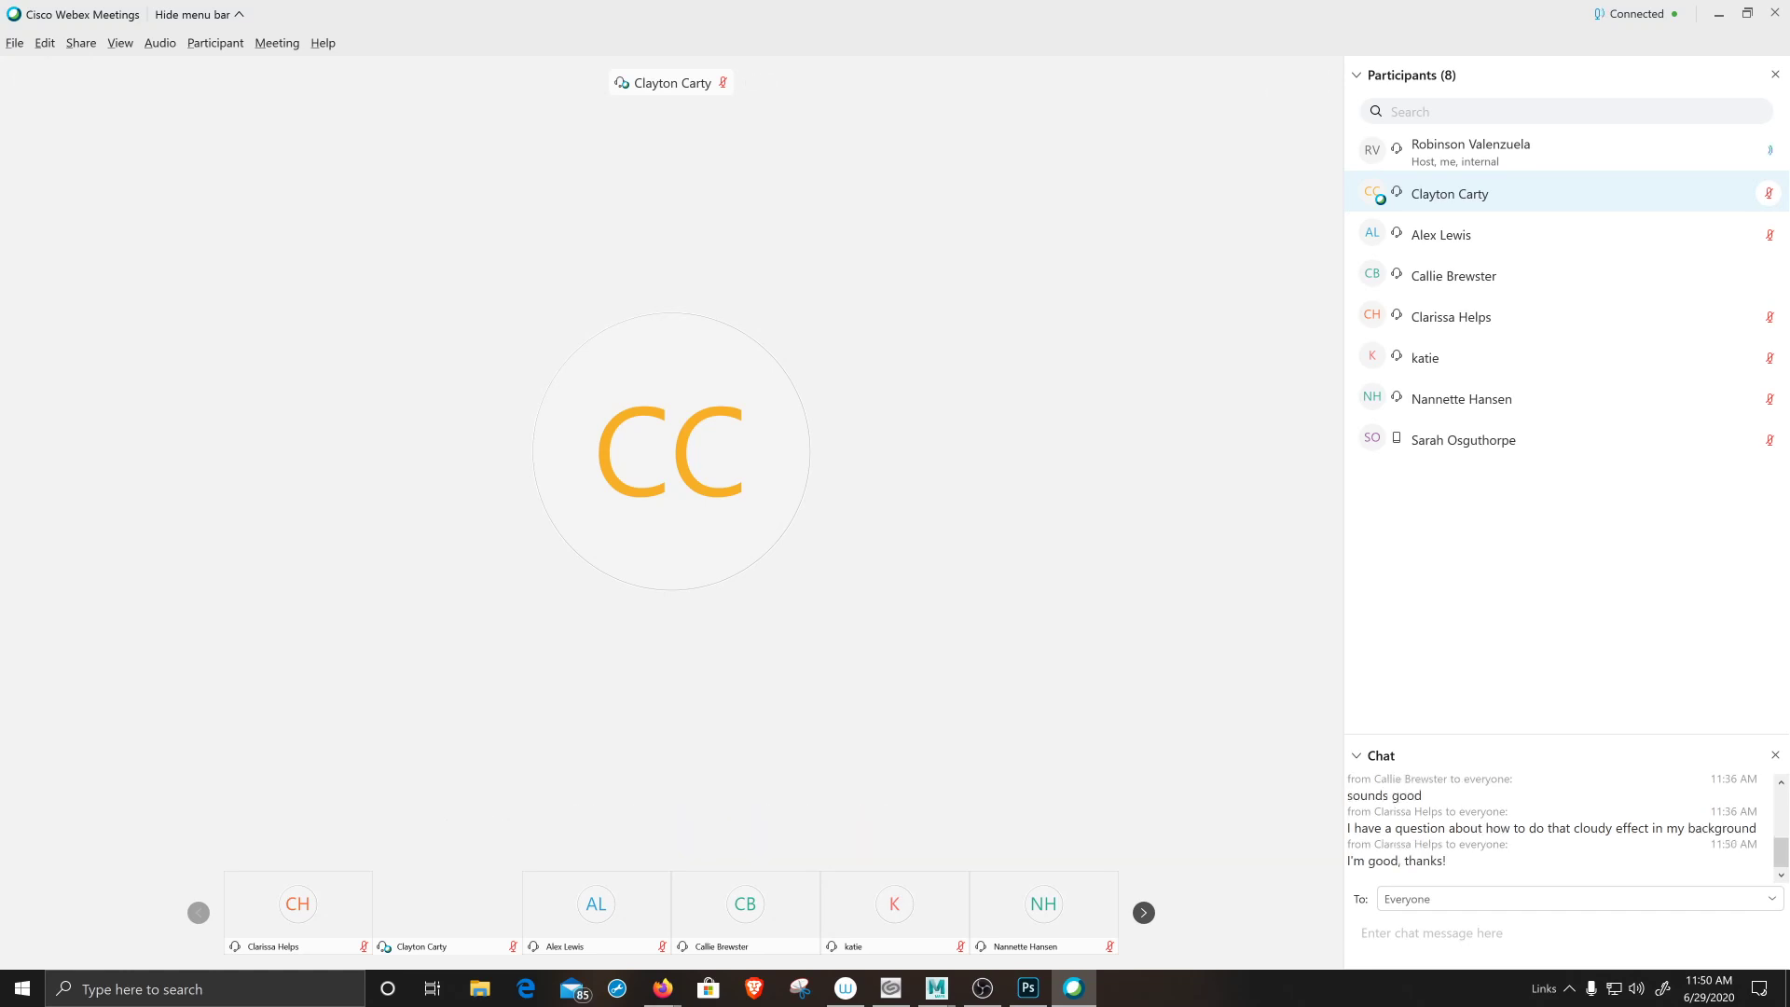
key(alt+Tab)
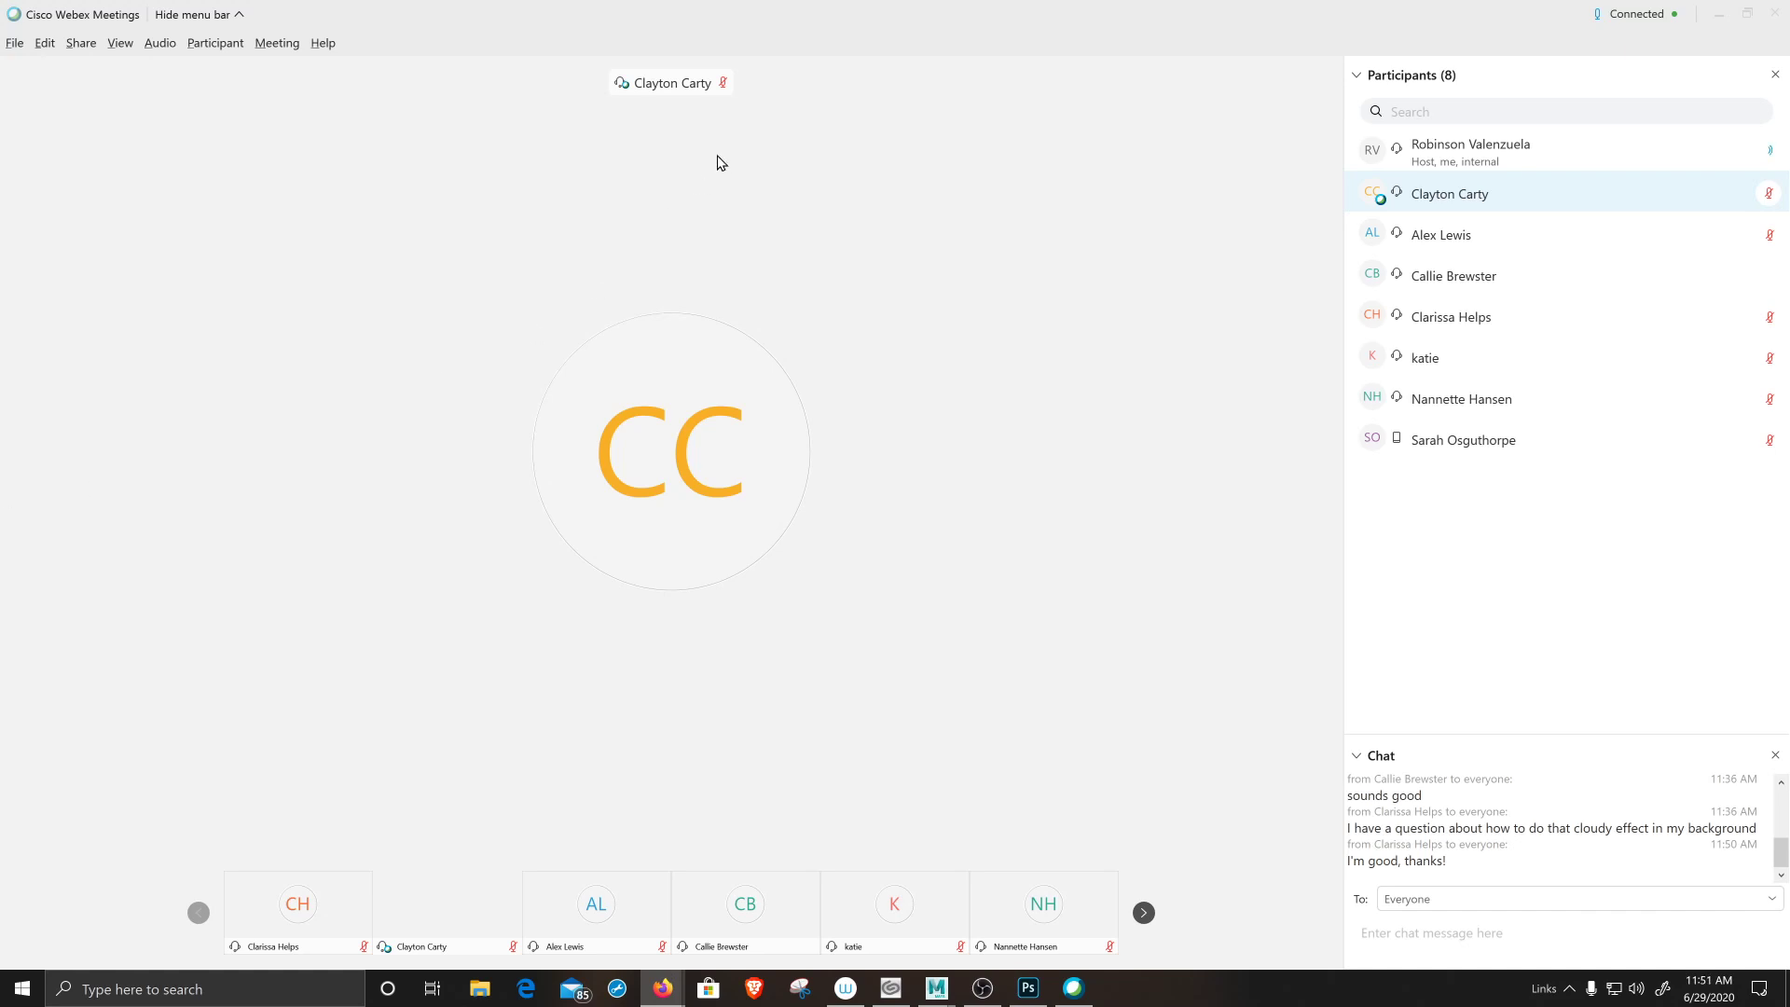
key(alt+Tab)
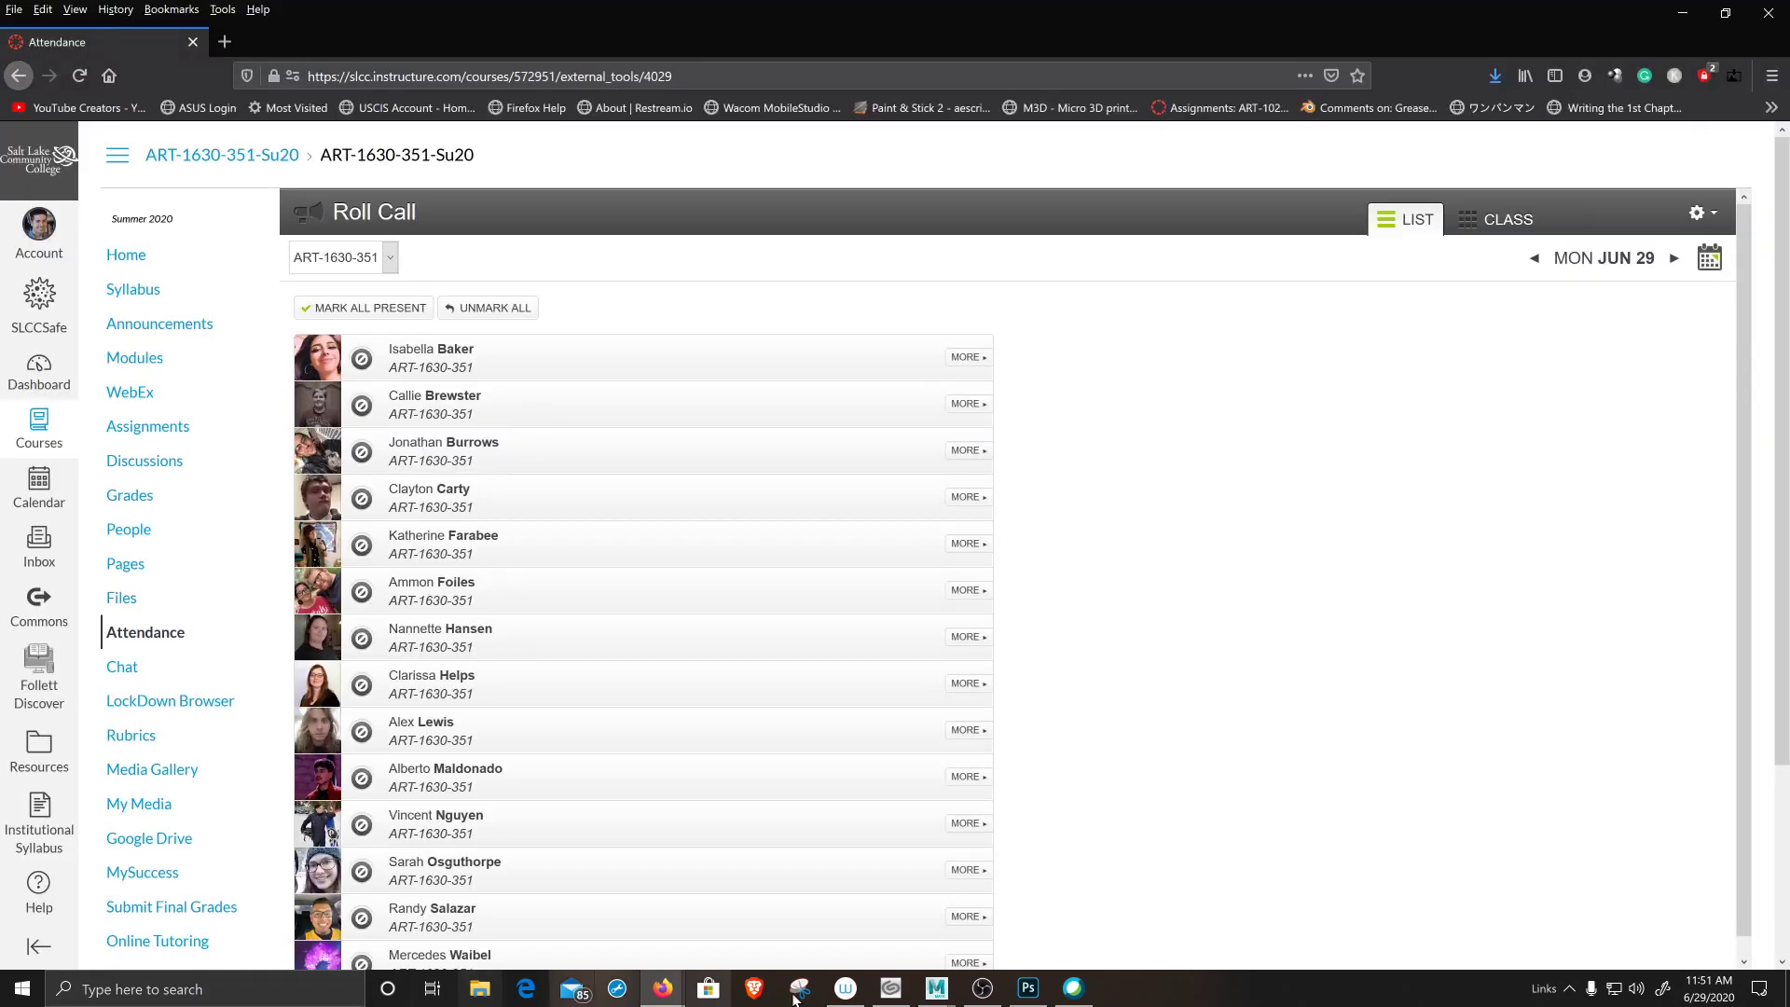
- Switch to Webex Meetings and arrange its window side by side with the Firefox attendance page
click(1077, 994)
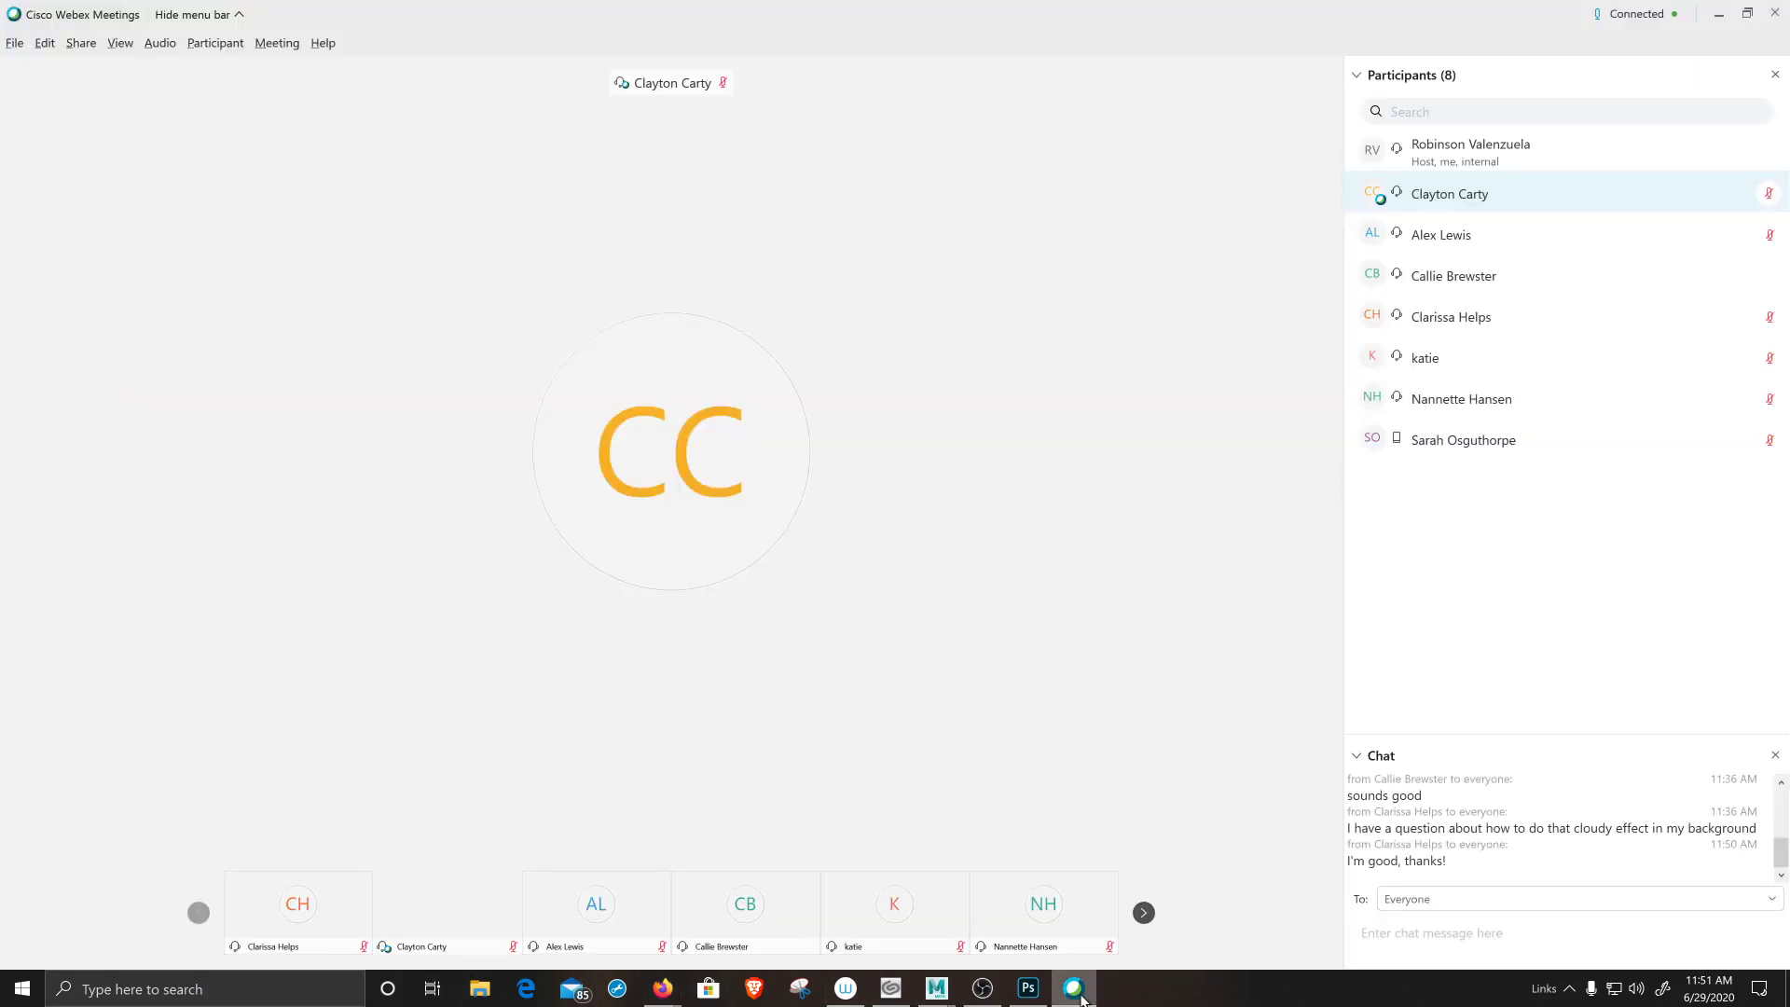
mouse_move(1107, 643)
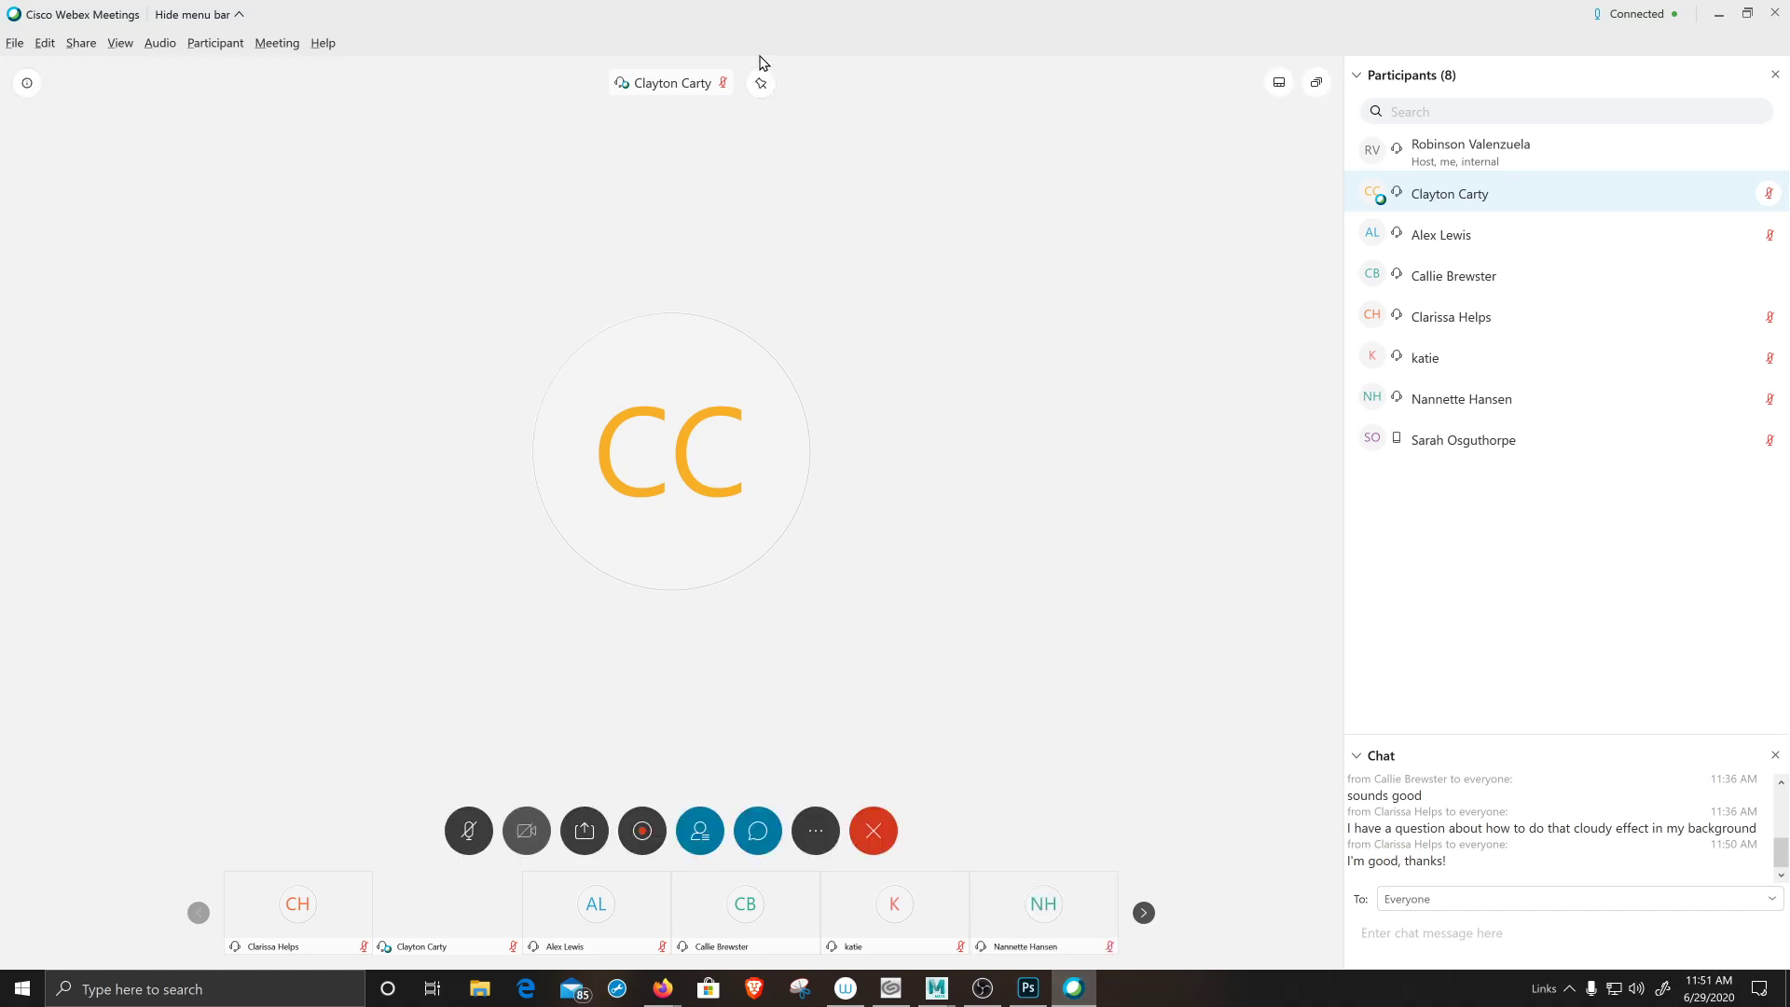
click(1747, 14)
drag(870, 225, 1122, 202)
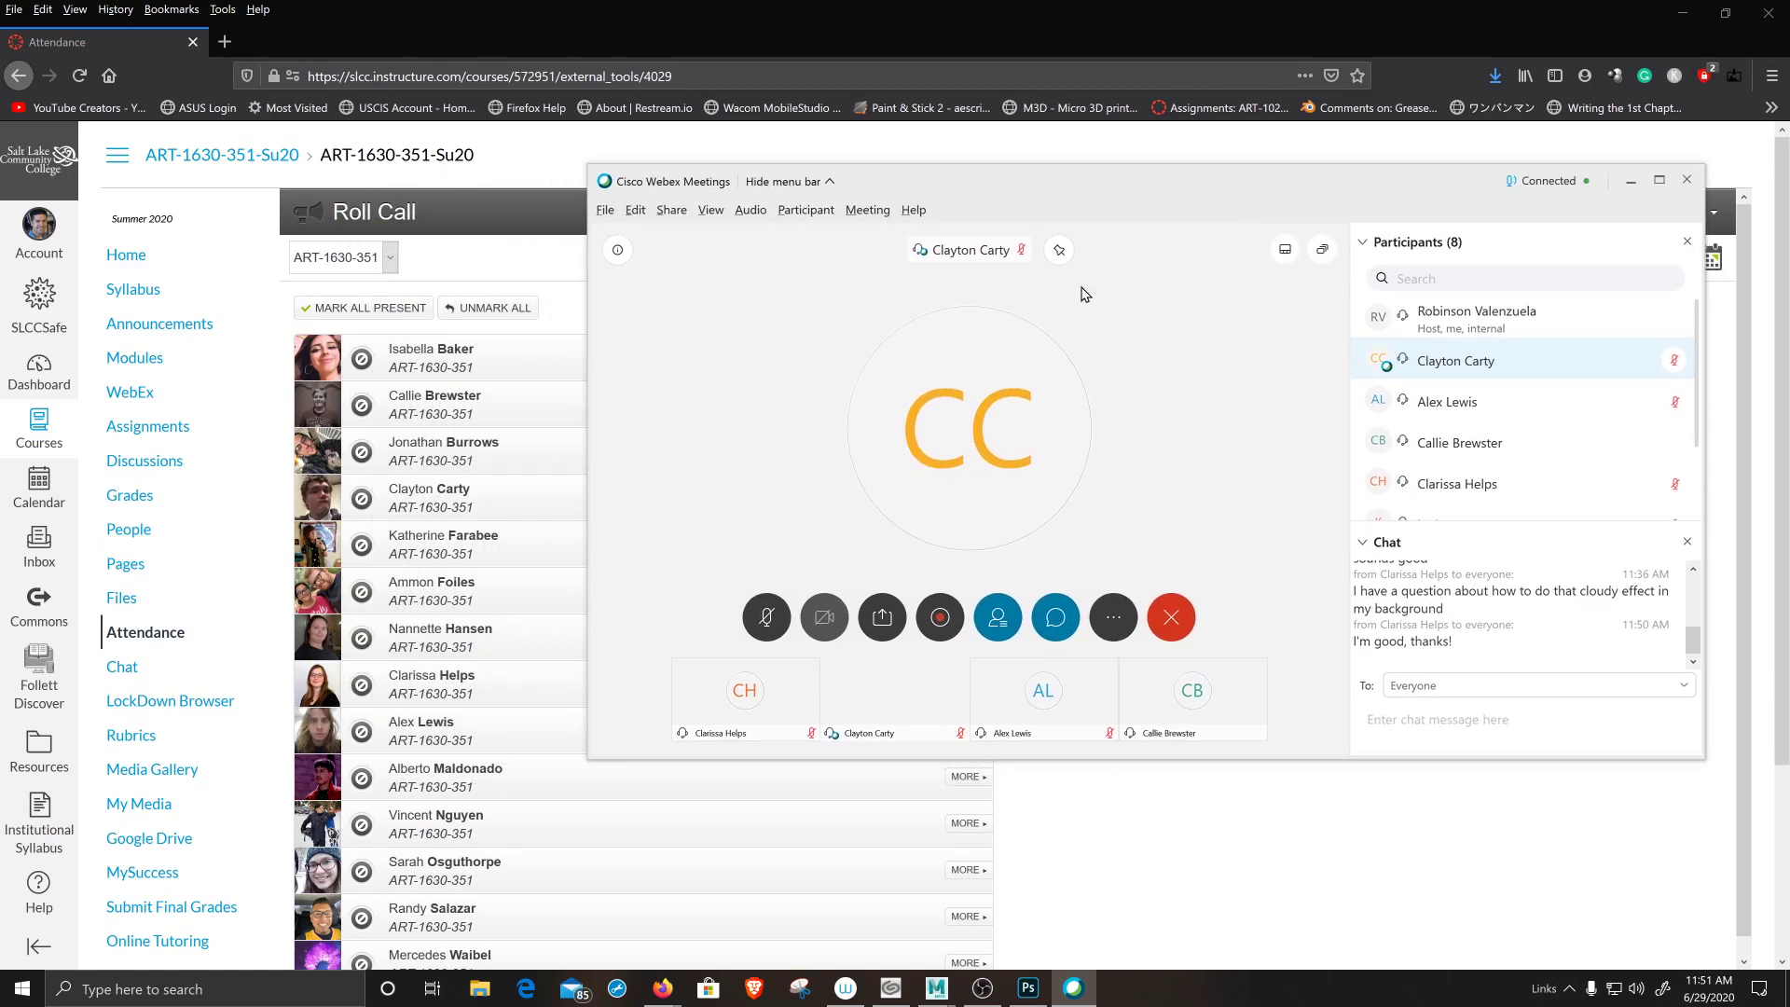
key(super+Right)
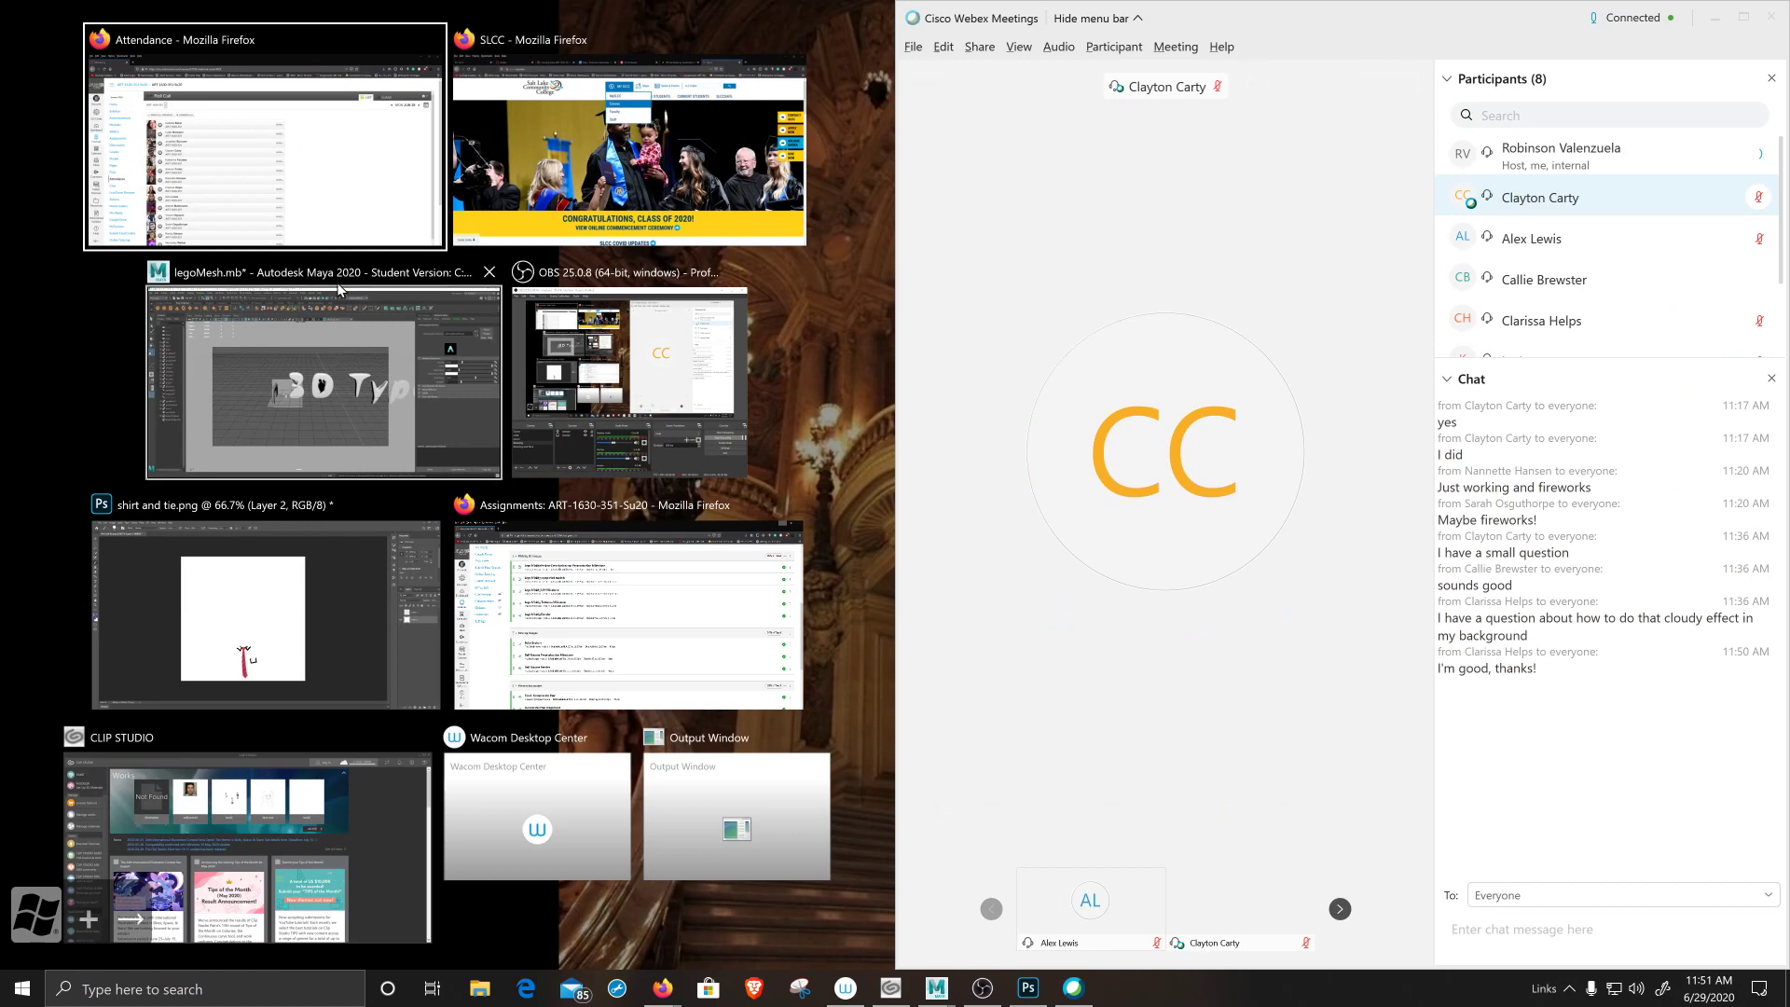
click(360, 175)
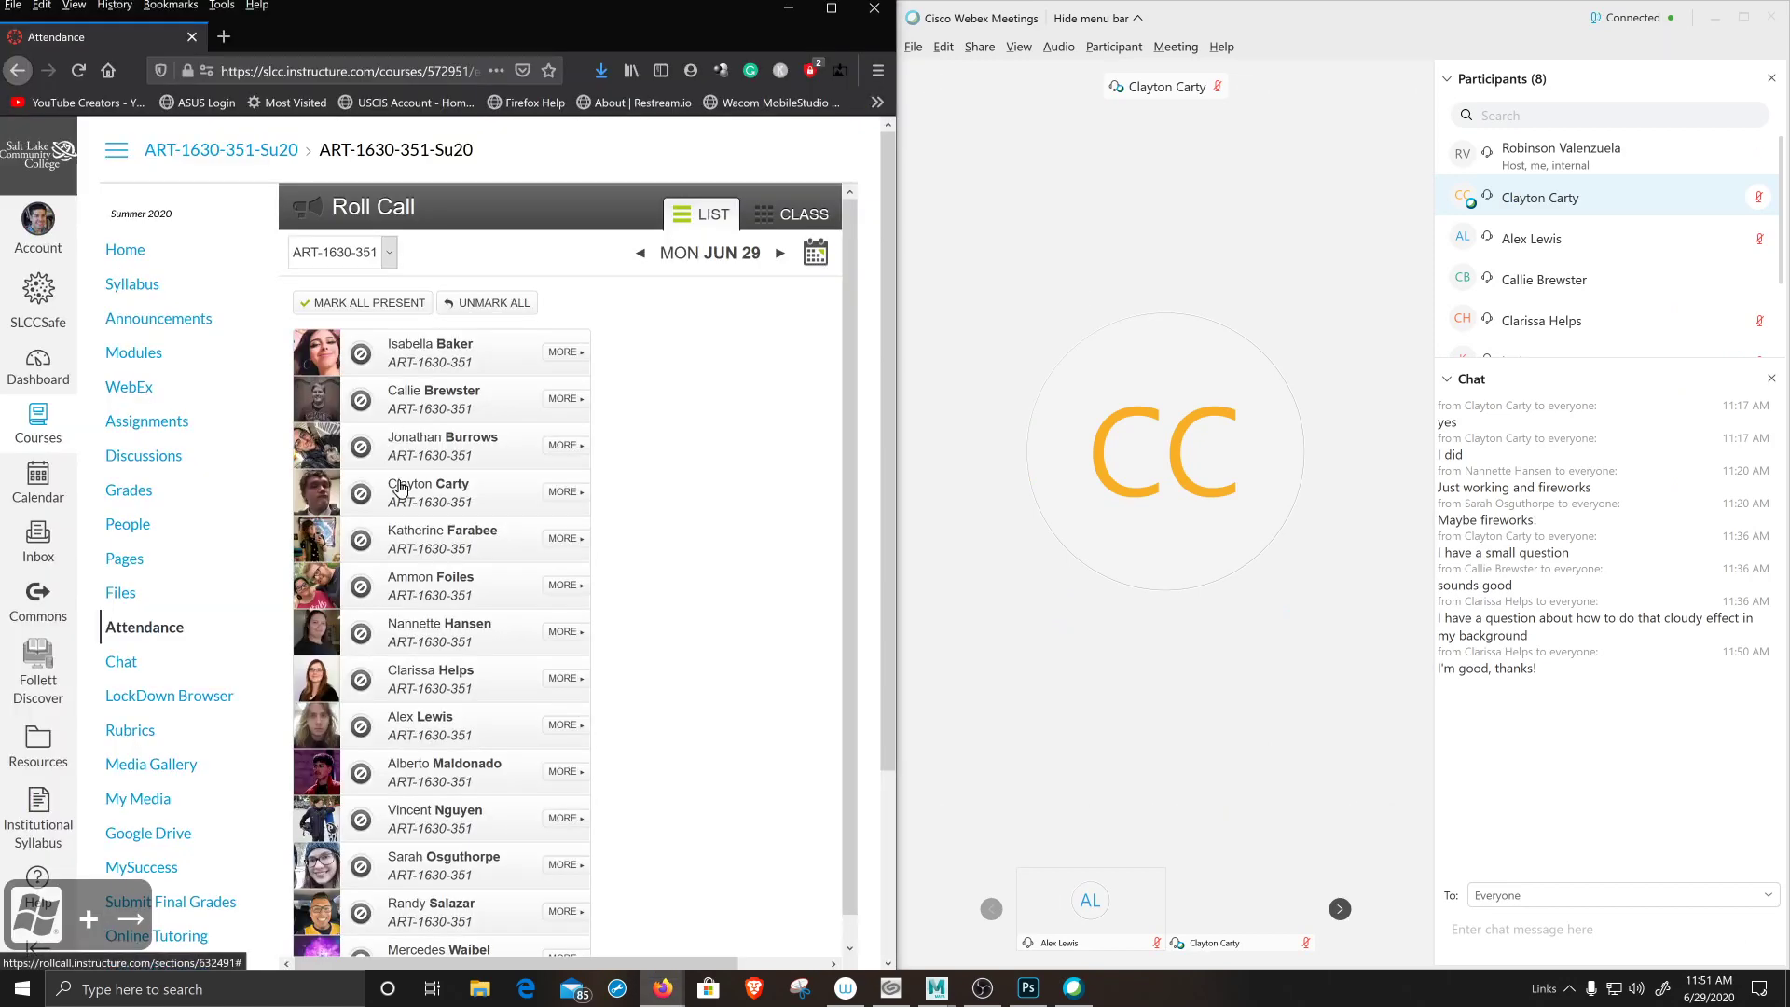
- Mark the fourth, second and eighth students on the ART-1630-351 roll call for June 29 as present
click(361, 496)
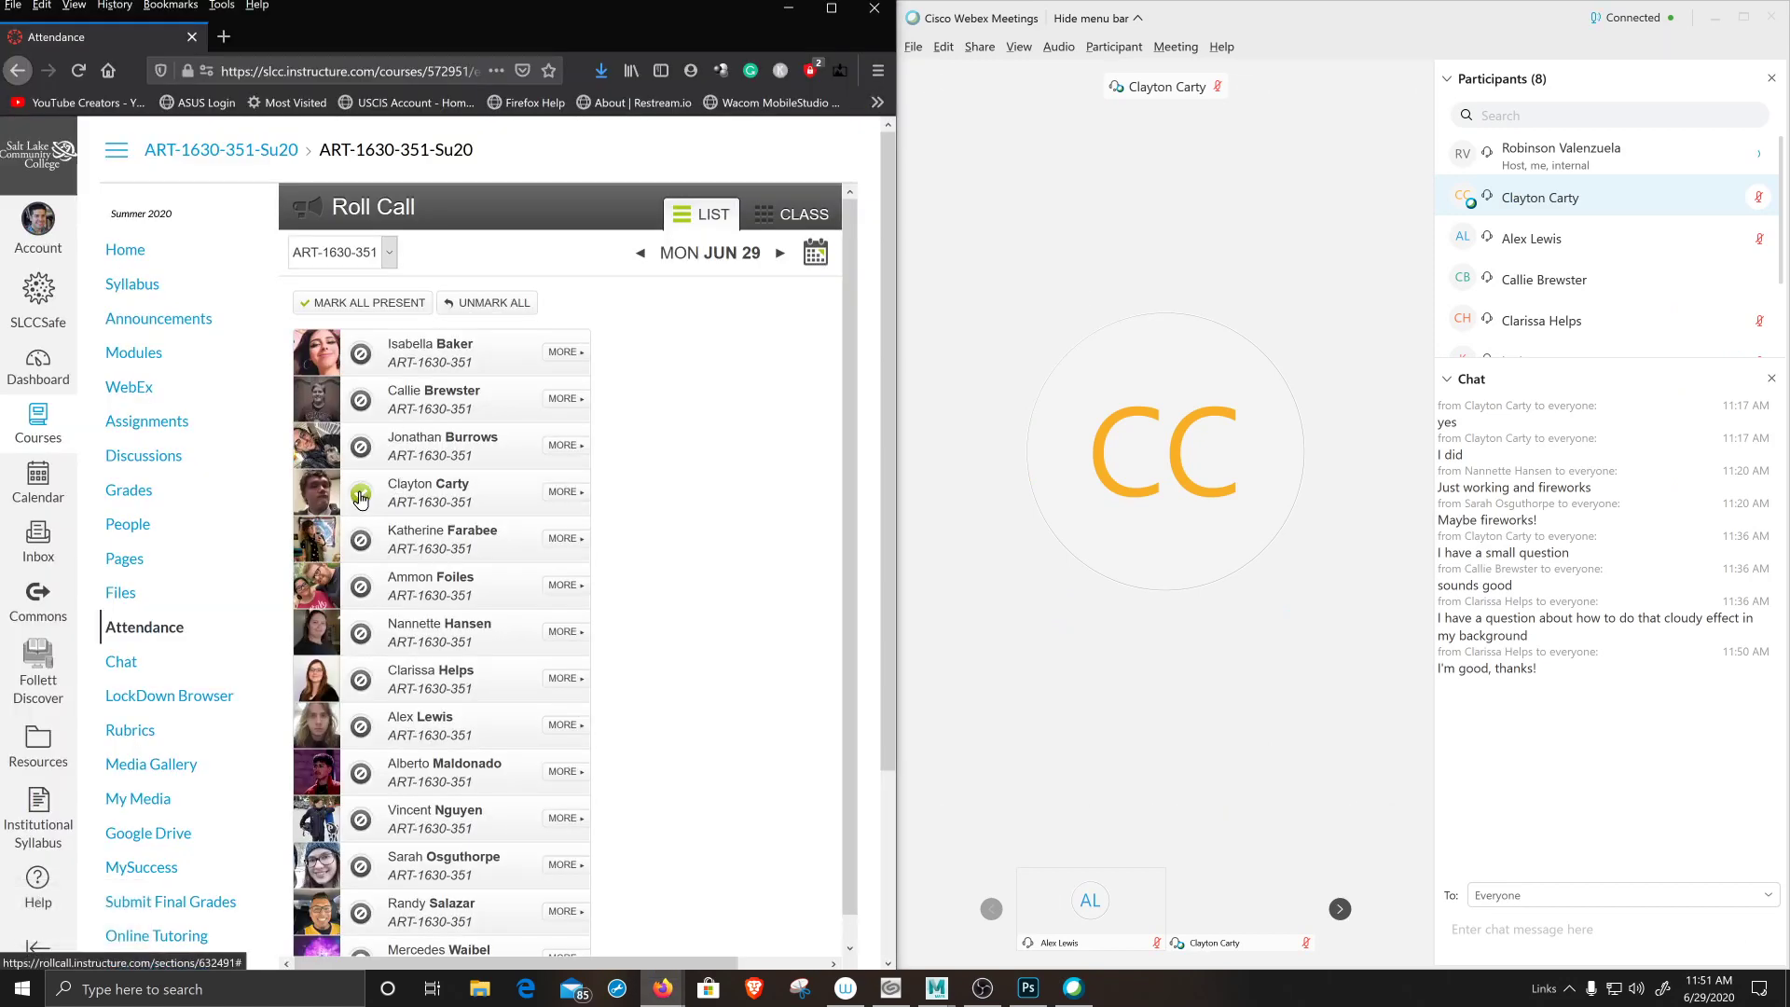
scroll(364, 559, down, 1)
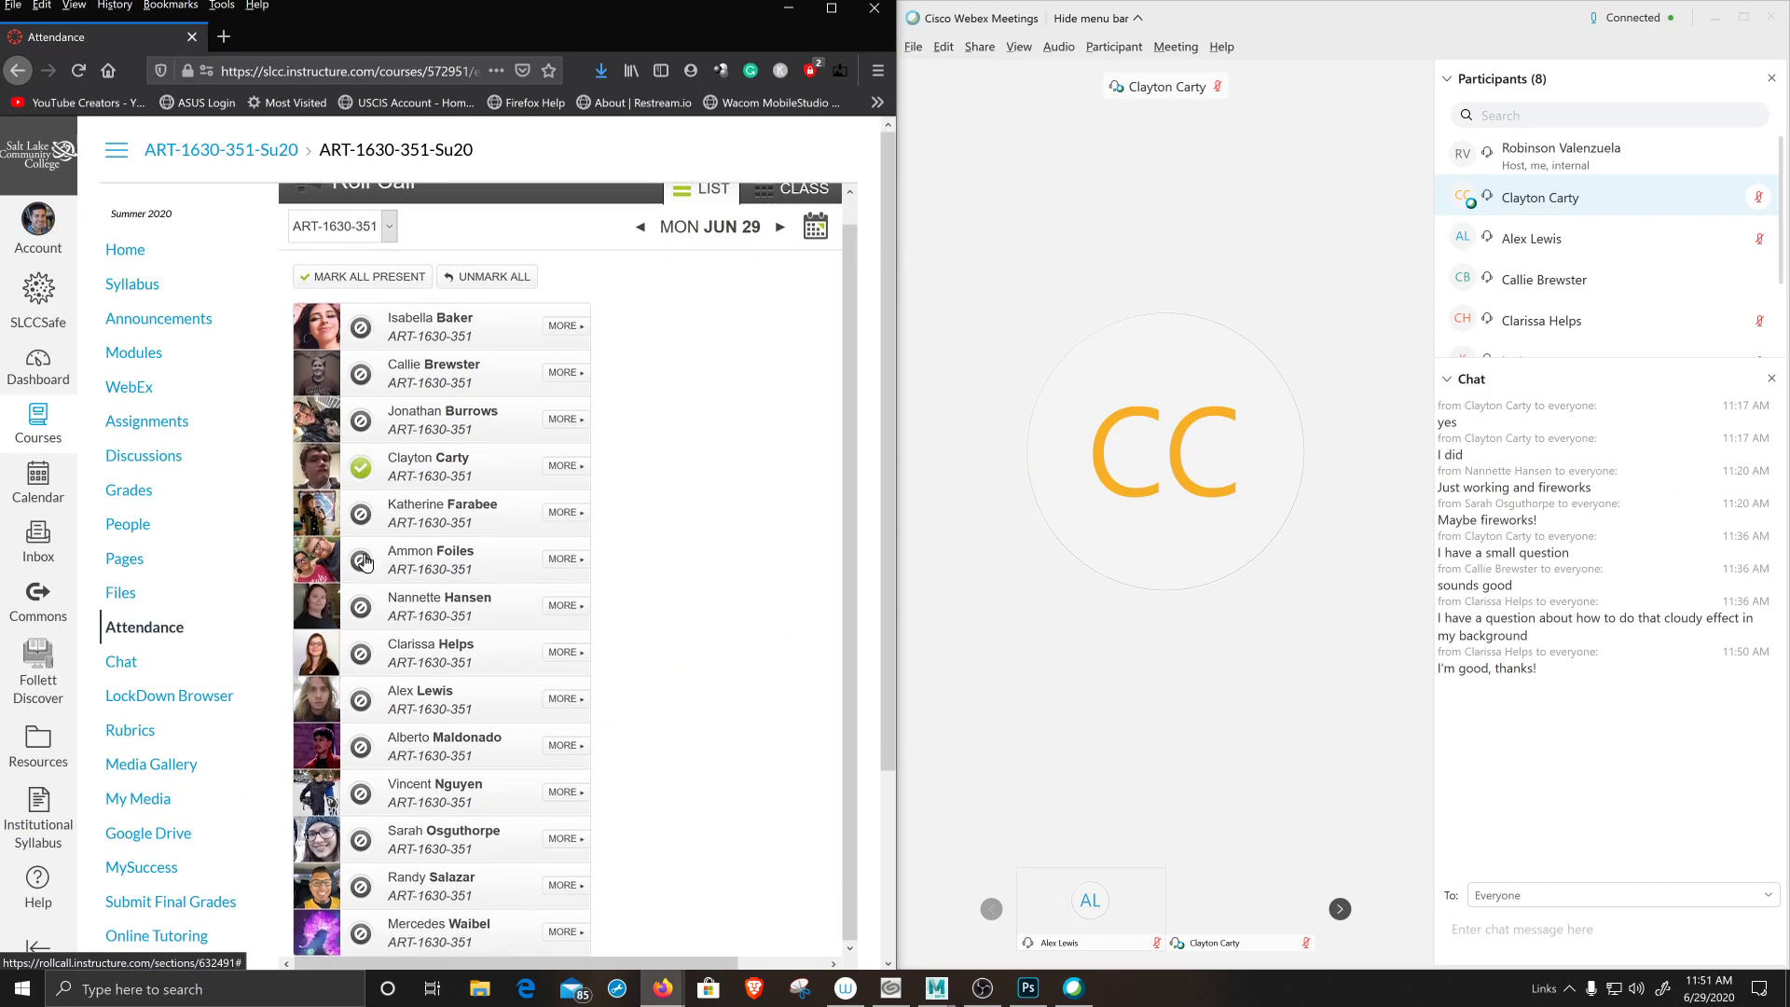
scroll(363, 561, up, 1)
click(361, 400)
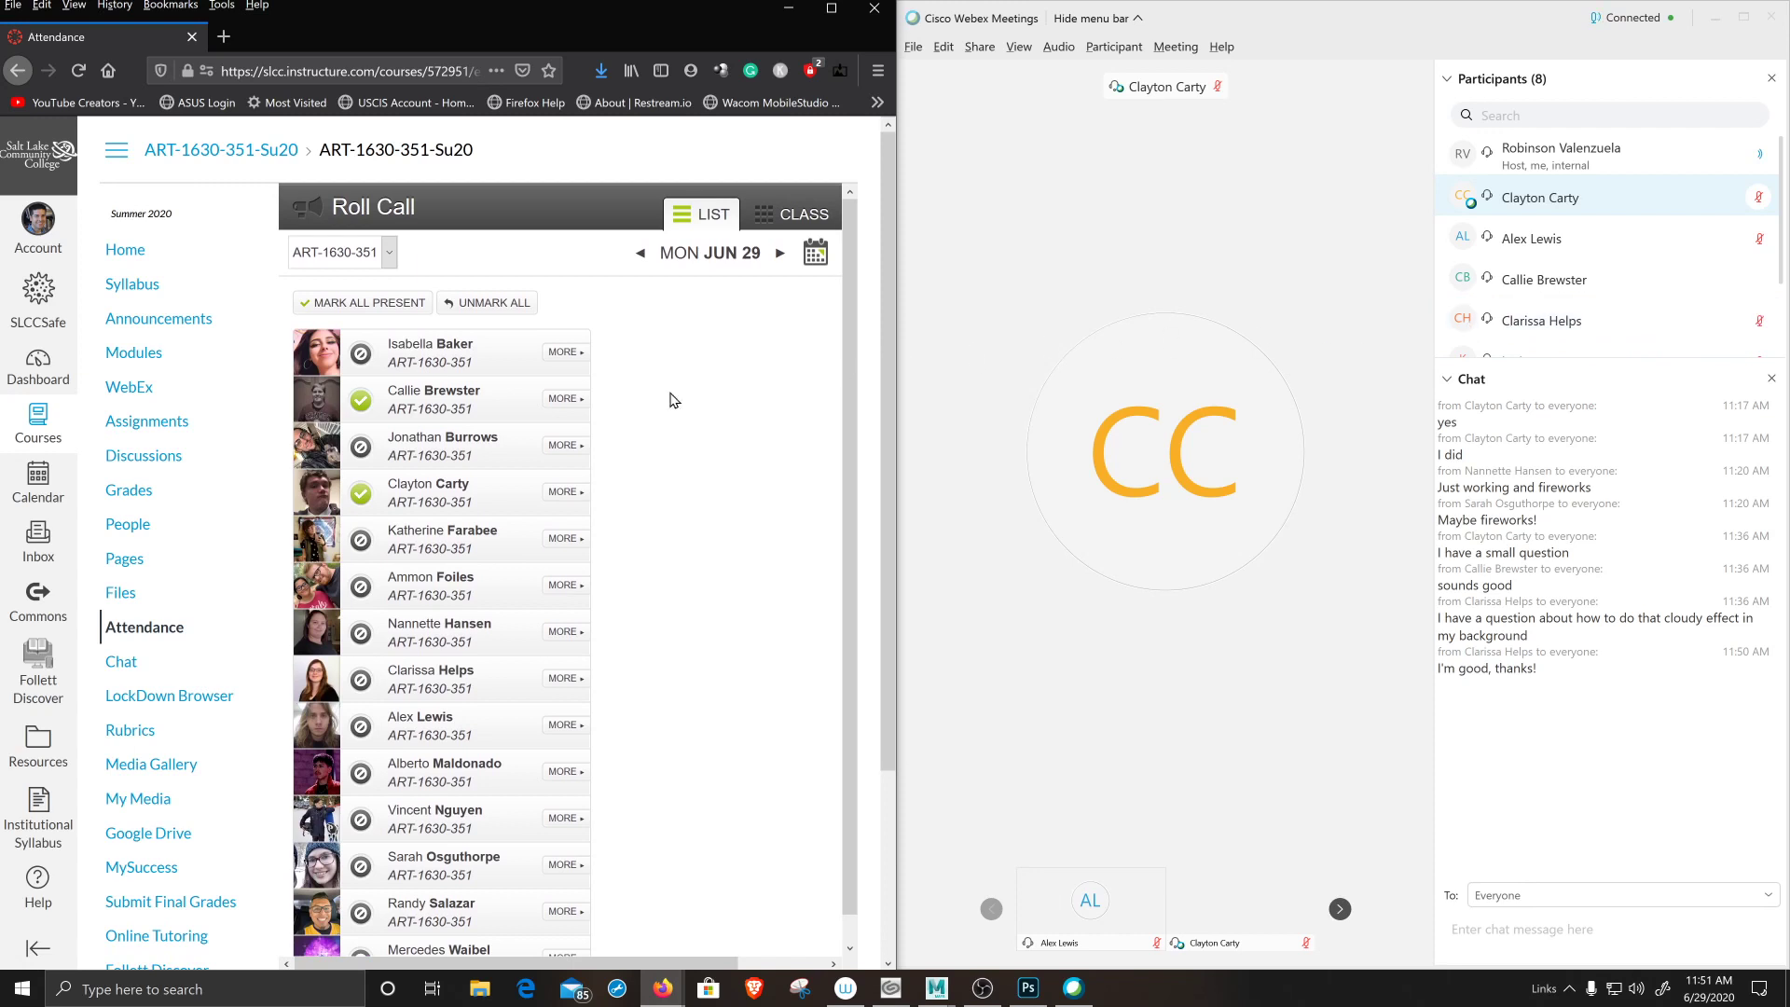
scroll(436, 549, down, 1)
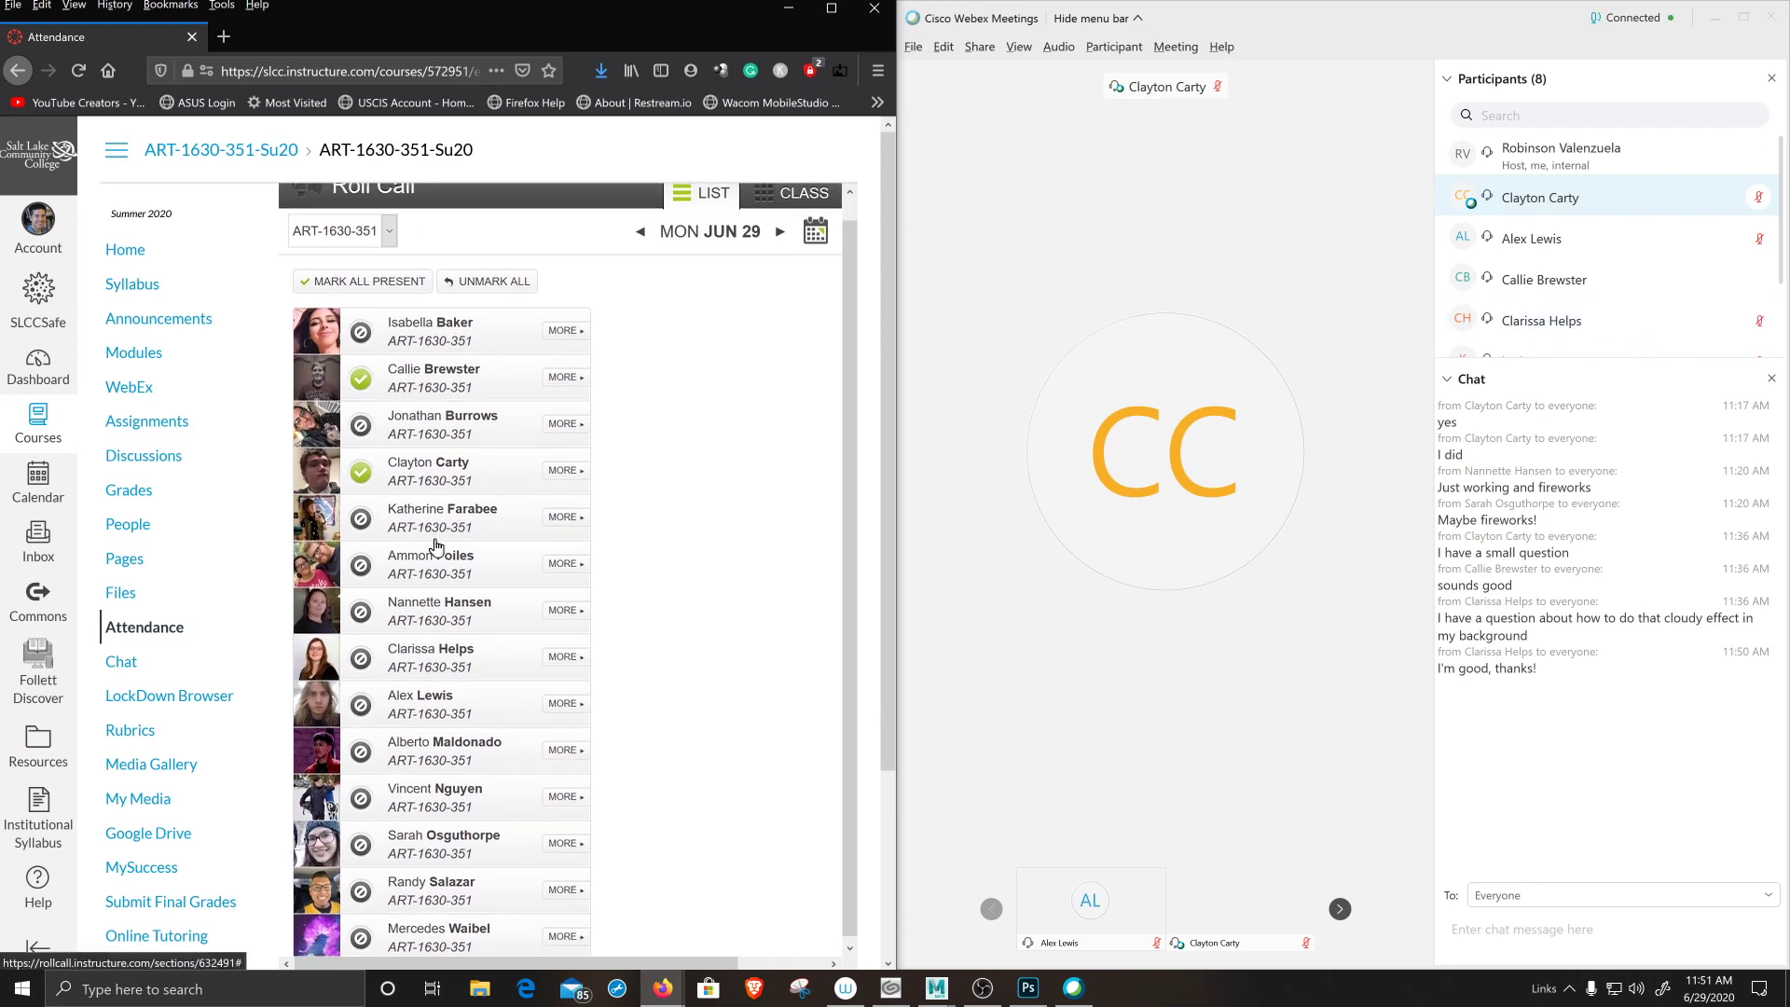
click(361, 654)
- Check the remaining meeting participants and mark the fifth, seventh and twelfth students on the roll call as present
click(1743, 198)
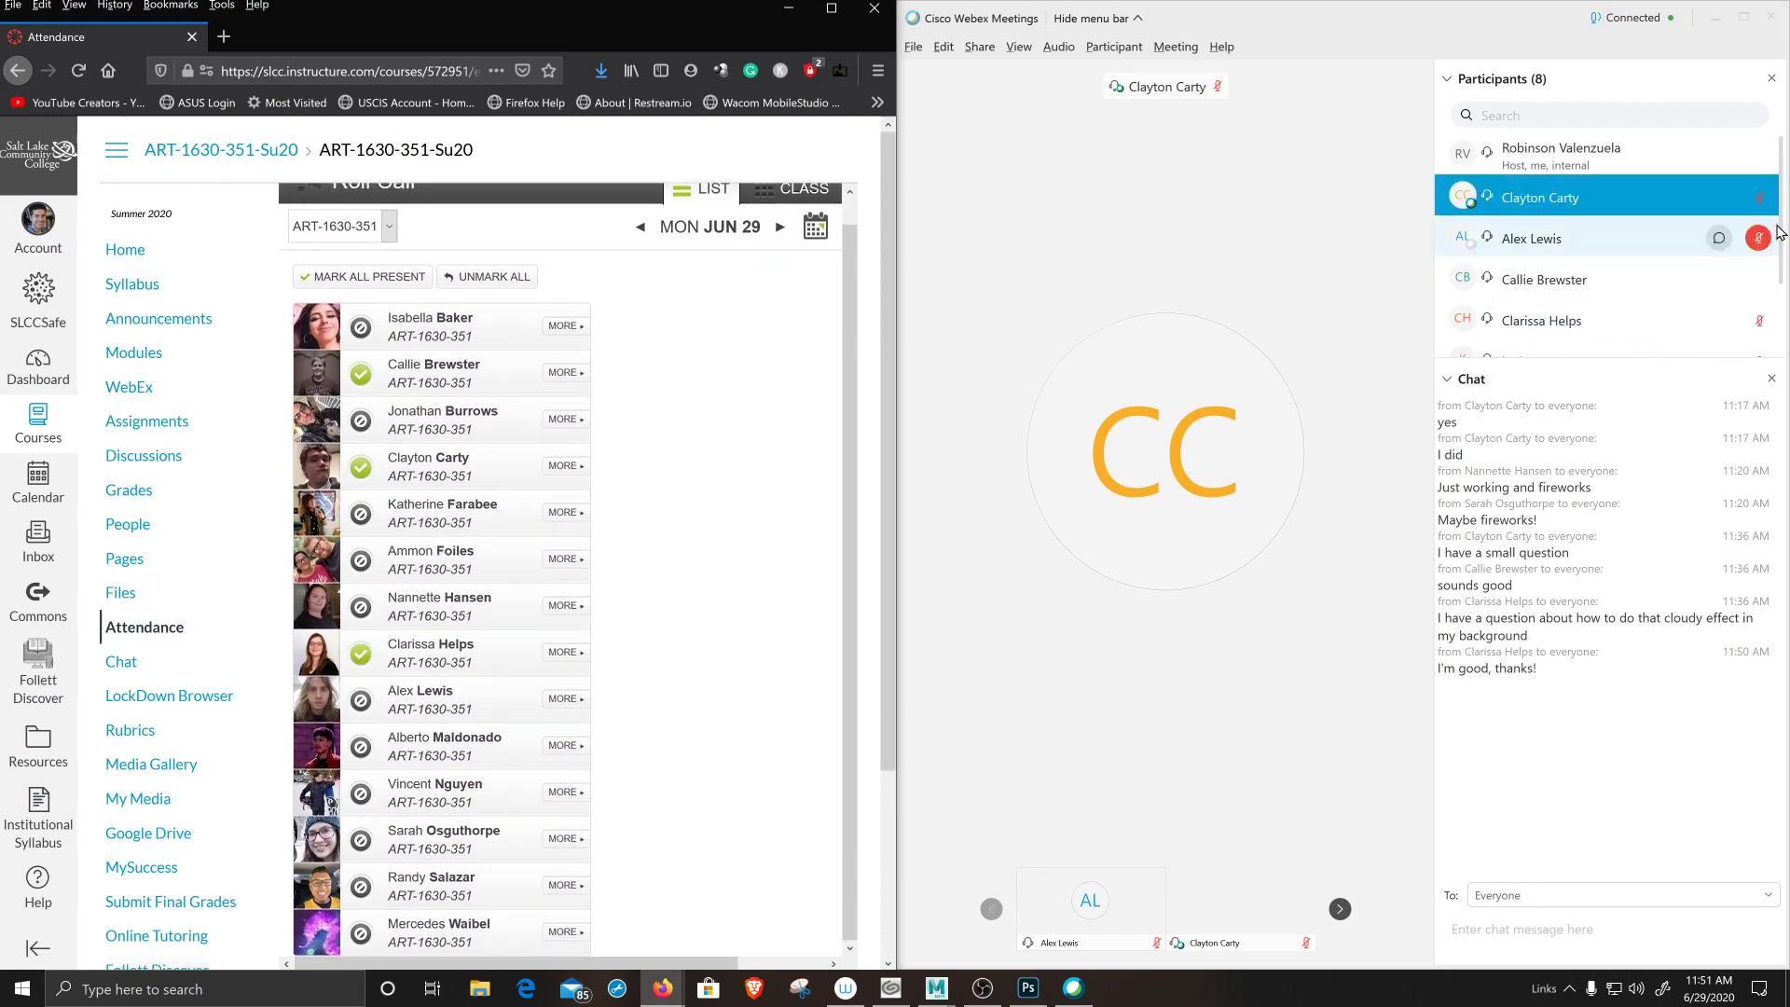
drag(1781, 234, 1782, 311)
scroll(439, 753, down, 3)
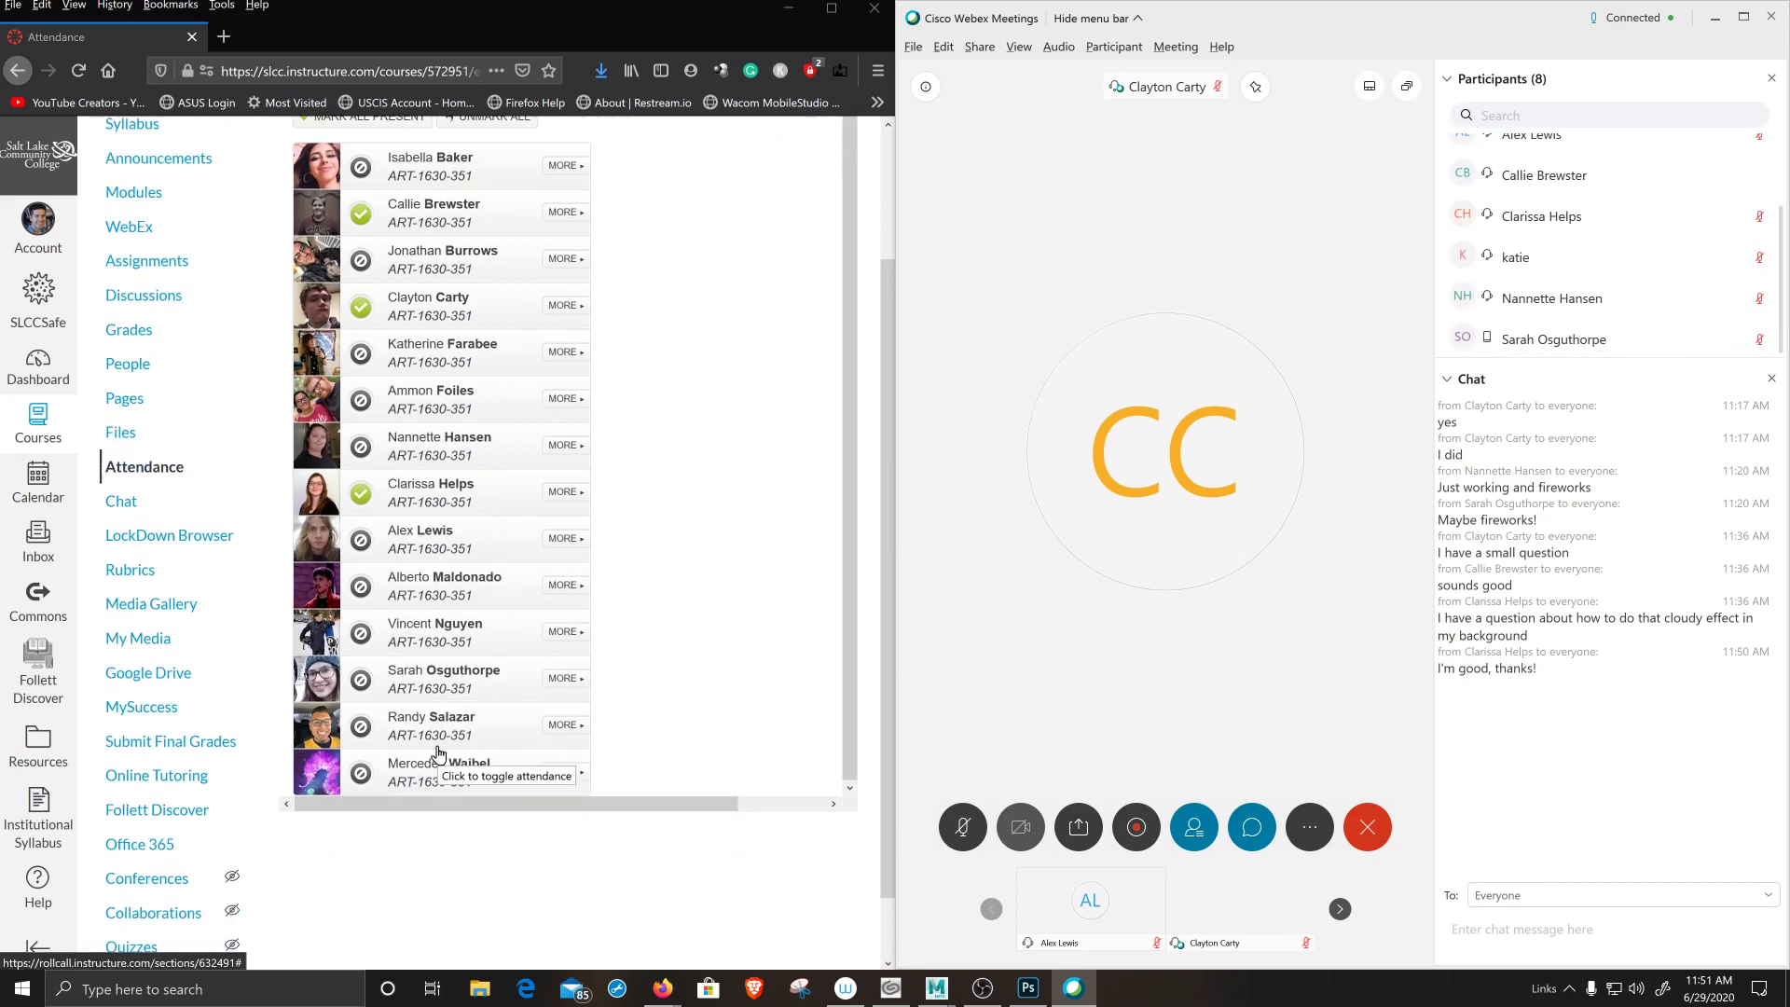
drag(849, 583, 854, 542)
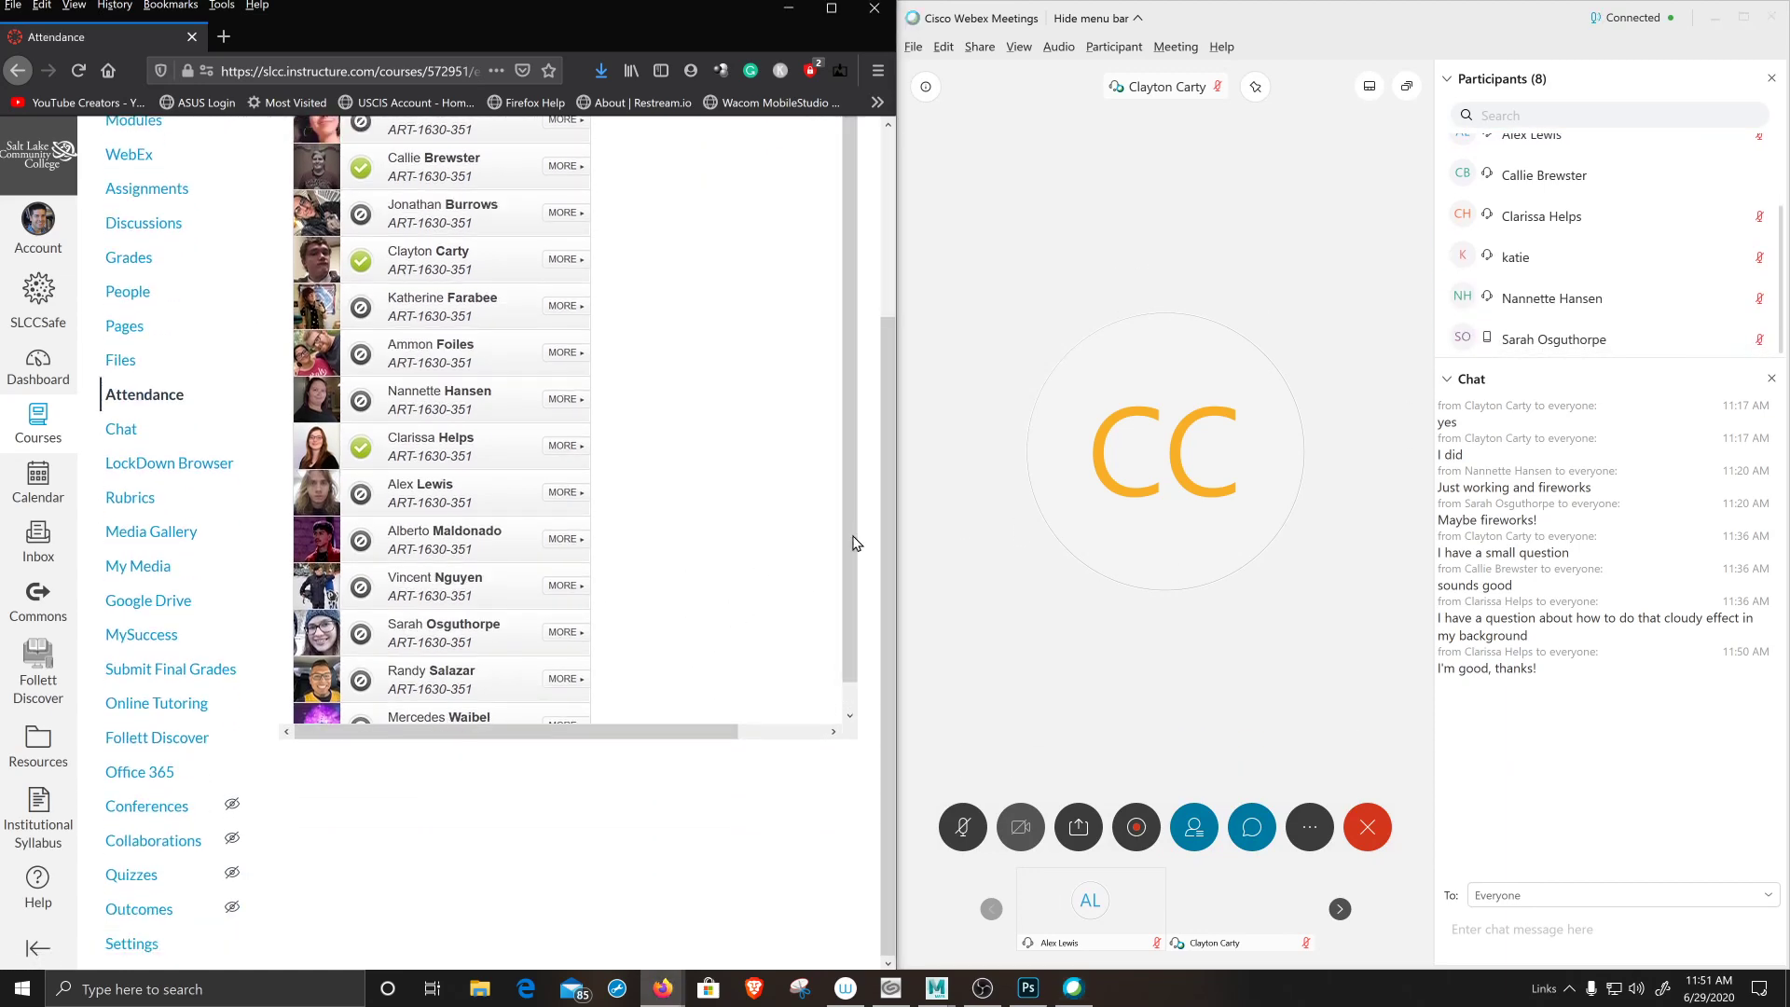
scroll(628, 463, up, 2)
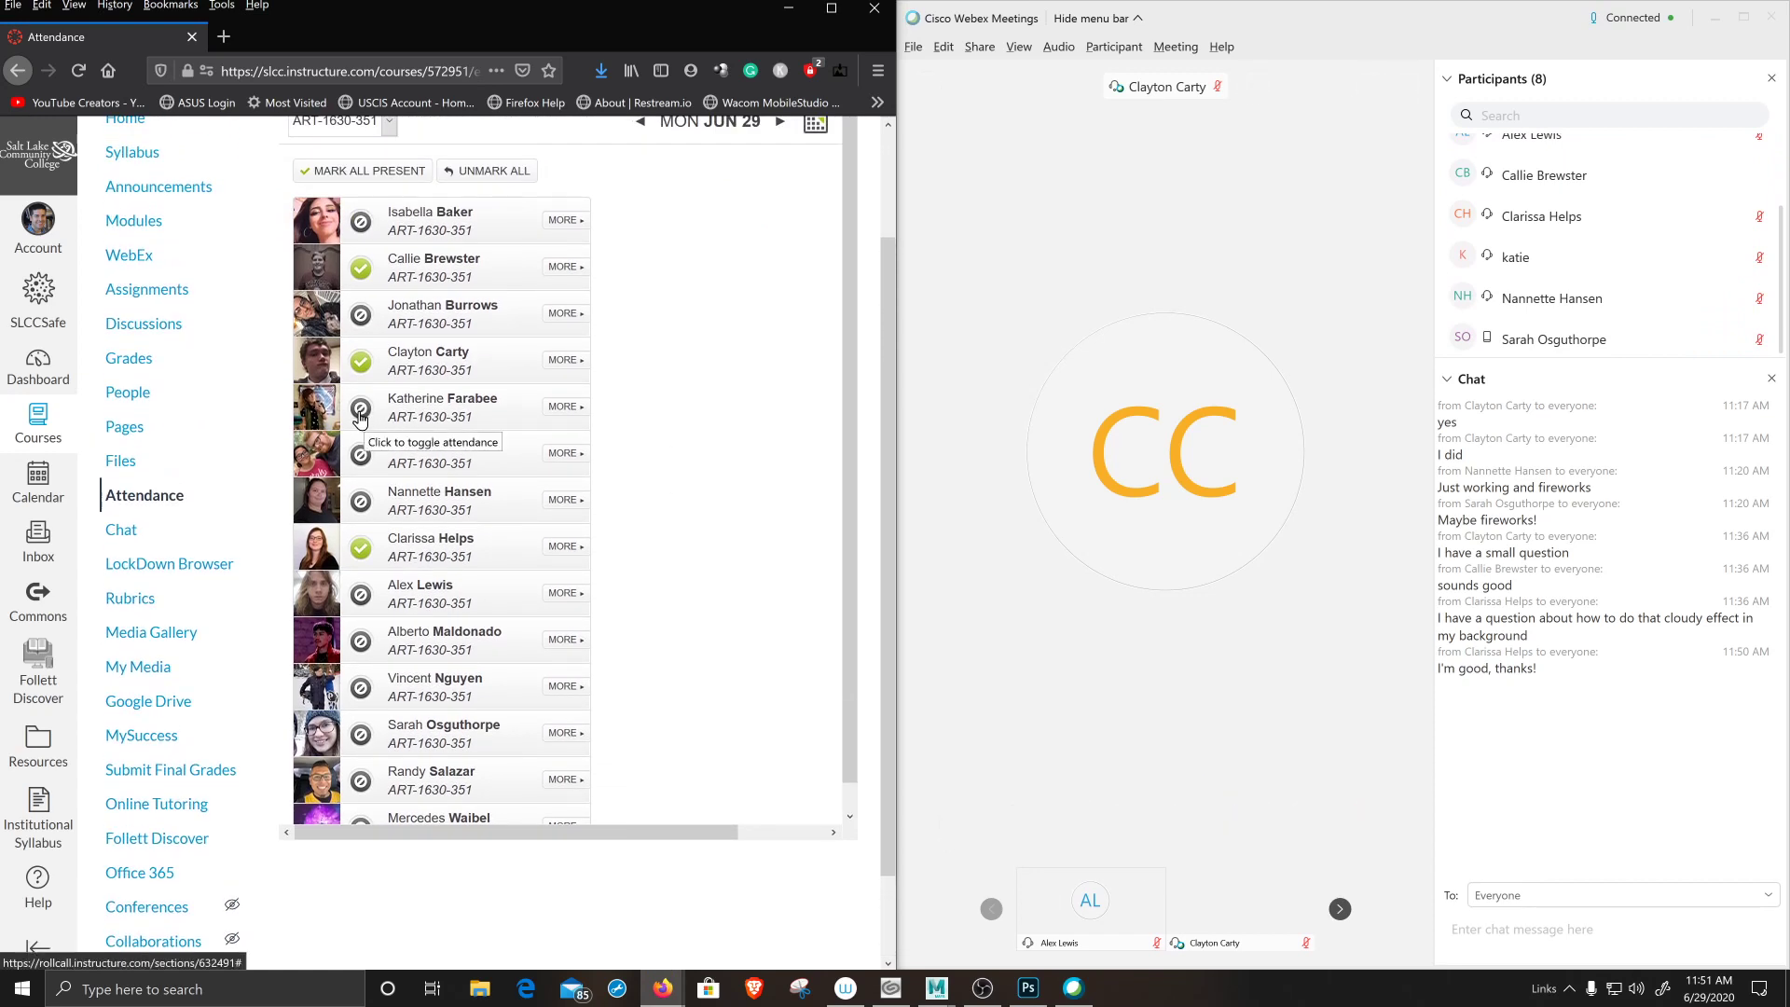
click(360, 412)
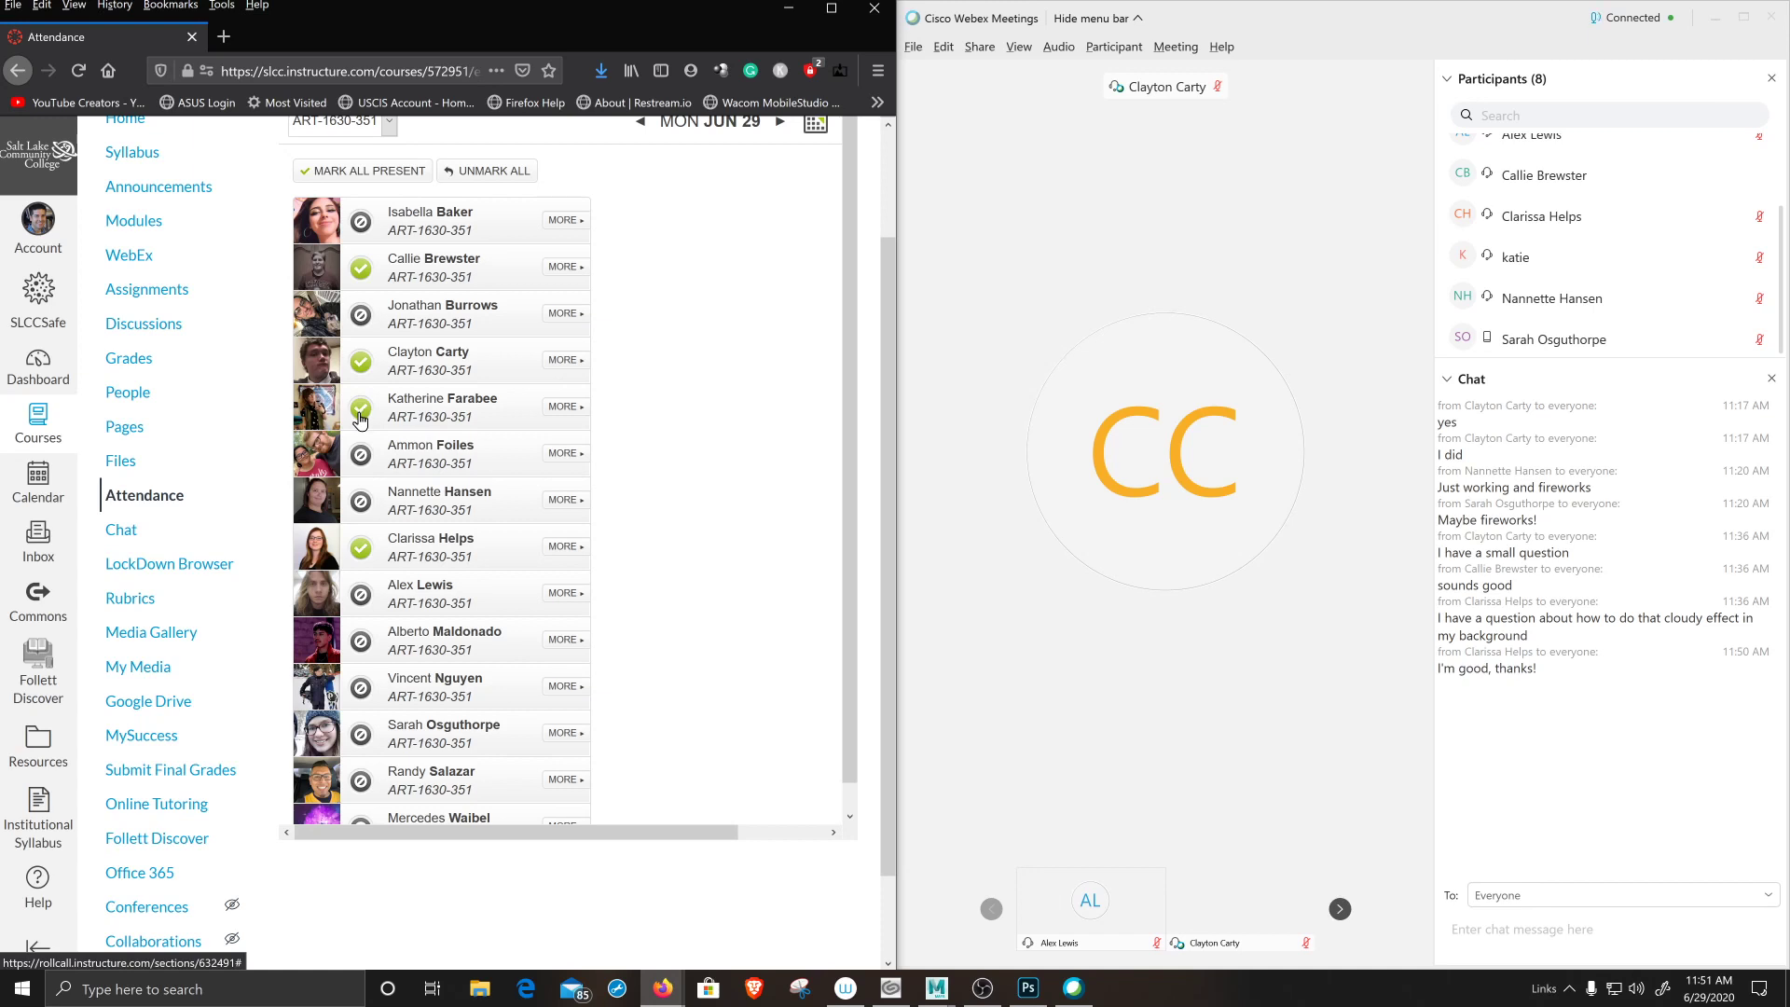
scroll(425, 666, down, 1)
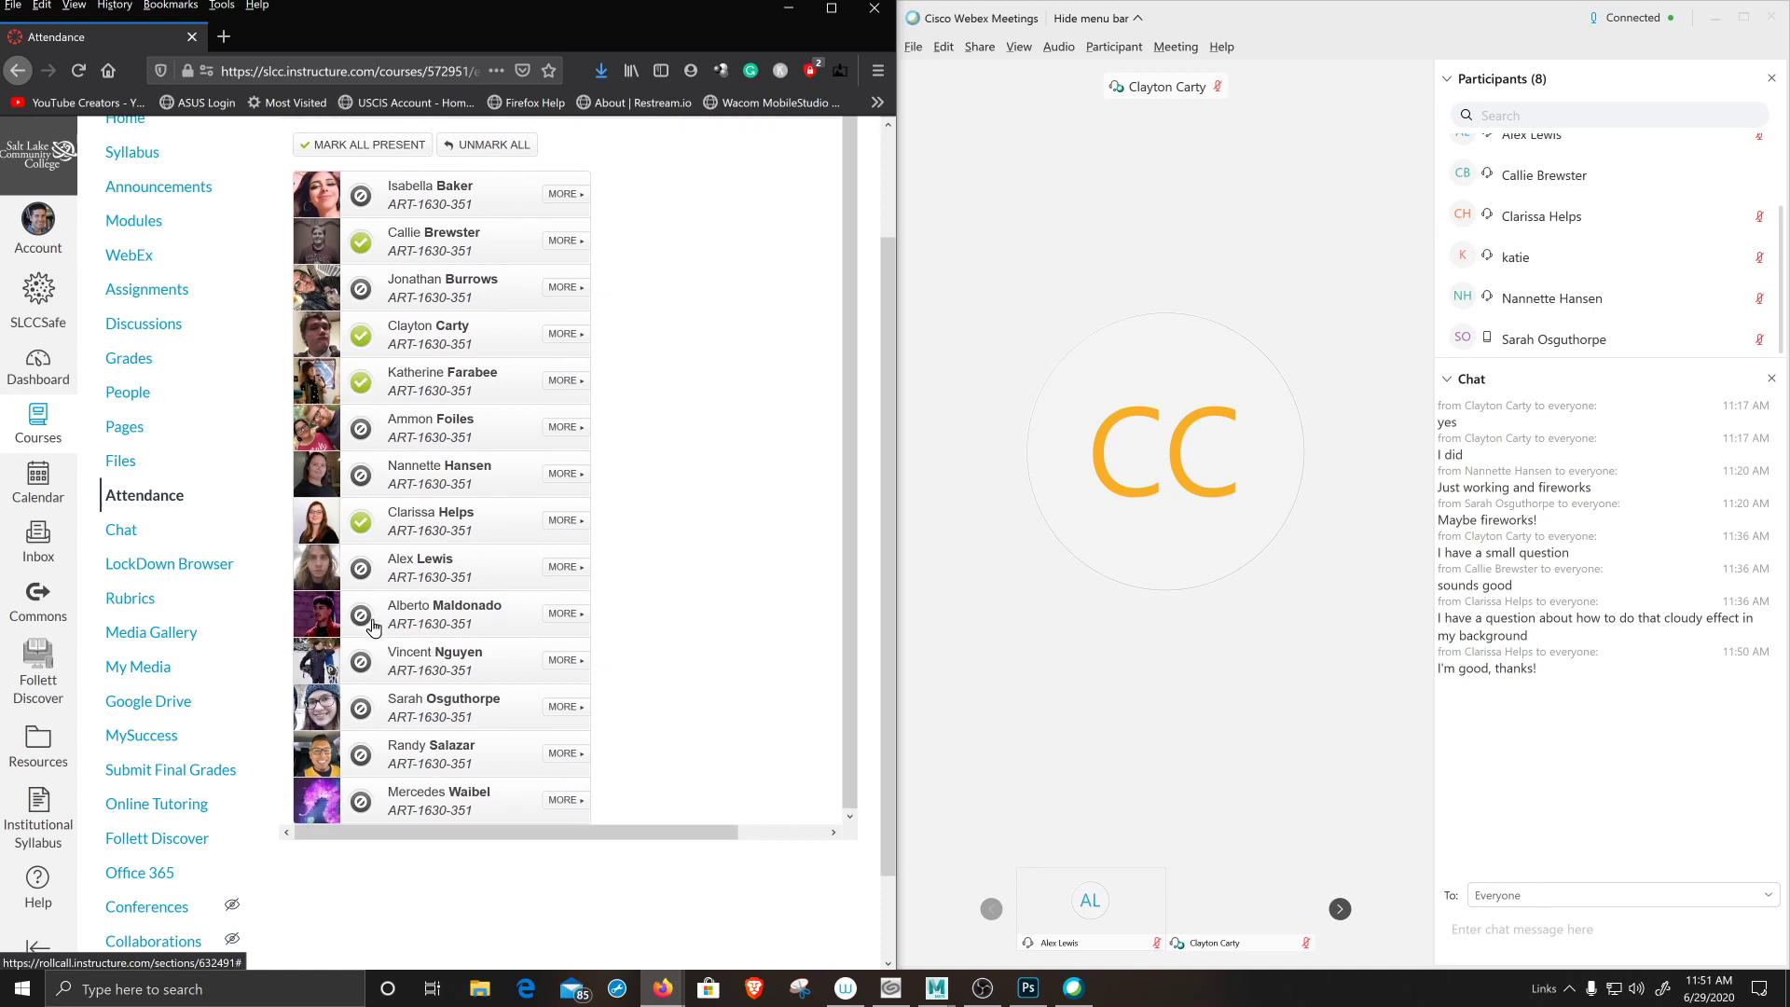
scroll(373, 606, up, 1)
scroll(371, 596, down, 1)
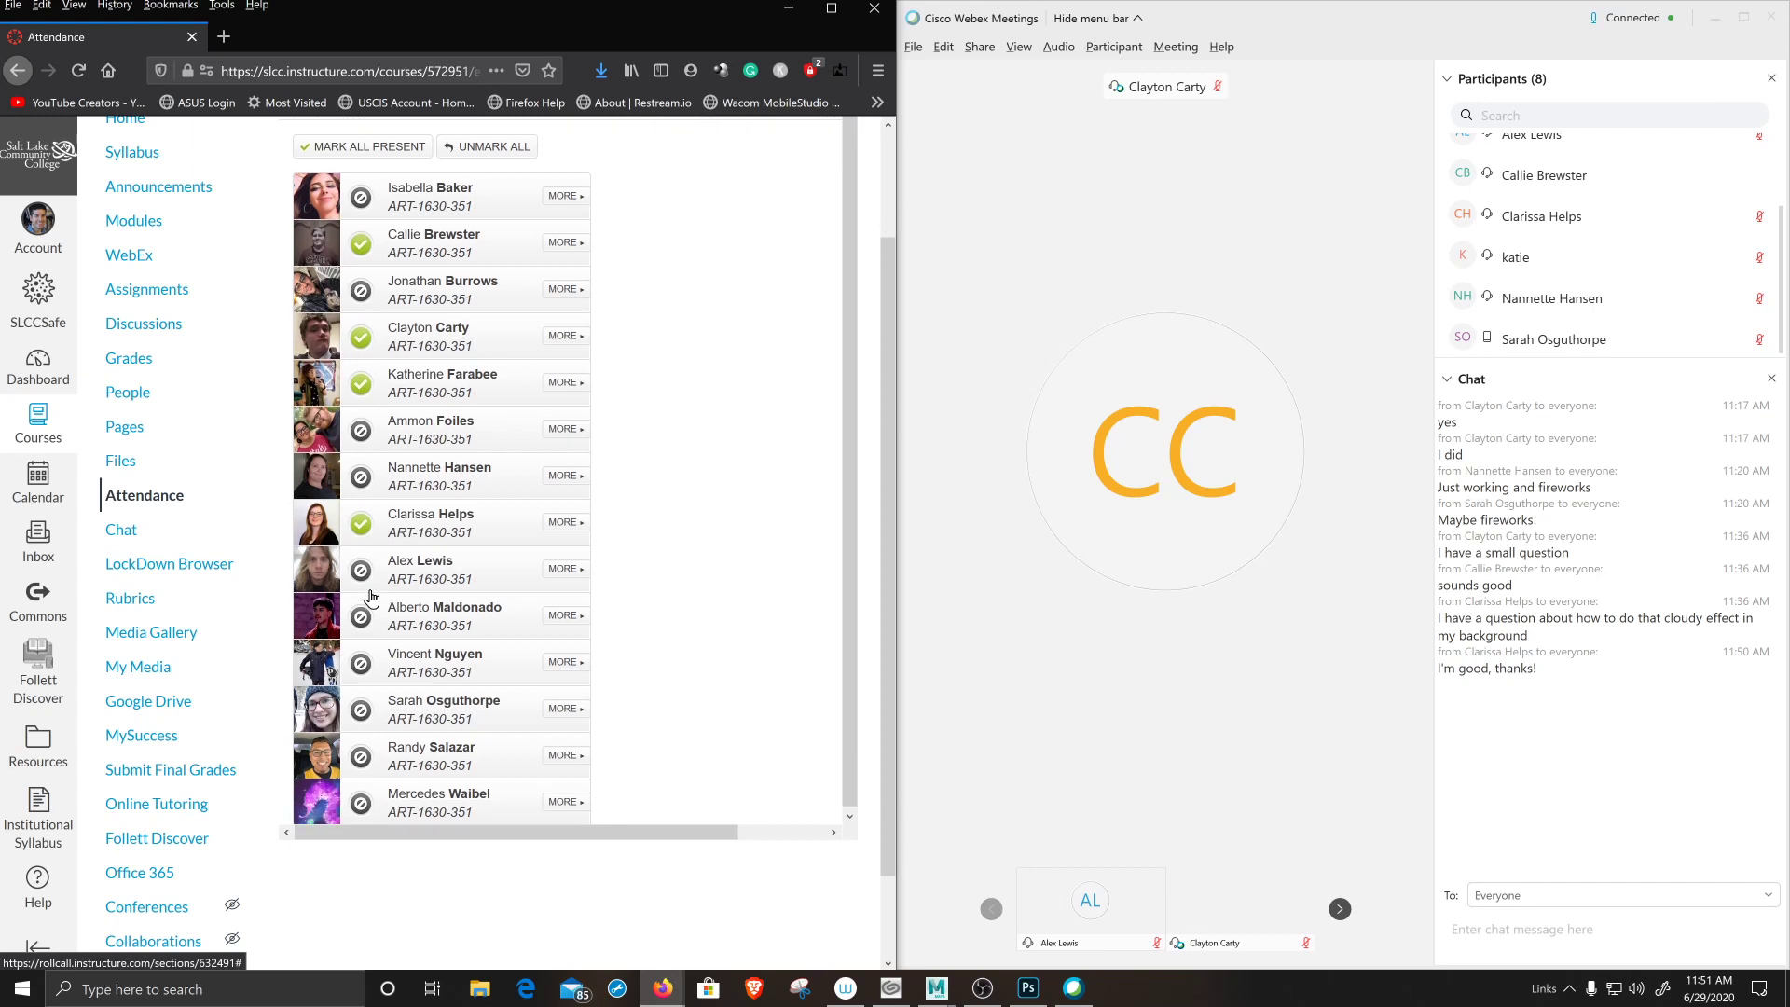
click(362, 477)
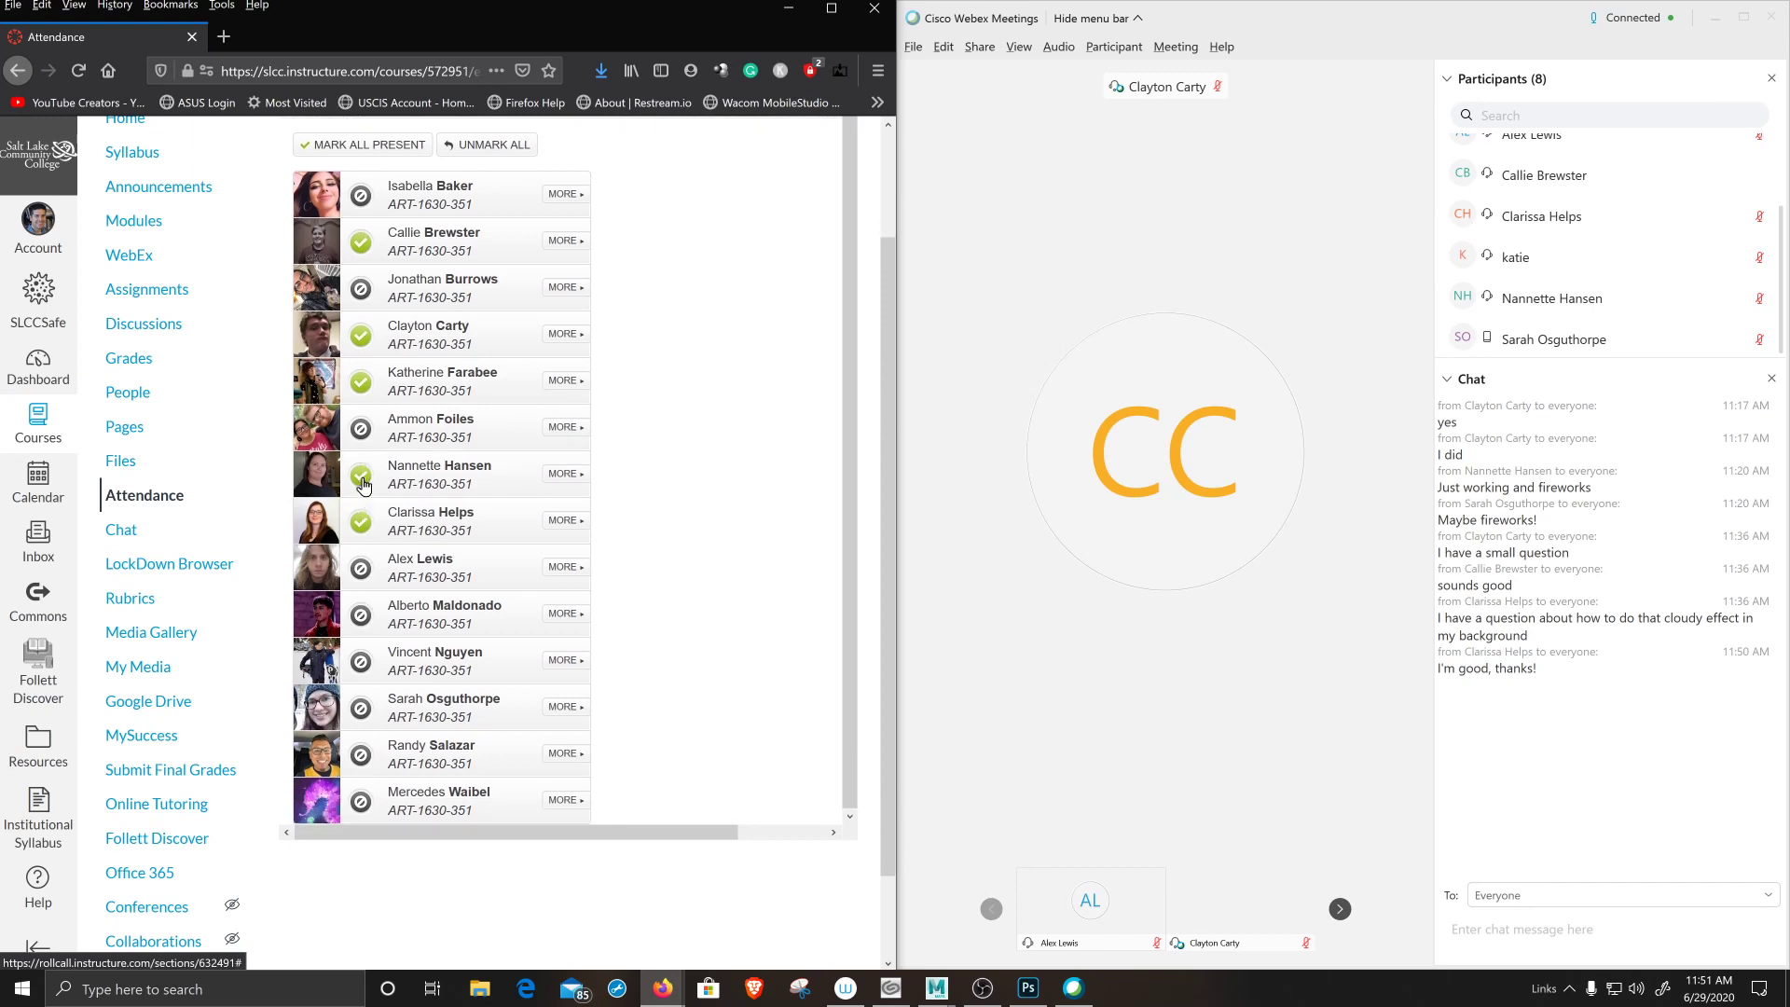
click(359, 709)
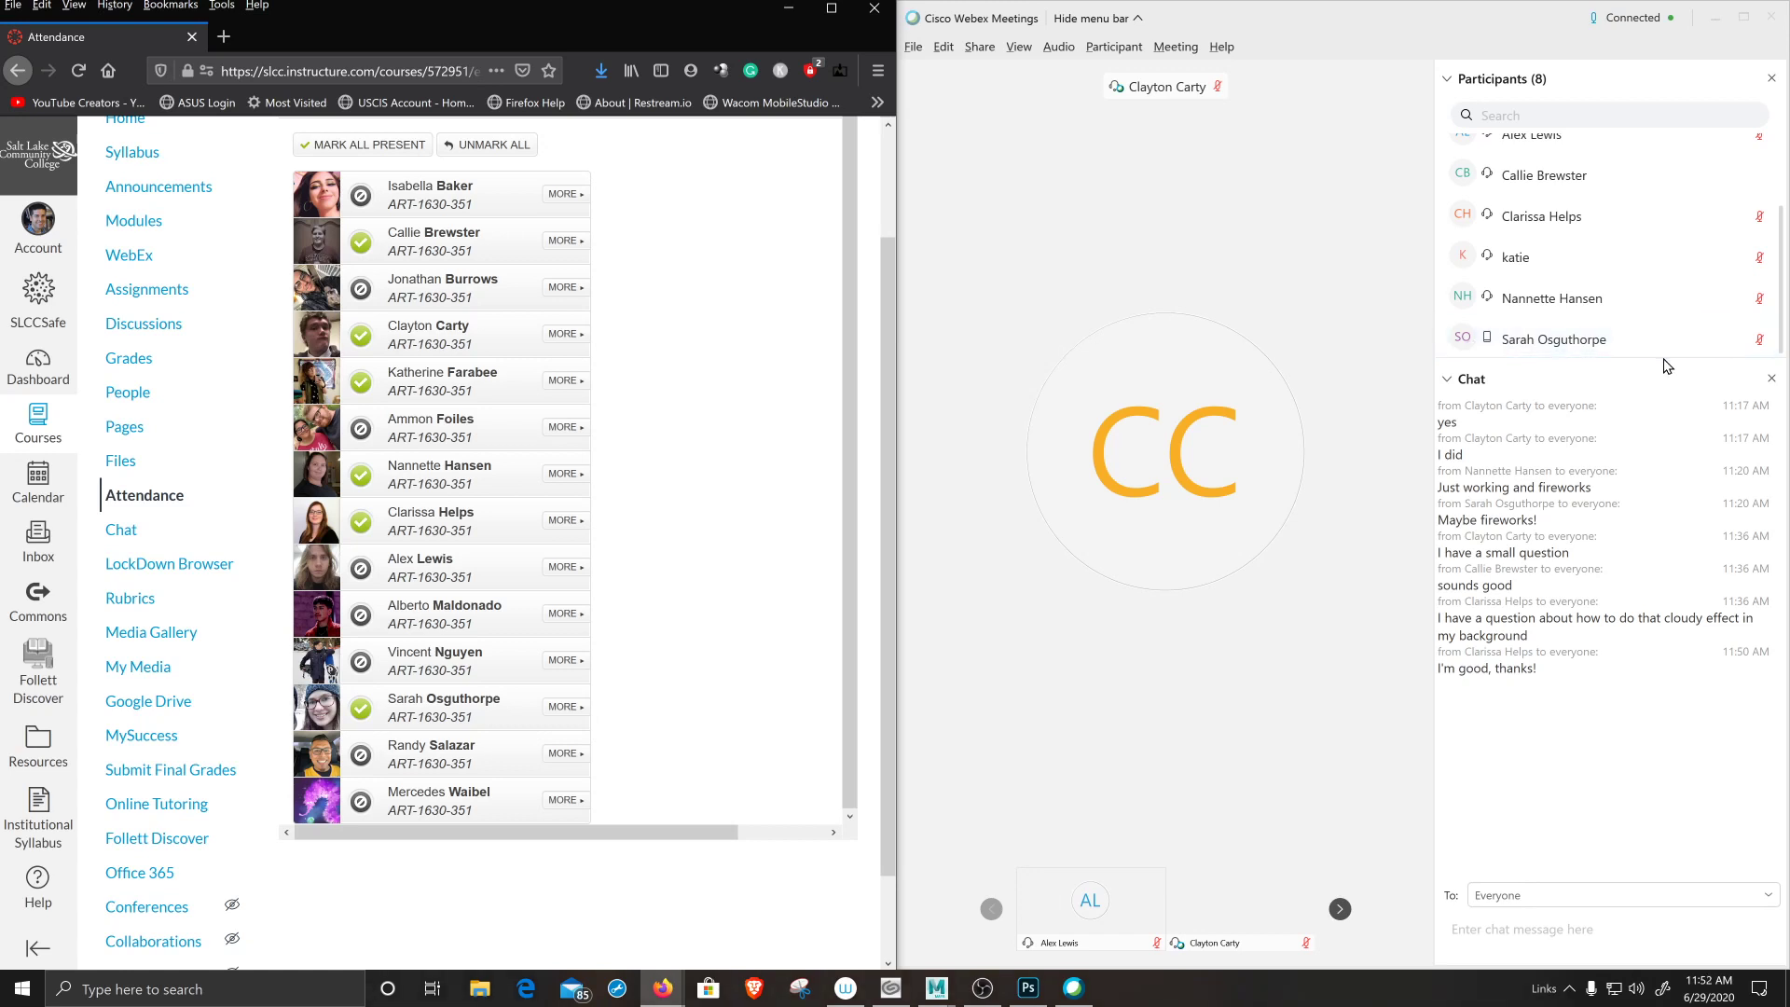
- Enlarge the Webex participant list to show every attendee and mark the ninth student on the roll call as present
drag(1663, 360, 1653, 511)
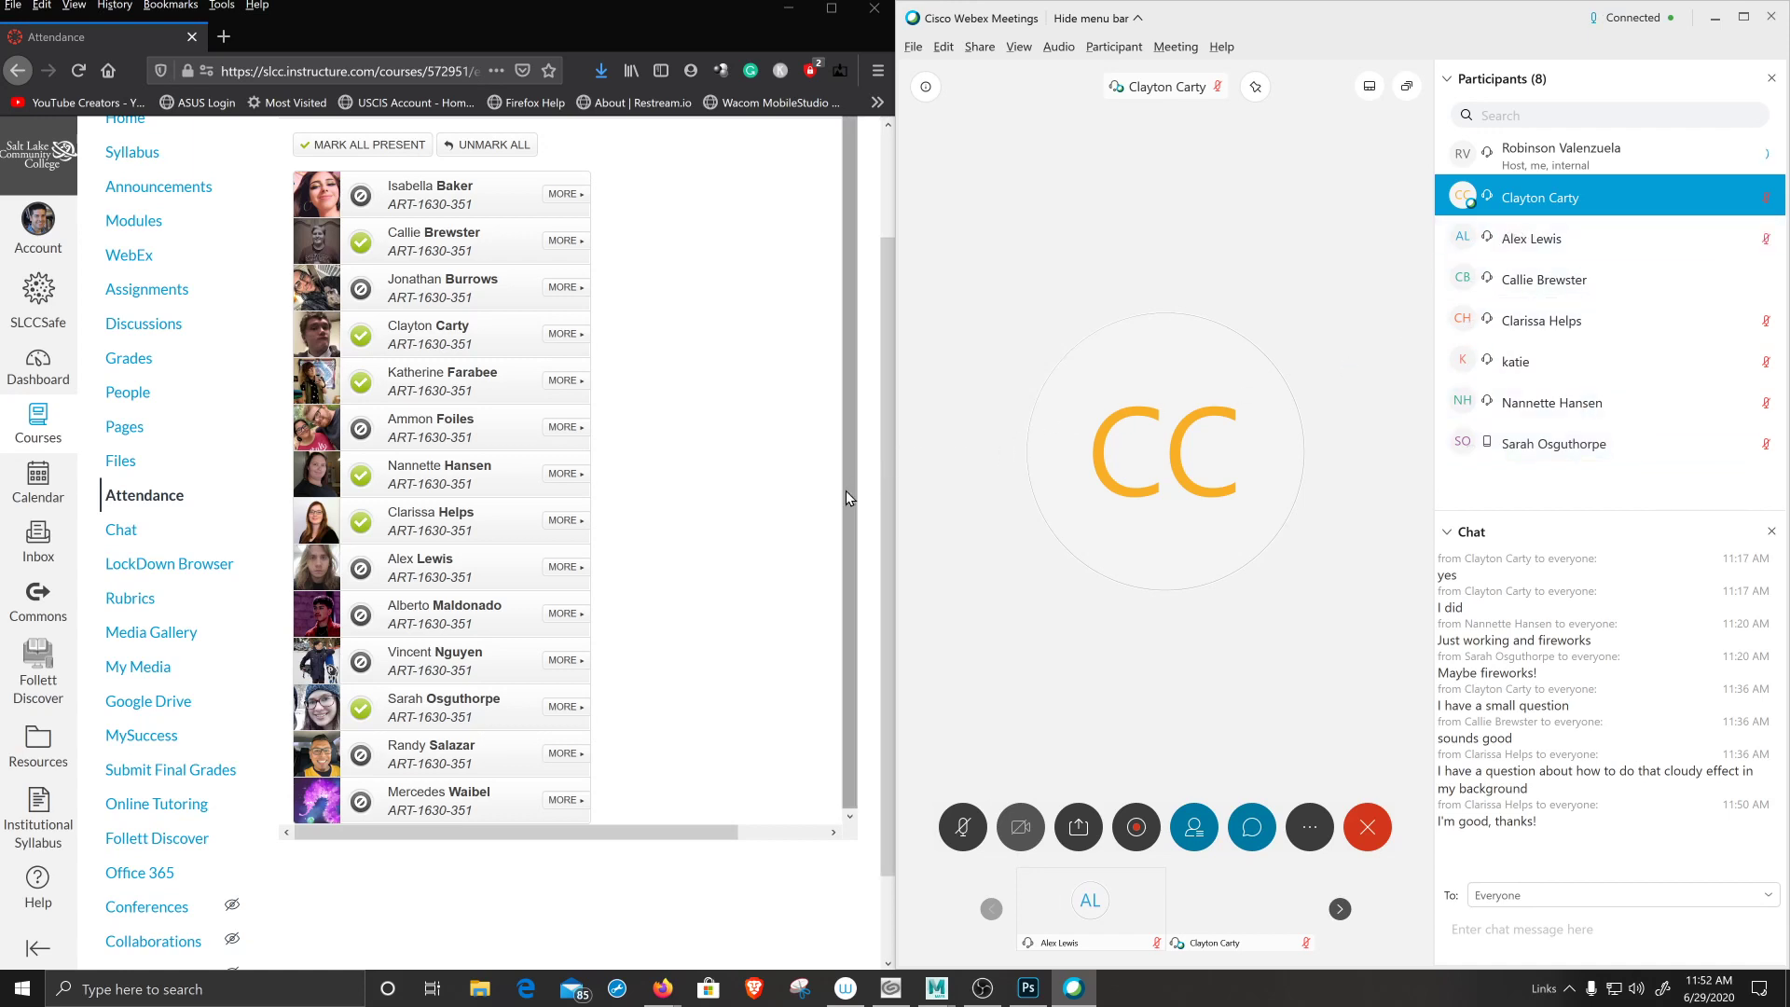
mouse_move(888, 503)
mouse_down()
mouse_move(904, 400)
mouse_move(909, 511)
mouse_move(894, 527)
mouse_up()
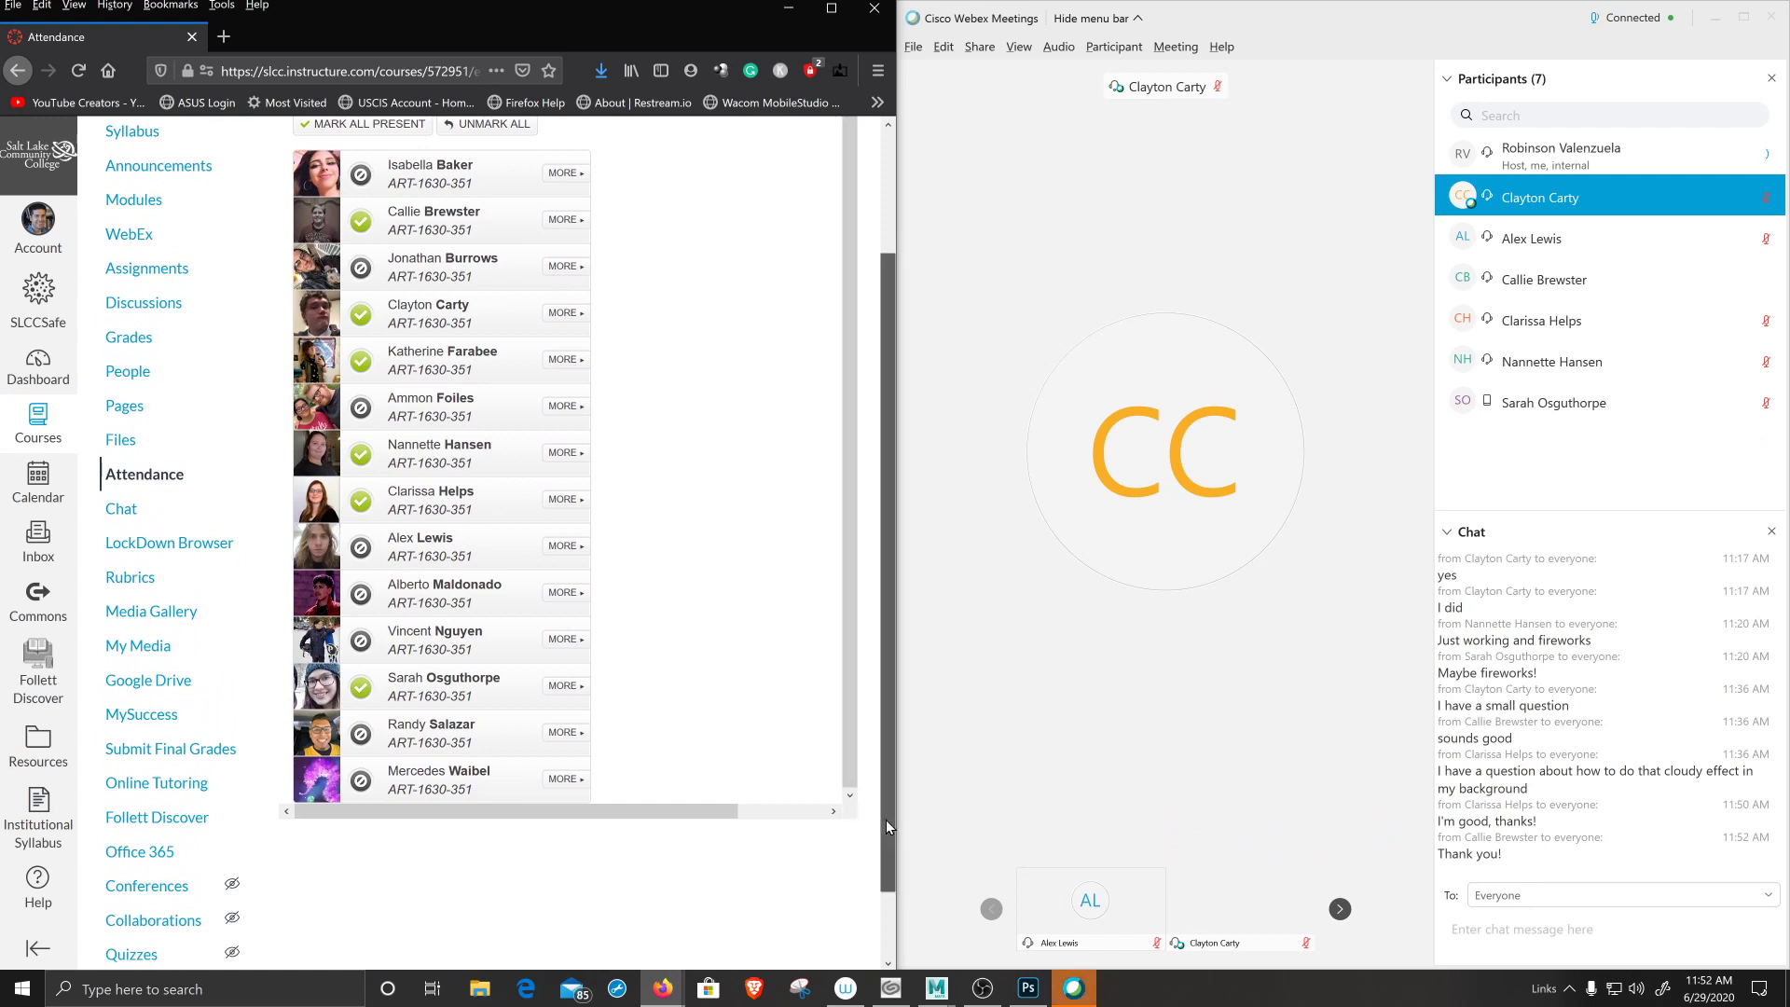
drag(886, 820, 893, 698)
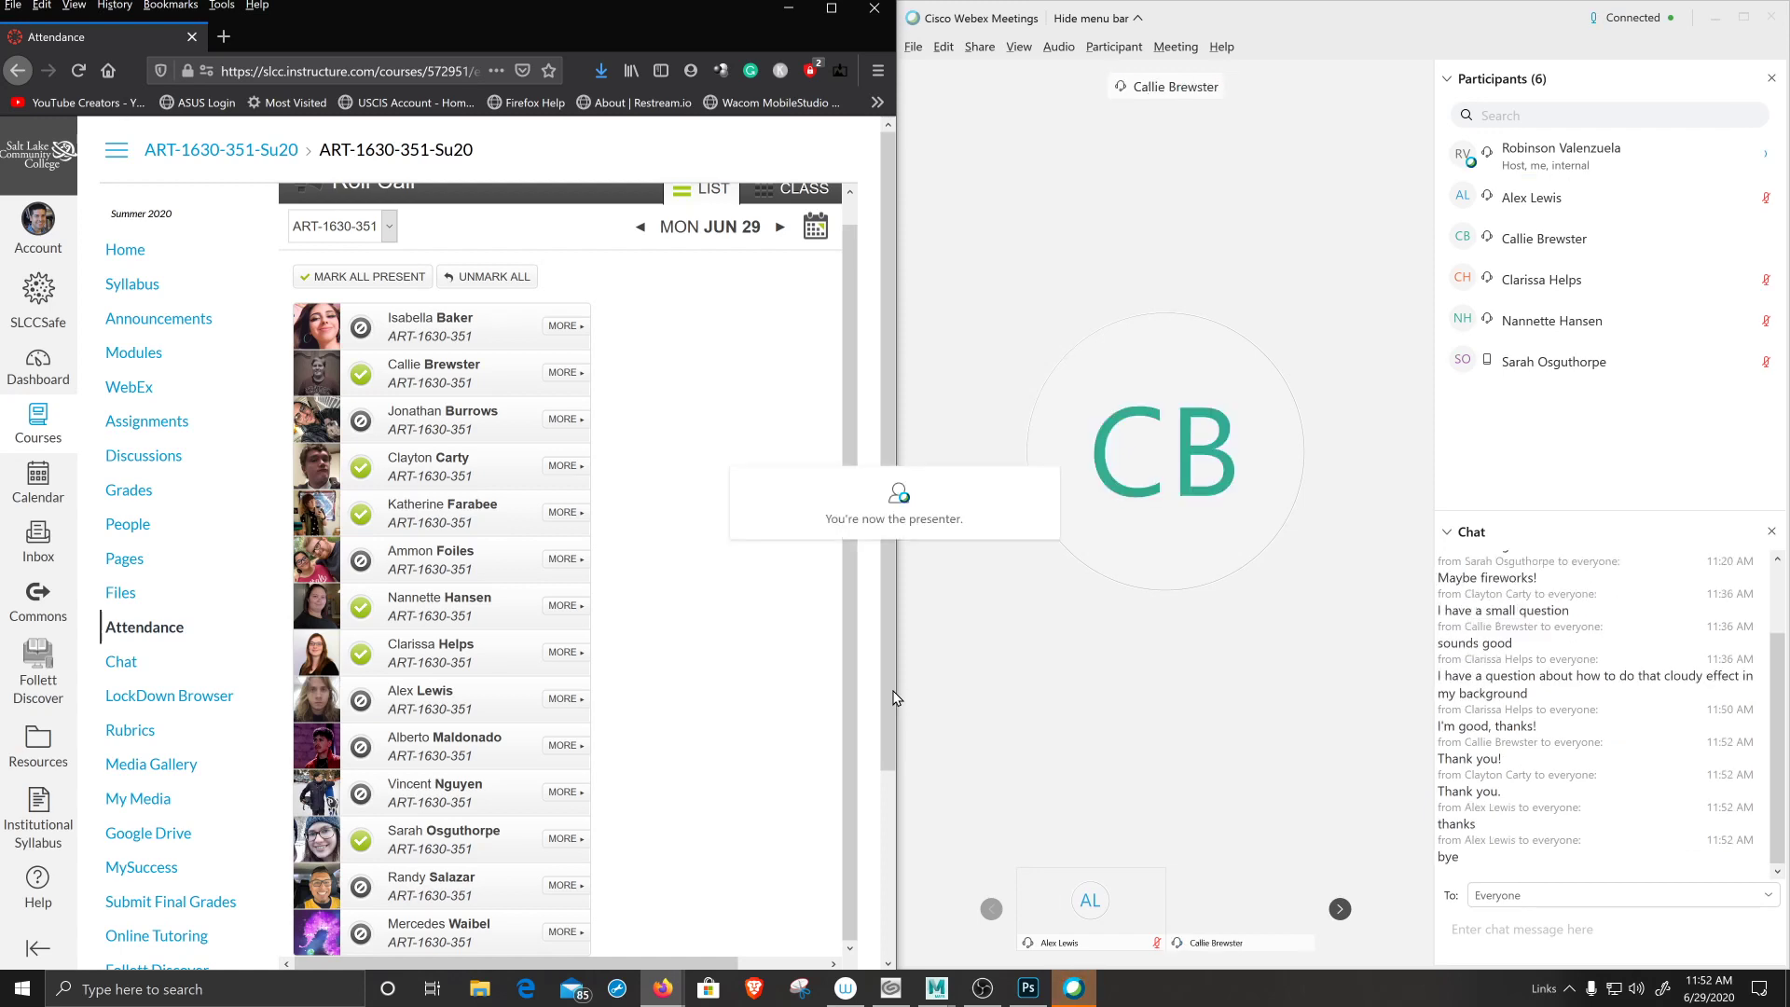
click(401, 706)
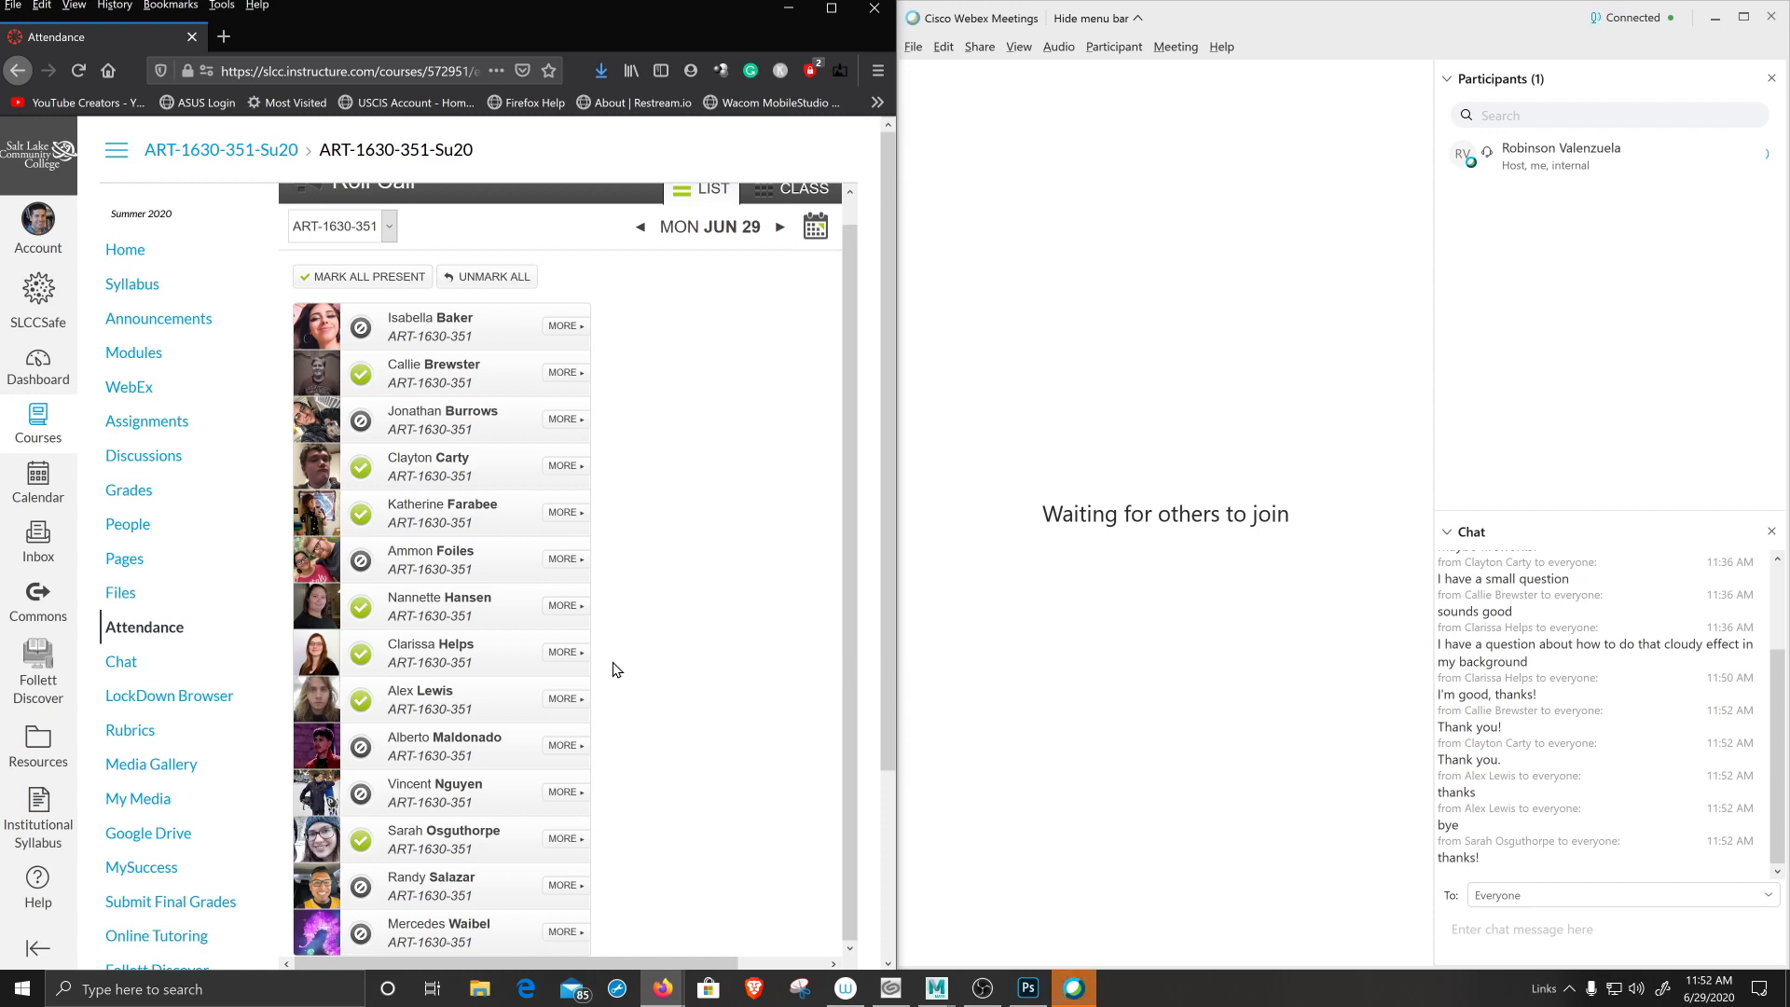
- Open the confirmation for ending the Webex meeting and switch to OBS
click(1711, 70)
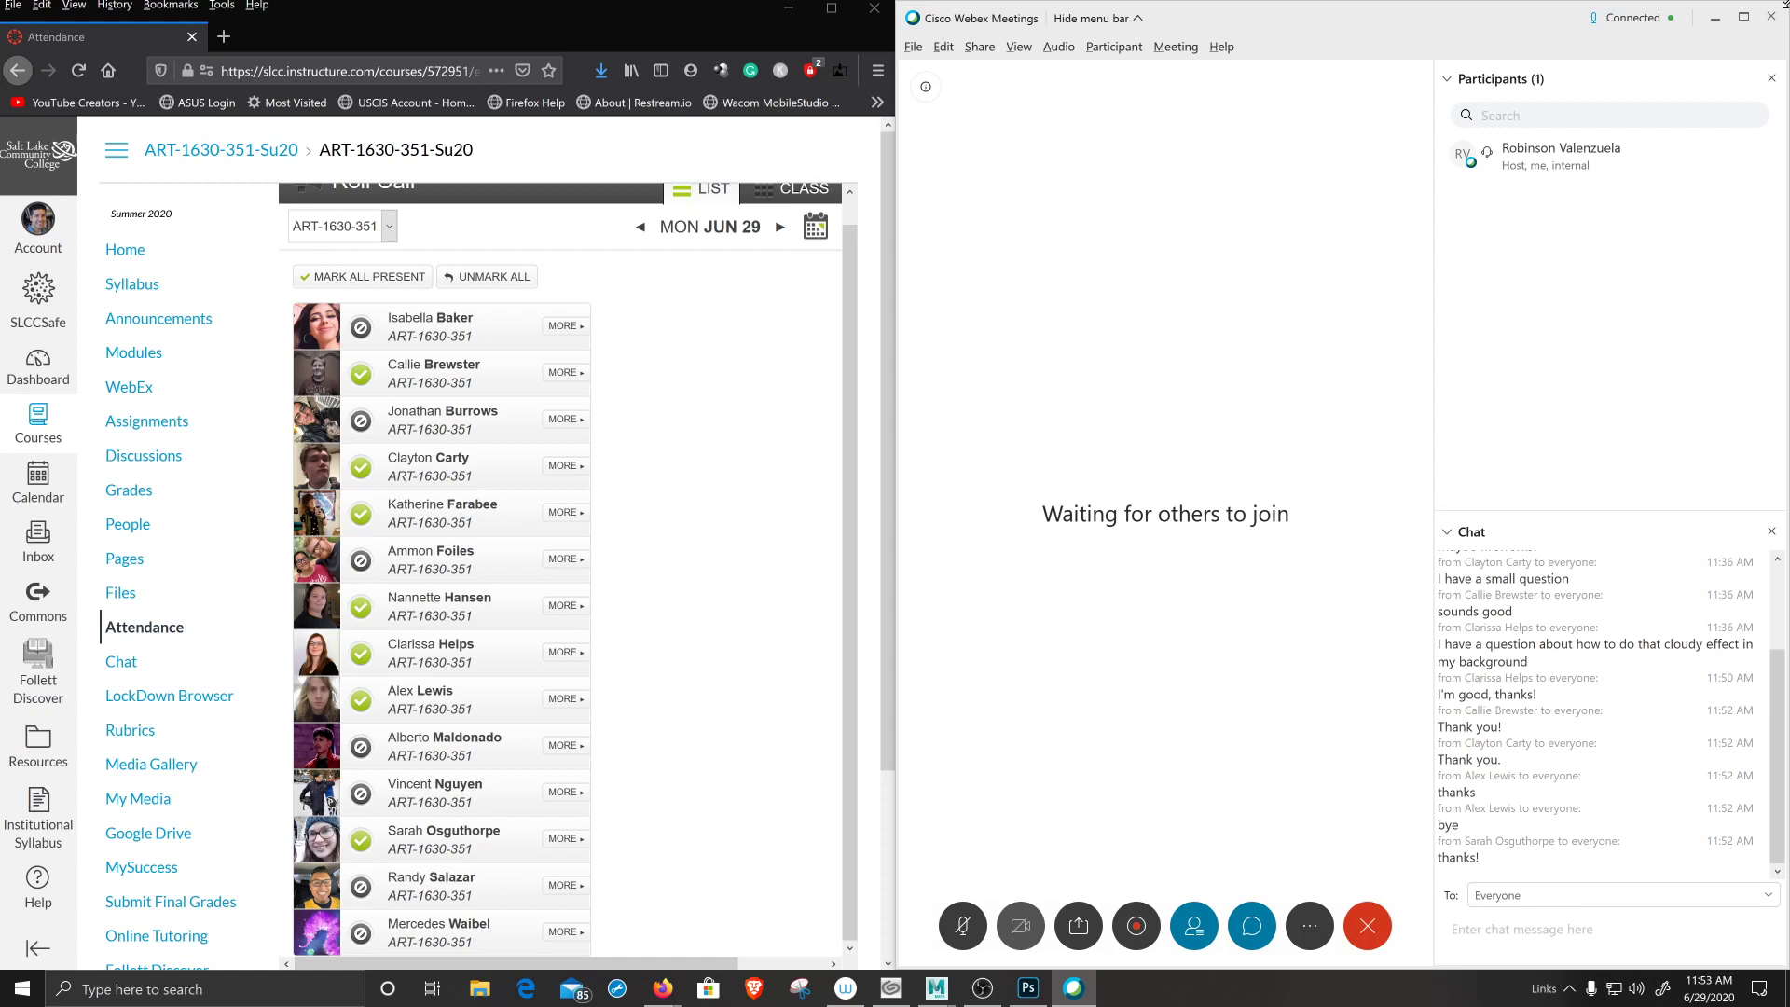
click(1772, 16)
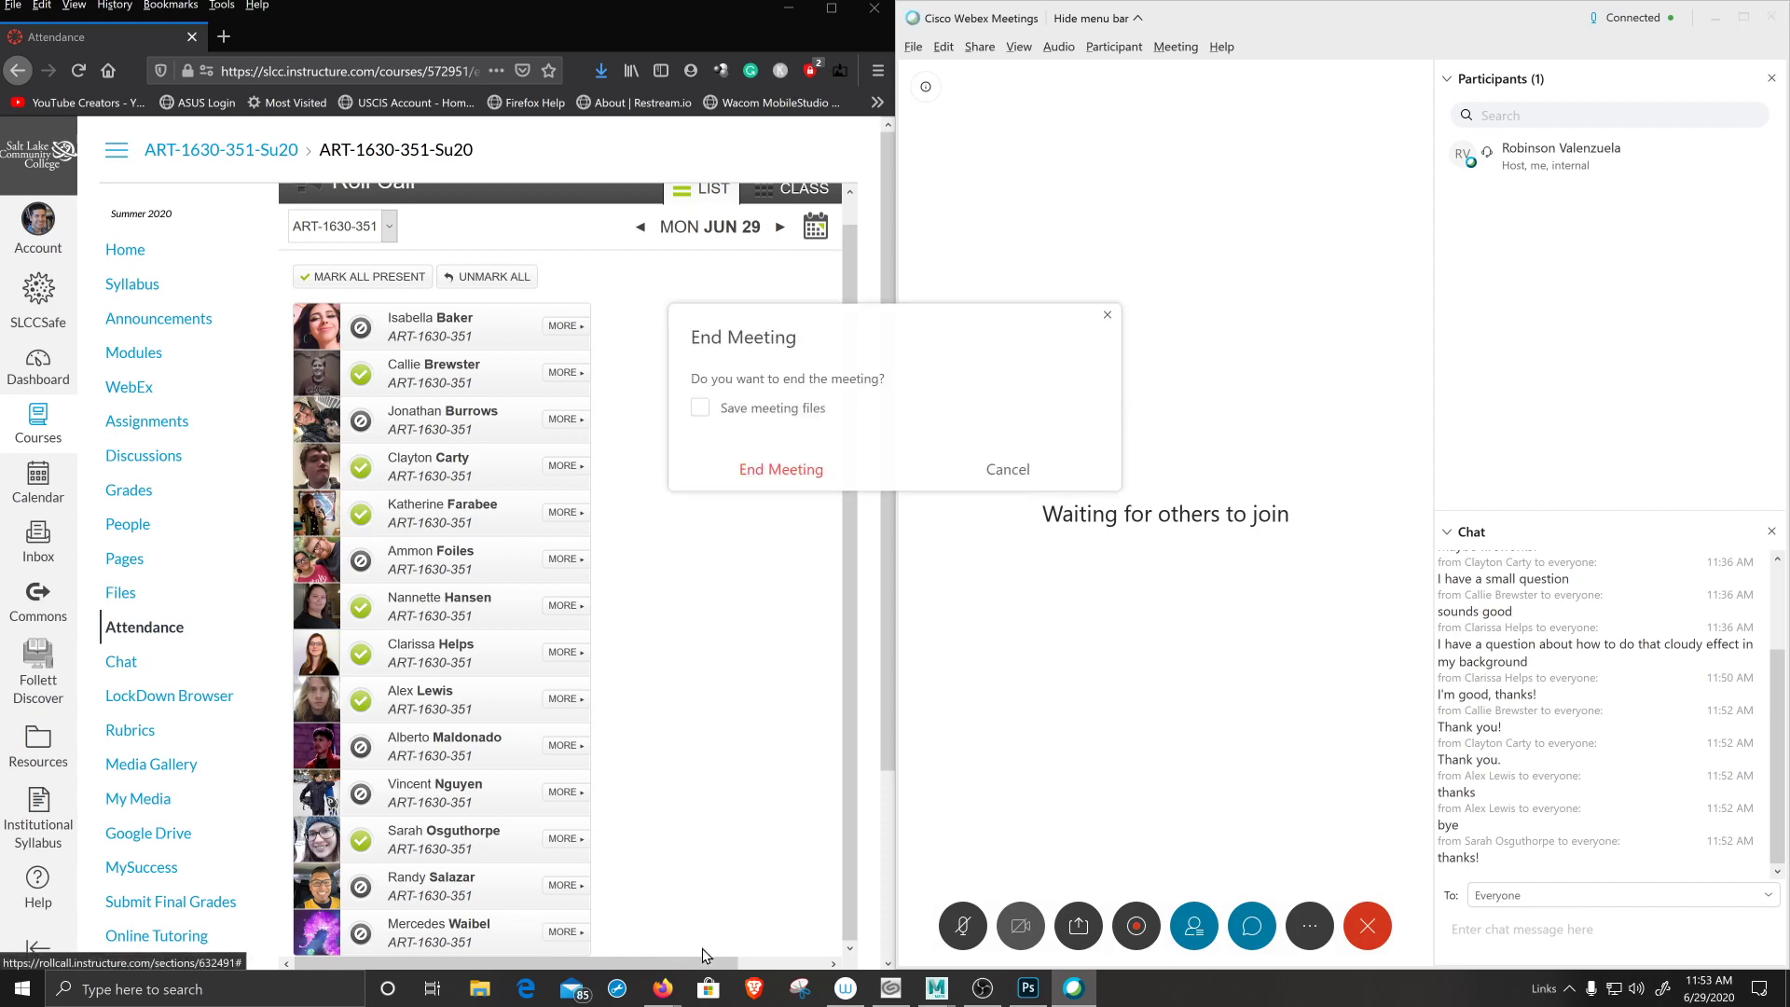
click(983, 988)
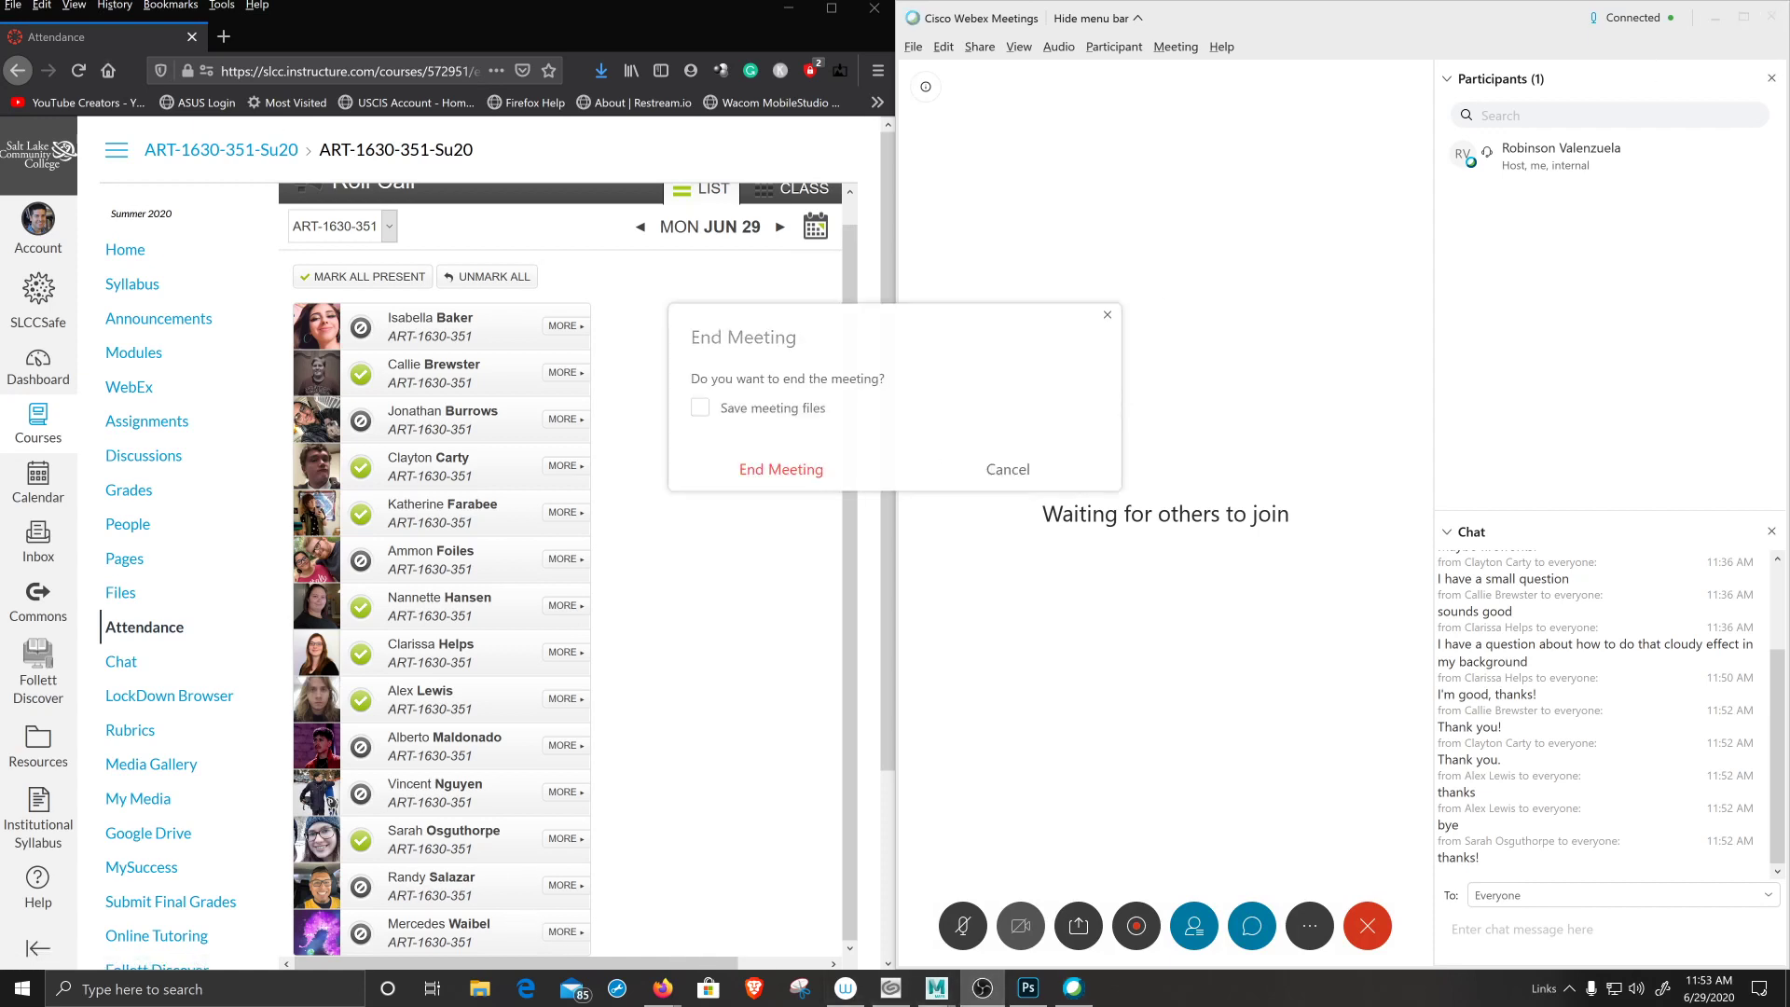